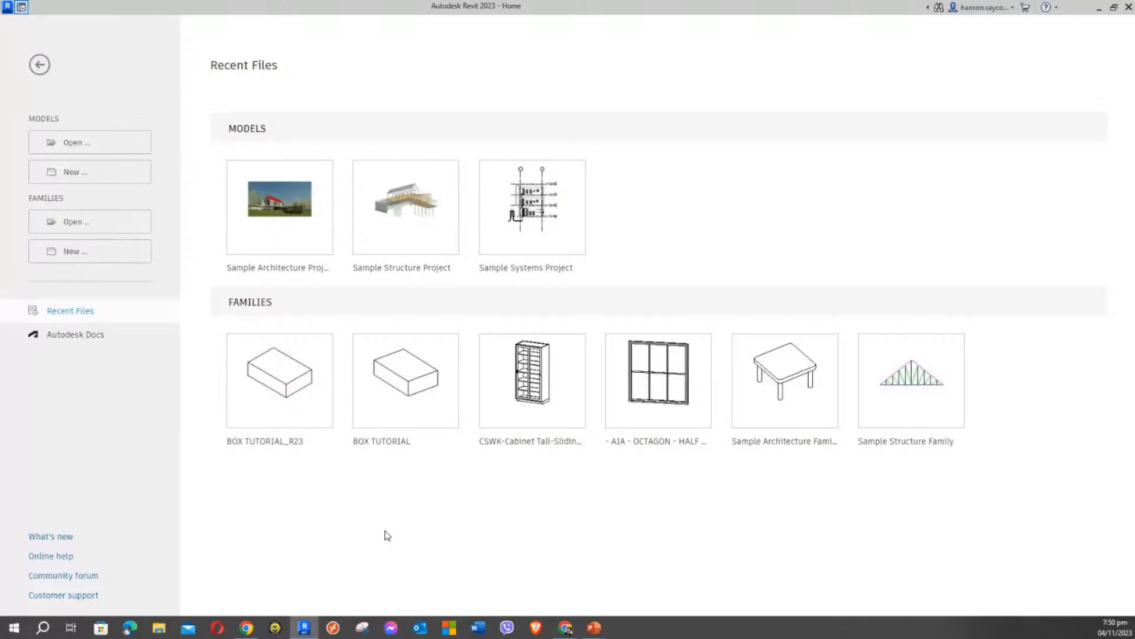
# Open the recent BOX TUTORIAL_R23 family in its 3D view.
pyautogui.click(398, 395)
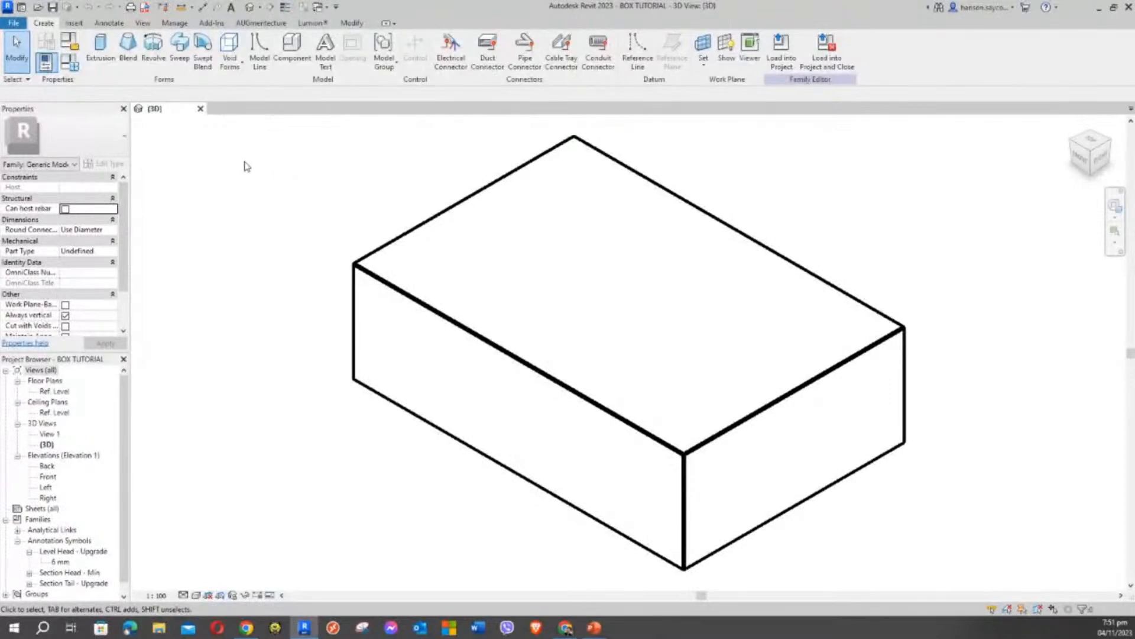
pyautogui.click(201, 108)
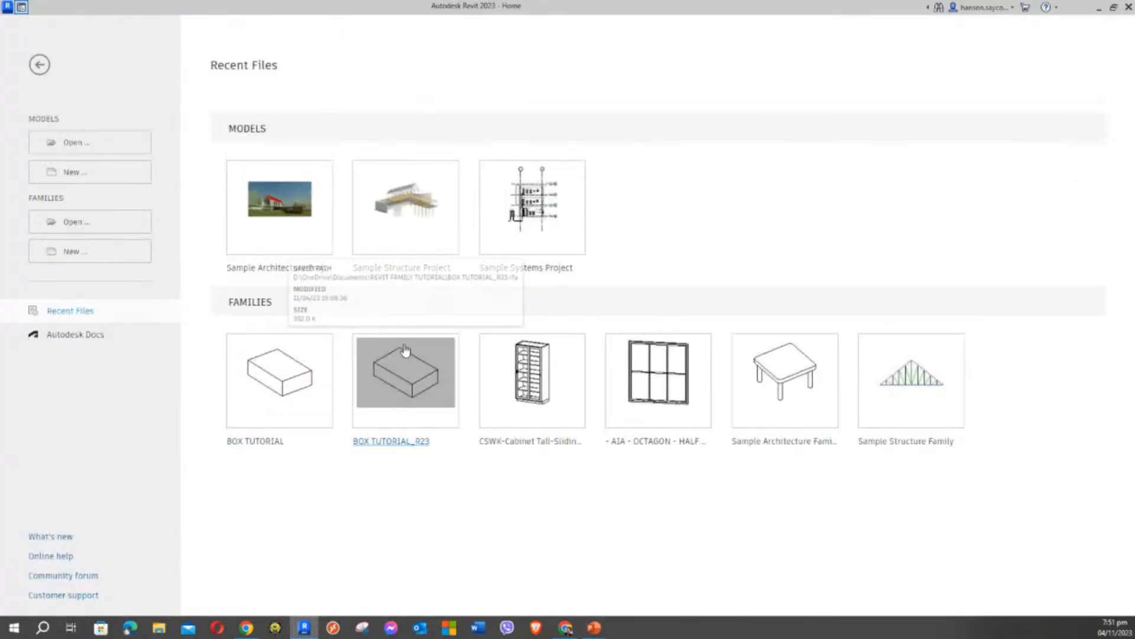
pyautogui.click(419, 380)
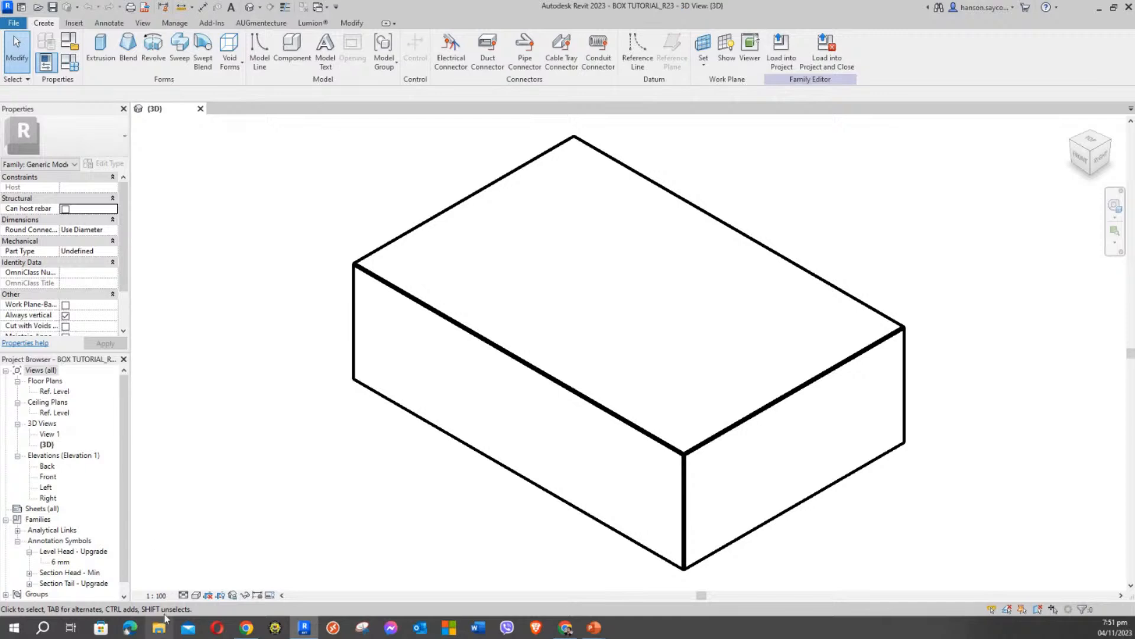
pyautogui.click(25, 7)
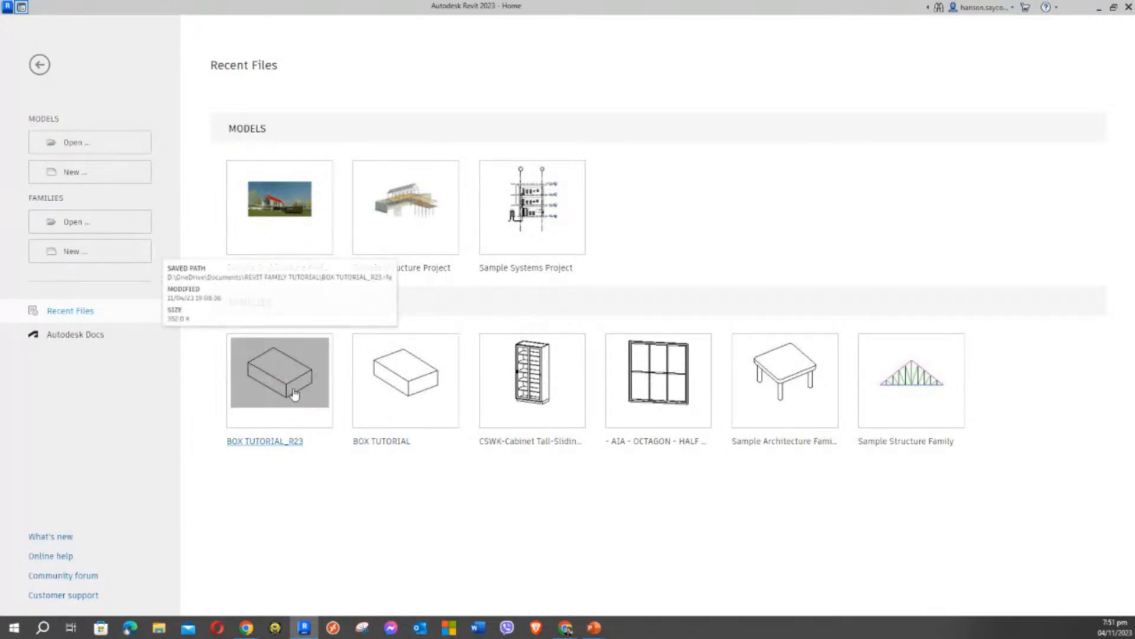
pyautogui.click(23, 7)
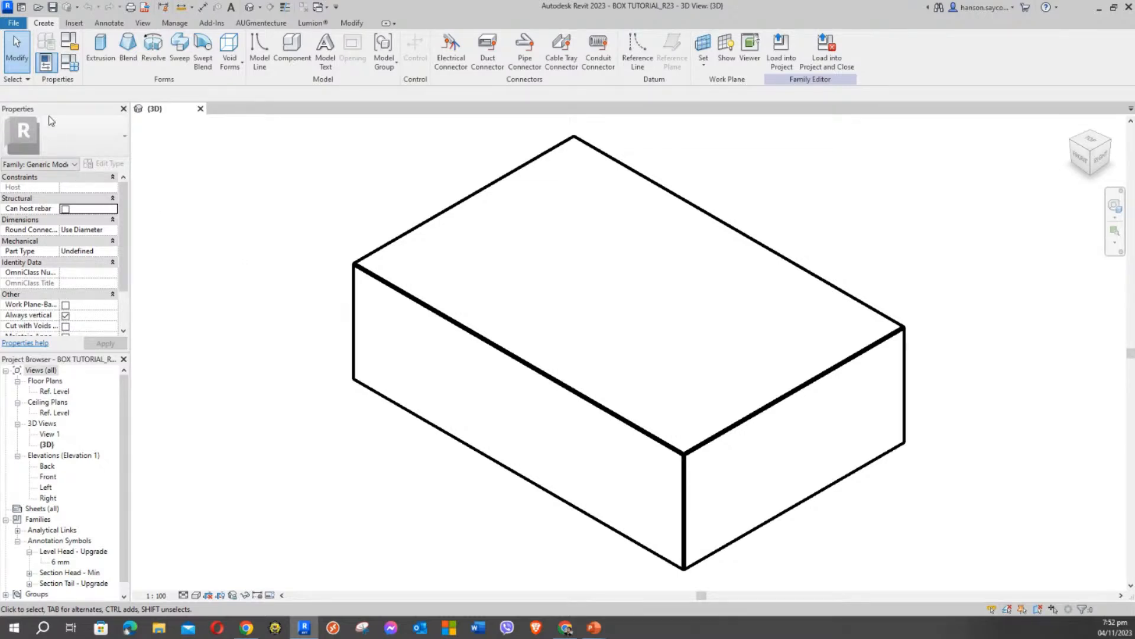
# Open the Family Types dialog, enlarge it and place it beside the box so both are visible.
pyautogui.click(69, 62)
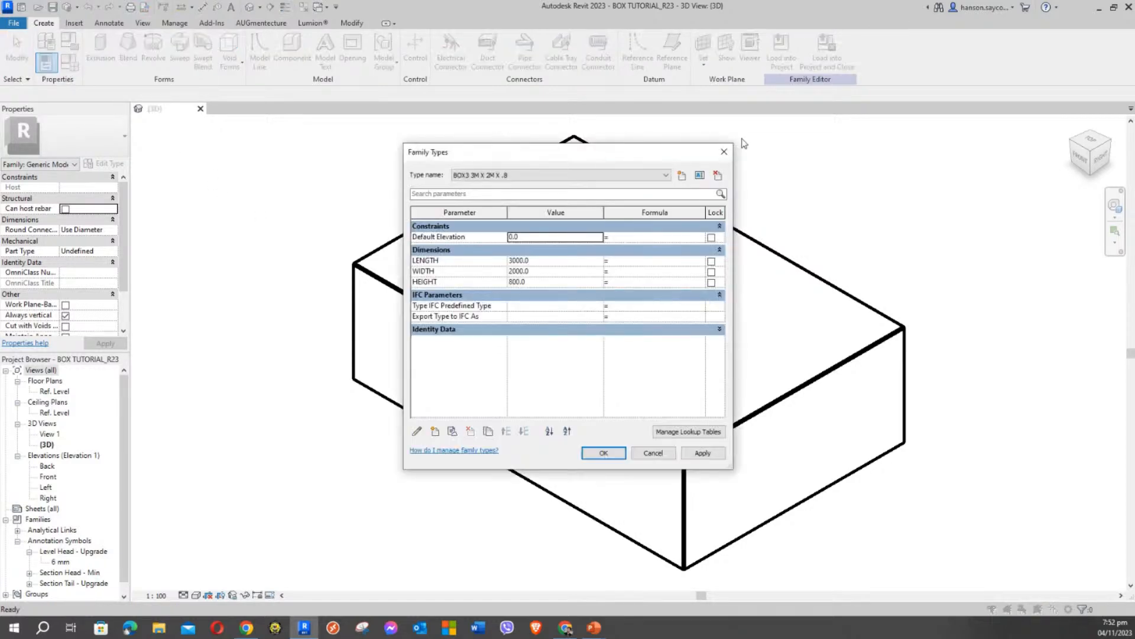
pyautogui.click(724, 151)
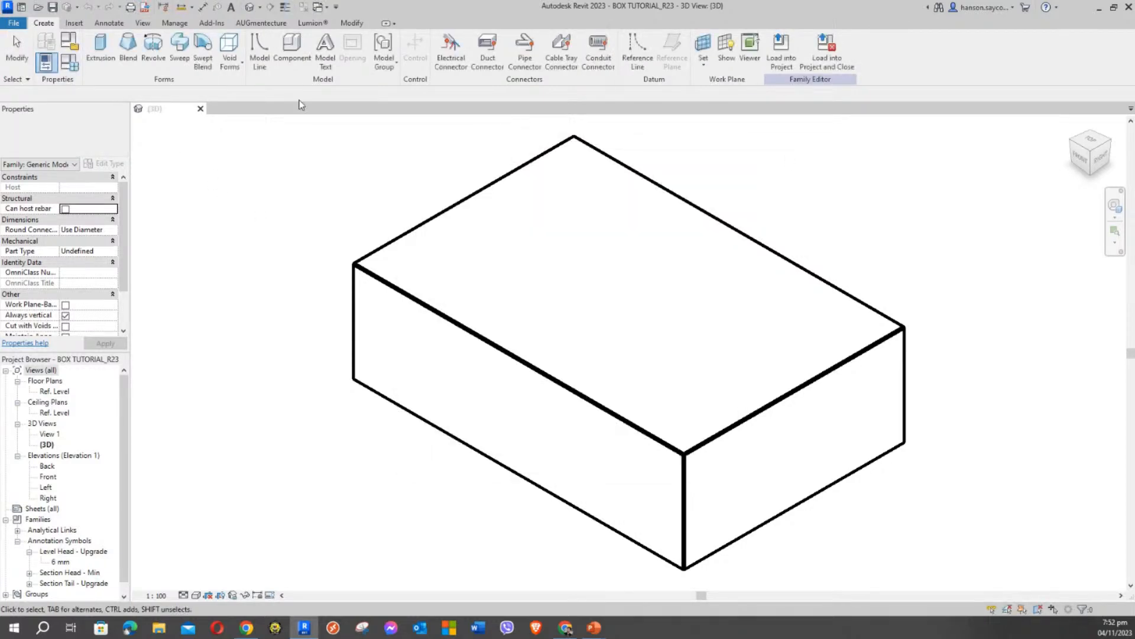
pyautogui.click(73, 64)
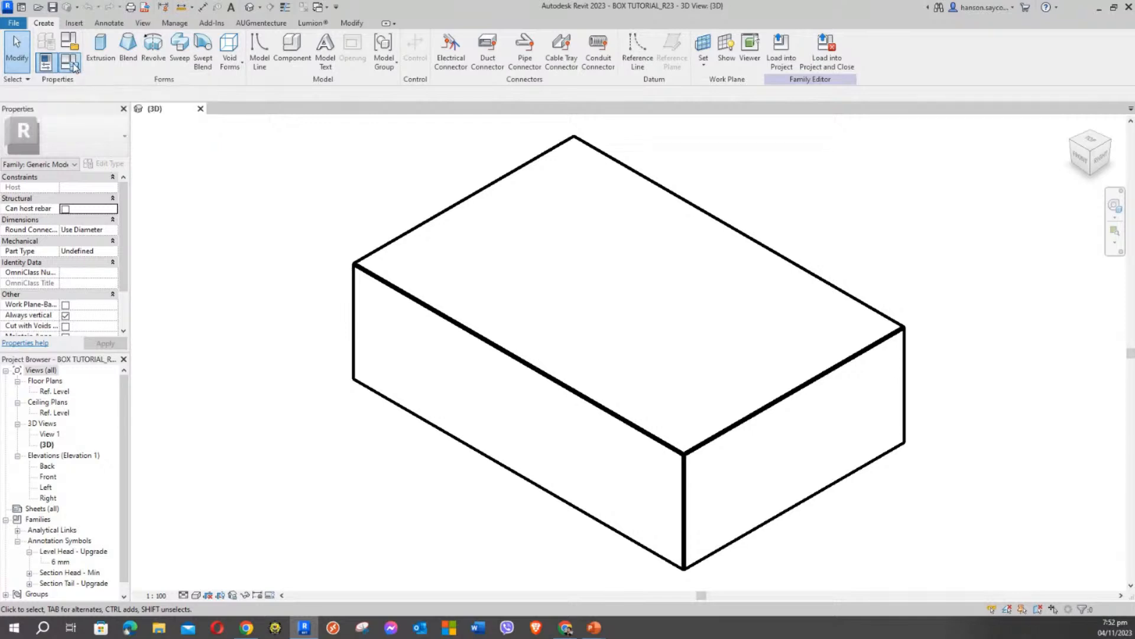
pyautogui.moveTo(512, 157); pyautogui.dragTo(127, 141)
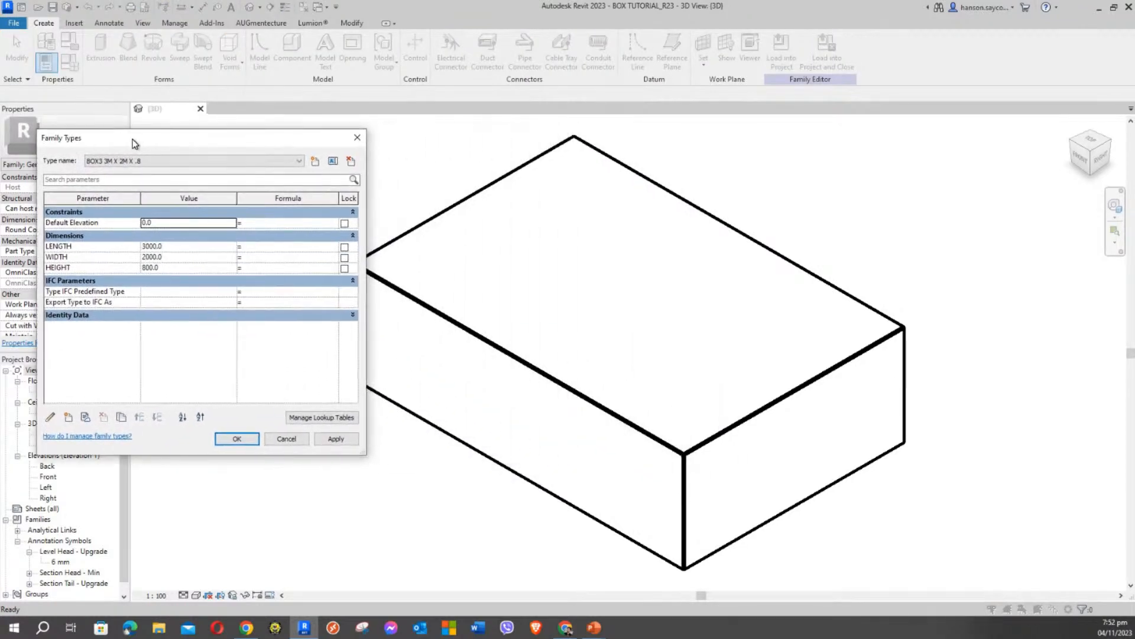
pyautogui.click(302, 436)
pyautogui.moveTo(541, 319); pyautogui.dragTo(796, 306, button='middle')
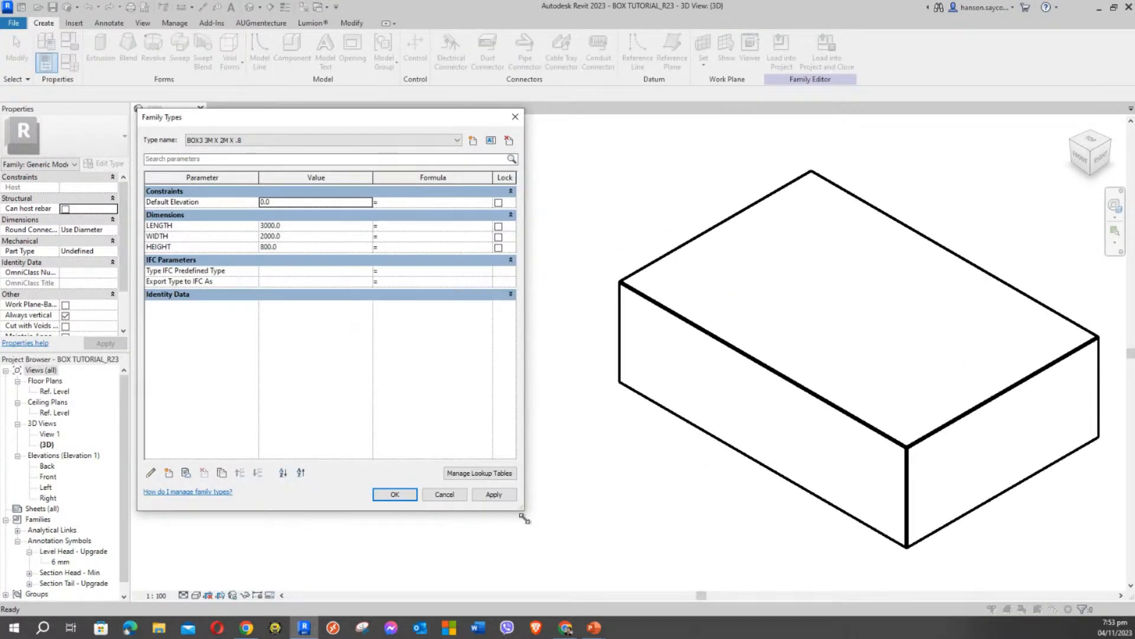
pyautogui.moveTo(525, 514); pyautogui.dragTo(529, 519)
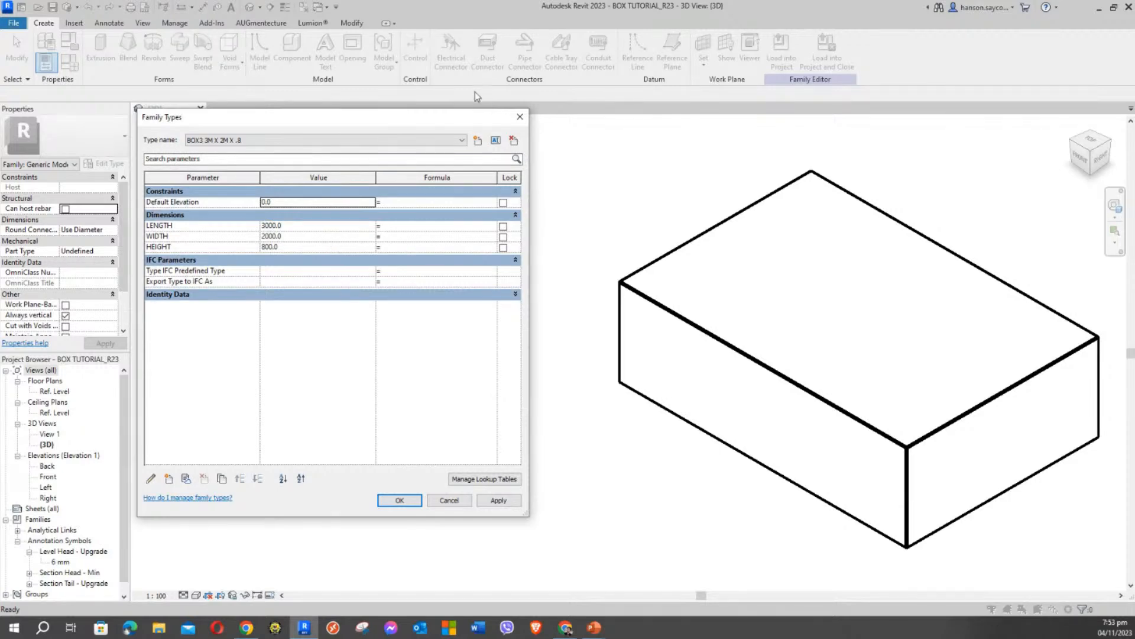
pyautogui.moveTo(379, 122); pyautogui.dragTo(334, 108)
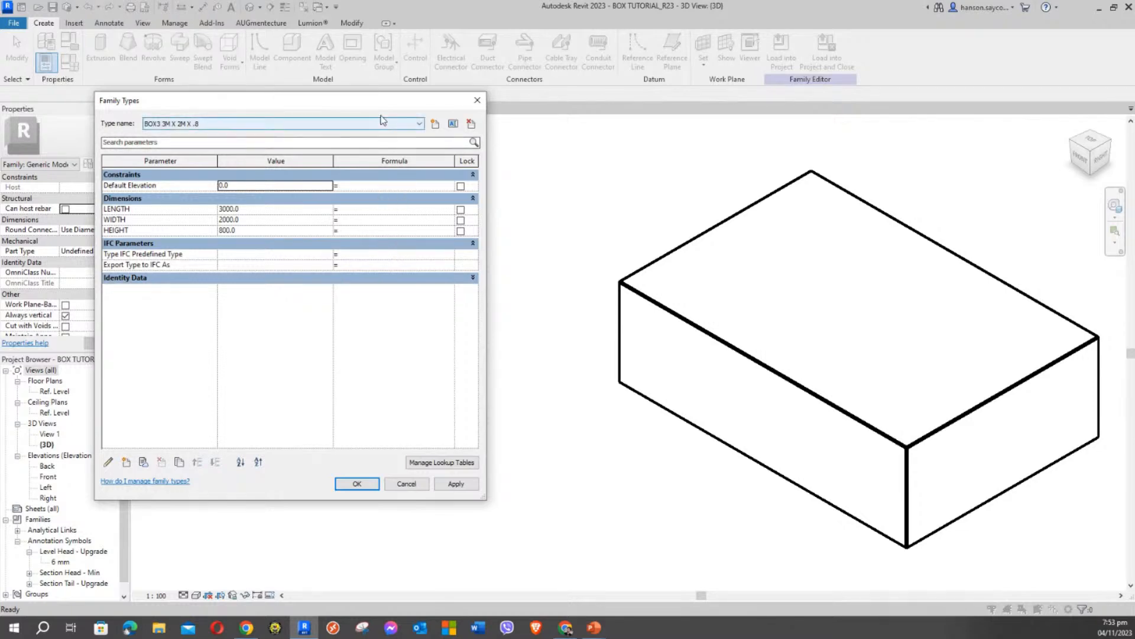
# Create a new family type named BOX FORMULA.
pyautogui.click(365, 210)
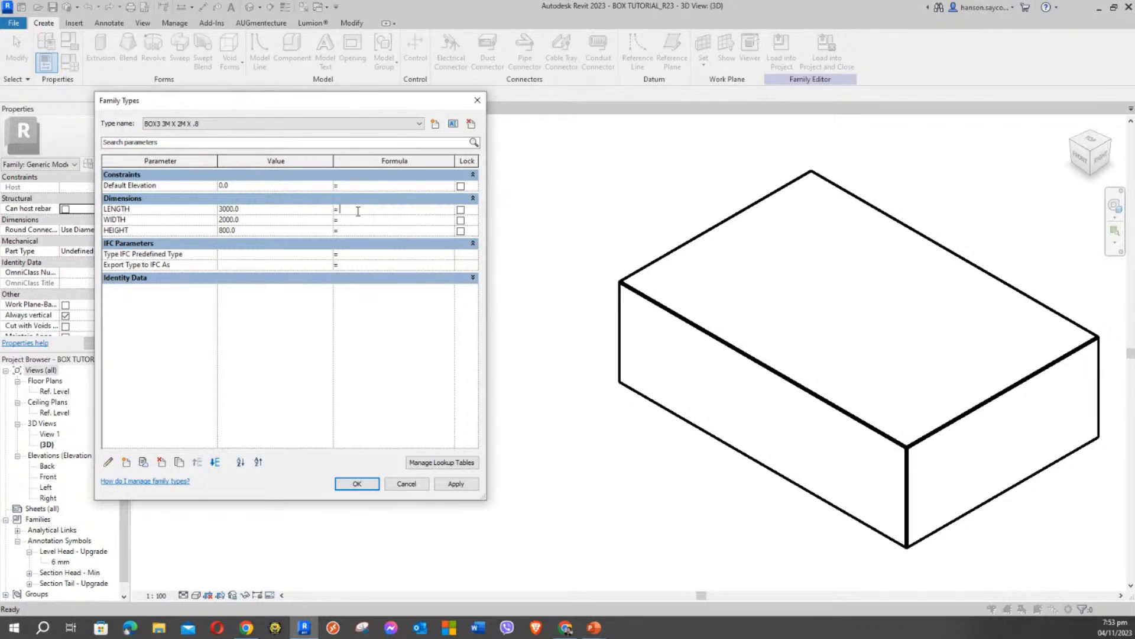
pyautogui.click(395, 128)
pyautogui.click(395, 128)
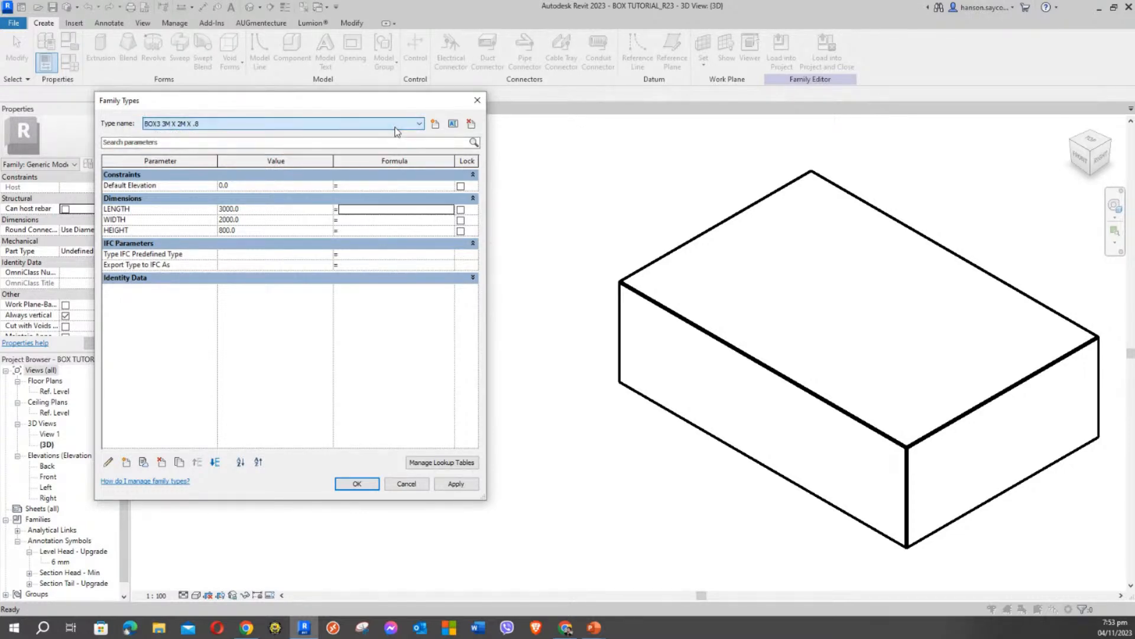
pyautogui.click(435, 124)
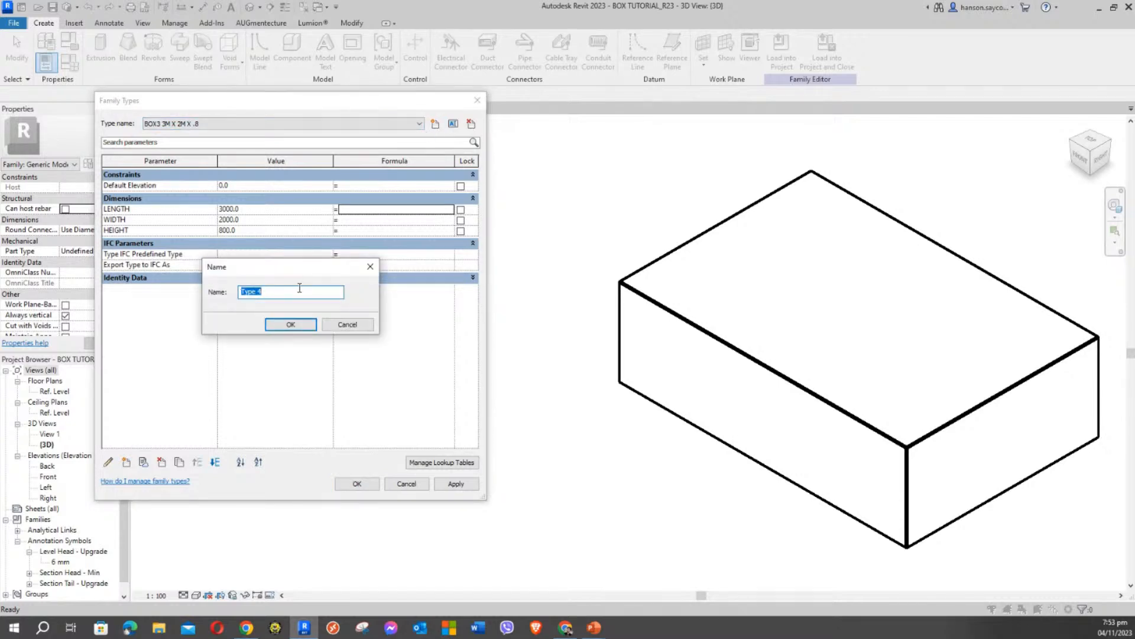
pyautogui.write('BOX FORMIULA')
pyautogui.press('Return')
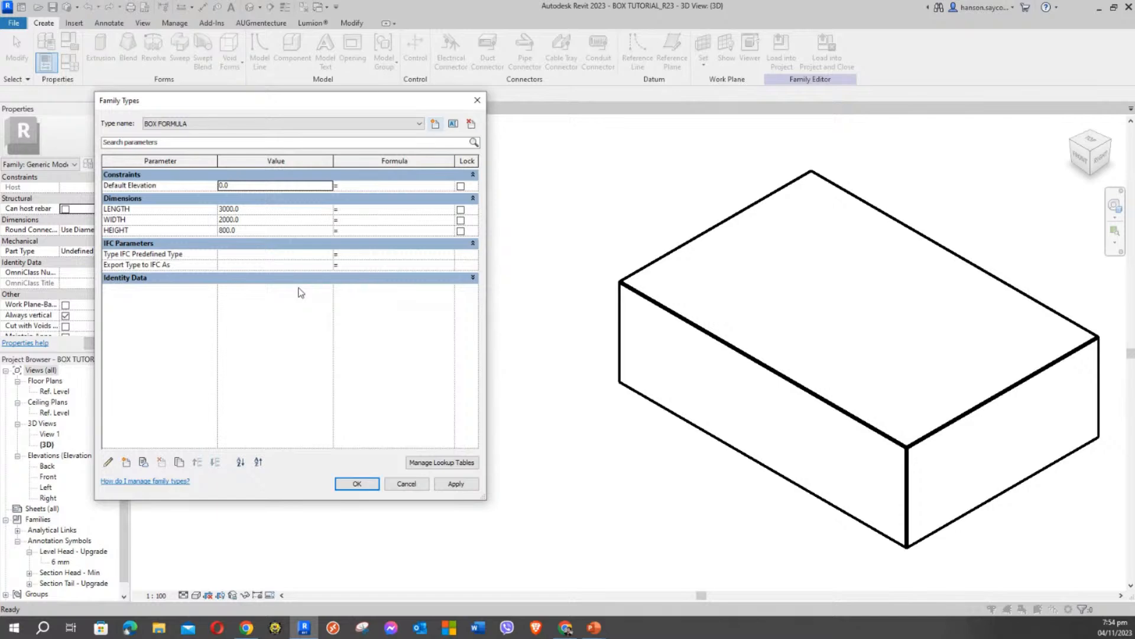
pyautogui.click(165, 124)
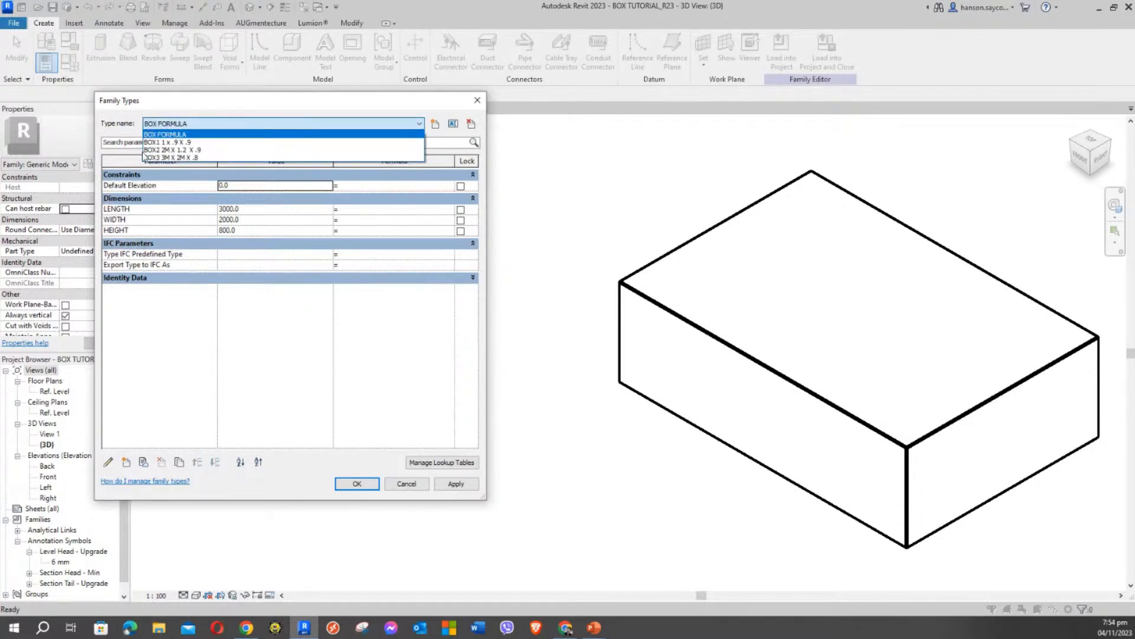
pyautogui.click(148, 126)
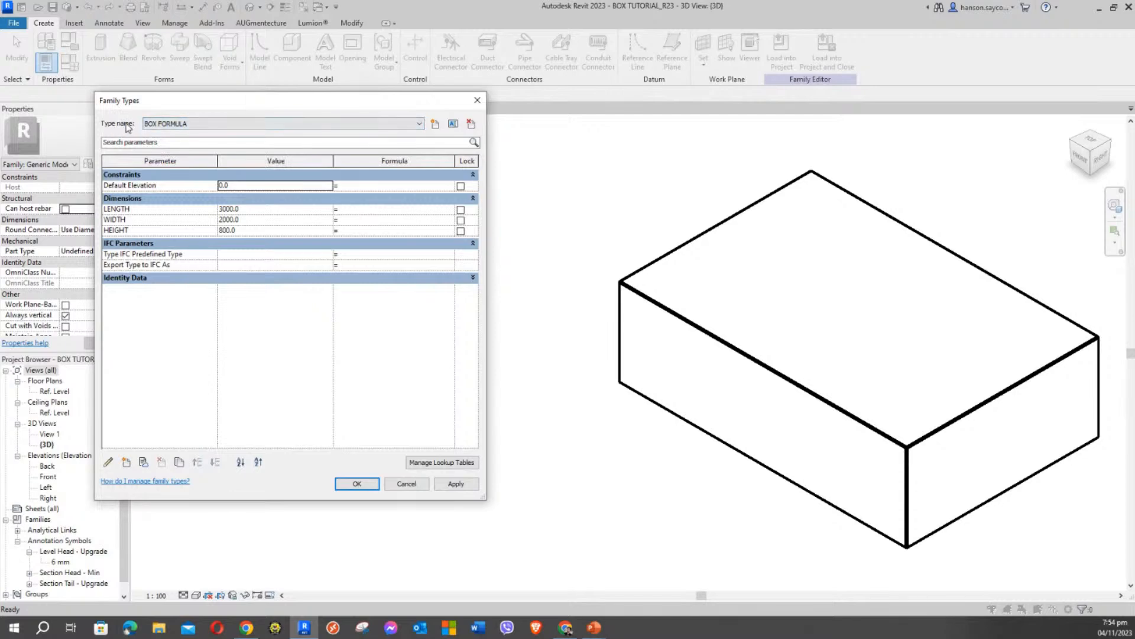
pyautogui.moveTo(191, 111); pyautogui.dragTo(211, 116)
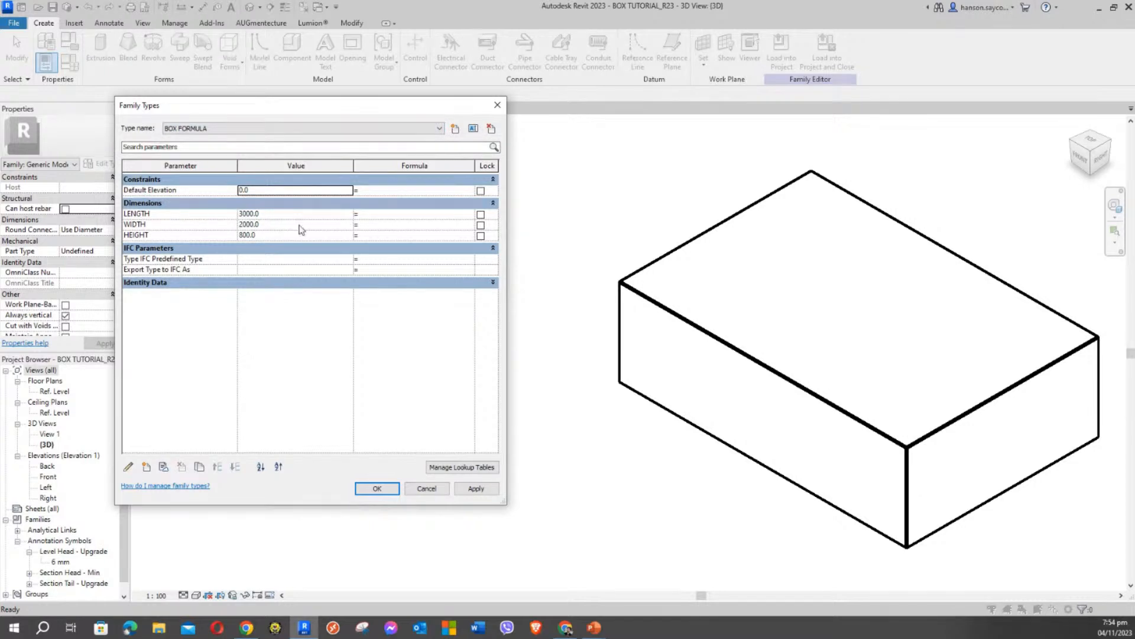
# Give the WIDTH parameter the formula LENGTH/3 and apply it to the box.
pyautogui.click(372, 218)
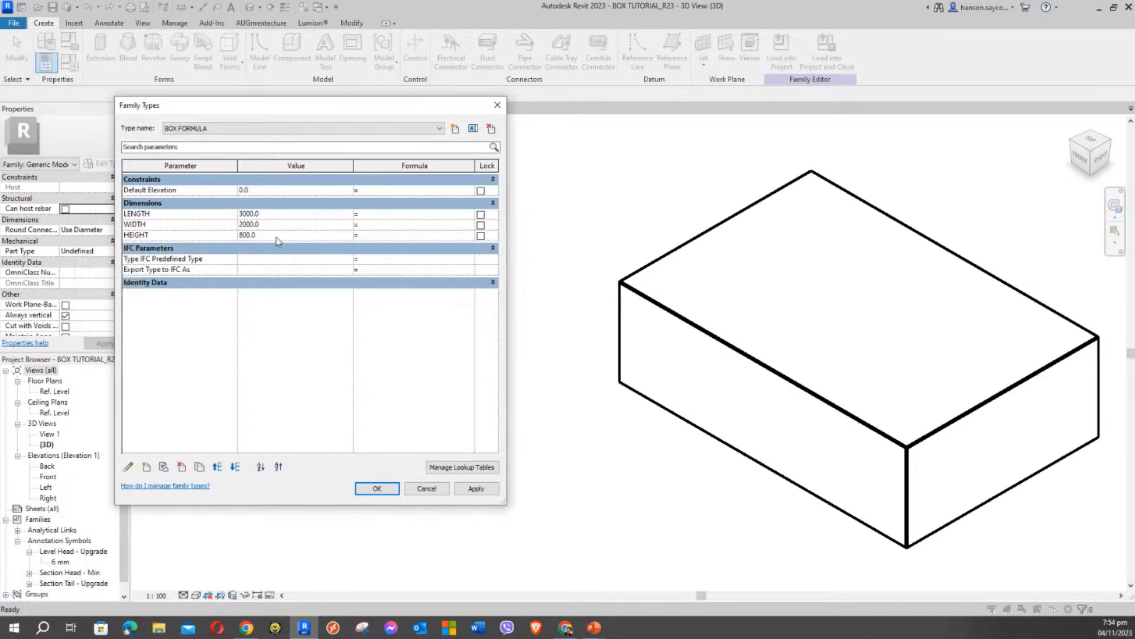
pyautogui.click(367, 223)
pyautogui.click(151, 215)
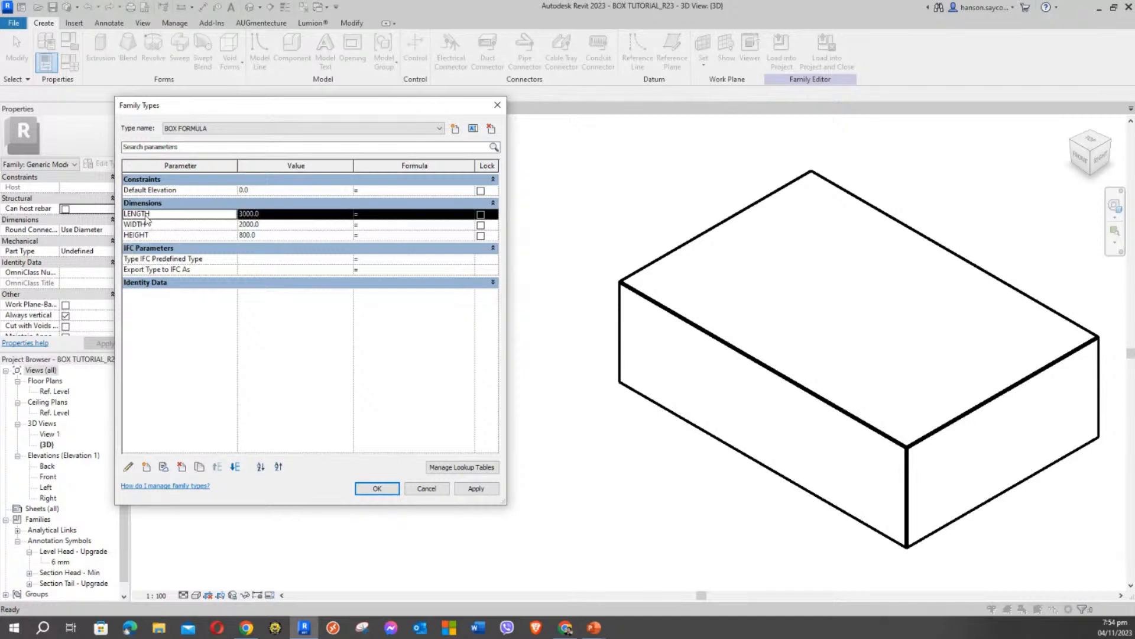
pyautogui.click(377, 225)
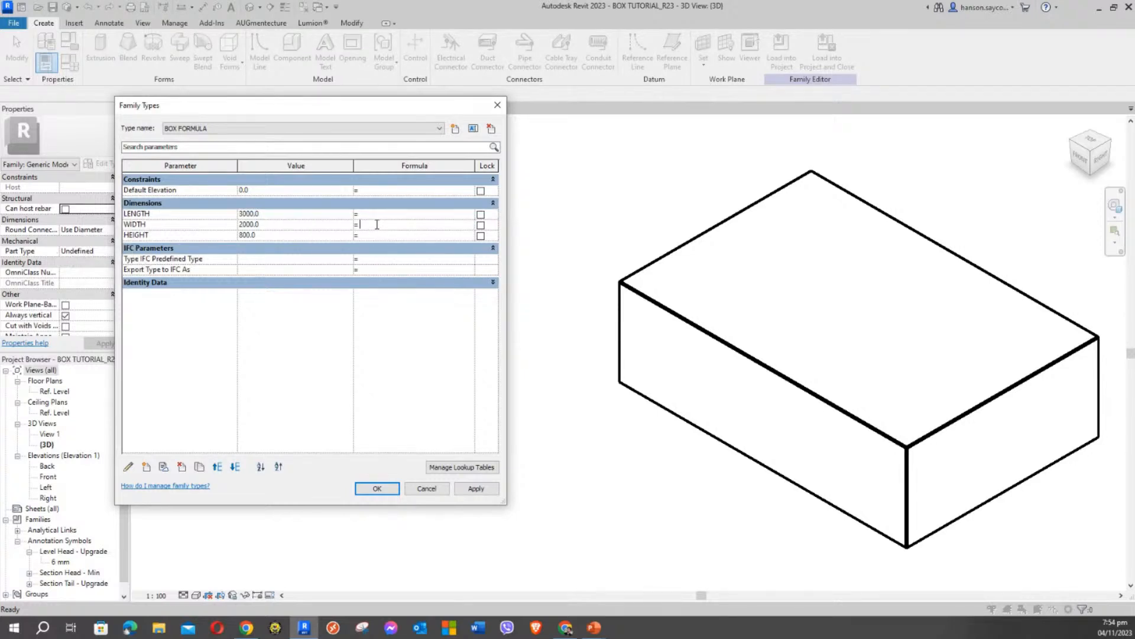
pyautogui.write('(')
pyautogui.write('LE')
pyautogui.write('NGTH/')
pyautogui.write('3')
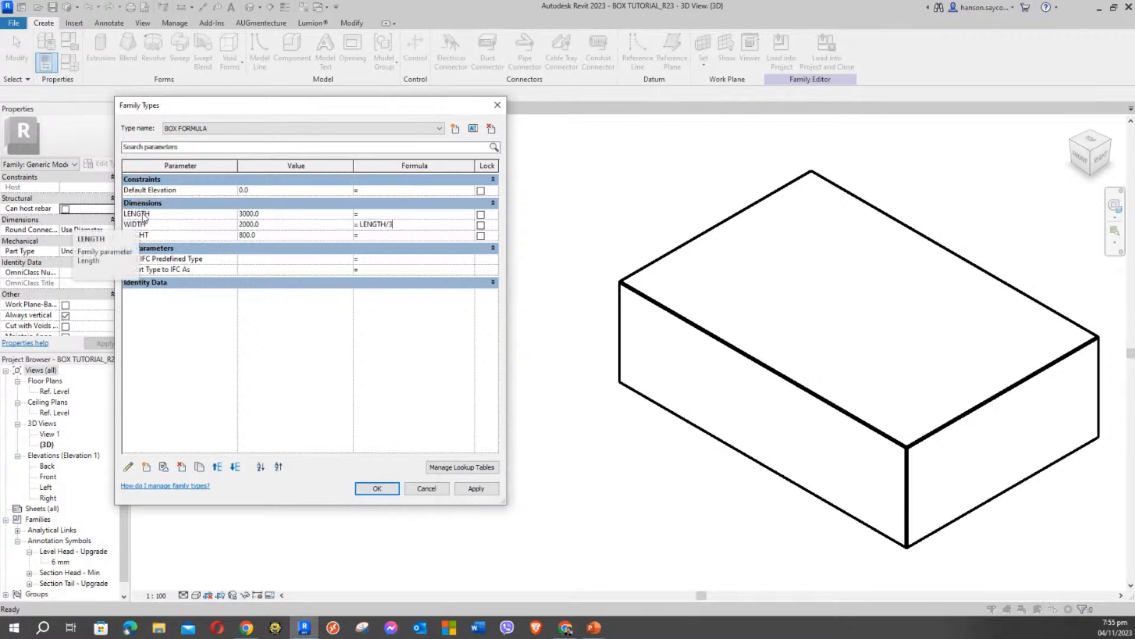
pyautogui.click(449, 379)
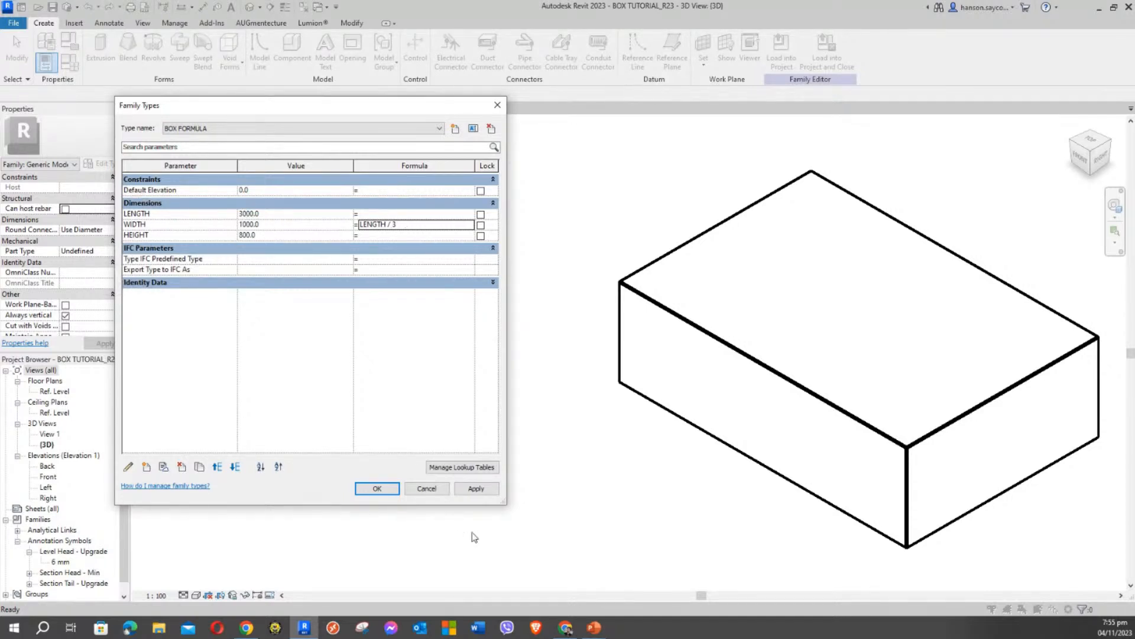
pyautogui.click(477, 488)
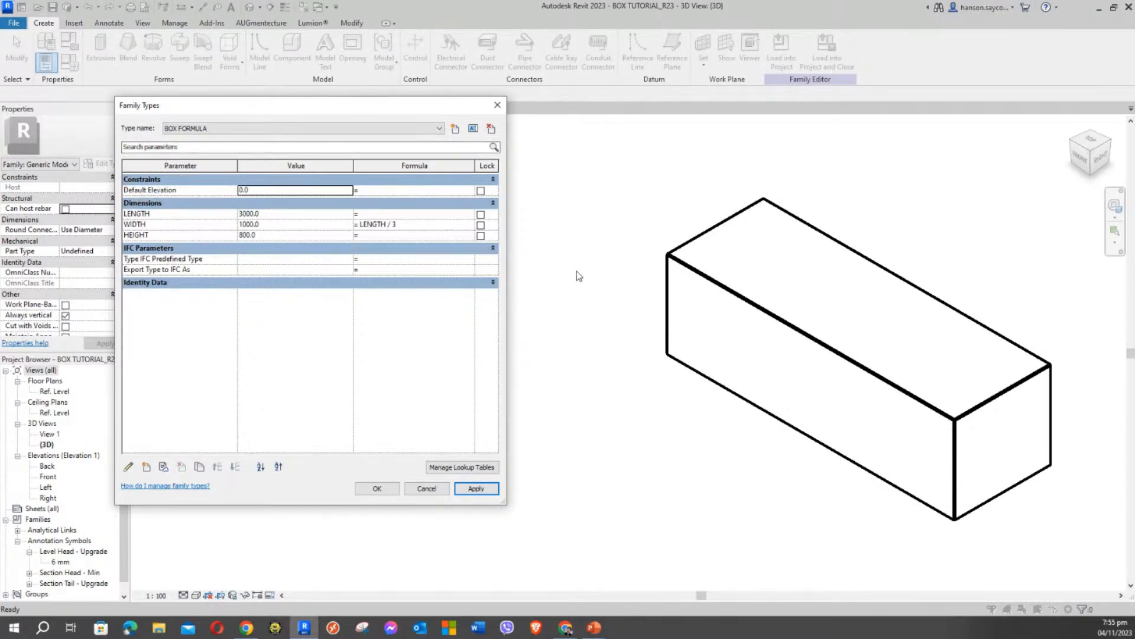
# Set the LENGTH parameter of the BOX FORMULA type to 4000 and apply it.
pyautogui.click(262, 225)
pyautogui.click(260, 214)
pyautogui.click(261, 215)
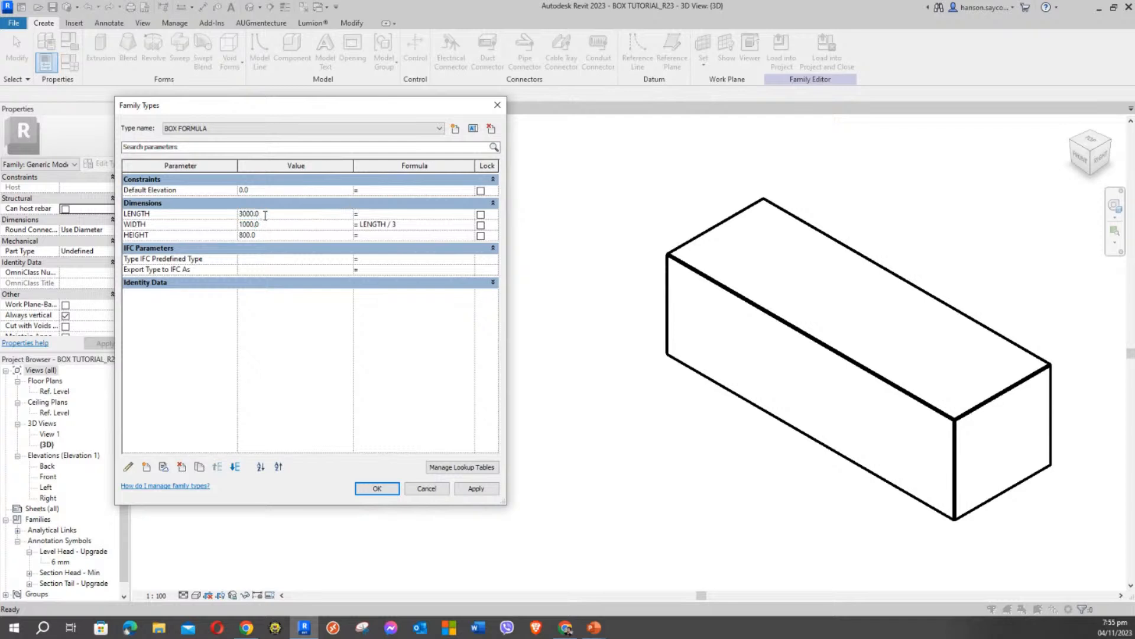
pyautogui.moveTo(265, 215); pyautogui.dragTo(213, 215)
pyautogui.write('4000')
pyautogui.press('Tab')
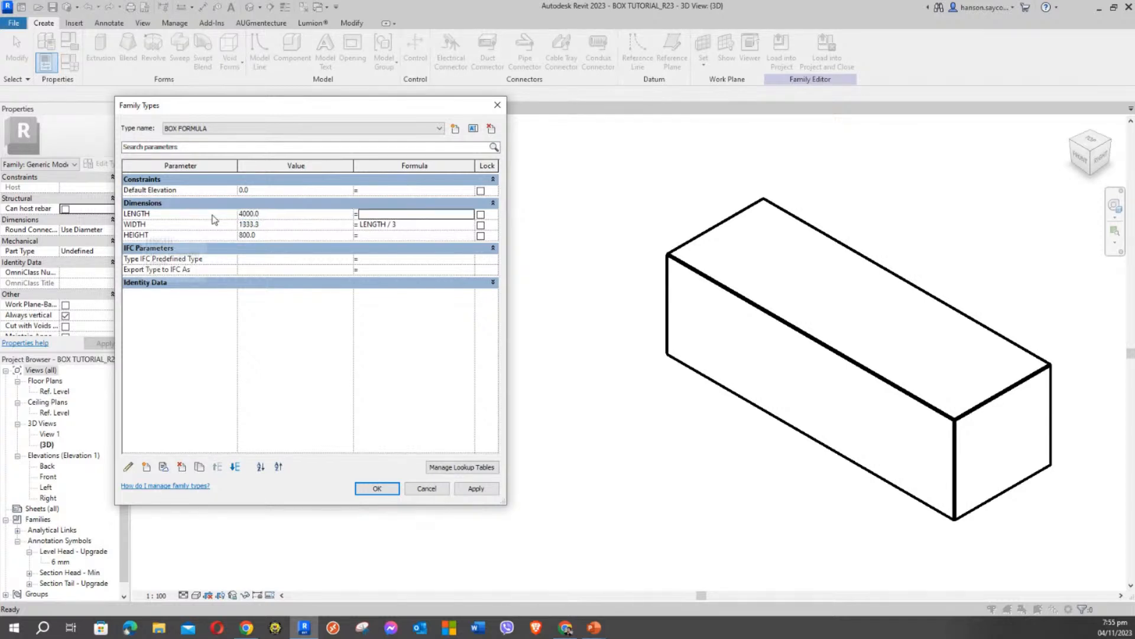
pyautogui.click(476, 489)
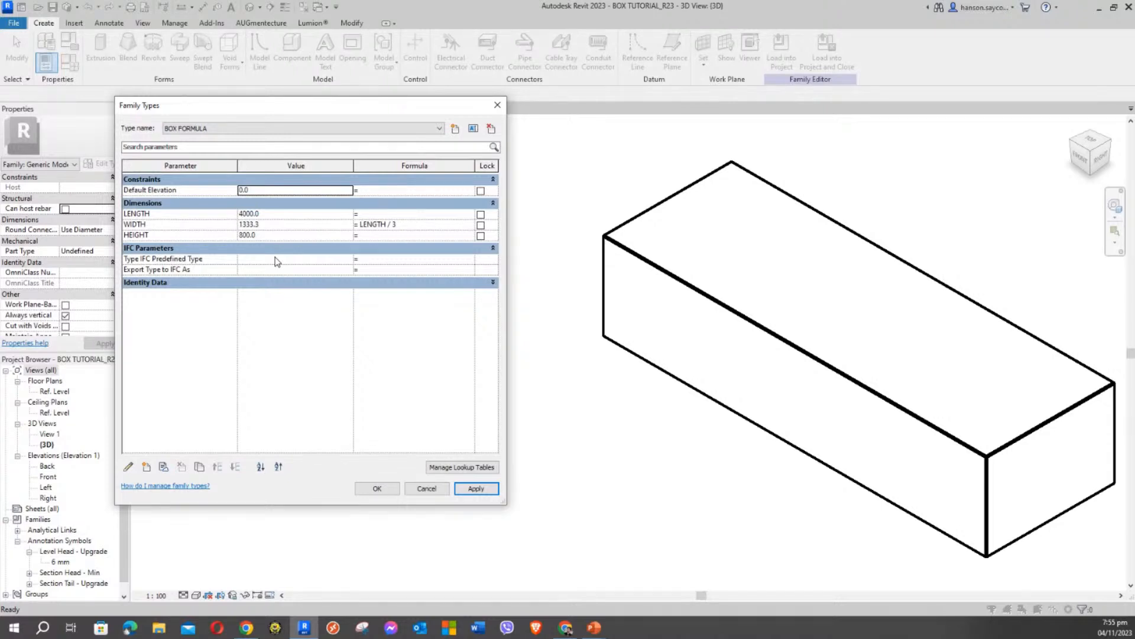
# Expand the Identity Data parameters, enter "BOX FORMULA L/3 NOTE" as the Type Comments and apply it.
pyautogui.click(493, 283)
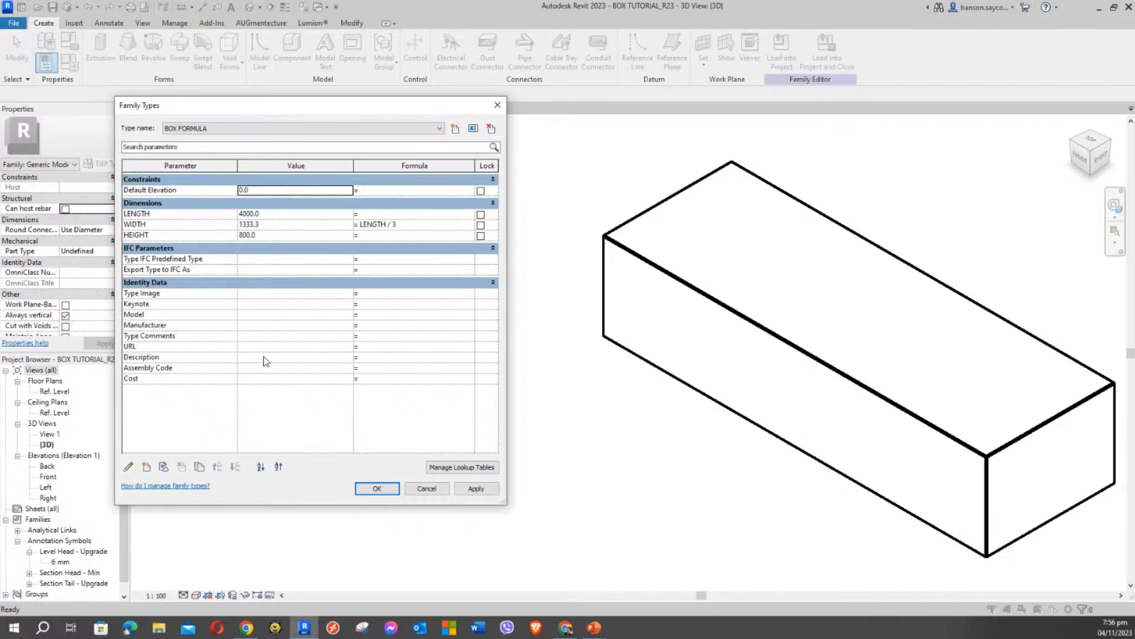
pyautogui.click(259, 293)
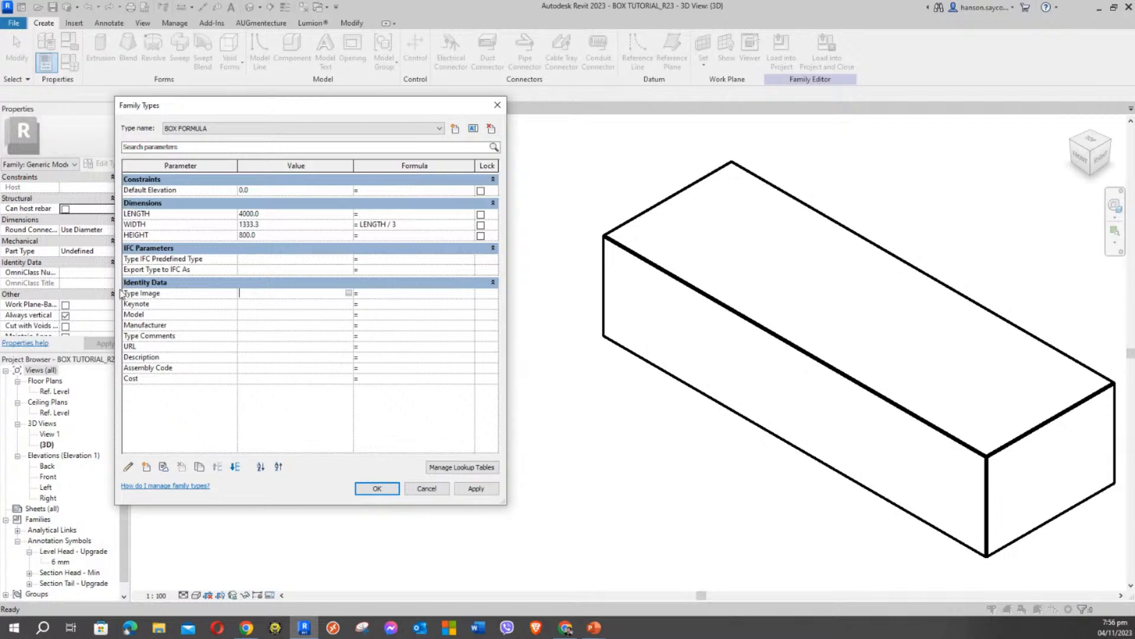
pyautogui.click(253, 305)
pyautogui.click(272, 314)
pyautogui.click(264, 294)
pyautogui.click(253, 334)
pyautogui.write('BOX FORMULA L/3')
pyautogui.write('NOTE')
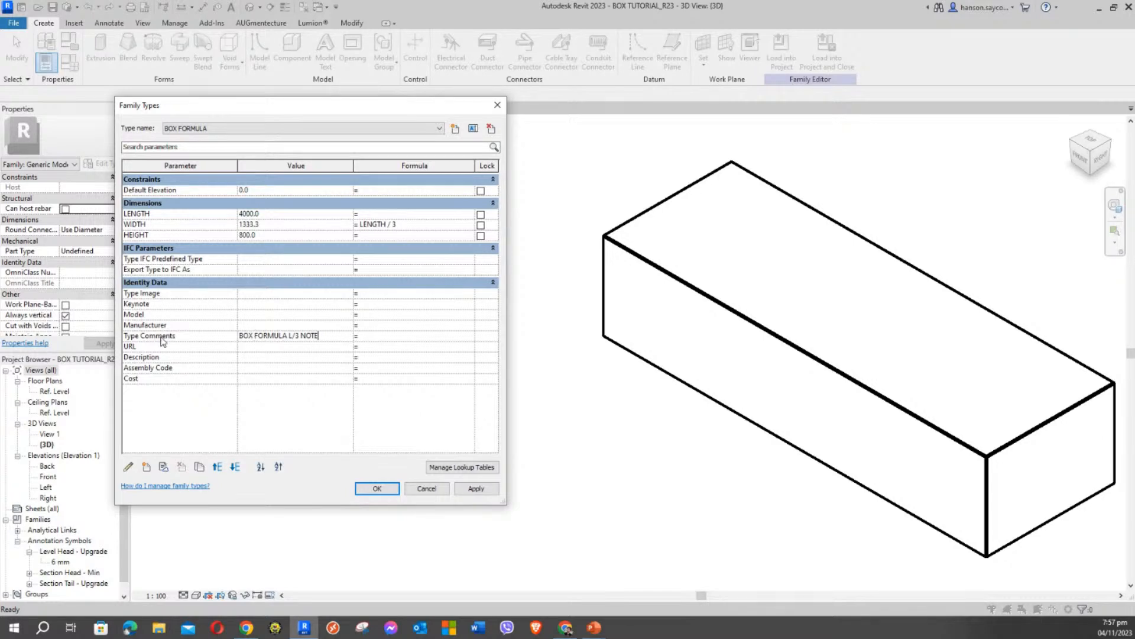
pyautogui.click(476, 489)
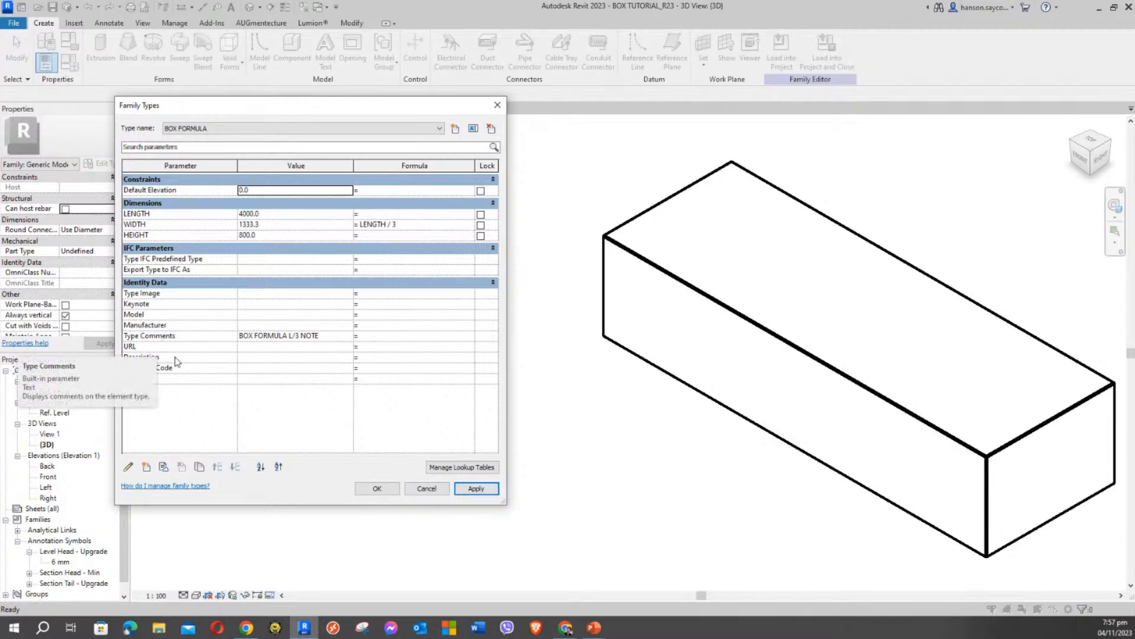
# Enter "BOX FORMULA L/3 NOTE 4M X 1.3 X .8M BOX SAMPLE" as the type's Description, reusing the Type Comments text, and apply it.
pyautogui.click(255, 336)
pyautogui.click(255, 336)
pyautogui.moveTo(324, 336); pyautogui.dragTo(239, 336)
pyautogui.hotkey('ctrl', 'c')
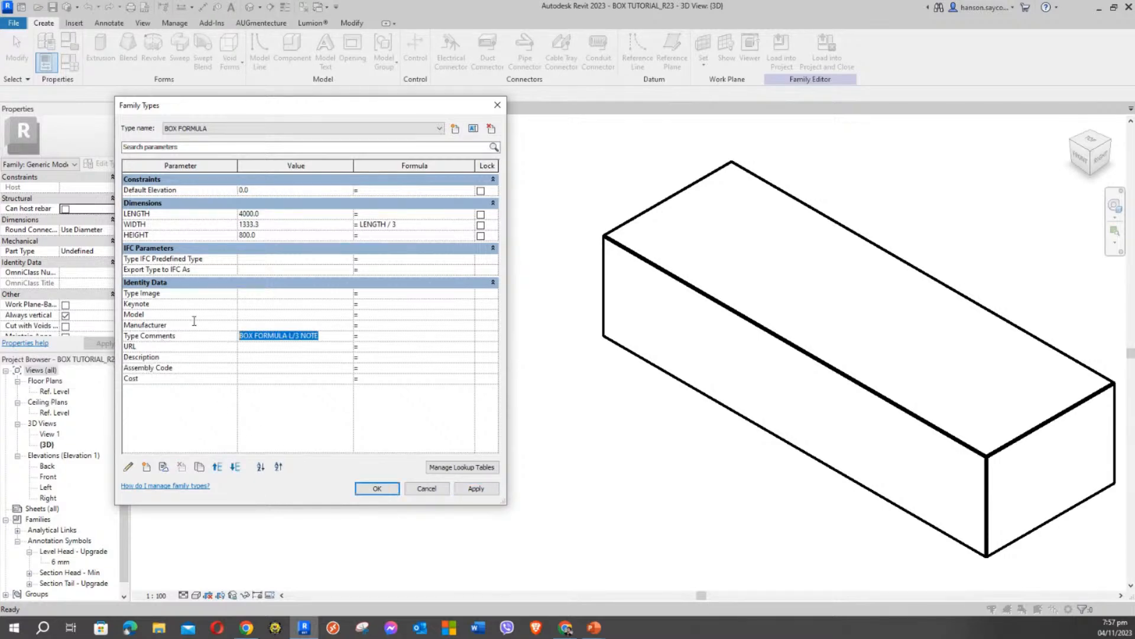
pyautogui.click(243, 357)
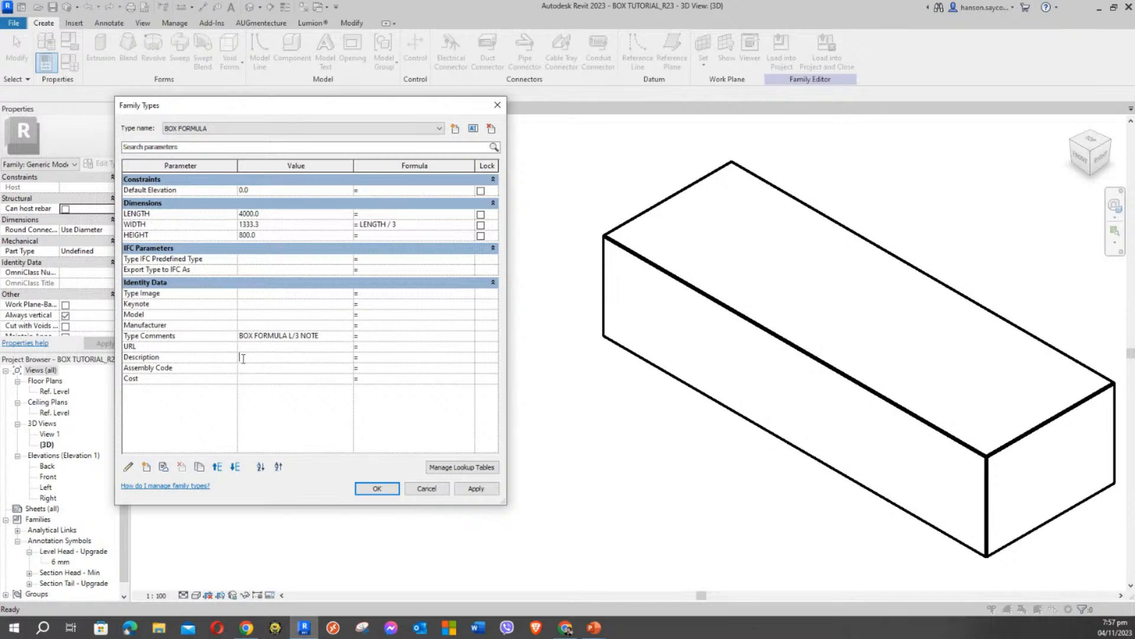
pyautogui.hotkey('ctrl', 'v')
pyautogui.write('4M X')
pyautogui.write('1.3')
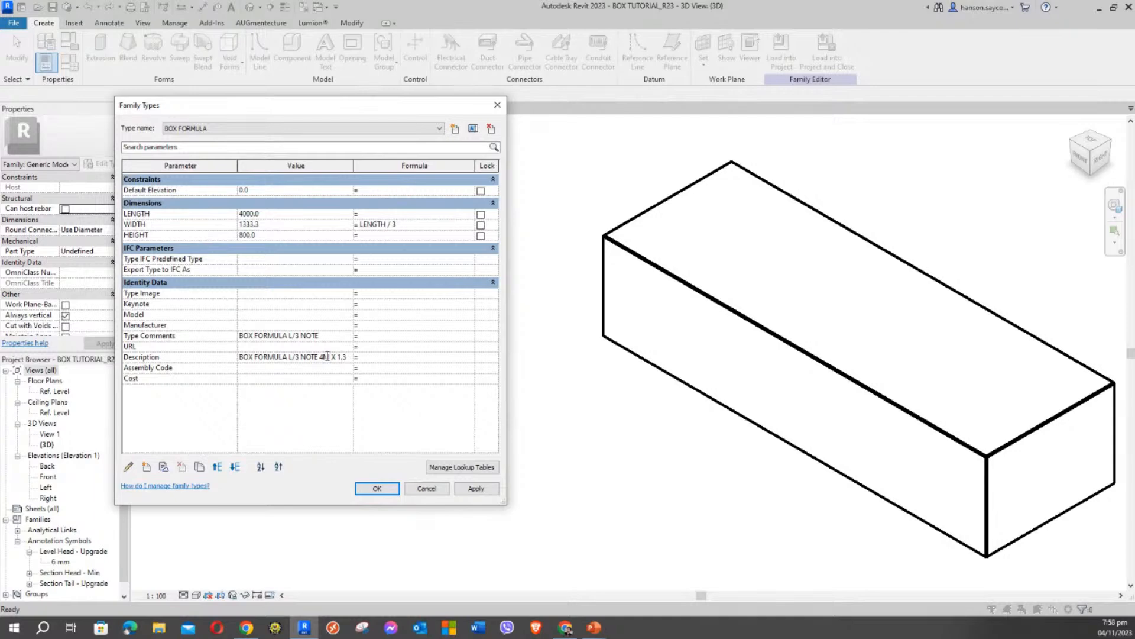
pyautogui.write('X')
pyautogui.write(' 8')
pyautogui.write('.8M ')
pyautogui.write(' BOX')
pyautogui.write(' SAM')
pyautogui.write('PLE')
pyautogui.click(476, 488)
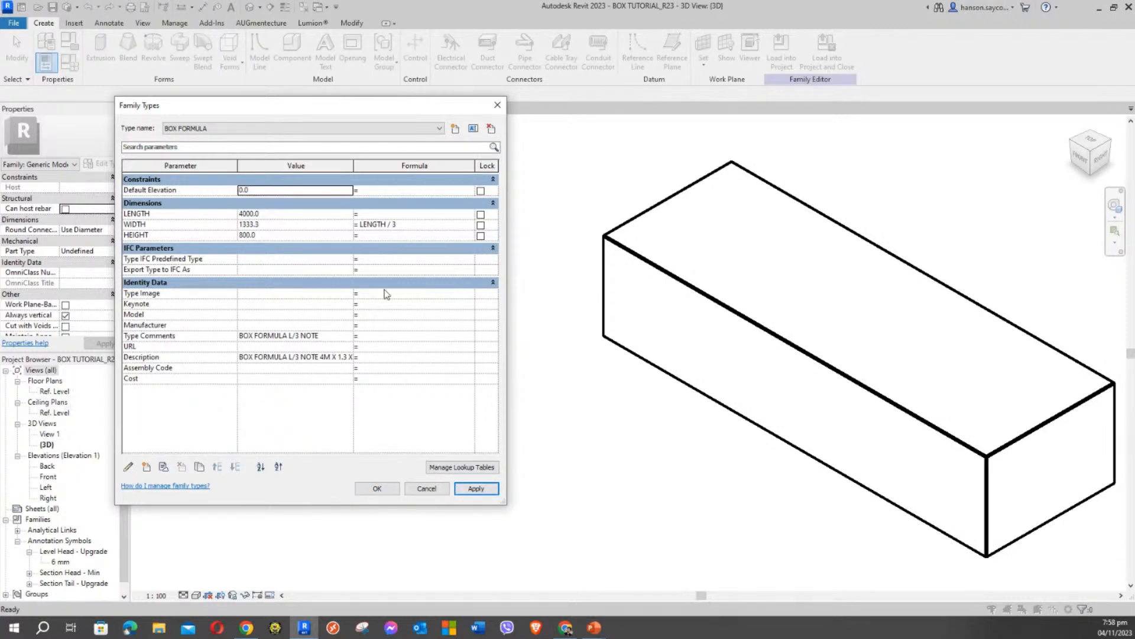
# Set the Manufacturer to AUTODESK REVIT and the Cost to 5000, then apply and accept the family type settings.
pyautogui.click(269, 325)
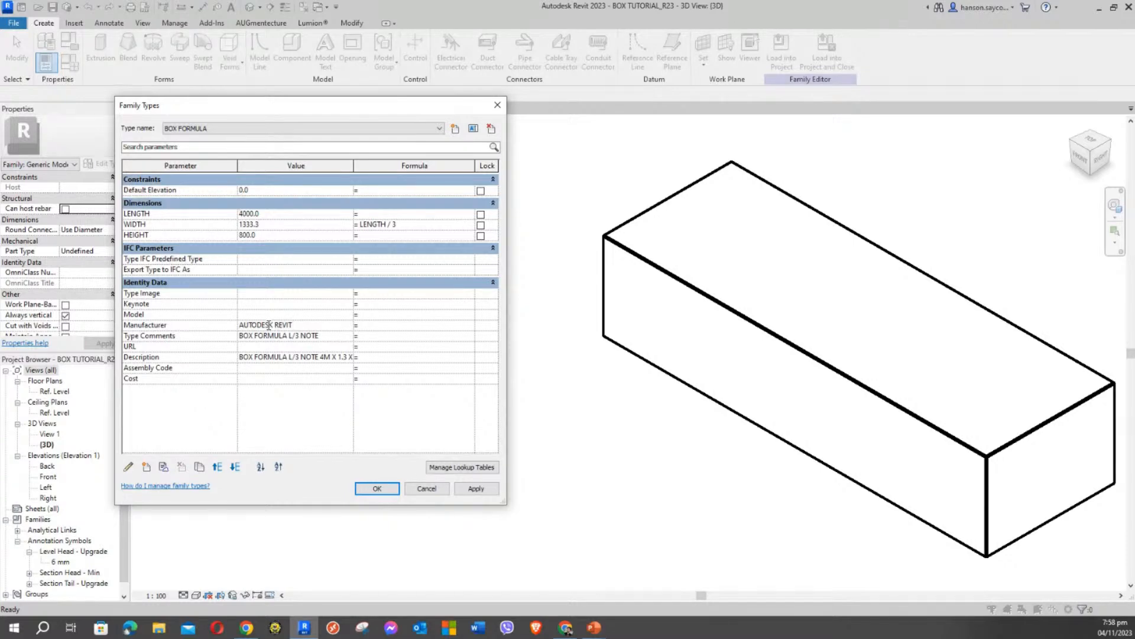
pyautogui.click(327, 427)
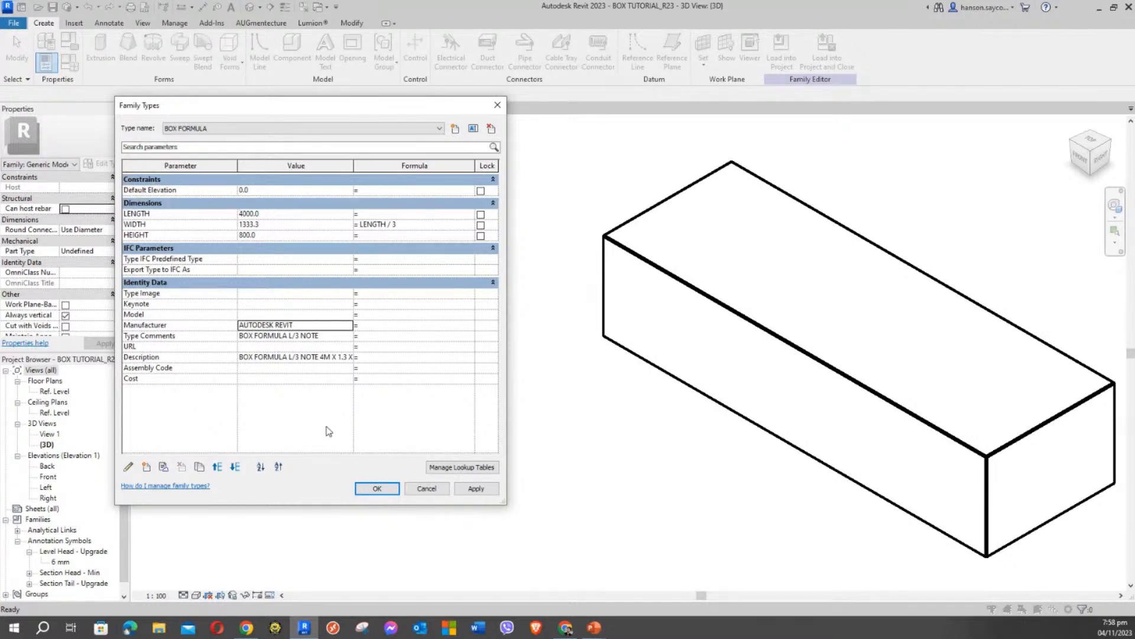
pyautogui.click(277, 379)
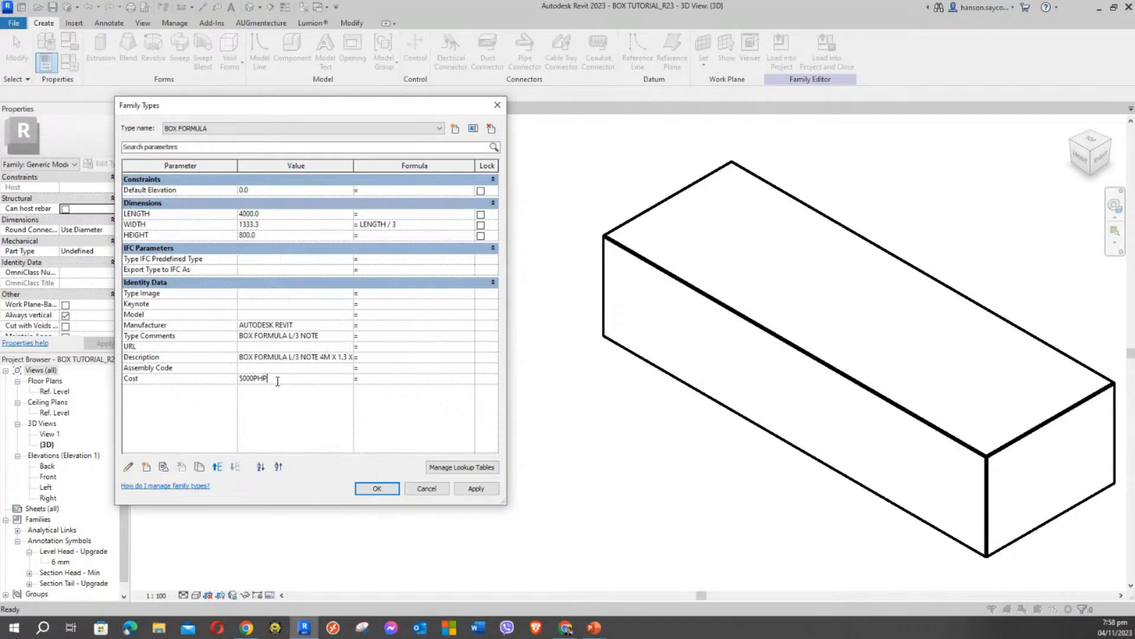
pyautogui.press('Return')
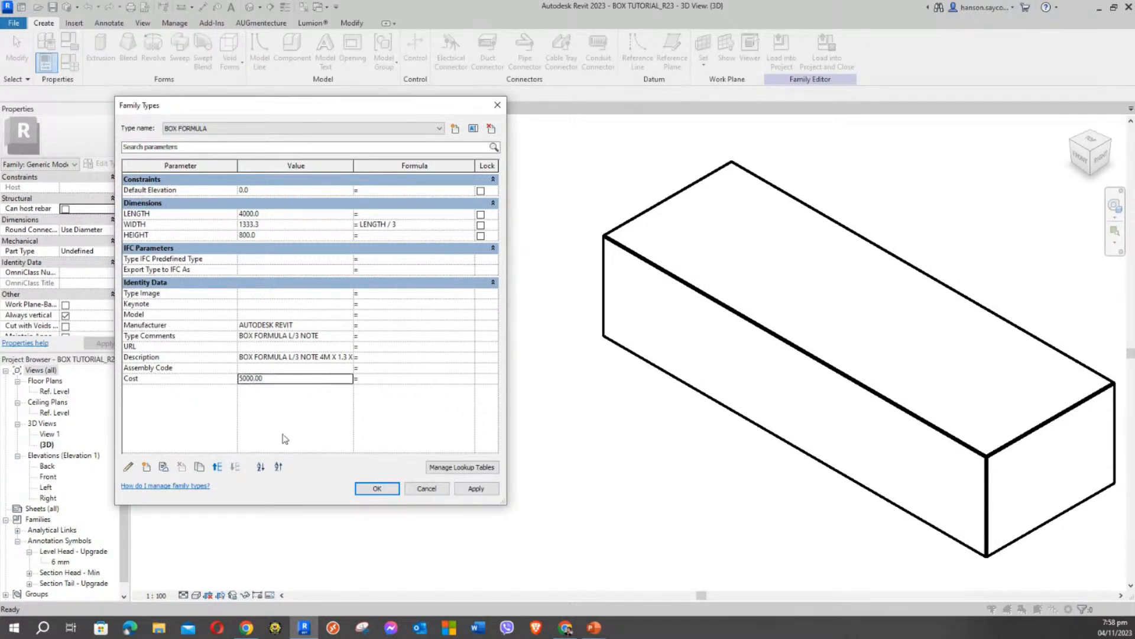
pyautogui.click(476, 488)
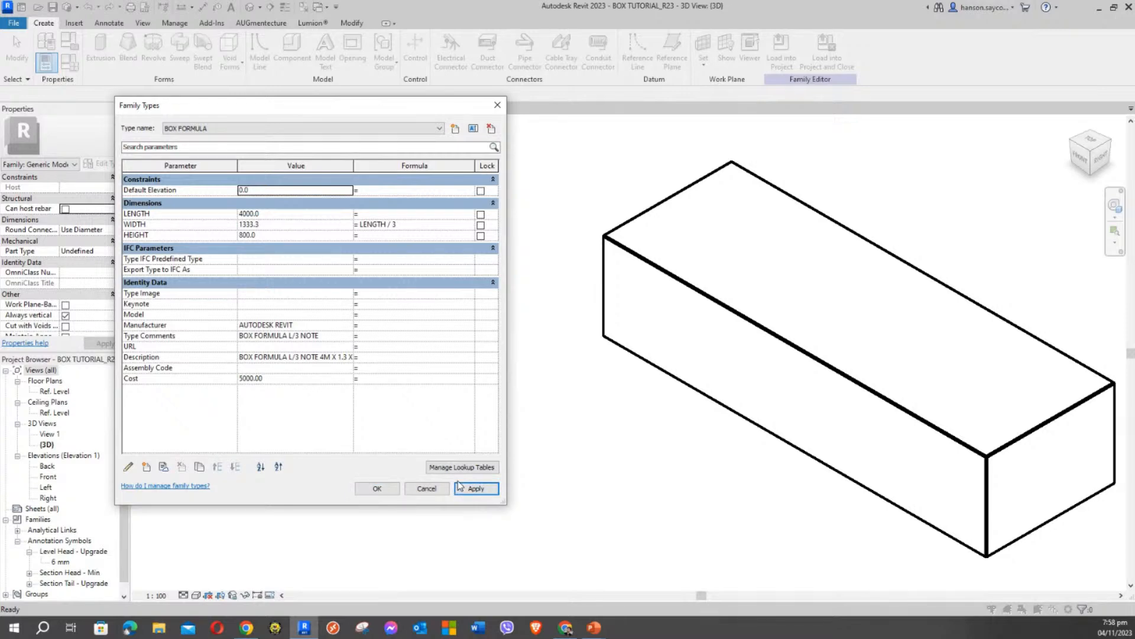
pyautogui.click(377, 489)
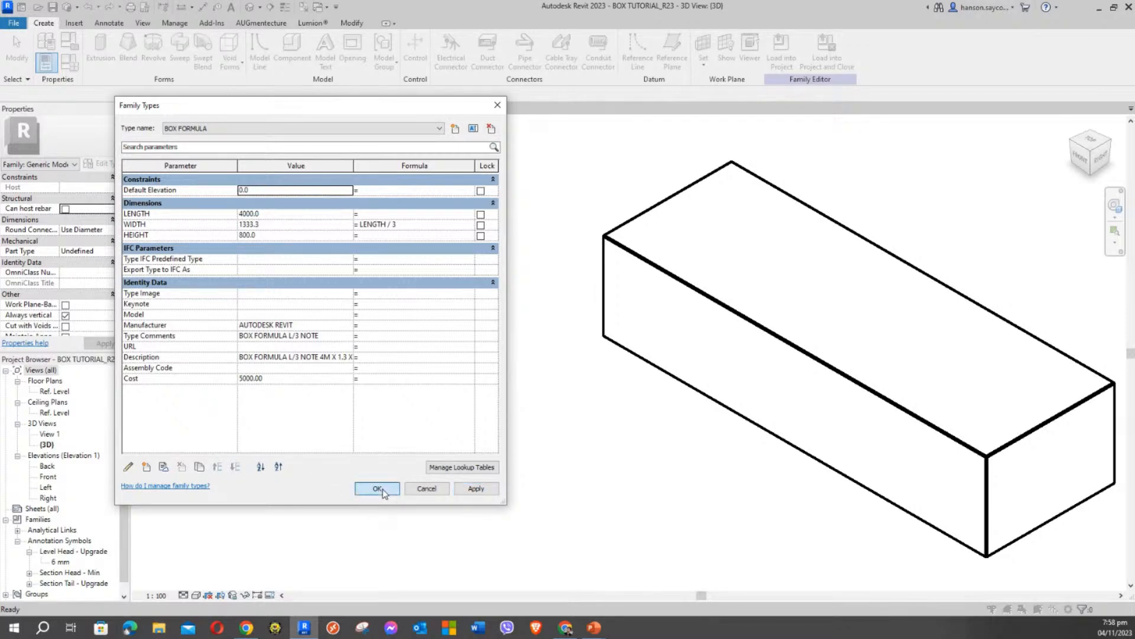
pyautogui.moveTo(605, 353); pyautogui.dragTo(420, 317, button='middle')
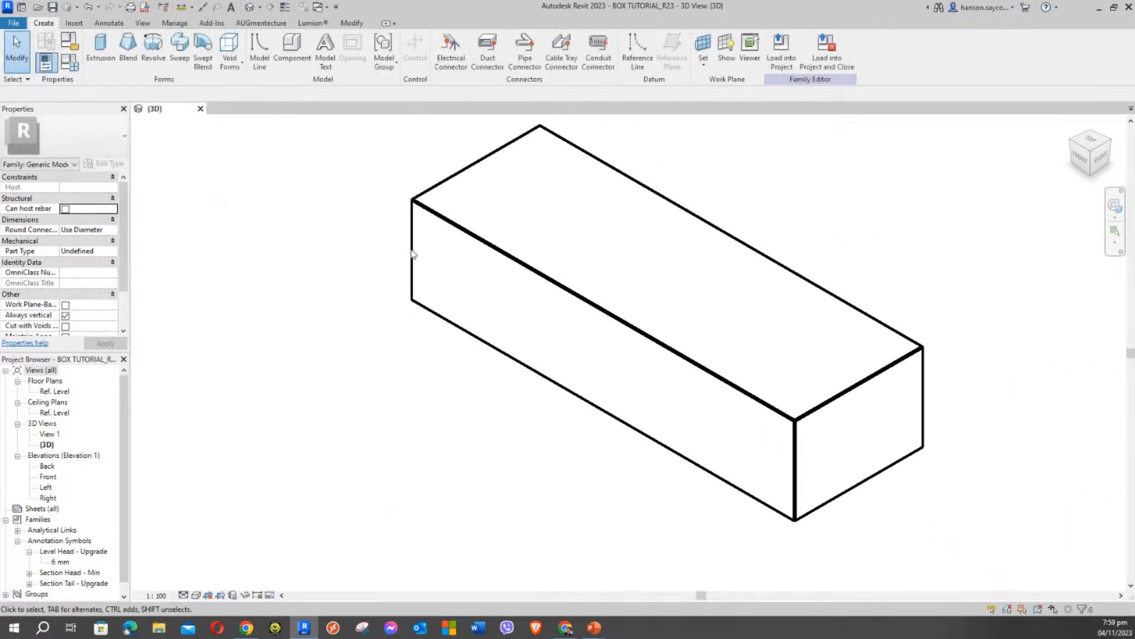
pyautogui.moveTo(329, 335); pyautogui.dragTo(323, 366, button='middle')
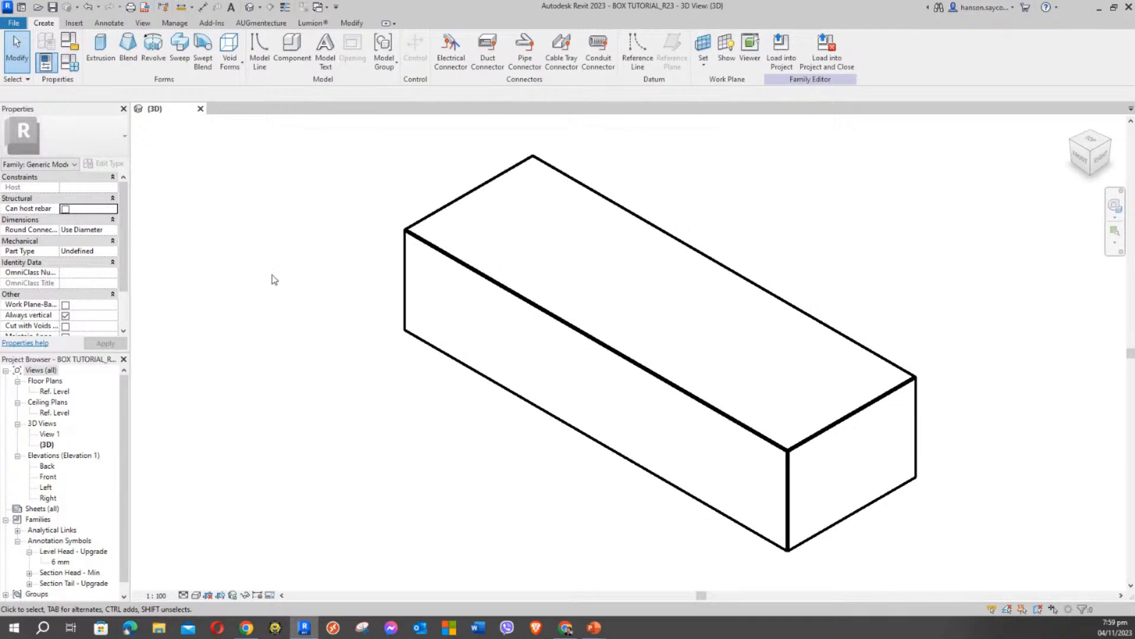
pyautogui.moveTo(282, 283); pyautogui.dragTo(307, 304, button='middle')
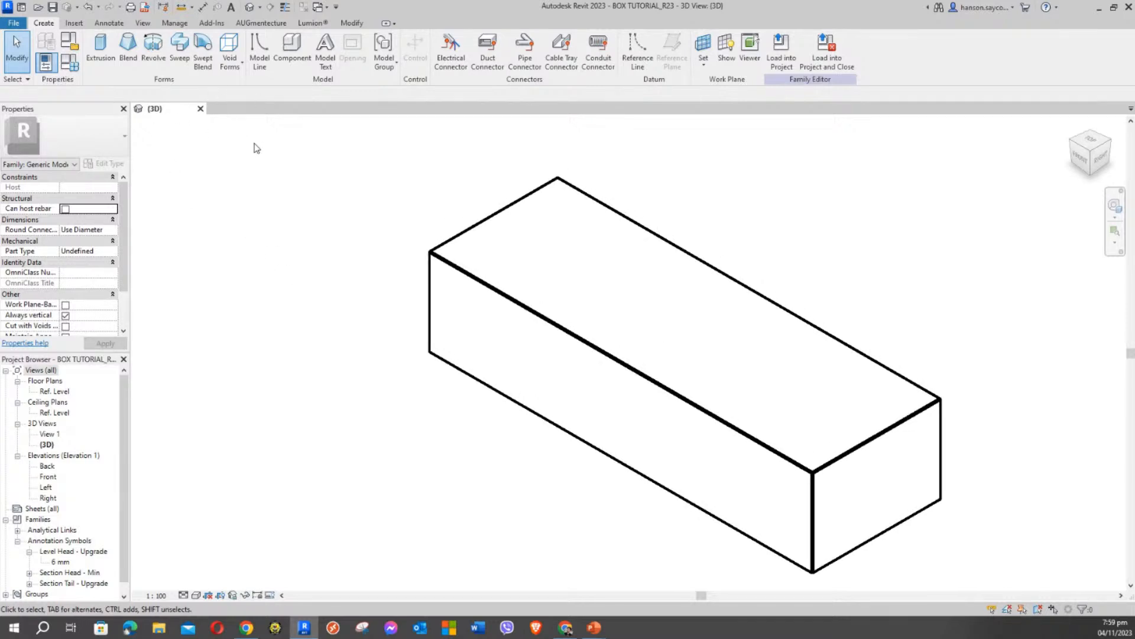
# Open the recent Sample Architecture Project and display its Level 1 floor plan around the Kitchen & Dining room.
pyautogui.click(22, 9)
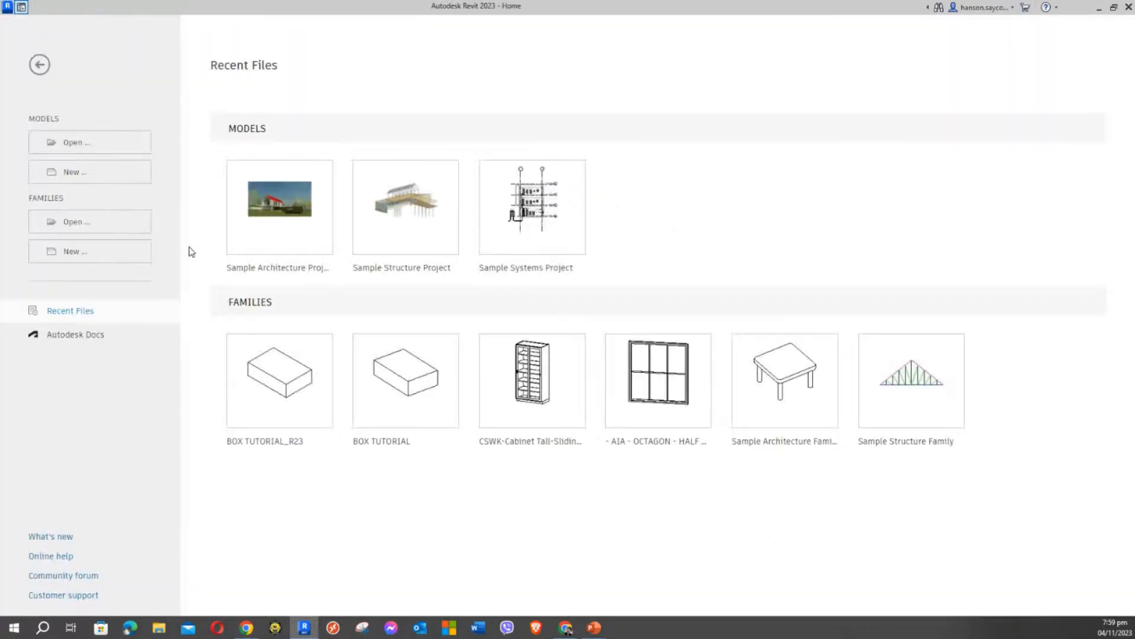
pyautogui.moveTo(291, 217)
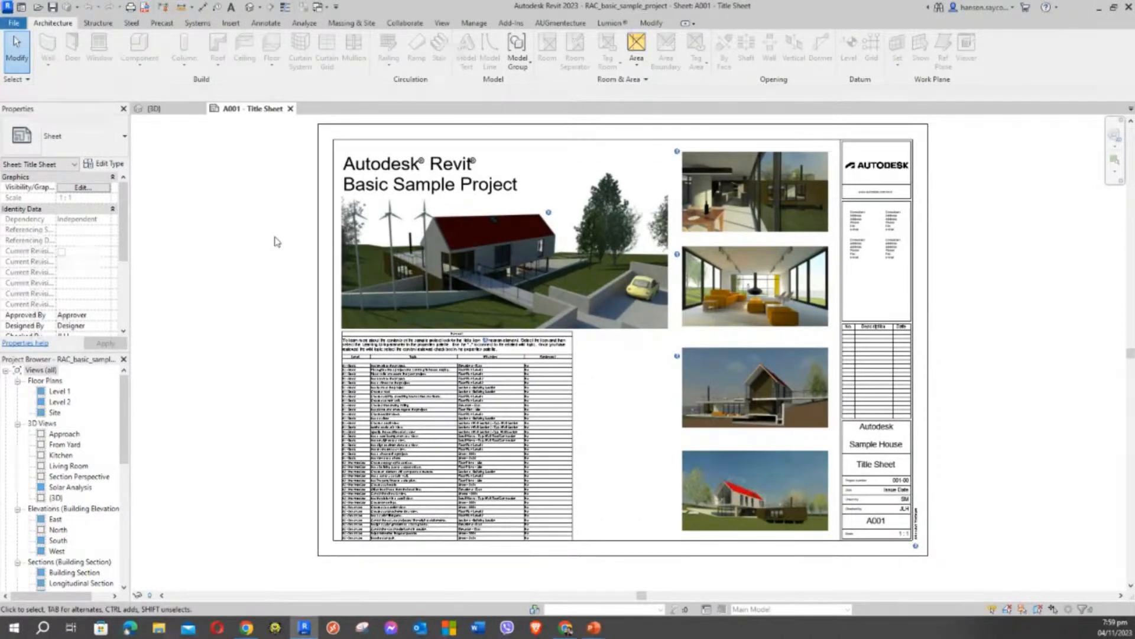
pyautogui.click(55, 393)
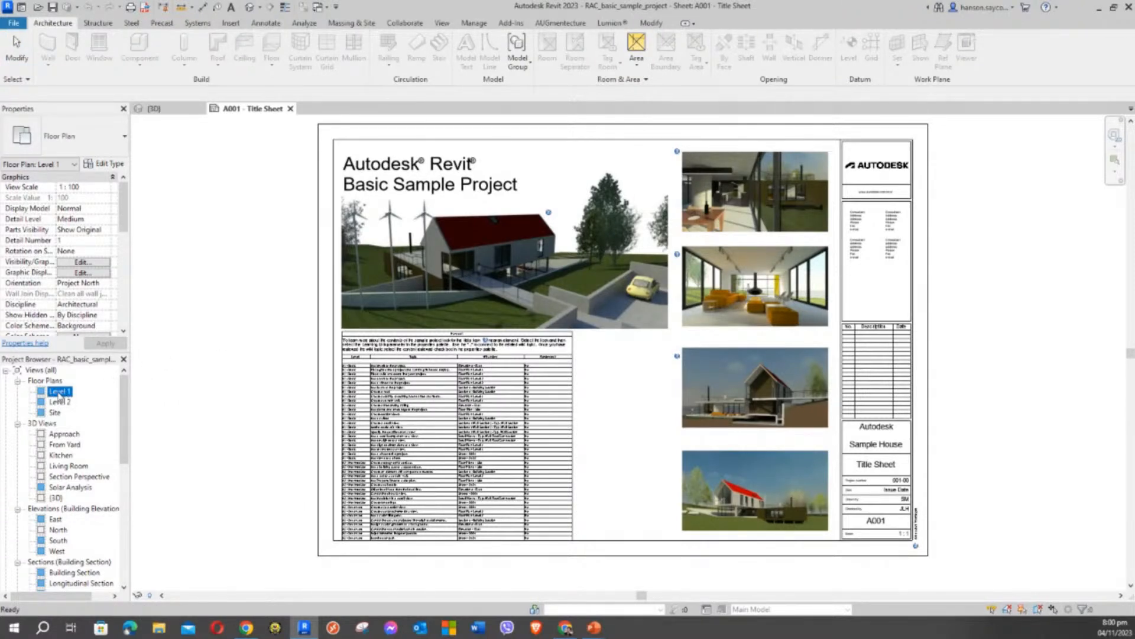
pyautogui.doubleClick(59, 391)
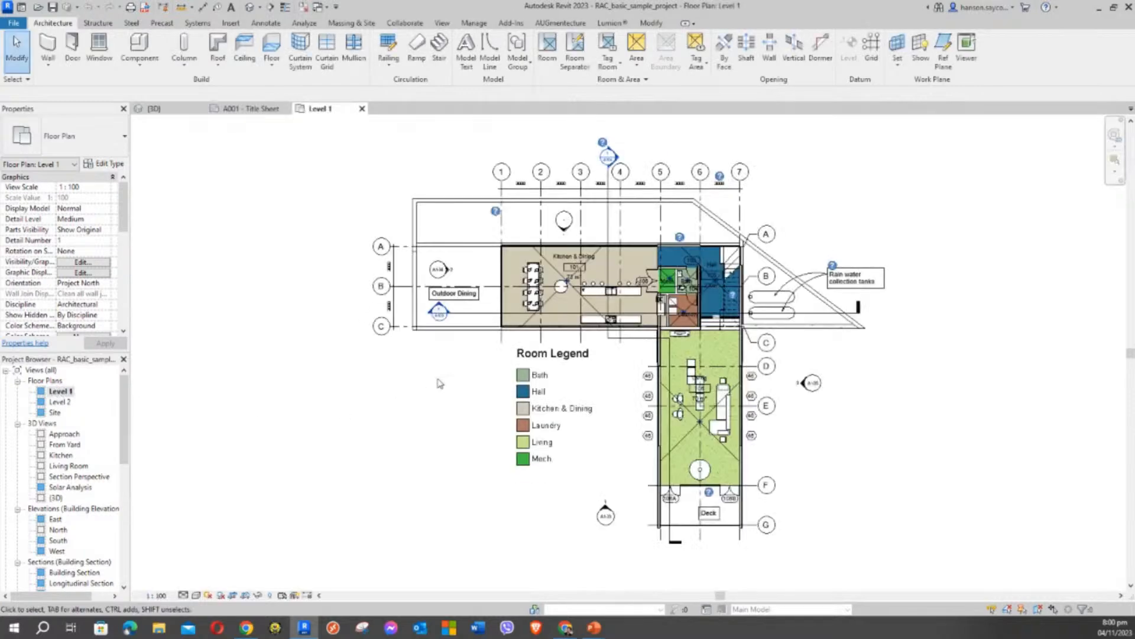
pyautogui.moveTo(390, 426); pyautogui.dragTo(317, 383, button='middle')
pyautogui.scroll(6, 390, 261)
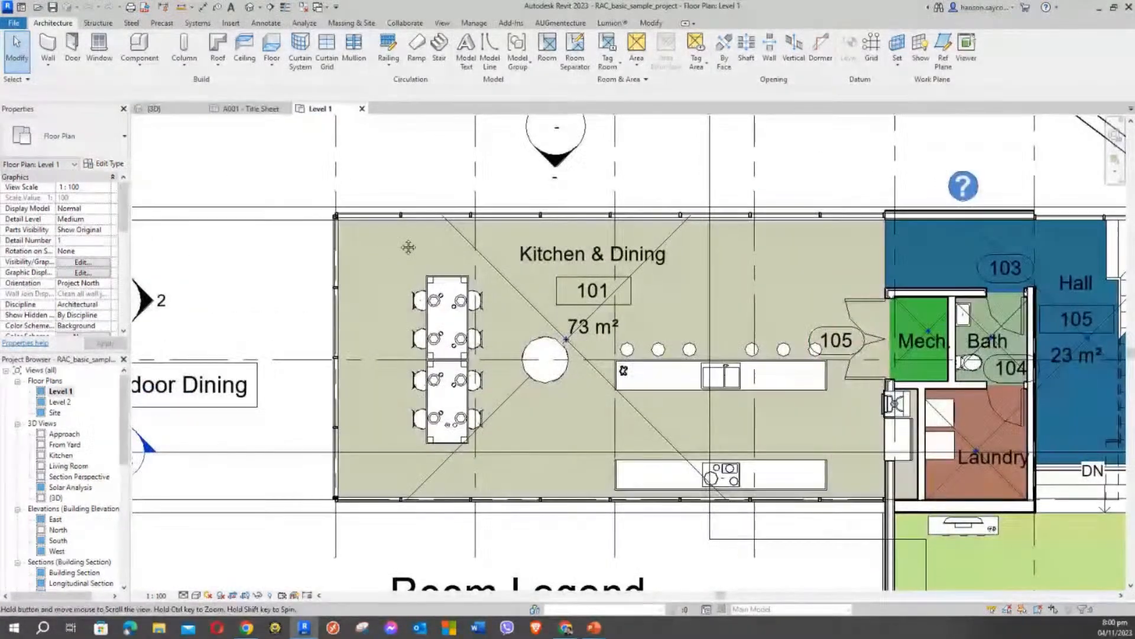
pyautogui.moveTo(333, 254); pyautogui.dragTo(469, 219, button='middle')
pyautogui.scroll(-2, 375, 187)
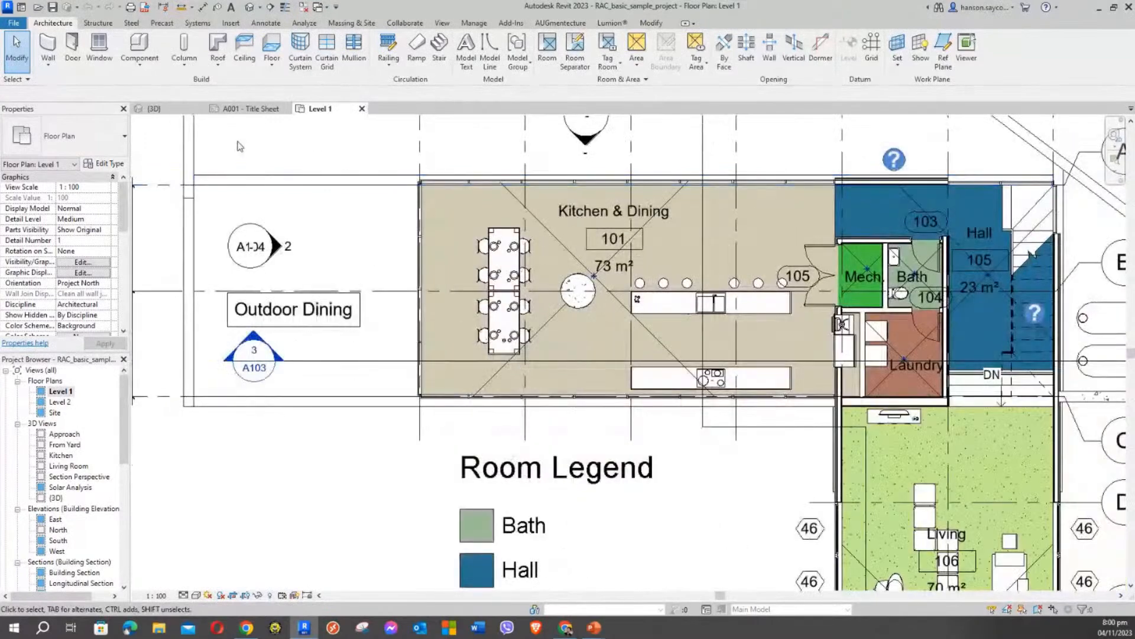
# Return to the box family's 3D view, save the family and load it into the sample project.
pyautogui.click(169, 112)
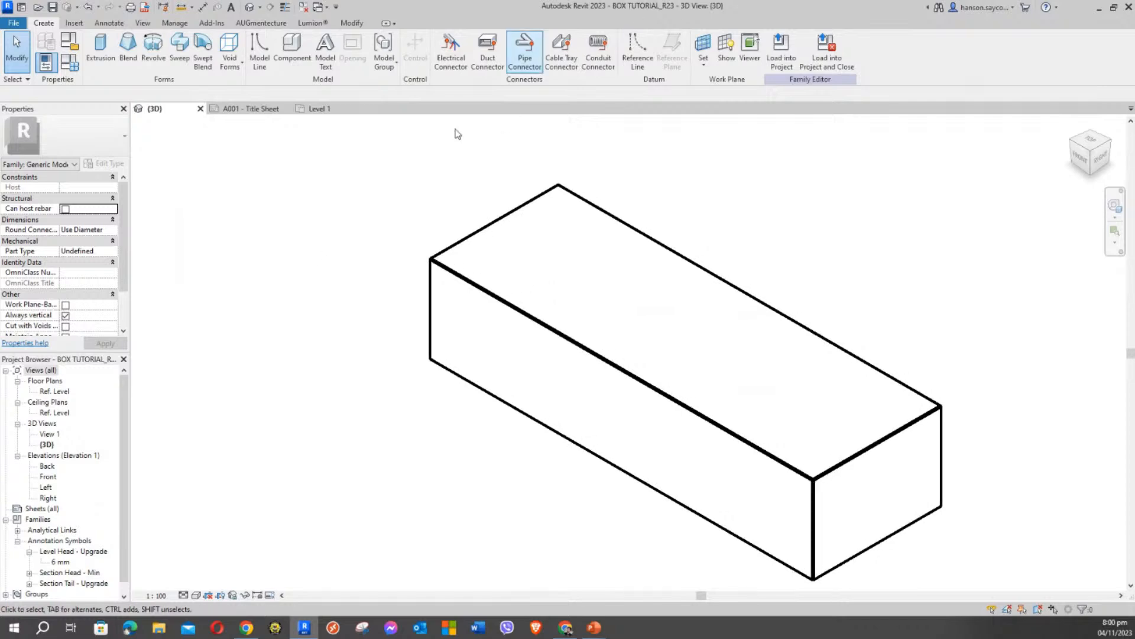
pyautogui.moveTo(365, 198); pyautogui.dragTo(312, 185, button='middle')
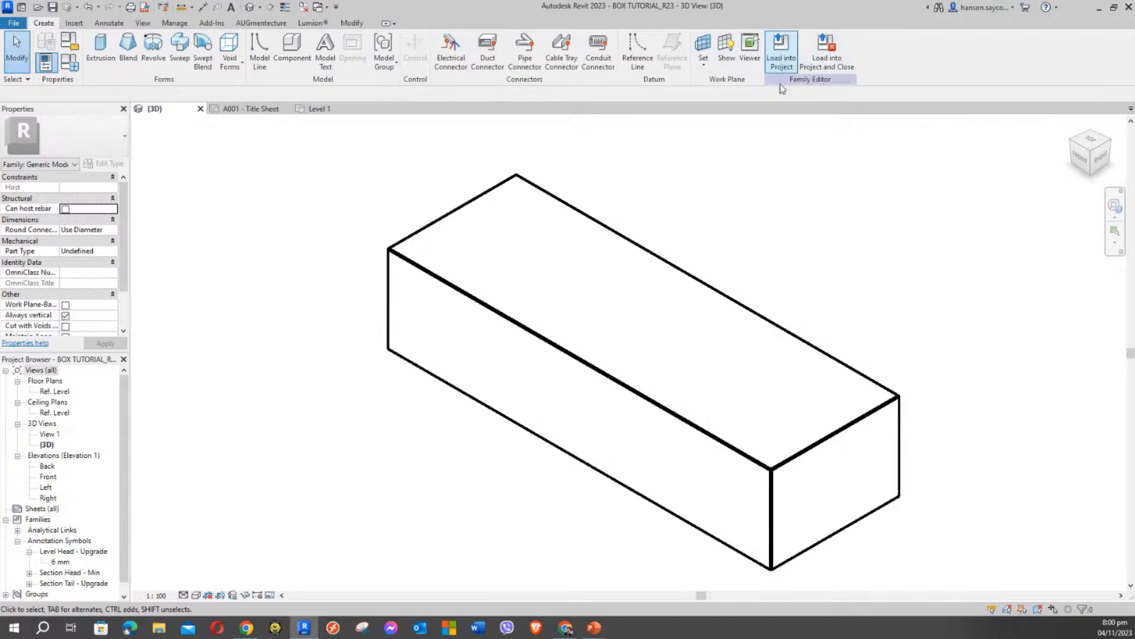
pyautogui.click(53, 7)
pyautogui.click(782, 45)
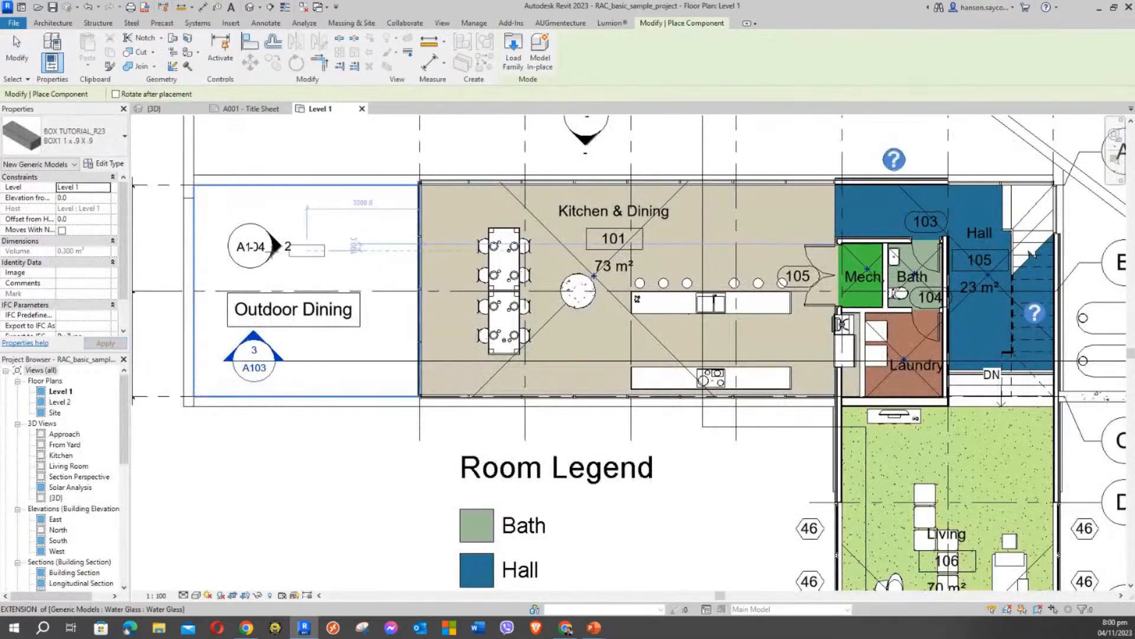
# Choose the BOX FORMULA type of the BOX TUTORIAL_R23 family as the component for placement.
pyautogui.scroll(3, 482, 189)
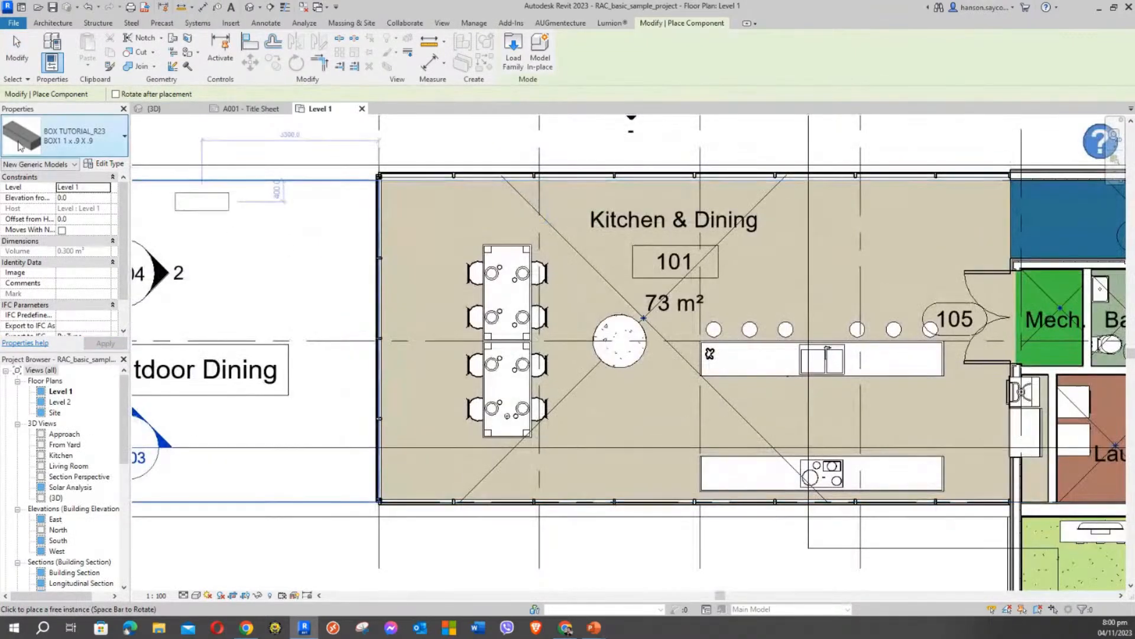
pyautogui.moveTo(444, 226); pyautogui.dragTo(472, 227, button='middle')
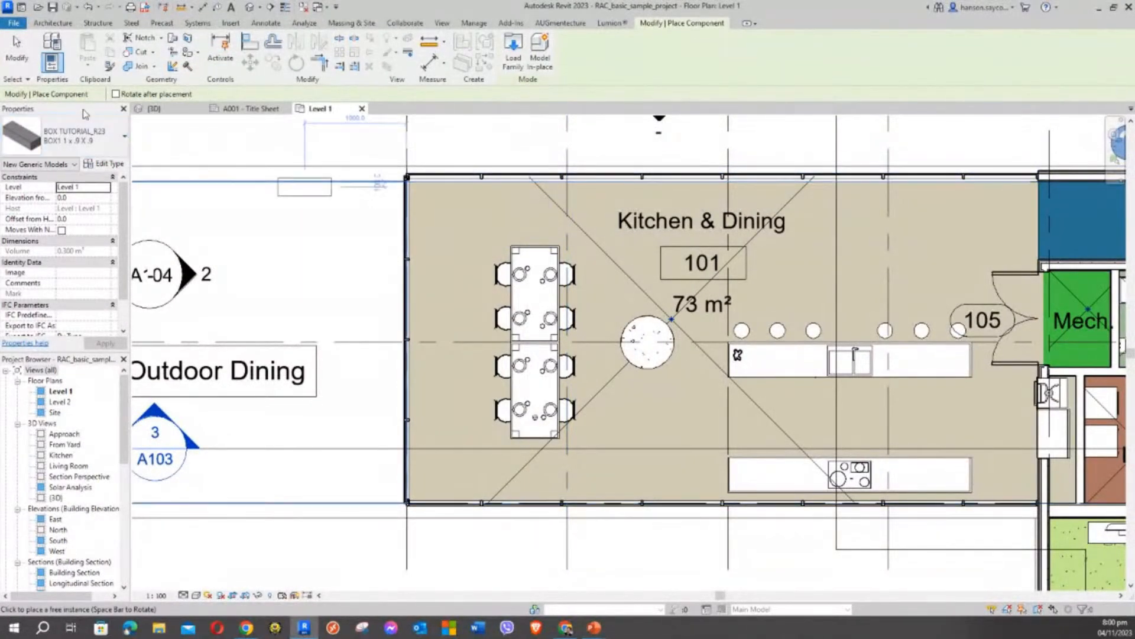
pyautogui.click(89, 141)
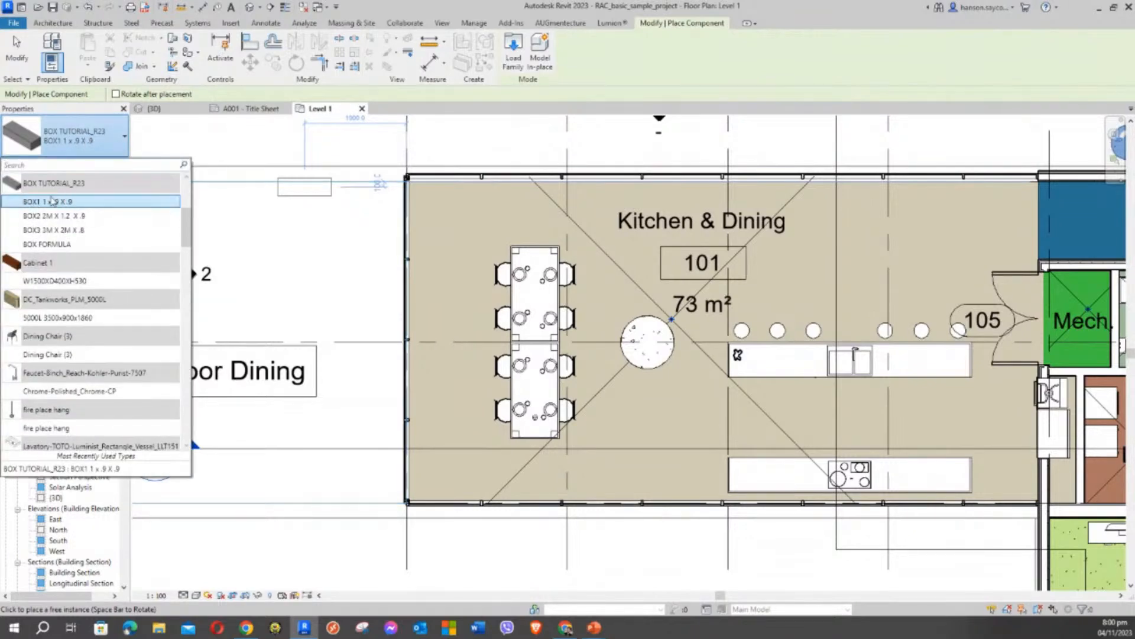
pyautogui.click(79, 135)
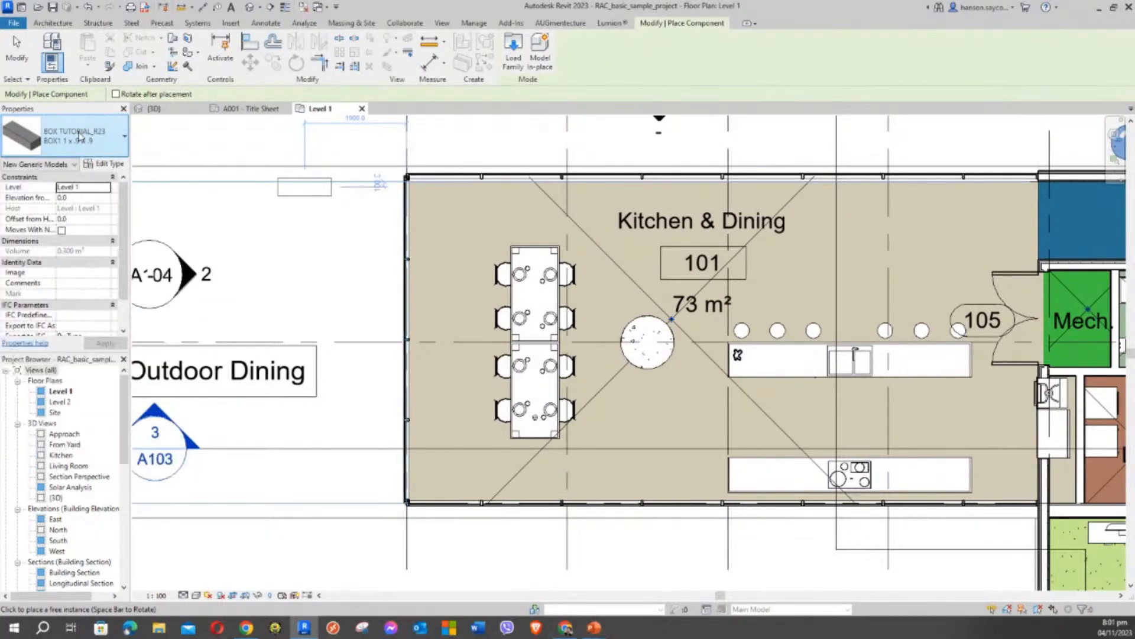
pyautogui.click(87, 137)
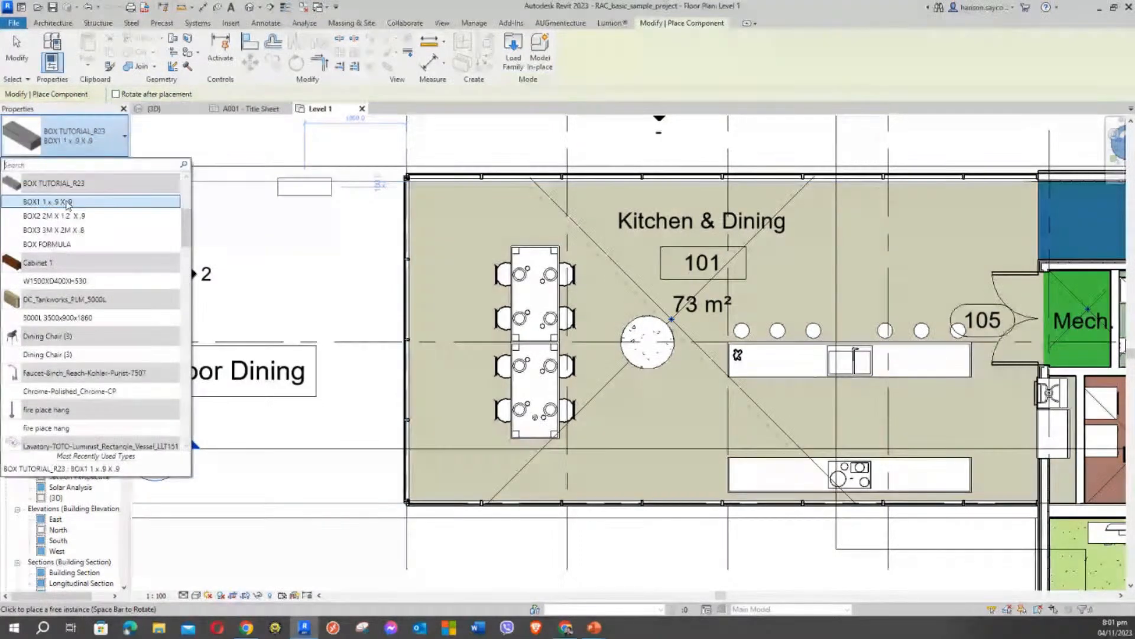
pyautogui.click(57, 247)
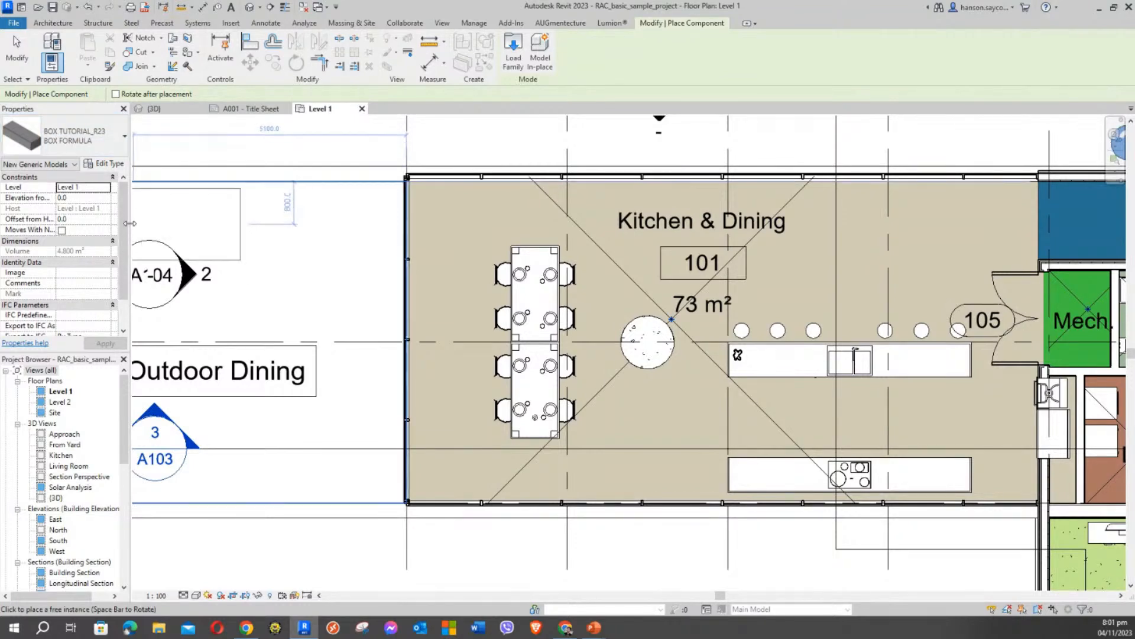
# Place one BOX FORMULA instance above the Outdoor Dining label, its centre about 2300 mm from the Kitchen & Dining wall, and select it.
pyautogui.moveTo(144, 222); pyautogui.dragTo(141, 317)
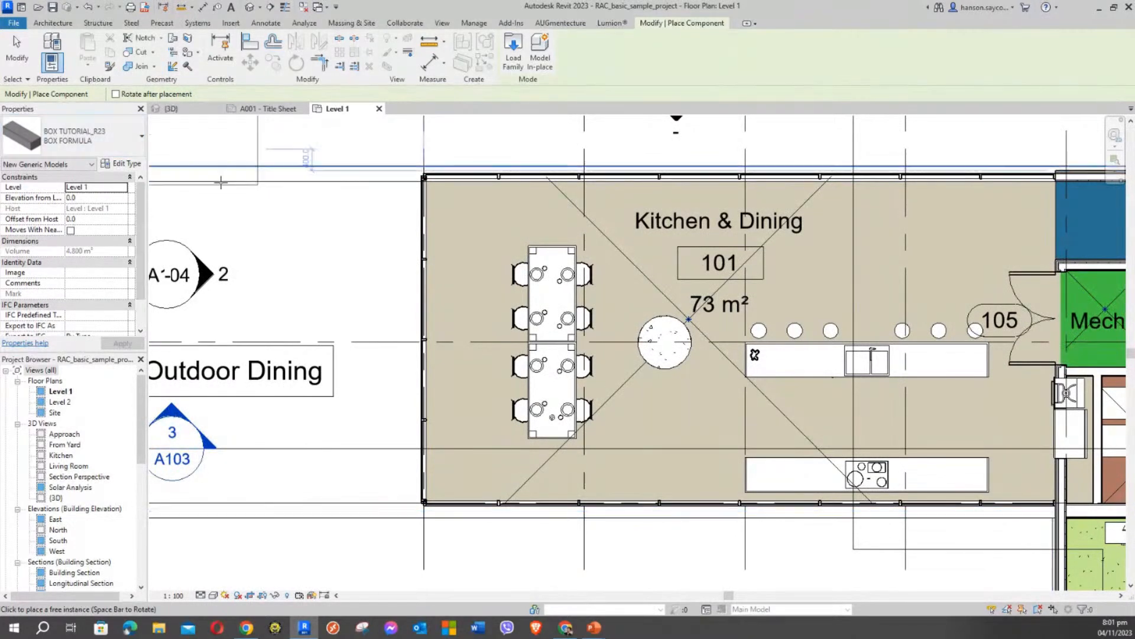
pyautogui.scroll(-5, 526, 230)
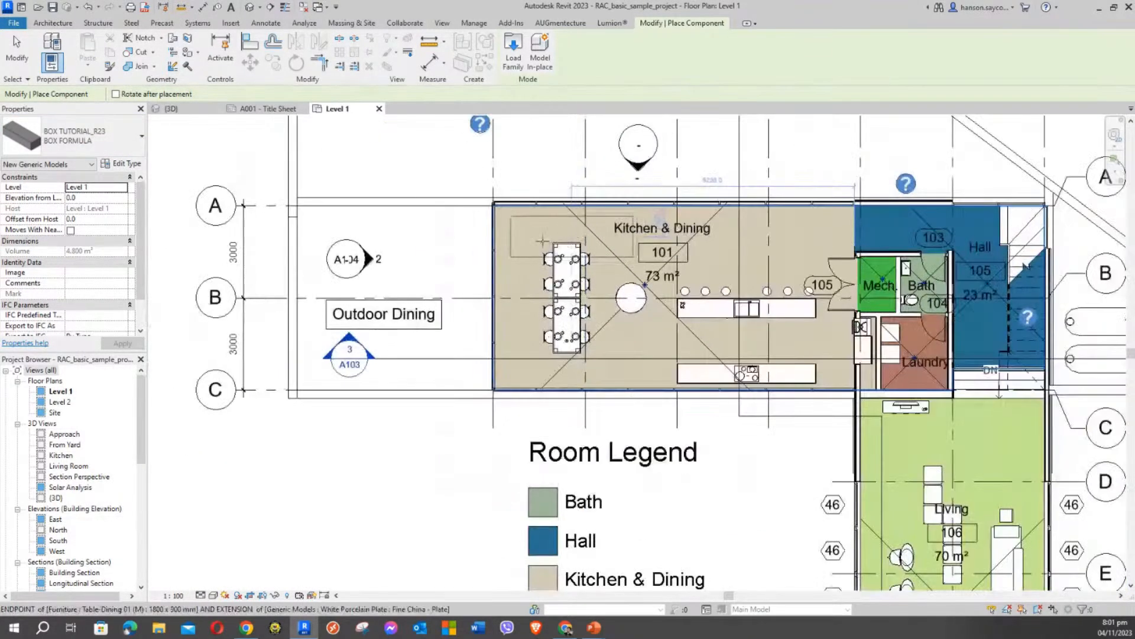
pyautogui.scroll(2, 519, 241)
pyautogui.scroll(-2, 519, 241)
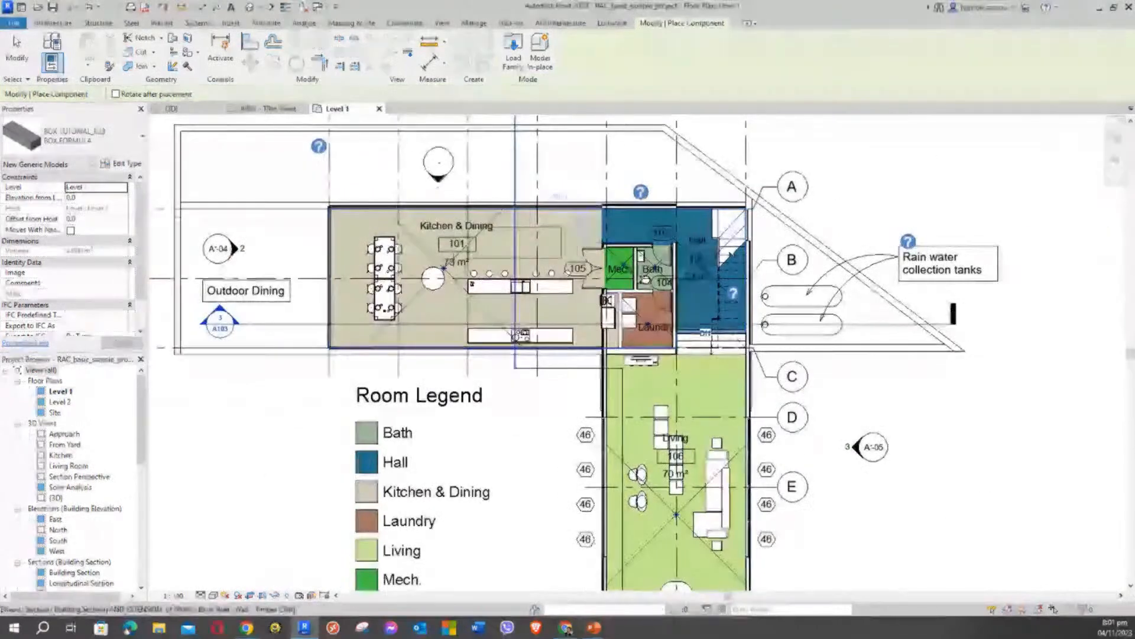
pyautogui.scroll(3, 275, 223)
pyautogui.scroll(-2, 284, 231)
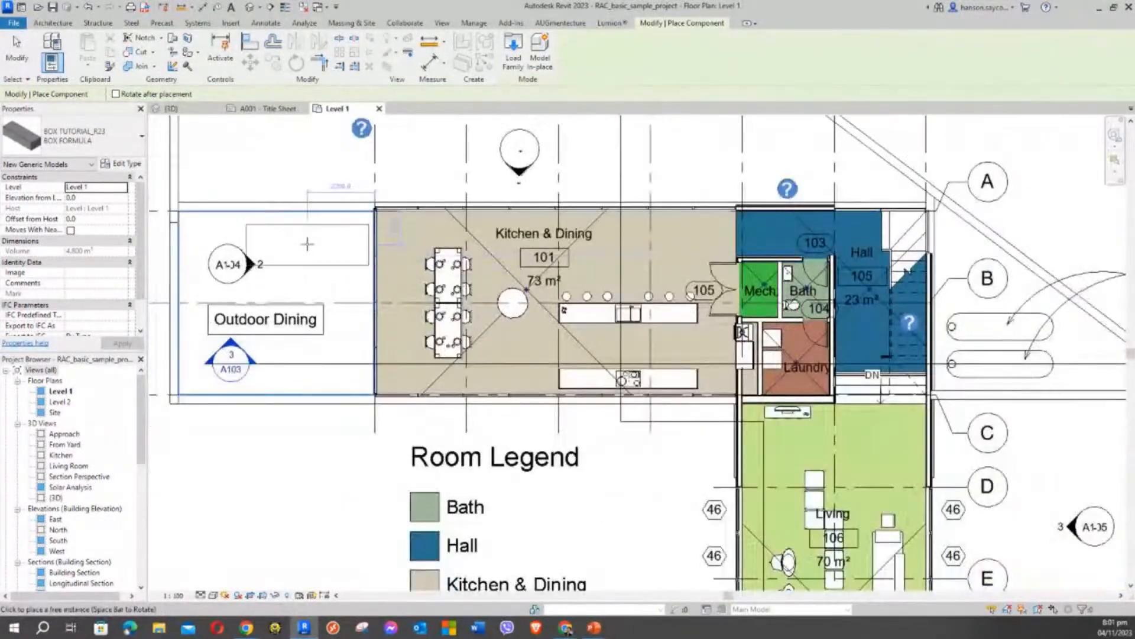
pyautogui.scroll(3, 296, 238)
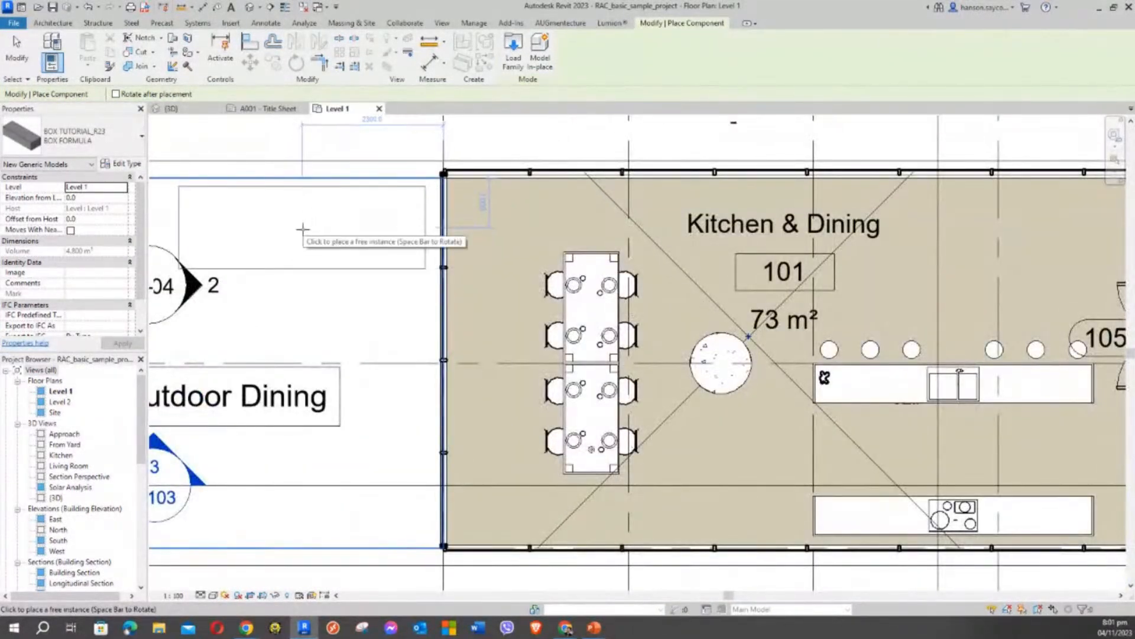
pyautogui.click(302, 227)
pyautogui.press('Escape')
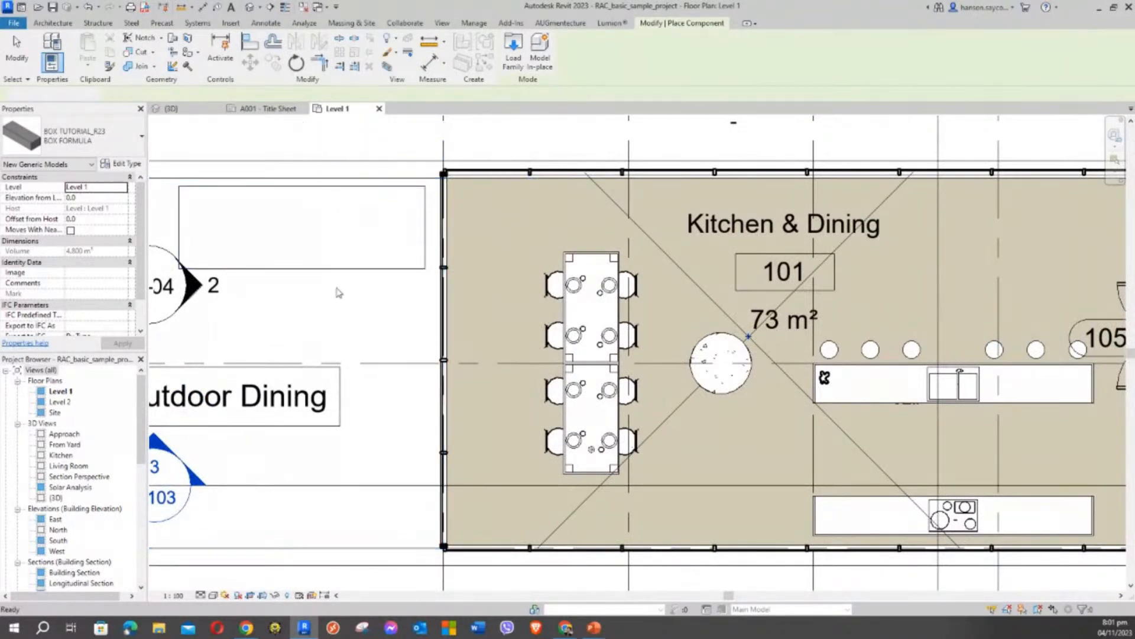
pyautogui.click(282, 303)
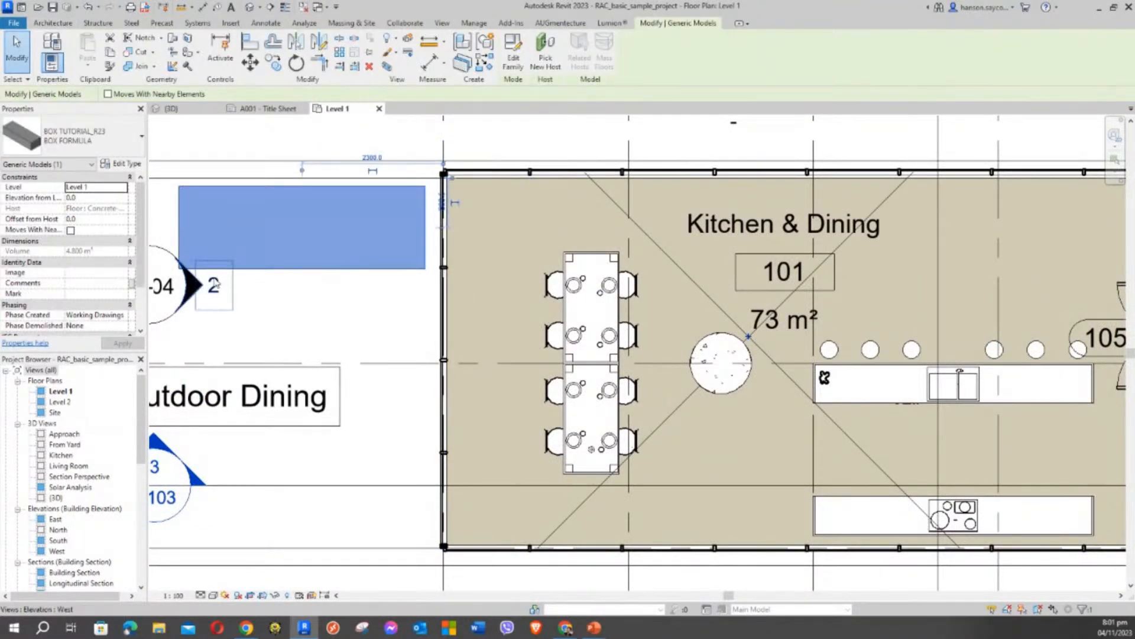
# Review the dimensions and identity data in the type properties of the placed BOX FORMULA instance.
pyautogui.moveTo(143, 207); pyautogui.dragTo(142, 262)
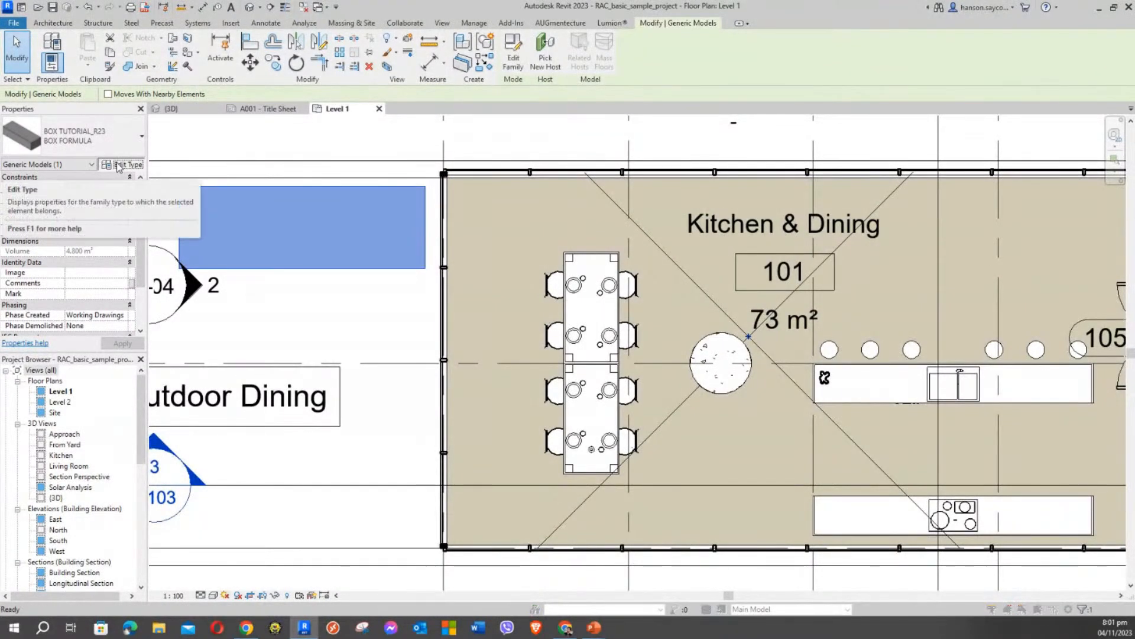
pyautogui.click(118, 166)
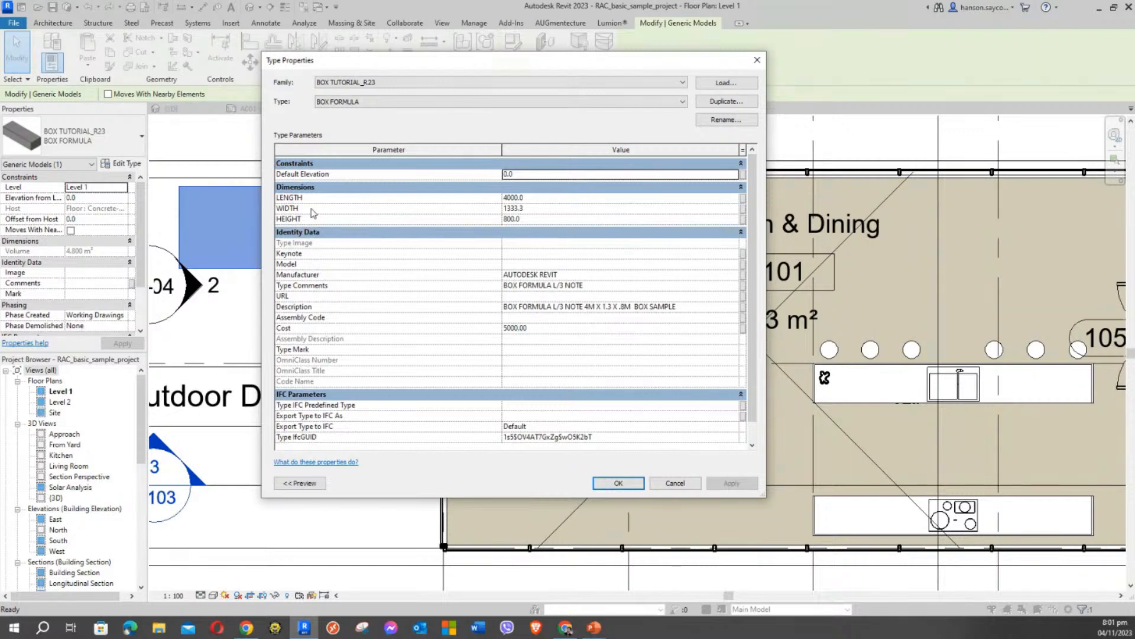
pyautogui.click(516, 209)
pyautogui.click(534, 207)
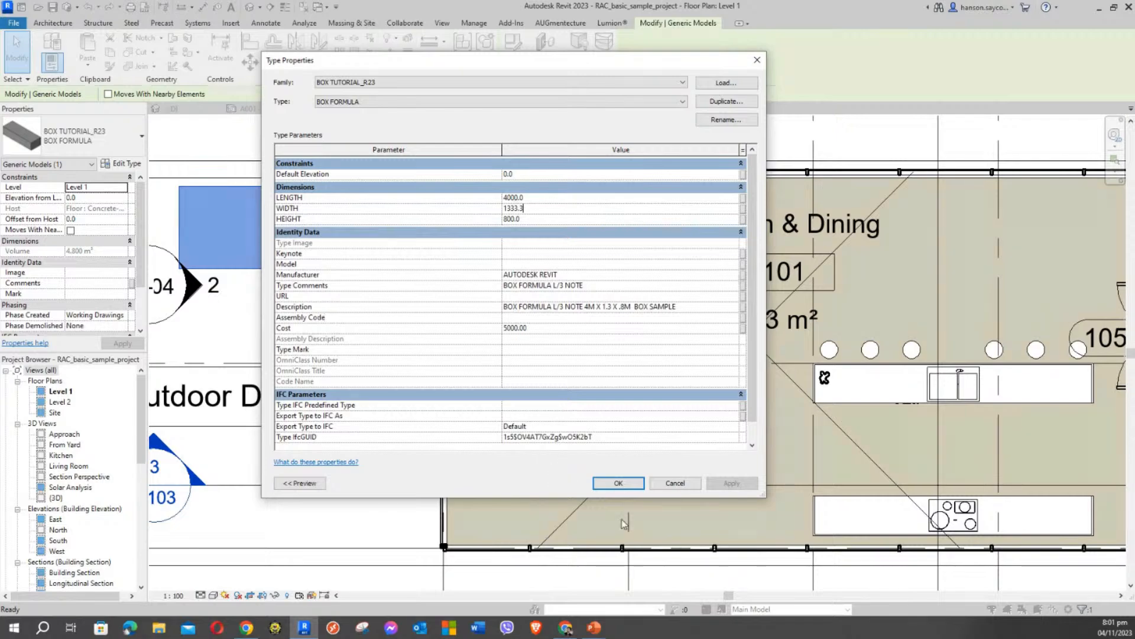
pyautogui.moveTo(495, 63); pyautogui.dragTo(336, 43)
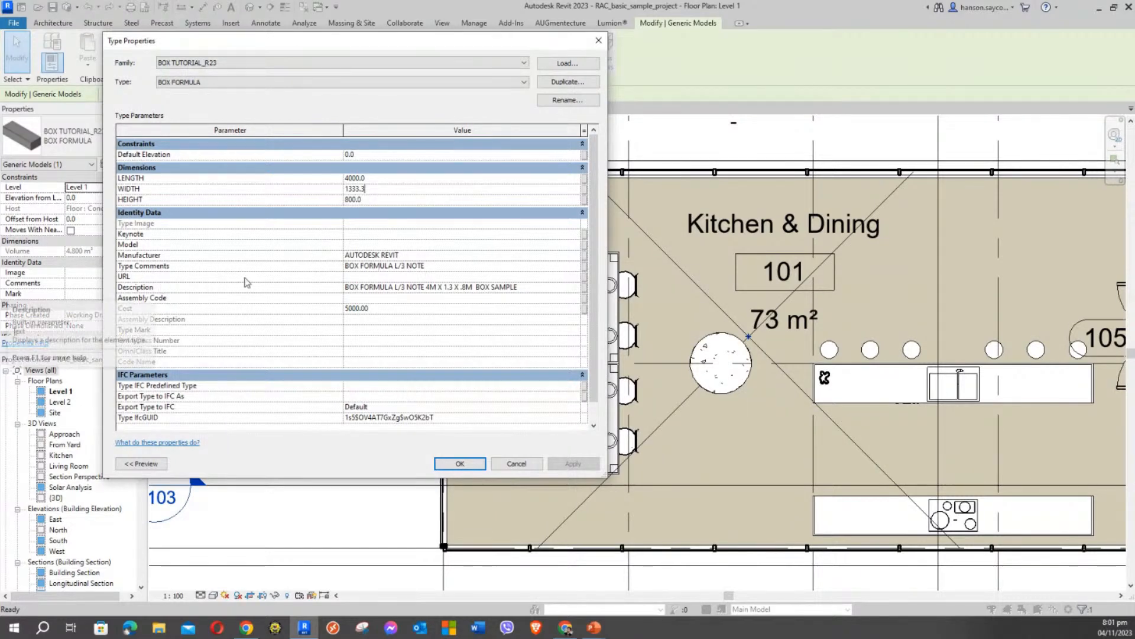
pyautogui.click(476, 471)
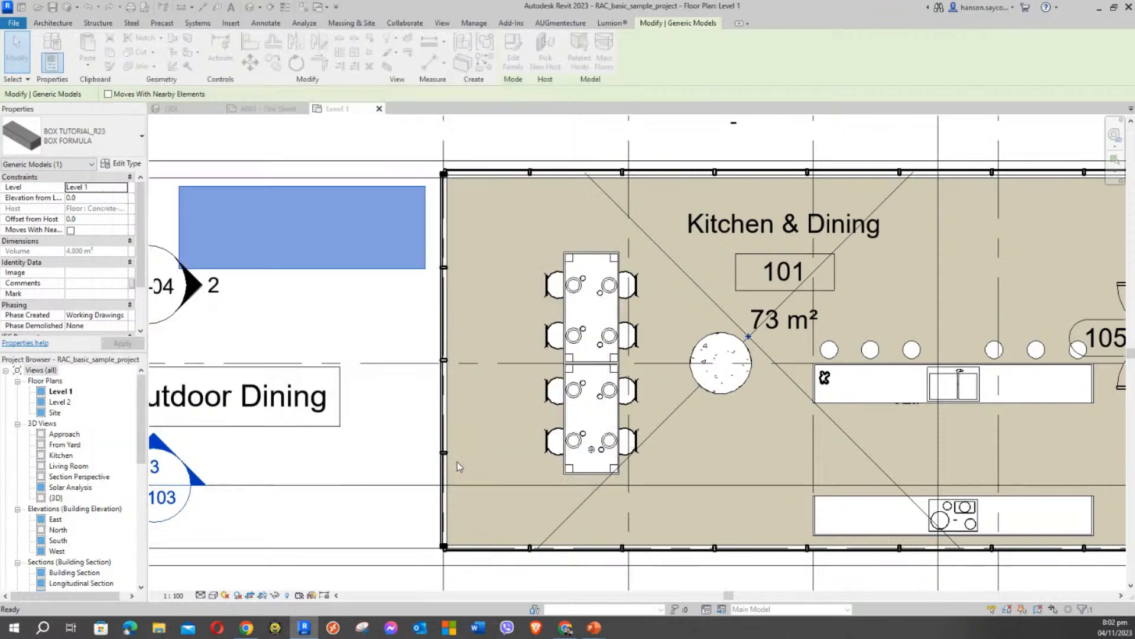
pyautogui.click(512, 146)
pyautogui.scroll(-3, 576, 240)
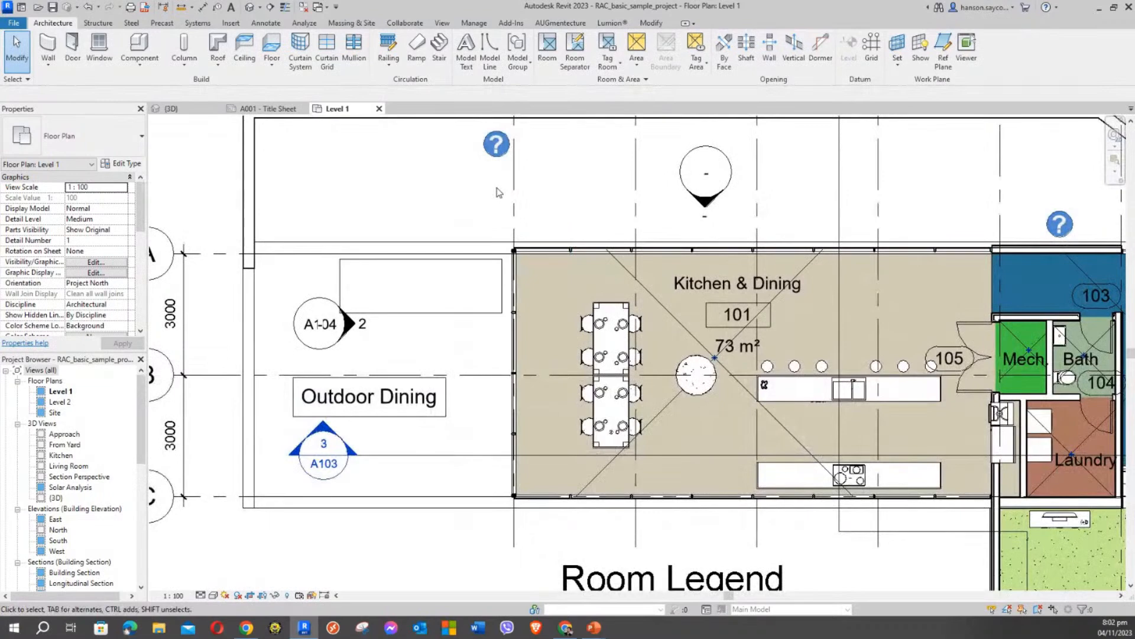
pyautogui.moveTo(407, 203); pyautogui.dragTo(388, 226, button='middle')
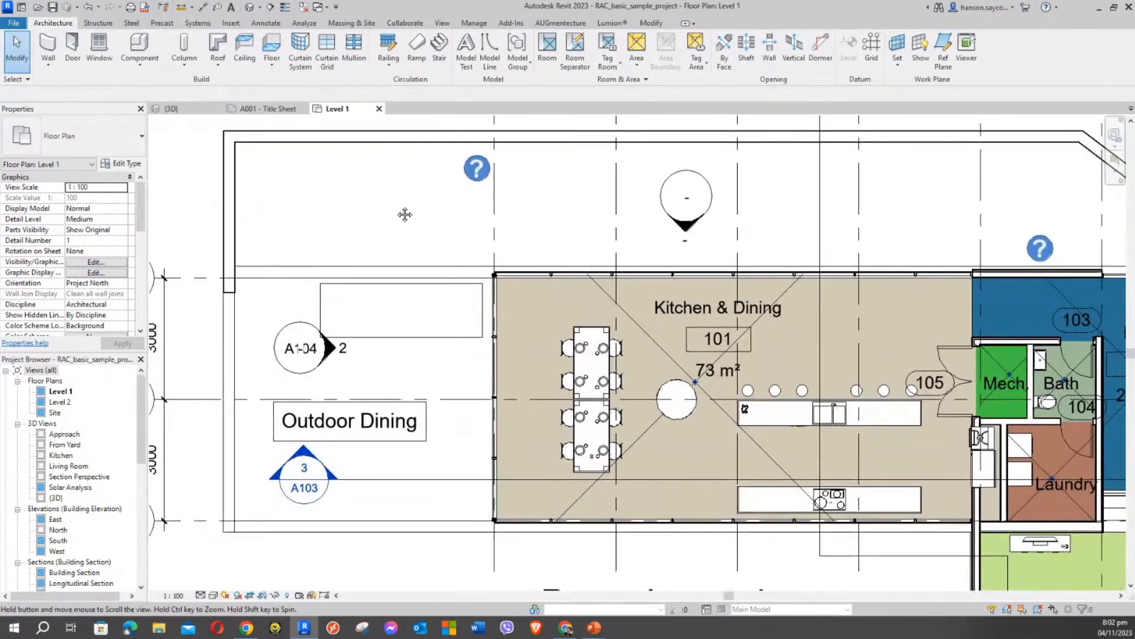
pyautogui.click(413, 338)
pyautogui.scroll(-2, 414, 183)
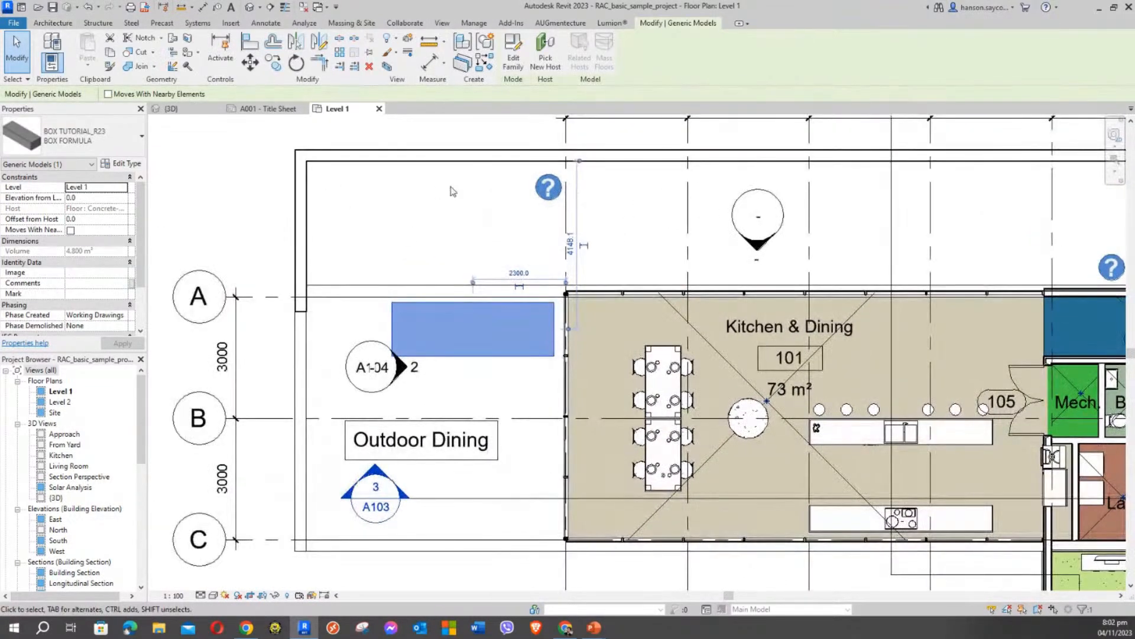
pyautogui.click(283, 177)
pyautogui.moveTo(444, 185); pyautogui.dragTo(421, 180, button='middle')
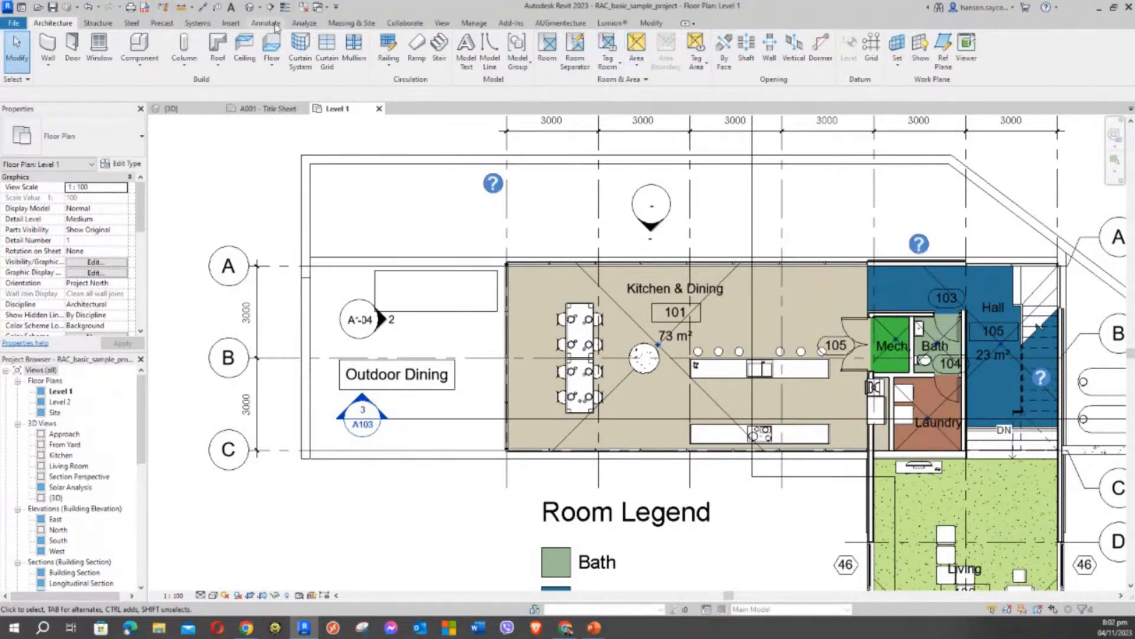
# Try to tag the BOX FORMULA instance by category, declining to load a generic model tag.
pyautogui.click(269, 24)
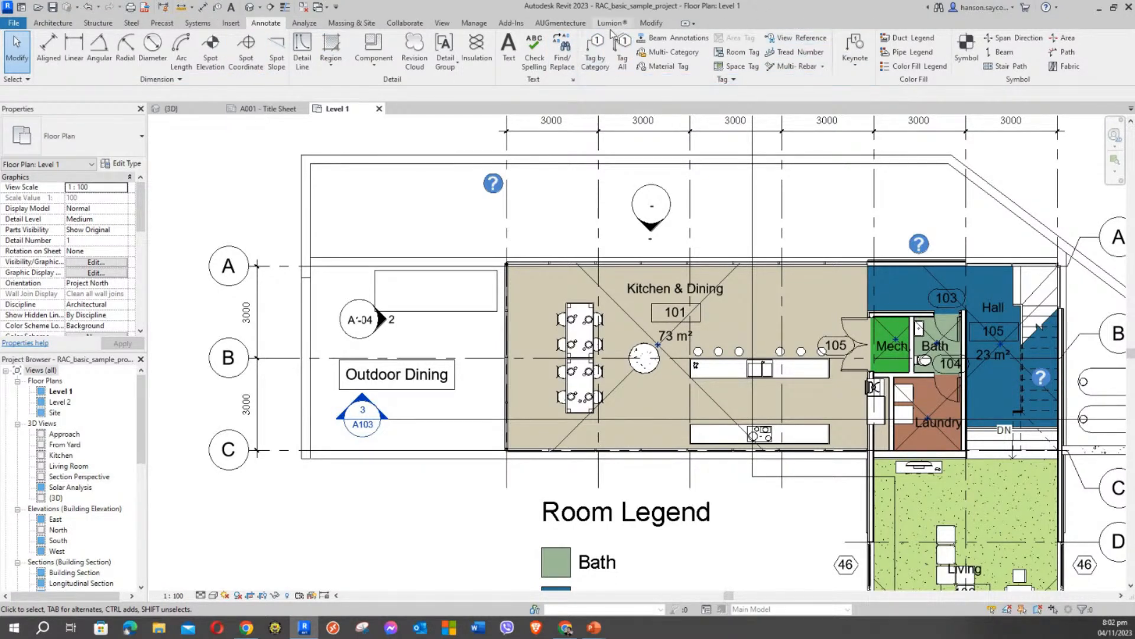
pyautogui.click(591, 48)
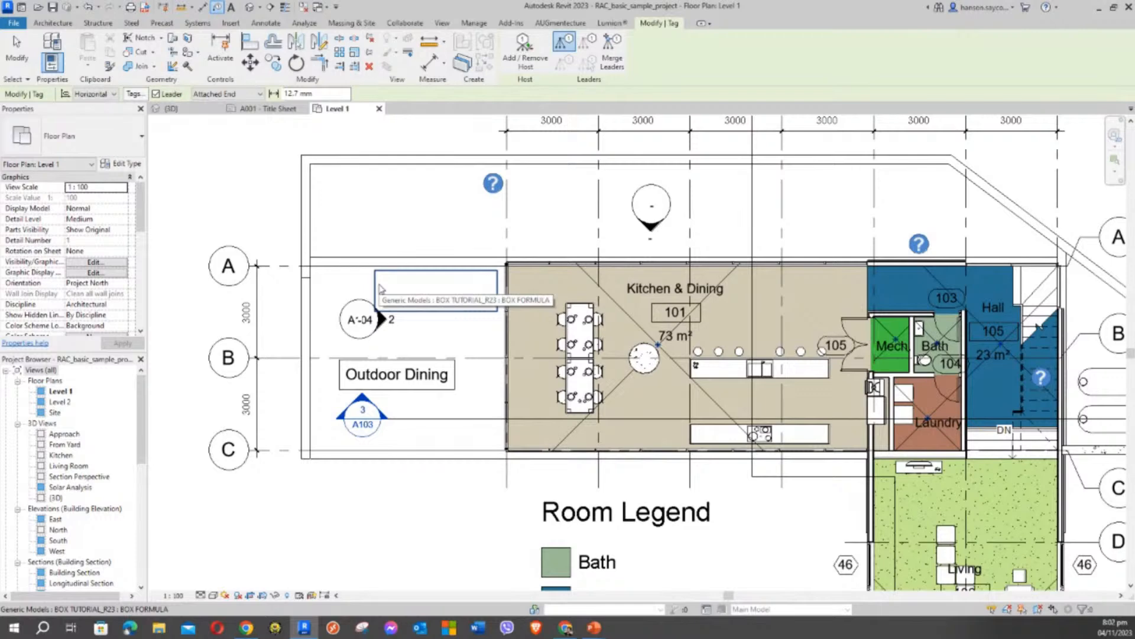
pyautogui.click(379, 288)
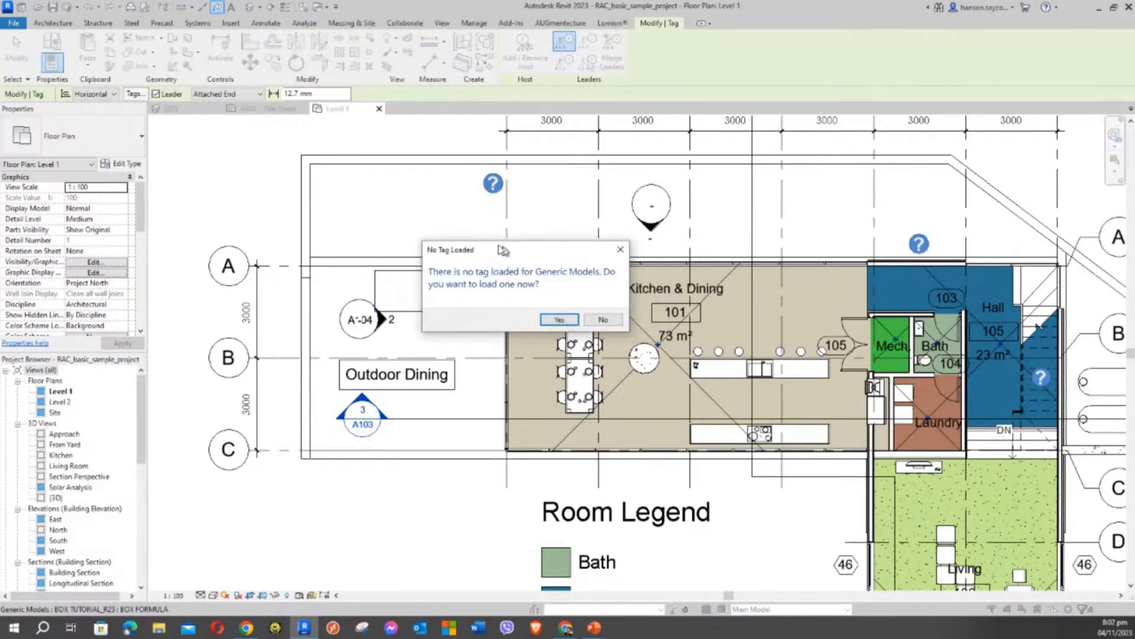
pyautogui.moveTo(500, 247); pyautogui.dragTo(291, 164)
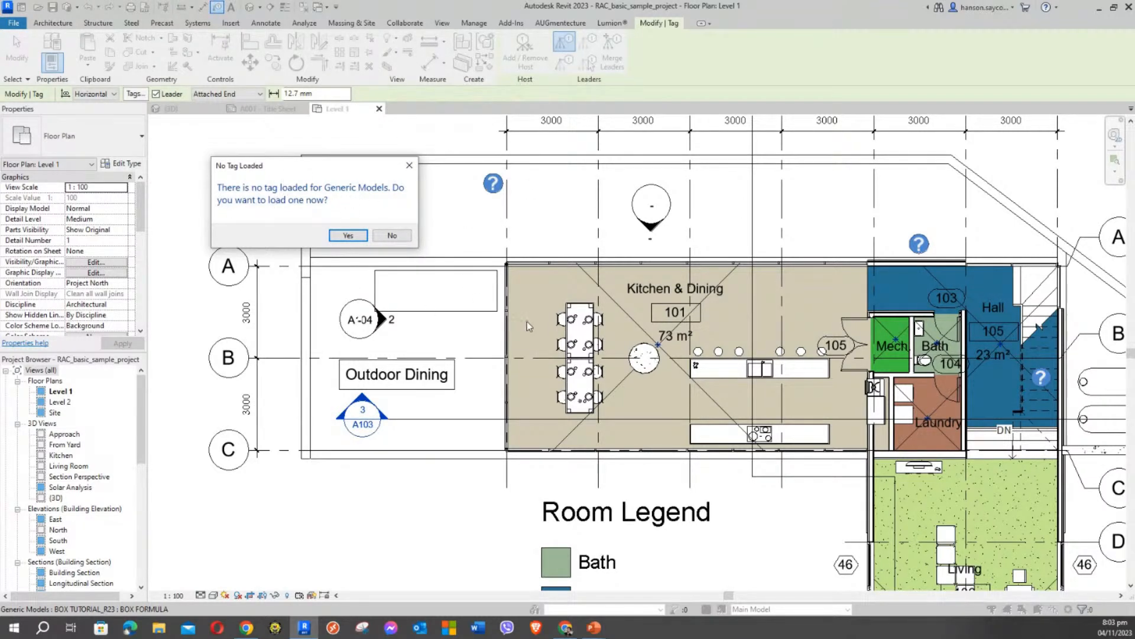
pyautogui.click(391, 236)
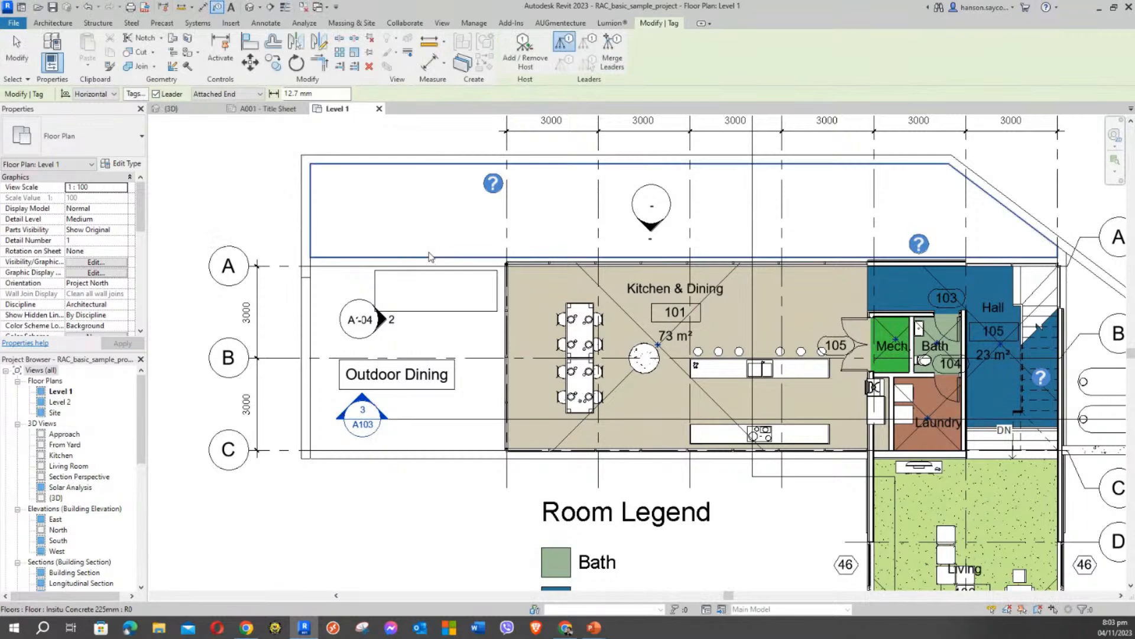
pyautogui.press('Escape')
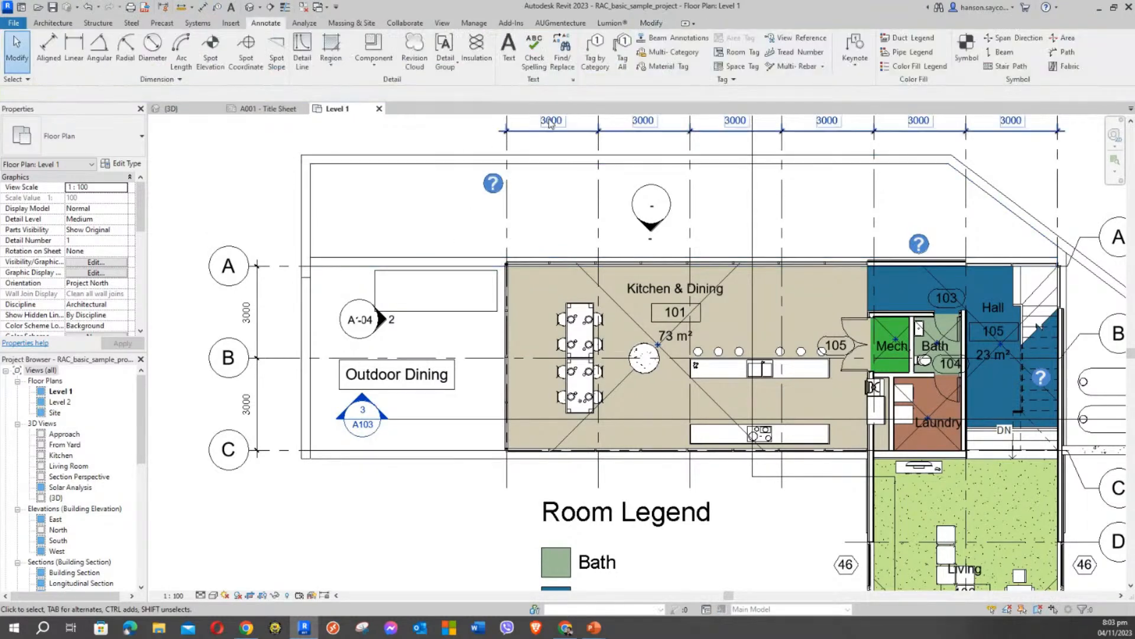
# Examine the existing window tags along the Living room's outer wall, beside the room legend.
pyautogui.click(595, 54)
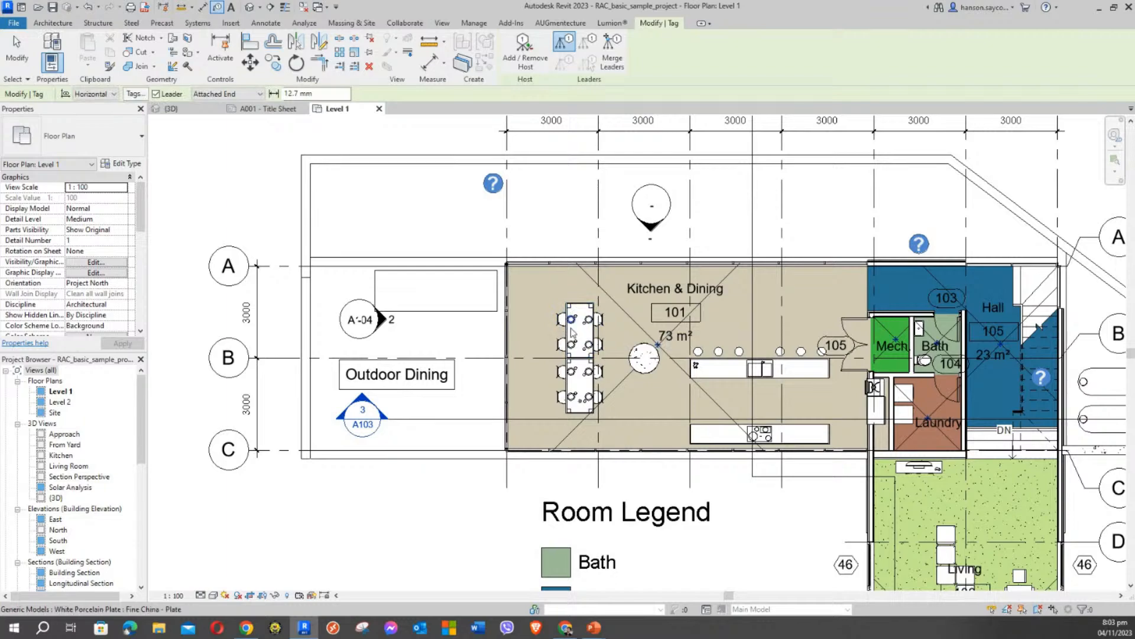
pyautogui.moveTo(450, 312); pyautogui.dragTo(325, 236, button='middle')
pyautogui.scroll(5, 636, 354)
pyautogui.scroll(-3, 698, 473)
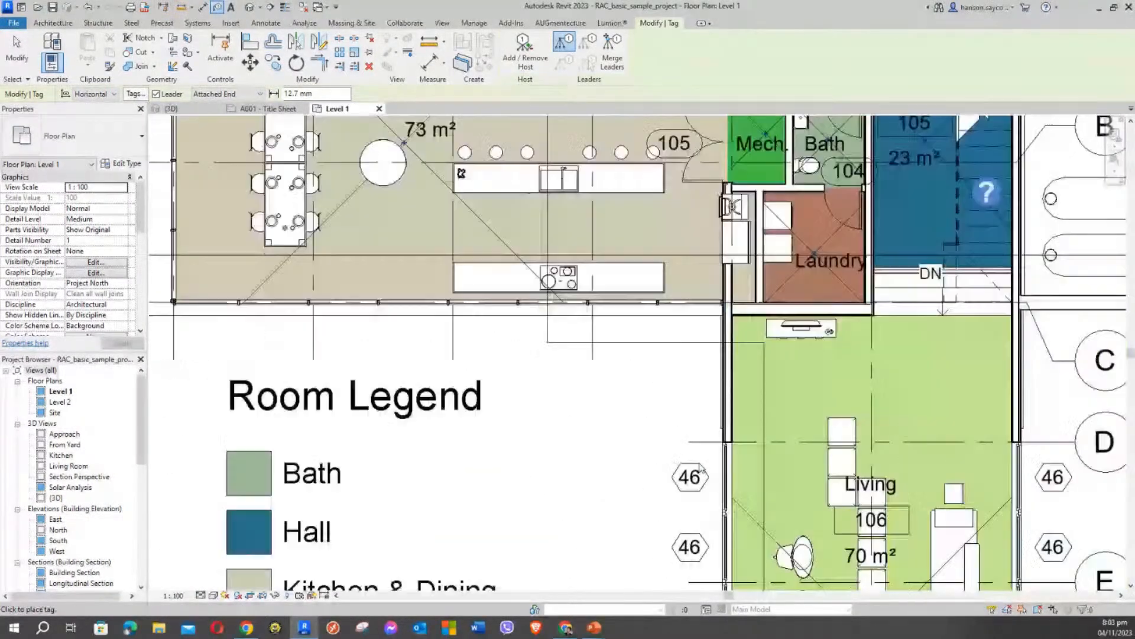
pyautogui.press('Escape')
pyautogui.click(697, 473)
pyautogui.moveTo(615, 408); pyautogui.dragTo(654, 375, button='middle')
pyautogui.press('Escape')
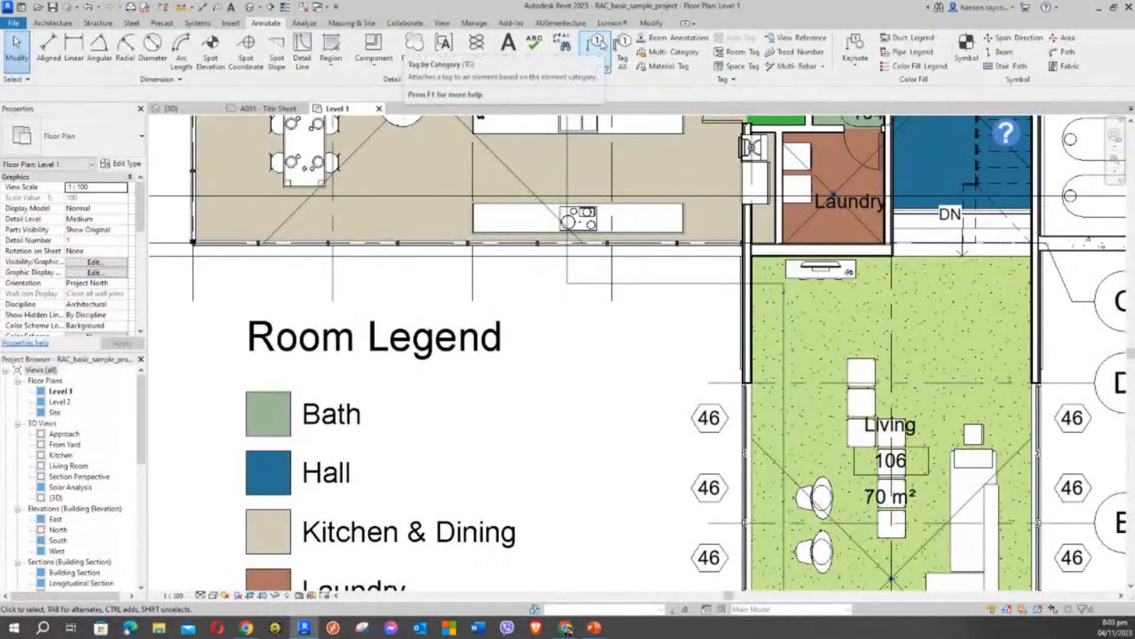
# With Tag by Category active, examine the window and door tags around the Living room and the Deck.
pyautogui.click(595, 47)
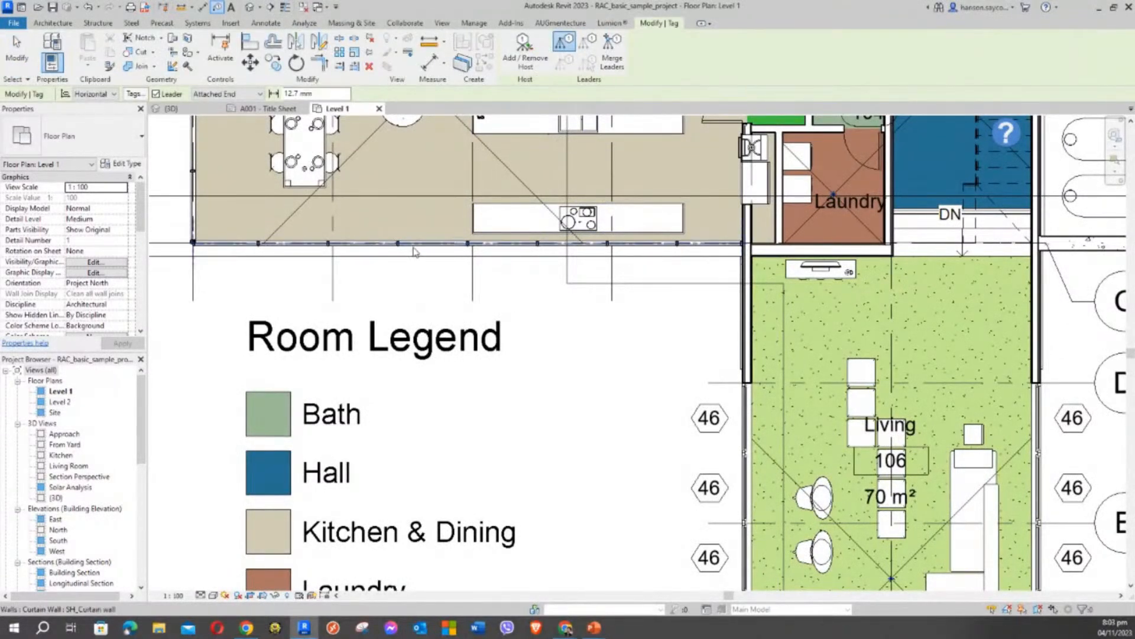
pyautogui.scroll(-2, 614, 360)
pyautogui.scroll(-1, 611, 356)
pyautogui.moveTo(611, 356); pyautogui.dragTo(499, 220, button='middle')
pyautogui.scroll(4, 732, 300)
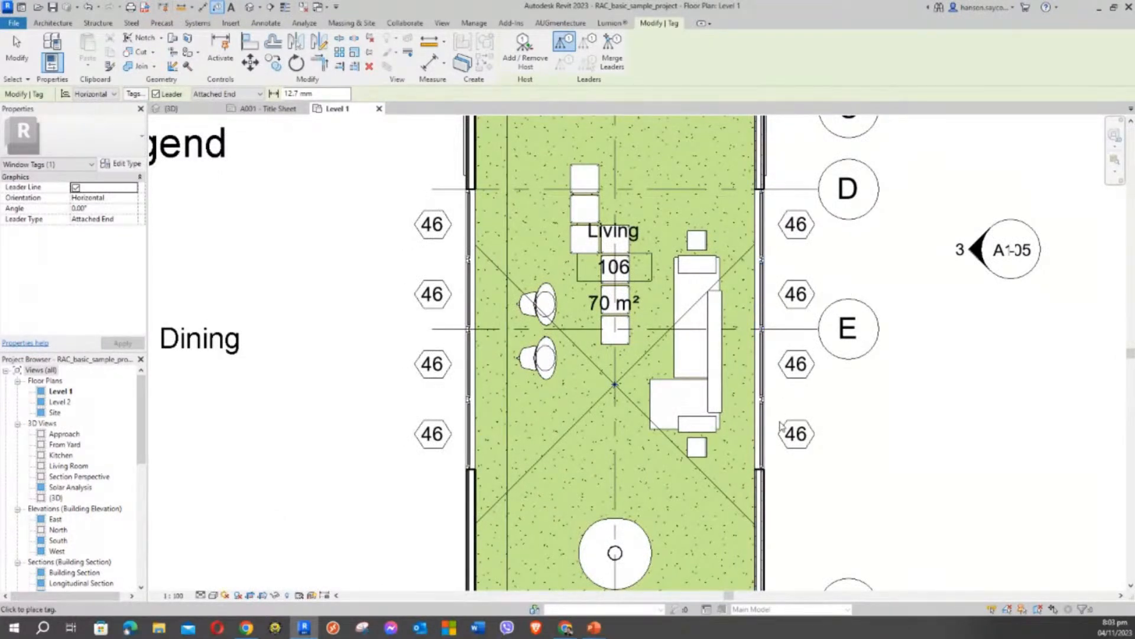
pyautogui.scroll(-1, 819, 454)
pyautogui.moveTo(819, 454); pyautogui.dragTo(766, 287, button='middle')
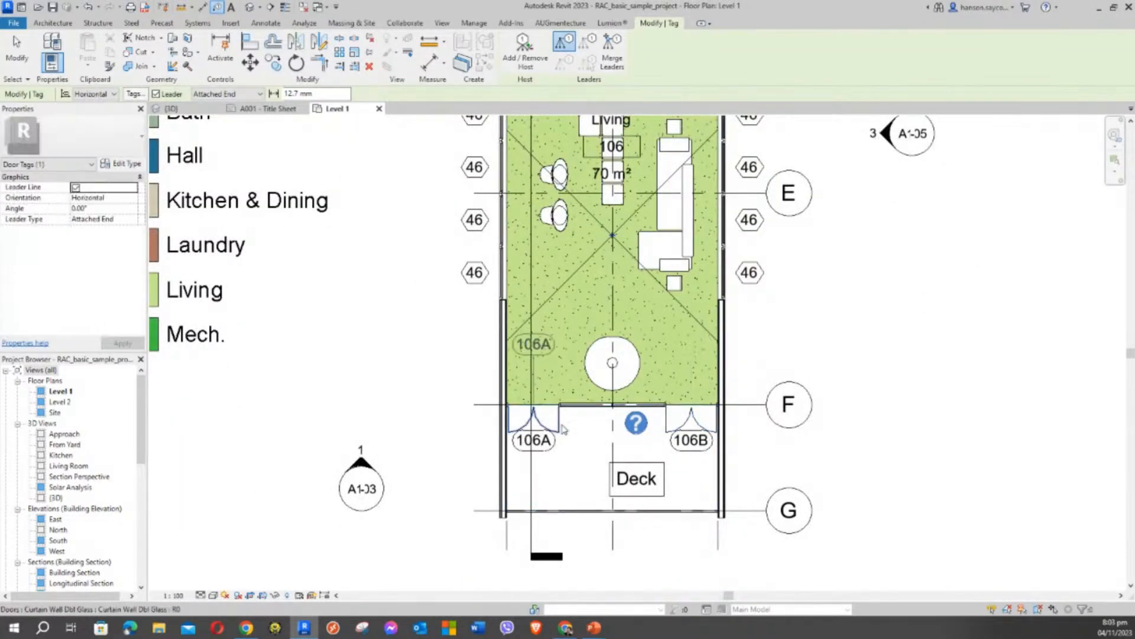
pyautogui.scroll(-5, 407, 290)
pyautogui.moveTo(418, 325); pyautogui.dragTo(490, 474, button='middle')
pyautogui.scroll(4, 353, 237)
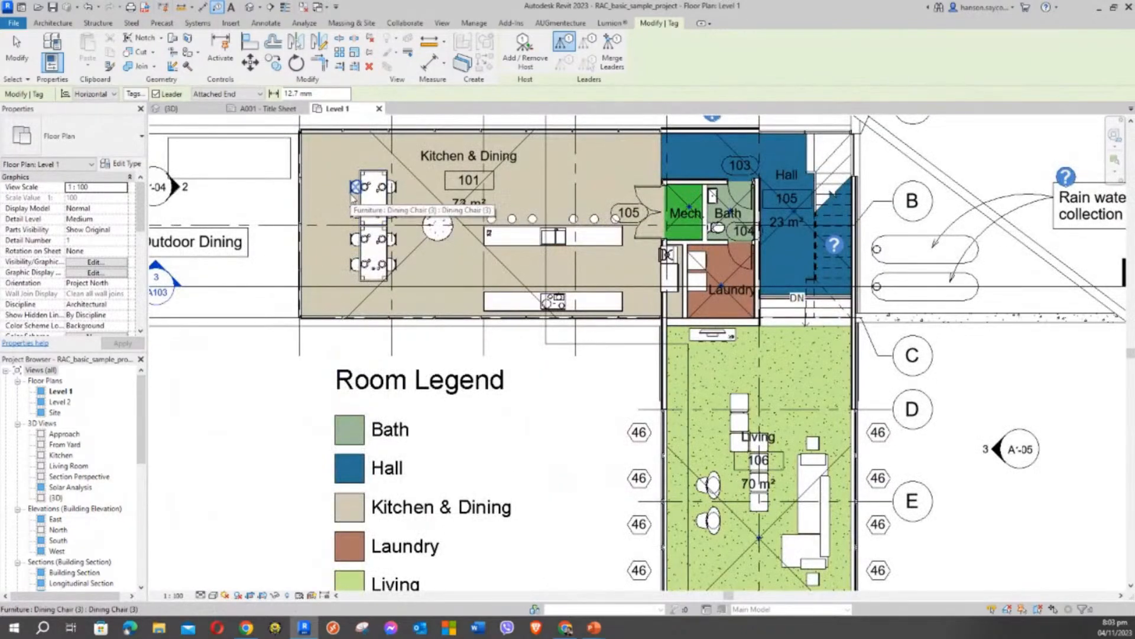
pyautogui.scroll(3, 349, 183)
pyautogui.scroll(-3, 335, 179)
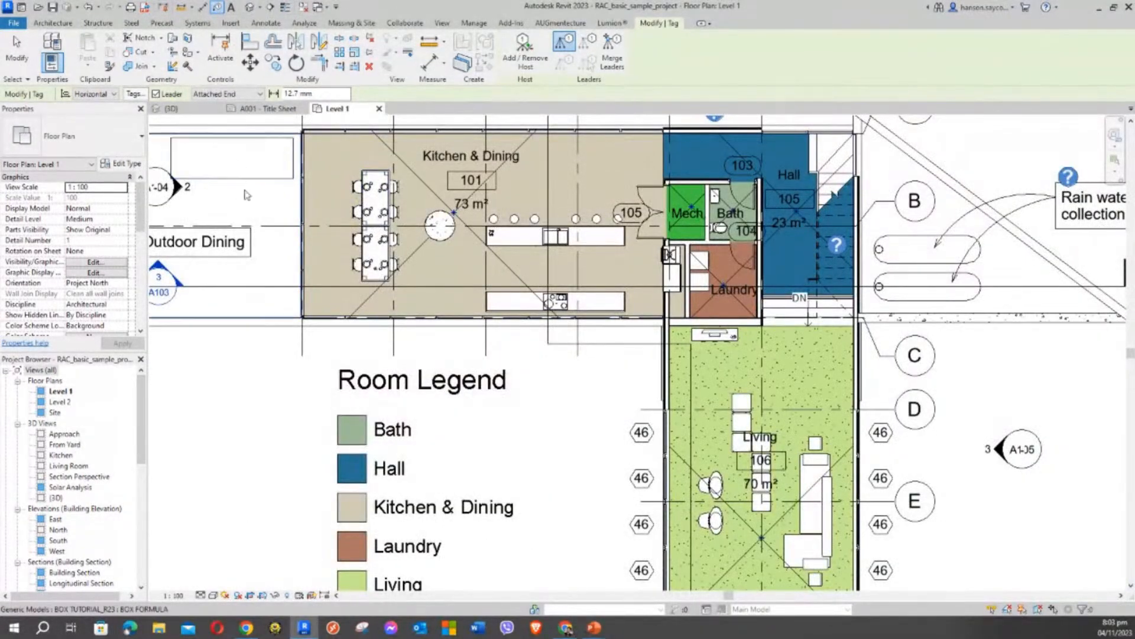
# Tag the BOX FORMULA instance above Outdoor Dining by category and agree to load a generic model tag family.
pyautogui.moveTo(239, 180); pyautogui.dragTo(532, 281, button='middle')
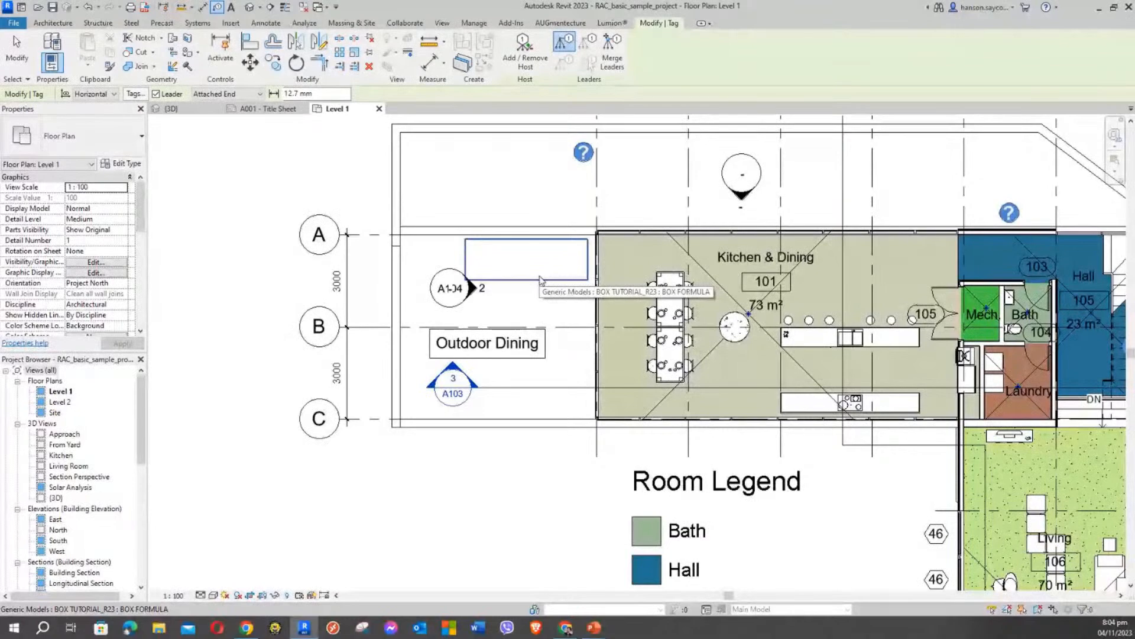
pyautogui.click(540, 280)
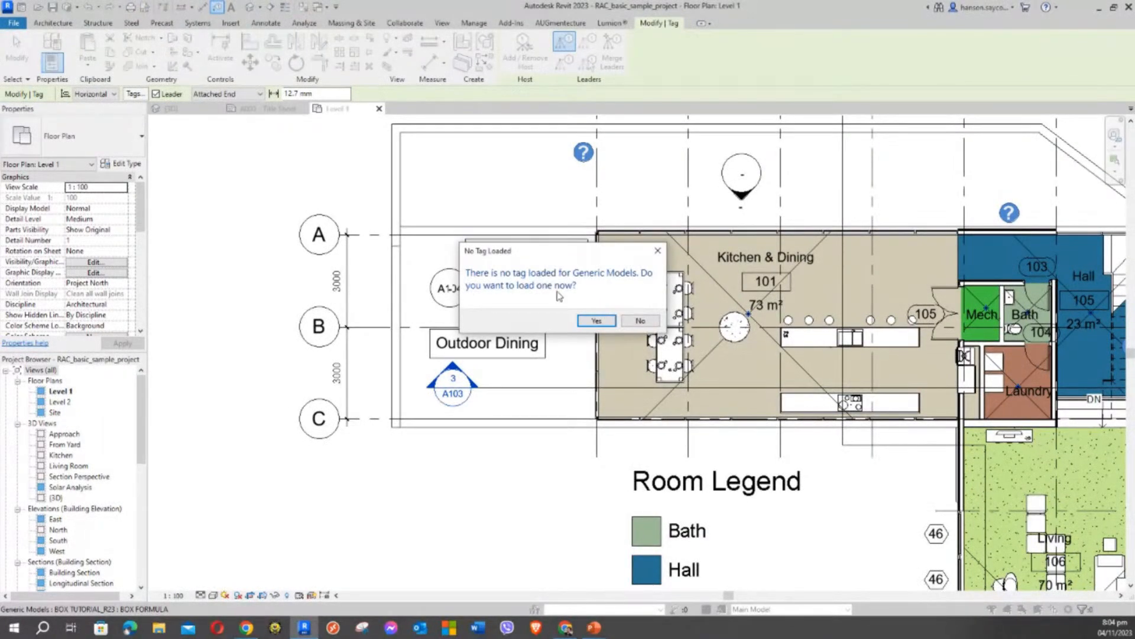
pyautogui.moveTo(502, 247); pyautogui.dragTo(259, 128)
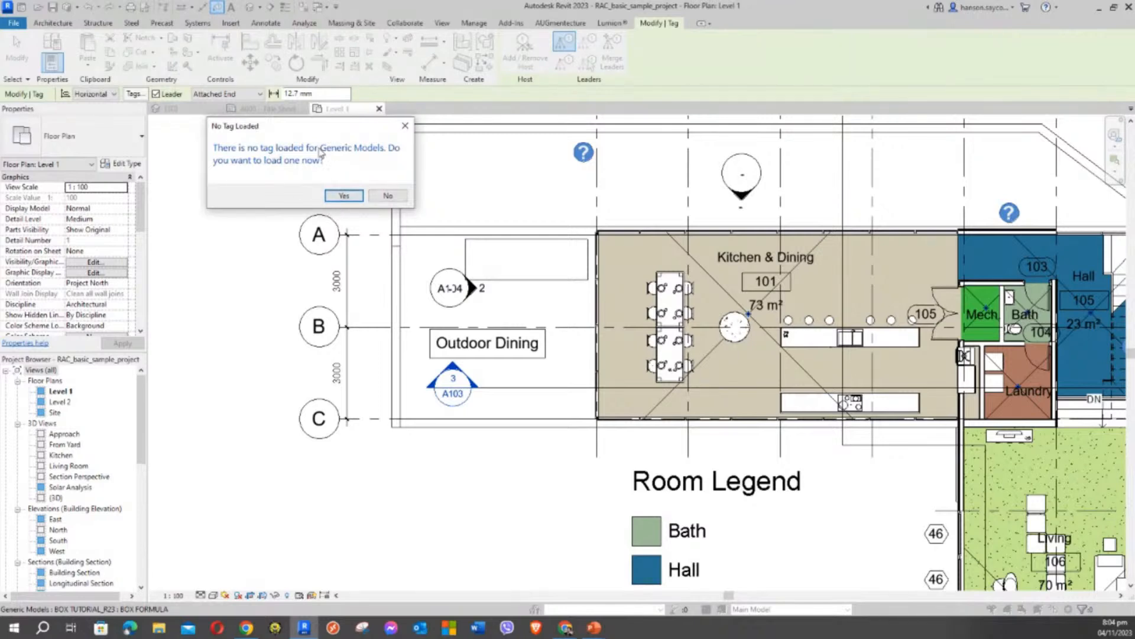
pyautogui.press('Return')
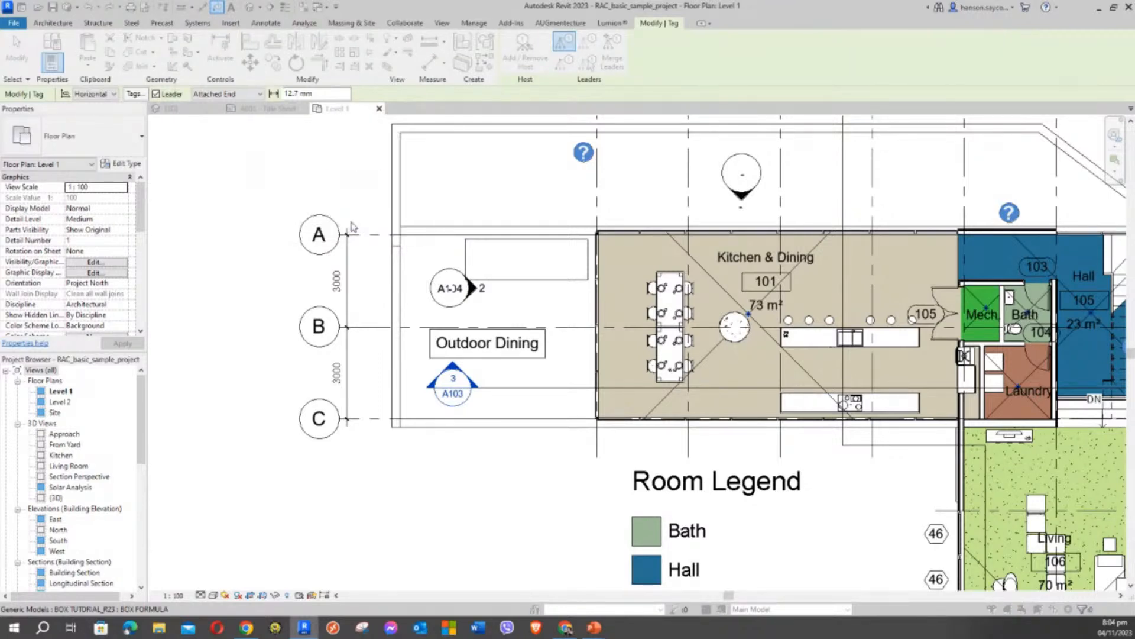
pyautogui.moveTo(411, 171); pyautogui.dragTo(232, 112)
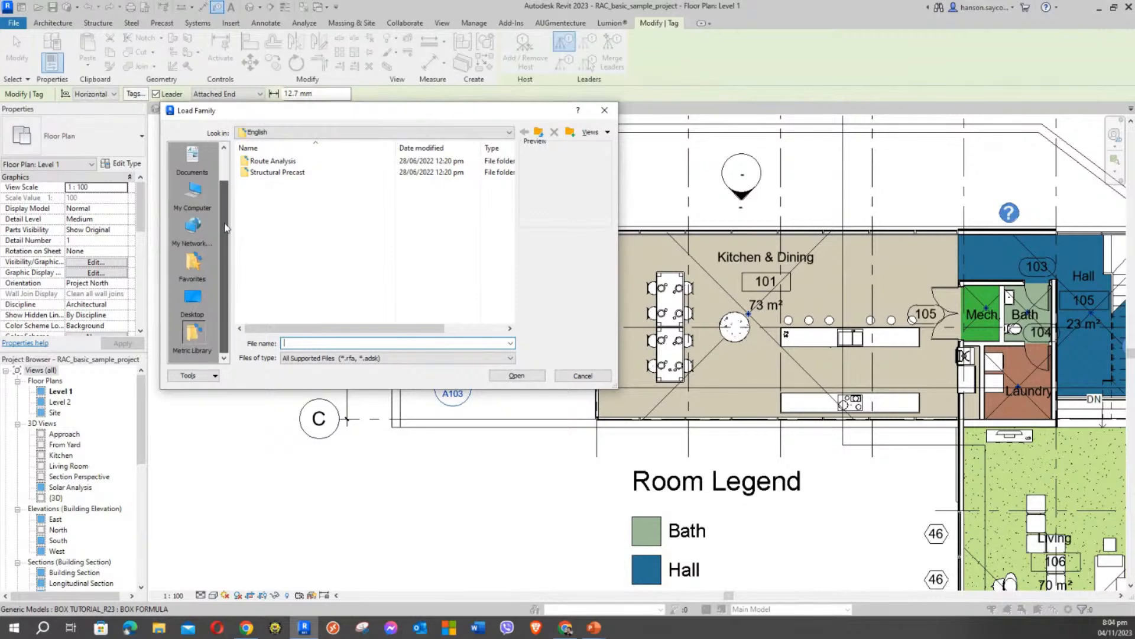
# Look through the Libraries folder, its English subfolder and the supported file types for a tag family.
pyautogui.click(298, 131)
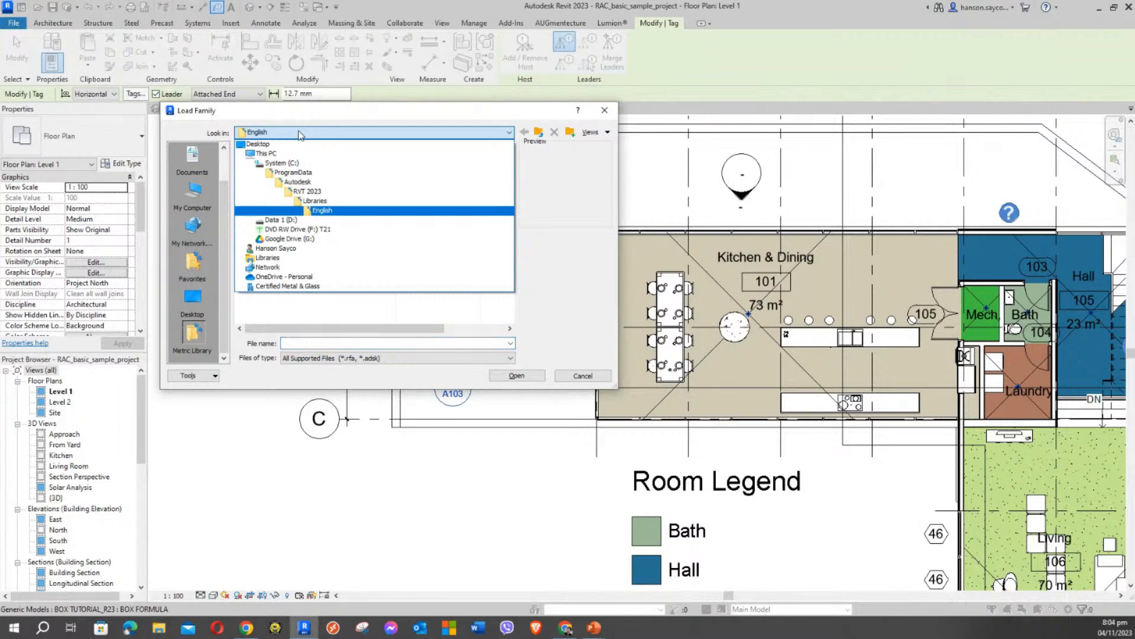
pyautogui.click(321, 203)
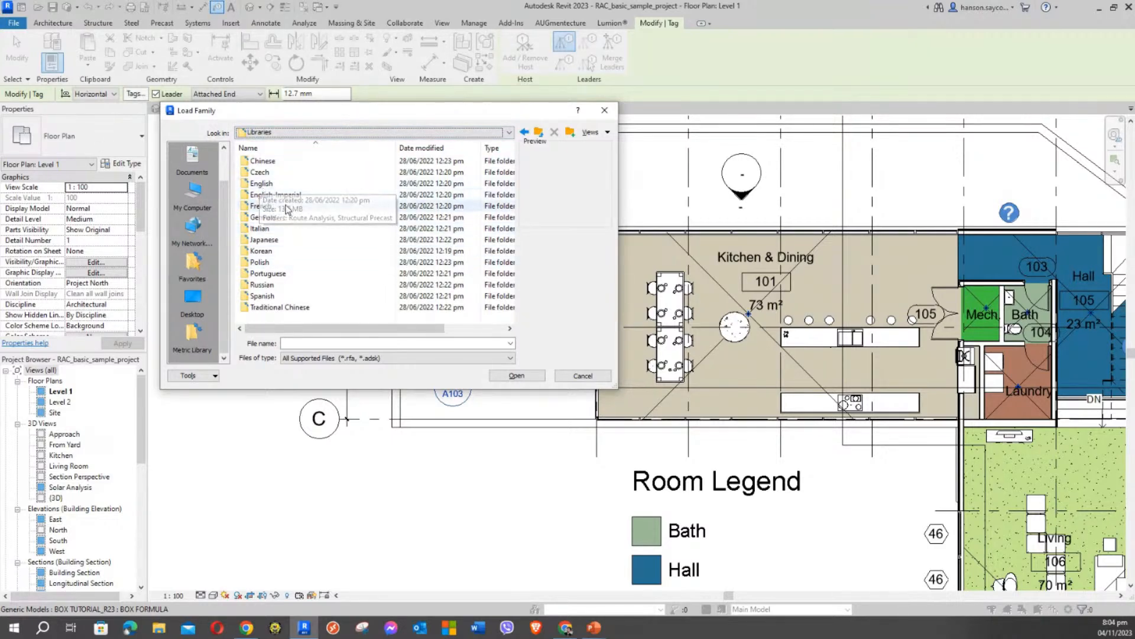
pyautogui.doubleClick(261, 184)
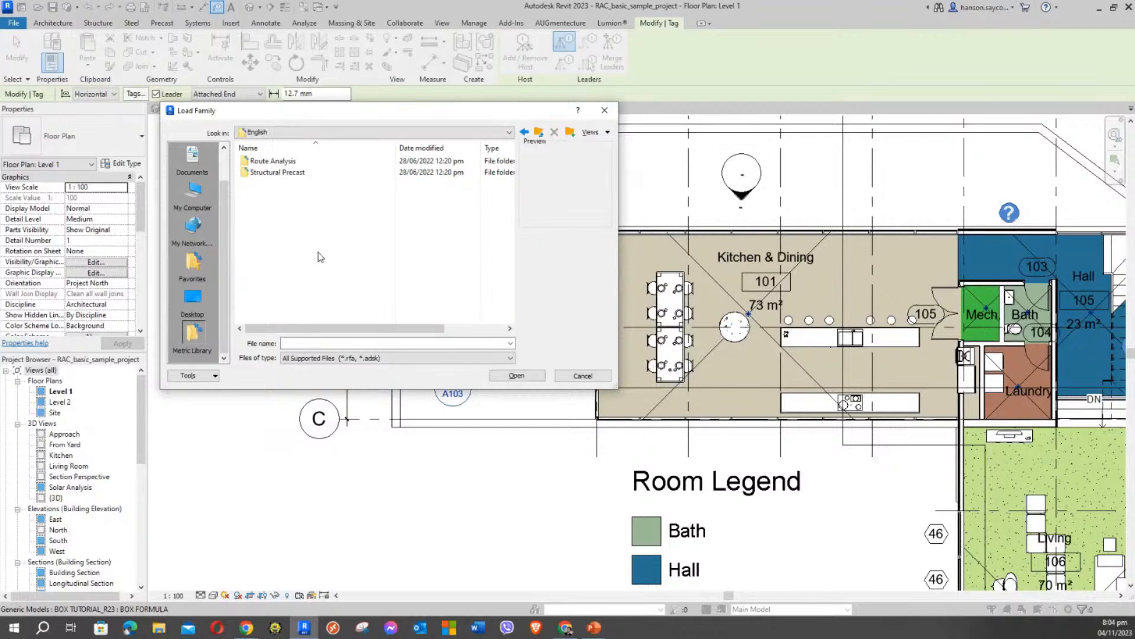
pyautogui.click(357, 358)
pyautogui.click(358, 361)
# Browse to the REVIT LIBRARIES COLLECTION folder inside OneDrive - Personal, REVIT, Revit Libraries.
pyautogui.click(266, 132)
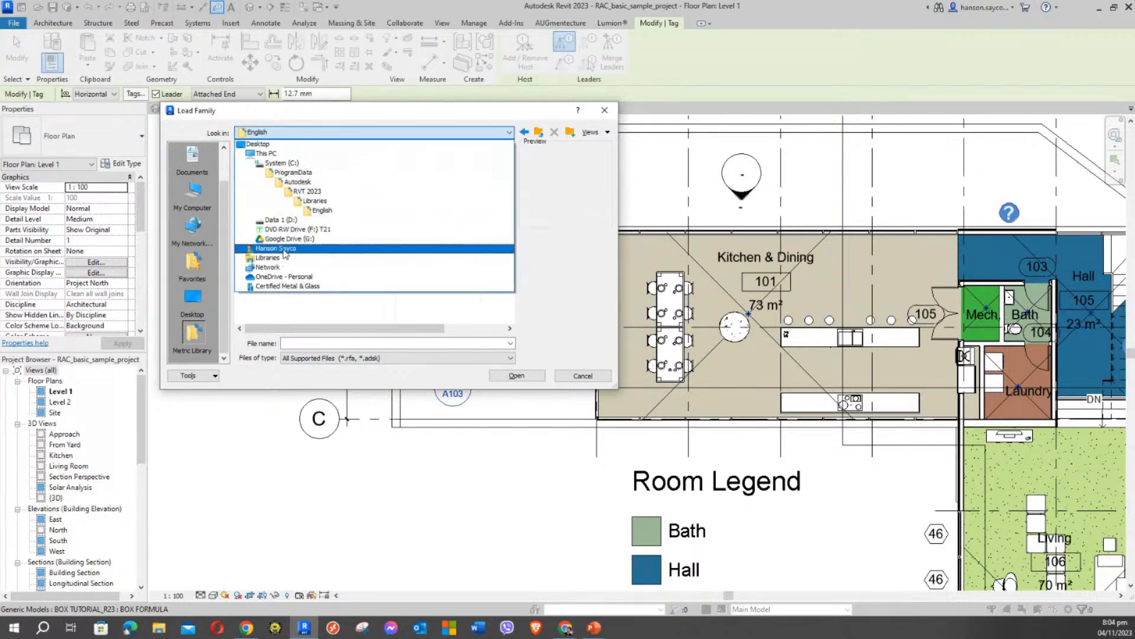
pyautogui.click(286, 279)
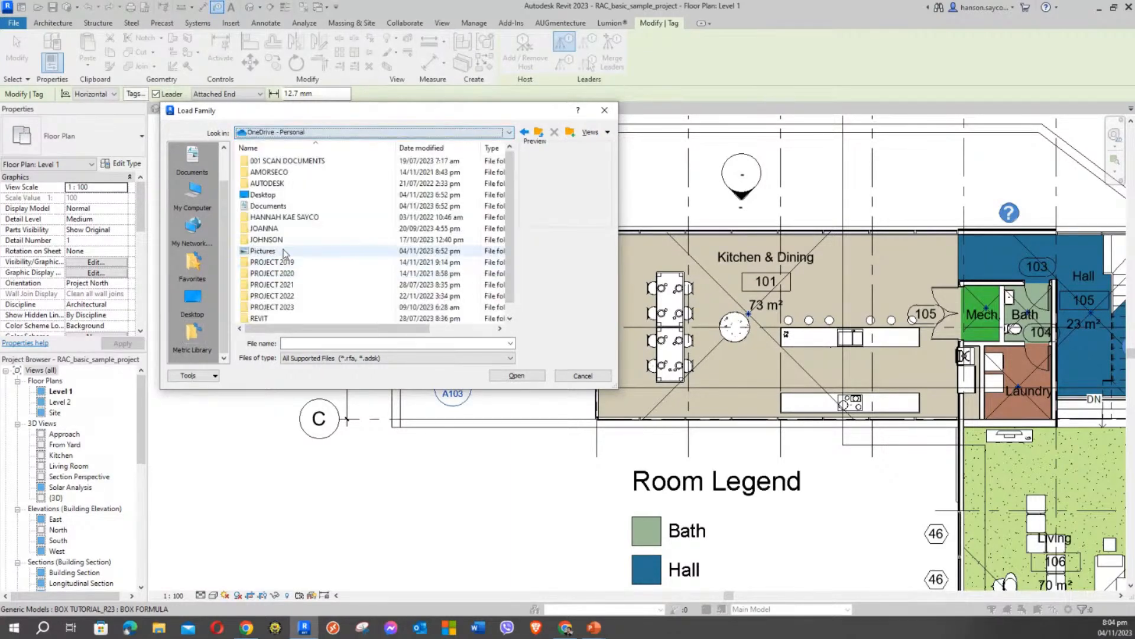
pyautogui.doubleClick(259, 319)
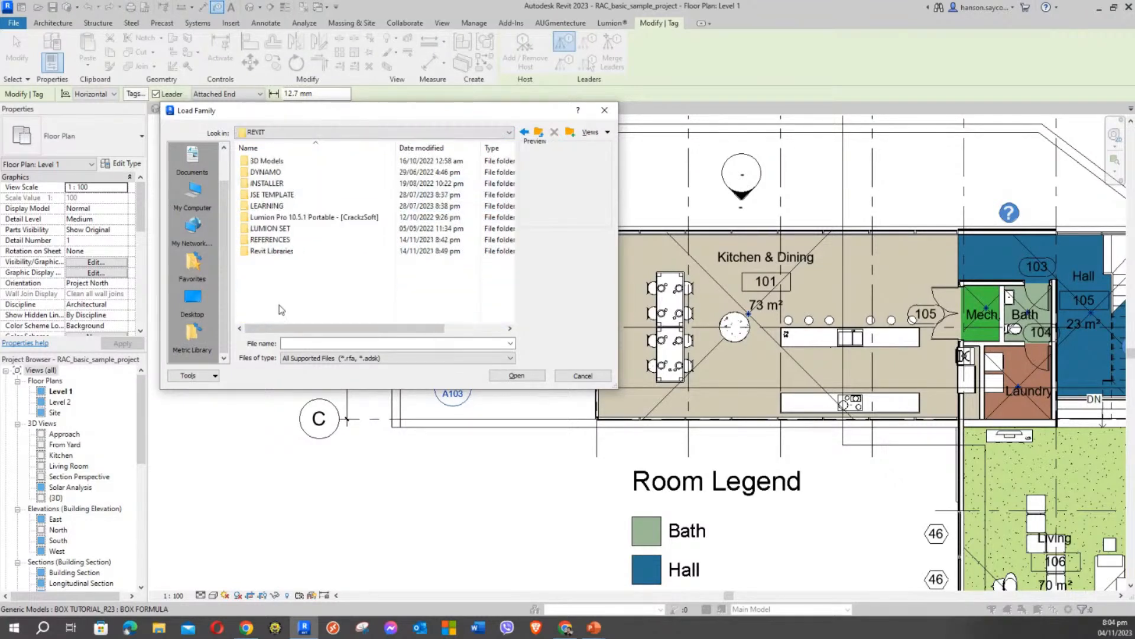
pyautogui.click(270, 253)
pyautogui.doubleClick(270, 254)
pyautogui.click(277, 172)
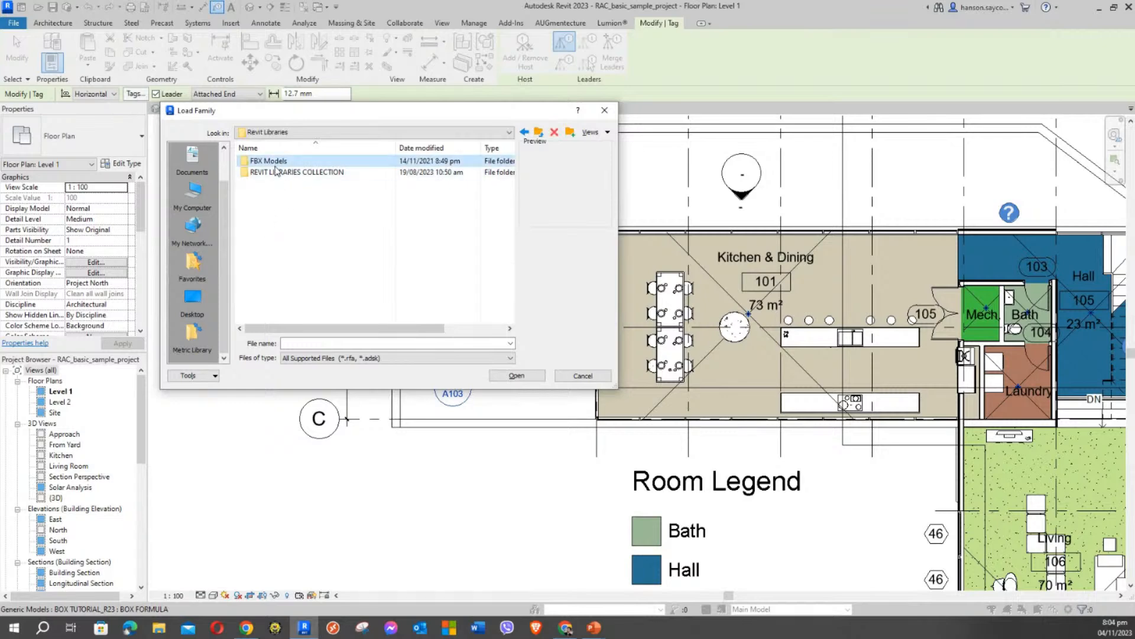
pyautogui.doubleClick(277, 172)
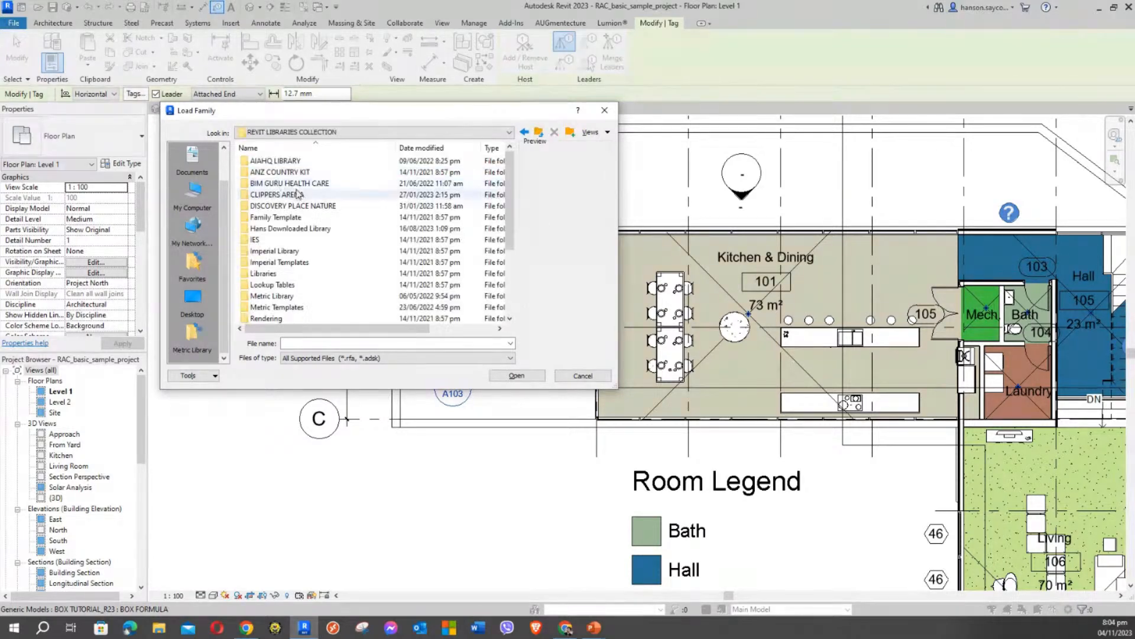
# Open the Annotations folder inside the collection's Metric Library.
pyautogui.click(279, 253)
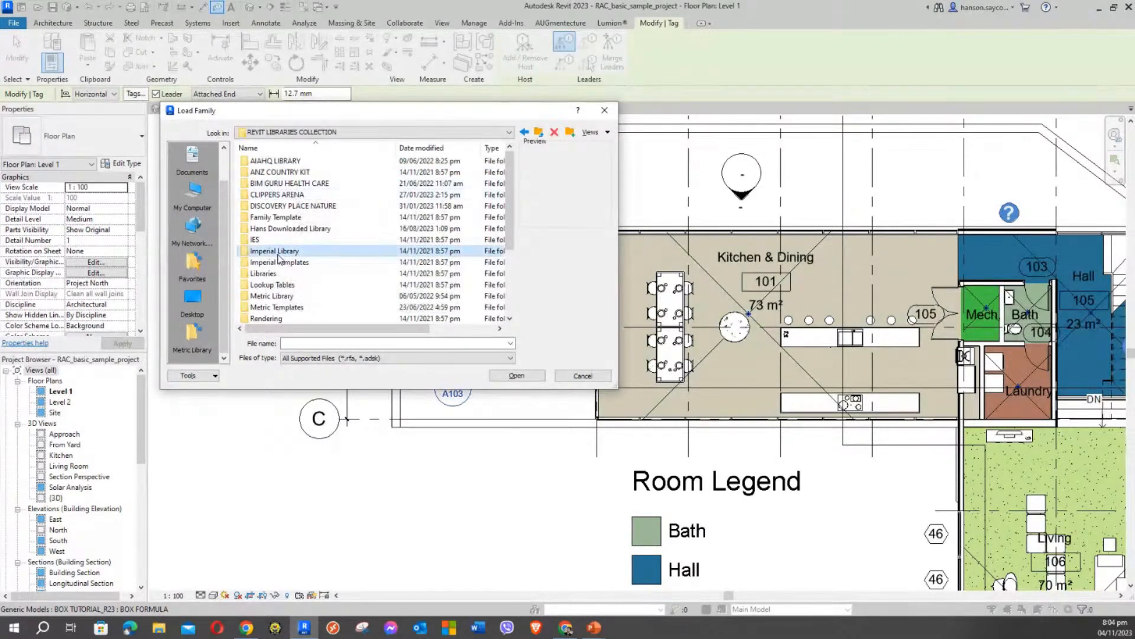
pyautogui.scroll(-3, 307, 286)
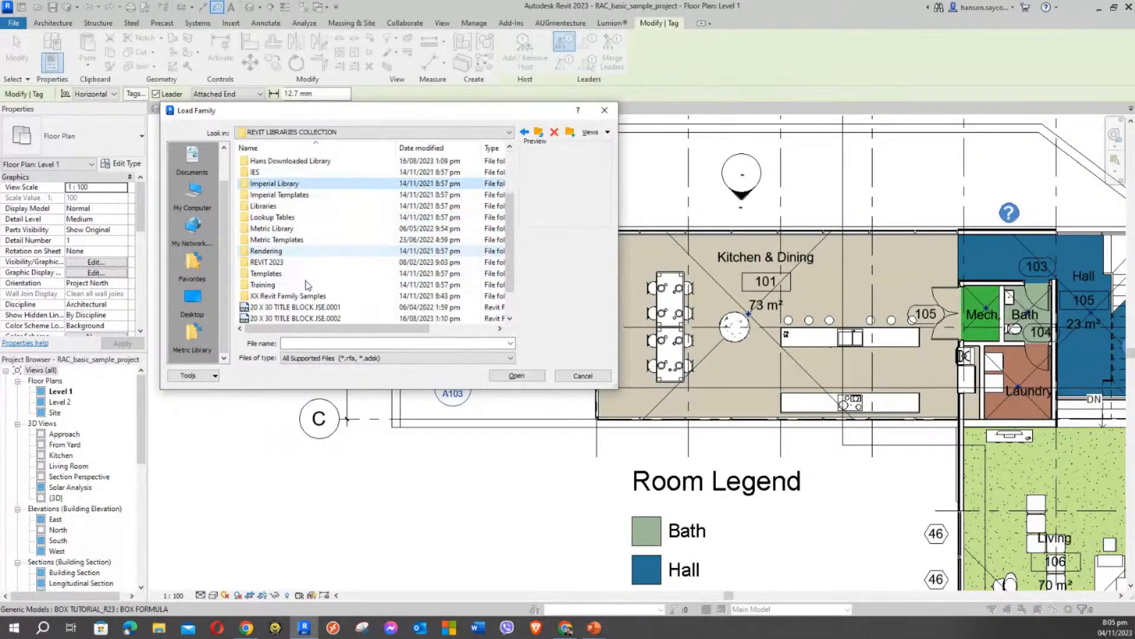
pyautogui.doubleClick(271, 230)
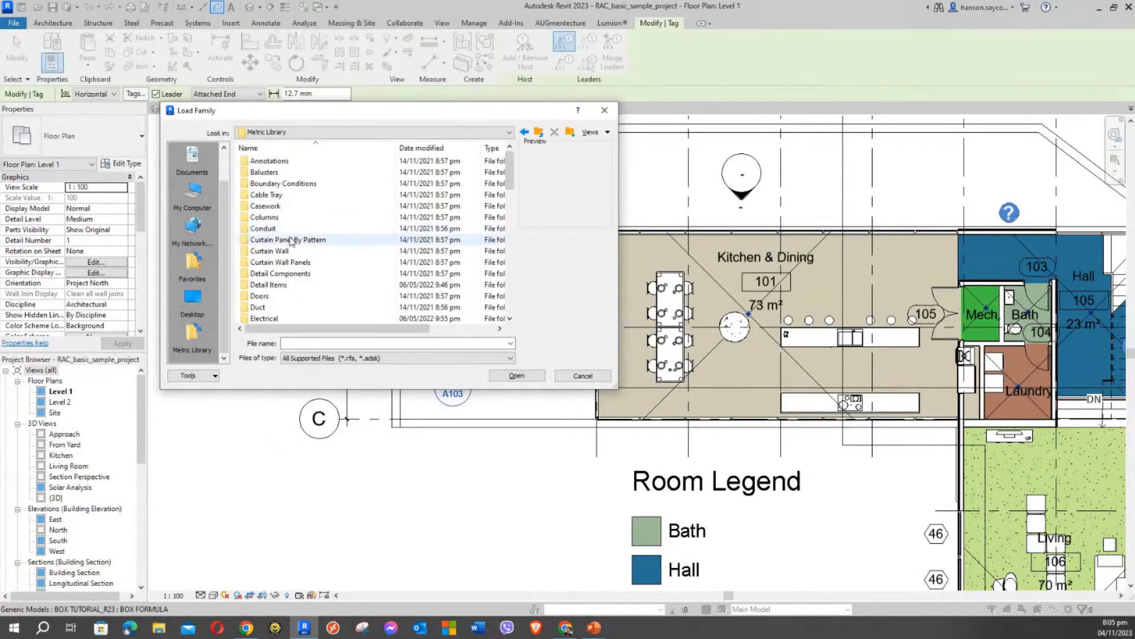
pyautogui.scroll(-5, 284, 241)
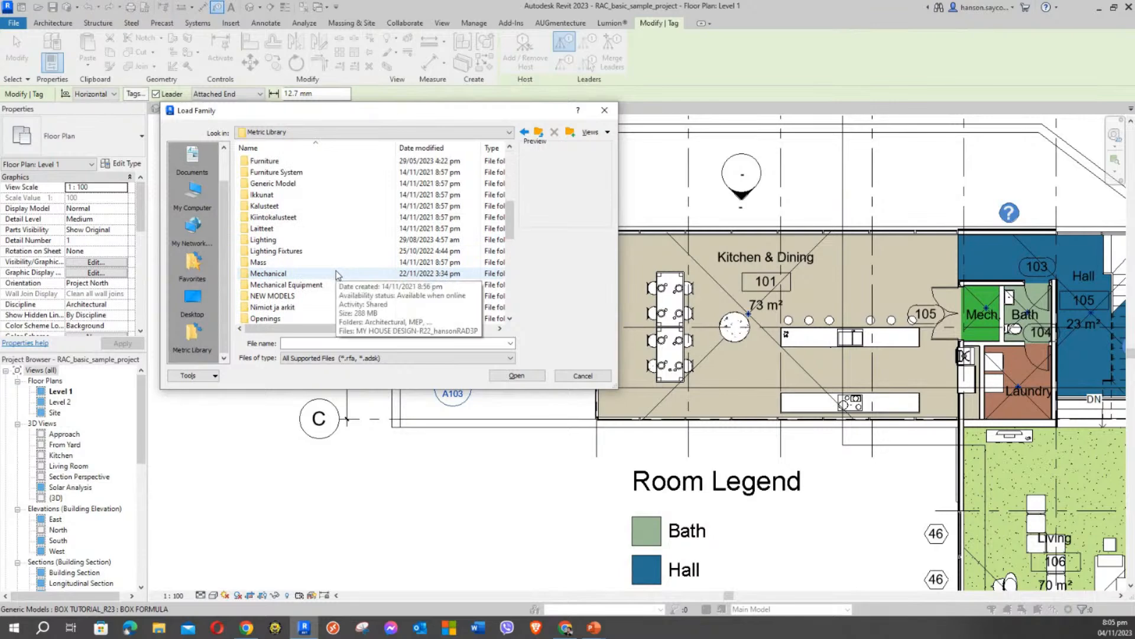
pyautogui.scroll(5, 336, 272)
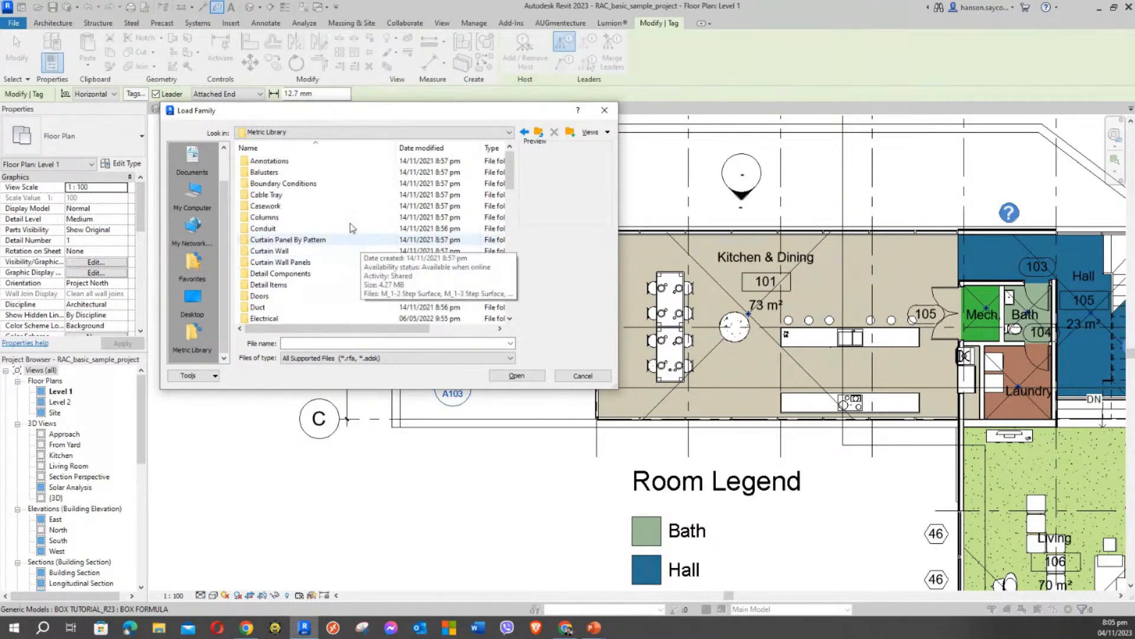
pyautogui.doubleClick(267, 161)
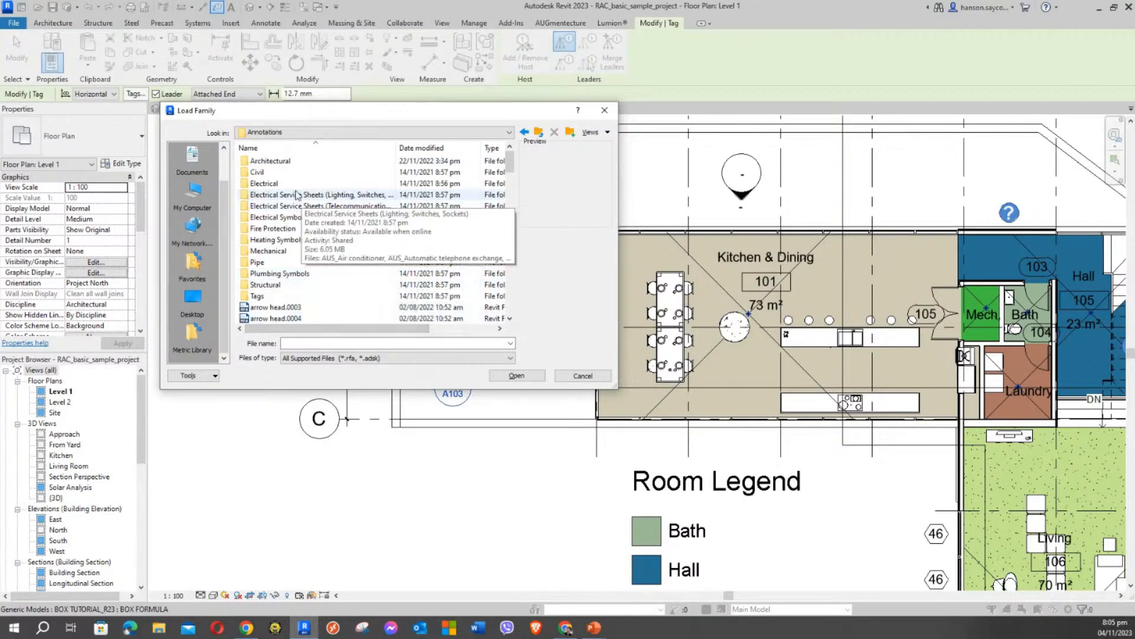
# Find the M_Generic Model Tag family in the Annotations folder and load it into the project.
pyautogui.moveTo(355, 110); pyautogui.dragTo(396, 84)
pyautogui.scroll(-8, 373, 215)
pyautogui.scroll(-5, 373, 215)
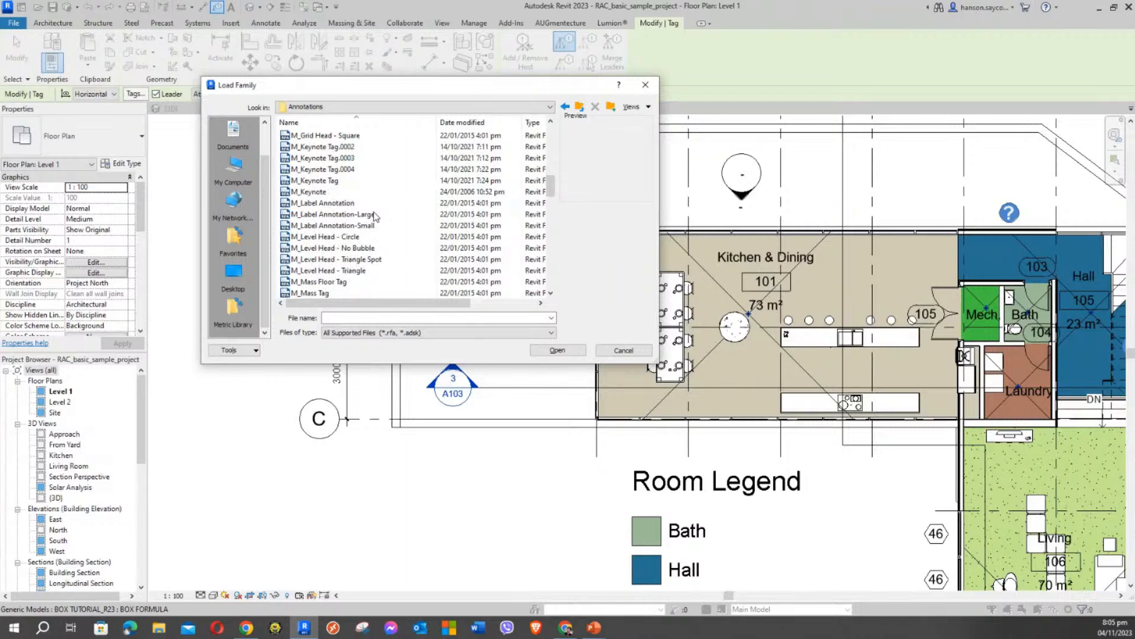
pyautogui.scroll(-1, 374, 216)
pyautogui.scroll(-2, 374, 215)
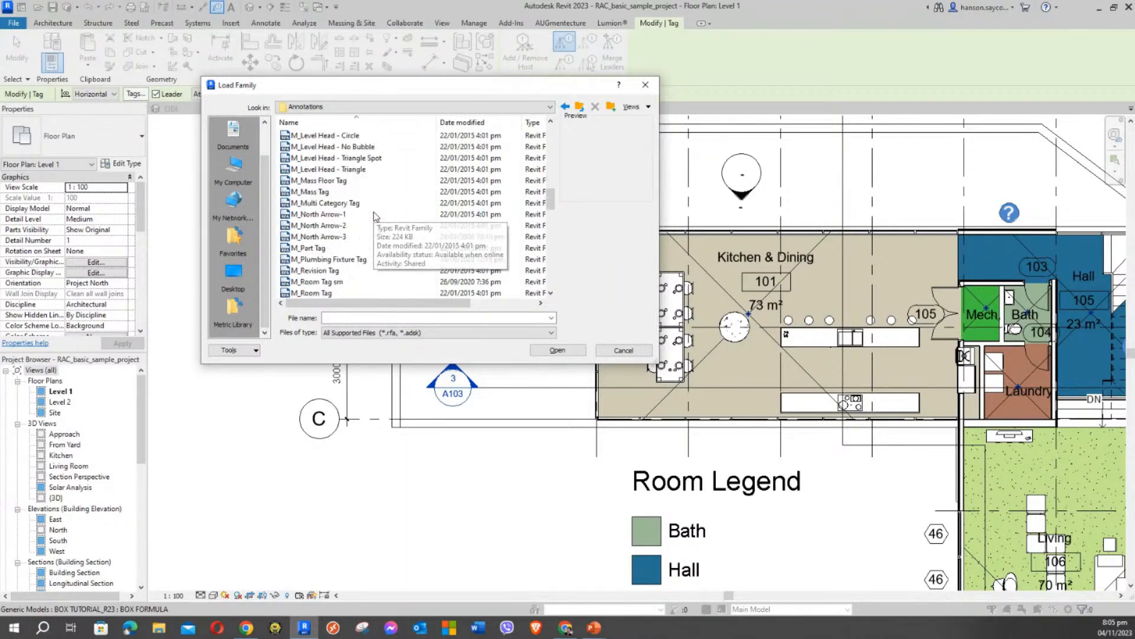
pyautogui.scroll(4, 374, 216)
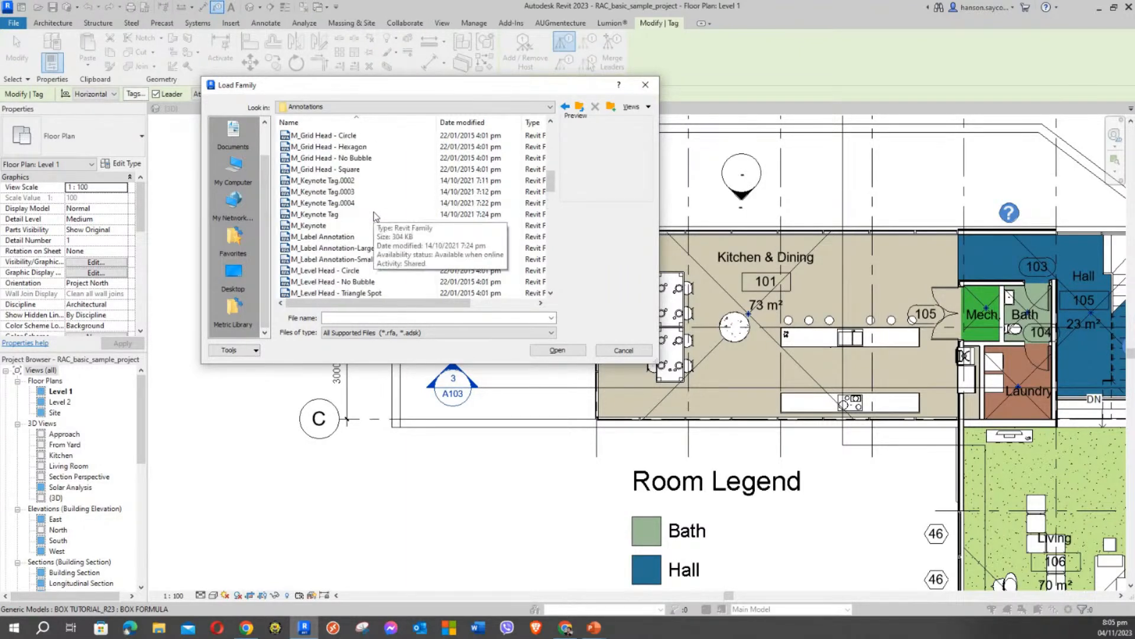
pyautogui.scroll(2, 331, 204)
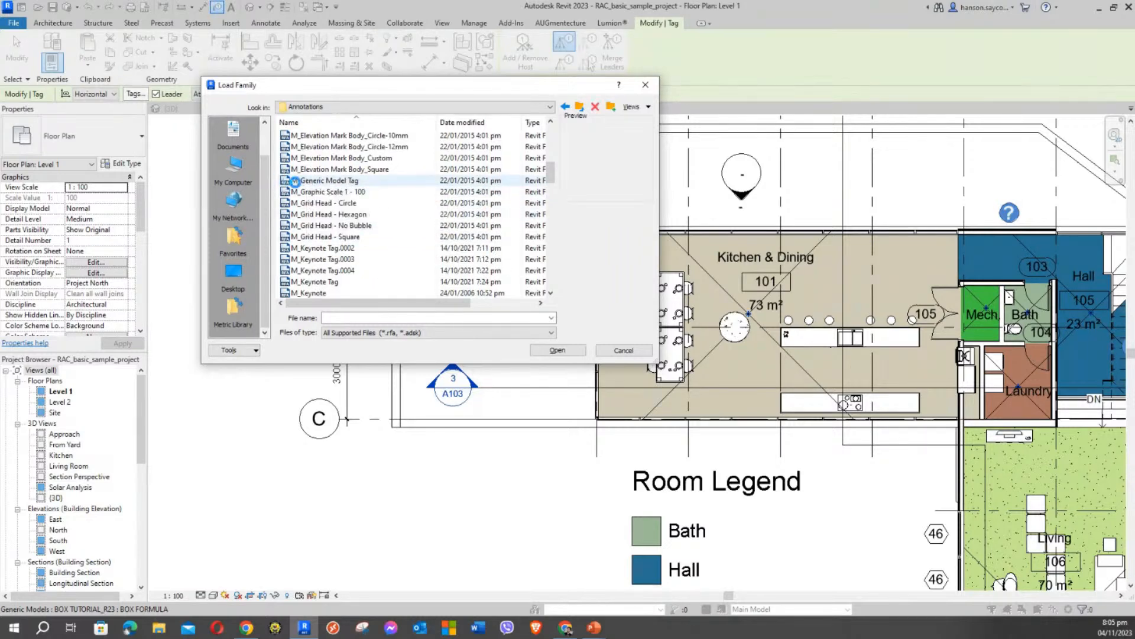
pyautogui.click(312, 182)
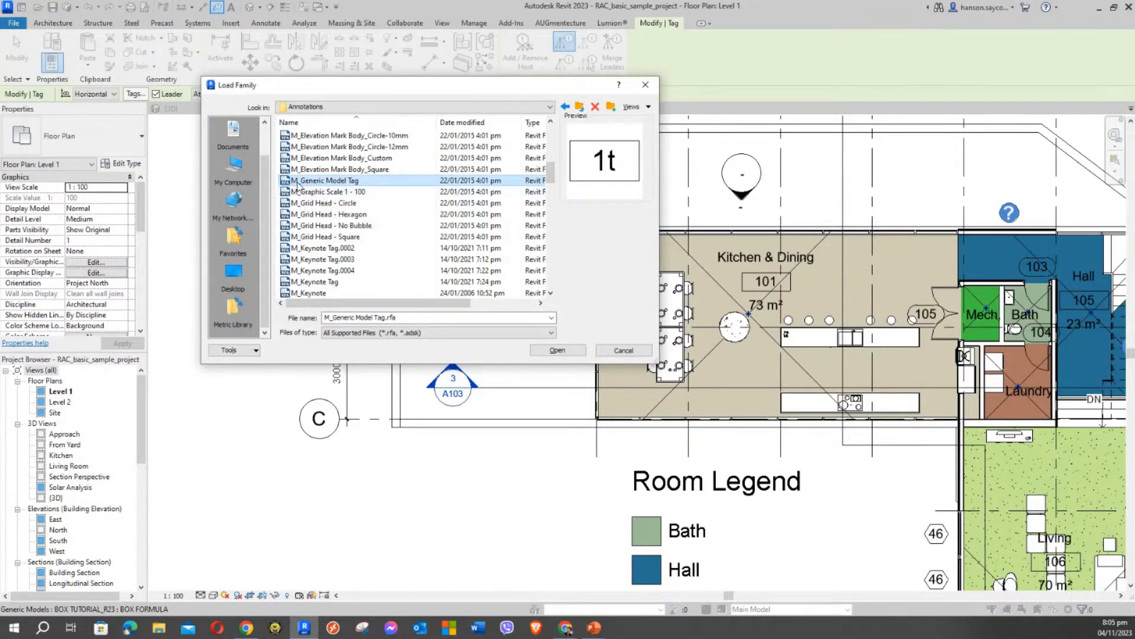
pyautogui.click(557, 351)
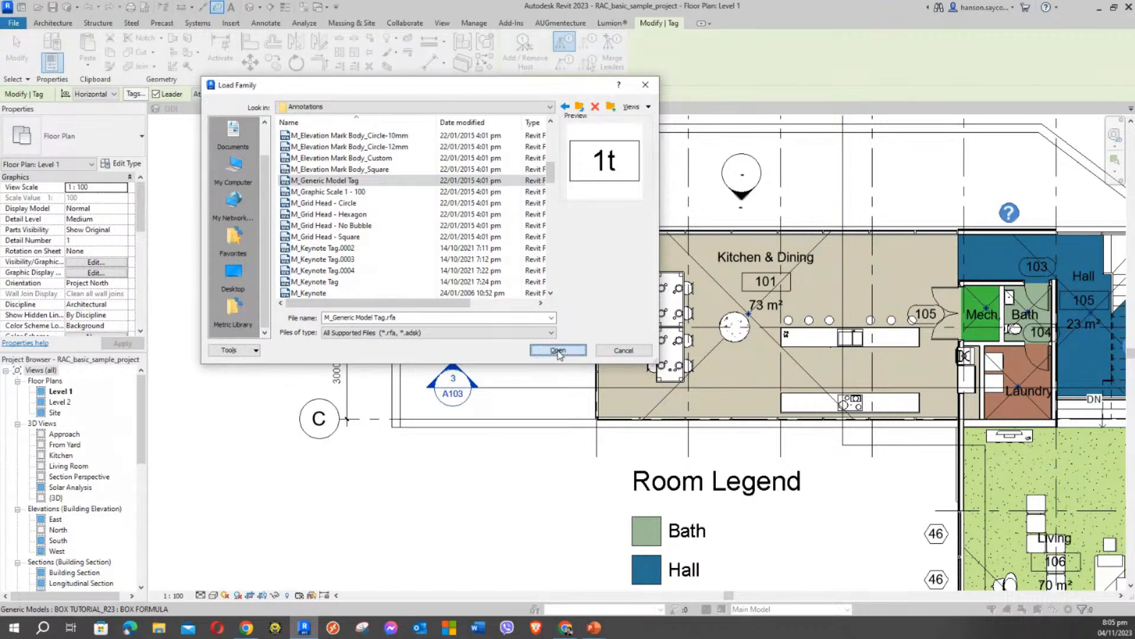
pyautogui.click(324, 183)
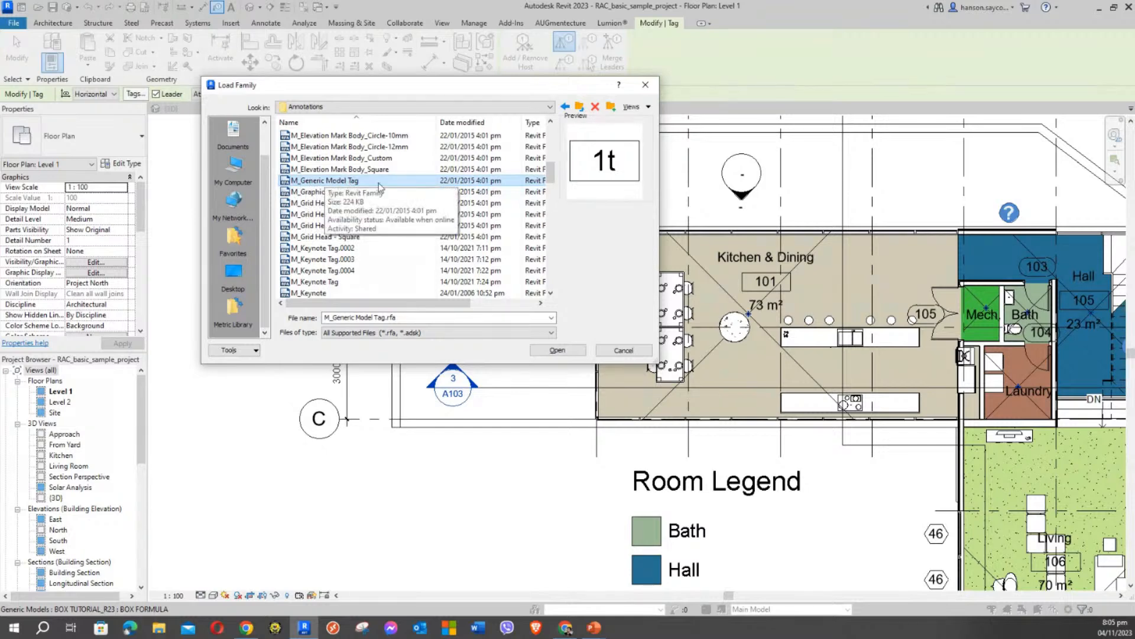
pyautogui.click(558, 351)
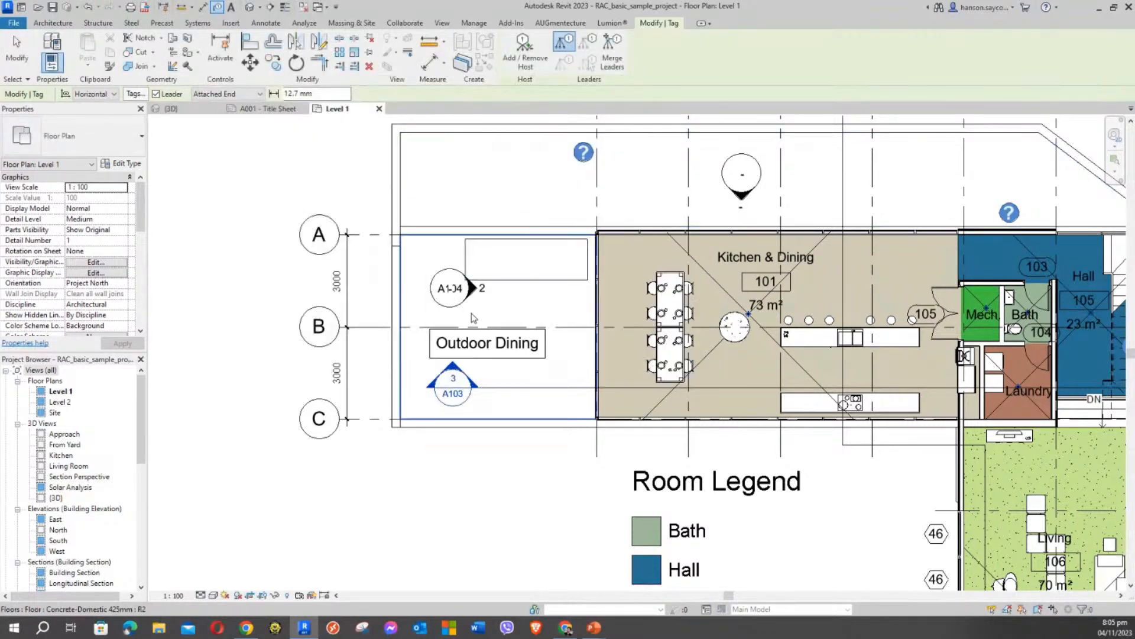
# Tag the BOX FORMULA instance above Outdoor Dining by category with the generic model tag and its leader, and end tagging.
pyautogui.click(491, 256)
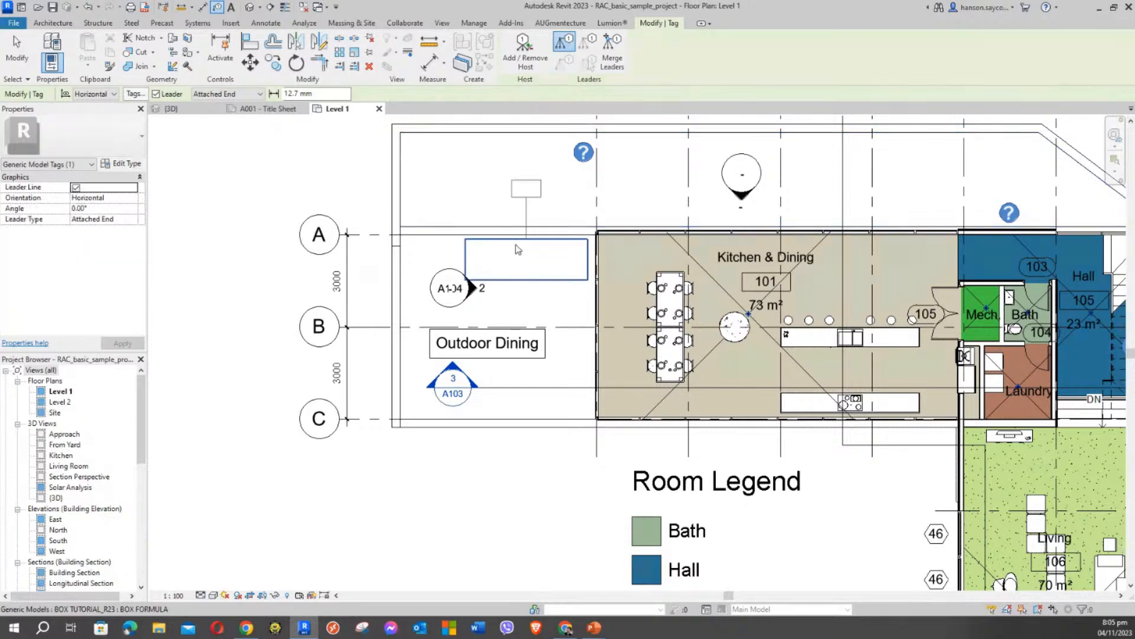
pyautogui.click(516, 247)
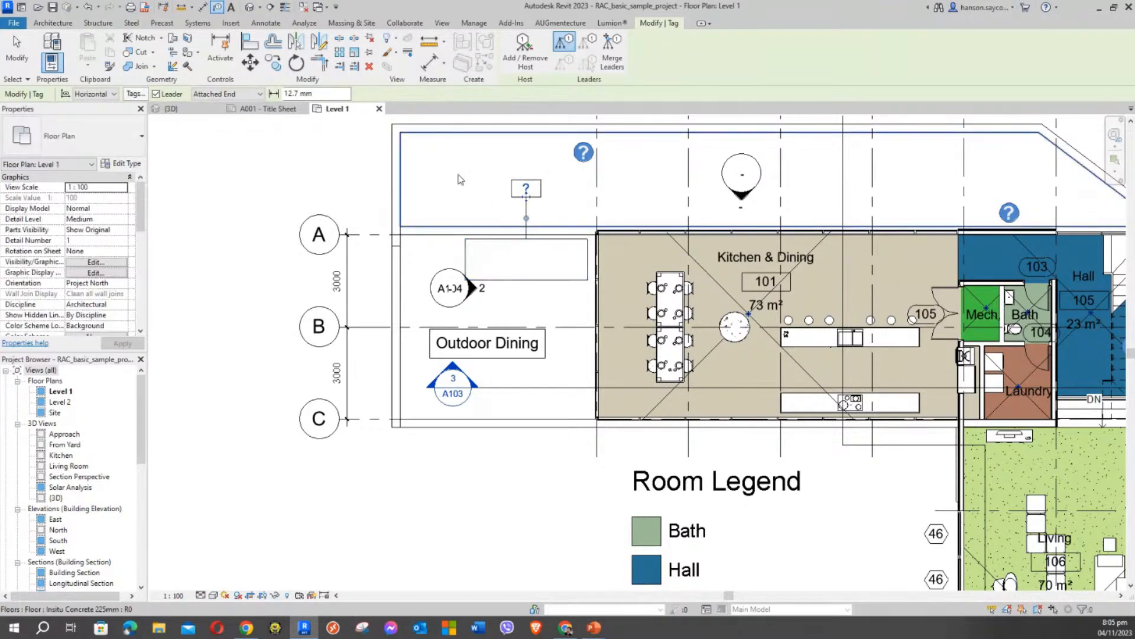
pyautogui.scroll(3, 411, 187)
pyautogui.scroll(2, 411, 187)
pyautogui.press('Escape')
pyautogui.press('Escape')
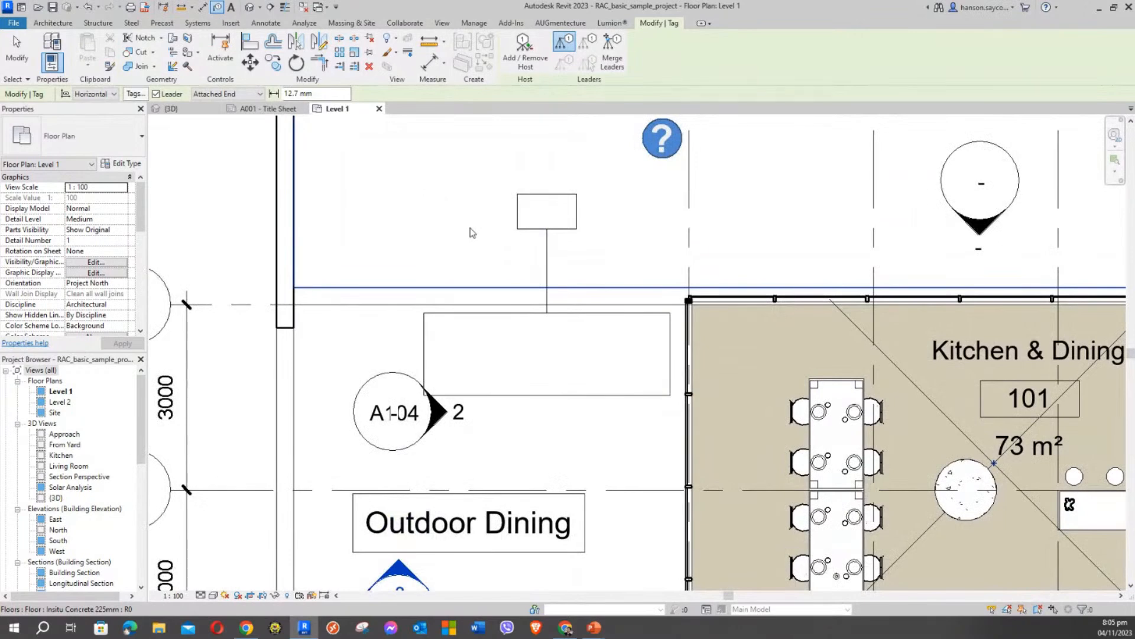
# Examine the new generic model tag, its leader and the BOX FORMULA instance it is attached to.
pyautogui.click(559, 315)
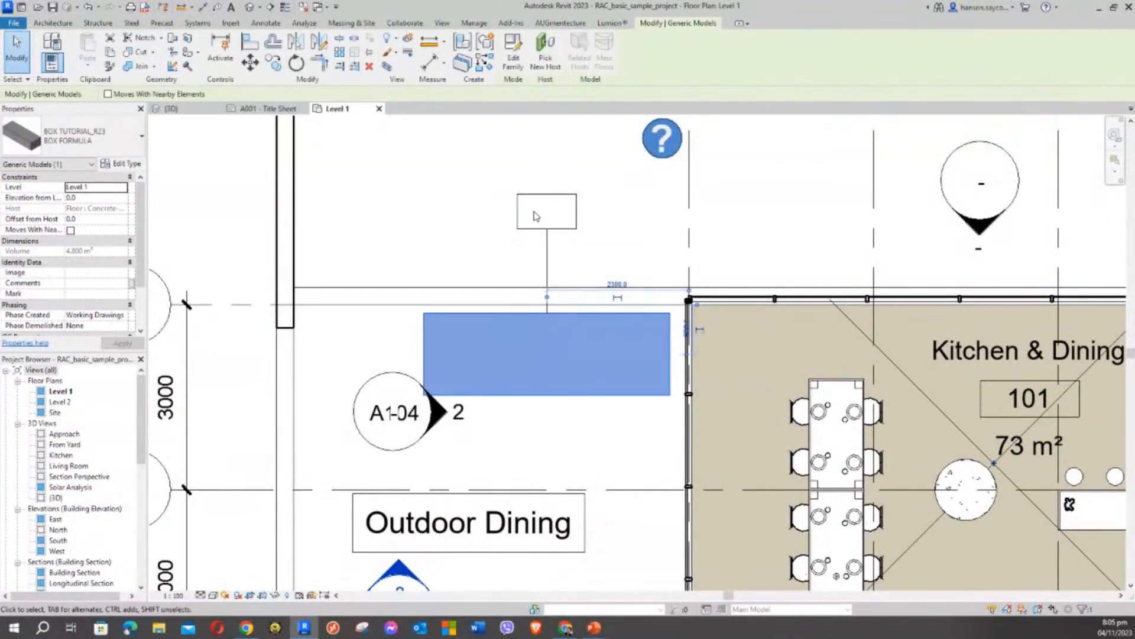
pyautogui.click(523, 217)
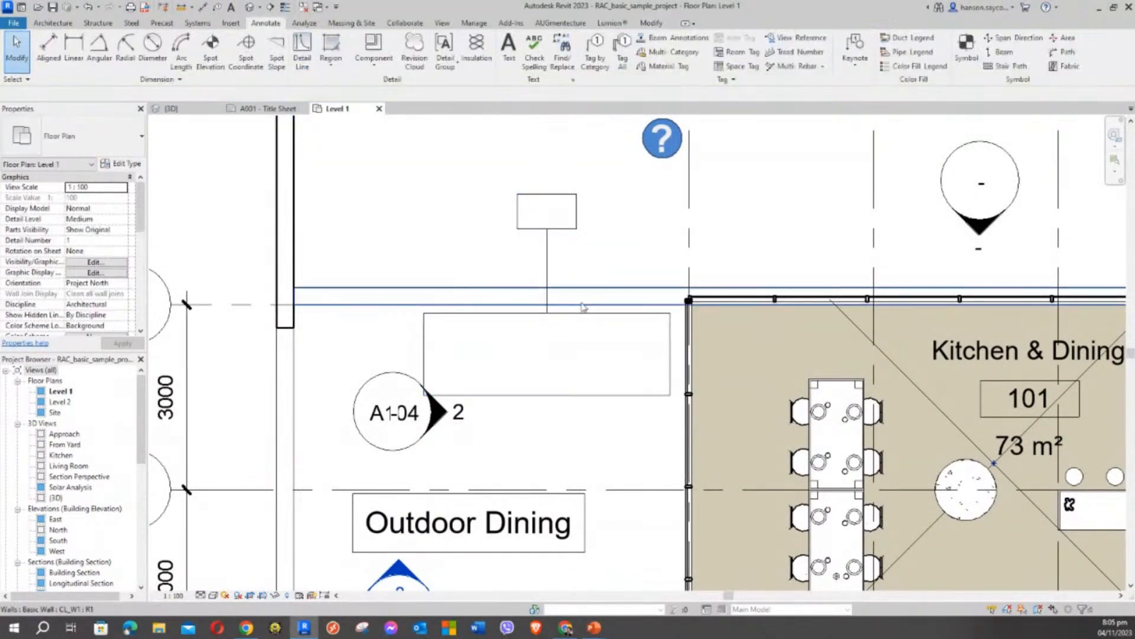
pyautogui.click(515, 315)
pyautogui.moveTo(493, 236); pyautogui.dragTo(525, 197, button='middle')
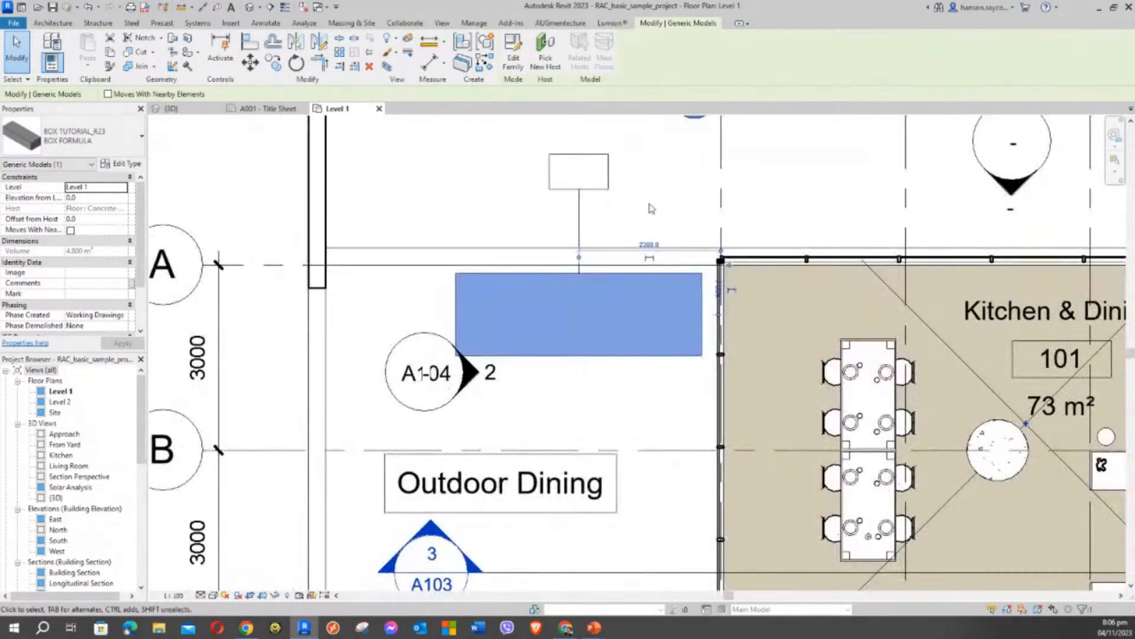
pyautogui.click(607, 181)
pyautogui.press('Escape')
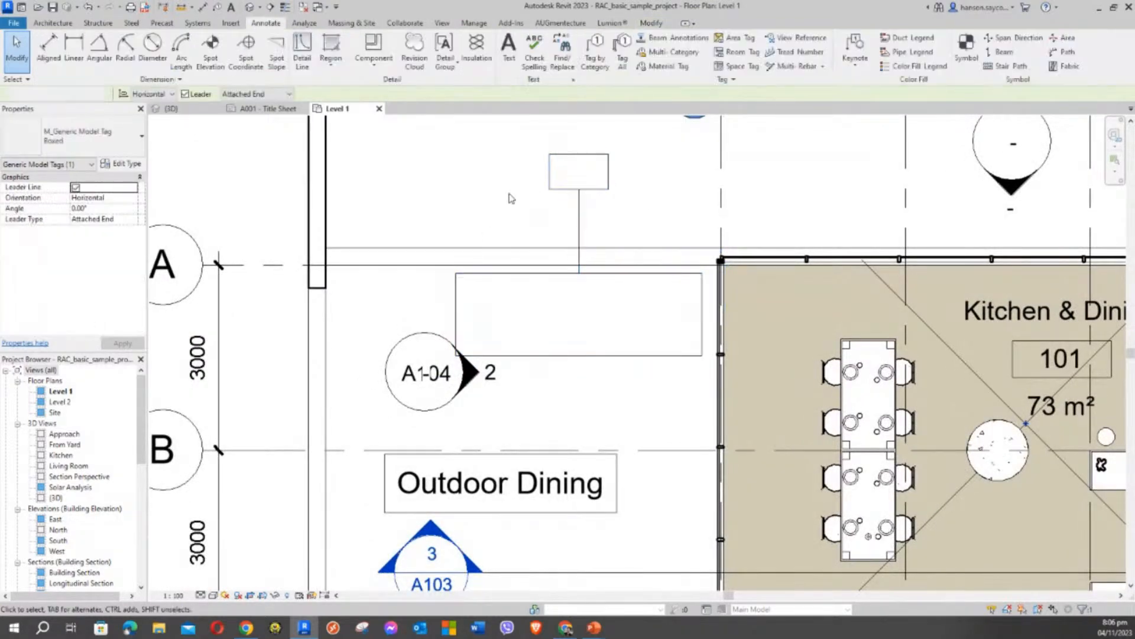
pyautogui.click(608, 187)
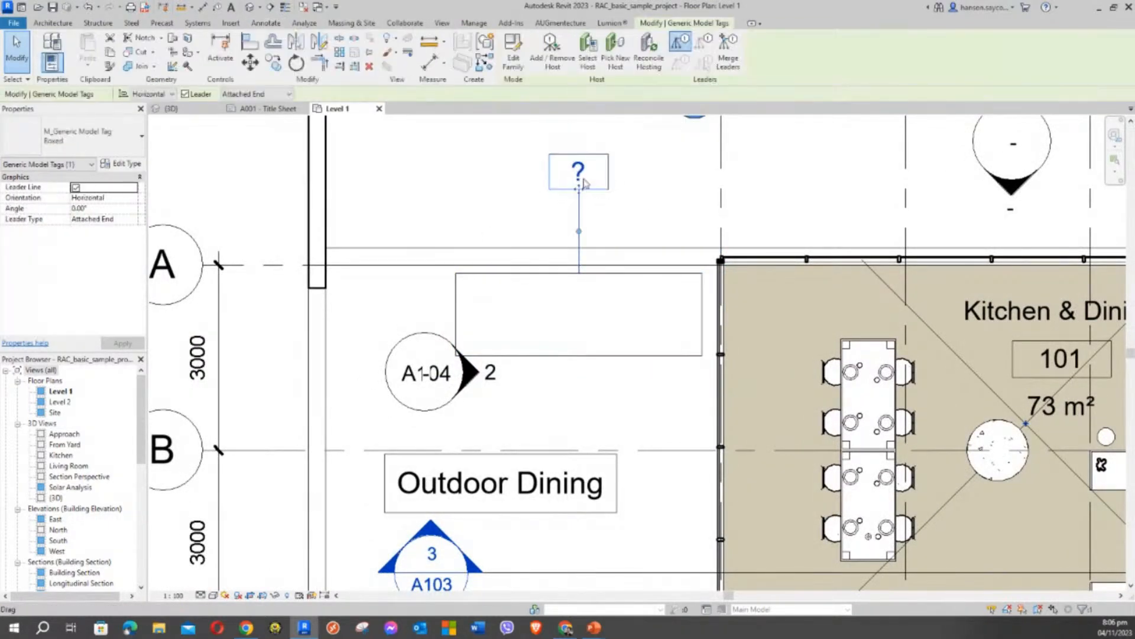
pyautogui.click(579, 172)
pyautogui.click(480, 179)
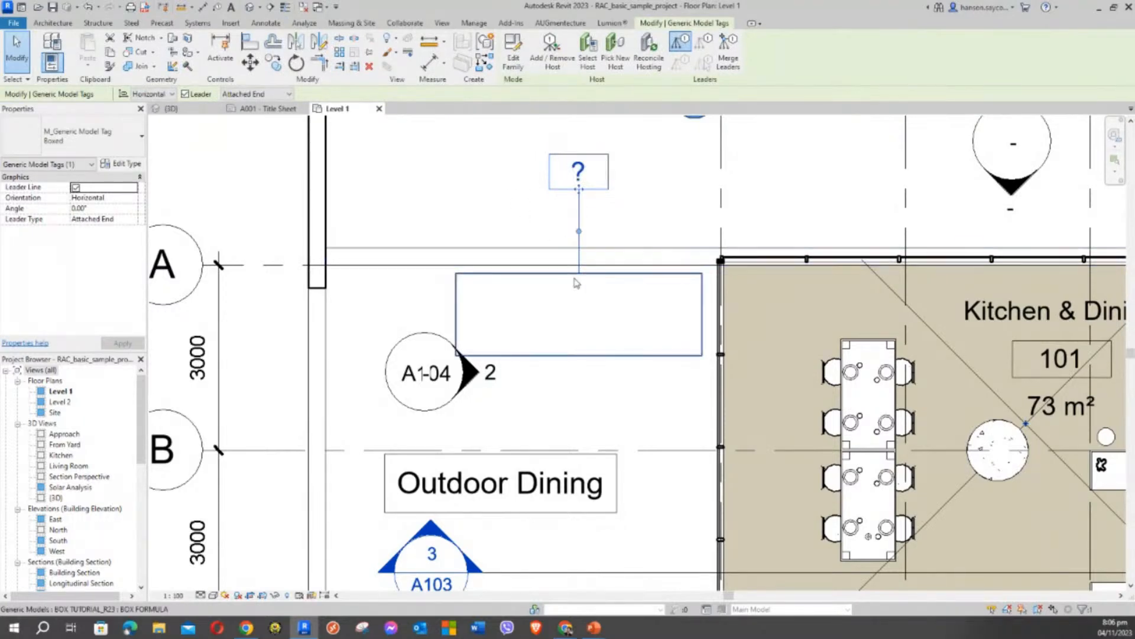
pyautogui.click(575, 277)
pyautogui.click(490, 188)
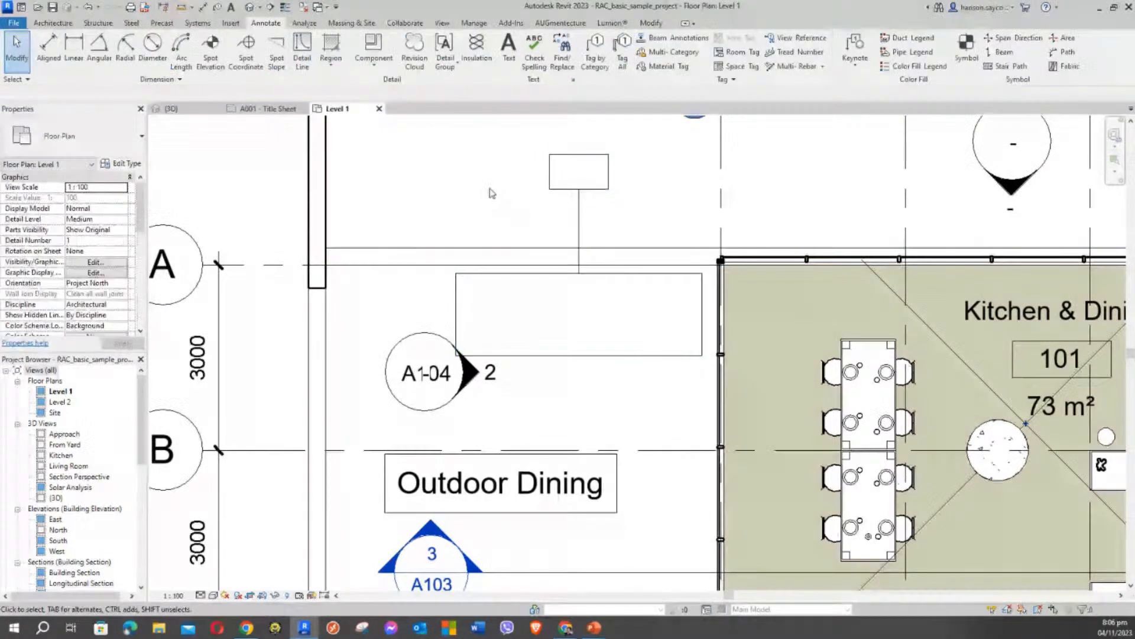
# Check the BOX FORMULA instance's properties, including its dimensions and identity data.
pyautogui.click(575, 274)
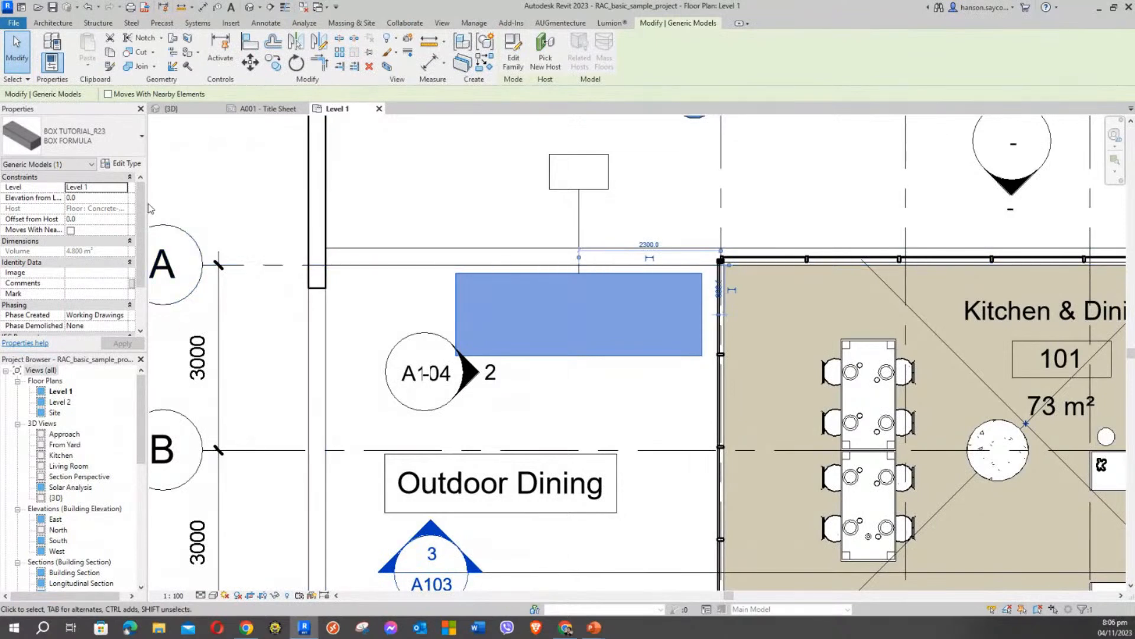
pyautogui.scroll(-2, 144, 254)
pyautogui.moveTo(144, 256); pyautogui.dragTo(143, 238)
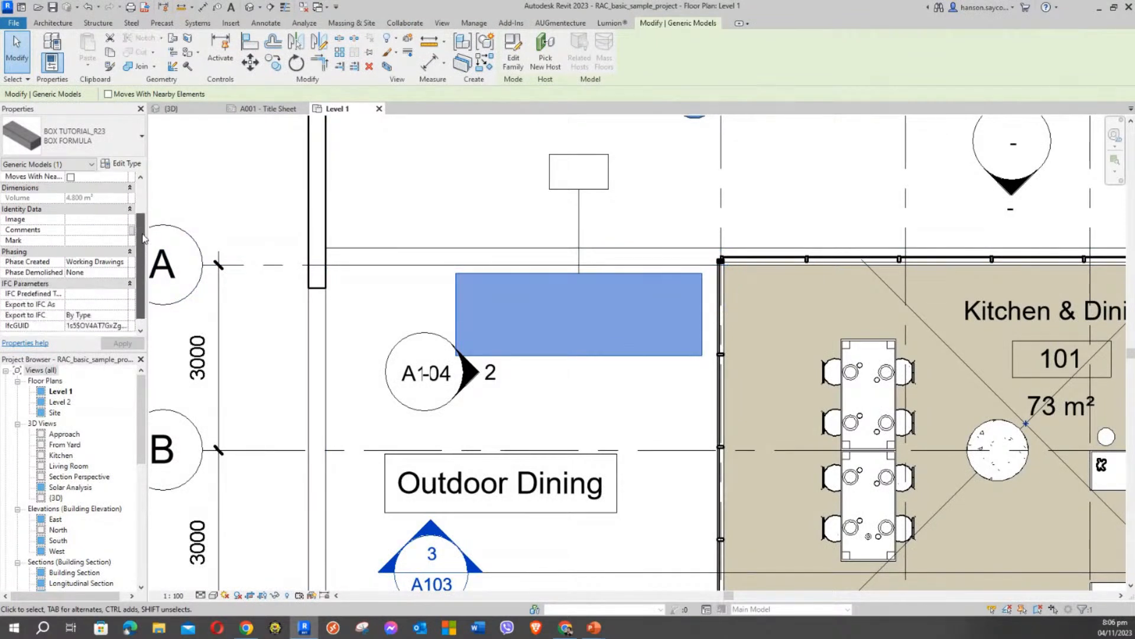
pyautogui.click(401, 170)
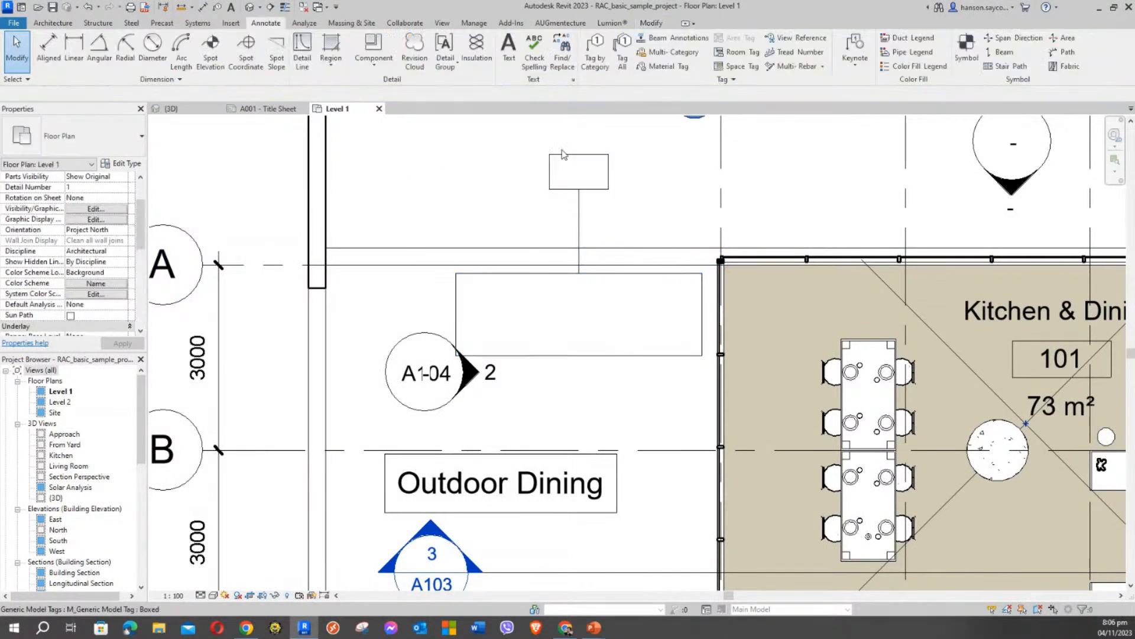
# Set the generic model tag's label above the BOX FORMULA instance to TBL-1, accept the type parameter change, and deselect the tag.
pyautogui.click(569, 160)
pyautogui.click(580, 168)
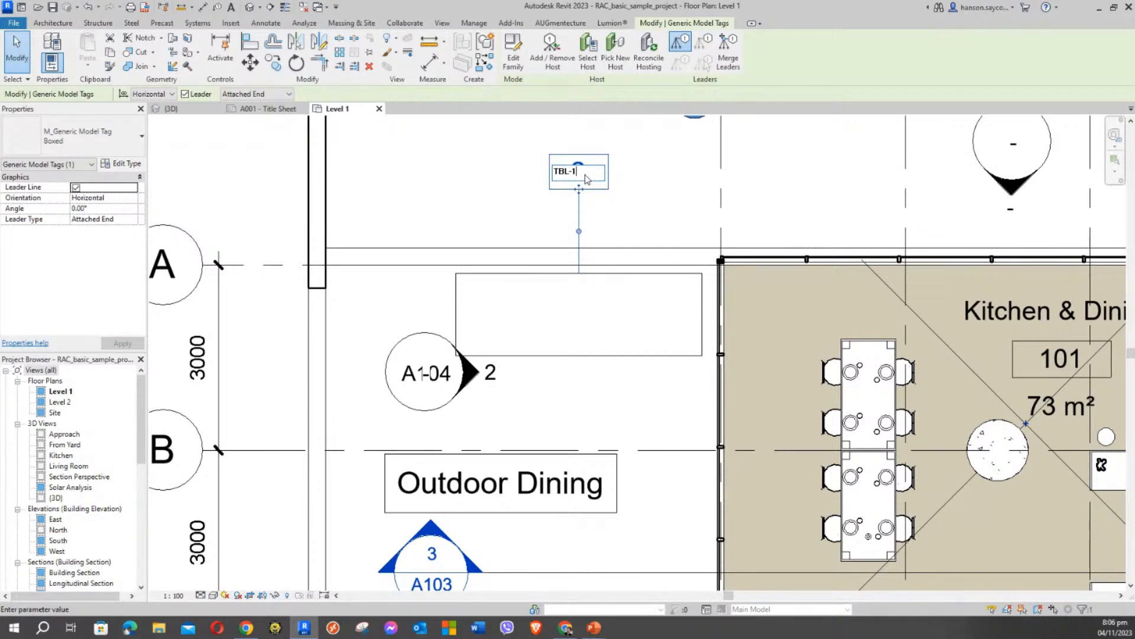
pyautogui.press('Return')
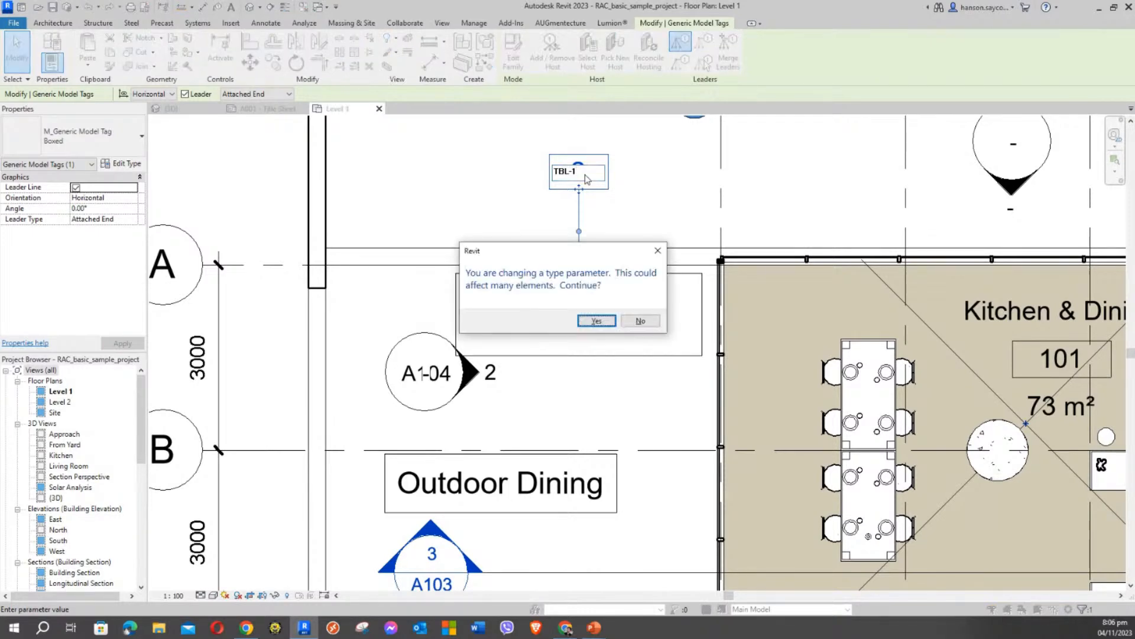
pyautogui.moveTo(518, 255); pyautogui.dragTo(374, 157)
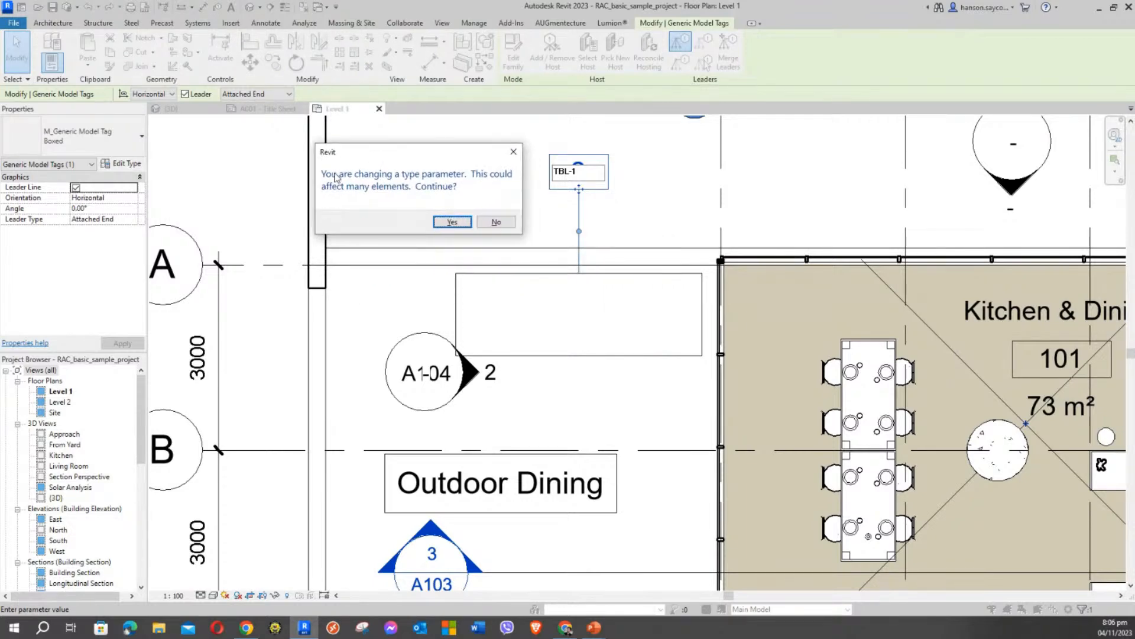
pyautogui.moveTo(393, 147); pyautogui.dragTo(402, 142)
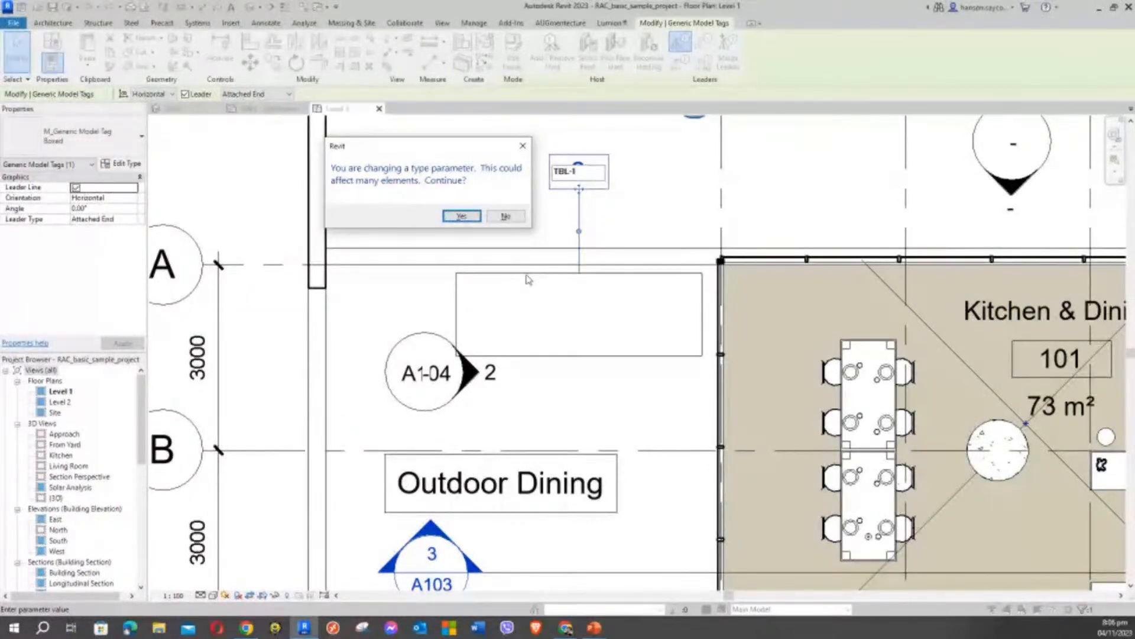
pyautogui.moveTo(439, 151)
pyautogui.mouseDown()
pyautogui.moveTo(473, 169)
pyautogui.moveTo(446, 160)
pyautogui.mouseUp()
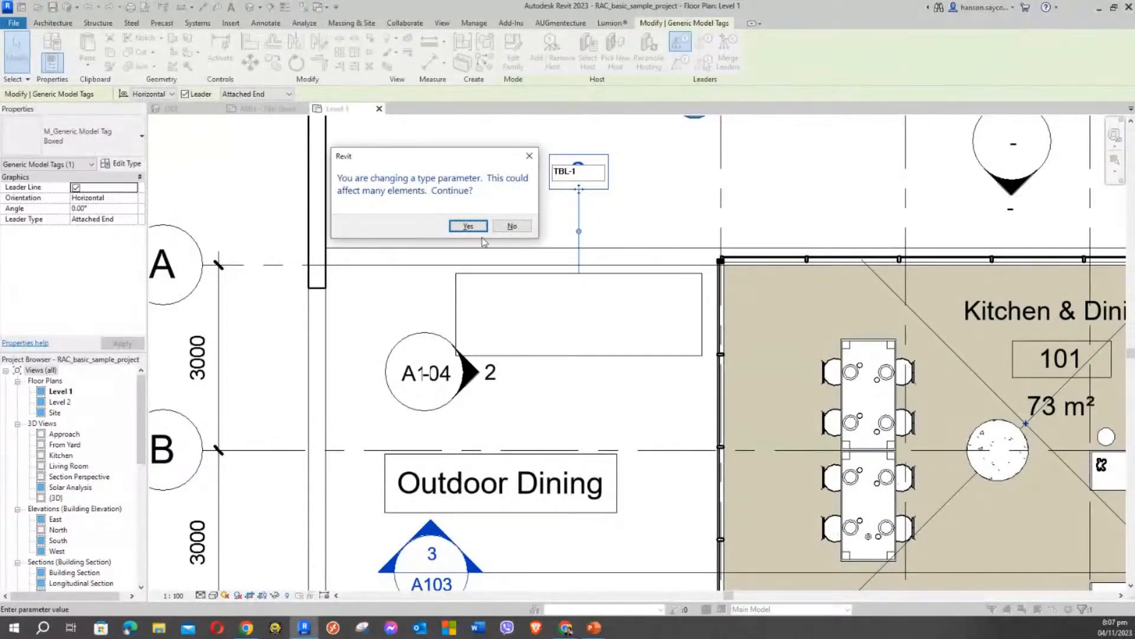
pyautogui.click(466, 227)
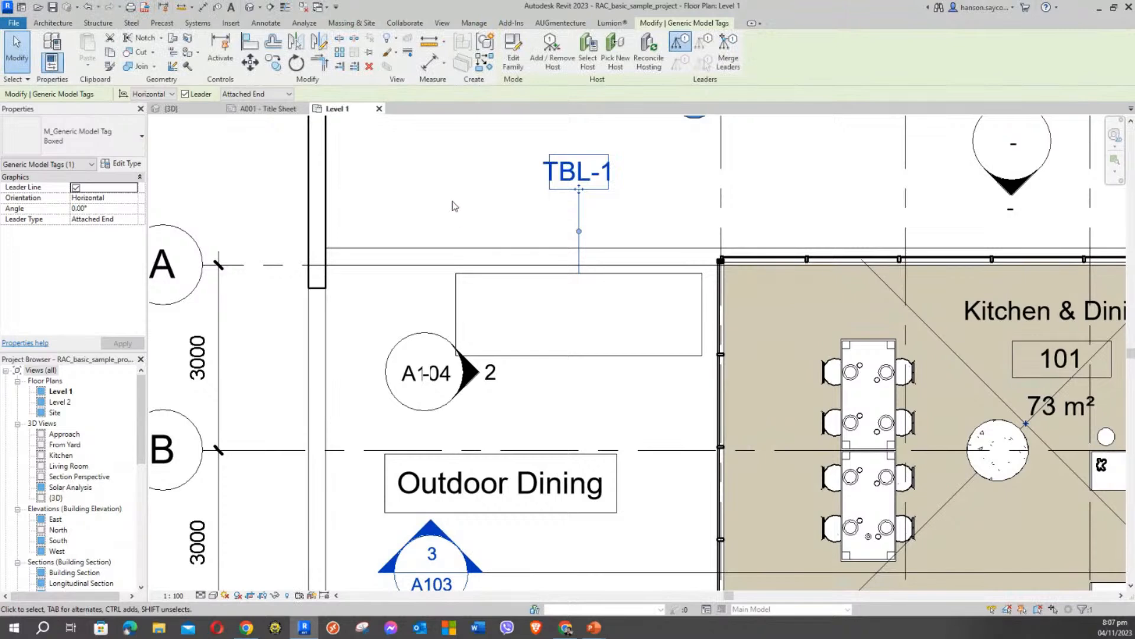
pyautogui.click(455, 204)
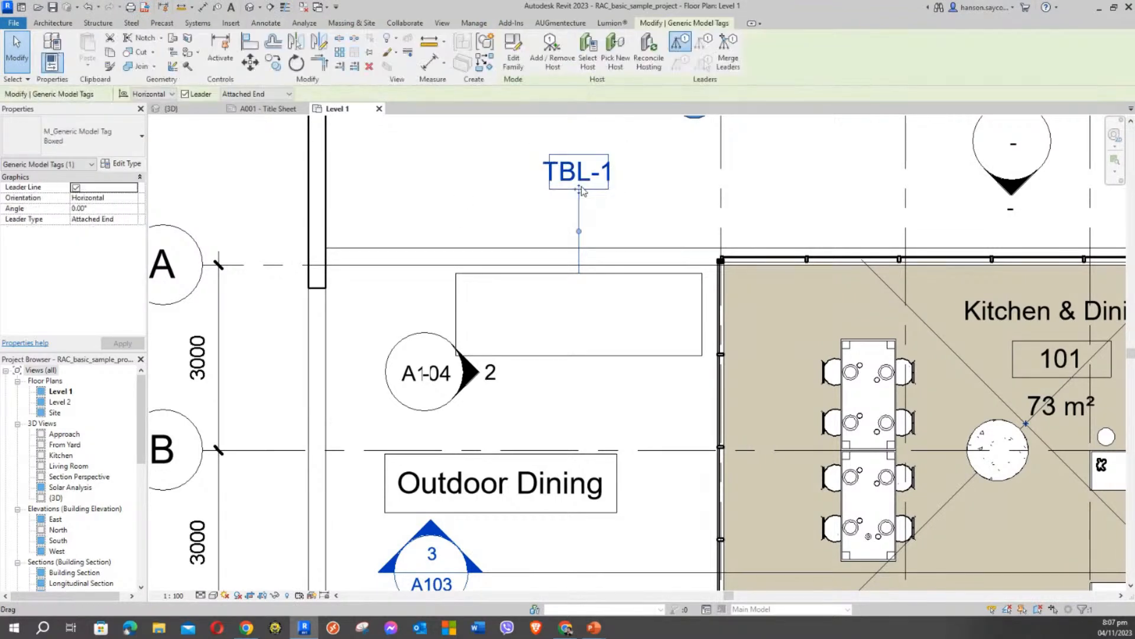
pyautogui.press('Escape')
# Check the BOX FORMULA instance's type properties, particularly its Type Mark, and close them without changes.
pyautogui.click(520, 275)
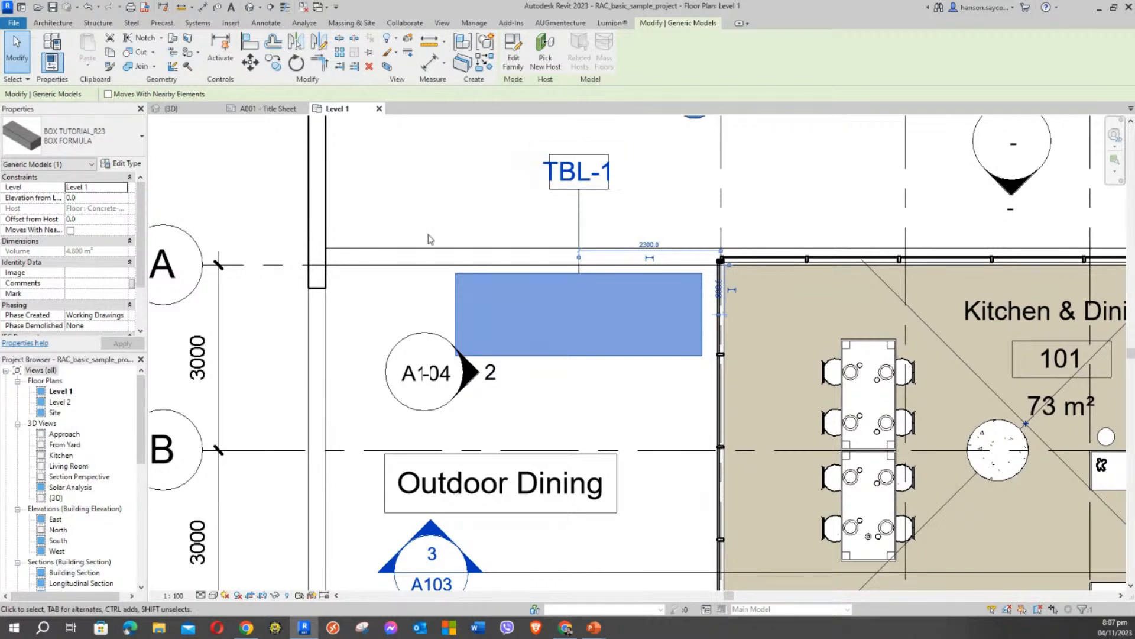
pyautogui.click(469, 234)
pyautogui.click(496, 278)
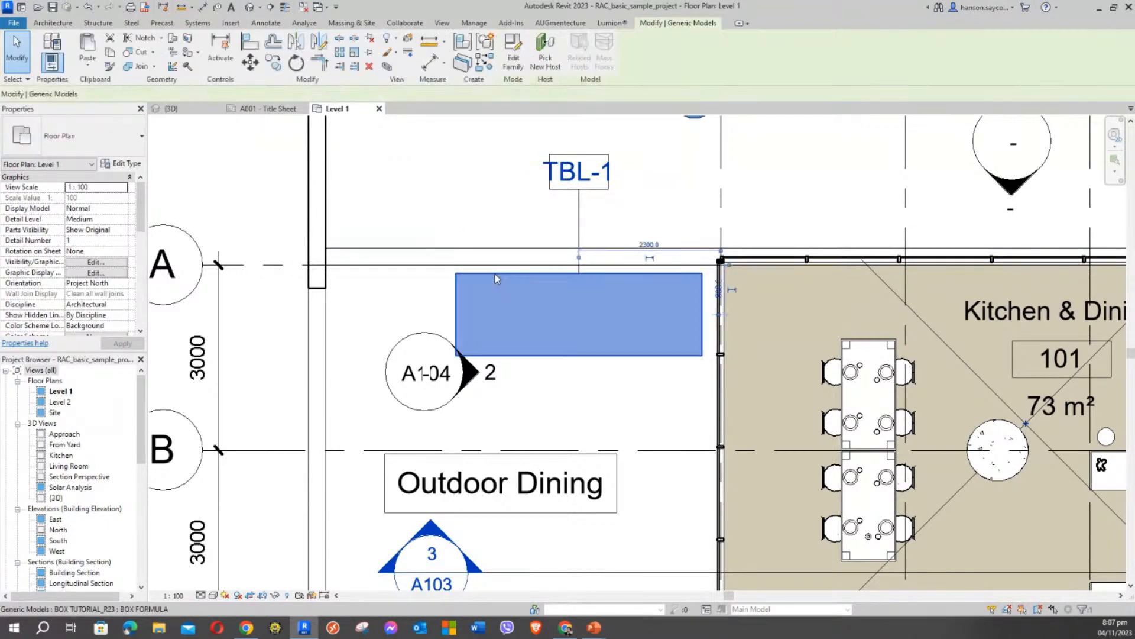
pyautogui.click(493, 175)
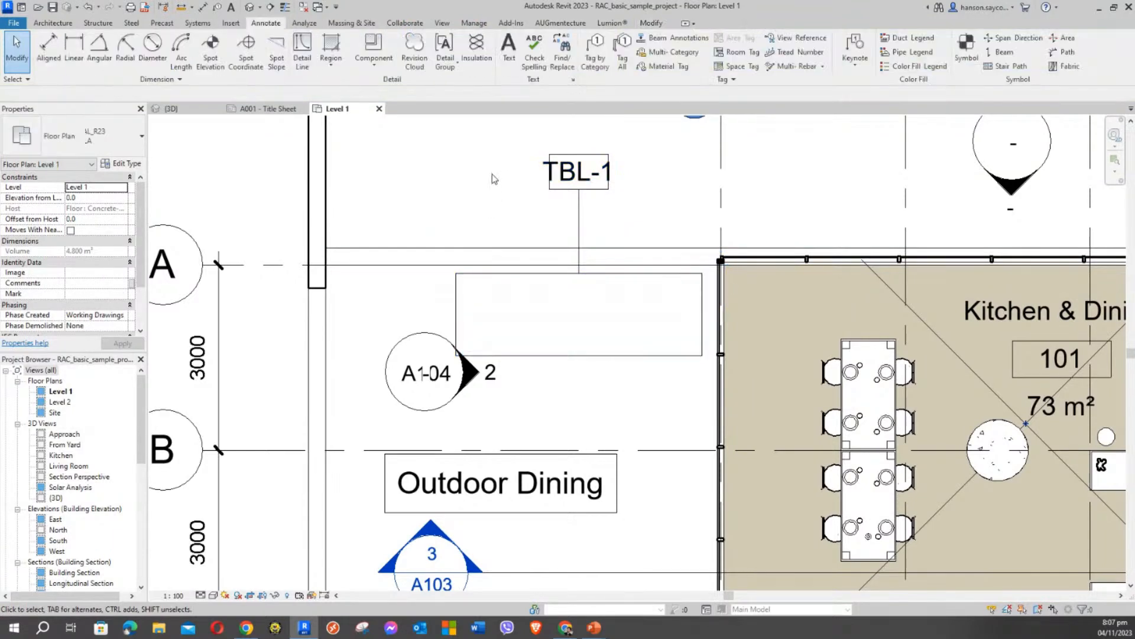
pyautogui.click(527, 290)
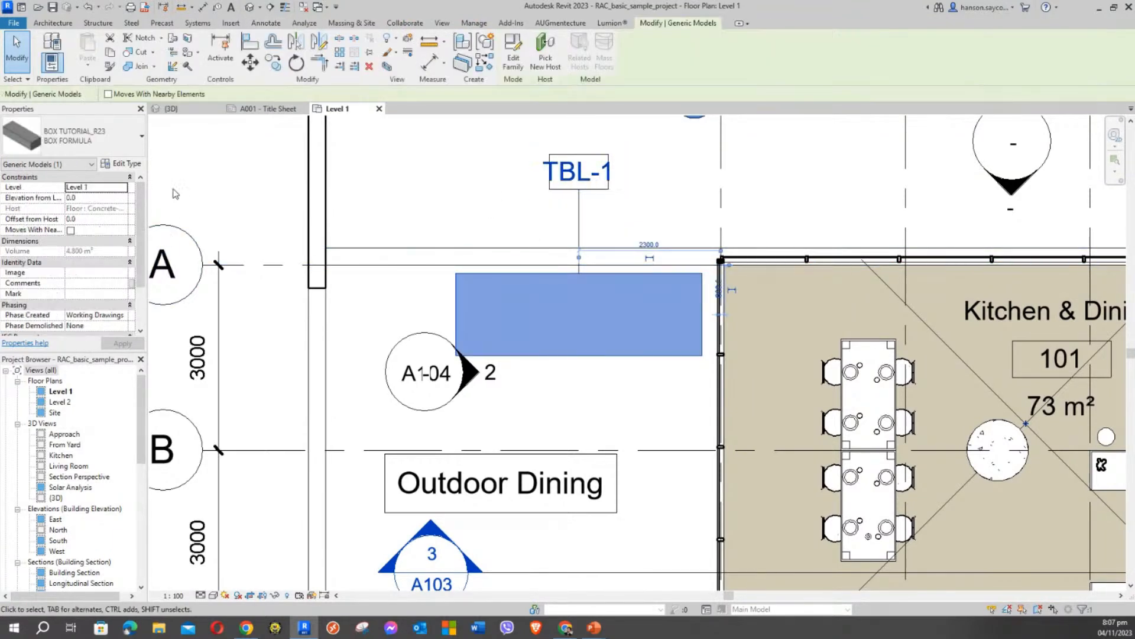
pyautogui.moveTo(142, 202); pyautogui.dragTo(123, 186)
pyautogui.click(124, 161)
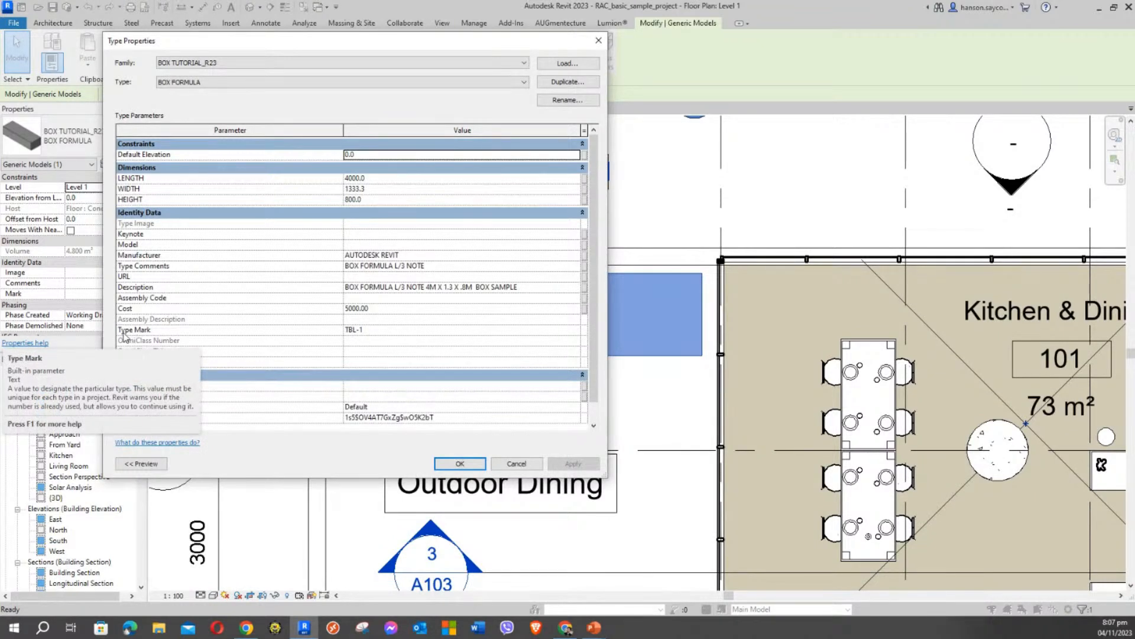
pyautogui.click(384, 331)
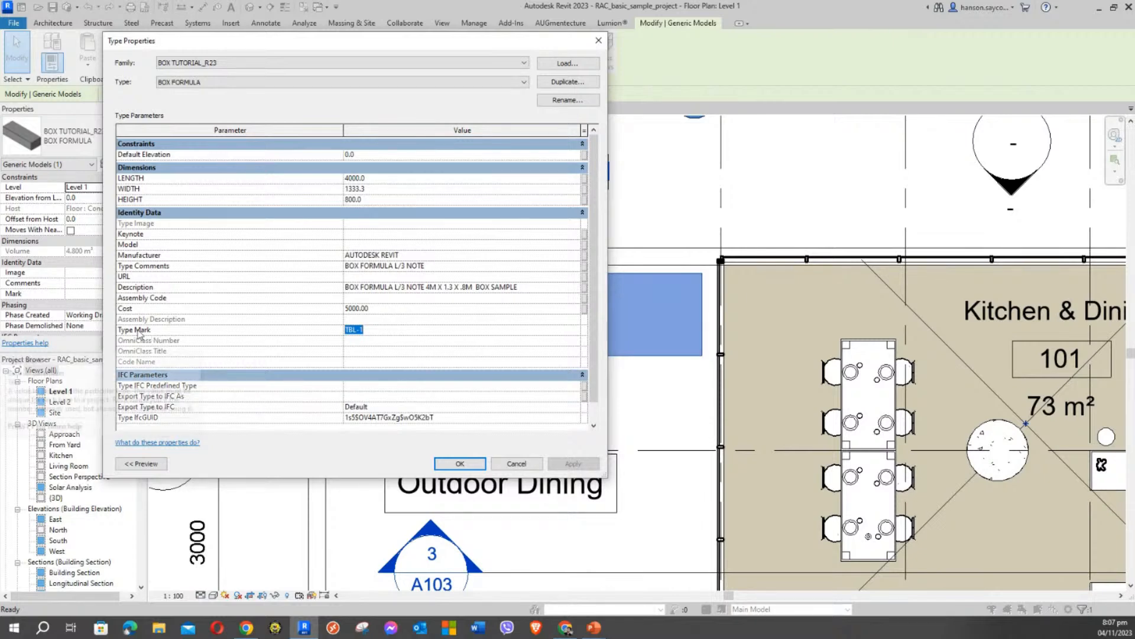
pyautogui.click(384, 331)
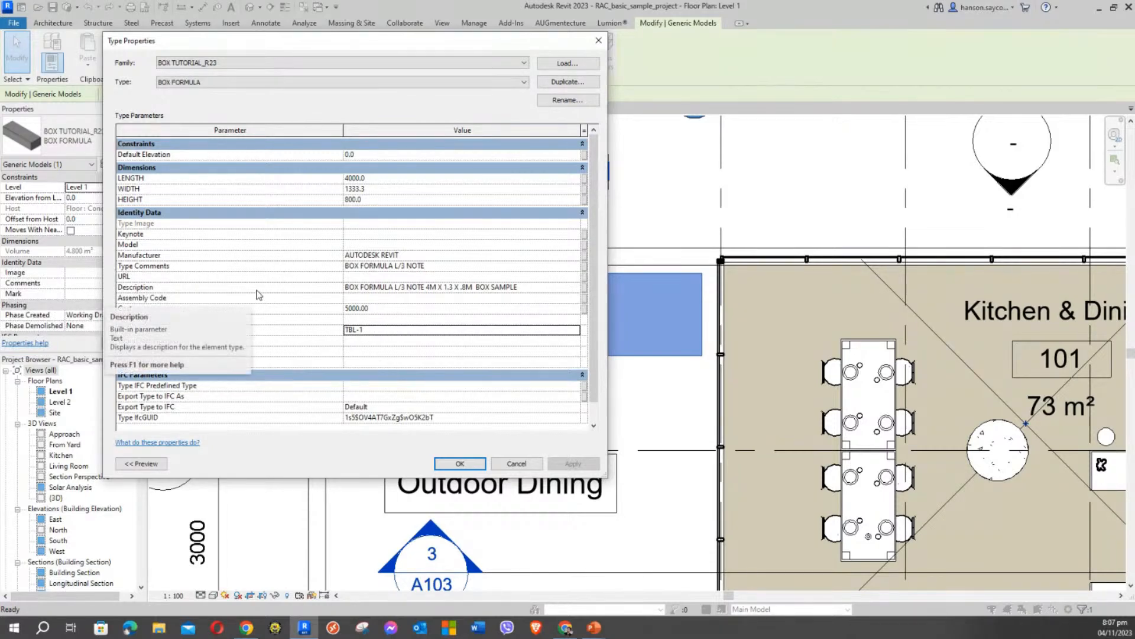
pyautogui.click(523, 464)
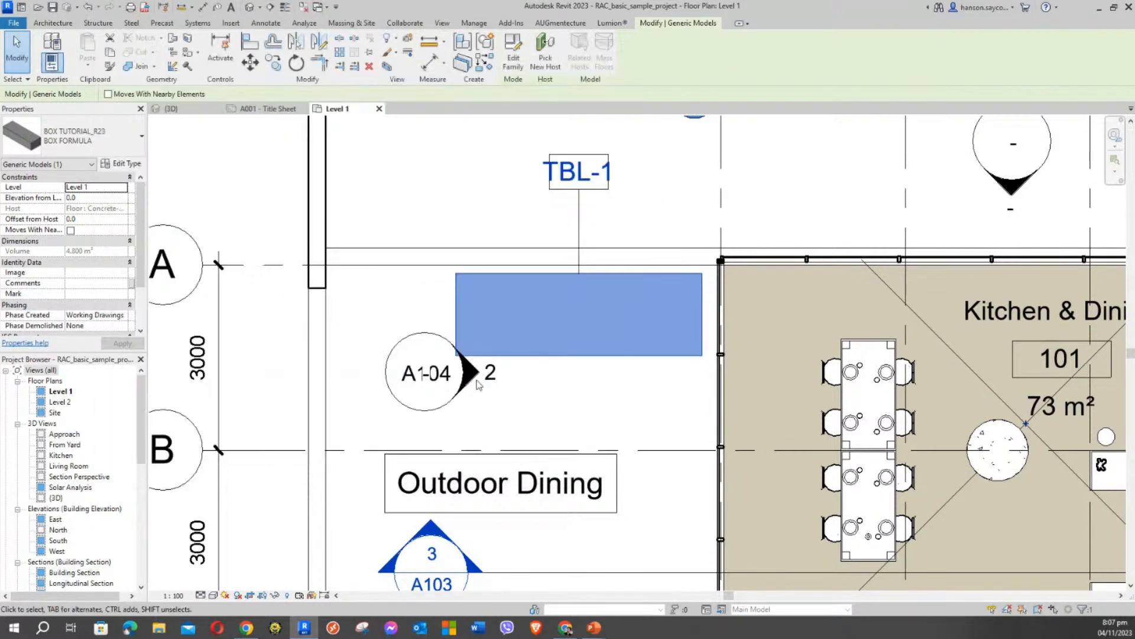
pyautogui.click(434, 197)
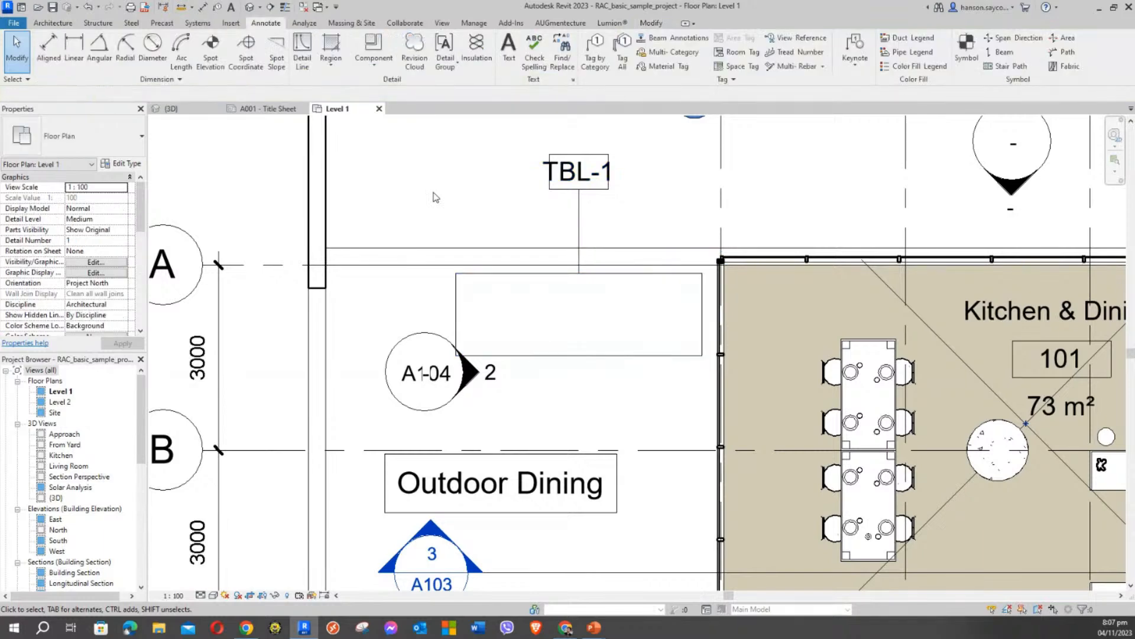
pyautogui.moveTo(431, 181); pyautogui.dragTo(454, 203, button='middle')
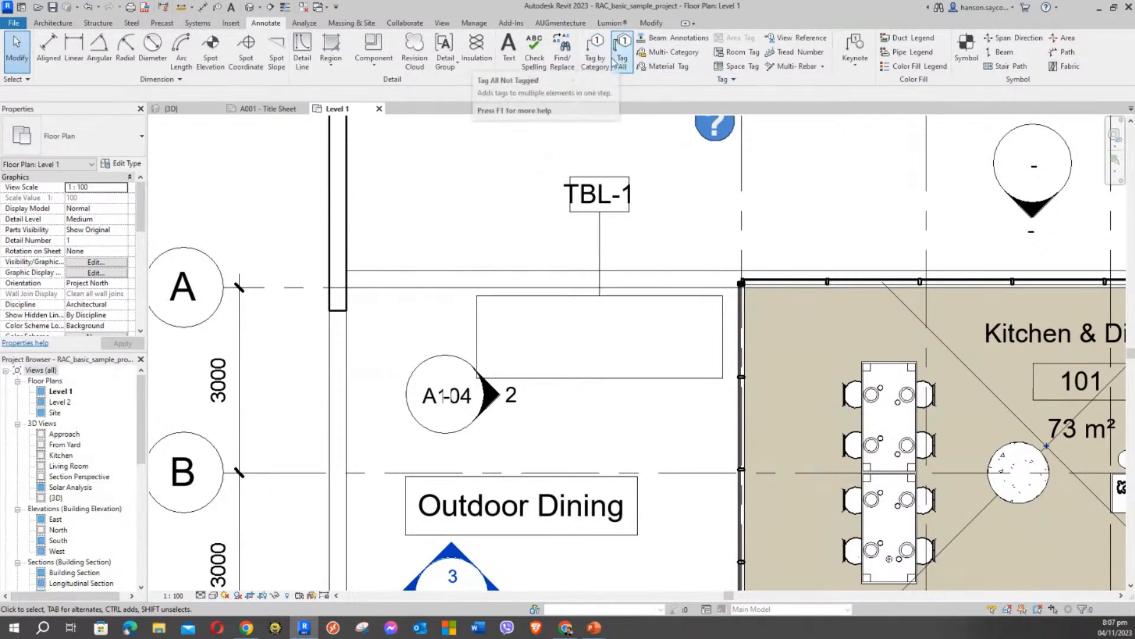
pyautogui.click(734, 79)
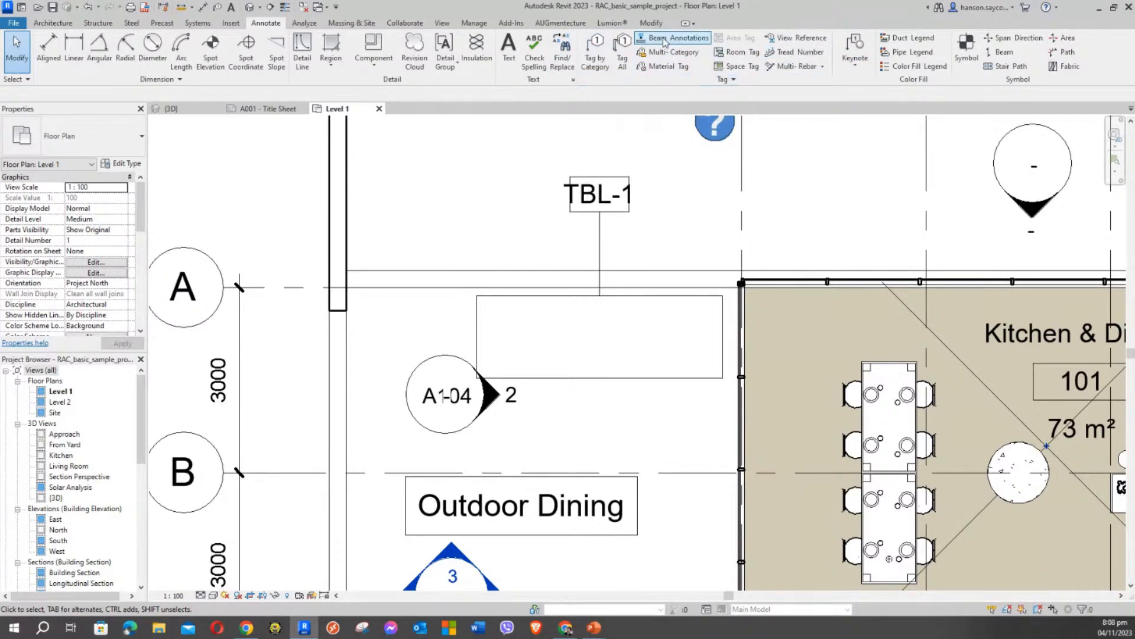
pyautogui.scroll(-3, 454, 198)
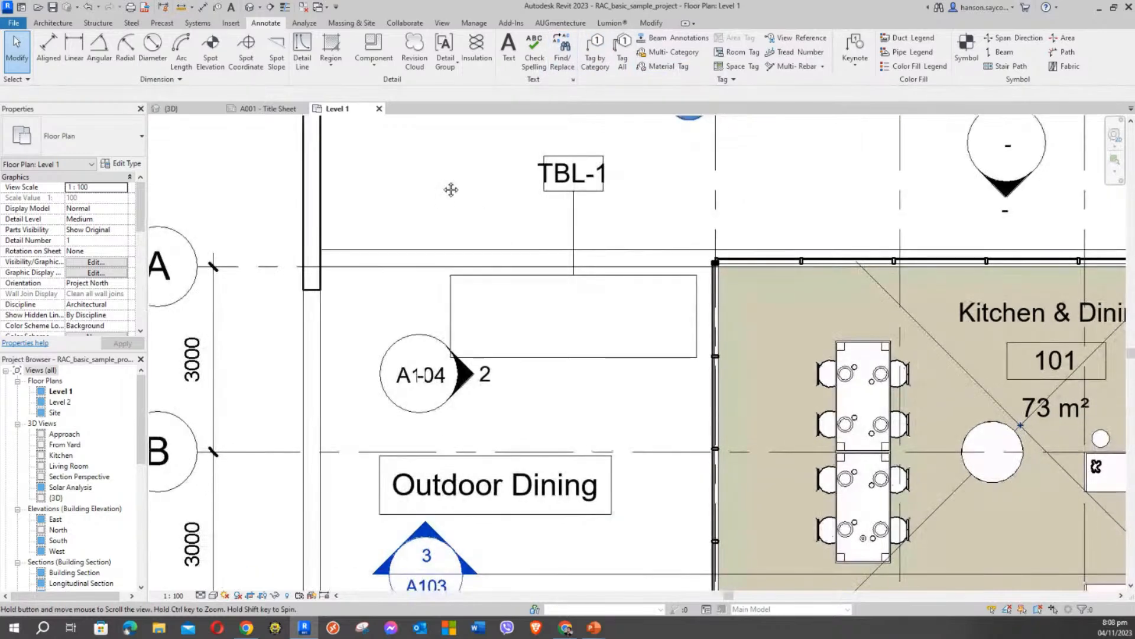
pyautogui.moveTo(415, 184); pyautogui.dragTo(383, 176, button='middle')
pyautogui.click(860, 69)
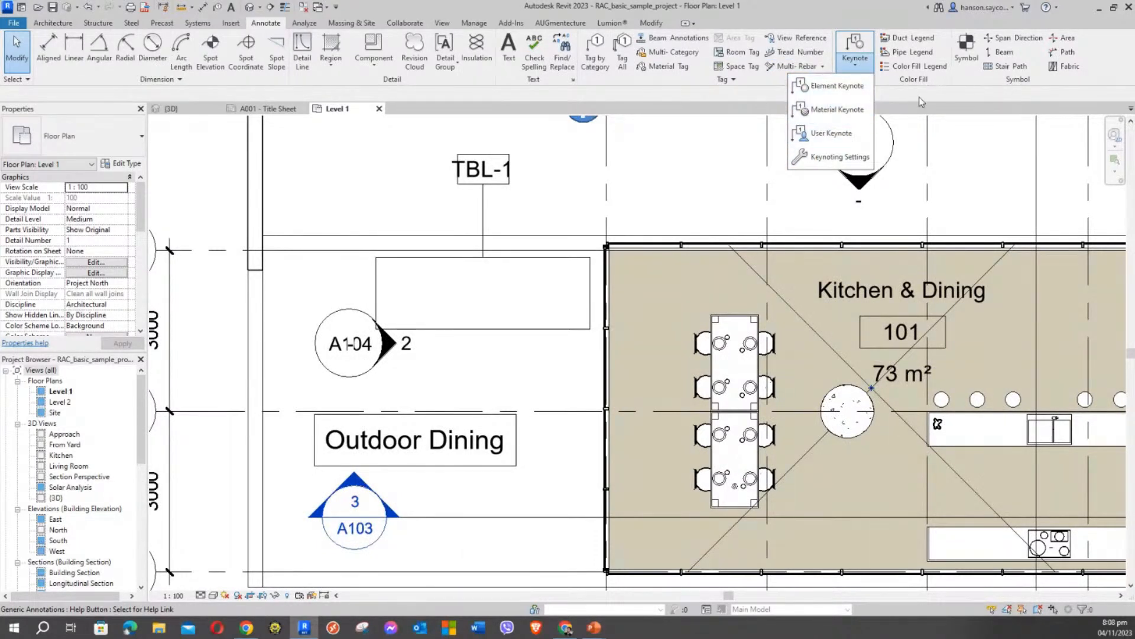
pyautogui.click(523, 225)
pyautogui.scroll(-1, 522, 225)
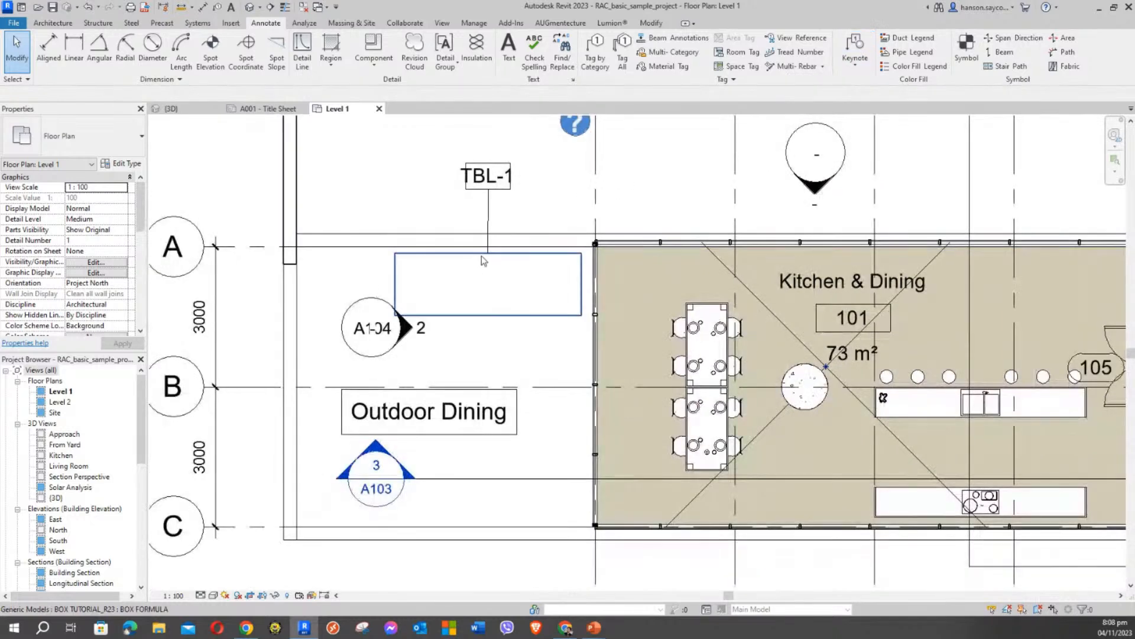
pyautogui.click(482, 255)
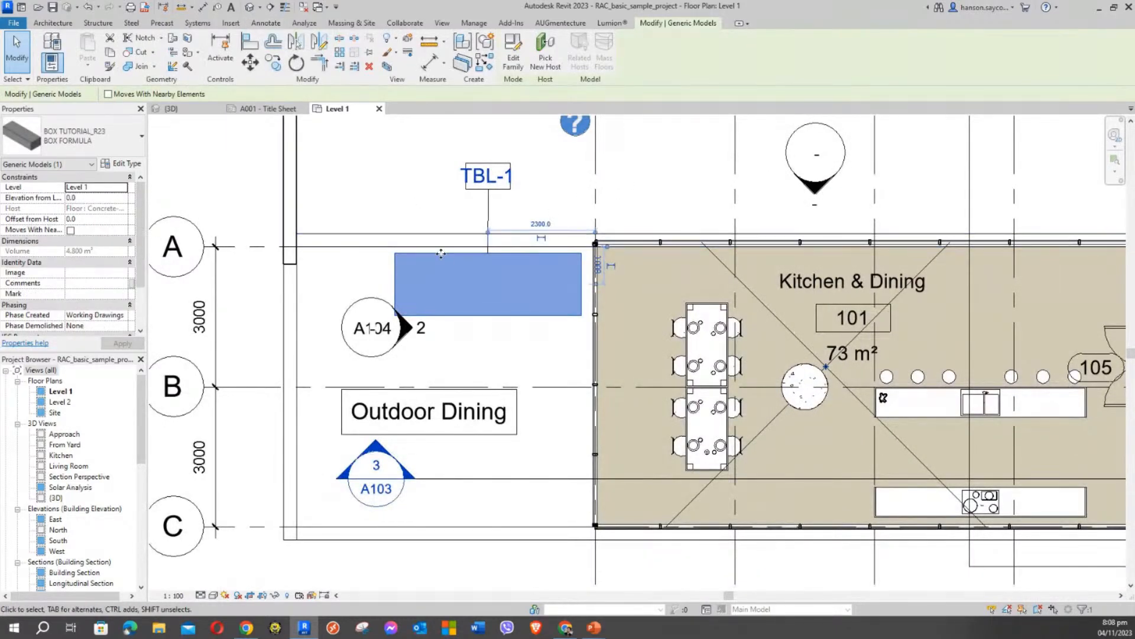
pyautogui.click(436, 176)
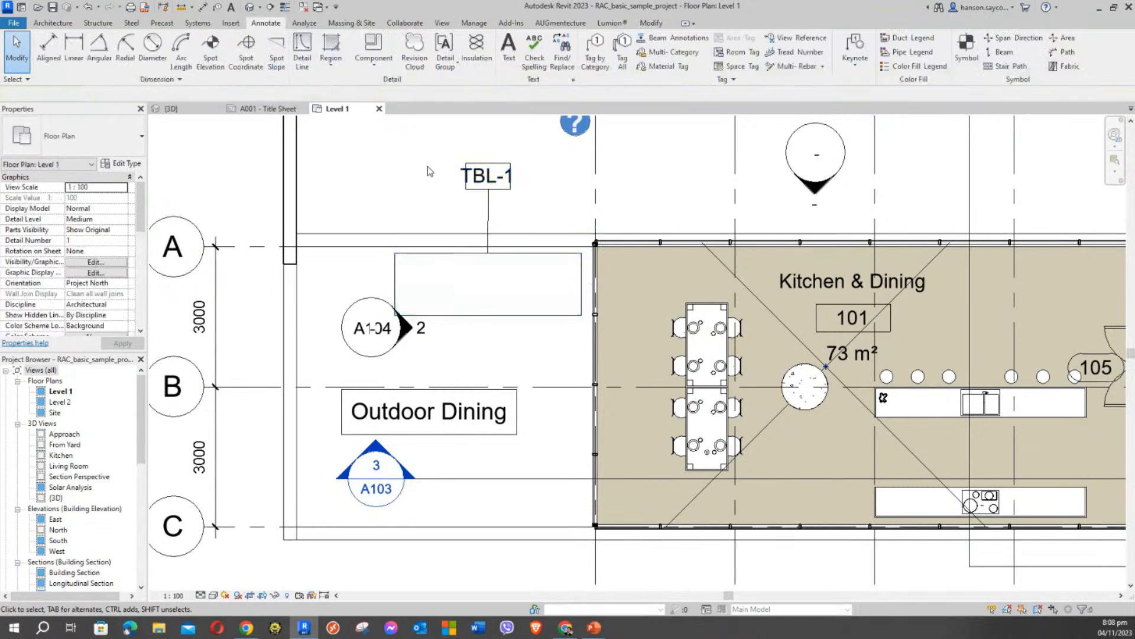
pyautogui.click(463, 273)
pyautogui.press('Escape')
pyautogui.click(453, 254)
pyautogui.click(414, 164)
# Examine the project's existing How do I and Planting Schedule schedules.
pyautogui.moveTo(141, 414); pyautogui.dragTo(173, 561)
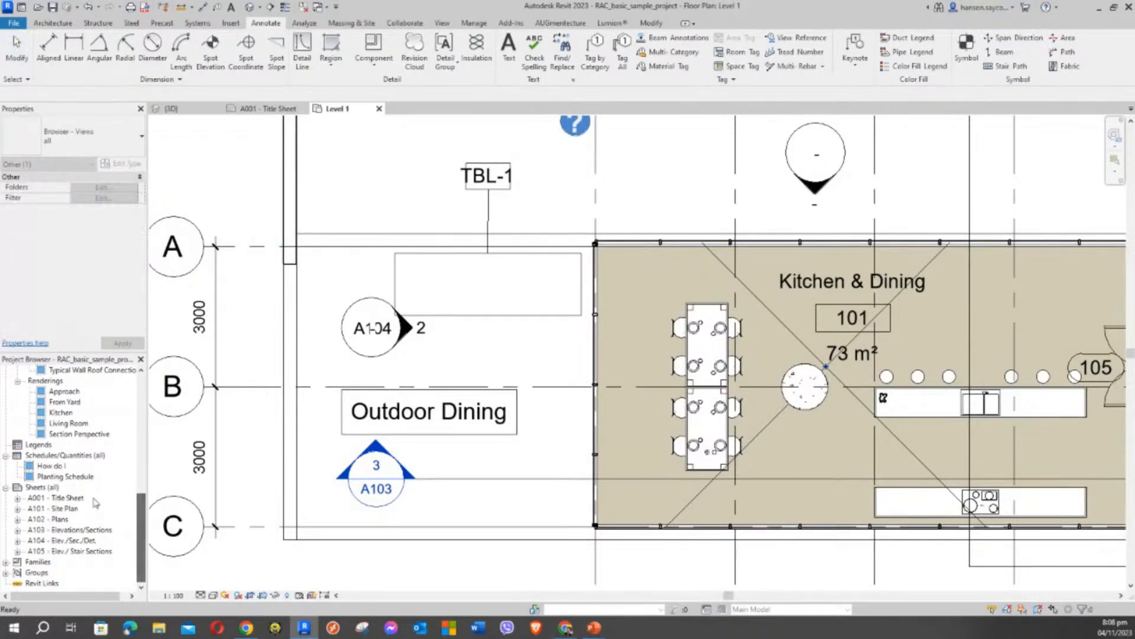
pyautogui.click(52, 456)
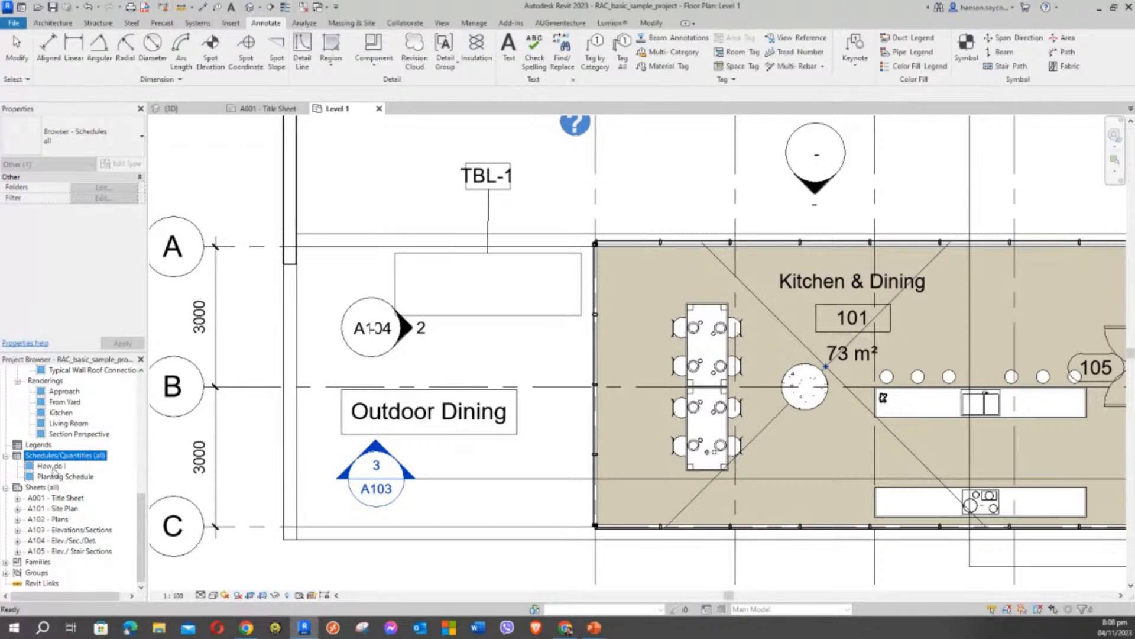
pyautogui.doubleClick(51, 466)
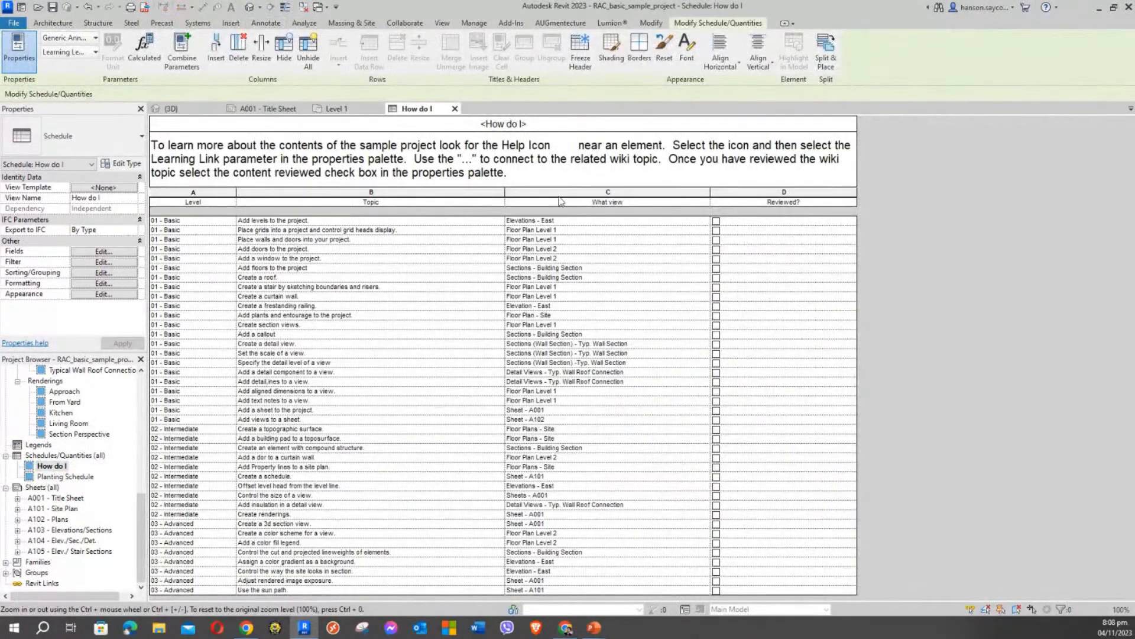
pyautogui.doubleClick(59, 477)
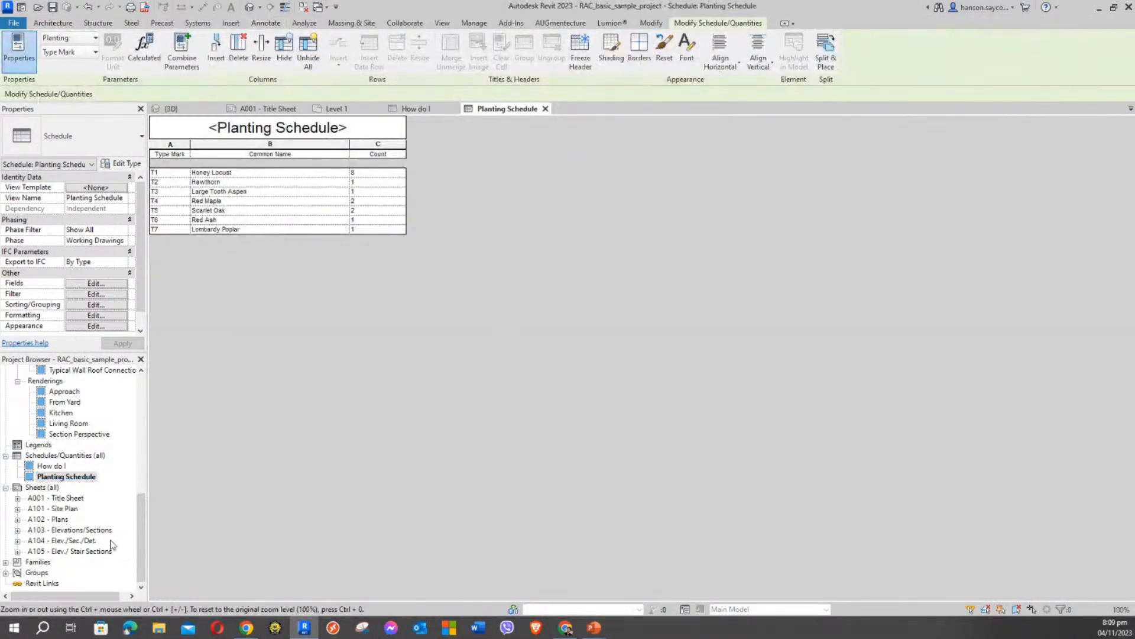
pyautogui.click(99, 457)
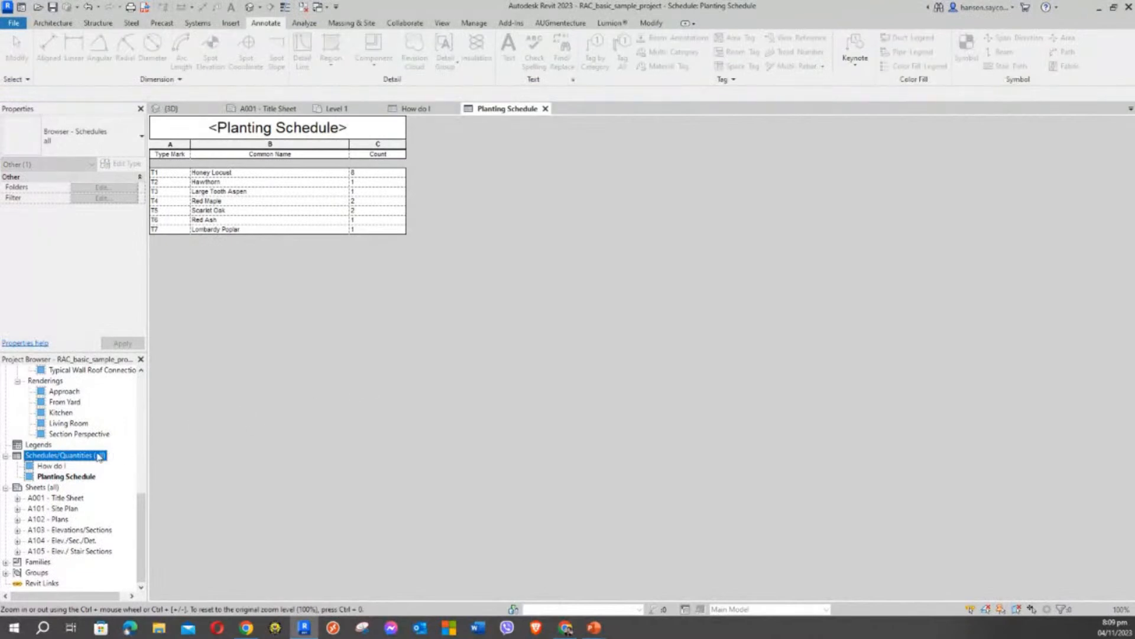
pyautogui.doubleClick(76, 457)
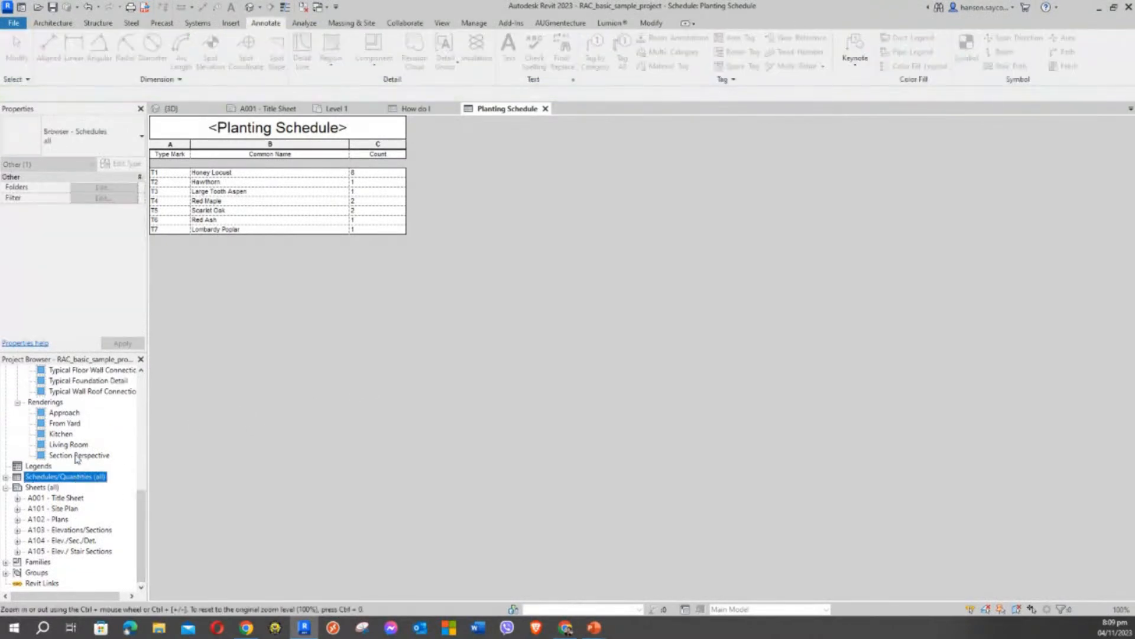
pyautogui.click(77, 456)
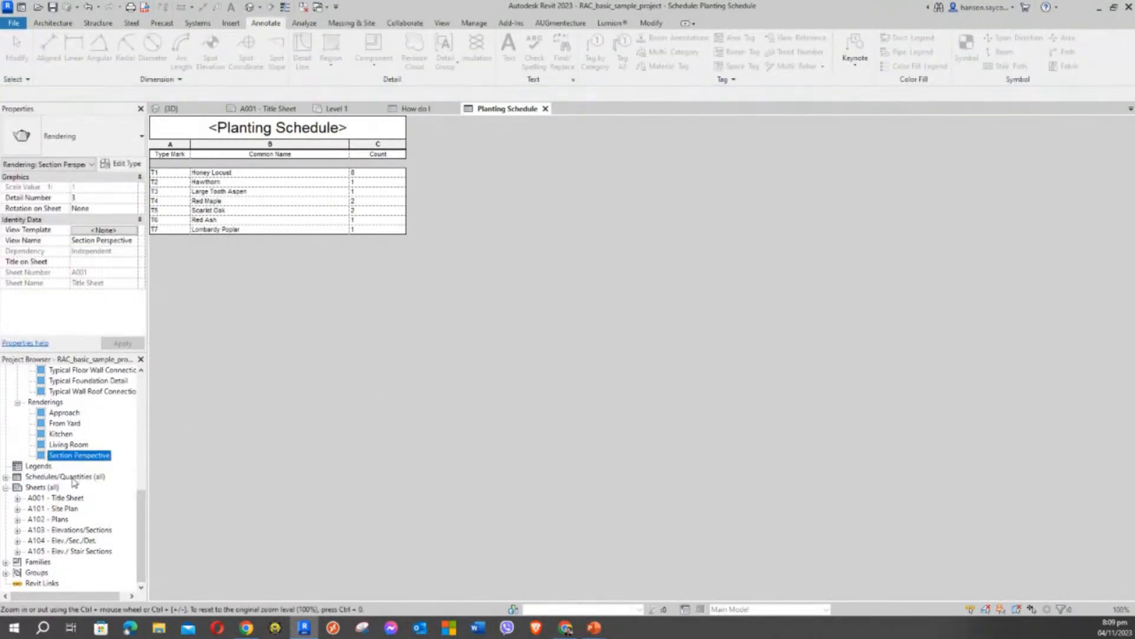
pyautogui.doubleClick(59, 477)
pyautogui.click(432, 284)
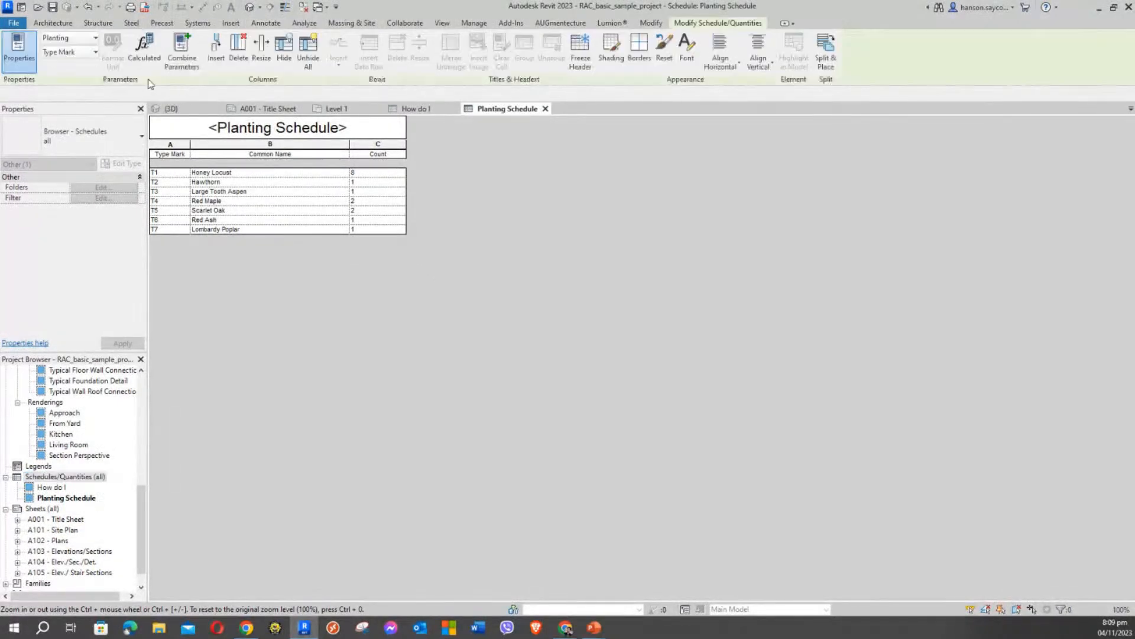
# Start a new Schedule/Quantities view for the project.
pyautogui.click(55, 23)
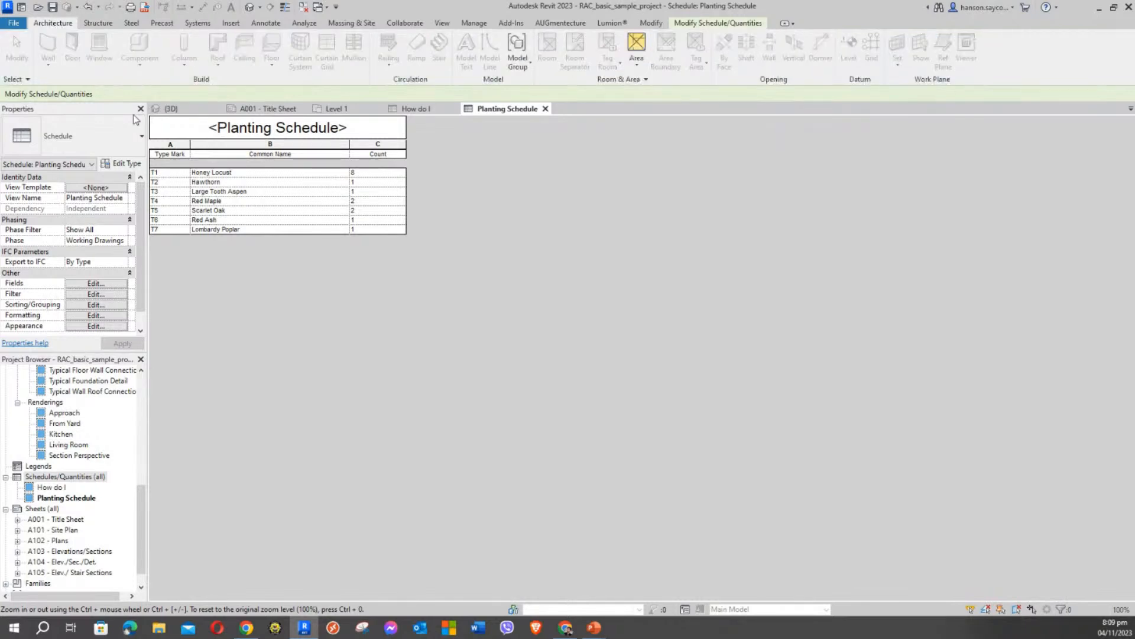
pyautogui.click(443, 24)
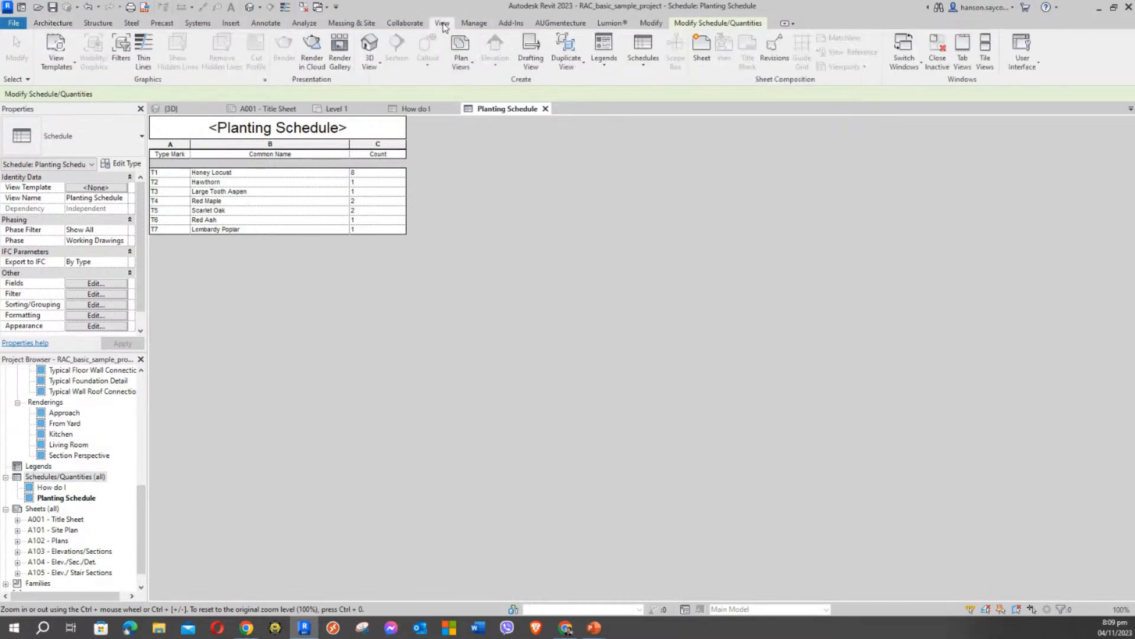
pyautogui.click(646, 65)
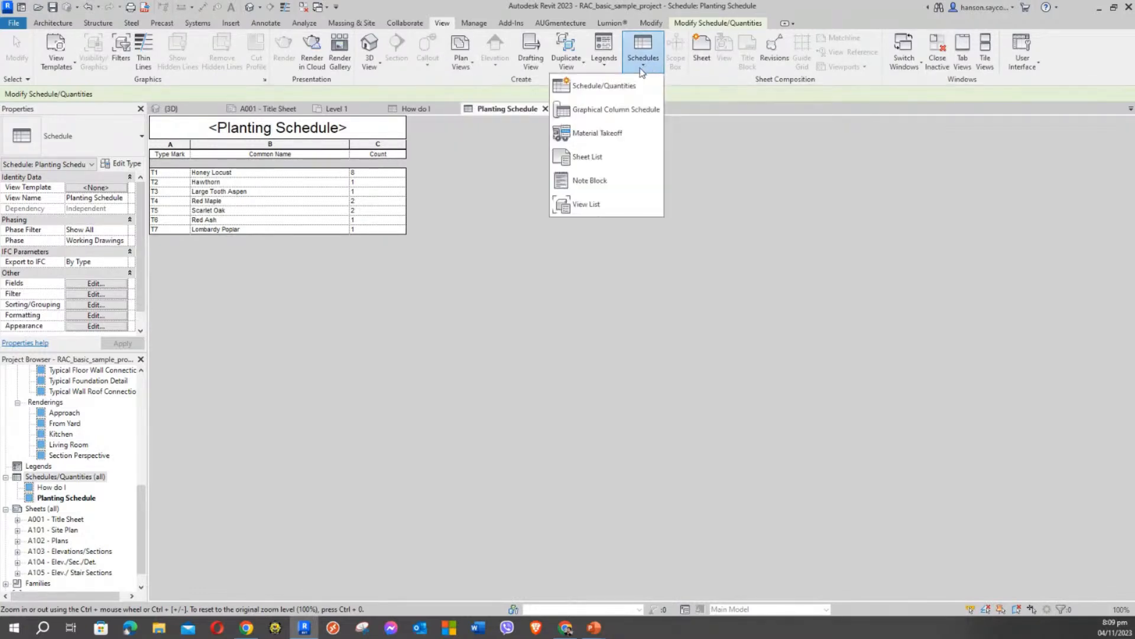
pyautogui.click(586, 88)
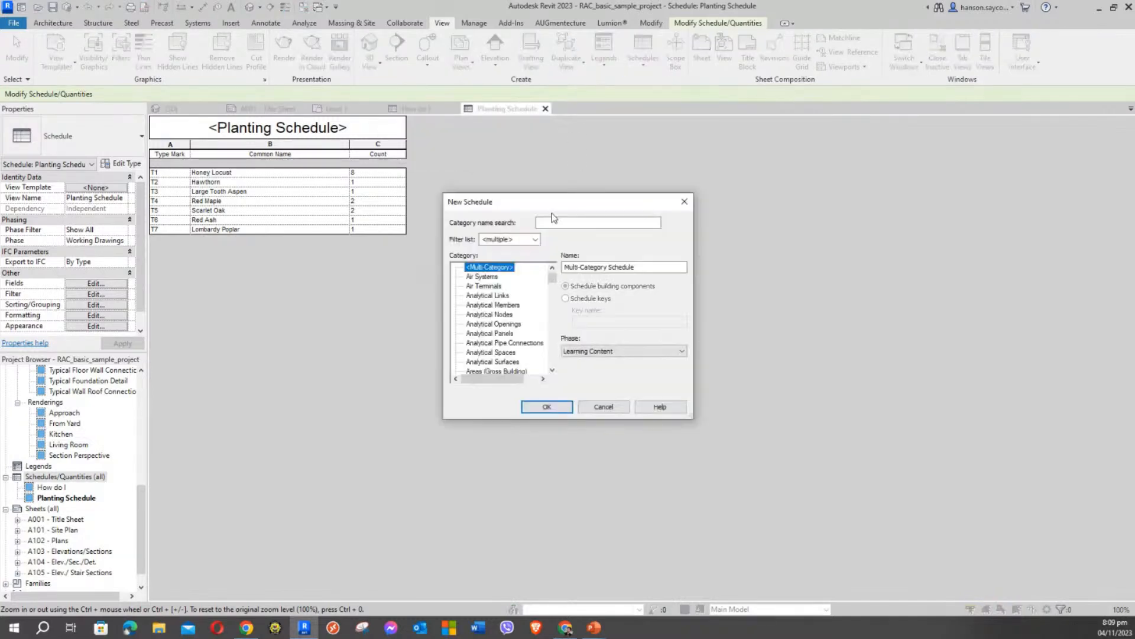
pyautogui.moveTo(504, 199); pyautogui.dragTo(411, 115)
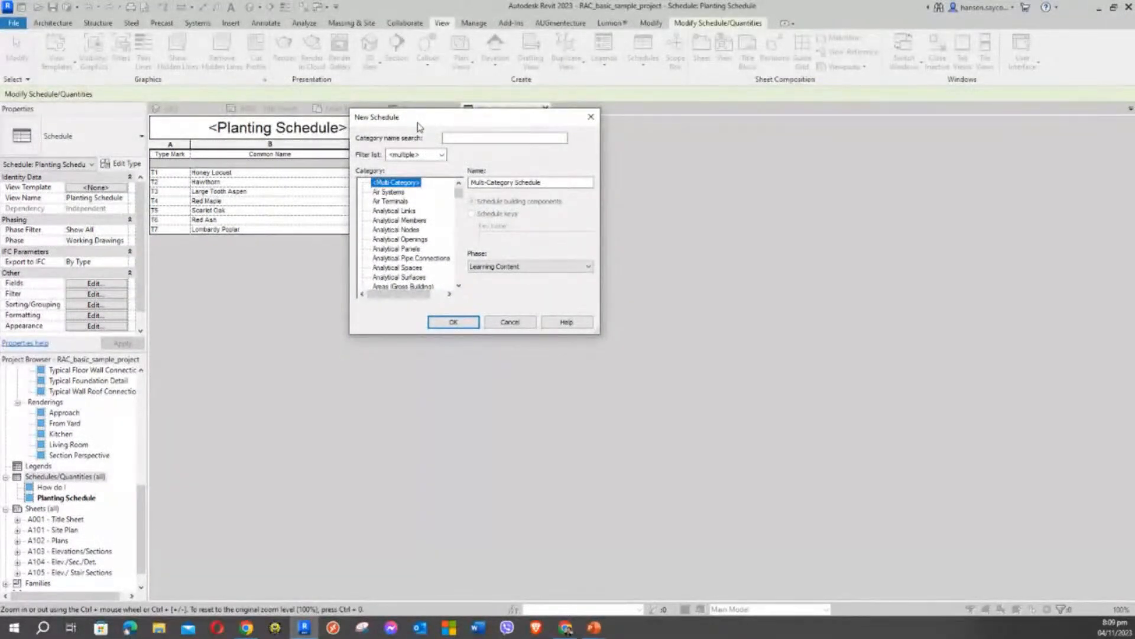
# Choose Generic Models as the new schedule's category and create the schedule of building components.
pyautogui.click(395, 249)
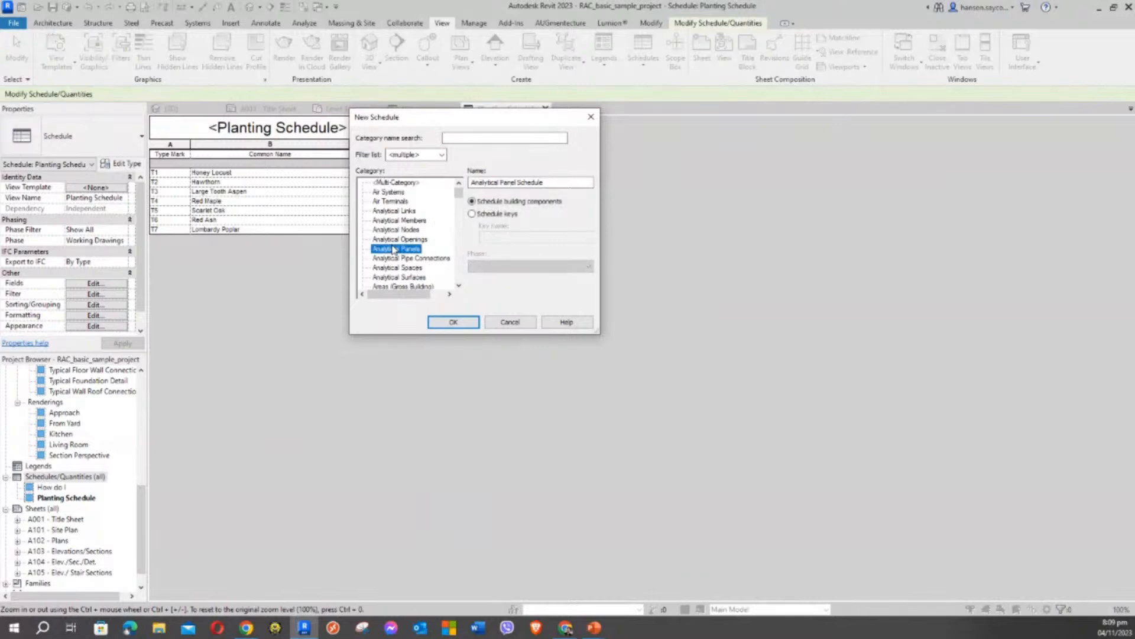
pyautogui.press('g')
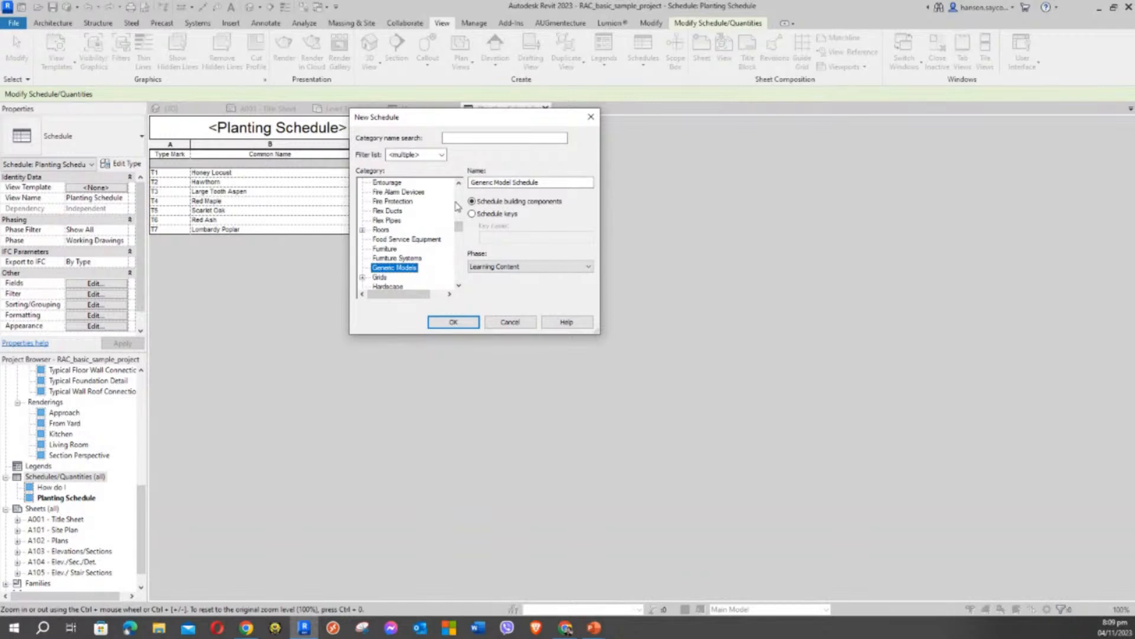
pyautogui.moveTo(464, 230); pyautogui.dragTo(465, 234)
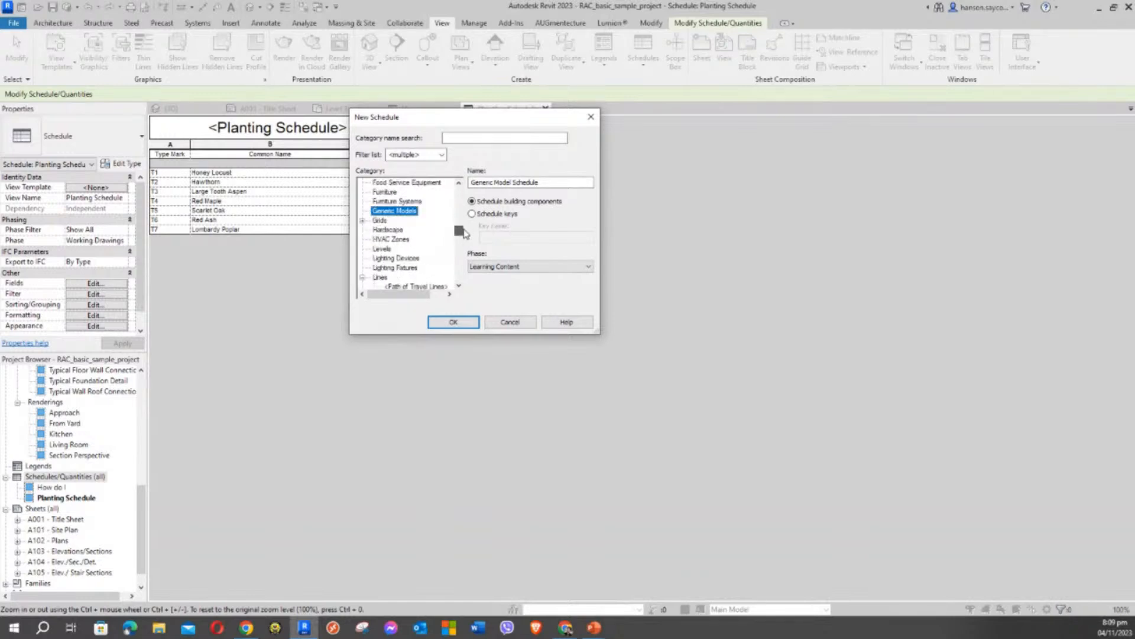
pyautogui.click(380, 221)
pyautogui.click(385, 212)
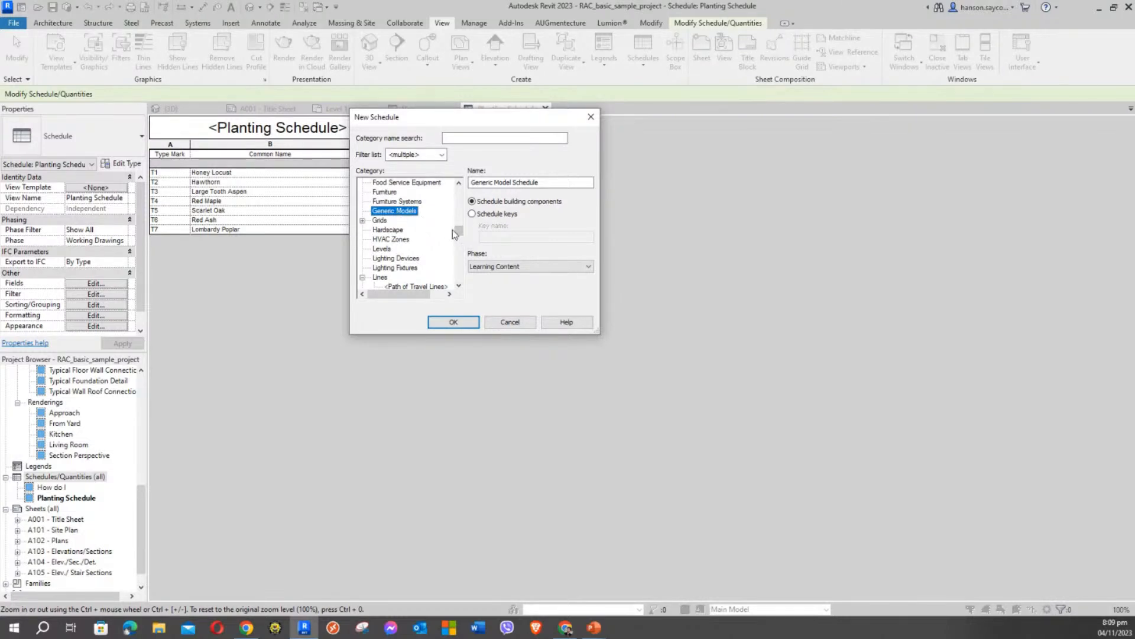
pyautogui.moveTo(461, 229); pyautogui.dragTo(460, 182)
pyautogui.click(403, 185)
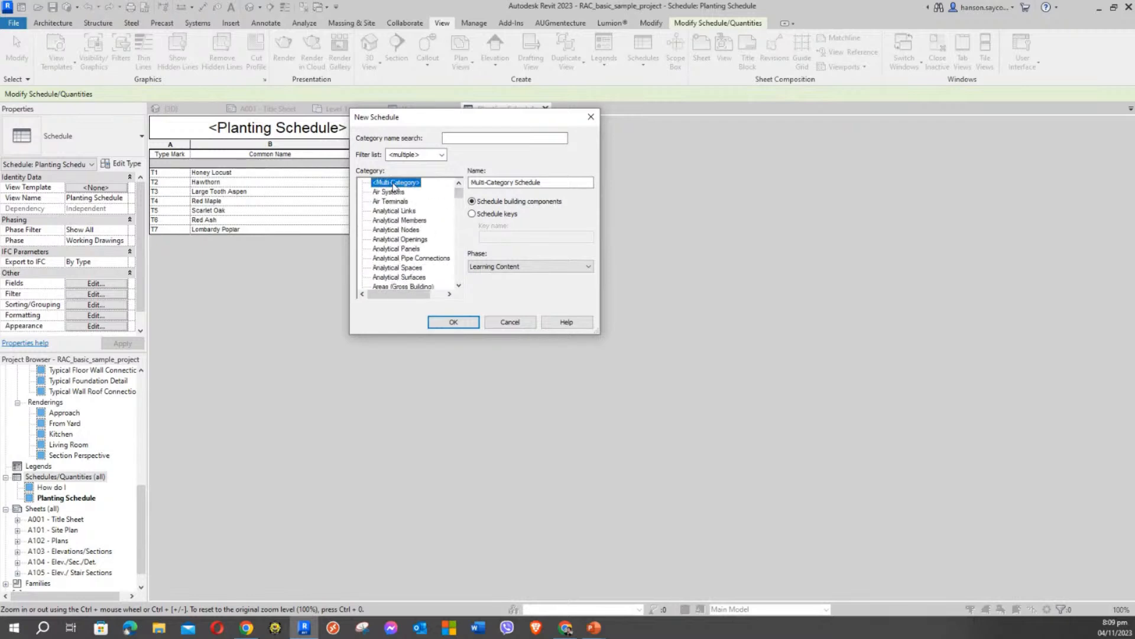
pyautogui.click(395, 204)
pyautogui.press('g')
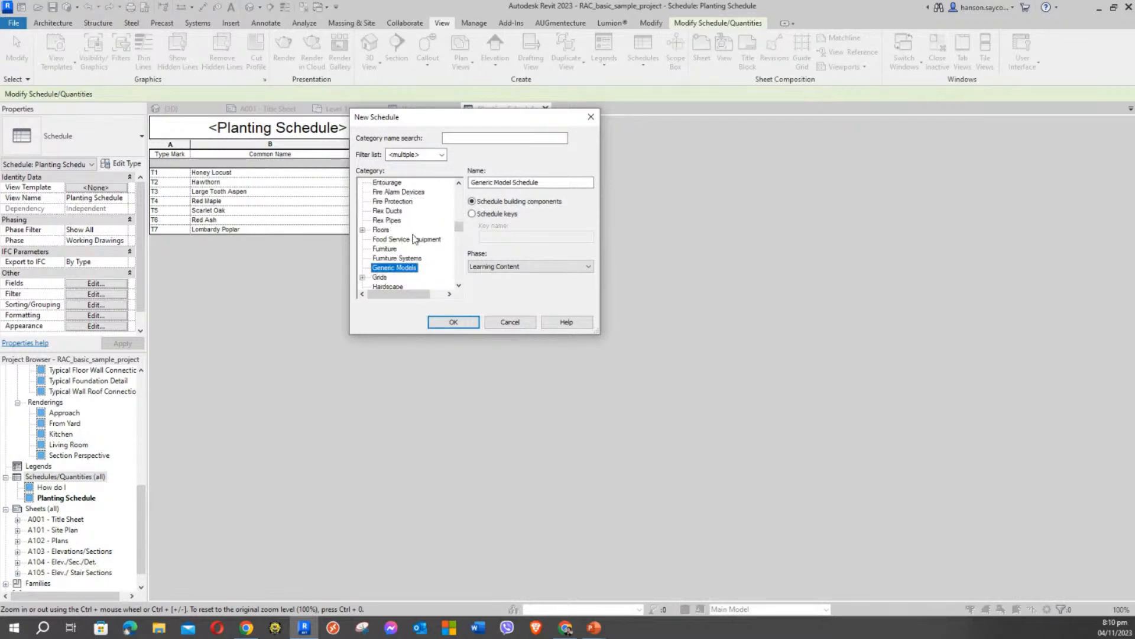
pyautogui.scroll(-1, 358, 233)
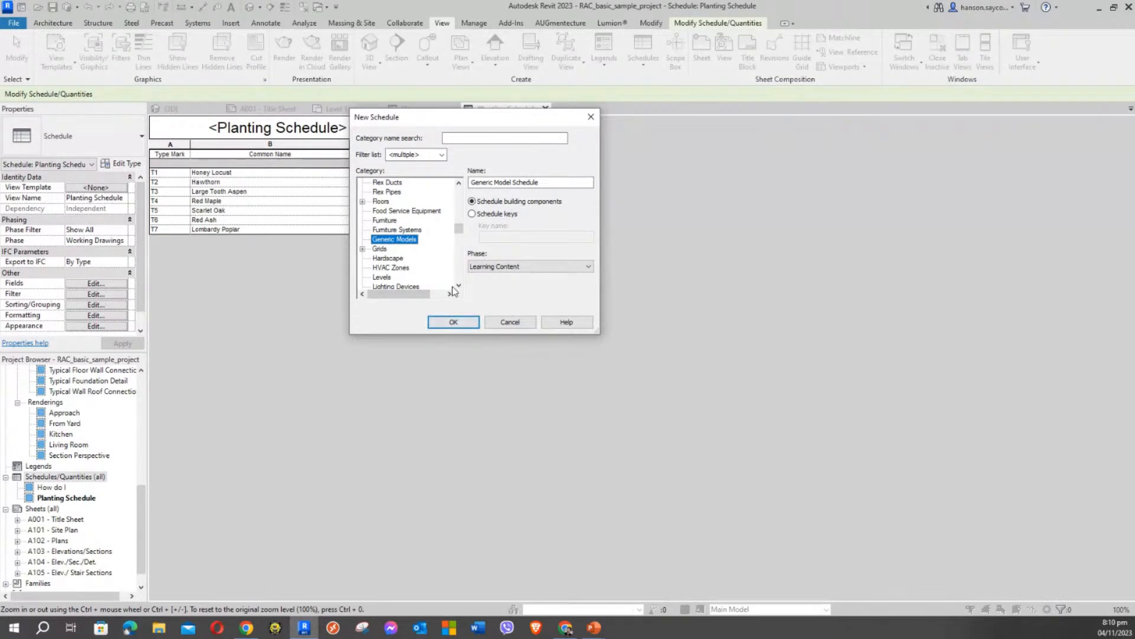
pyautogui.click(453, 324)
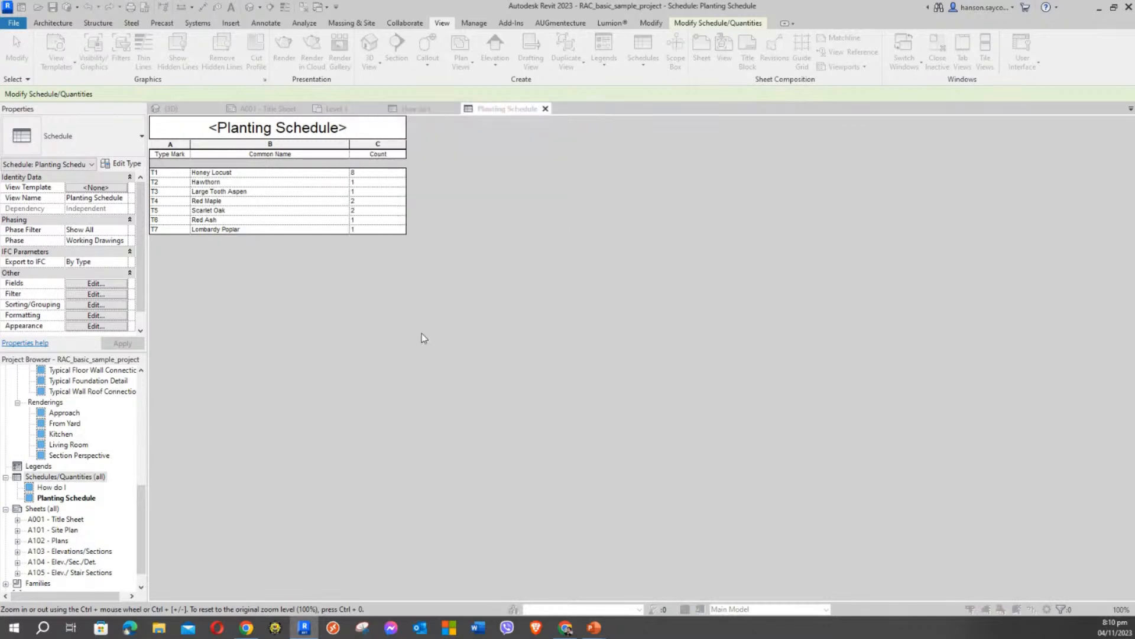
# Add the Comments, Cost, Description and Family fields to the generic model schedule, in that order.
pyautogui.moveTo(487, 142); pyautogui.dragTo(476, 190)
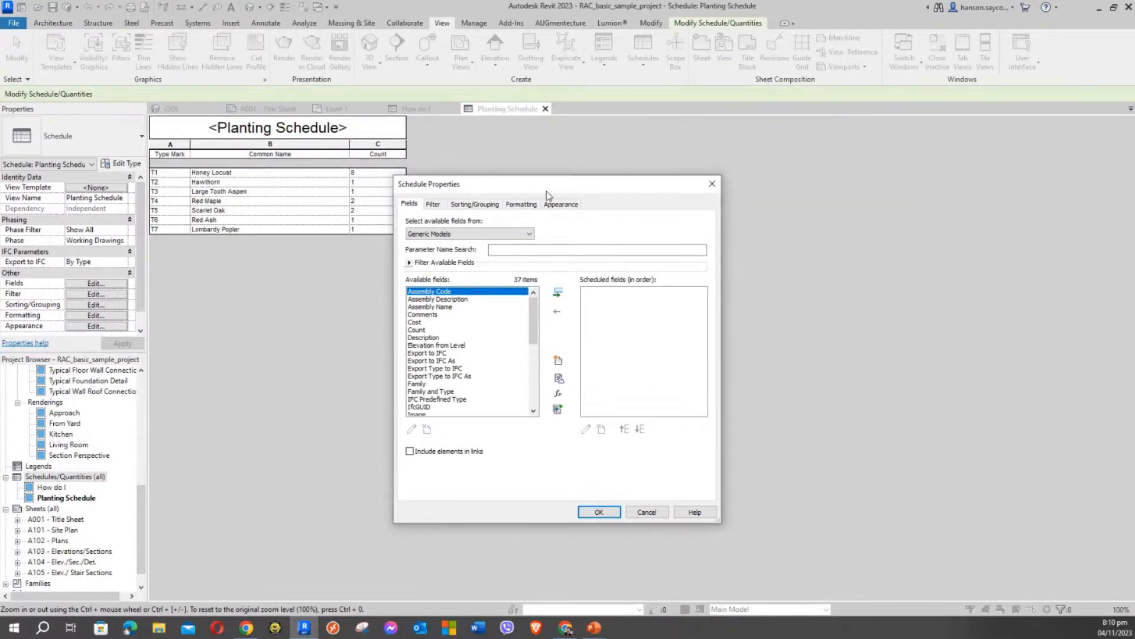
pyautogui.moveTo(523, 190); pyautogui.dragTo(392, 115)
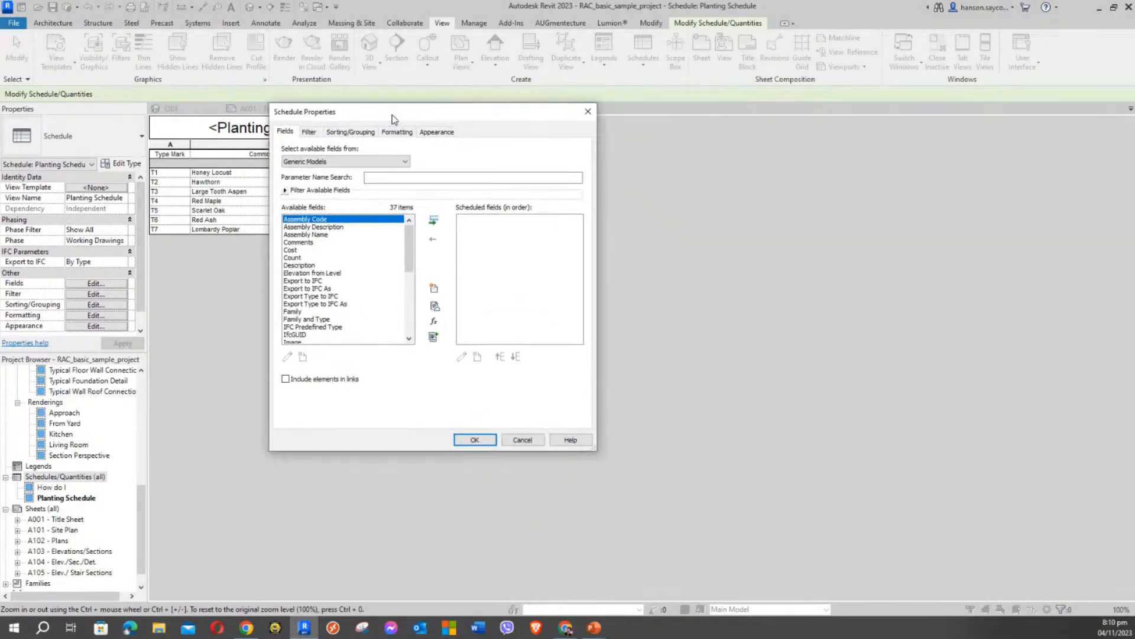
pyautogui.click(299, 242)
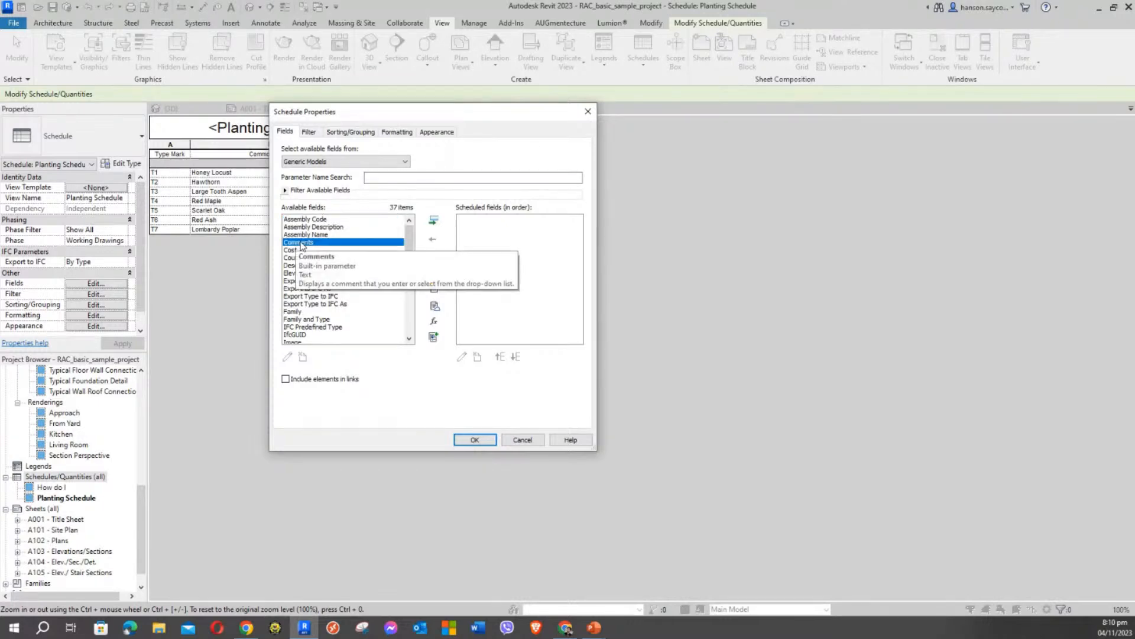
pyautogui.click(433, 220)
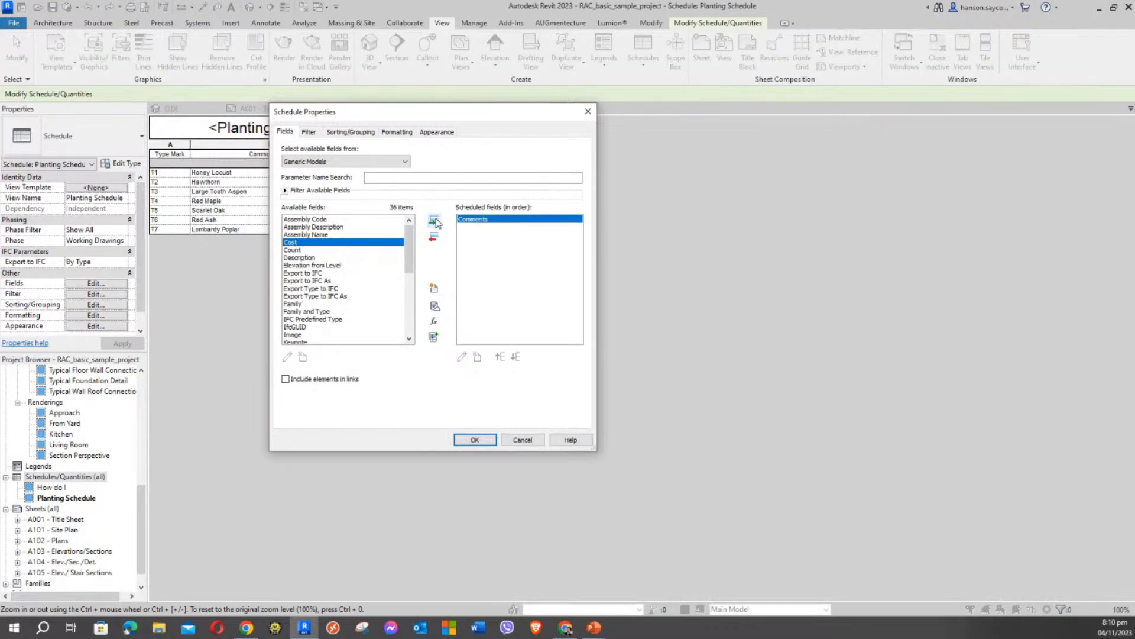
pyautogui.click(435, 222)
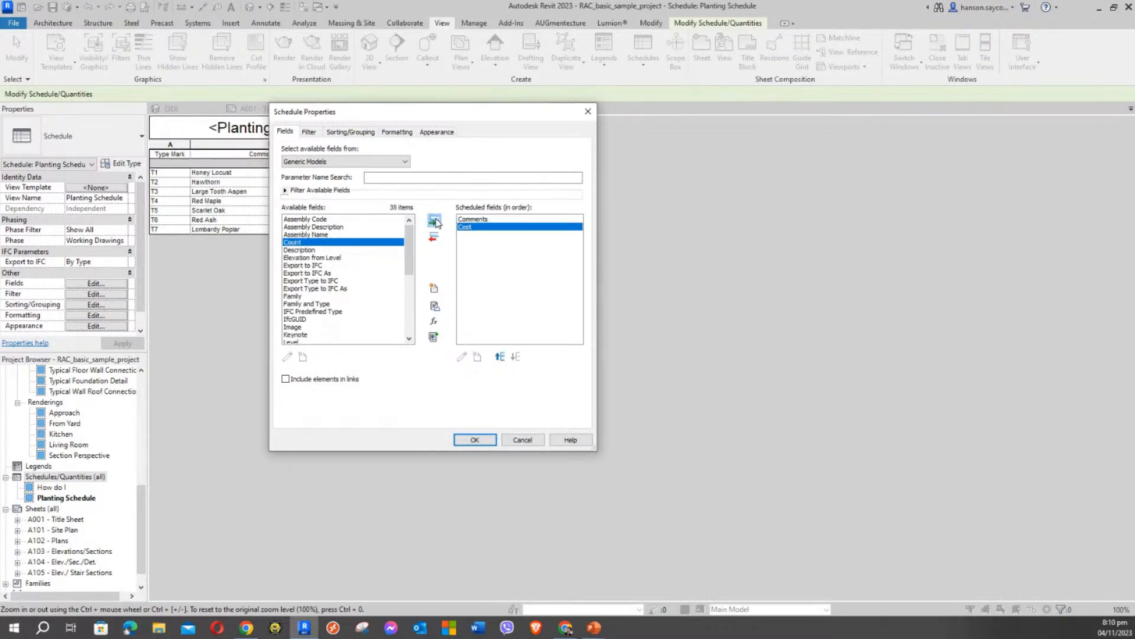
pyautogui.click(297, 250)
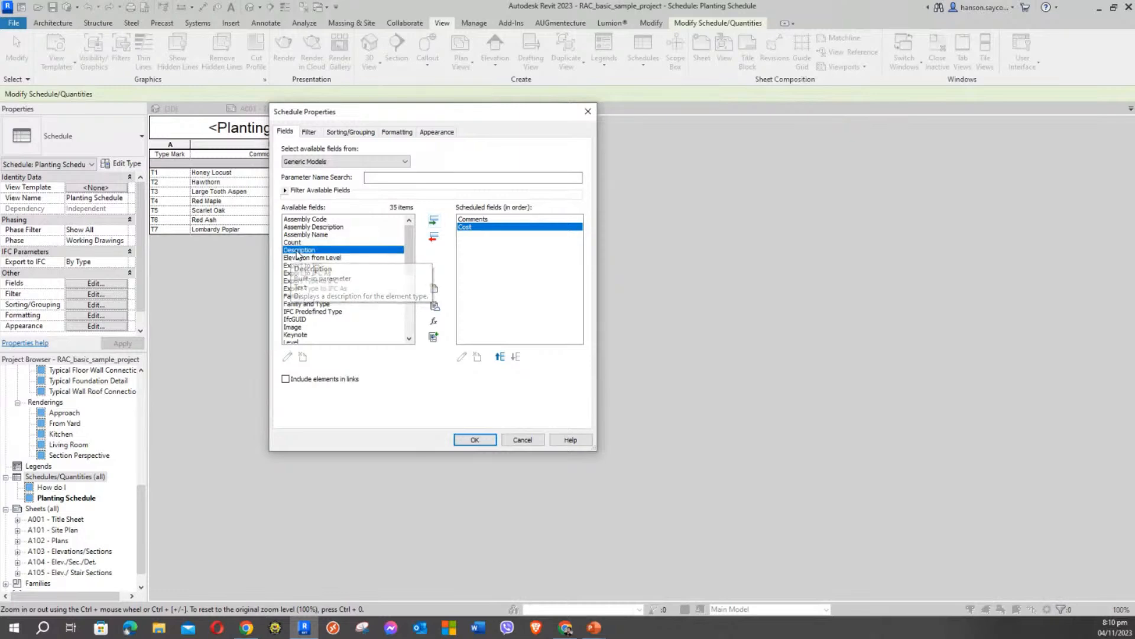
pyautogui.click(433, 221)
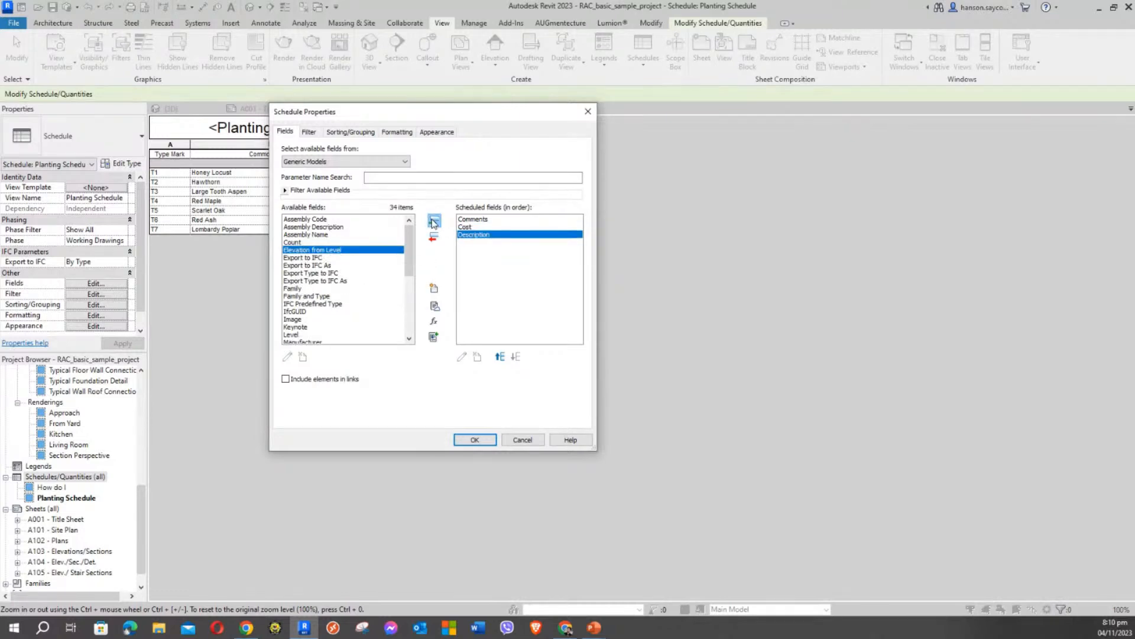
pyautogui.click(292, 289)
pyautogui.click(434, 221)
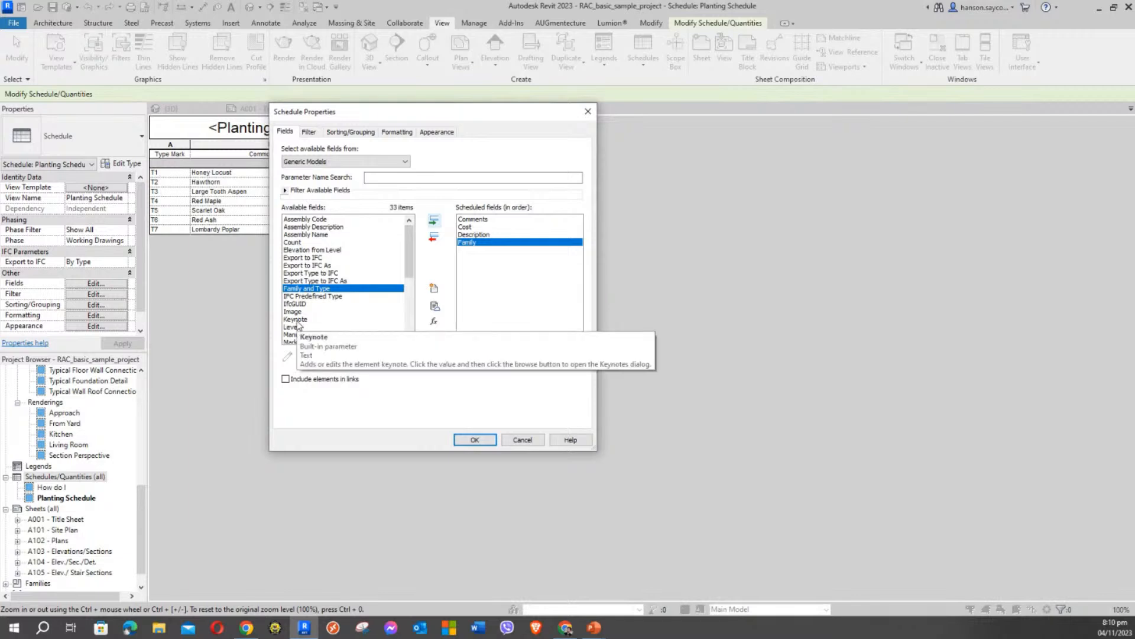
# Add the Type Comments and Type Mark fields after Family in the schedule's field list.
pyautogui.scroll(-1, 305, 323)
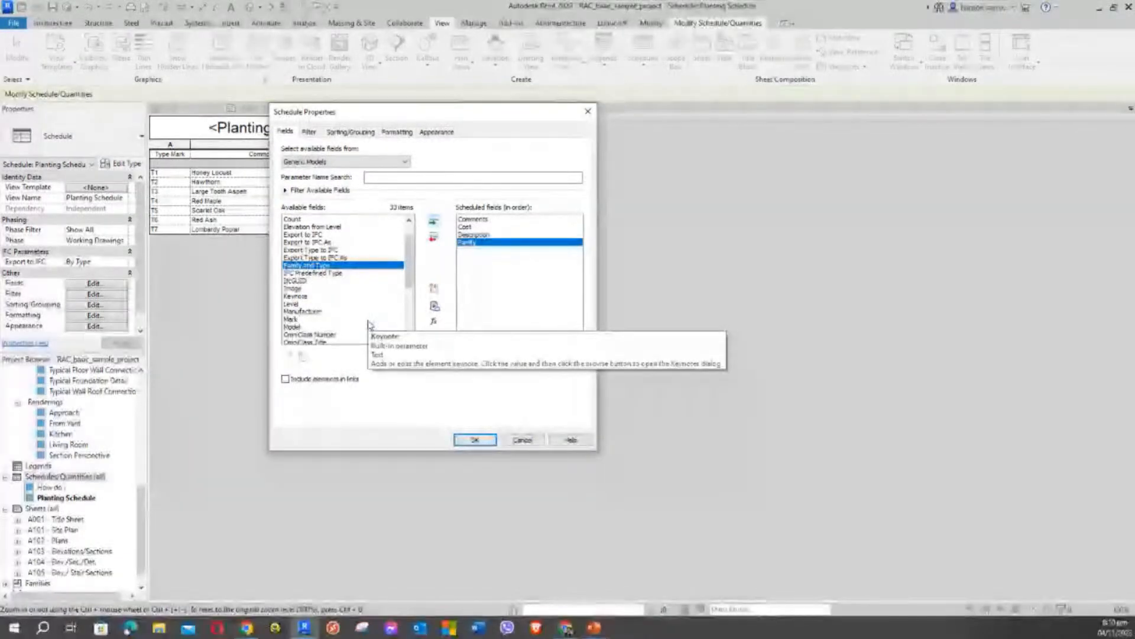
pyautogui.scroll(-1, 356, 313)
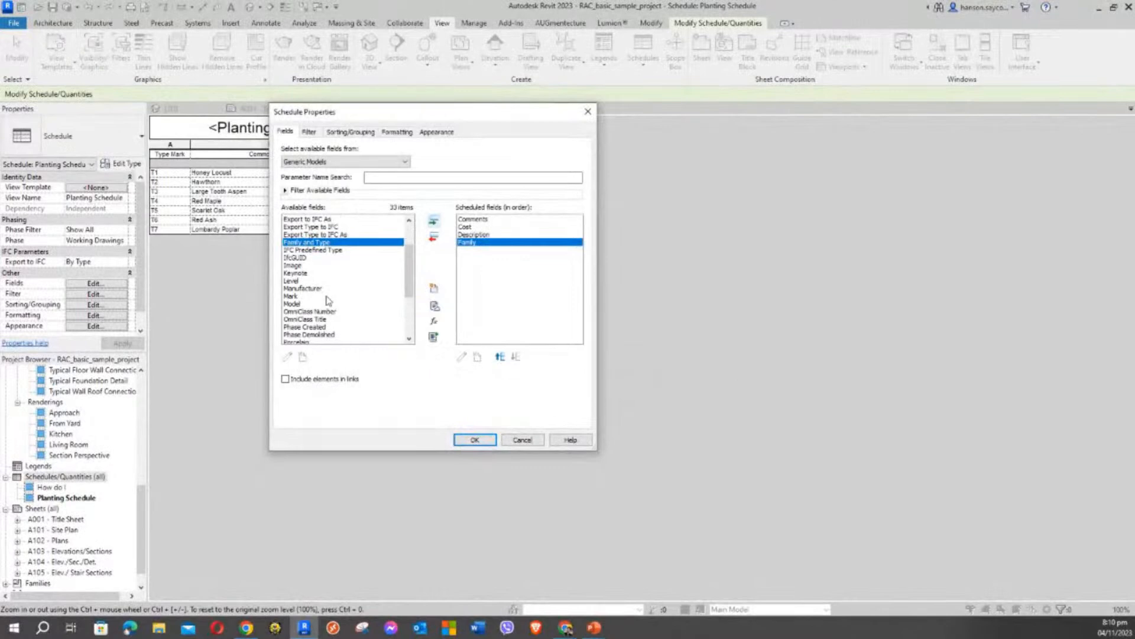
pyautogui.click(355, 296)
pyautogui.scroll(-3, 356, 299)
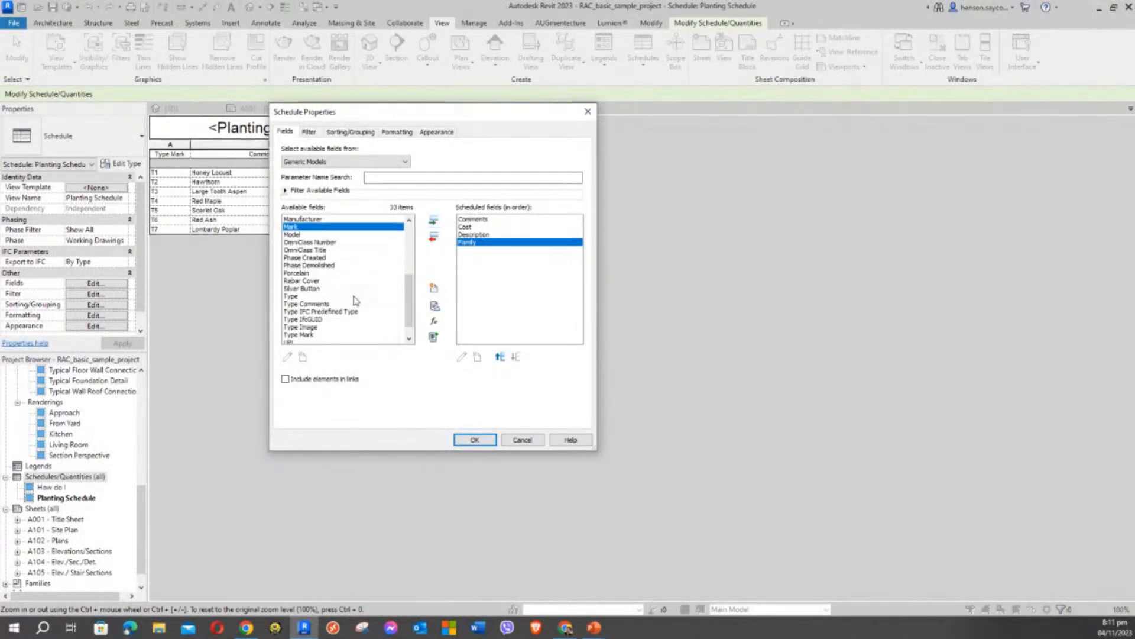
pyautogui.click(304, 304)
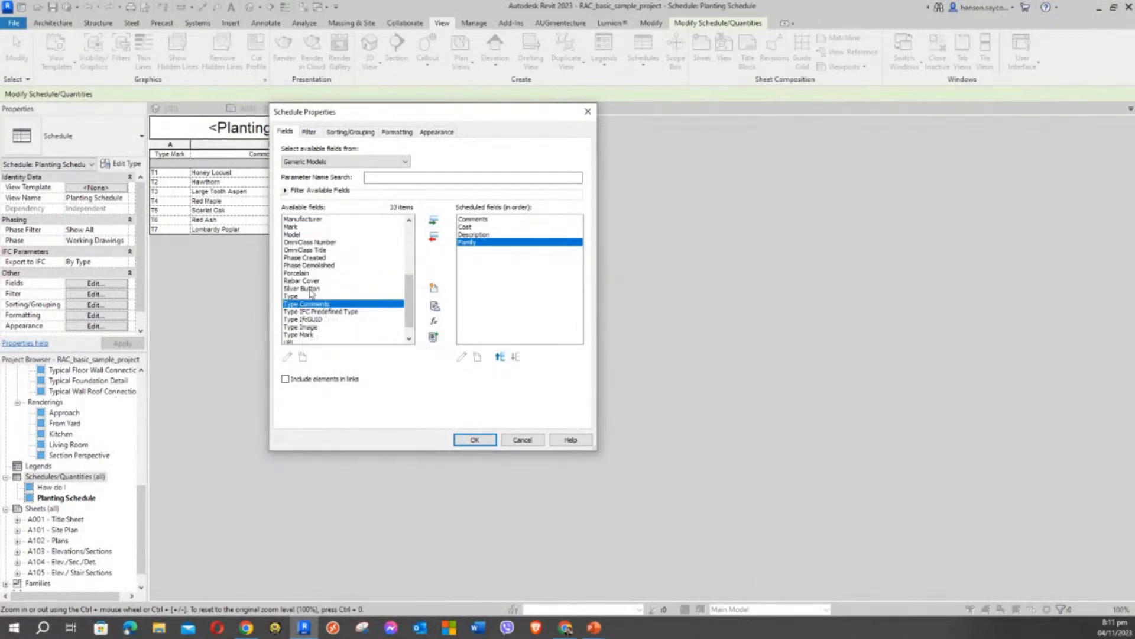
pyautogui.click(433, 220)
pyautogui.click(304, 327)
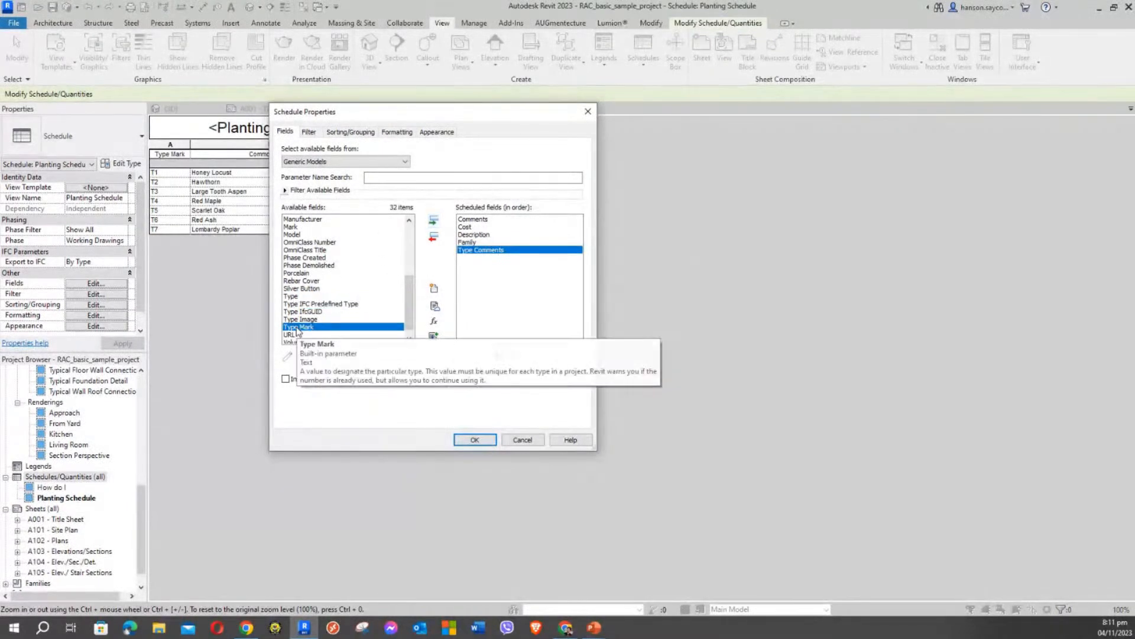
pyautogui.click(433, 221)
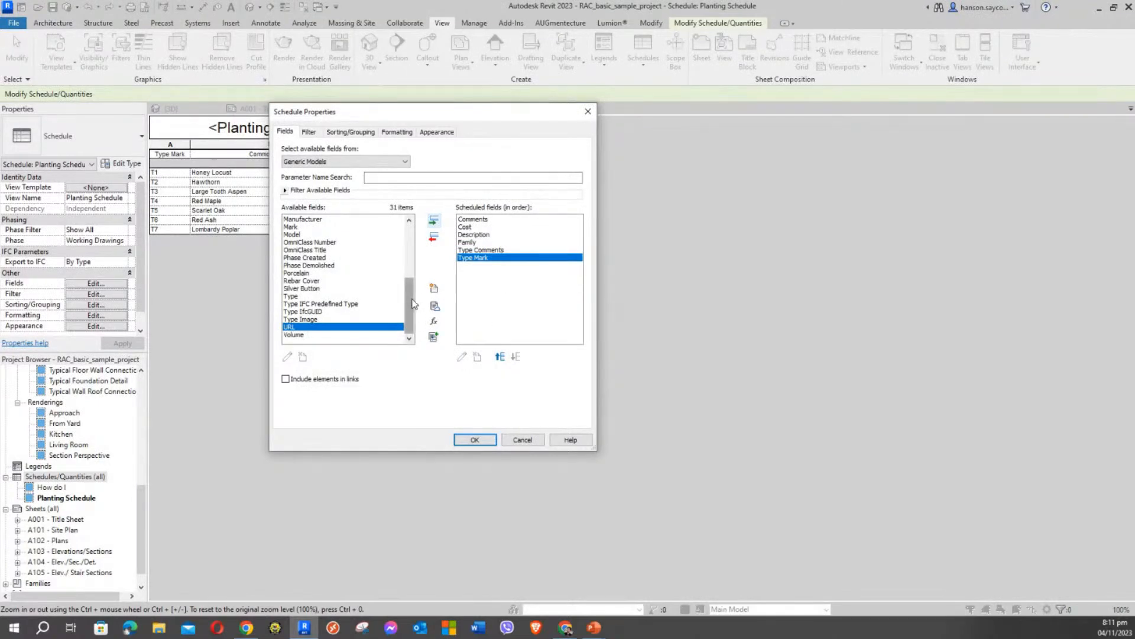
# Look through the remaining available fields and add Count after Type Mark in the schedule.
pyautogui.moveTo(412, 303); pyautogui.dragTo(413, 266)
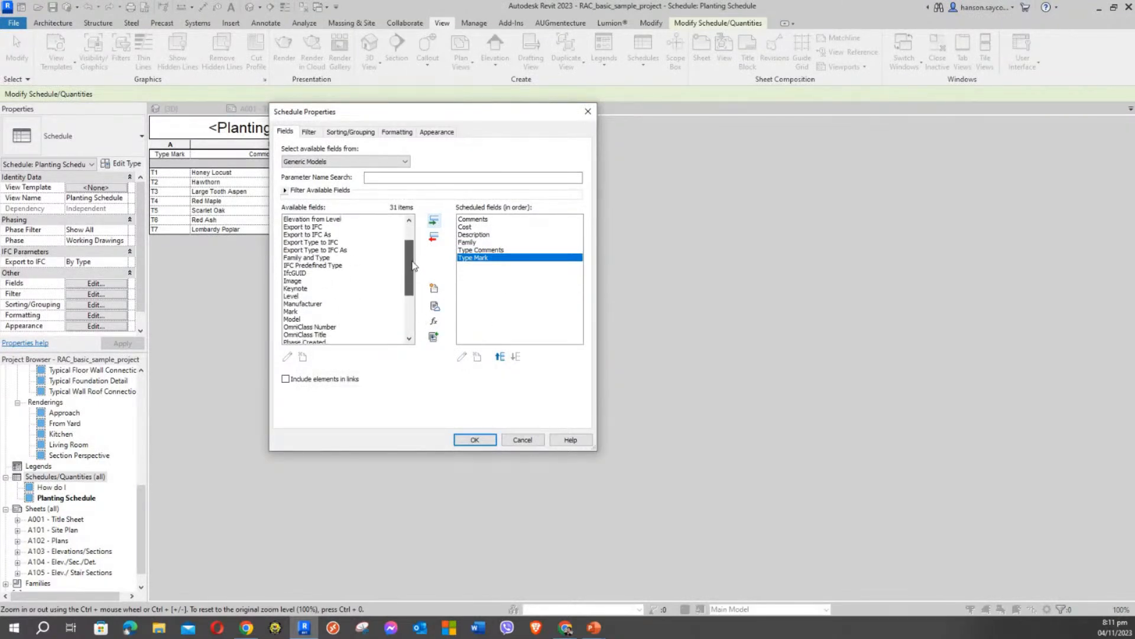
pyautogui.scroll(-4, 310, 329)
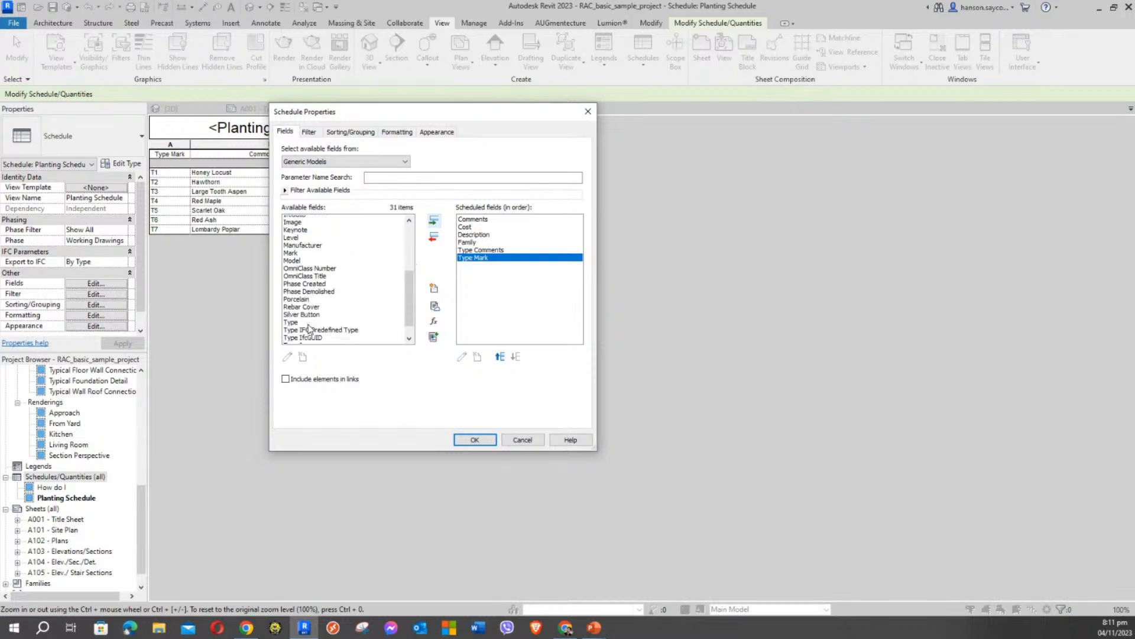
pyautogui.click(310, 327)
pyautogui.scroll(5, 320, 321)
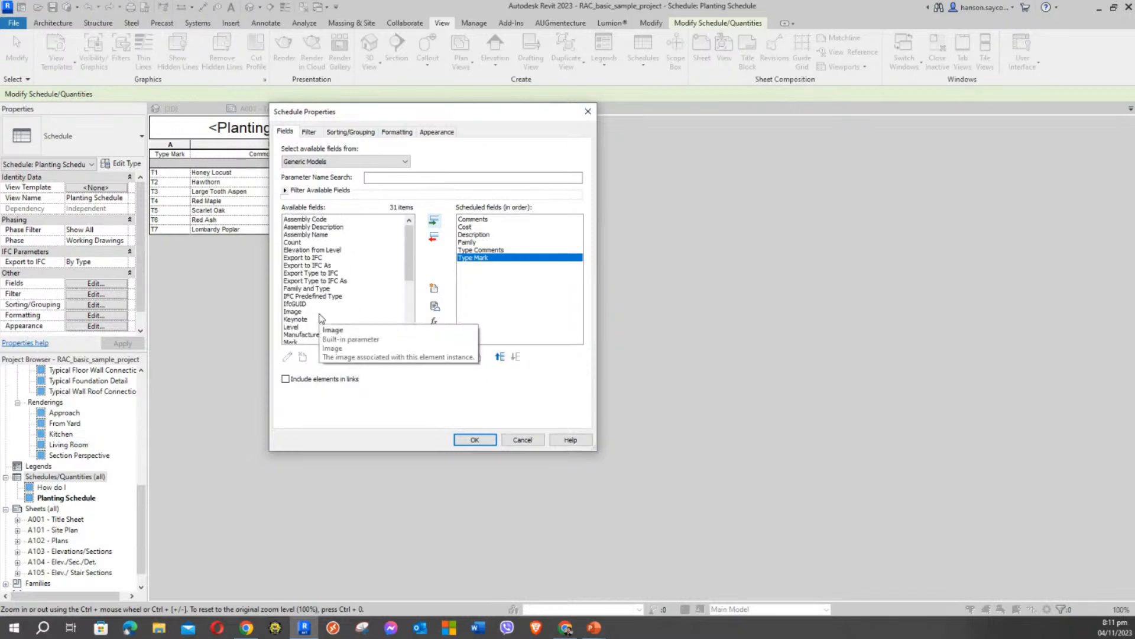
pyautogui.click(301, 250)
pyautogui.click(295, 326)
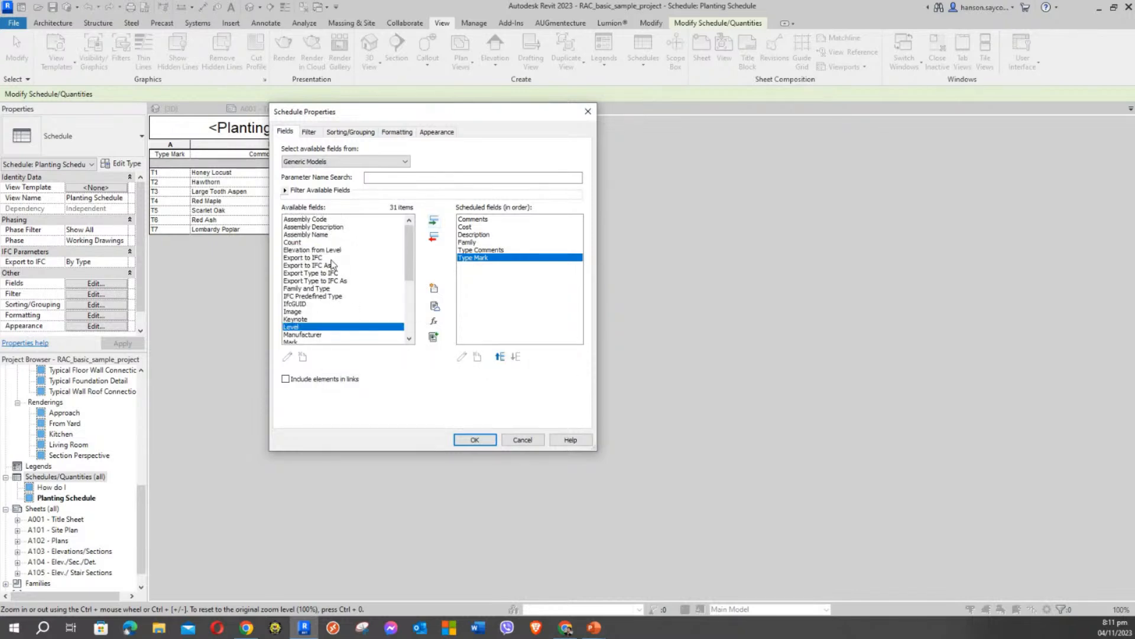
pyautogui.scroll(-3, 349, 266)
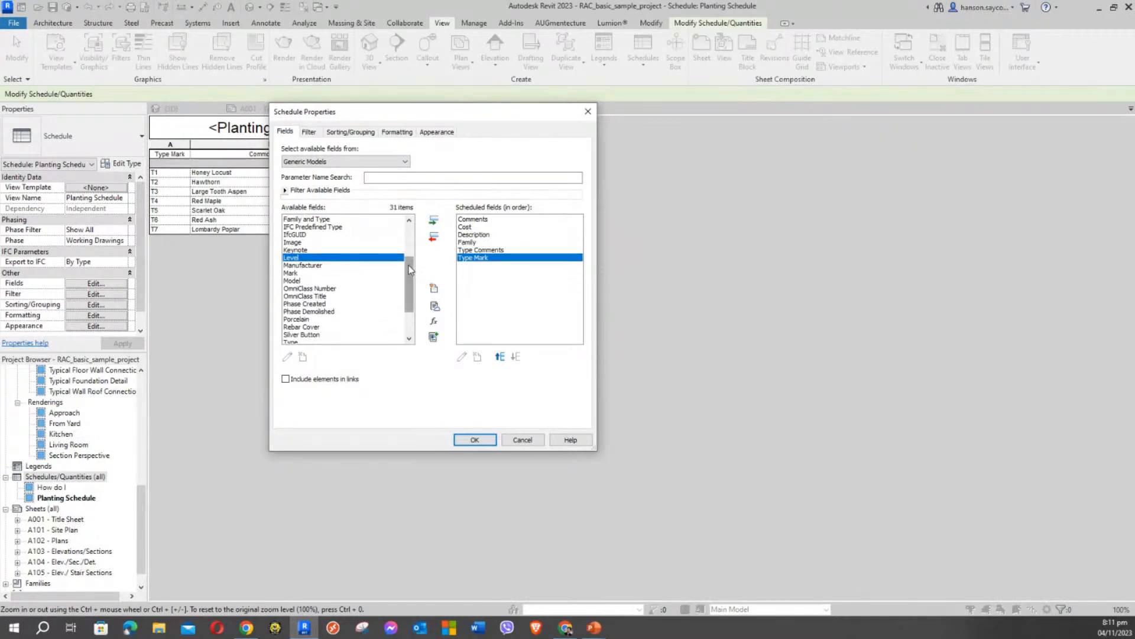
pyautogui.moveTo(408, 263); pyautogui.dragTo(407, 222)
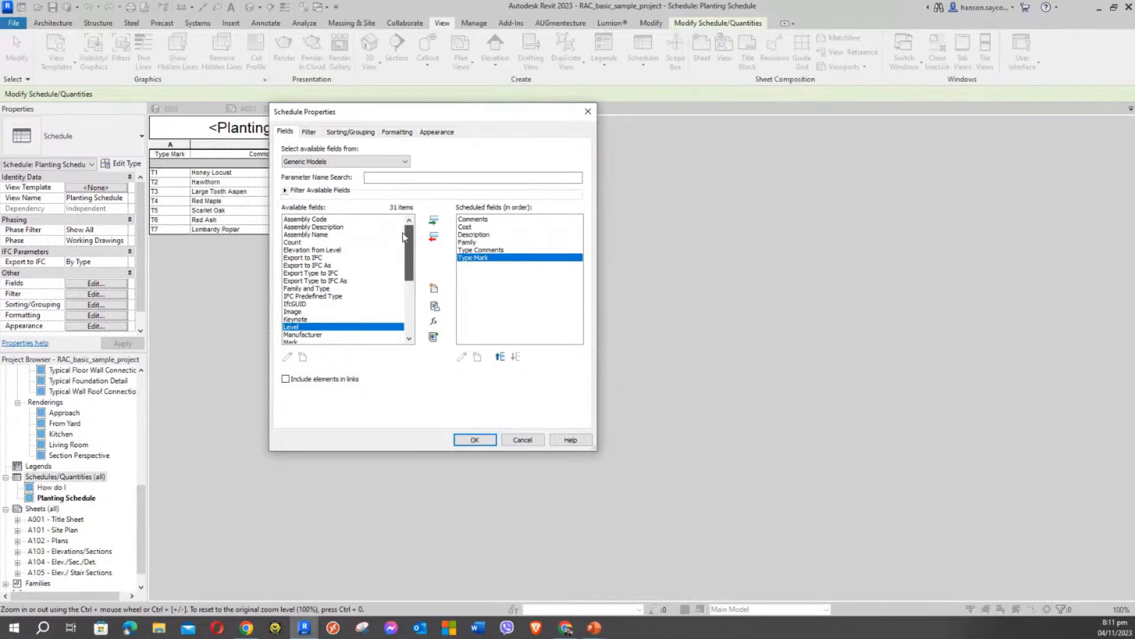
pyautogui.click(298, 242)
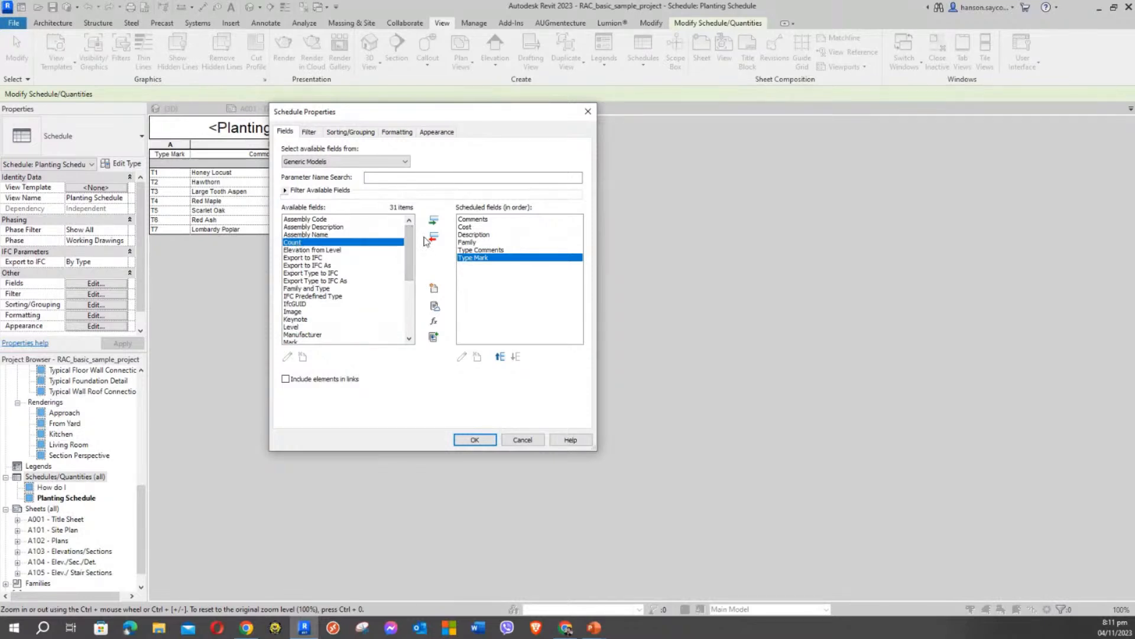
pyautogui.click(433, 221)
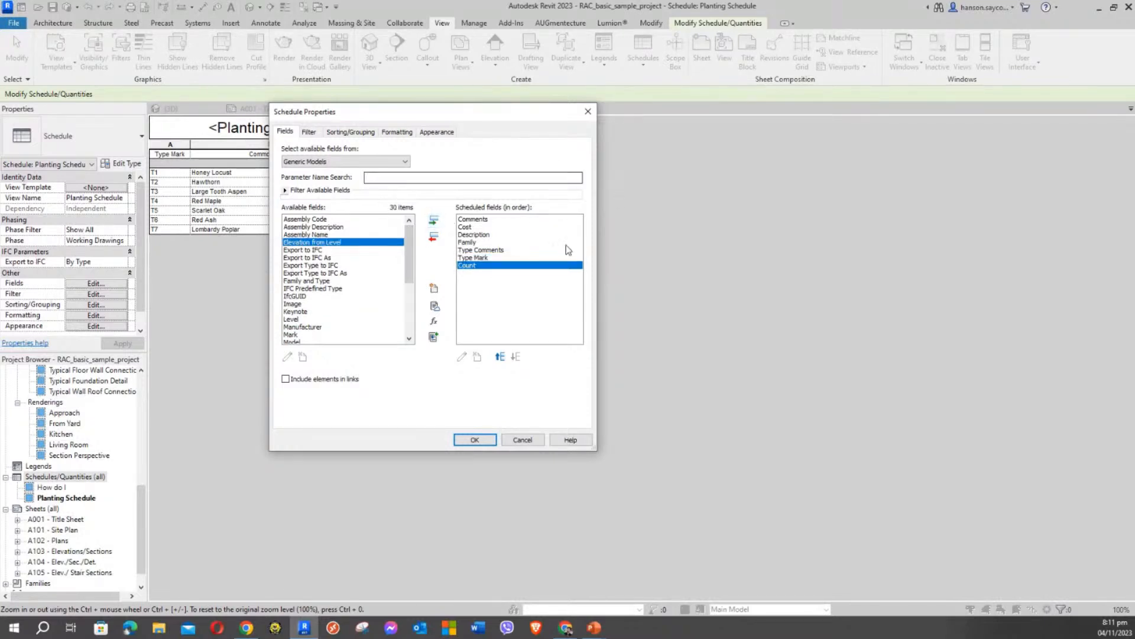
# Move the Family field to first place in the generic model schedule's field order.
pyautogui.moveTo(484, 113); pyautogui.dragTo(375, 76)
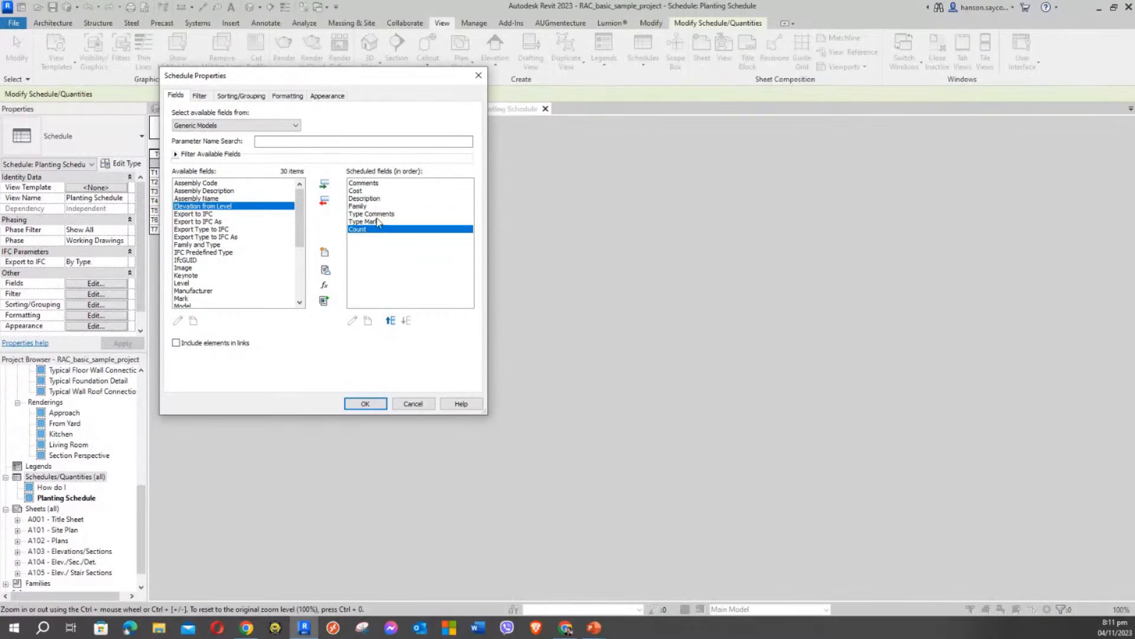
pyautogui.click(367, 206)
pyautogui.click(391, 321)
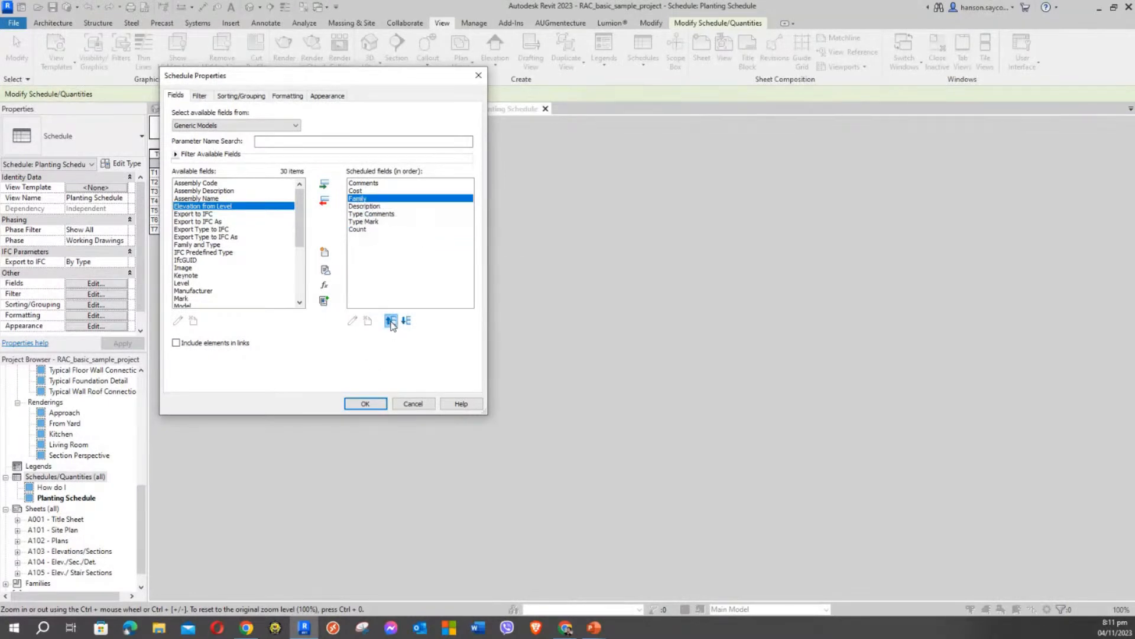
pyautogui.click(391, 321)
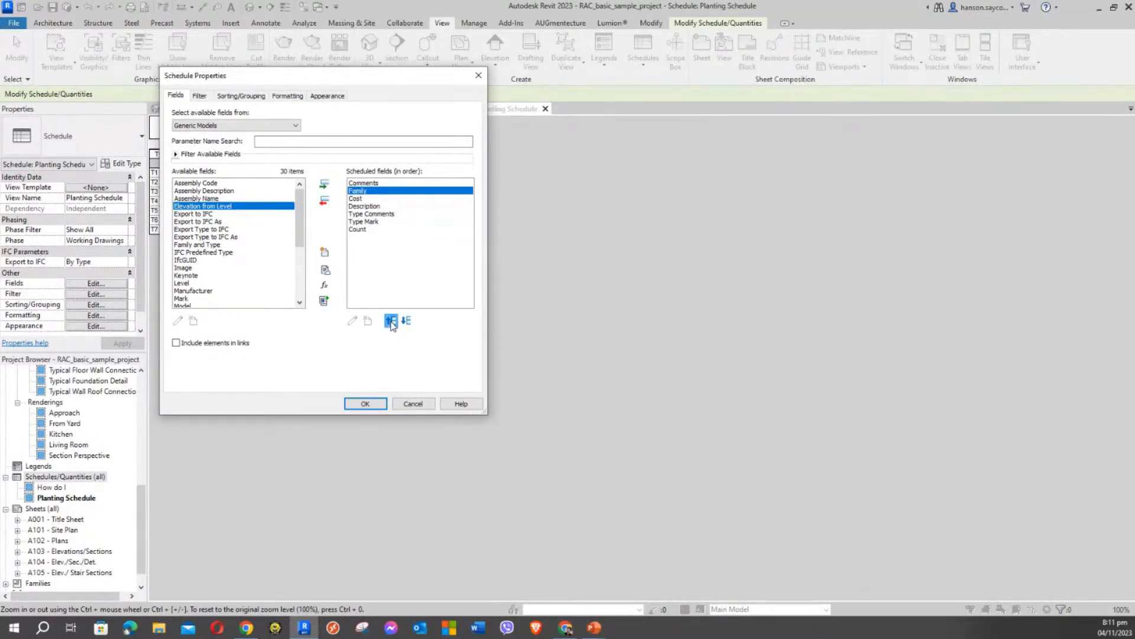
pyautogui.click(391, 321)
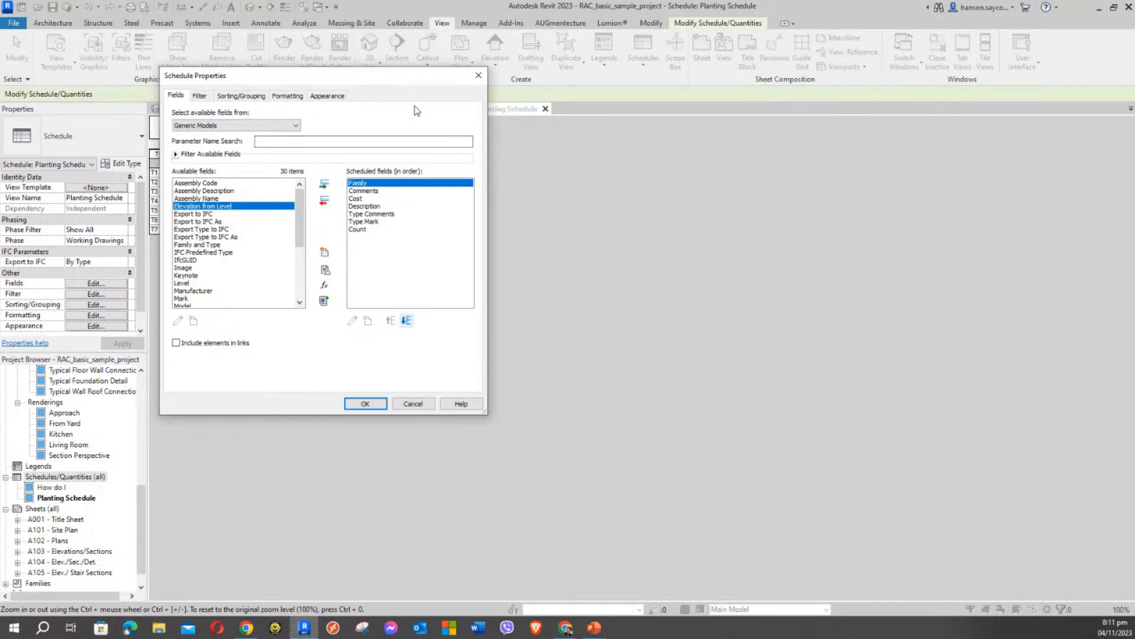
# Move the Cost field to the end of the scheduled fields, after Count.
pyautogui.moveTo(405, 76); pyautogui.dragTo(610, 188)
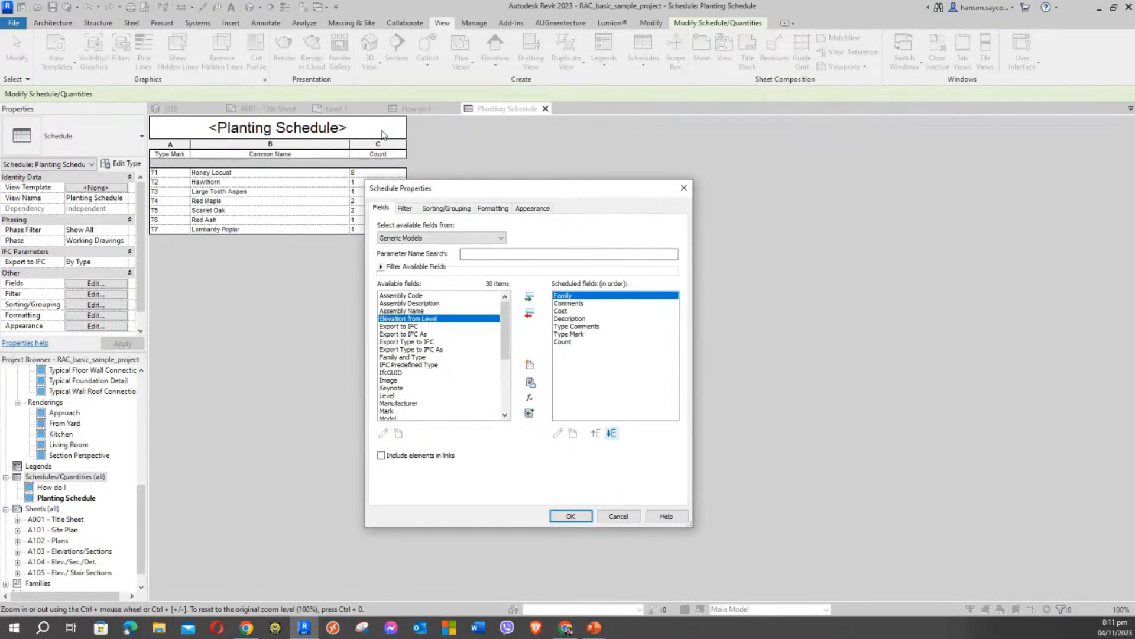
pyautogui.moveTo(493, 190); pyautogui.dragTo(517, 124)
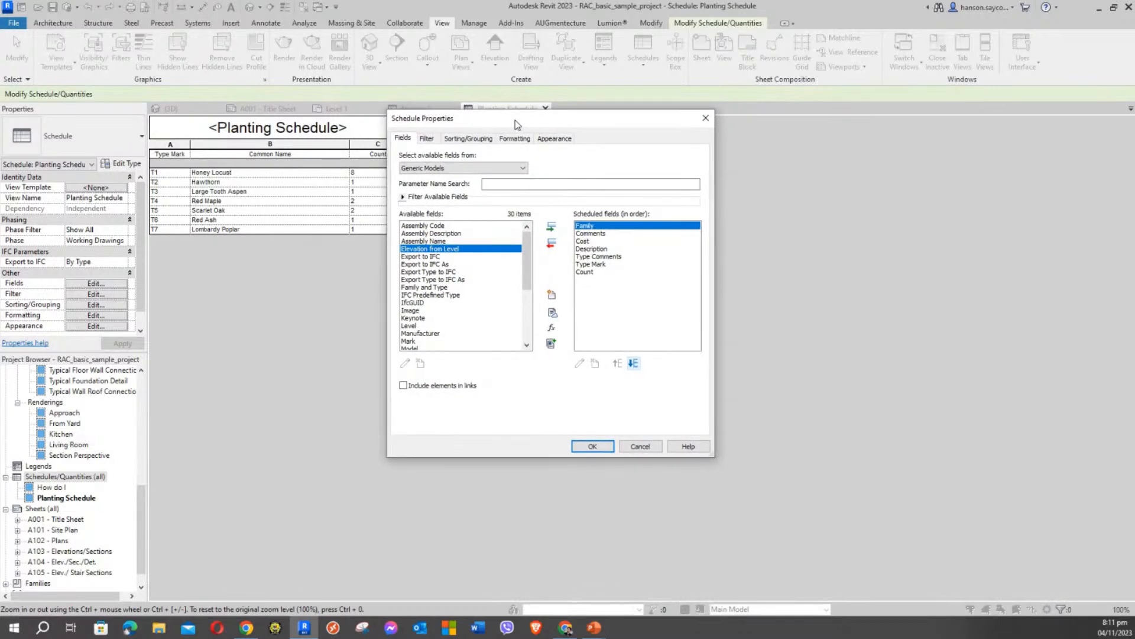
pyautogui.click(591, 240)
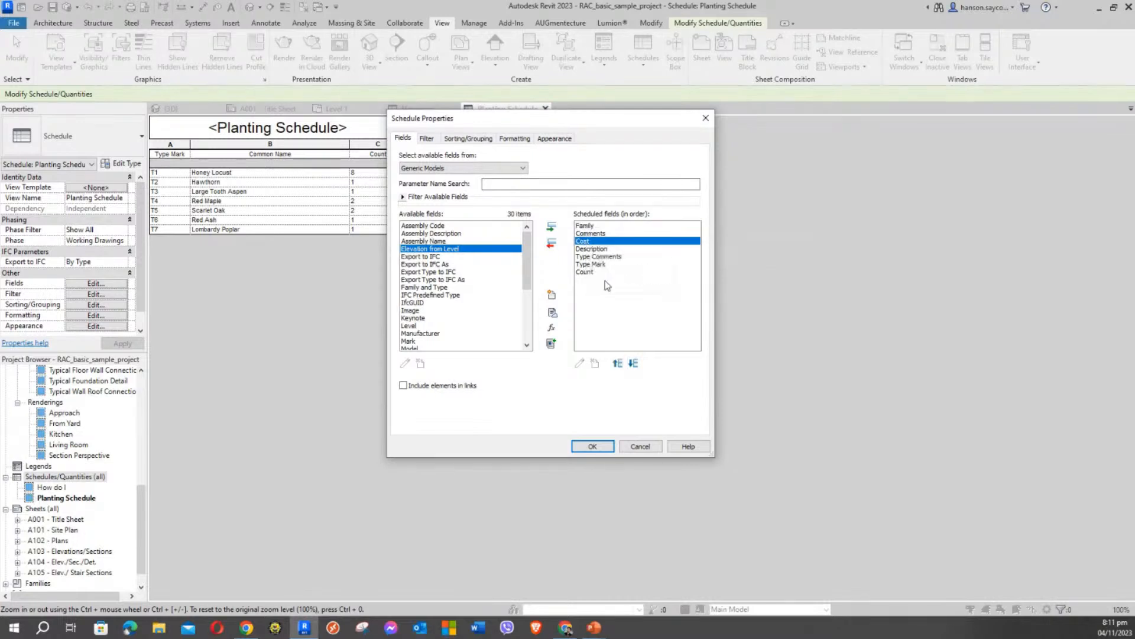
pyautogui.click(635, 363)
pyautogui.click(635, 363)
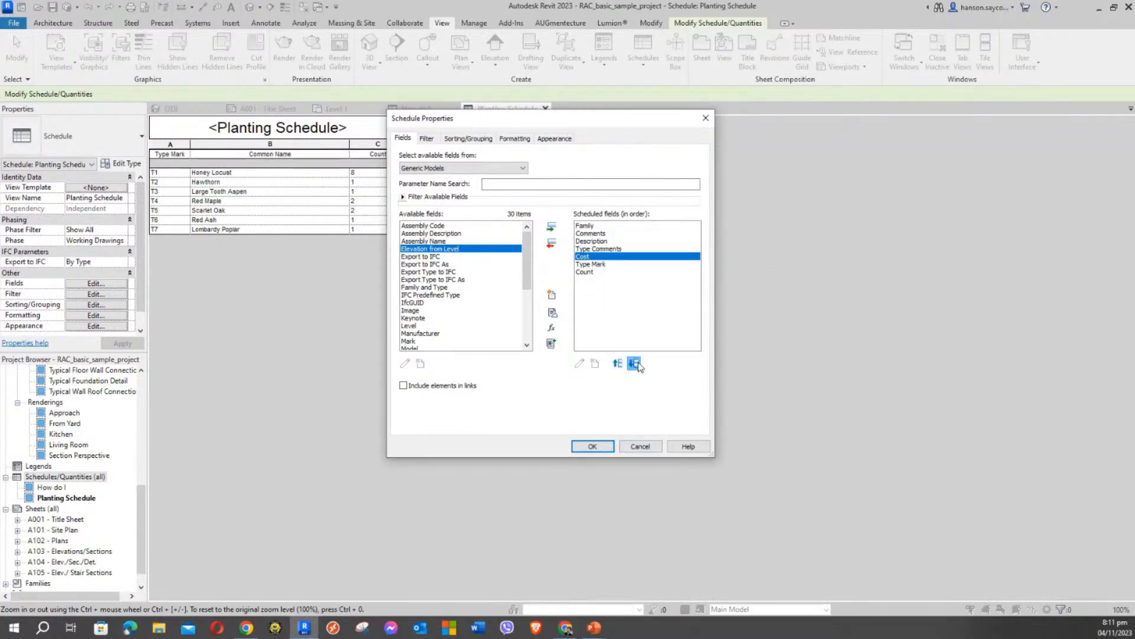
pyautogui.click(635, 363)
pyautogui.click(634, 363)
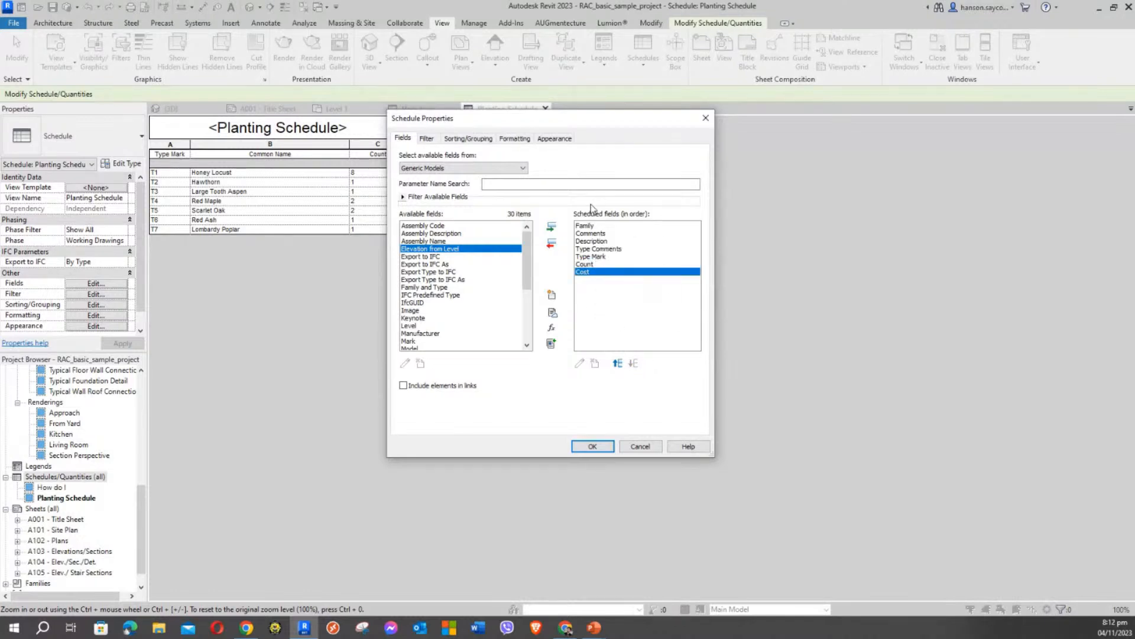
# Check the order of the scheduled fields from Comments to Cost against the Planting Schedule's columns.
pyautogui.moveTo(540, 117); pyautogui.dragTo(474, 93)
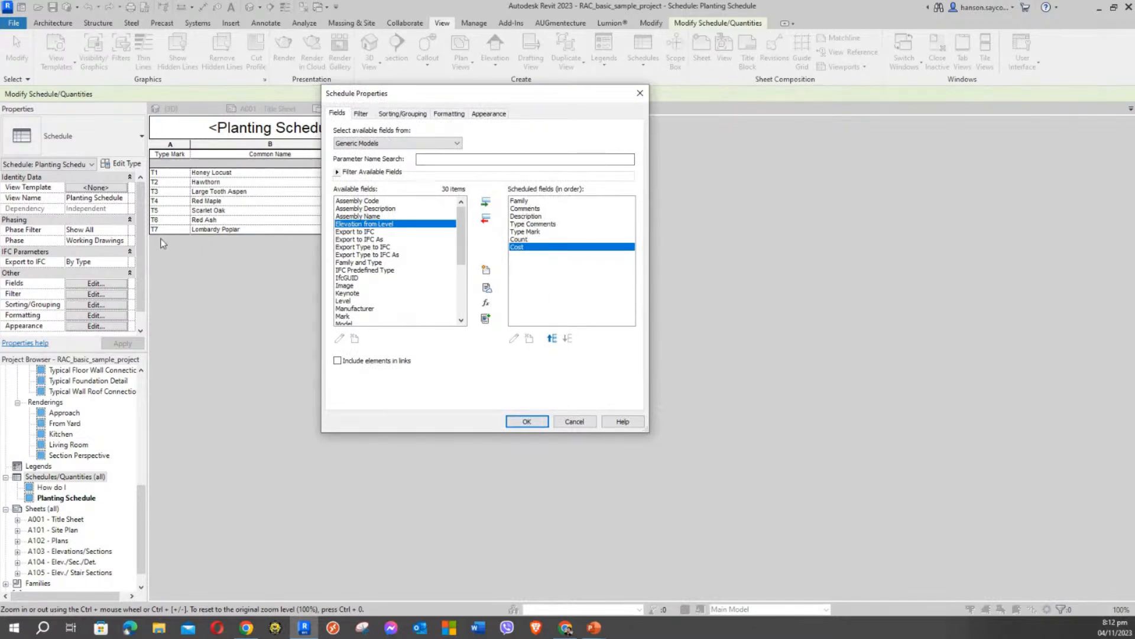
pyautogui.moveTo(584, 97); pyautogui.dragTo(920, 152)
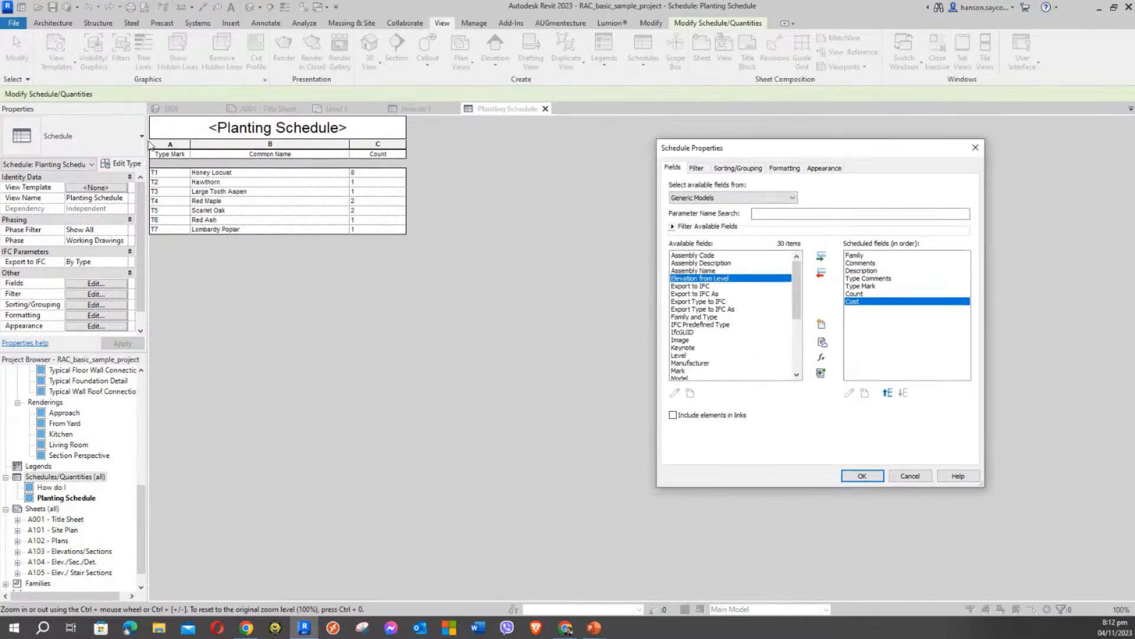
pyautogui.click(855, 264)
pyautogui.click(860, 271)
pyautogui.click(862, 278)
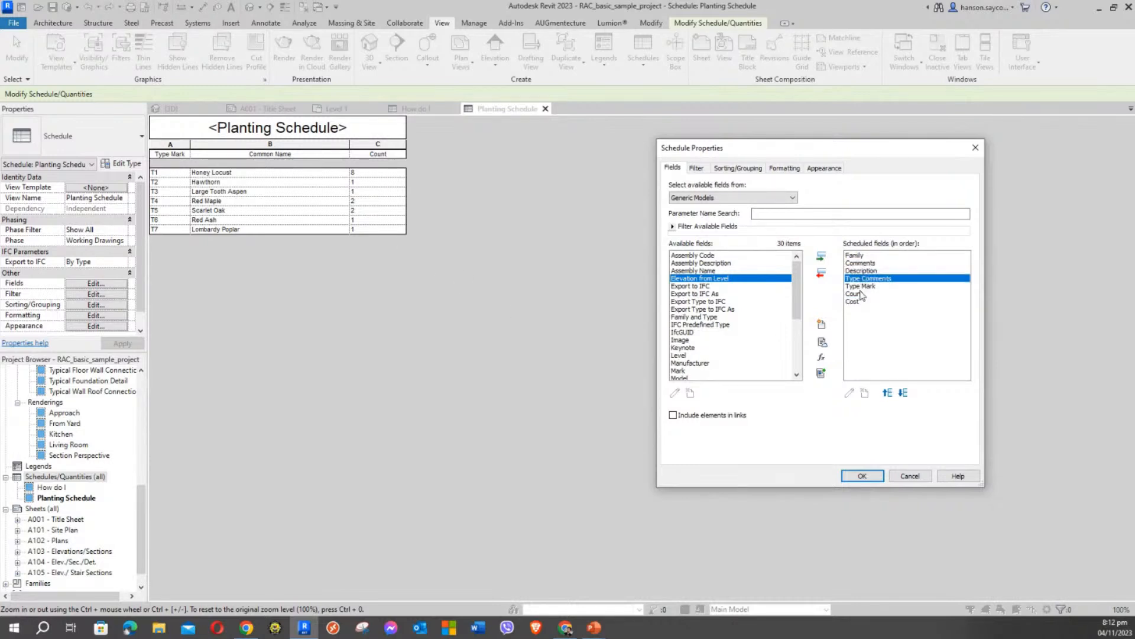
pyautogui.click(861, 286)
pyautogui.click(858, 293)
pyautogui.click(855, 301)
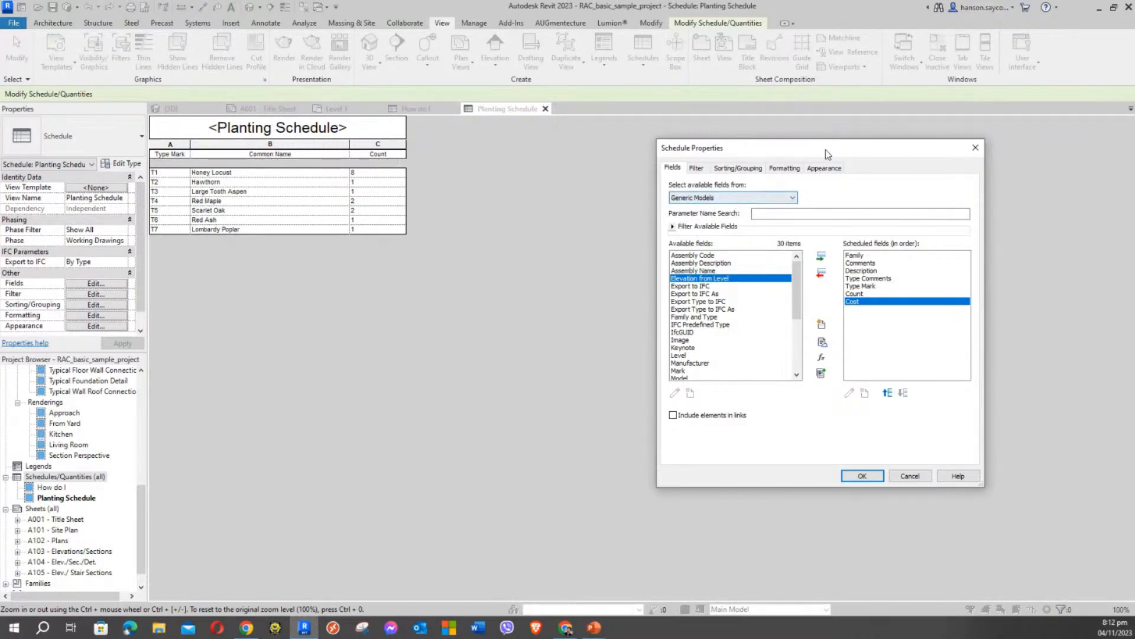
pyautogui.moveTo(825, 150); pyautogui.dragTo(598, 132)
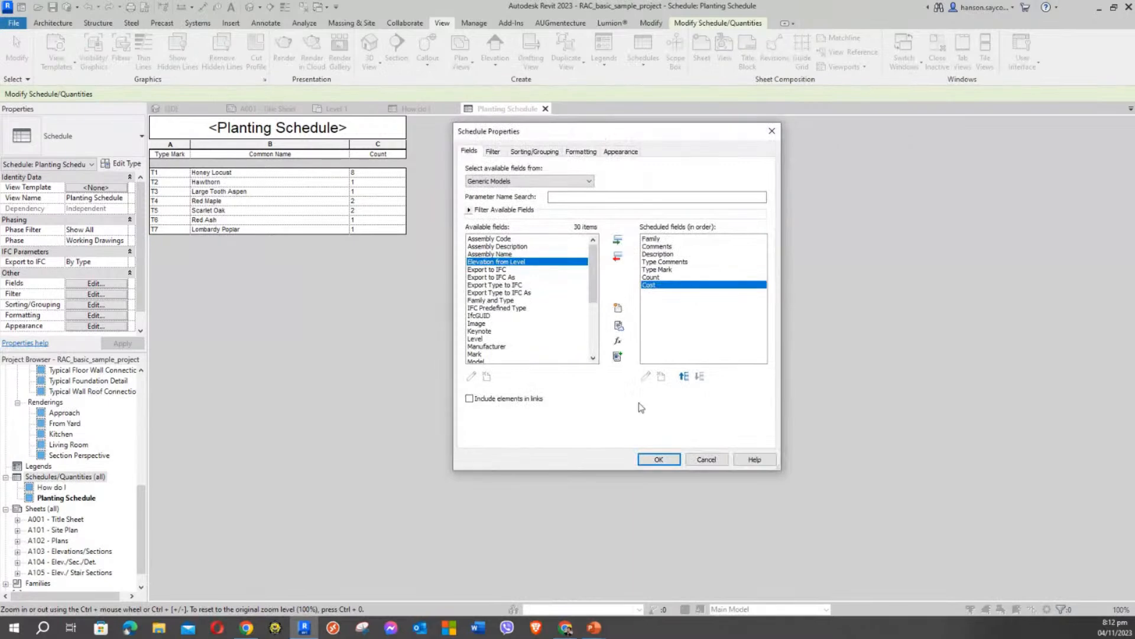
# Generate the generic model schedule and widen its Family, Description and Type Comments columns so their text is readable.
pyautogui.click(657, 460)
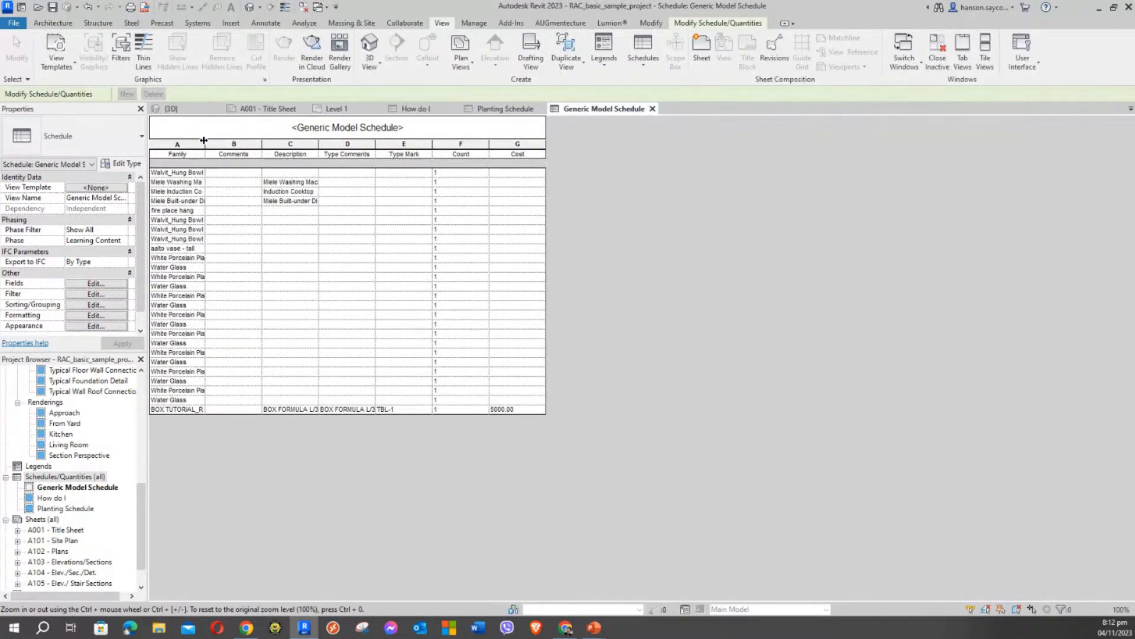
pyautogui.moveTo(205, 140); pyautogui.dragTo(285, 143)
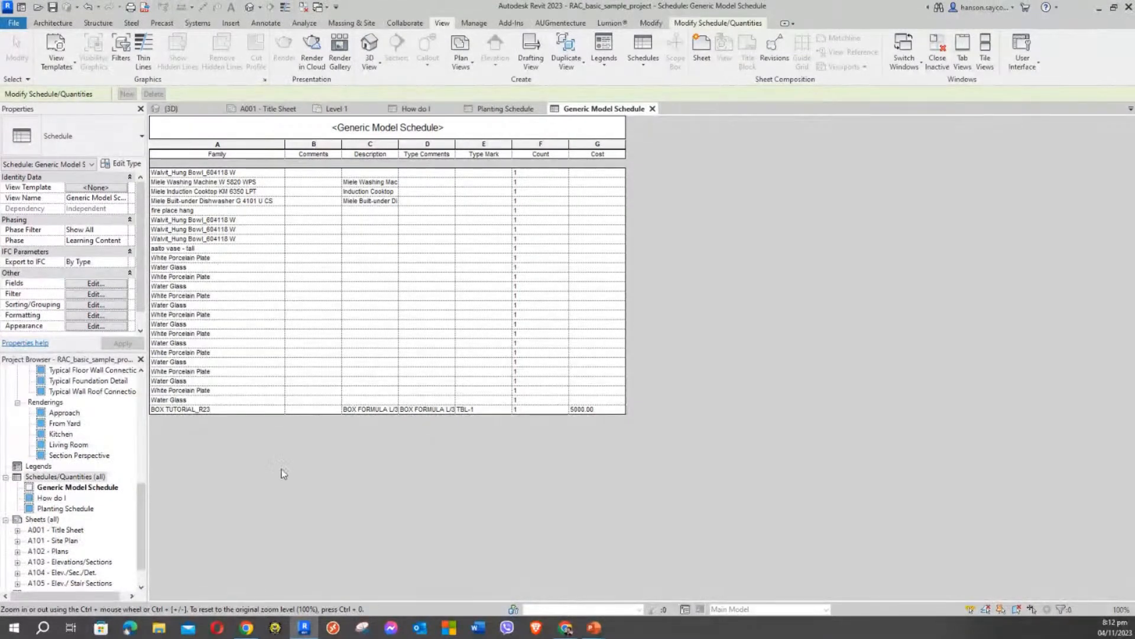
pyautogui.click(174, 409)
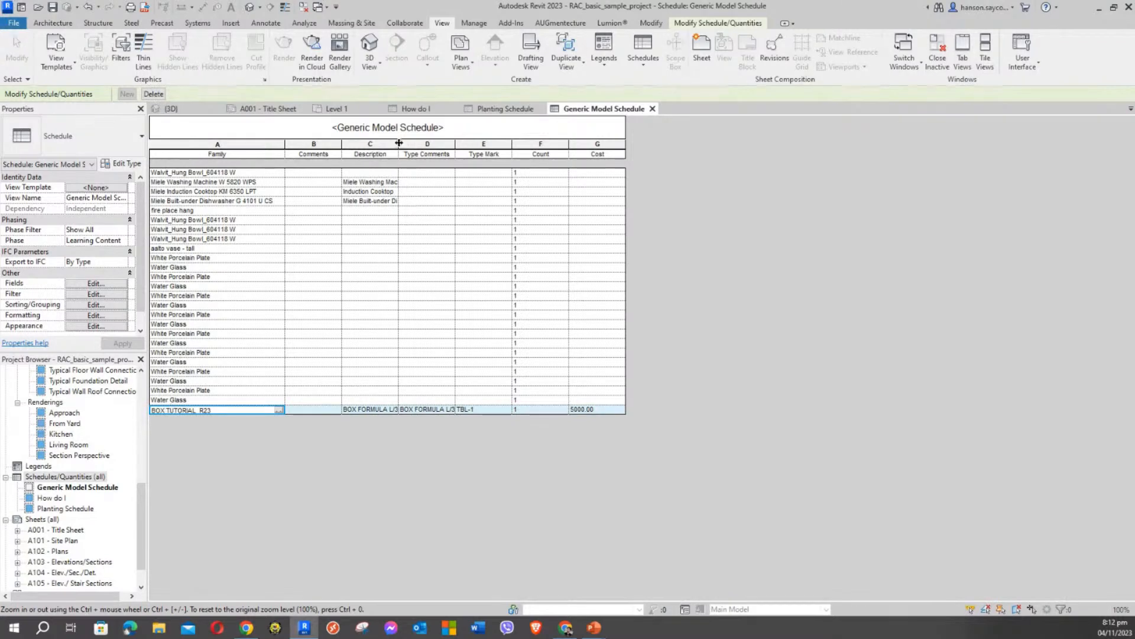
pyautogui.moveTo(399, 142); pyautogui.dragTo(542, 145)
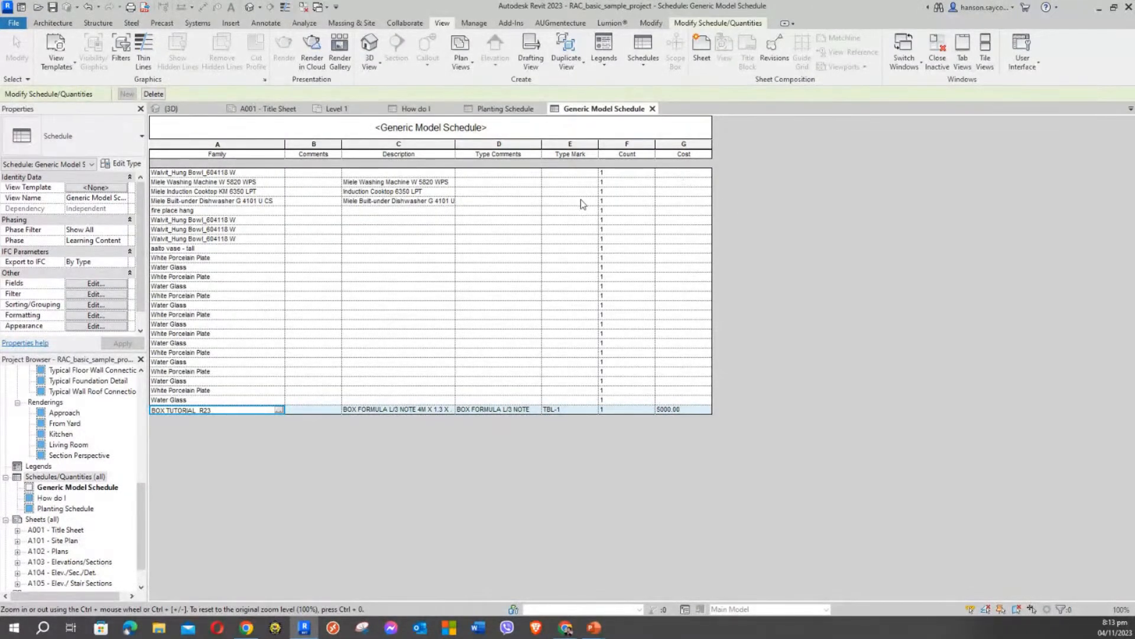
# Remove the Comments field from the generic model schedule.
pyautogui.click(308, 148)
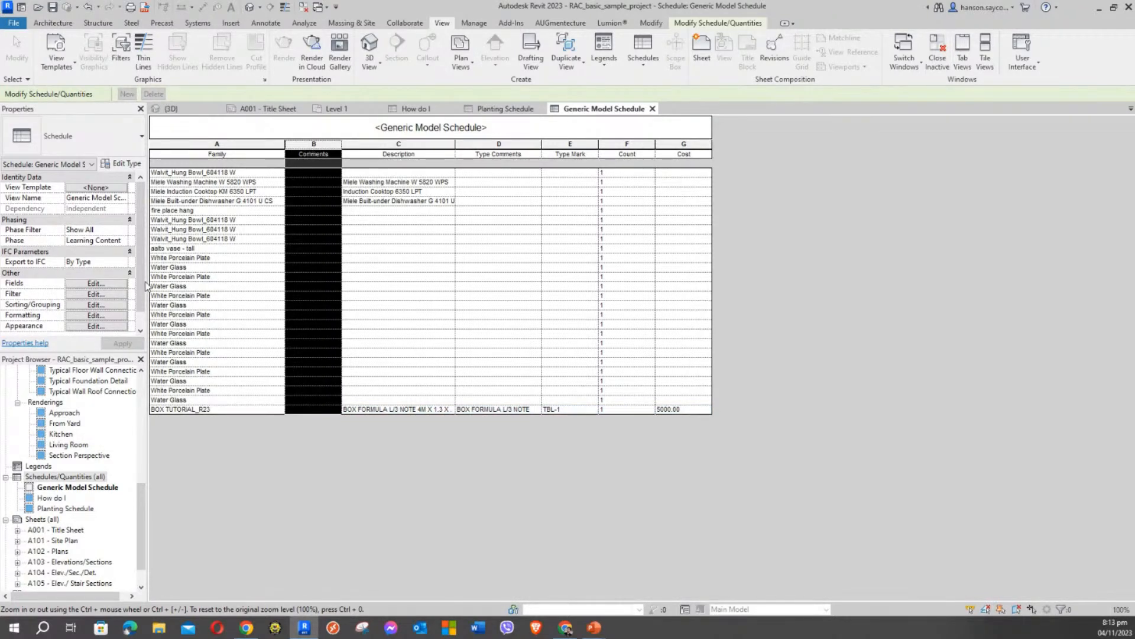
pyautogui.click(81, 287)
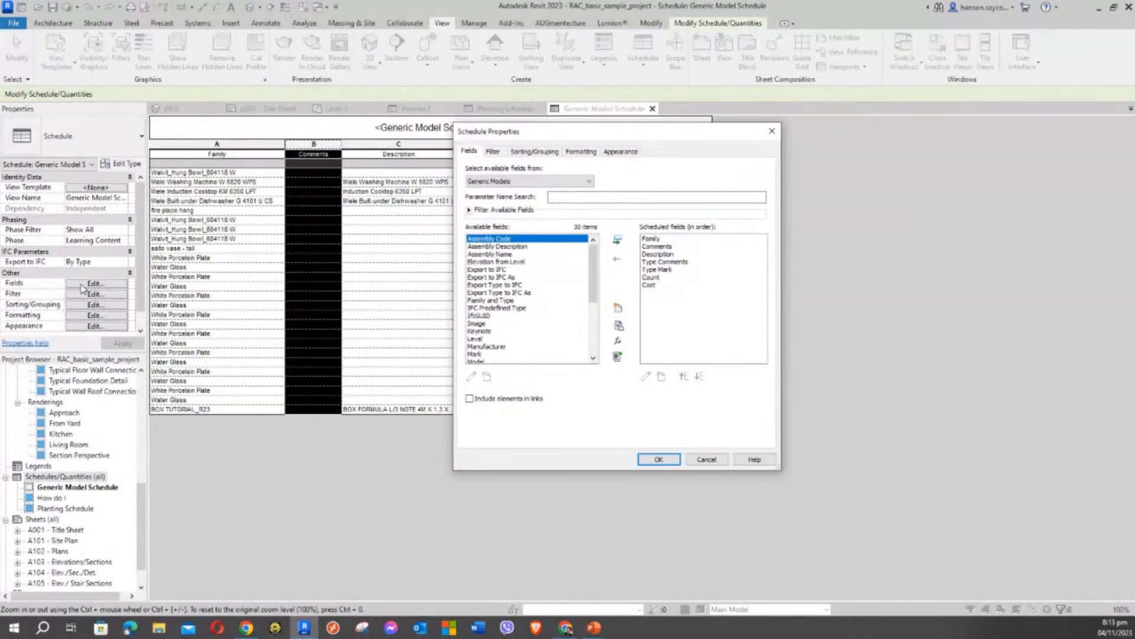
pyautogui.click(657, 246)
pyautogui.click(618, 256)
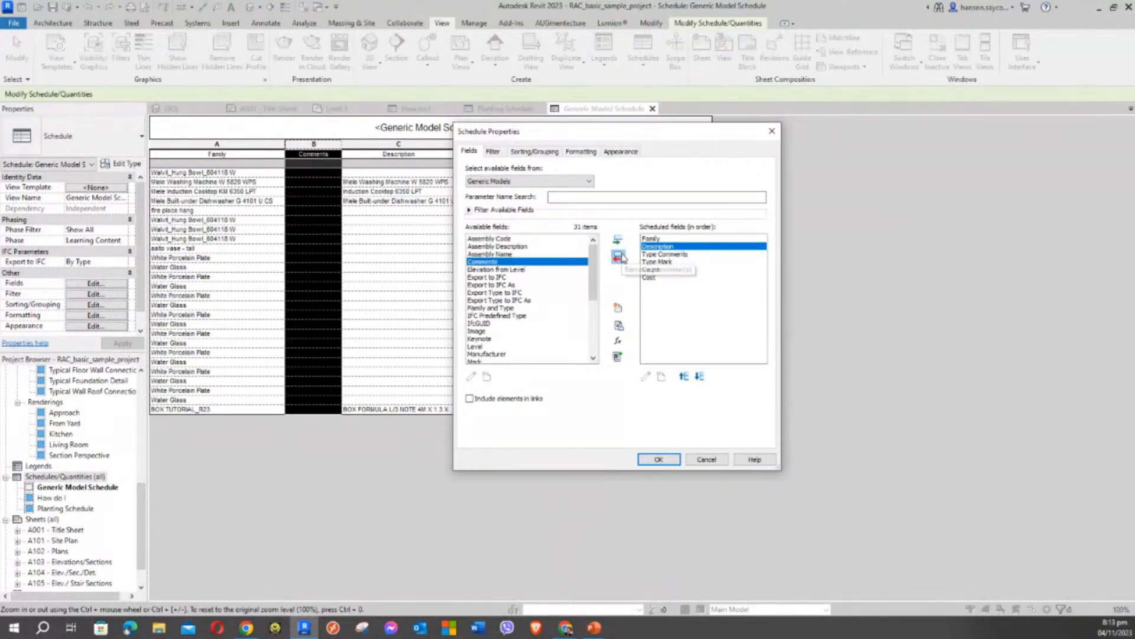
pyautogui.click(657, 239)
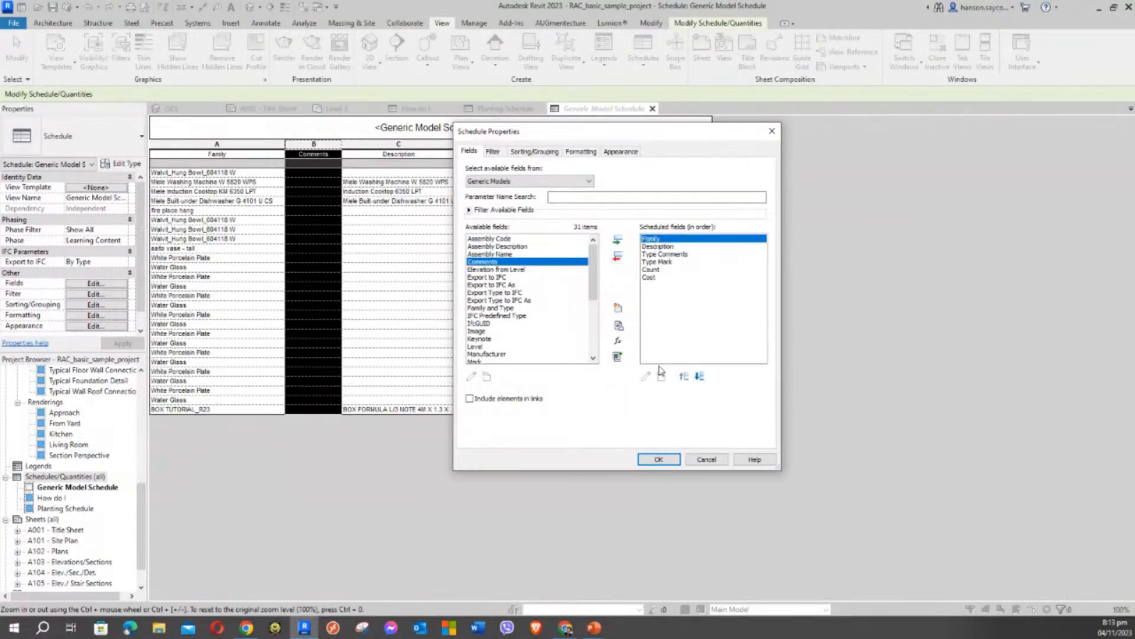
pyautogui.click(661, 459)
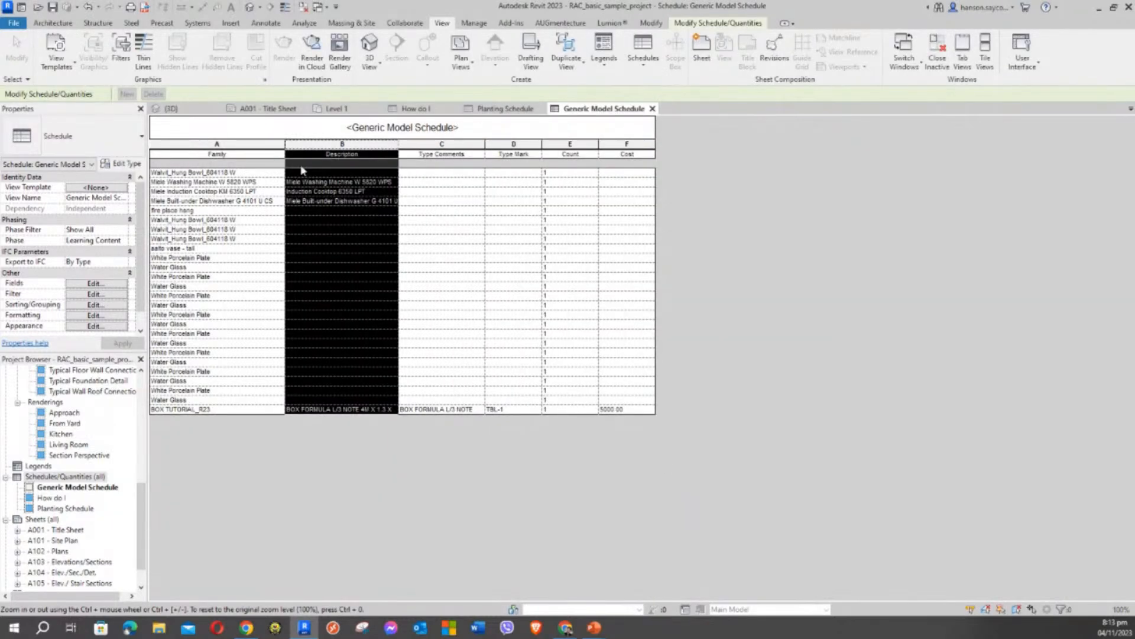
pyautogui.click(330, 211)
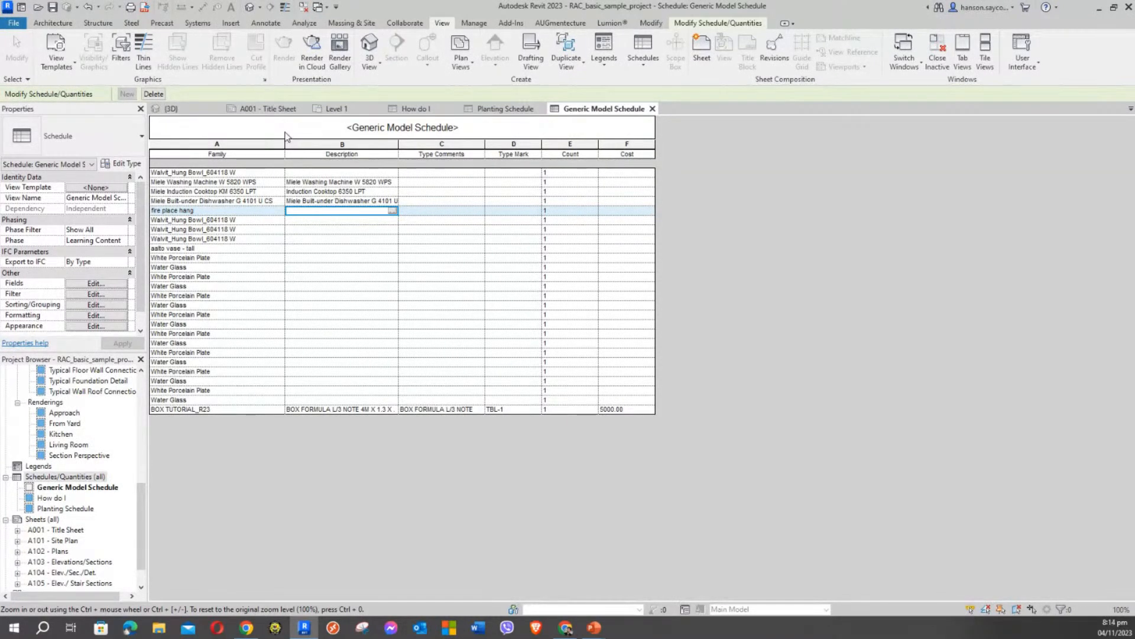
# Open the A001 - Title Sheet at its lower area with the How do I schedule.
pyautogui.click(269, 108)
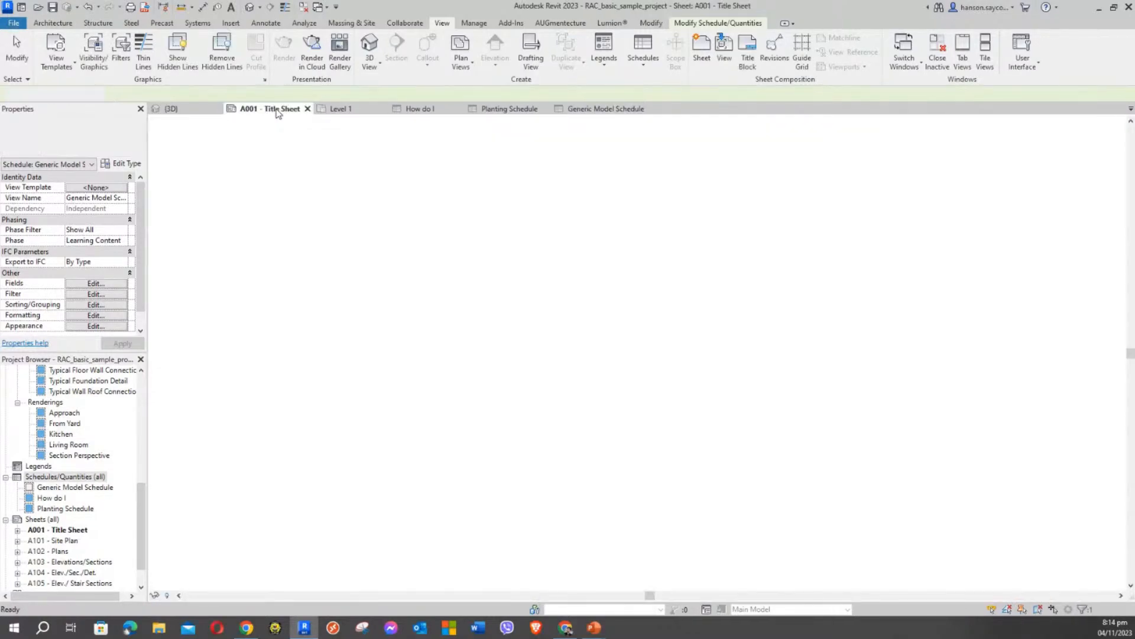
pyautogui.moveTo(293, 360); pyautogui.dragTo(260, 280, button='middle')
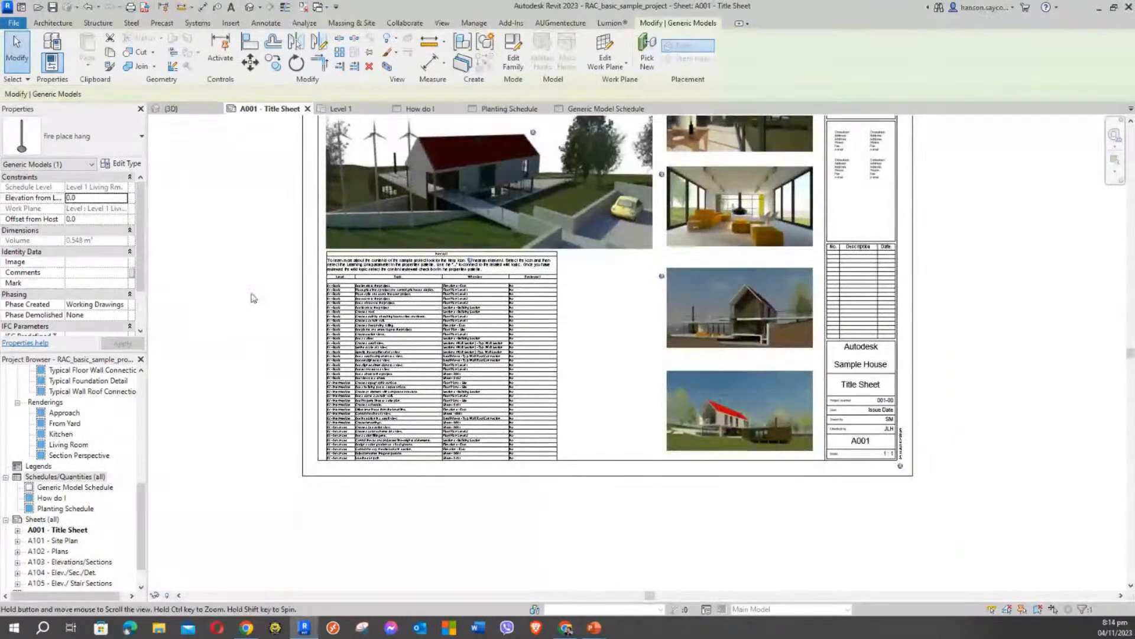
pyautogui.moveTo(140, 504)
pyautogui.mouseDown()
pyautogui.moveTo(140, 390)
pyautogui.moveTo(144, 515)
pyautogui.mouseUp()
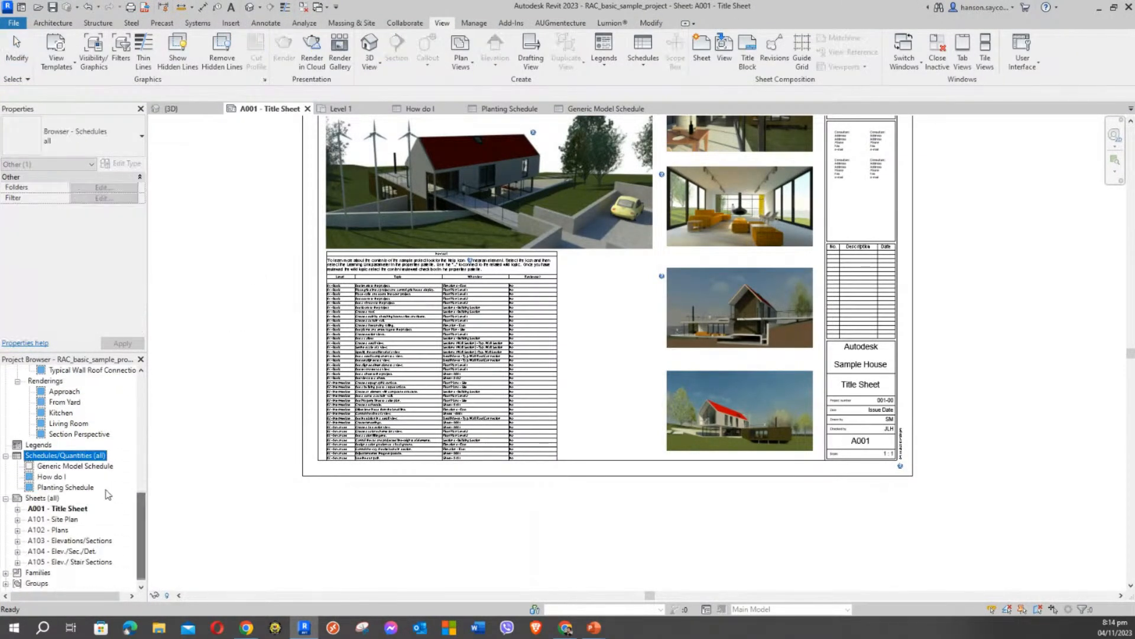
pyautogui.click(61, 466)
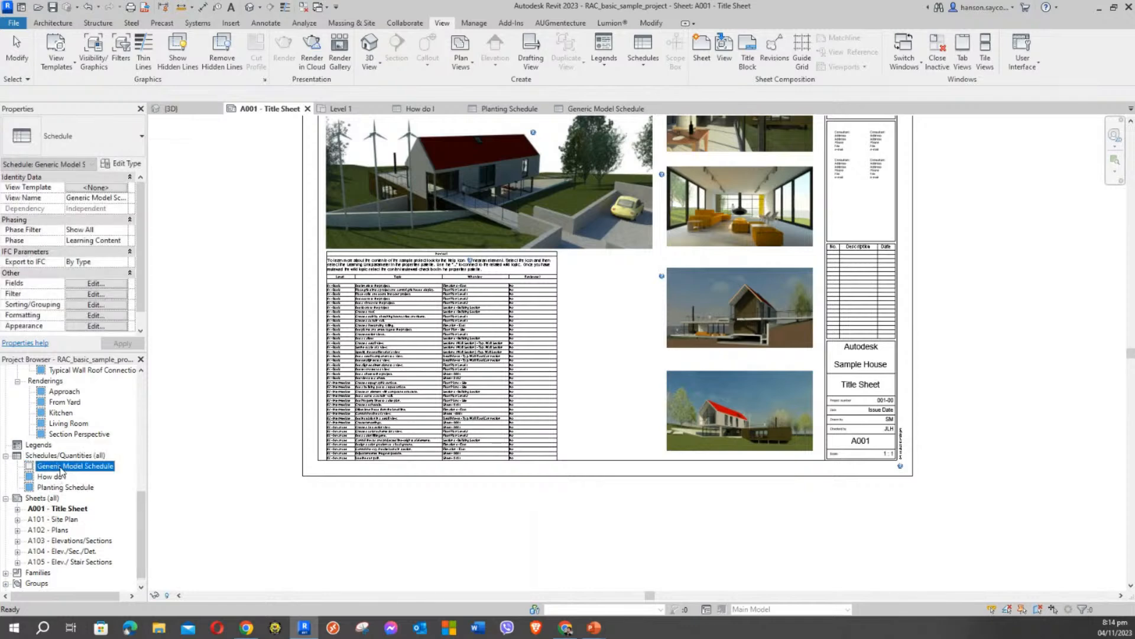
pyautogui.moveTo(525, 322); pyautogui.dragTo(591, 297)
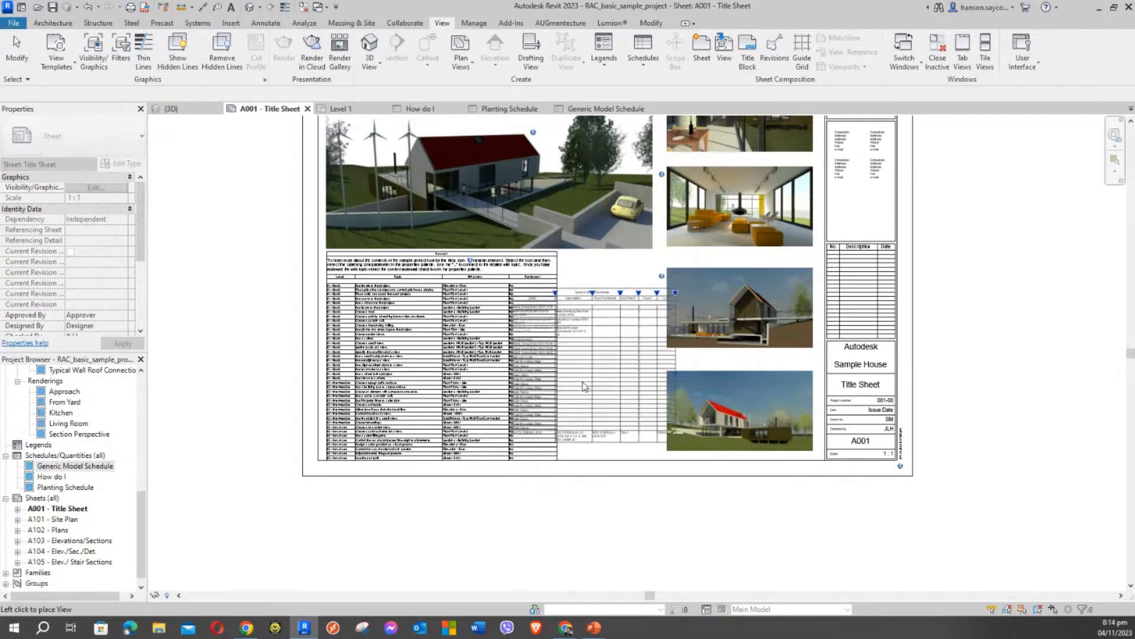
pyautogui.press('Escape')
# Delete the How do I schedule from the title sheet and place the Generic Model Schedule in its space below the large exterior rendering.
pyautogui.click(545, 278)
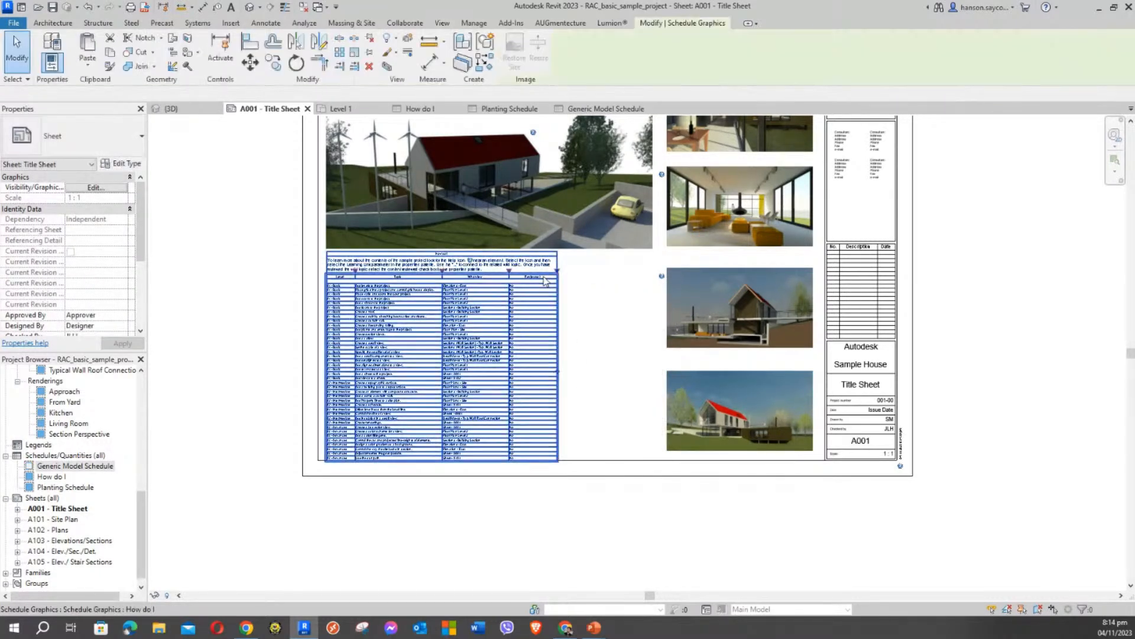
pyautogui.press('Delete')
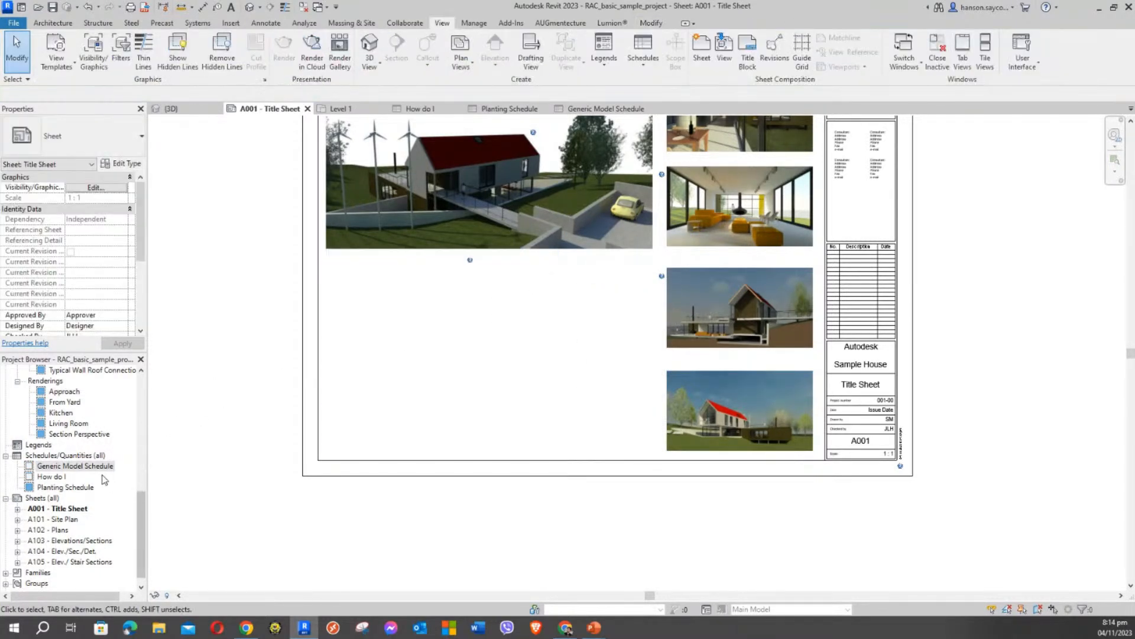
pyautogui.moveTo(92, 466); pyautogui.dragTo(398, 313)
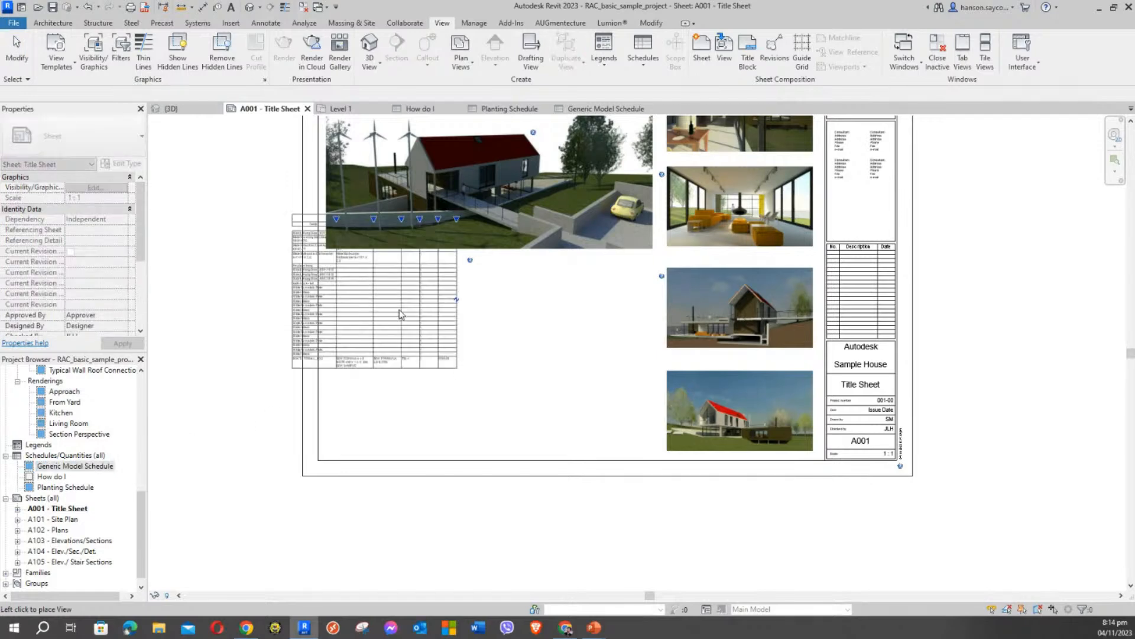
pyautogui.click(401, 367)
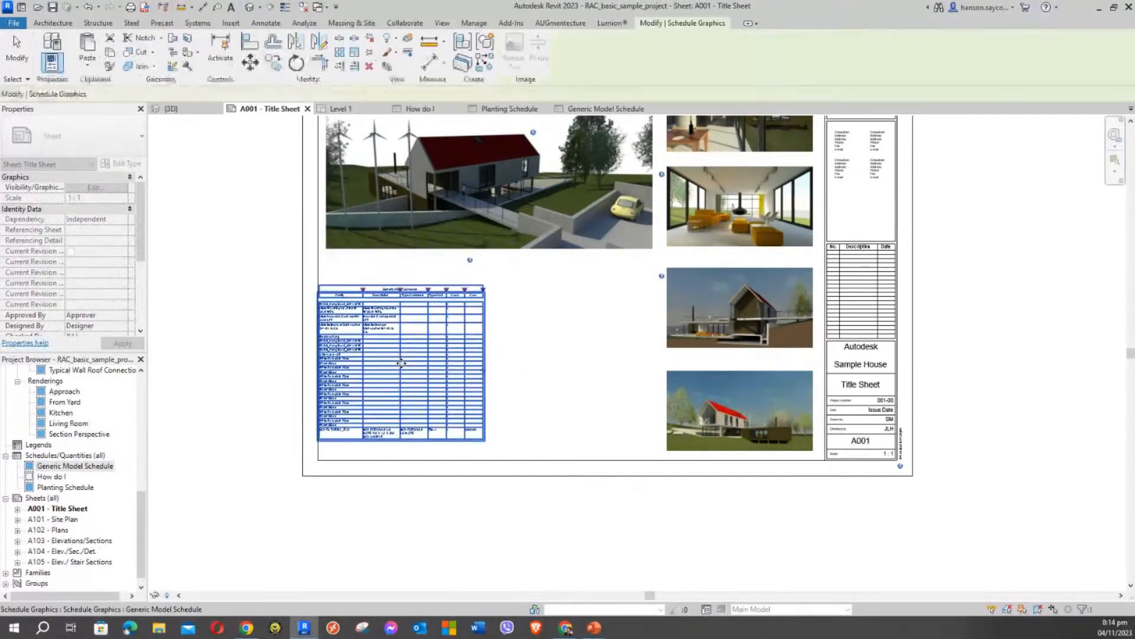
pyautogui.click(251, 322)
pyautogui.click(336, 309)
pyautogui.click(213, 284)
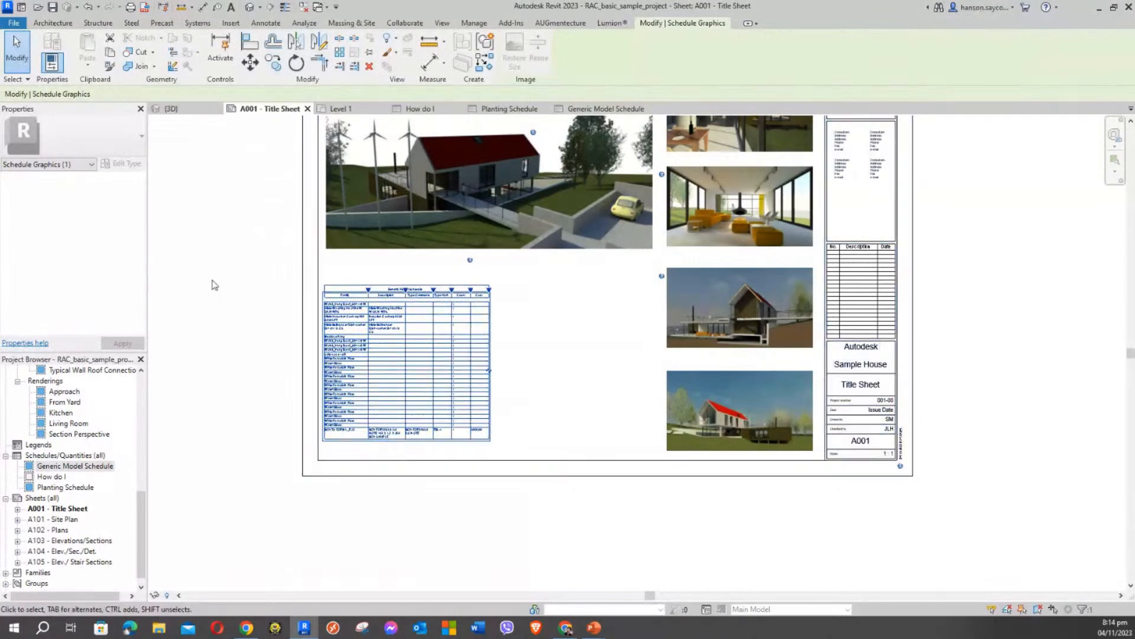
pyautogui.scroll(3, 343, 340)
pyautogui.moveTo(258, 394); pyautogui.dragTo(288, 337, button='middle')
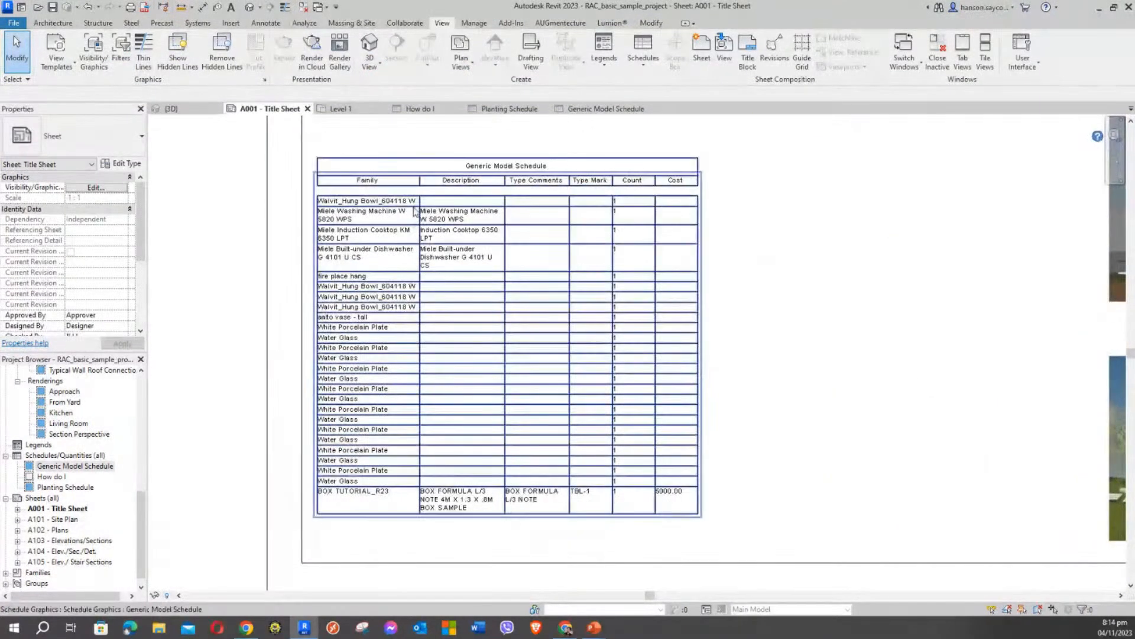
# Widen the Family, Description and Type Comments columns of the Generic Model Schedule placed on the title sheet so their entries fit.
pyautogui.click(420, 192)
pyautogui.moveTo(420, 173); pyautogui.dragTo(469, 172)
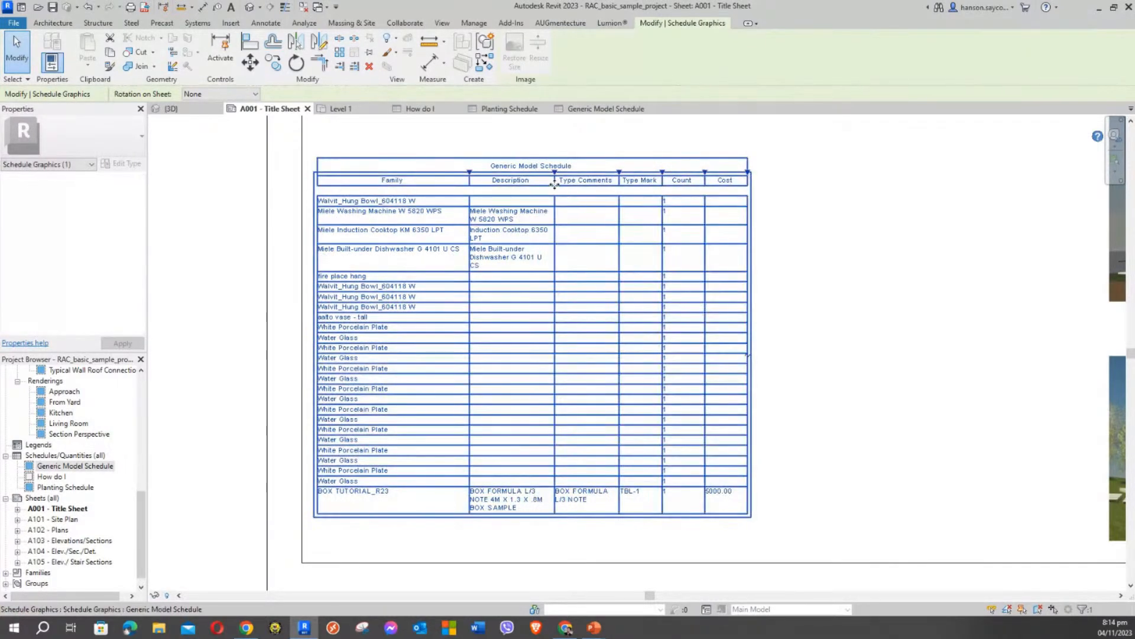
pyautogui.moveTo(554, 173); pyautogui.dragTo(634, 172)
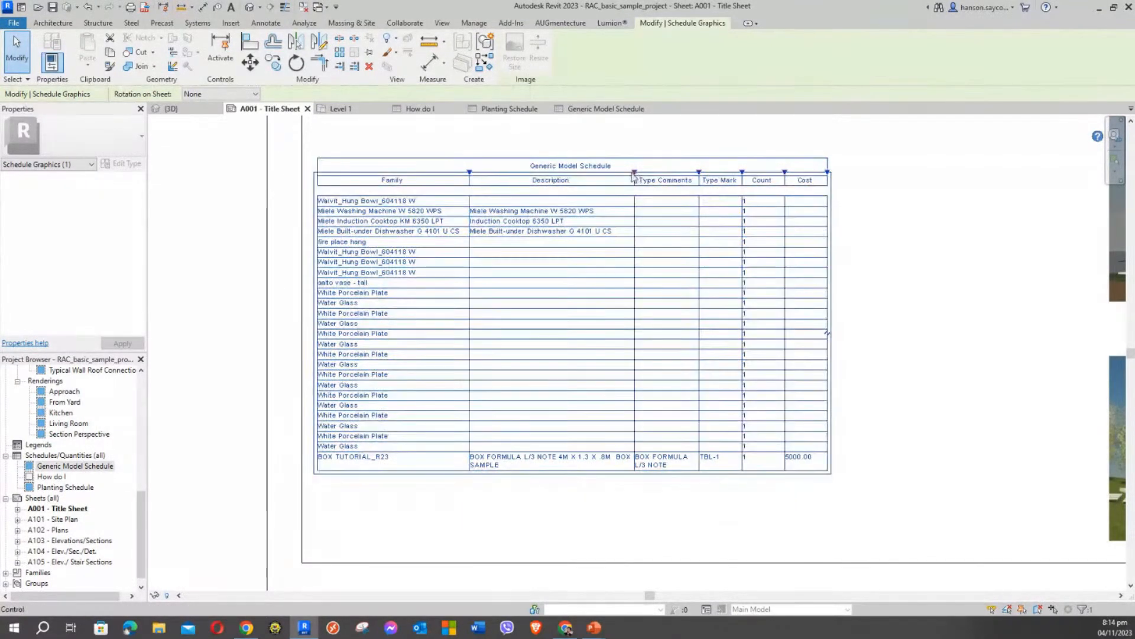
pyautogui.moveTo(634, 172); pyautogui.dragTo(727, 173)
pyautogui.press('Escape')
pyautogui.click(669, 173)
pyautogui.moveTo(742, 171); pyautogui.dragTo(714, 173)
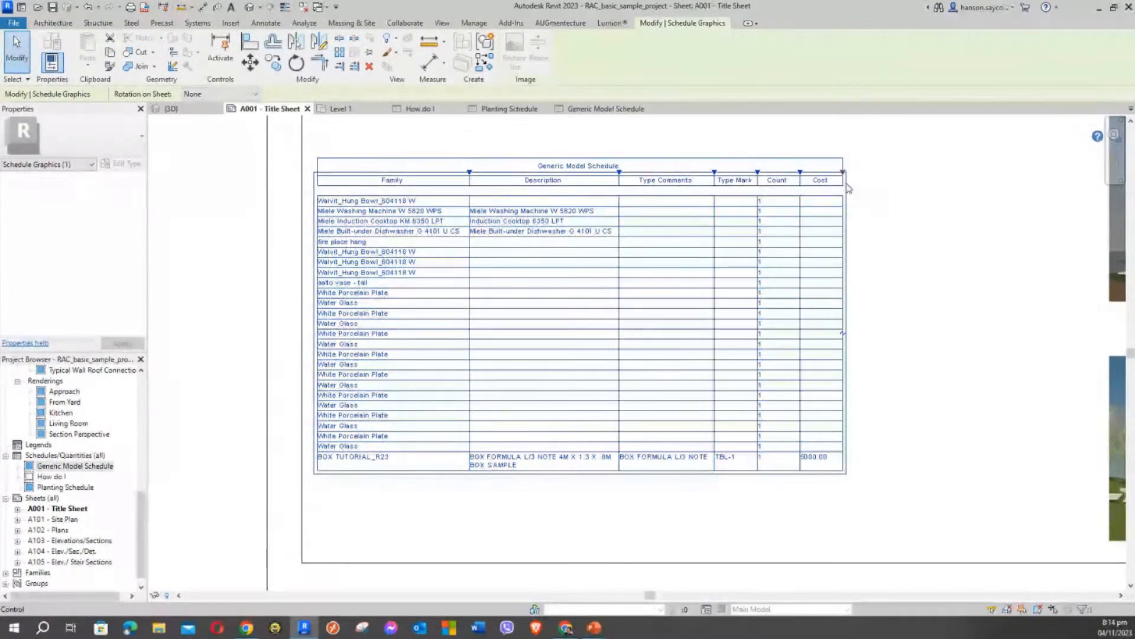
pyautogui.click(881, 331)
# Shift the Generic Model Schedule slightly right and down within the border of the title sheet.
pyautogui.moveTo(654, 256); pyautogui.dragTo(660, 256)
pyautogui.click(200, 281)
pyautogui.scroll(1, 221, 292)
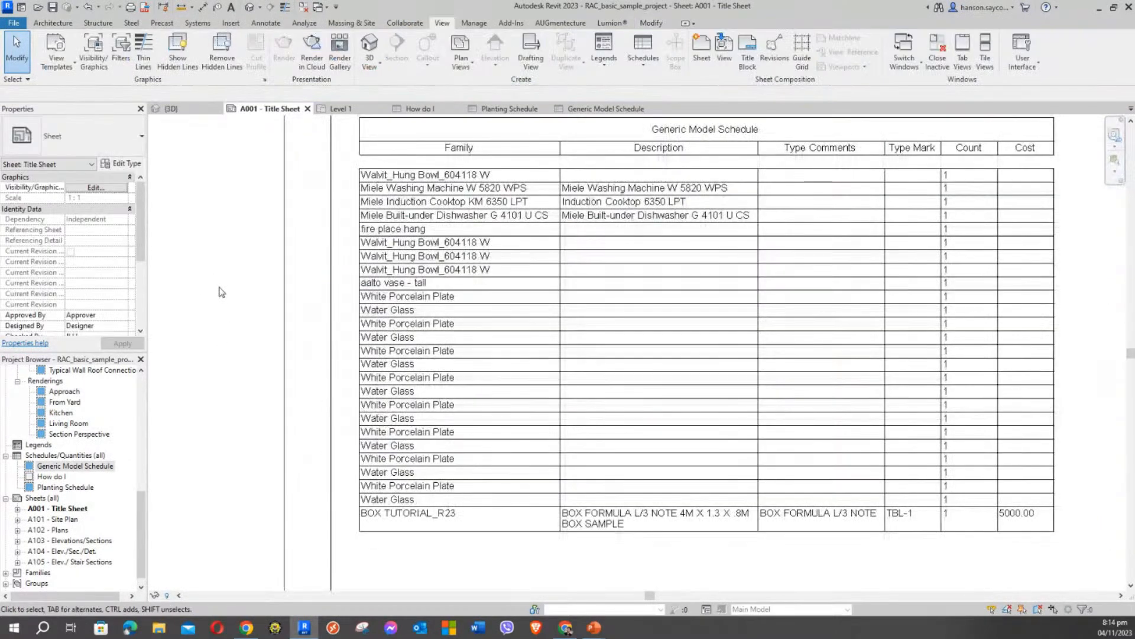
pyautogui.scroll(-1, 220, 292)
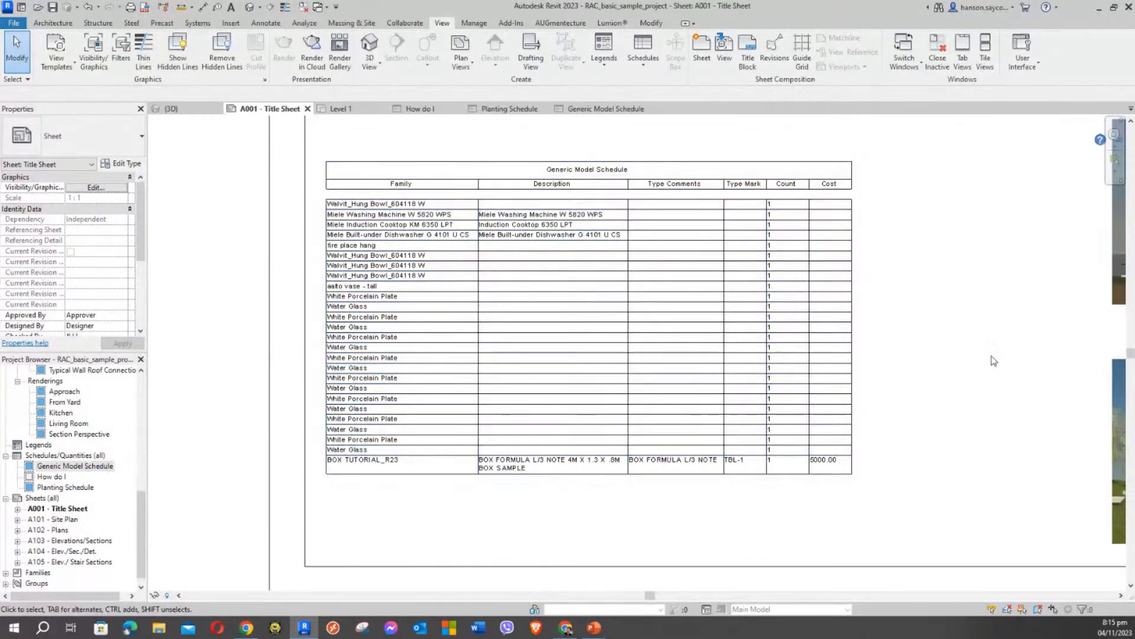
pyautogui.click(751, 342)
pyautogui.moveTo(751, 340); pyautogui.dragTo(751, 352)
pyautogui.click(220, 276)
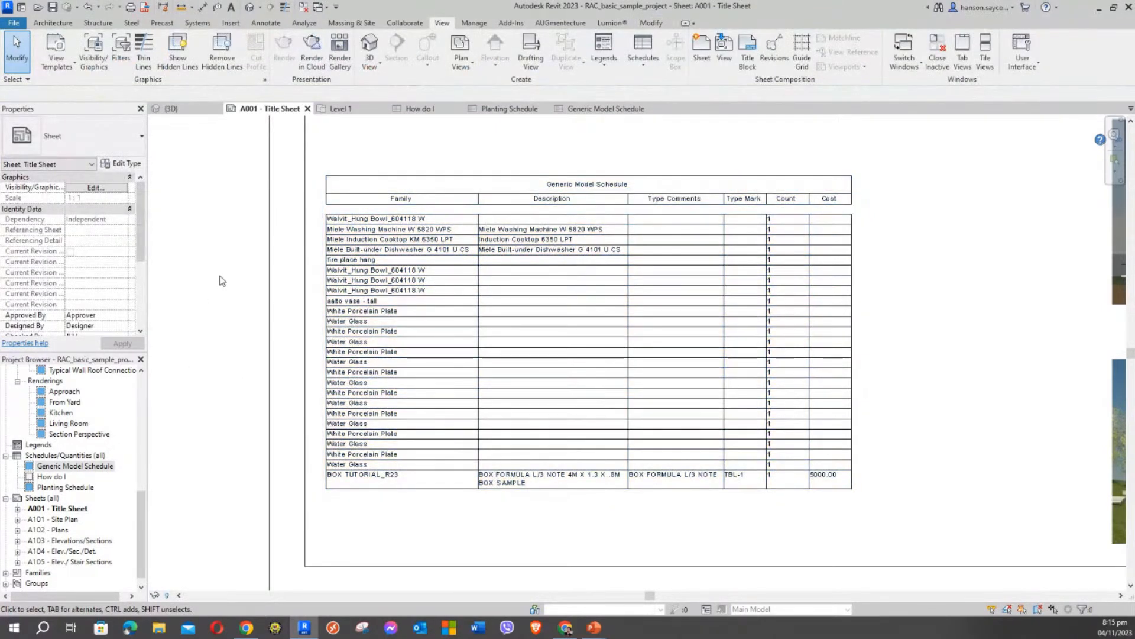
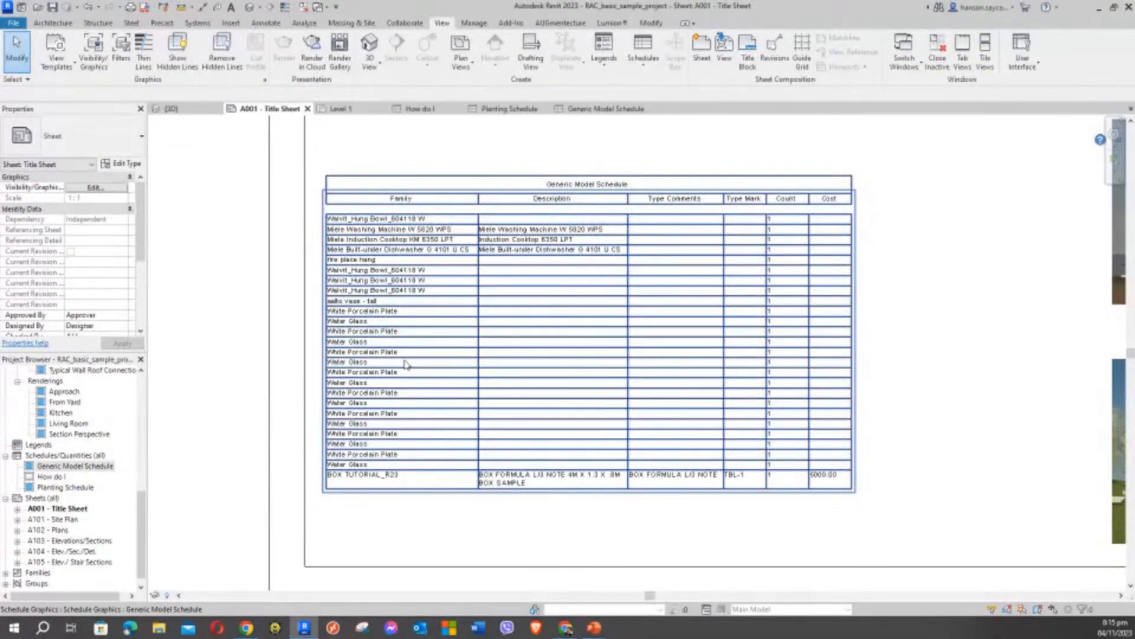
# Examine the BOX TUTORIAL_R23 row of the placed schedule, including its description, type comments, type mark, count and cost.
pyautogui.click(405, 363)
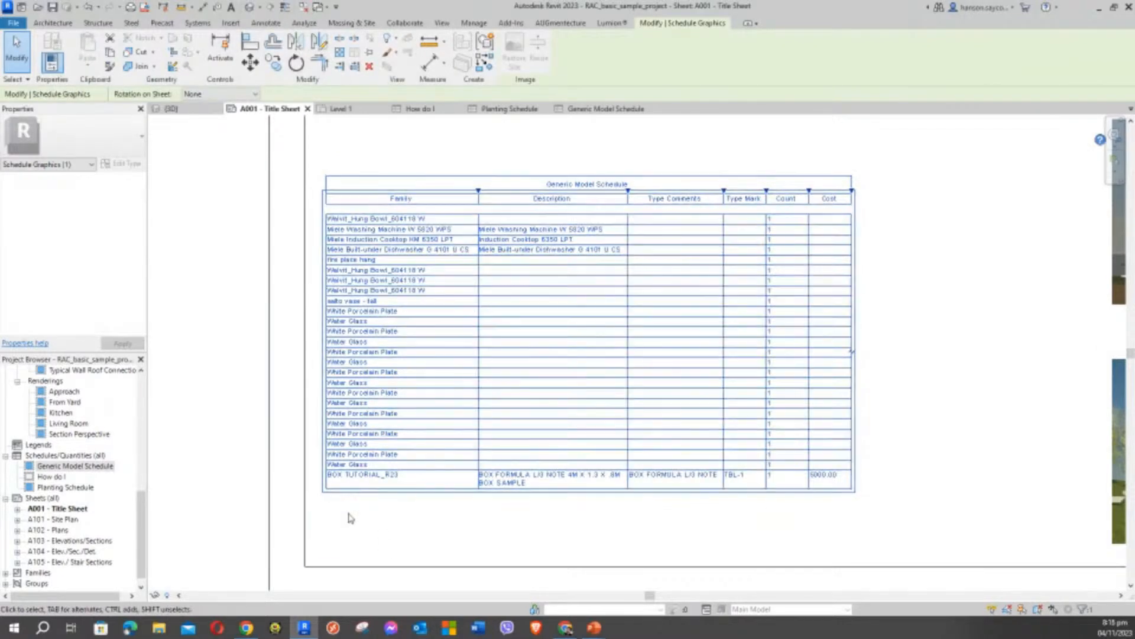
pyautogui.scroll(3, 388, 500)
pyautogui.scroll(-1, 374, 411)
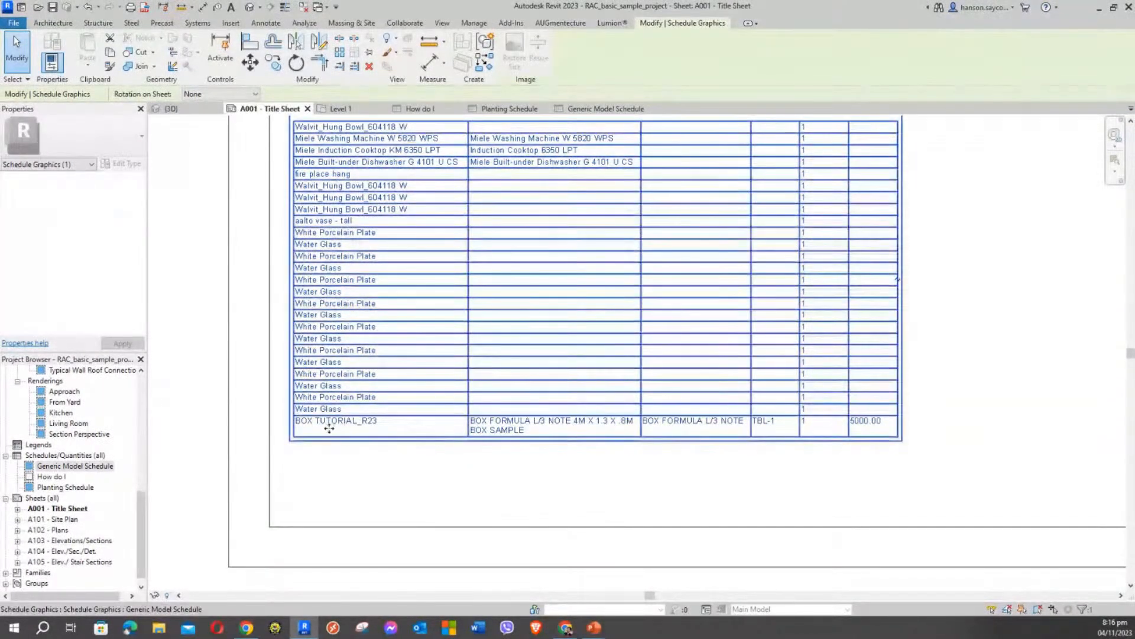
pyautogui.scroll(-1, 448, 424)
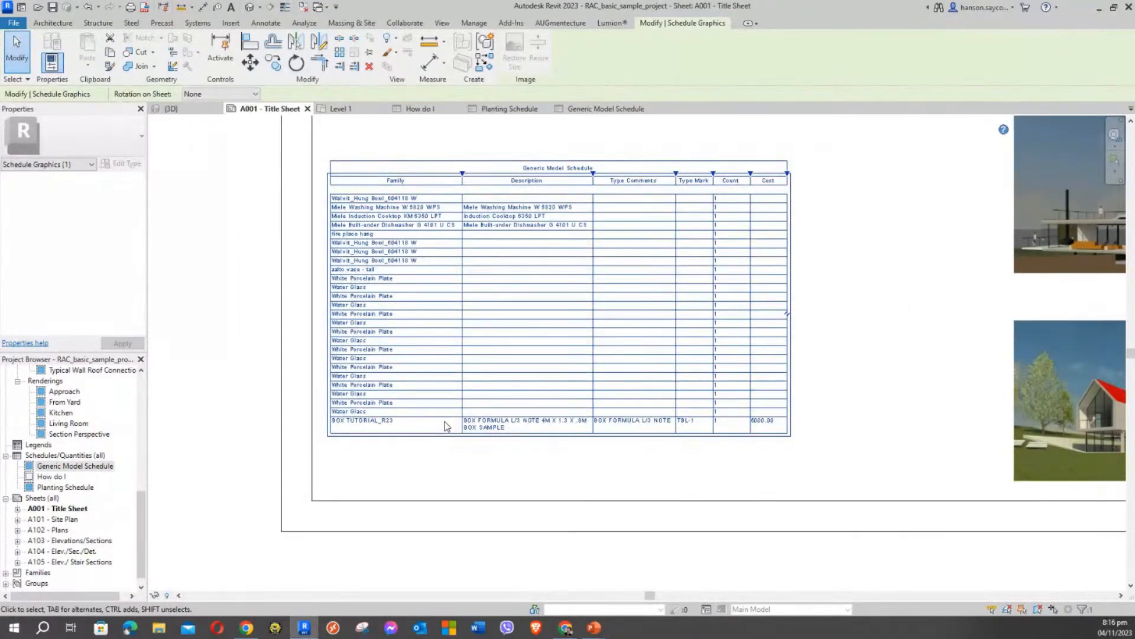
pyautogui.scroll(3, 447, 426)
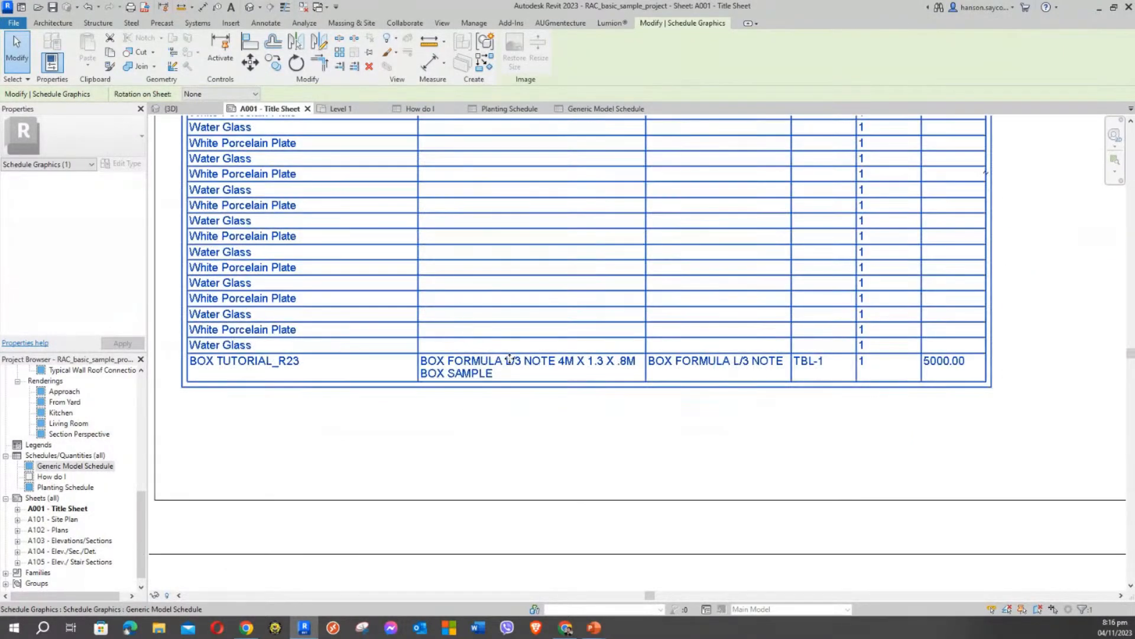
pyautogui.scroll(-2, 528, 372)
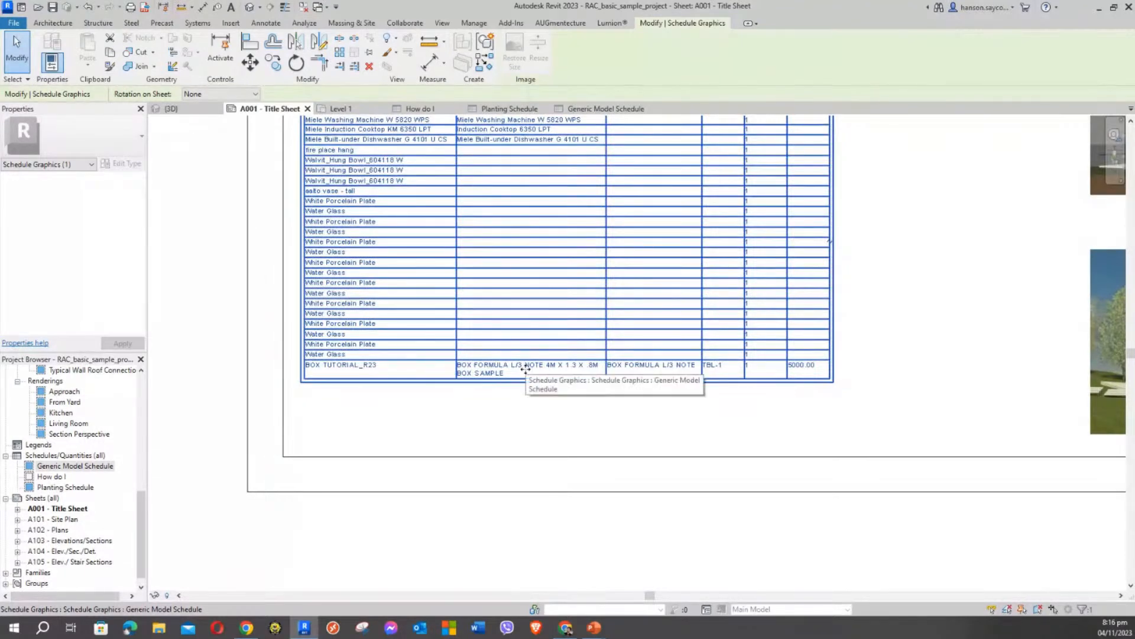
pyautogui.click(520, 420)
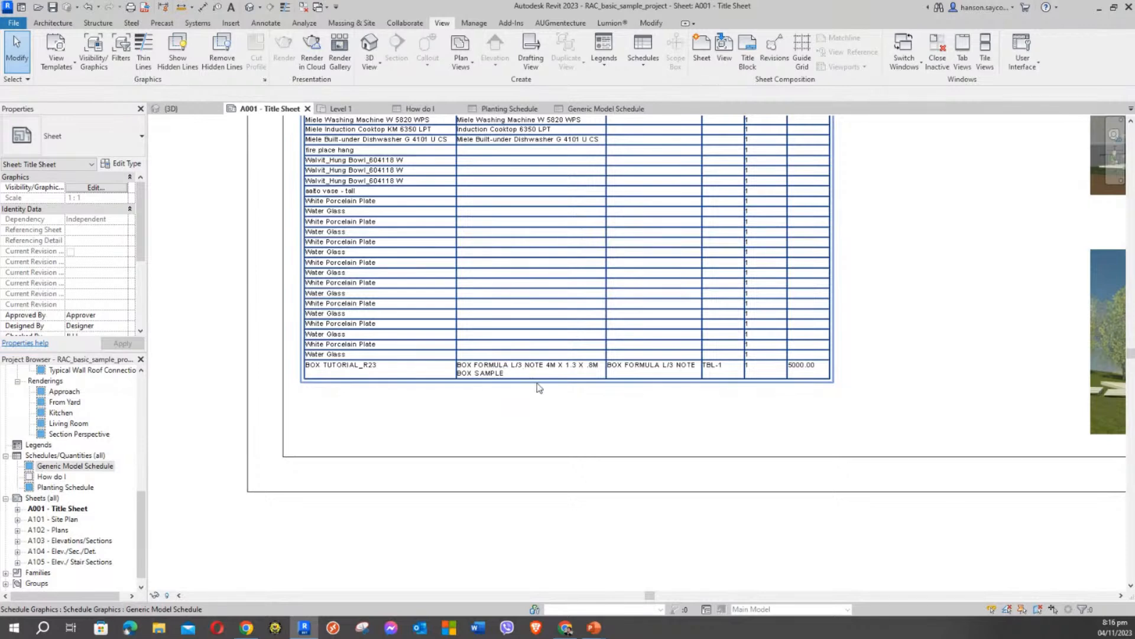
pyautogui.moveTo(537, 383); pyautogui.dragTo(554, 416, button='middle')
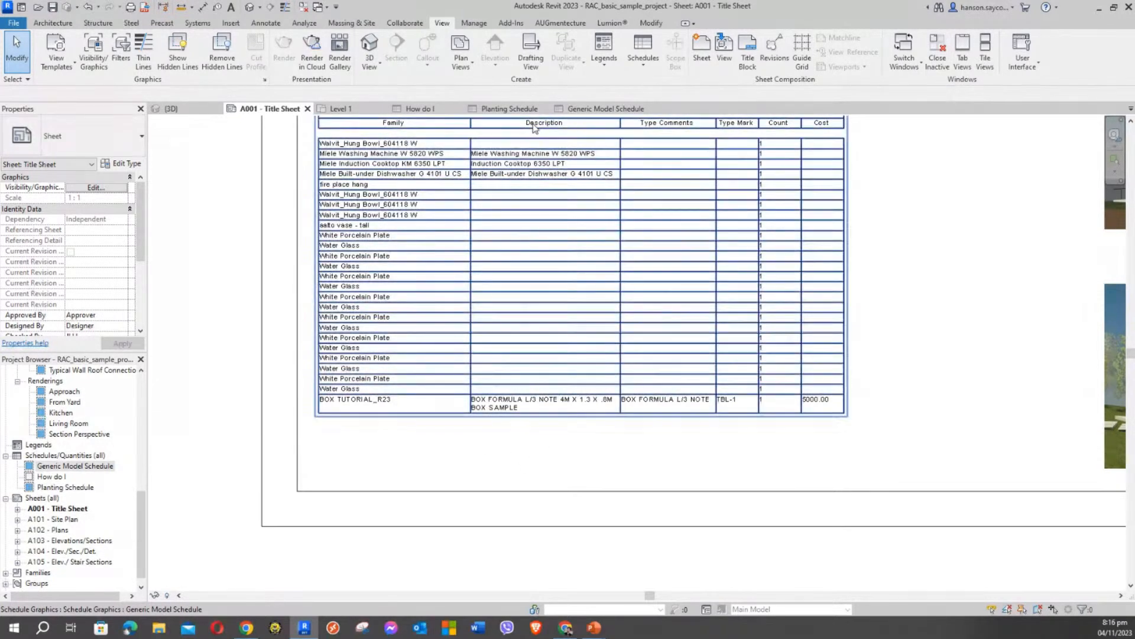
# Copy the TBL-1 box on the Level 1 plan directly below the original and nudge the copy slightly left and down.
pyautogui.click(340, 108)
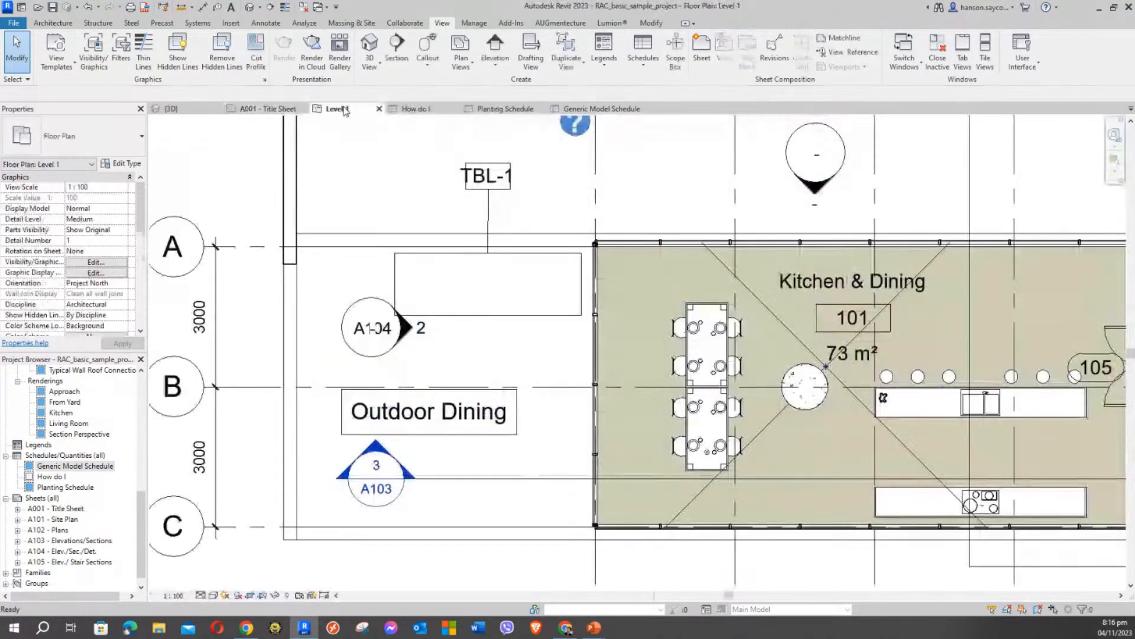
pyautogui.click(467, 319)
pyautogui.moveTo(467, 319); pyautogui.dragTo(553, 286, button='middle')
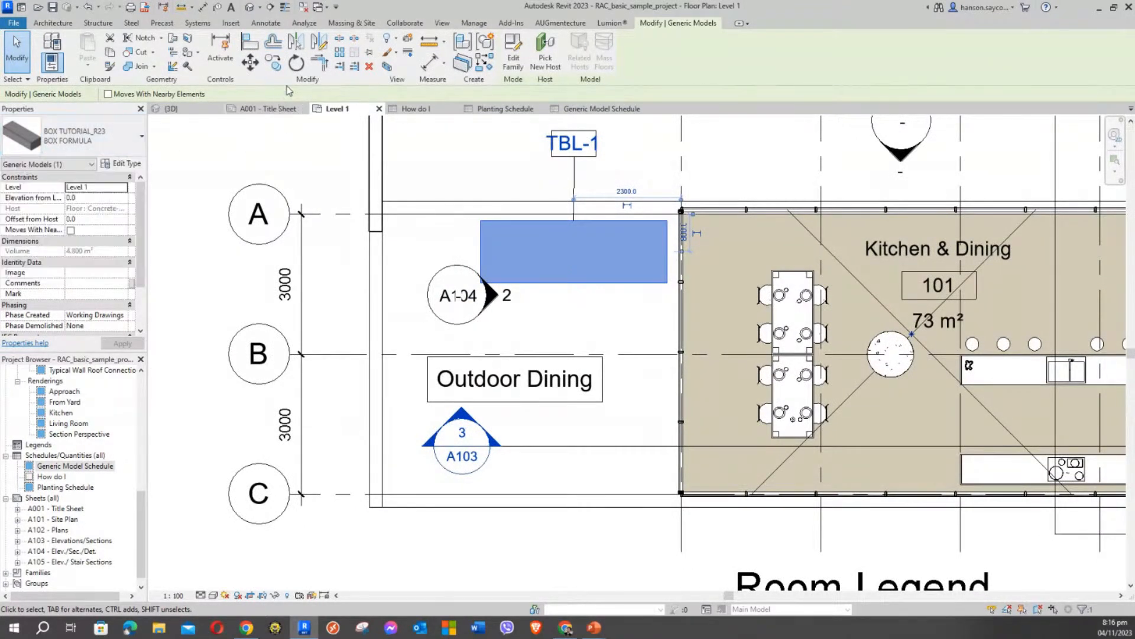
pyautogui.click(409, 154)
pyautogui.press('c')
pyautogui.press('o')
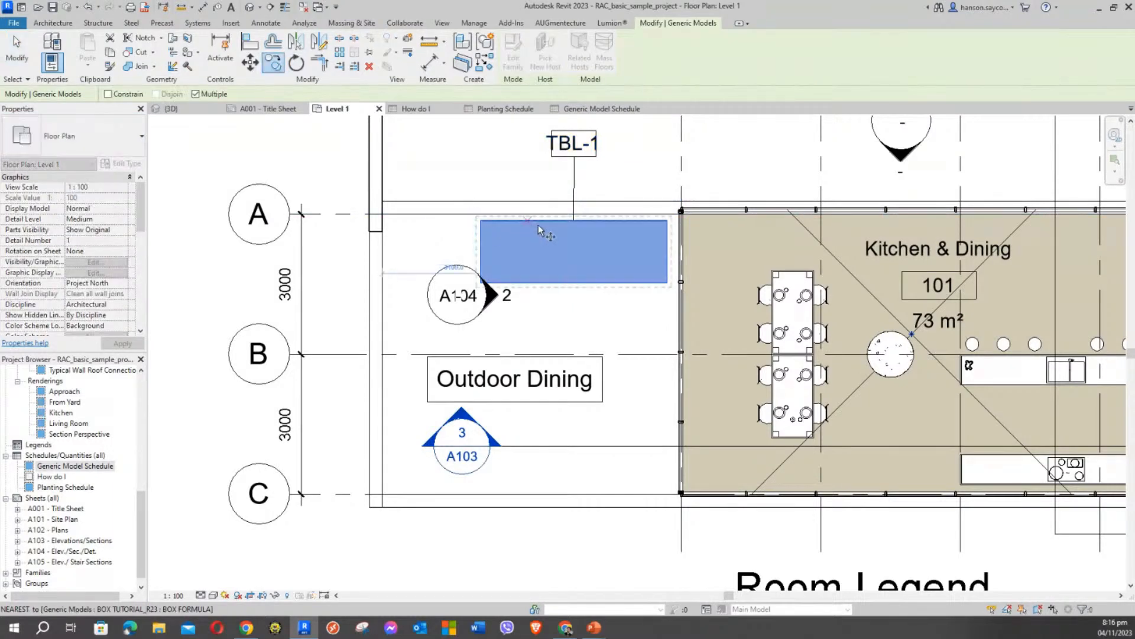
pyautogui.click(573, 221)
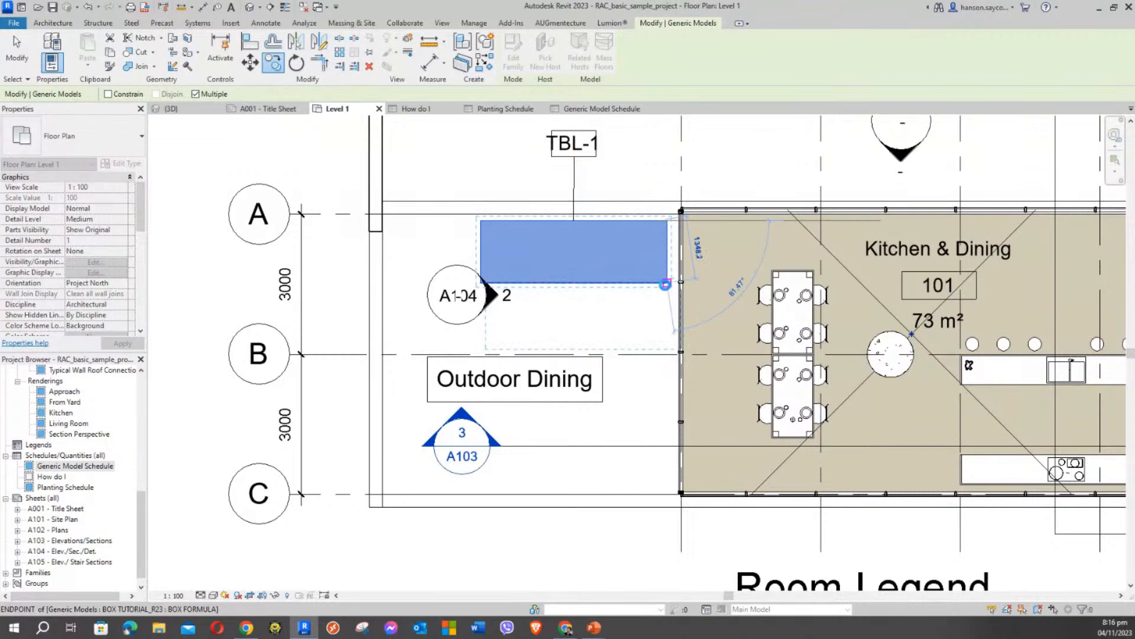
pyautogui.click(667, 293)
pyautogui.press('Escape')
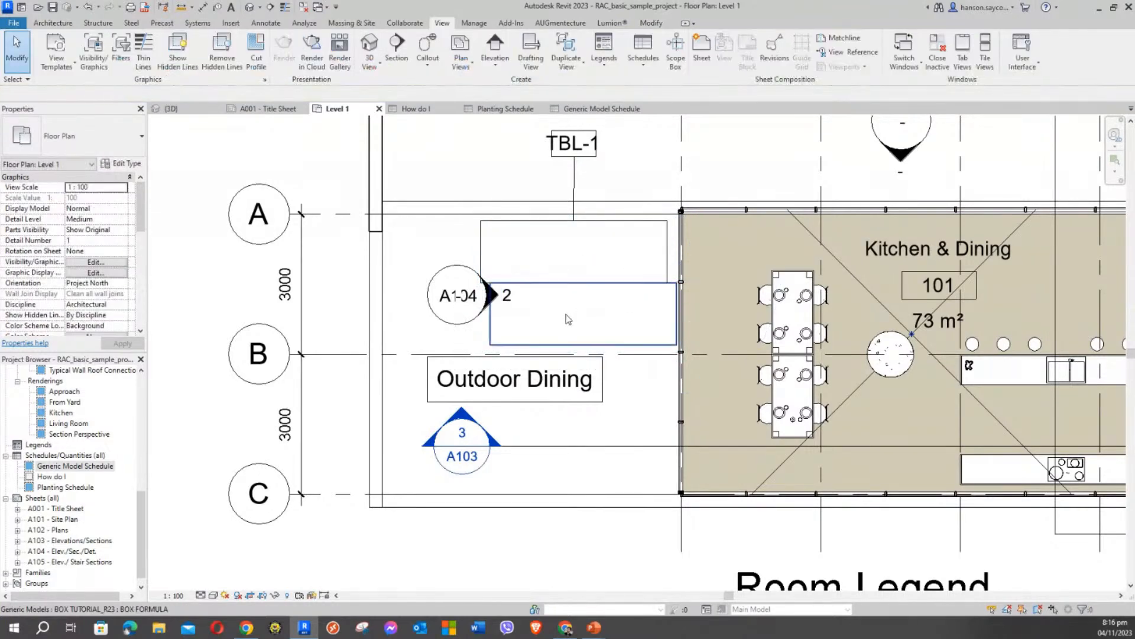
pyautogui.press('Left')
pyautogui.press('Left')
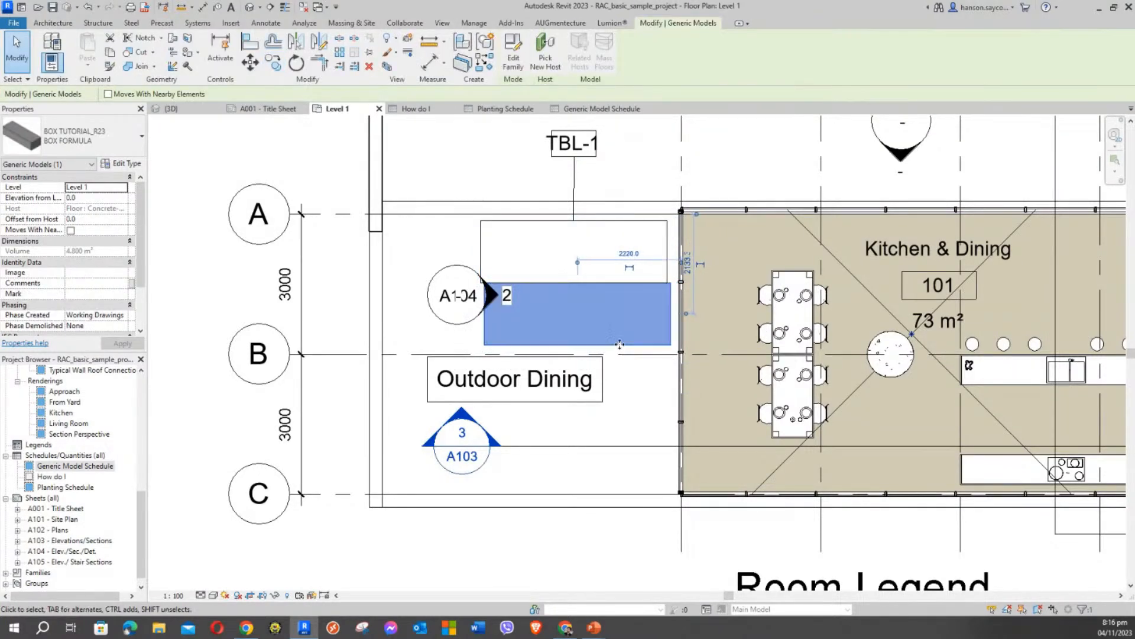
pyautogui.press('Down')
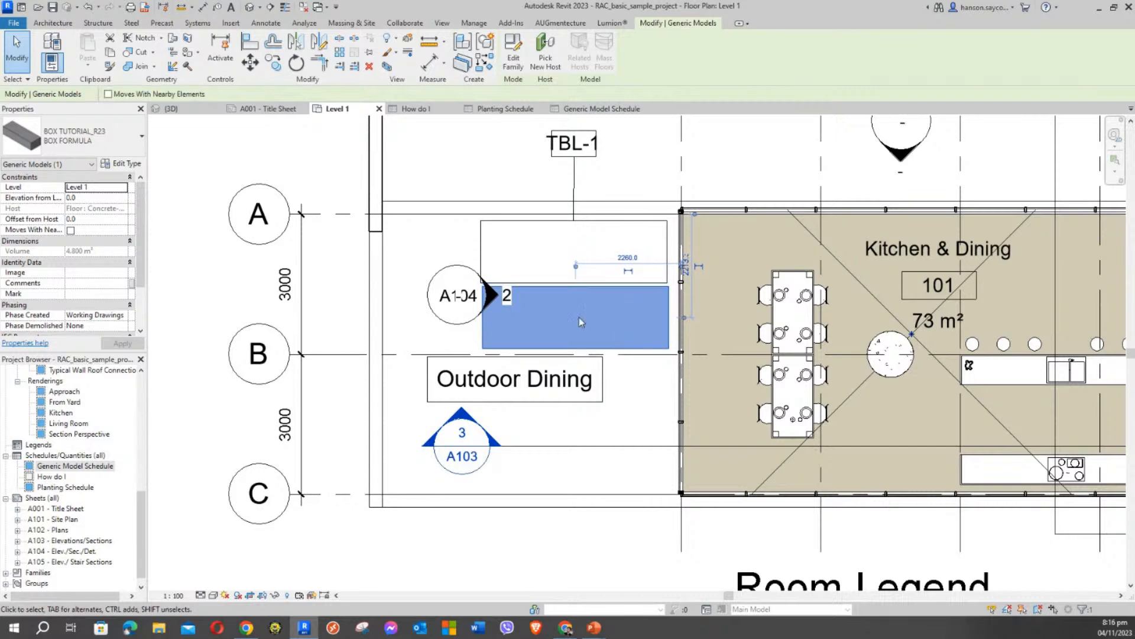
# Change the copied box to type BOX1 1 x .9 X .9 and move it beneath the right end of the TBL-1 box.
pyautogui.click(131, 148)
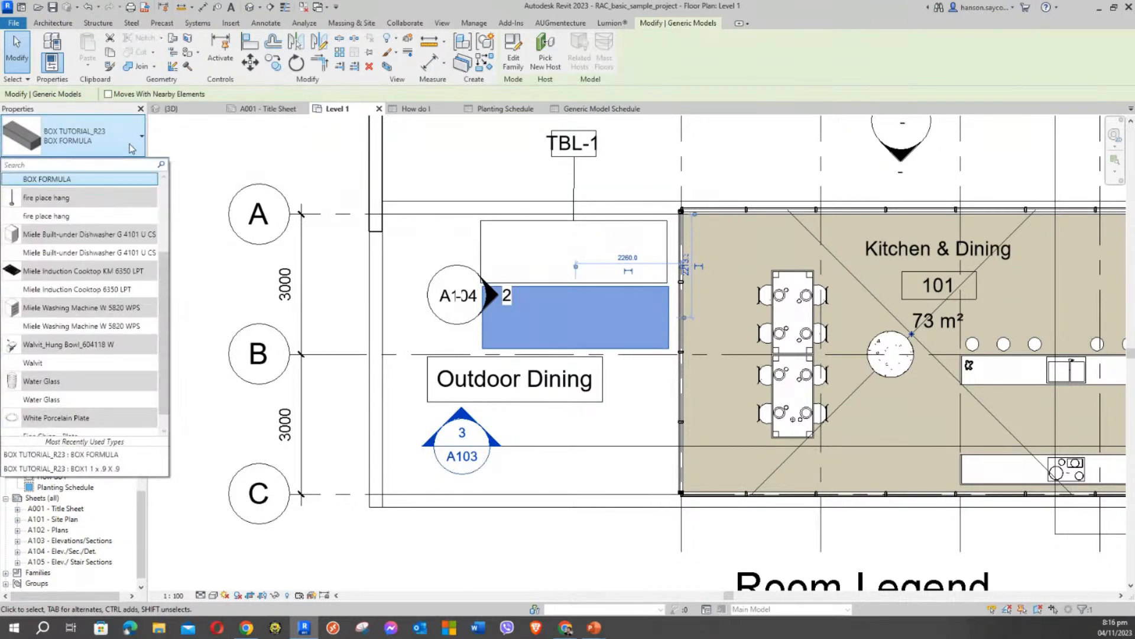
pyautogui.scroll(1, 163, 275)
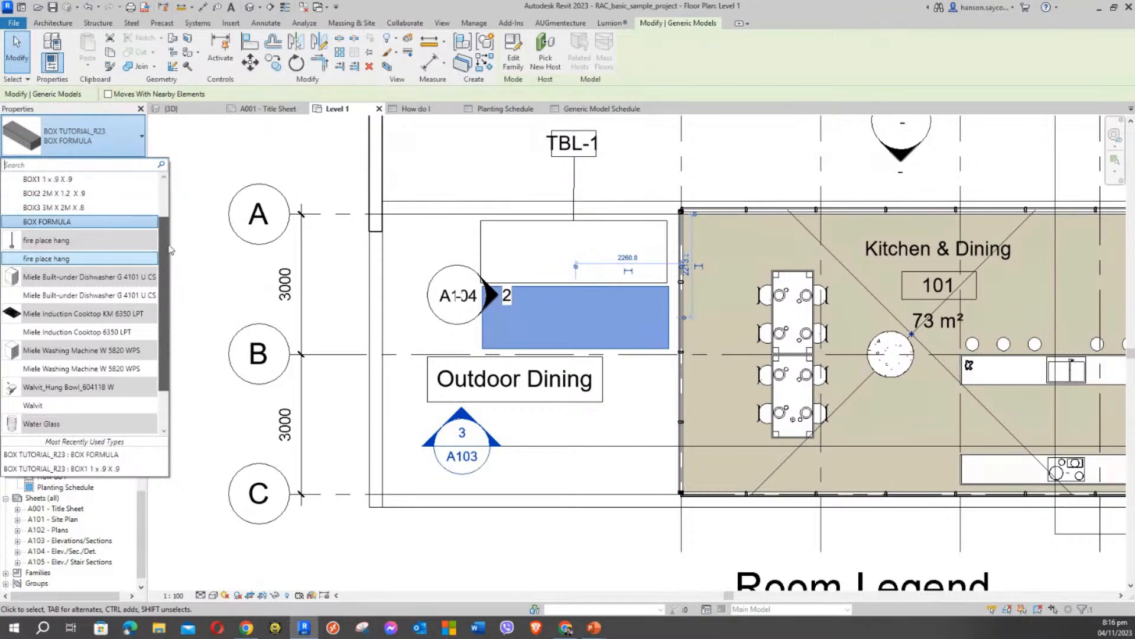
pyautogui.moveTo(169, 244); pyautogui.dragTo(169, 231)
pyautogui.click(67, 202)
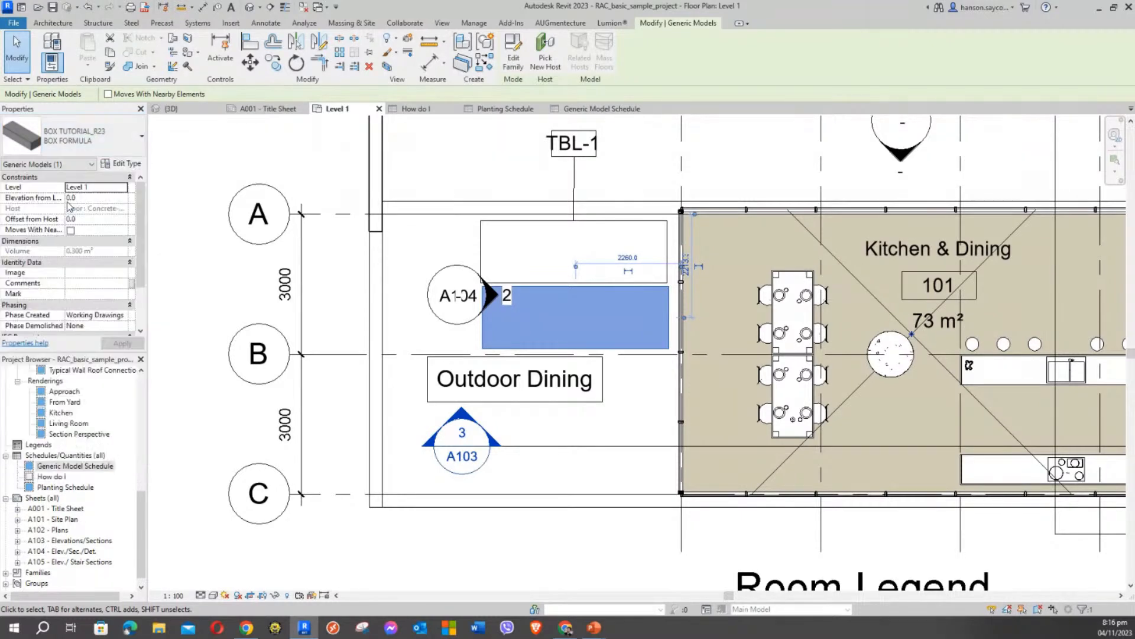
pyautogui.moveTo(567, 313); pyautogui.dragTo(637, 301)
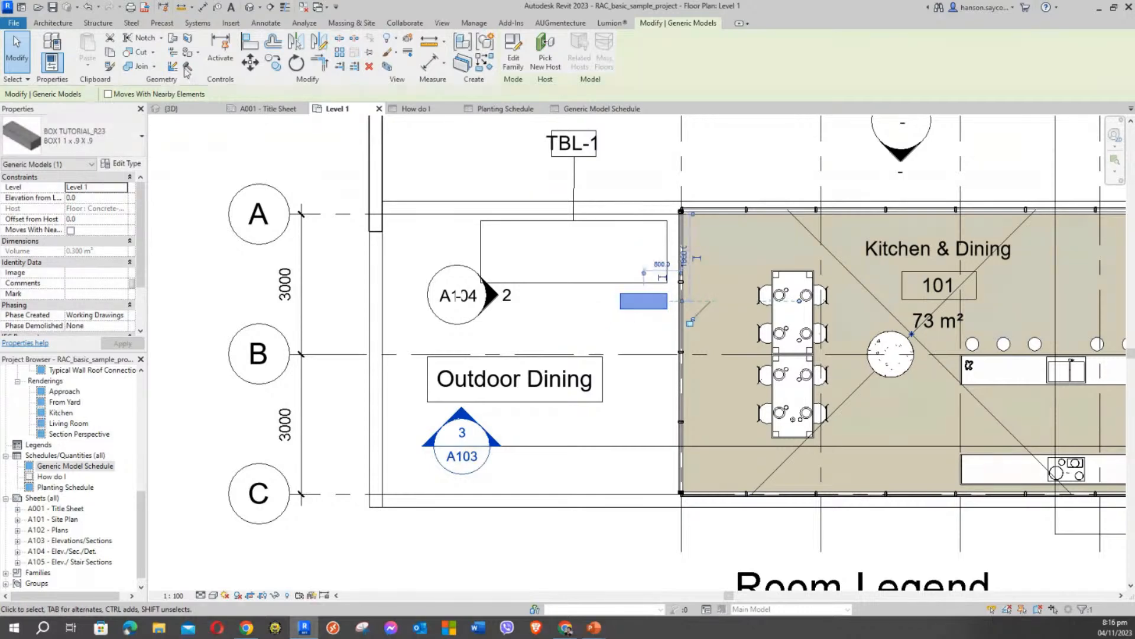
# Copy the small BOX1 box to its left, leaving a small gap between the two.
pyautogui.click(273, 63)
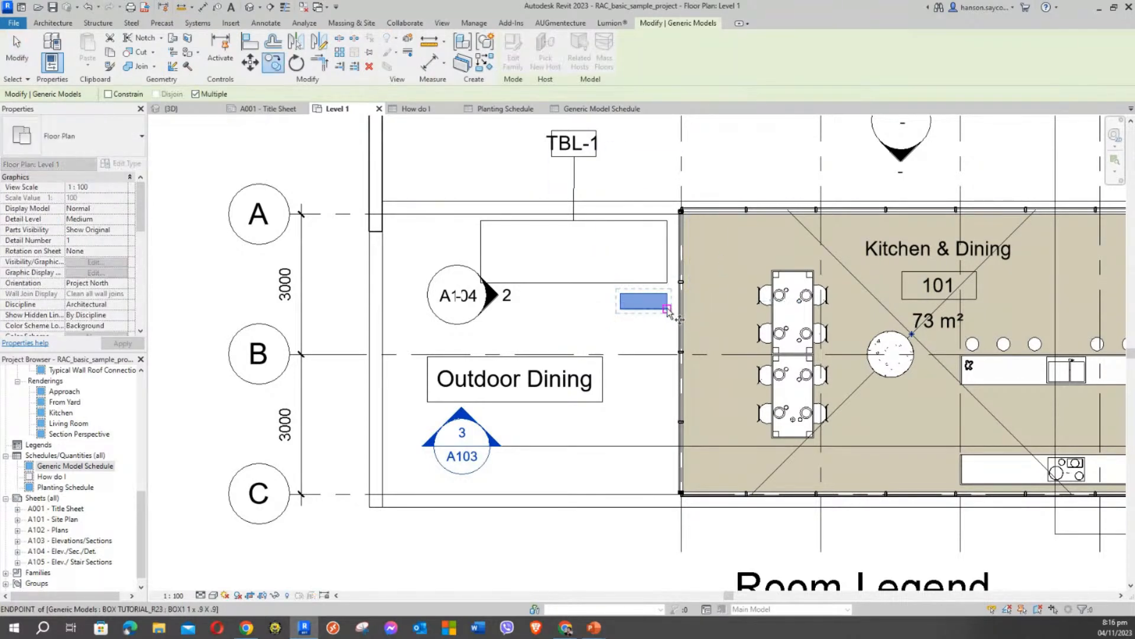
pyautogui.click(667, 309)
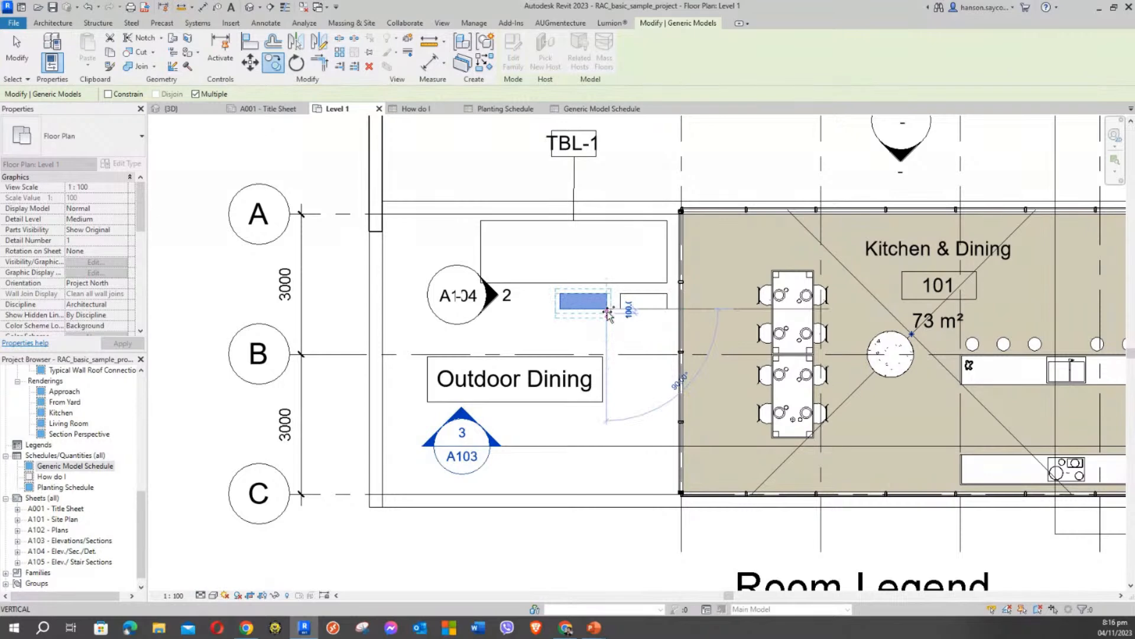
pyautogui.click(607, 313)
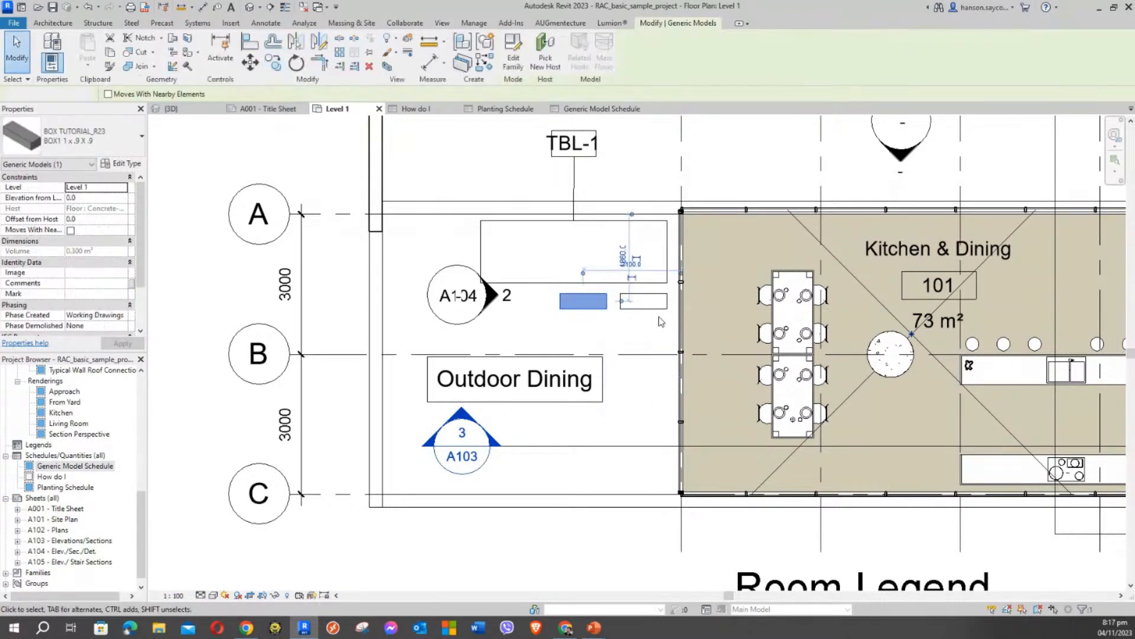
# Copy both BOX1 boxes straight down to form a second row beneath them.
pyautogui.moveTo(659, 317); pyautogui.dragTo(595, 303)
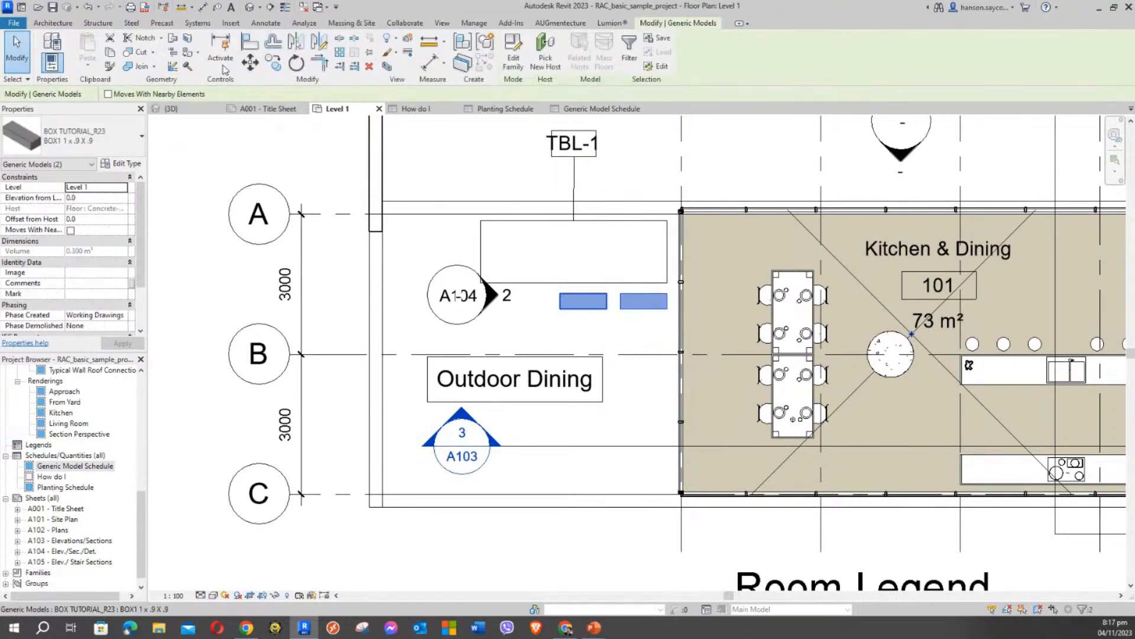
pyautogui.click(273, 62)
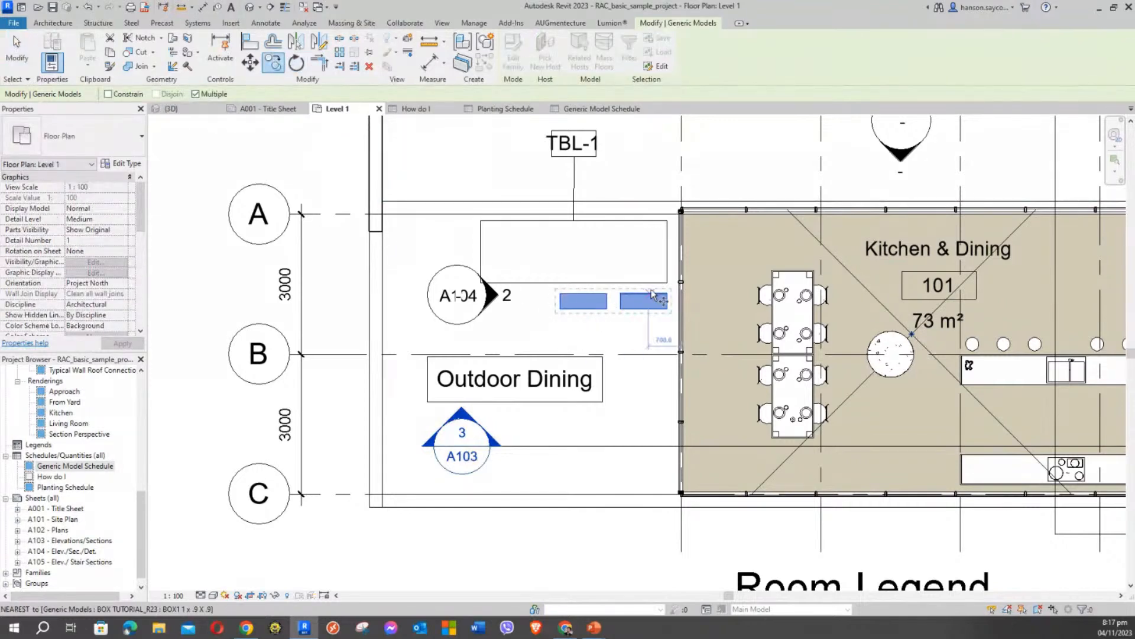
pyautogui.click(668, 283)
pyautogui.click(667, 309)
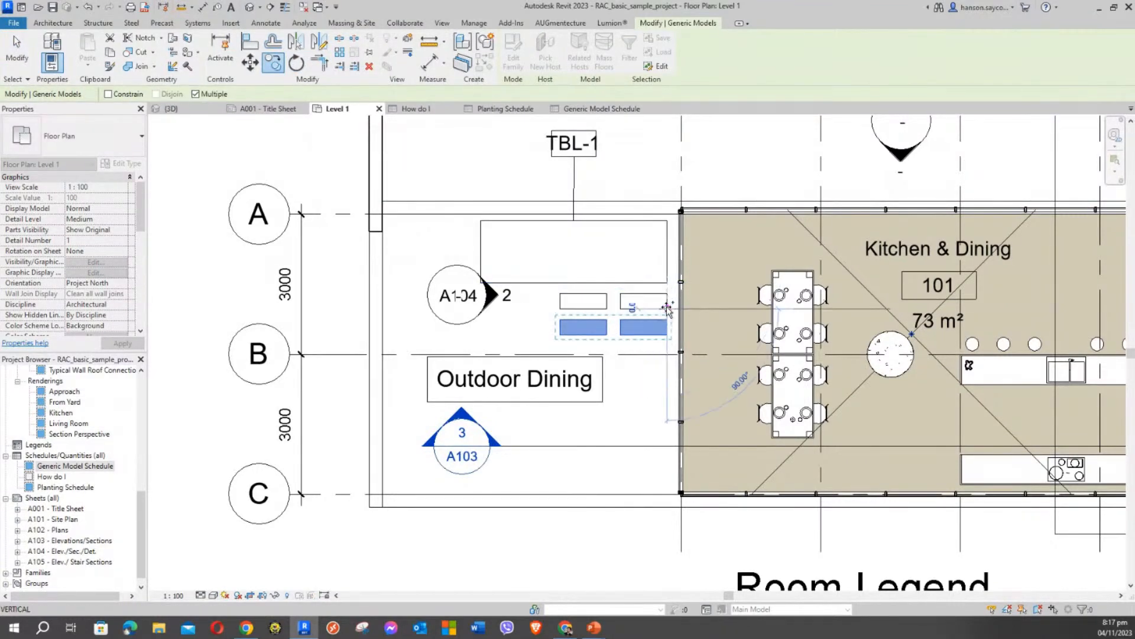
pyautogui.press('Escape')
pyautogui.press('Escape')
# Change the two boxes in the lower row to type BOX2 2M X 1.2 X .9.
pyautogui.moveTo(635, 336); pyautogui.dragTo(610, 335)
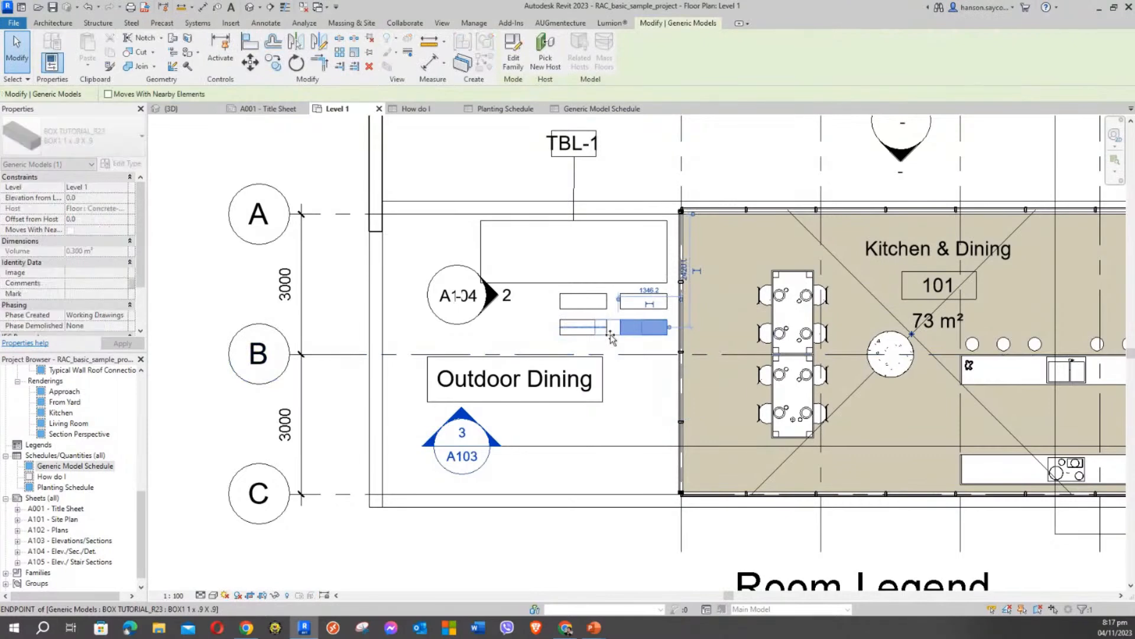
pyautogui.press('Escape')
pyautogui.click(638, 332)
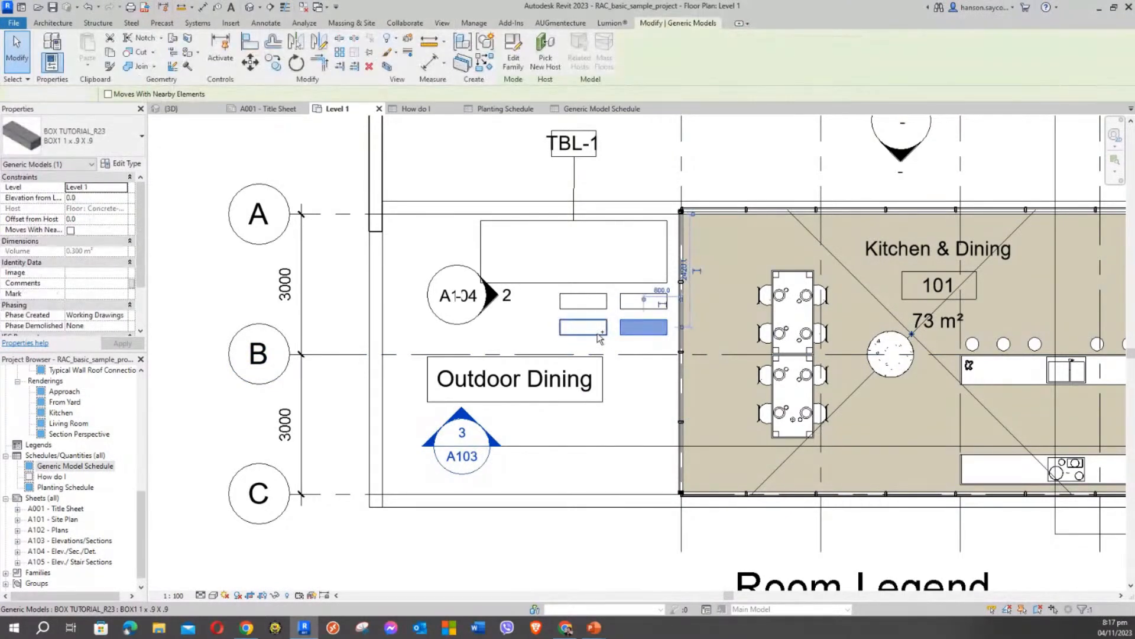
pyautogui.keyDown('ctrl'); pyautogui.click(598, 334); pyautogui.keyUp('ctrl')
pyautogui.click(109, 147)
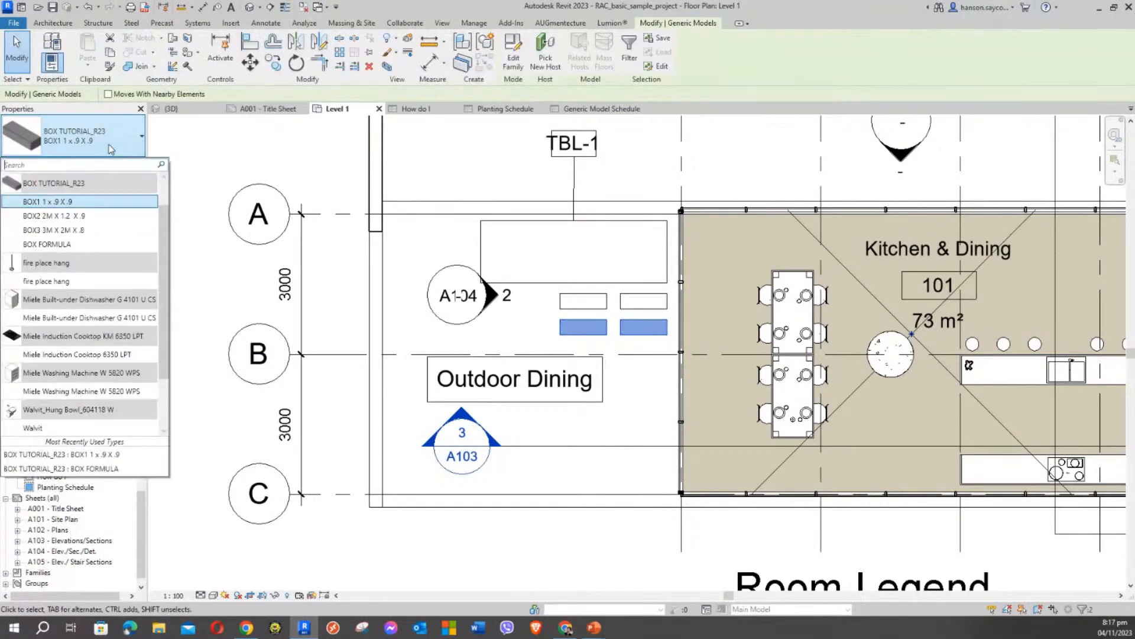
pyautogui.click(55, 216)
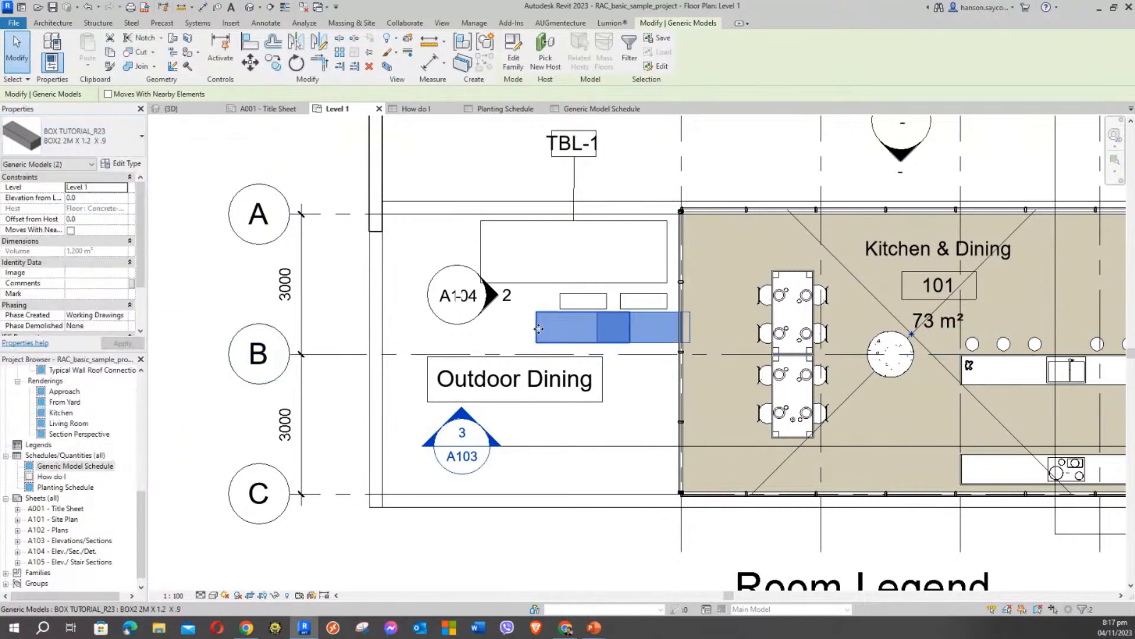
# Move the left BOX2 box further left so it no longer overlaps the other BOX2 box.
pyautogui.click(502, 336)
pyautogui.click(539, 325)
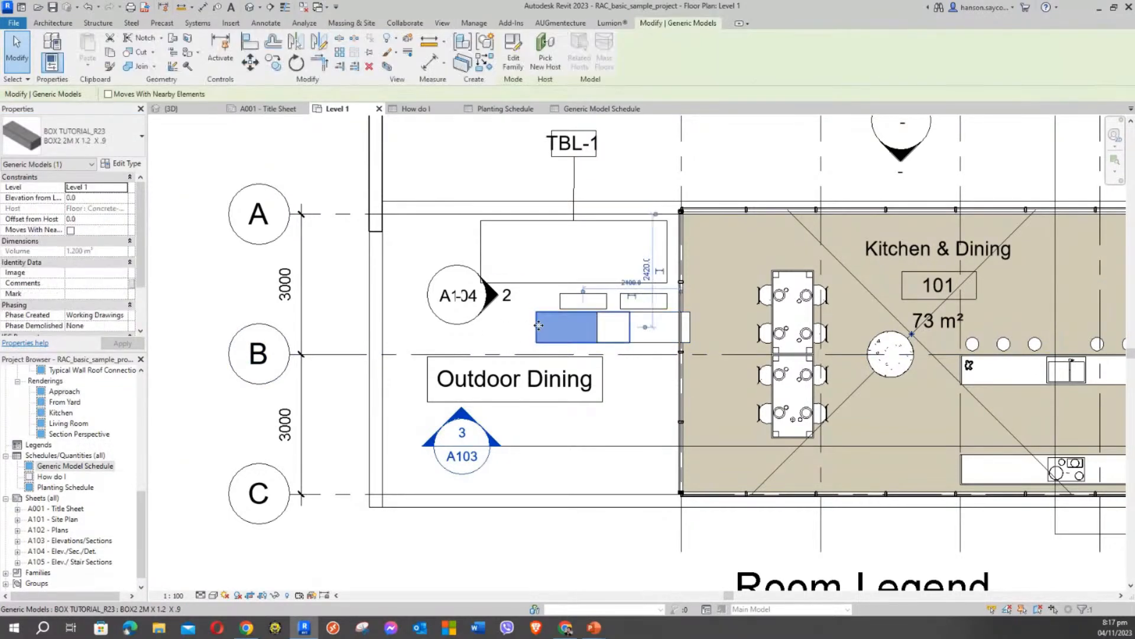
pyautogui.moveTo(539, 325); pyautogui.dragTo(474, 332)
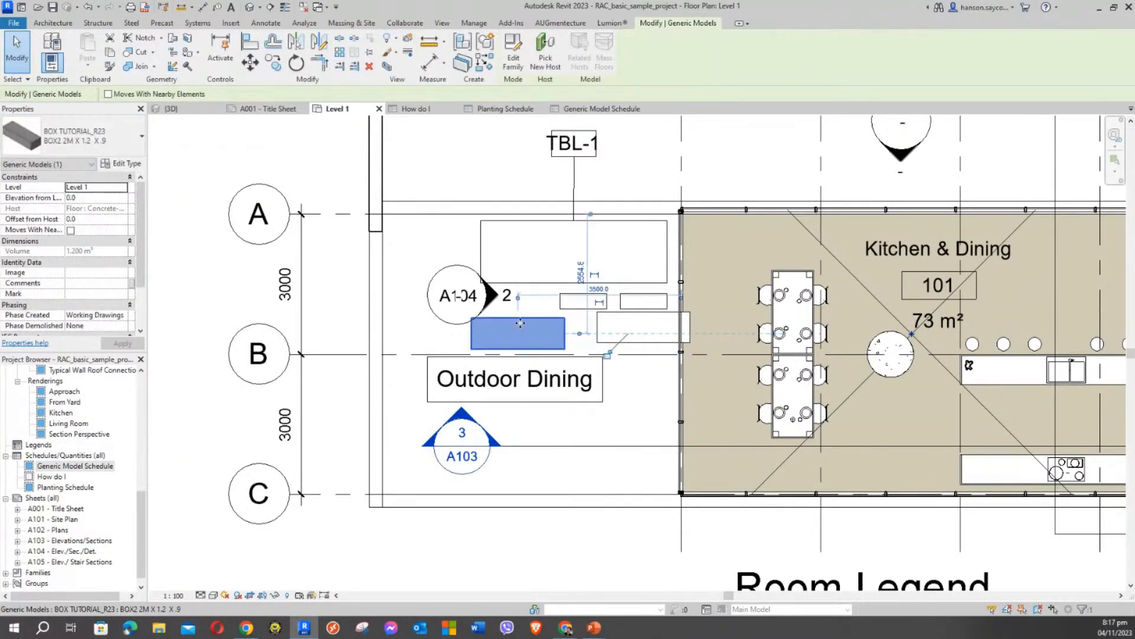
# Nudge the right BOX2 box left until it clears the kitchen wall, keeping a small gap to its neighbour.
pyautogui.click(612, 334)
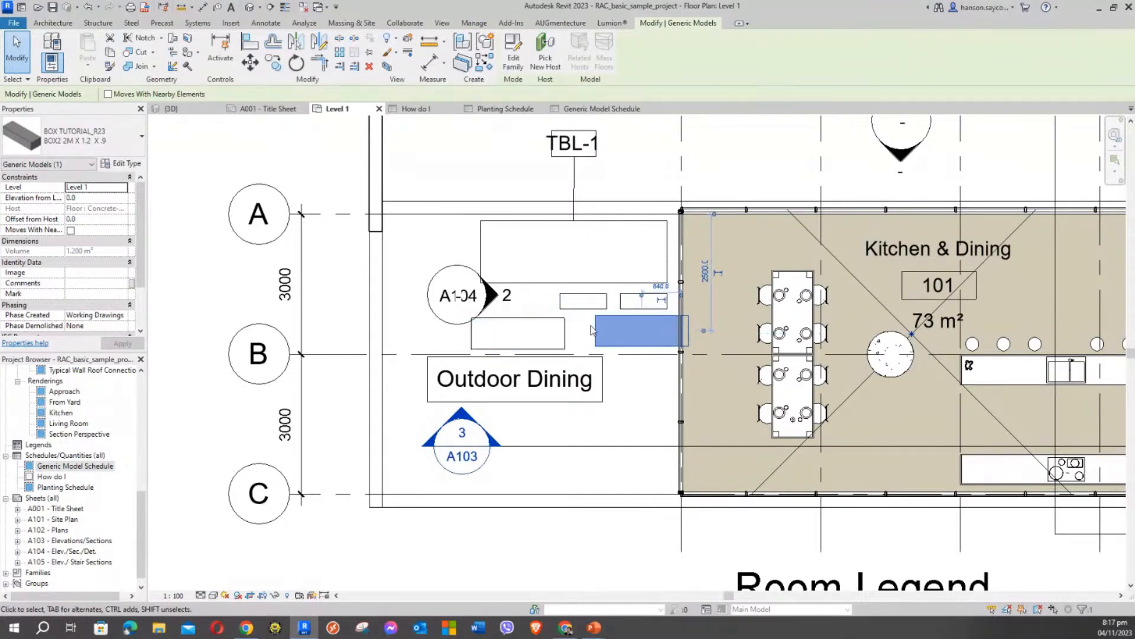
pyautogui.press('Left')
pyautogui.press('Left')
pyautogui.press('Left')
pyautogui.press('Left')
pyautogui.press('Left')
pyautogui.press('Left')
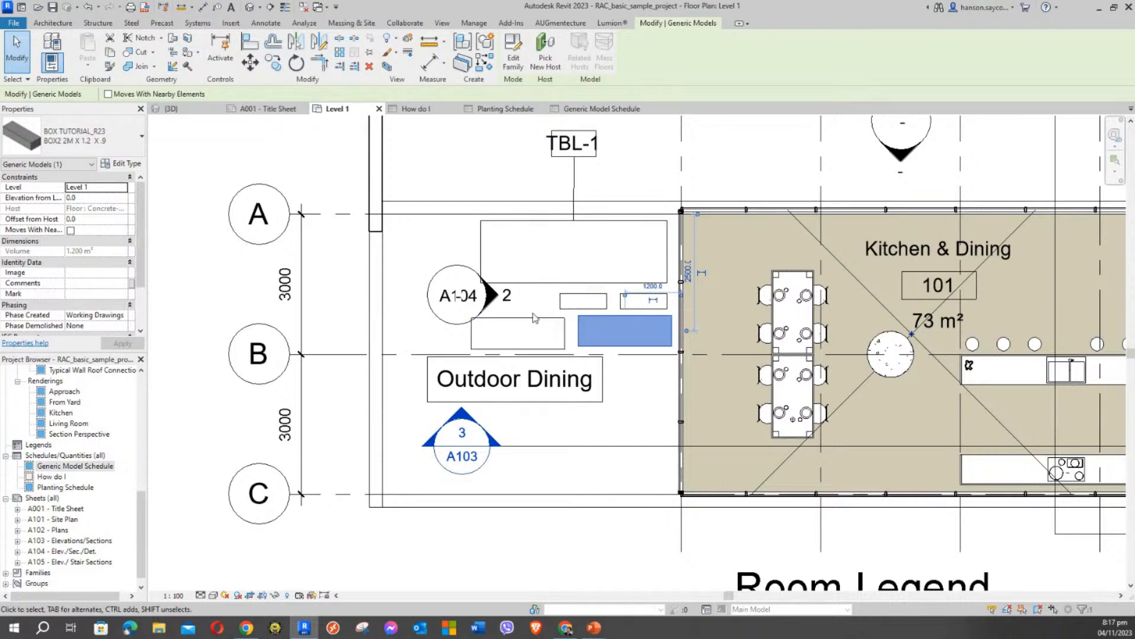
pyautogui.click(482, 168)
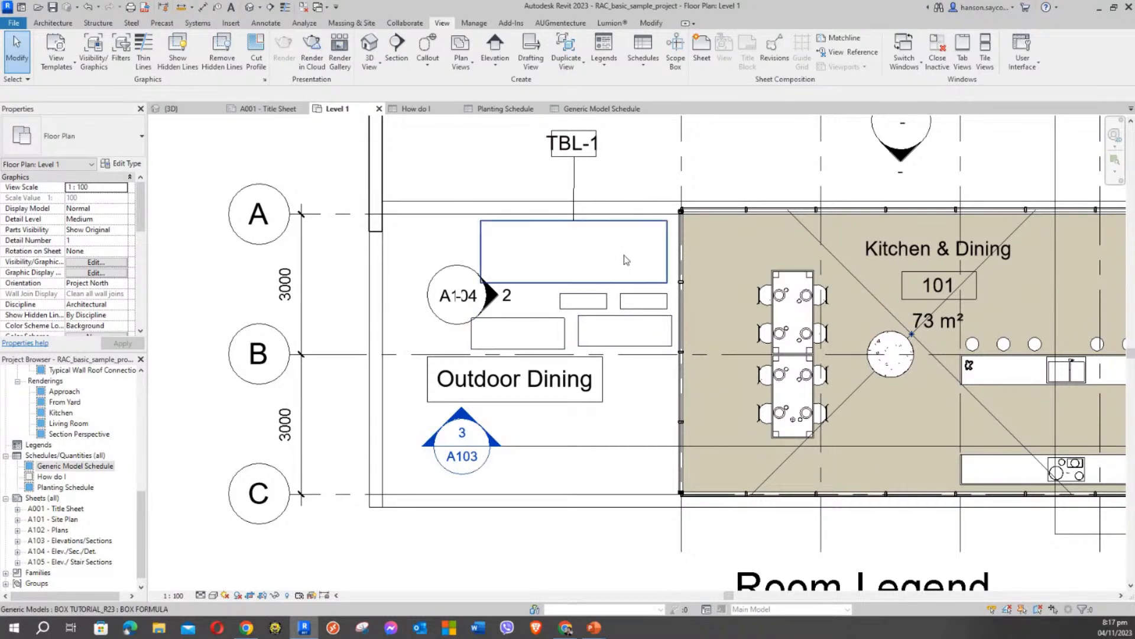
# Open the Generic Model Schedule and narrow its Family column.
pyautogui.click(628, 282)
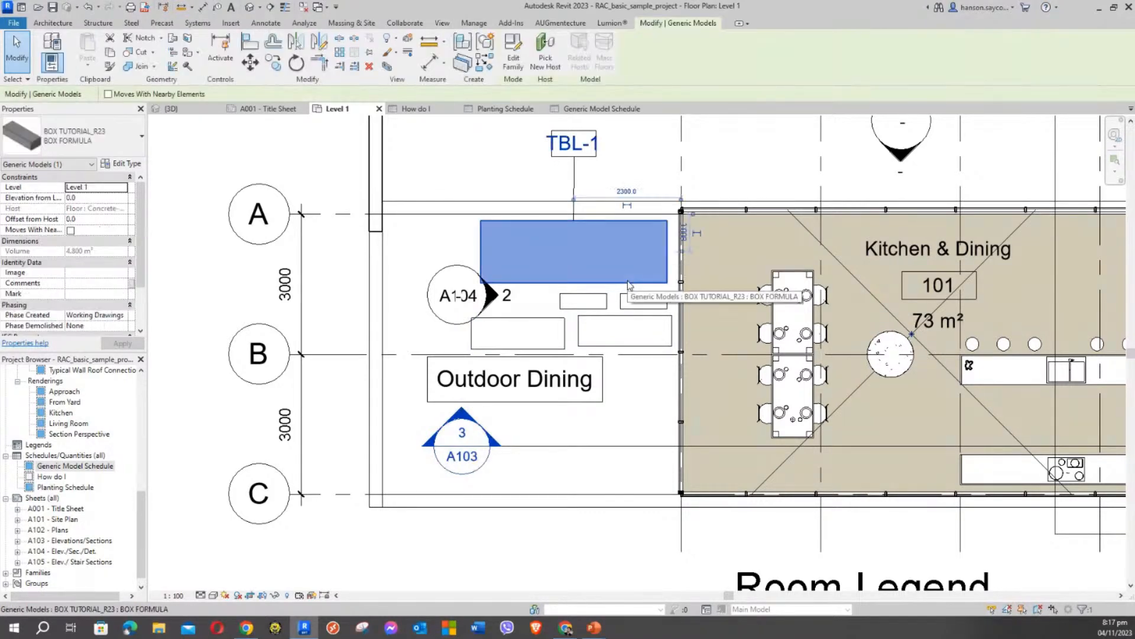
pyautogui.click(443, 229)
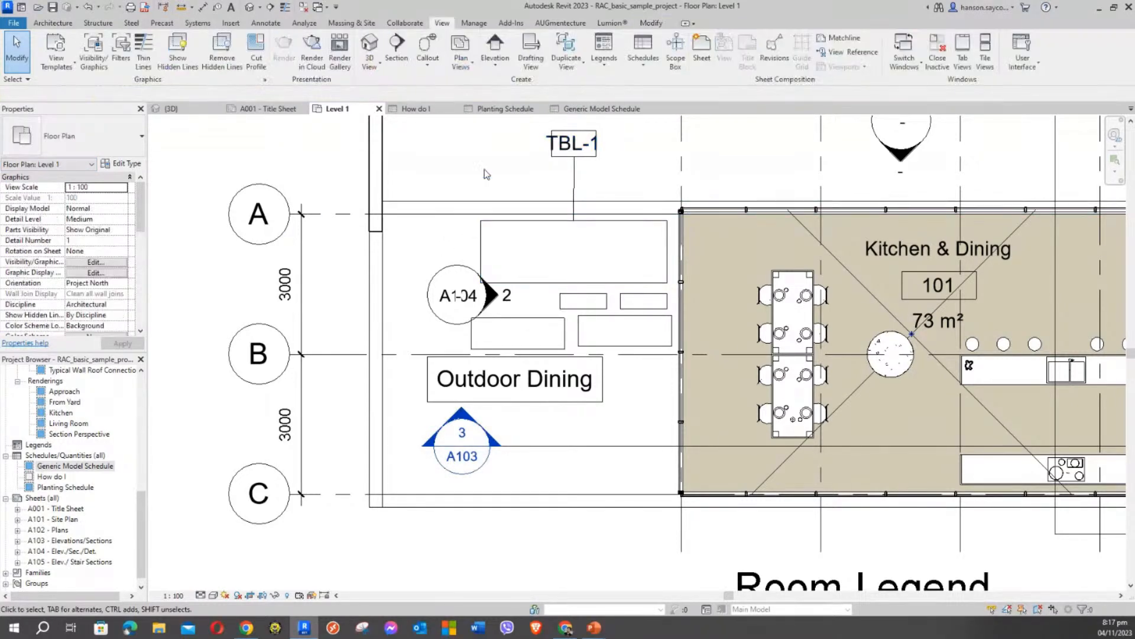
pyautogui.click(602, 109)
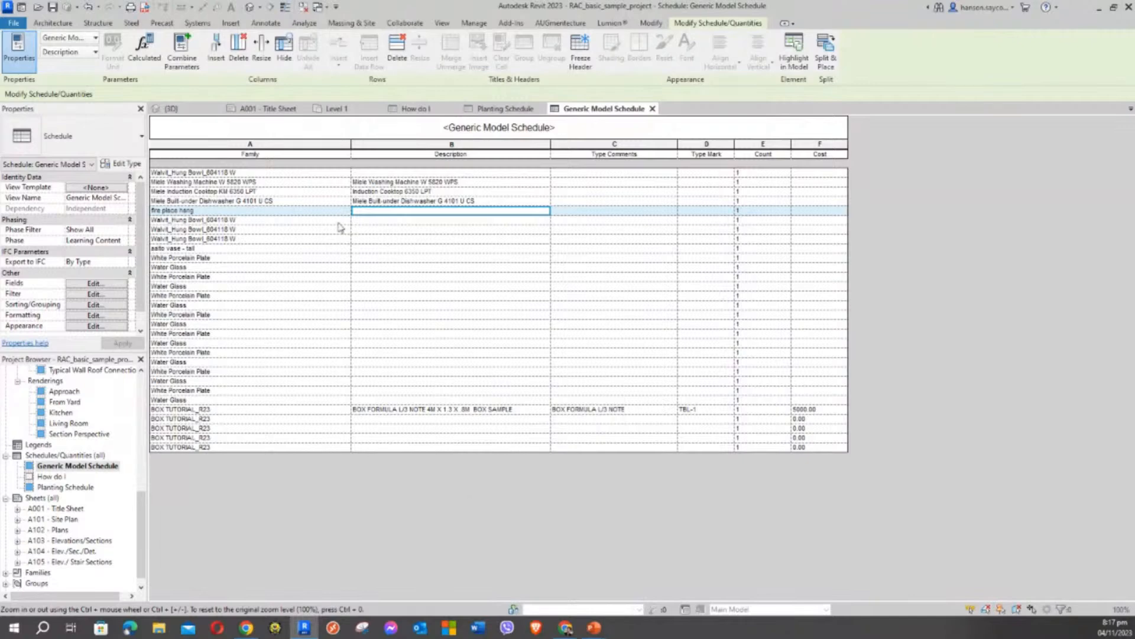
pyautogui.moveTo(351, 145); pyautogui.dragTo(303, 145)
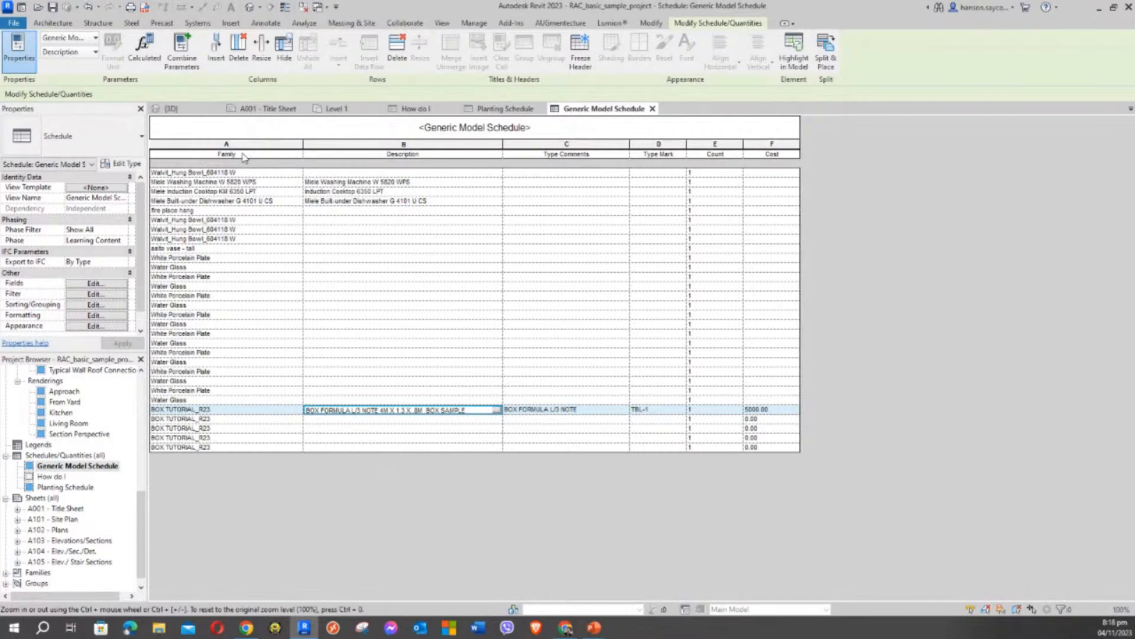
# Add the Family and Type field to the schedule and remove the Family field from it.
pyautogui.click(99, 284)
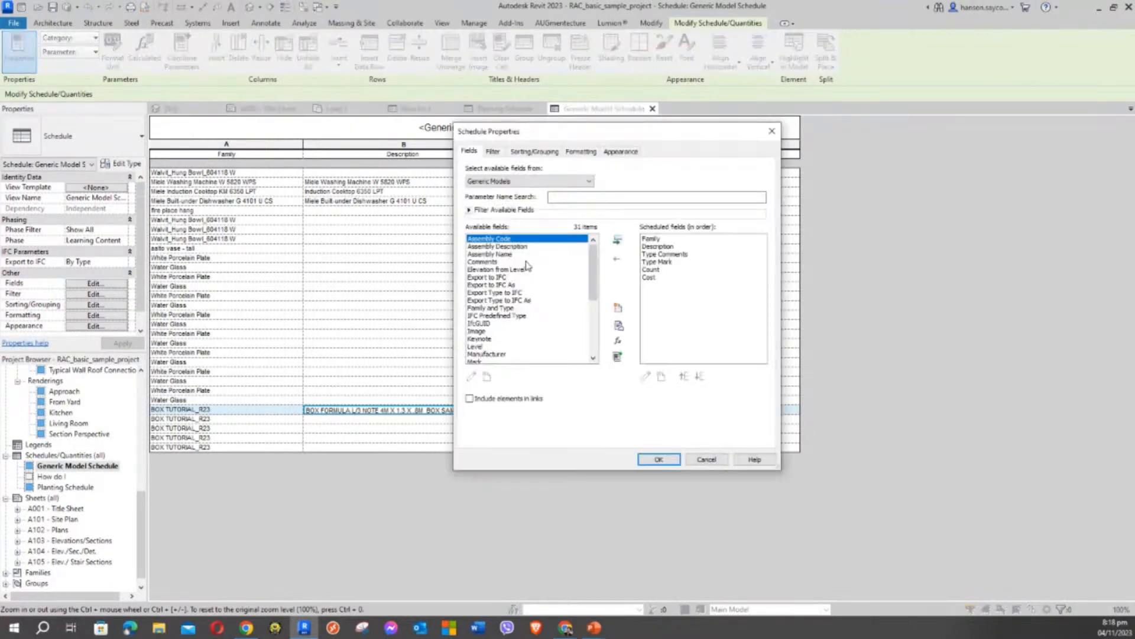
pyautogui.click(495, 277)
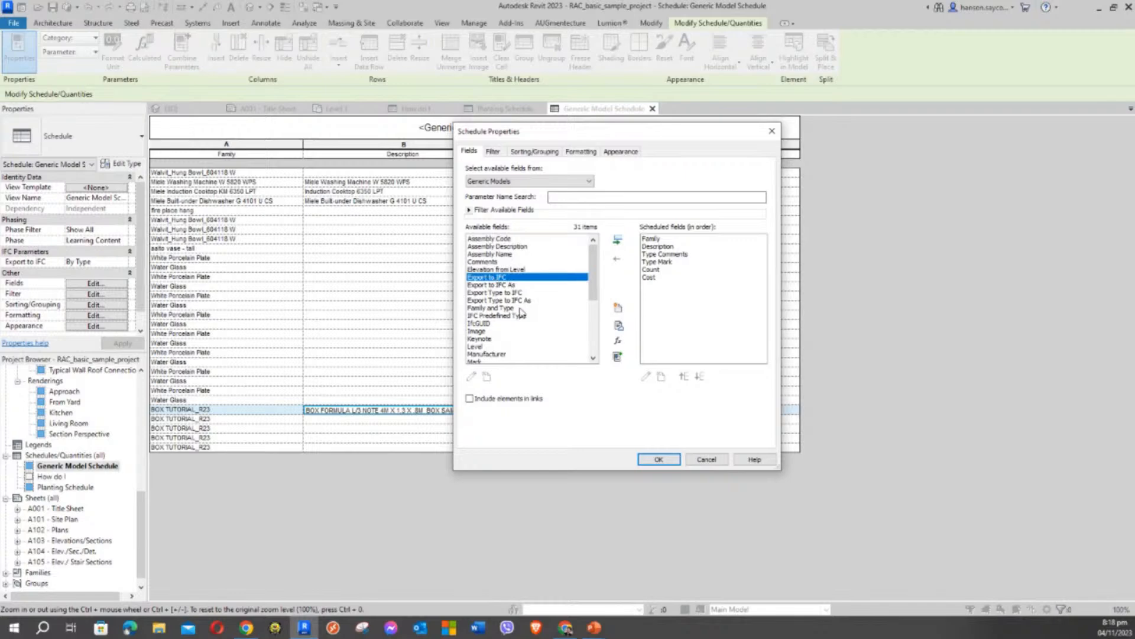
pyautogui.scroll(-5, 520, 312)
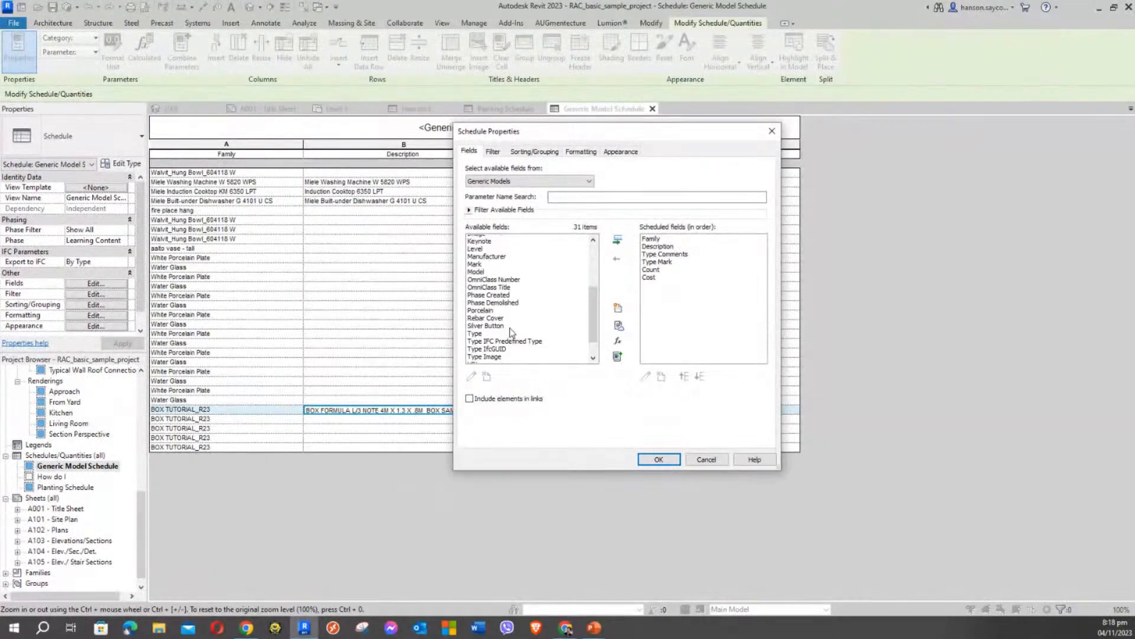
pyautogui.scroll(5, 510, 327)
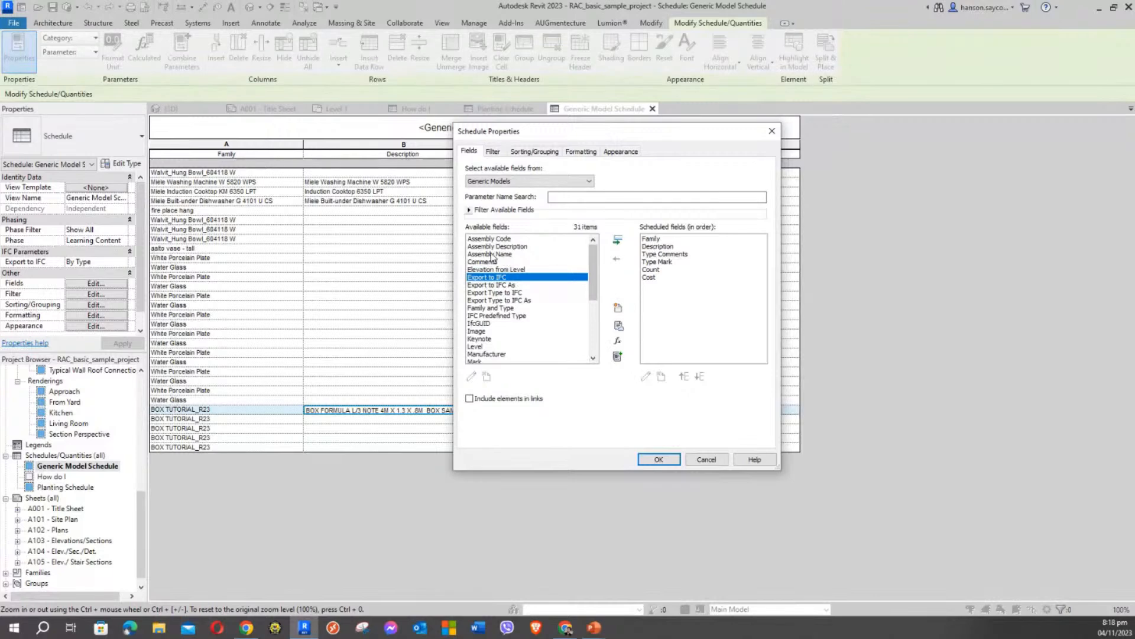
pyautogui.click(502, 300)
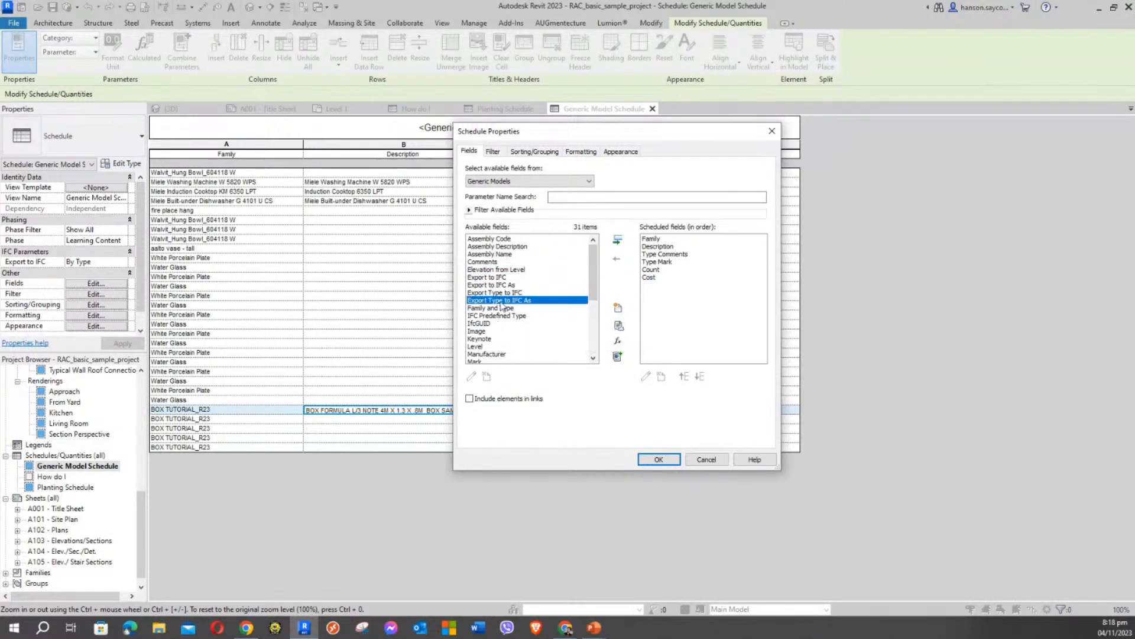
pyautogui.click(503, 308)
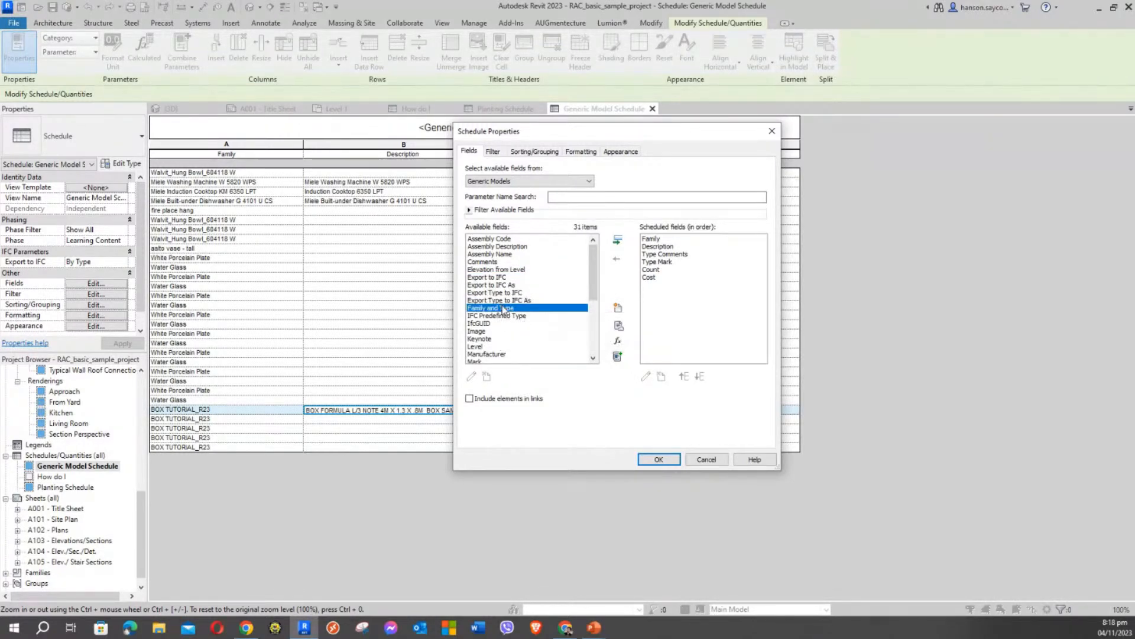
pyautogui.moveTo(515, 300); pyautogui.dragTo(505, 308)
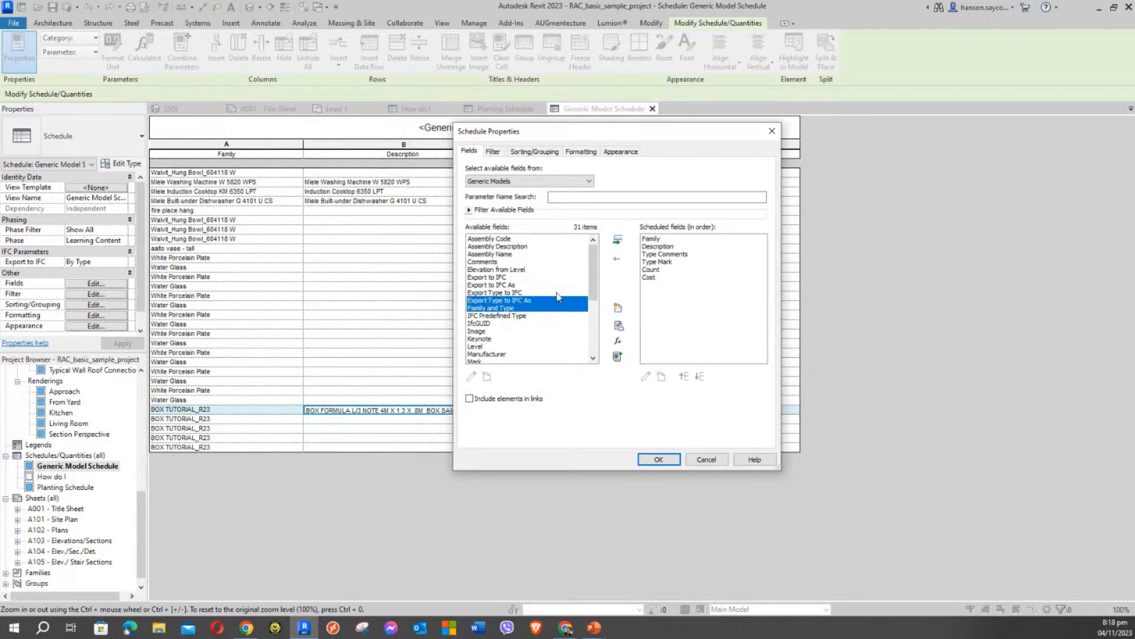
pyautogui.click(618, 241)
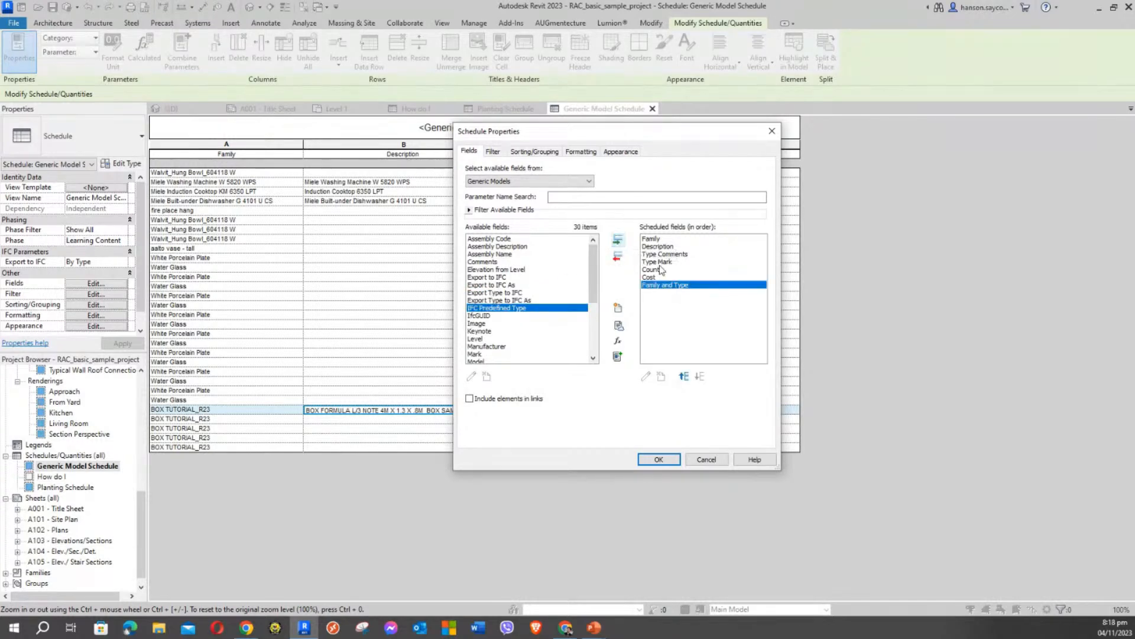
pyautogui.click(651, 239)
pyautogui.click(617, 258)
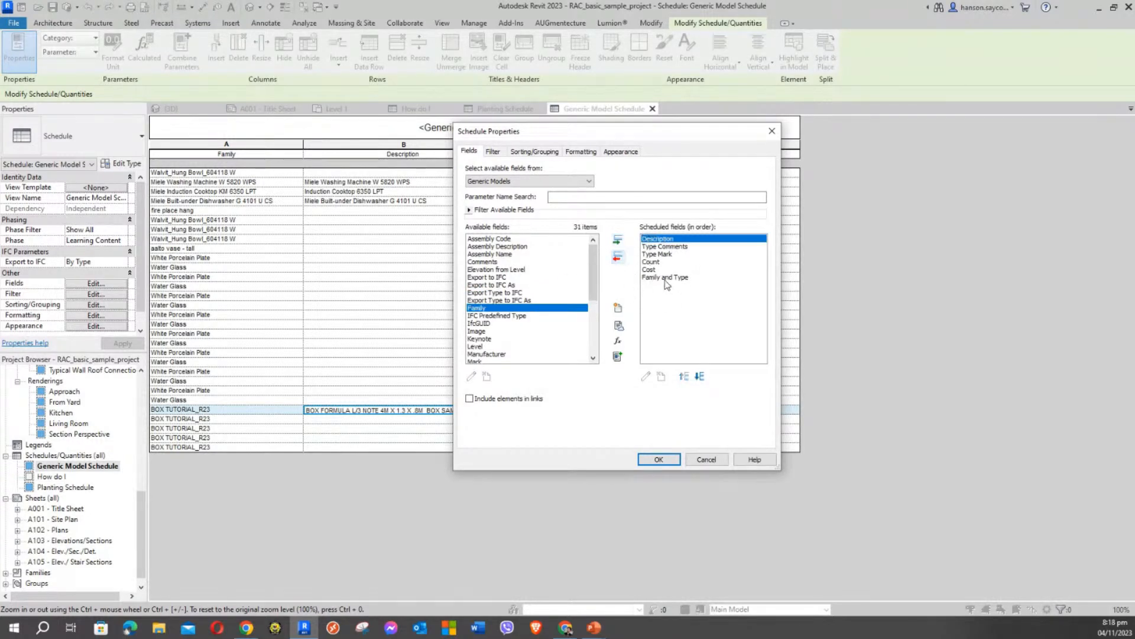
# Place Family and Type first in the order of scheduled fields and apply the schedule properties.
pyautogui.click(663, 277)
pyautogui.click(685, 377)
pyautogui.click(685, 377)
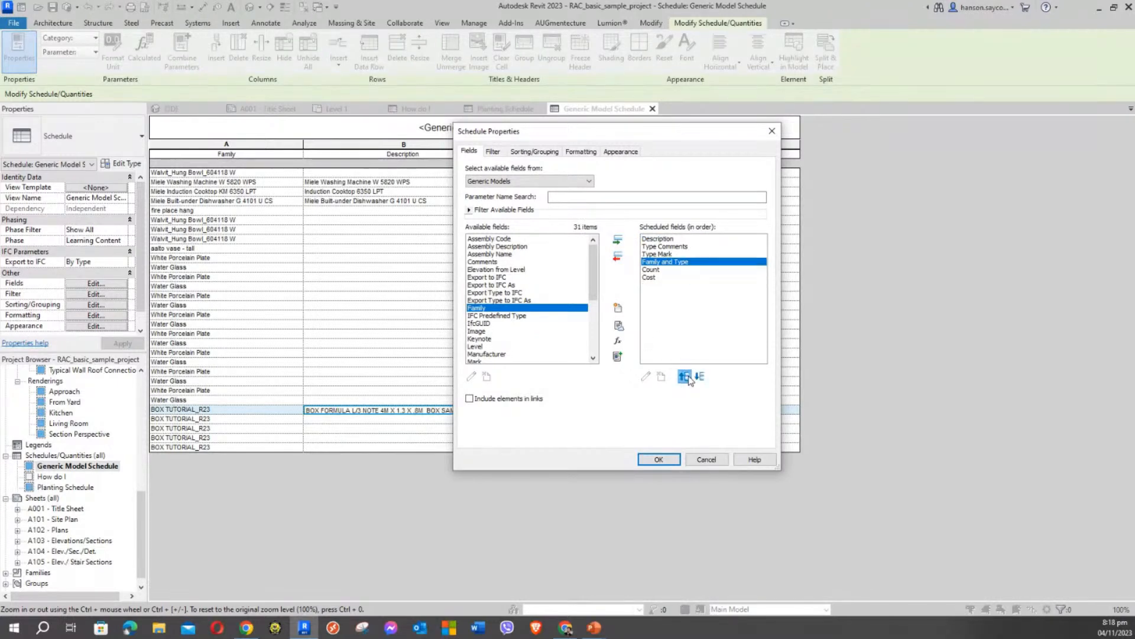
pyautogui.click(685, 377)
pyautogui.click(684, 377)
pyautogui.click(685, 377)
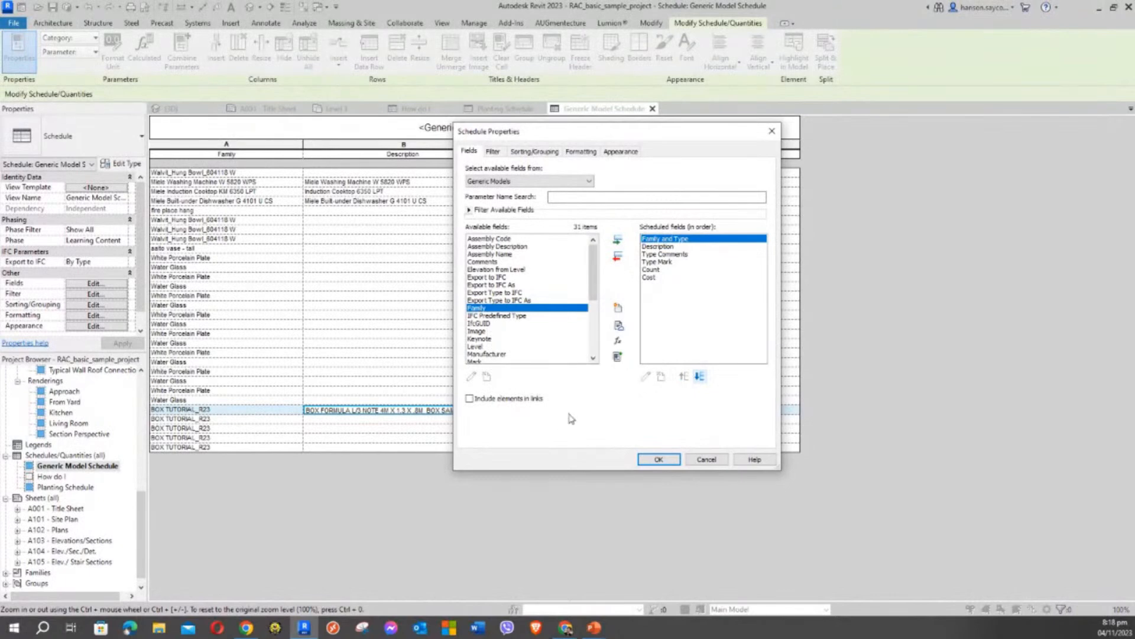
pyautogui.click(657, 458)
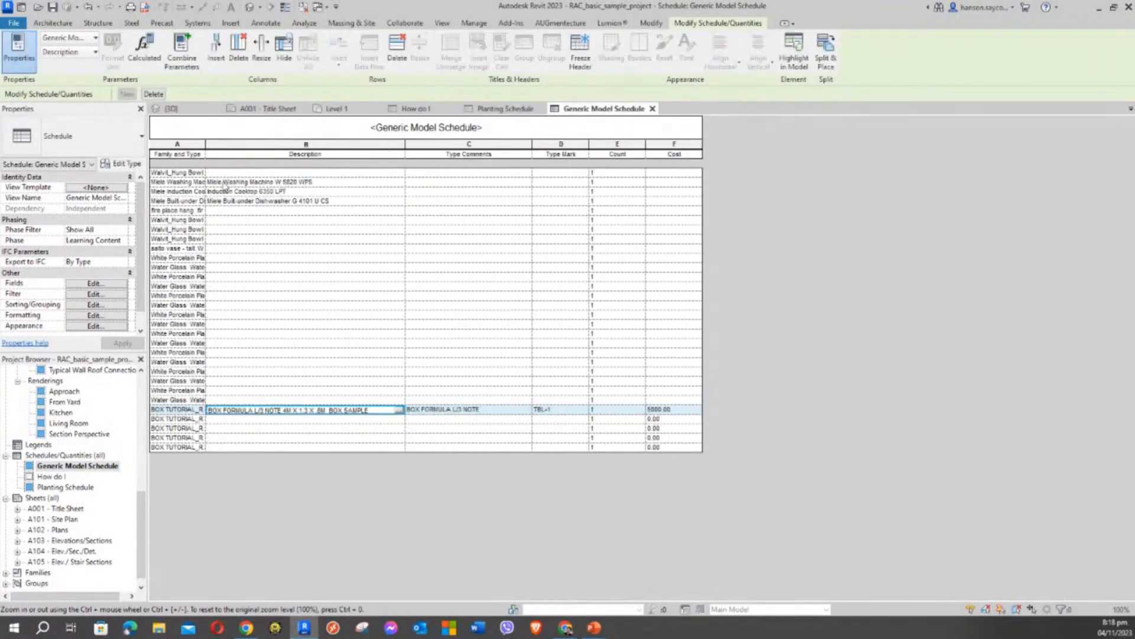
# Widen the Family and Type column and check the type names in the BOX TUTORIAL_R23 rows.
pyautogui.moveTo(207, 146); pyautogui.dragTo(316, 144)
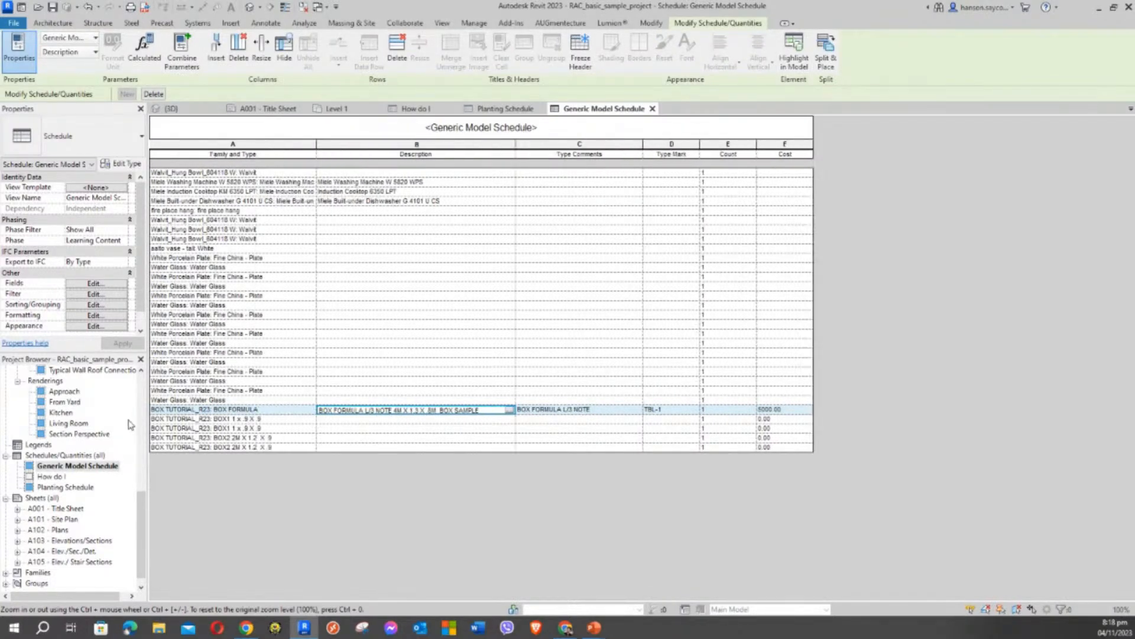
pyautogui.click(259, 421)
pyautogui.click(266, 429)
pyautogui.click(268, 438)
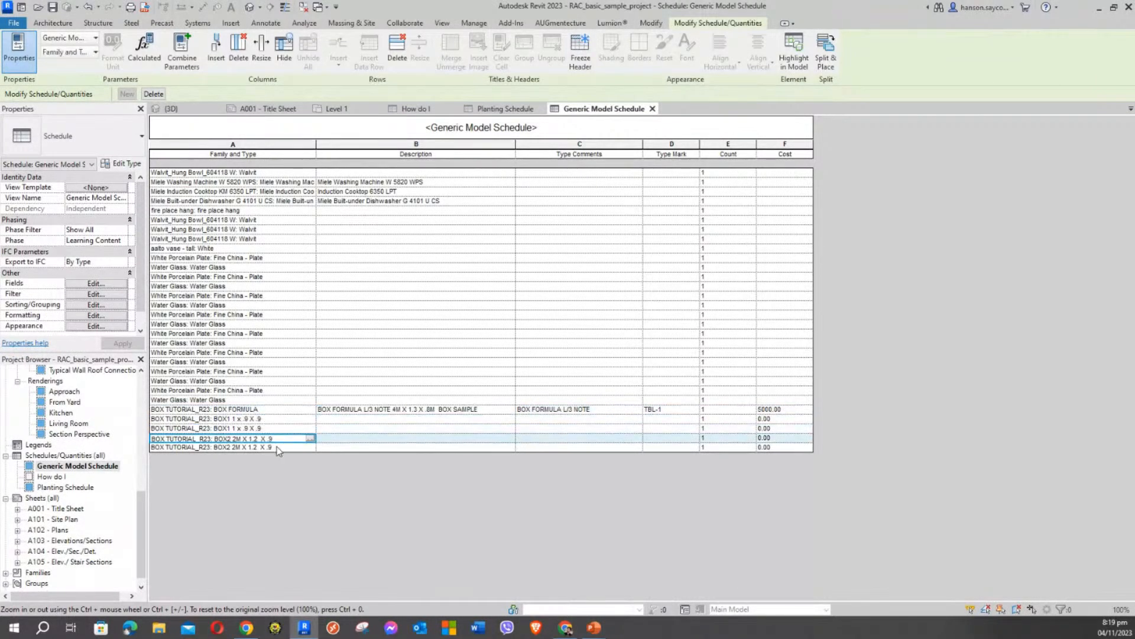
pyautogui.click(277, 447)
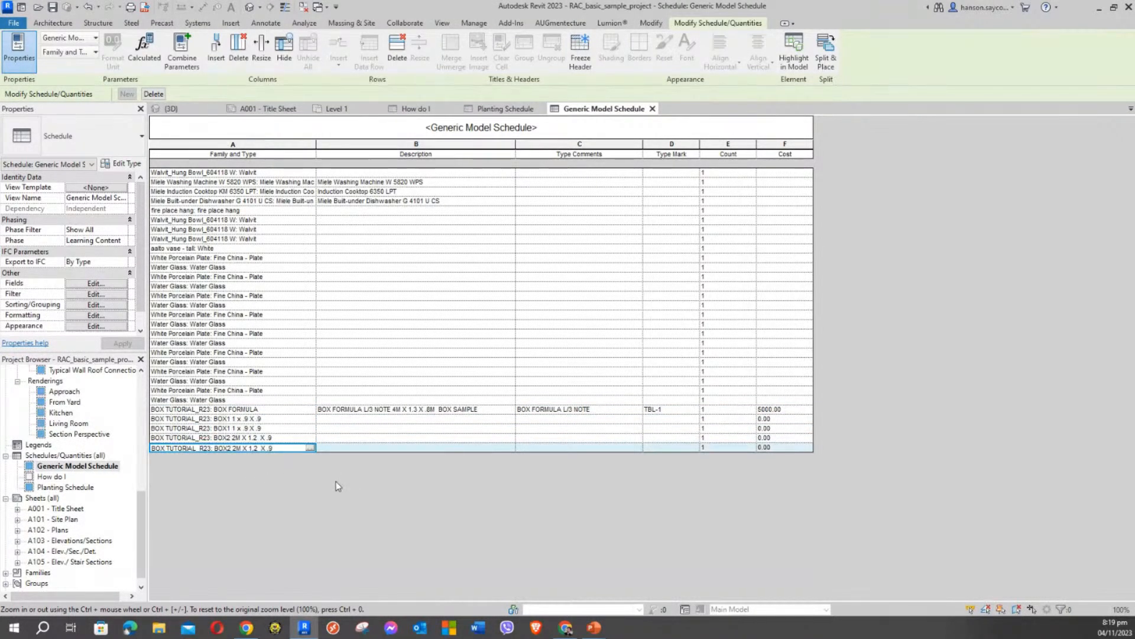
pyautogui.click(243, 410)
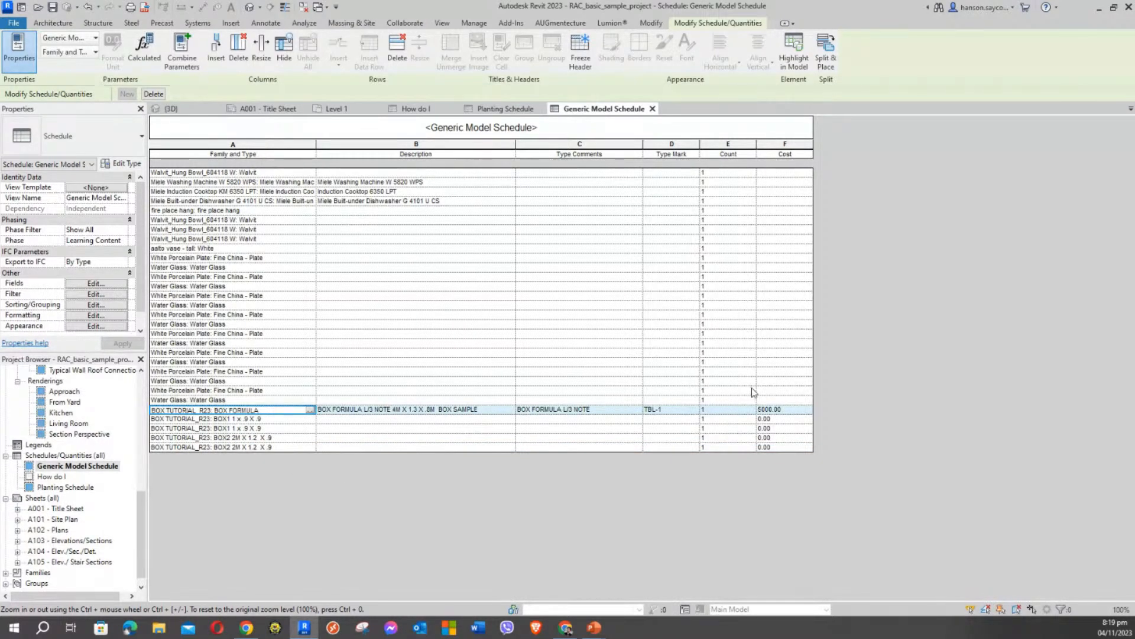
# Set the Cost of the BOX2 2M X 1.2 X .9 type to 8000 in the schedule.
pyautogui.click(776, 438)
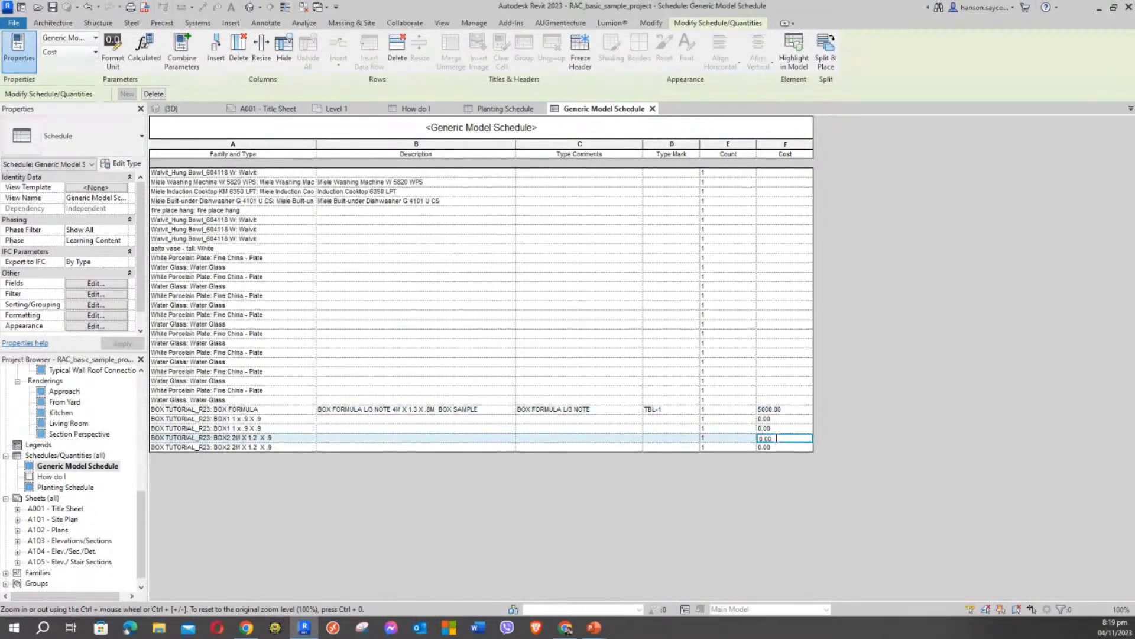
pyautogui.moveTo(777, 439); pyautogui.dragTo(733, 443)
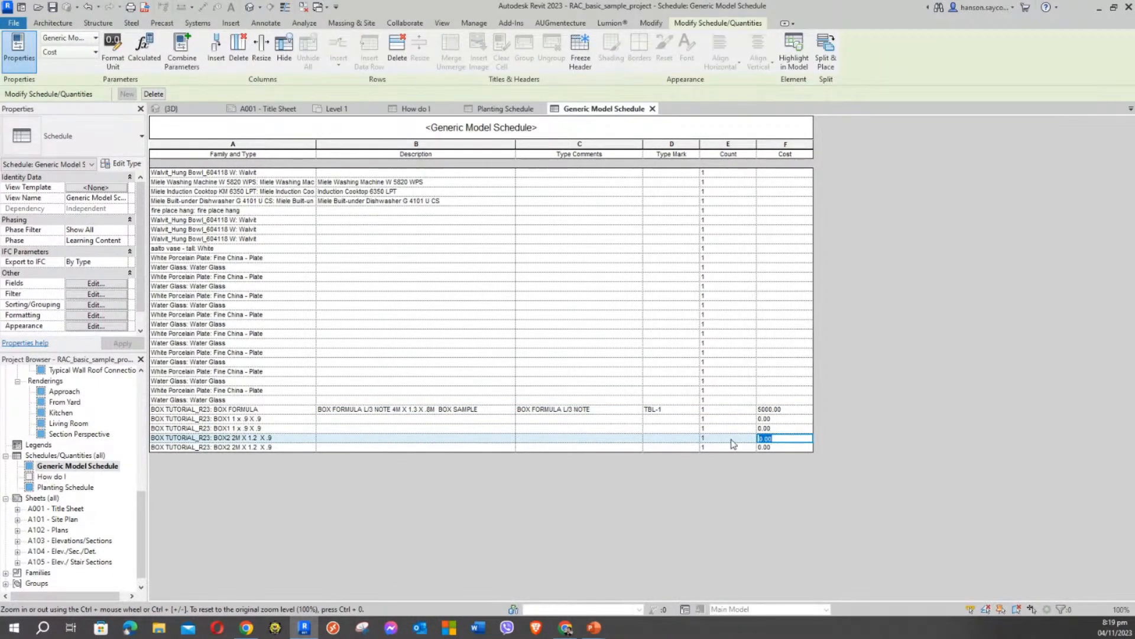
pyautogui.write('8000')
pyautogui.click(770, 447)
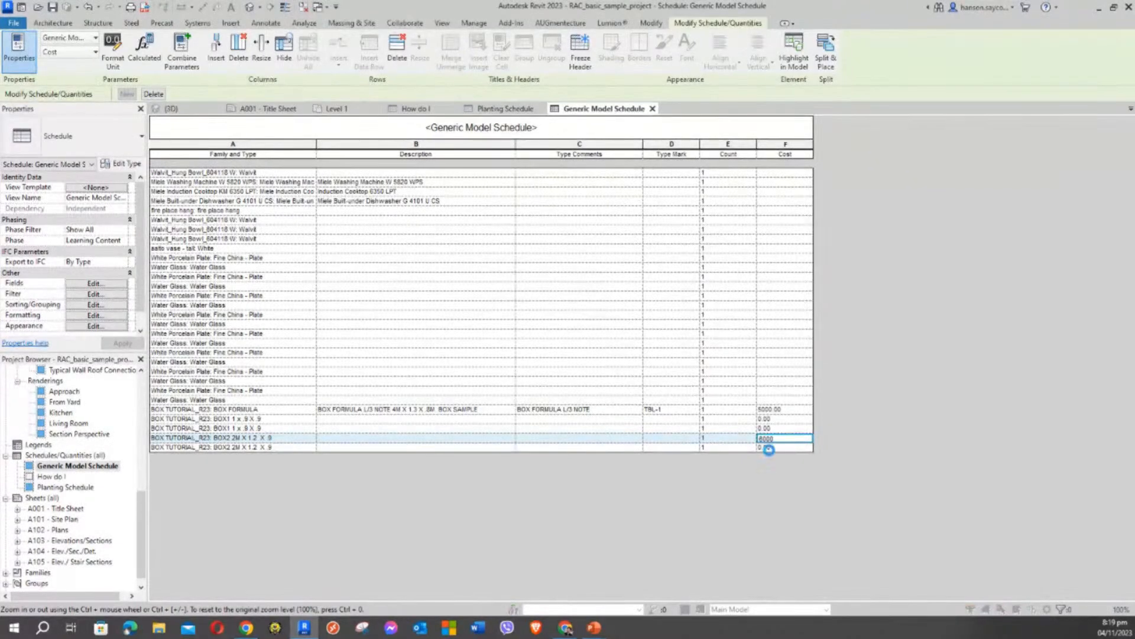
# Confirm the pending cost change for the BOX2 type and set the BOX1 1 x .9 X .9 type's cost to 7000 in the schedule.
pyautogui.click(592, 331)
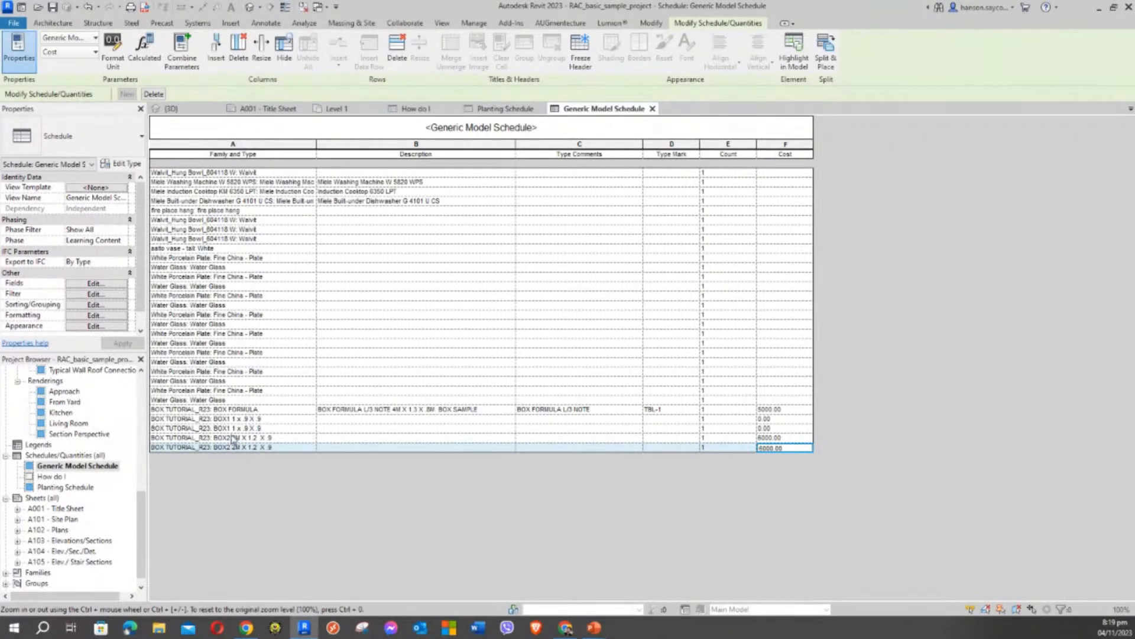
pyautogui.click(780, 420)
pyautogui.write('7000')
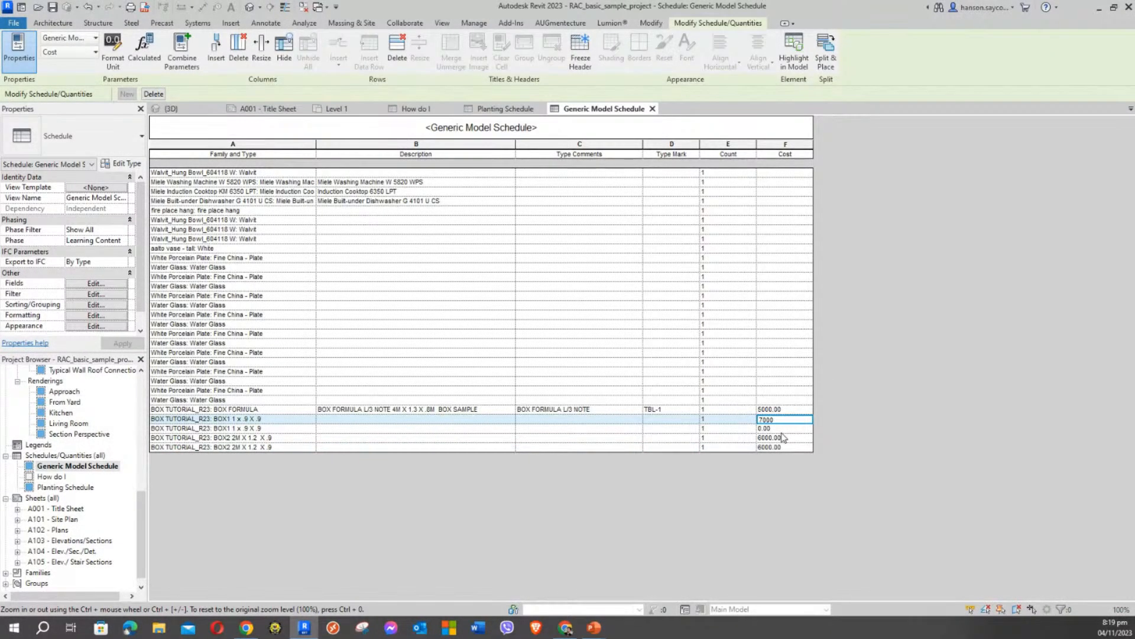
pyautogui.click(780, 430)
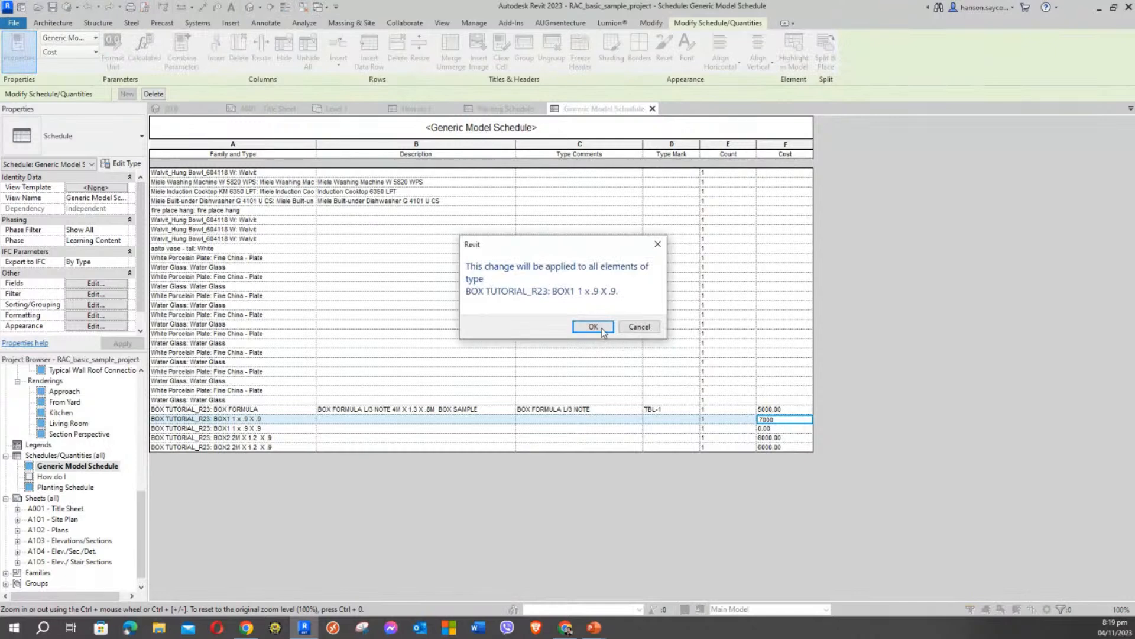
pyautogui.click(593, 327)
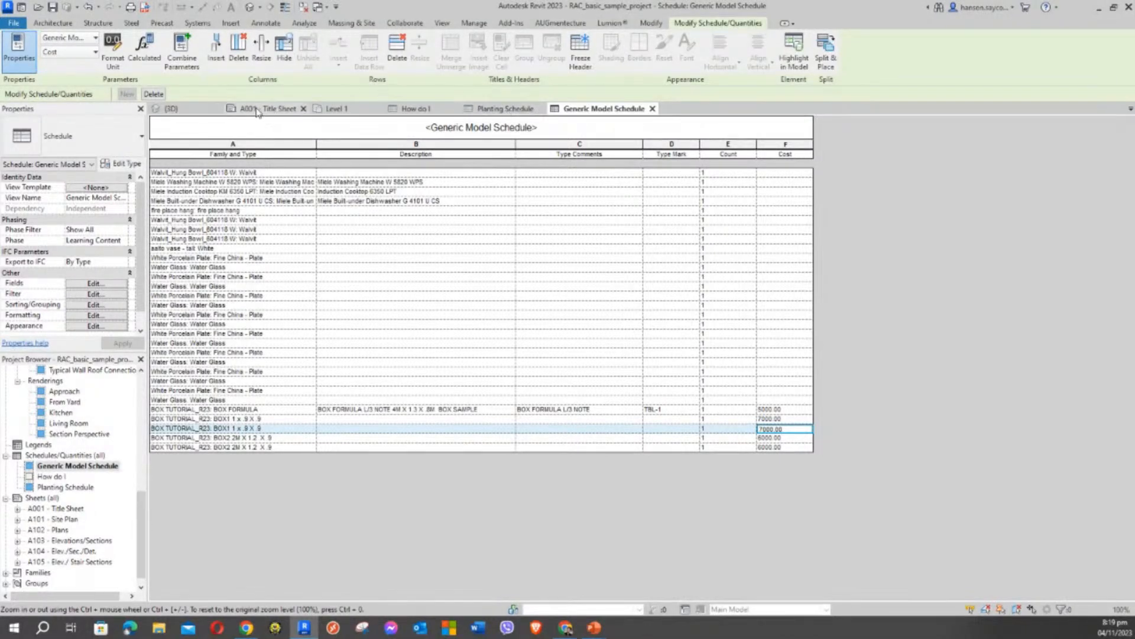
# From the Level 1 floor plan, set the Cost type parameter of the selected BOX1 1 x .9 X .9 box to 7500.
pyautogui.click(346, 108)
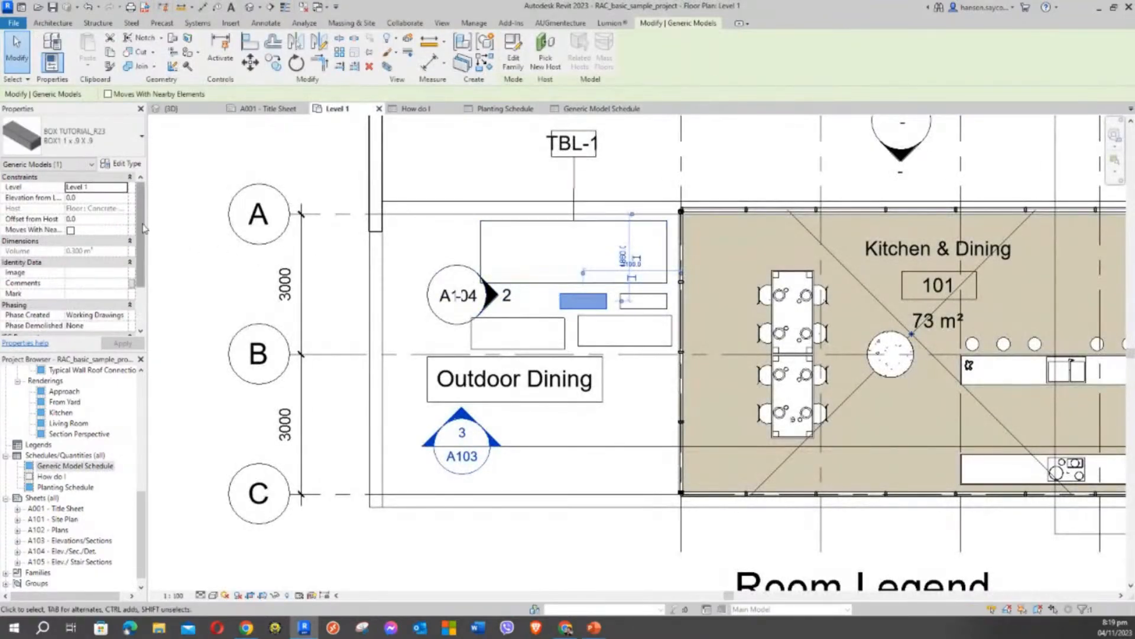
pyautogui.click(121, 164)
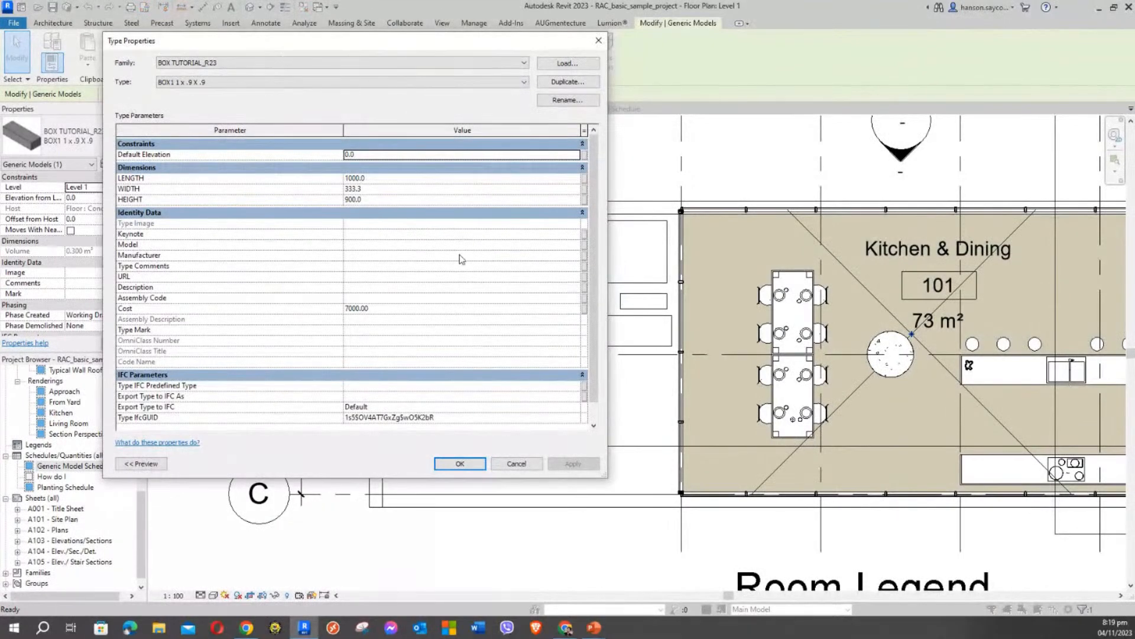
pyautogui.click(403, 310)
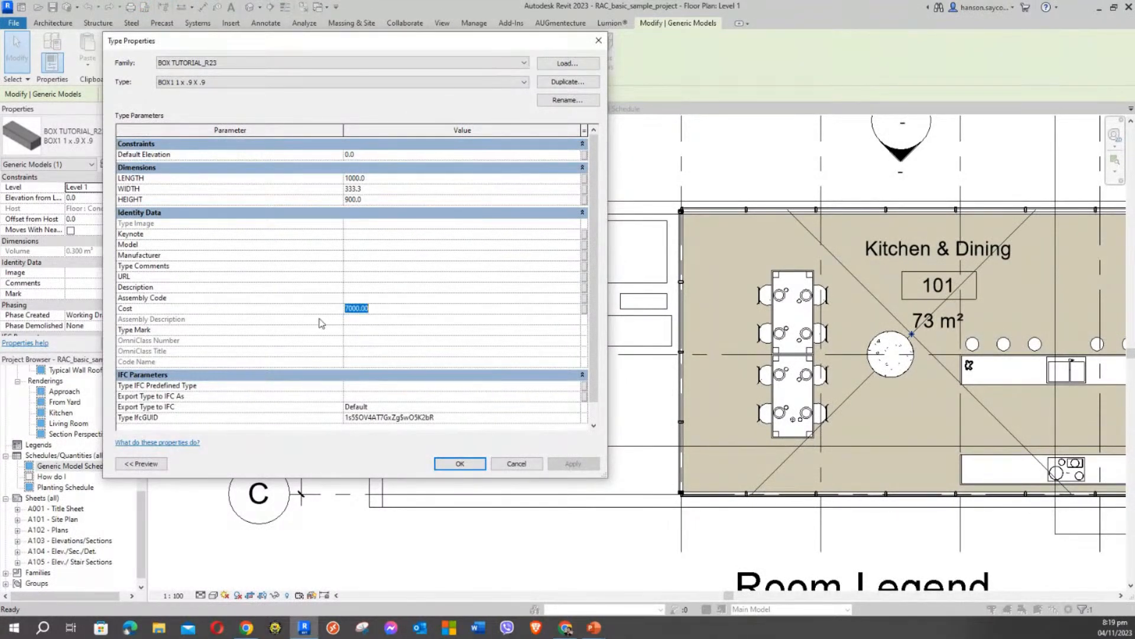
pyautogui.write('750')
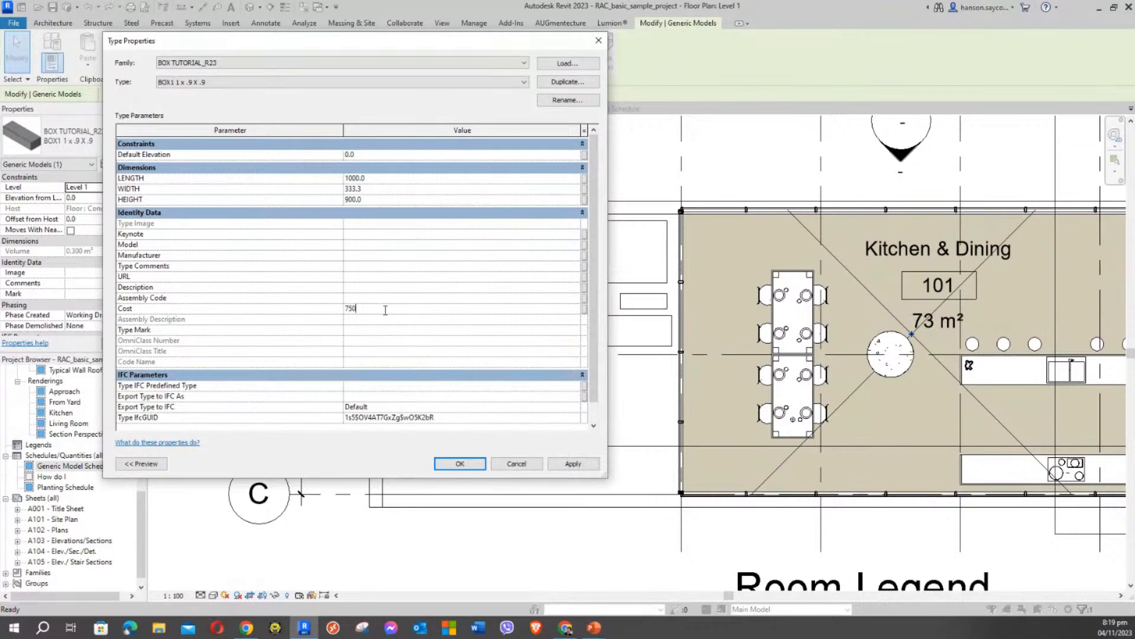
pyautogui.write('0')
pyautogui.click(577, 467)
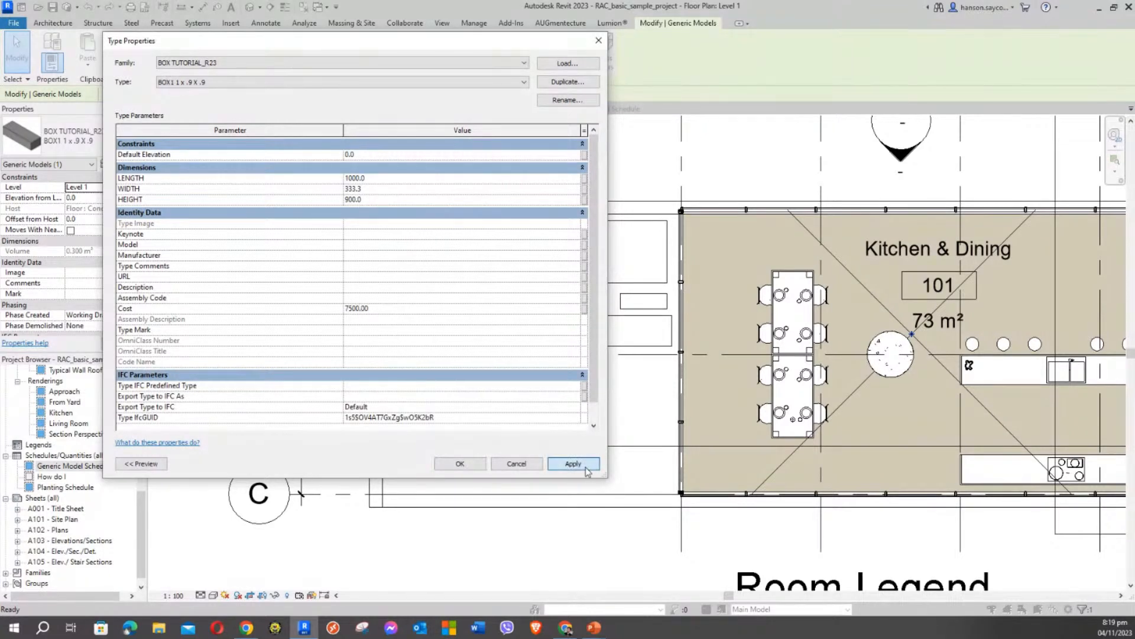
pyautogui.click(460, 464)
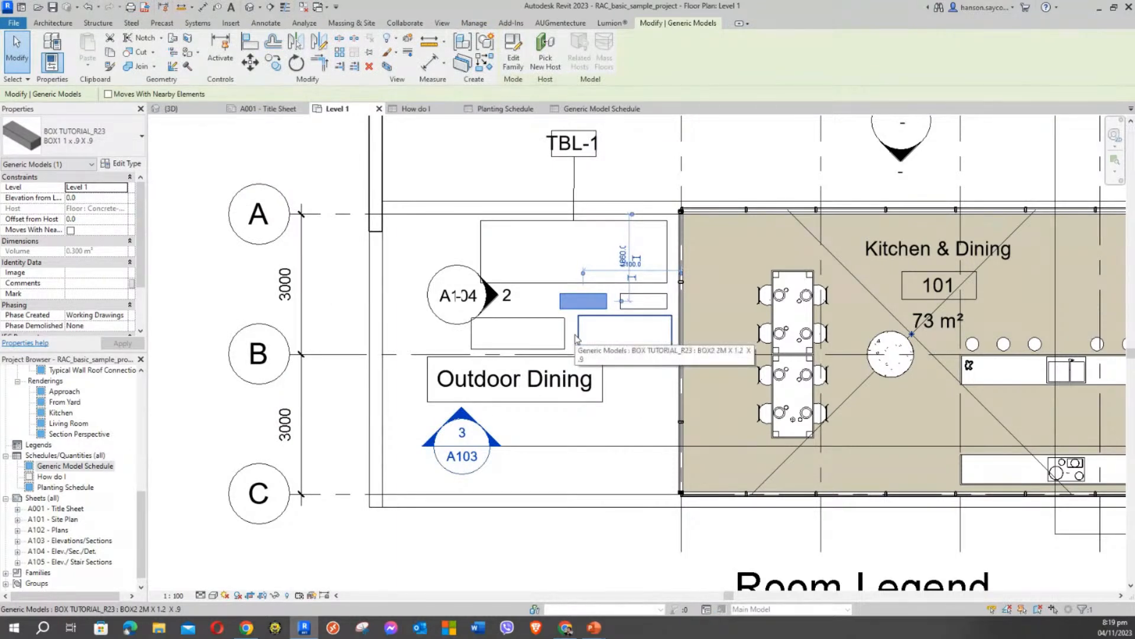
pyautogui.moveTo(142, 219)
pyautogui.mouseDown()
pyautogui.moveTo(152, 280)
pyautogui.moveTo(145, 218)
pyautogui.mouseUp()
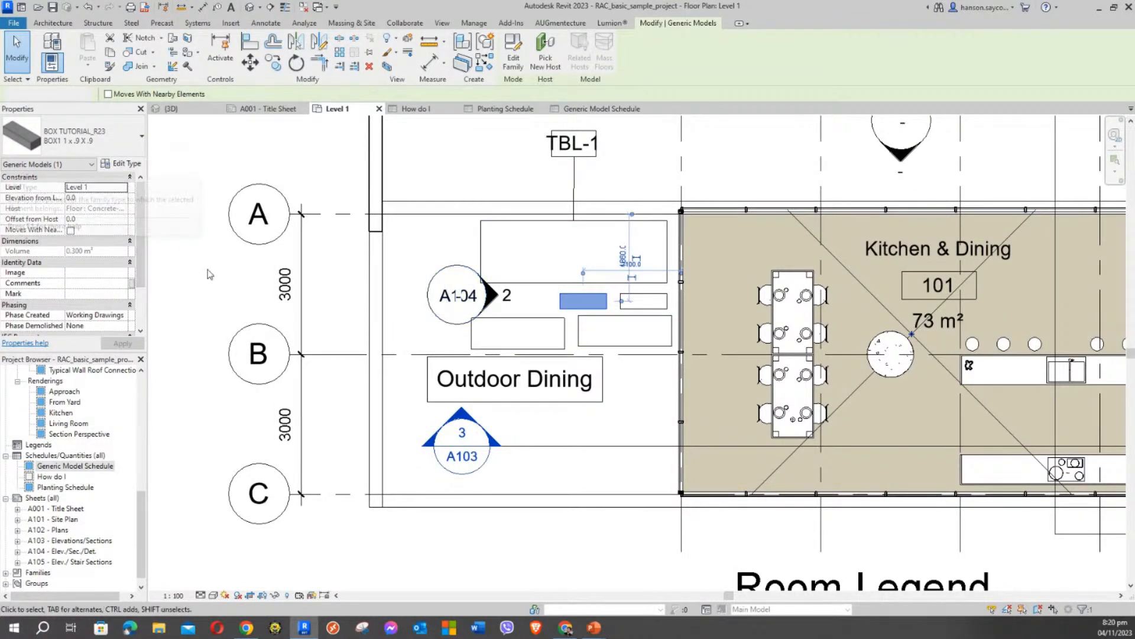
pyautogui.press('Escape')
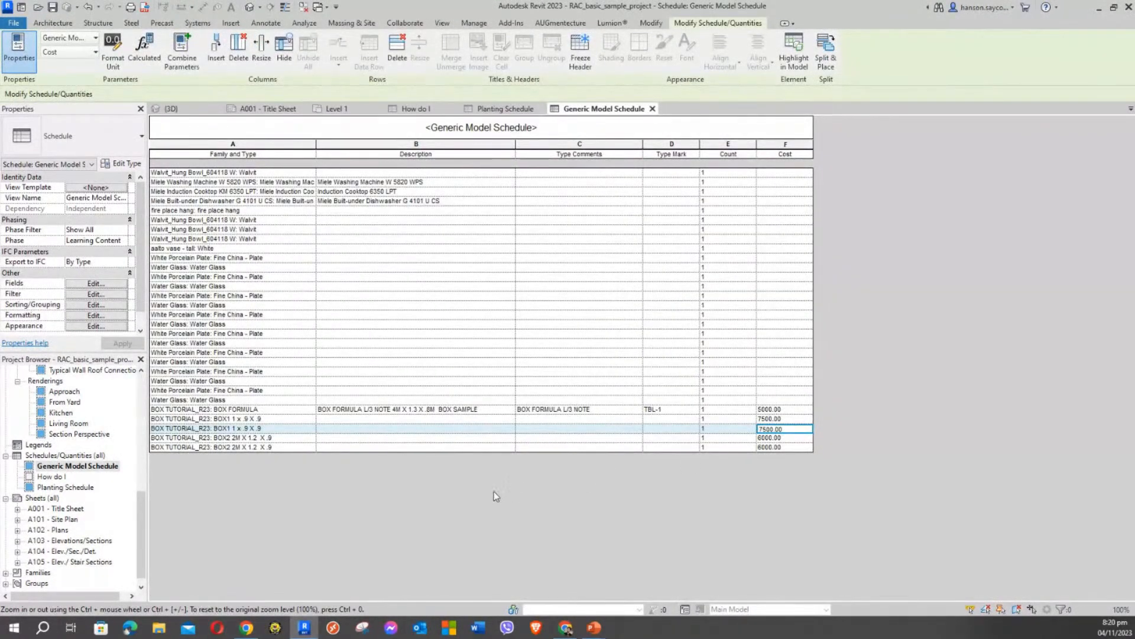
pyautogui.click(375, 419)
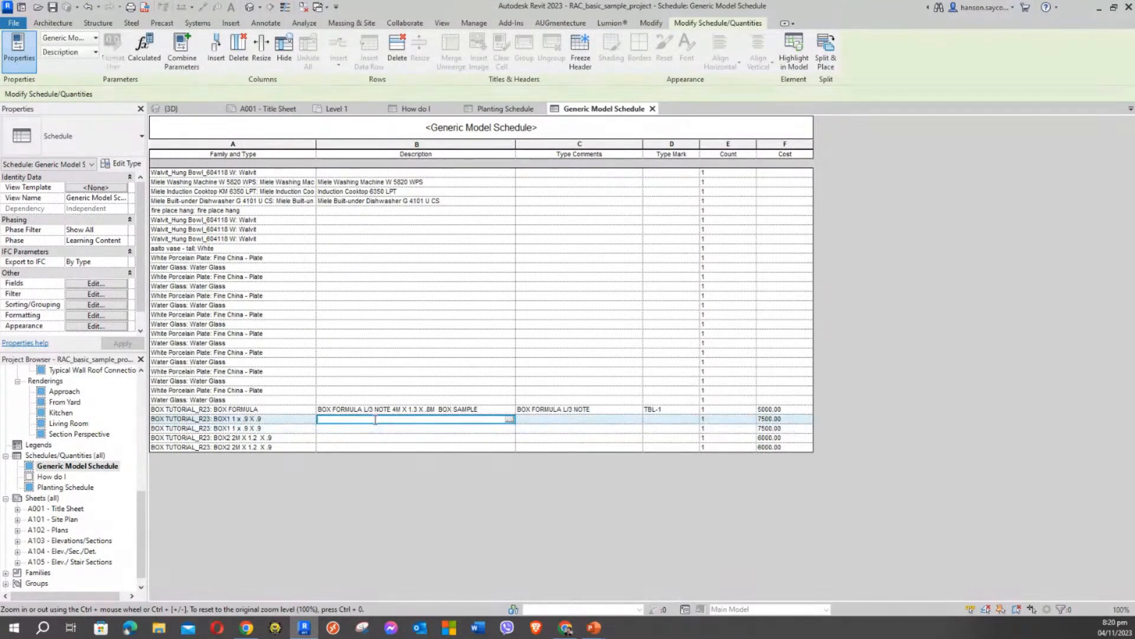
pyautogui.write('AAAA')
pyautogui.click(526, 489)
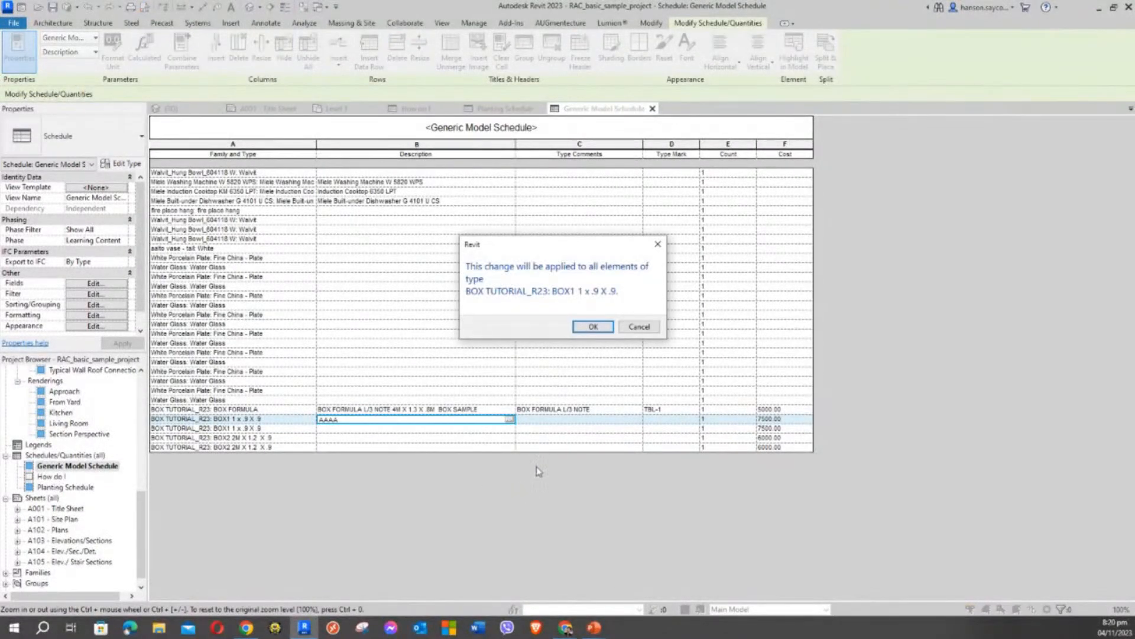
pyautogui.click(635, 328)
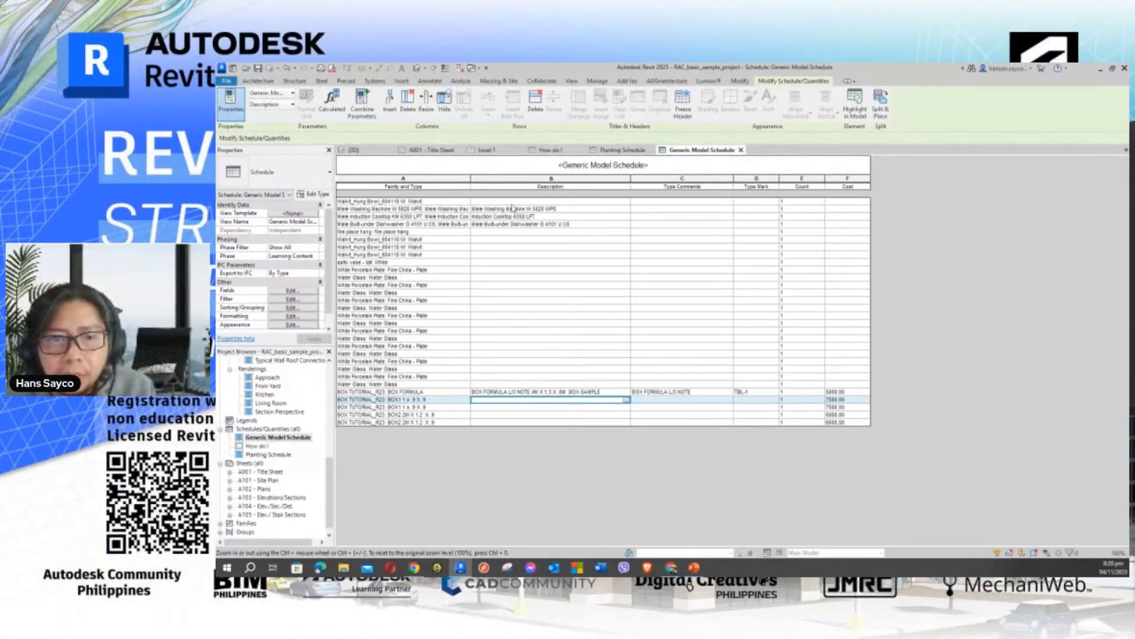
pyautogui.click(411, 239)
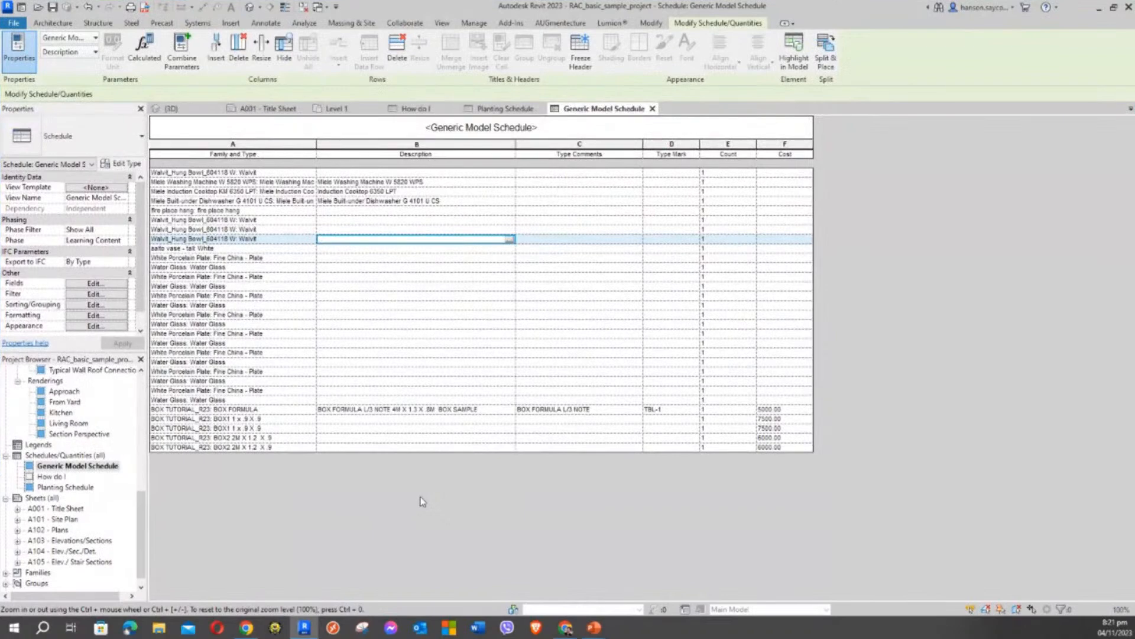
pyautogui.click(414, 258)
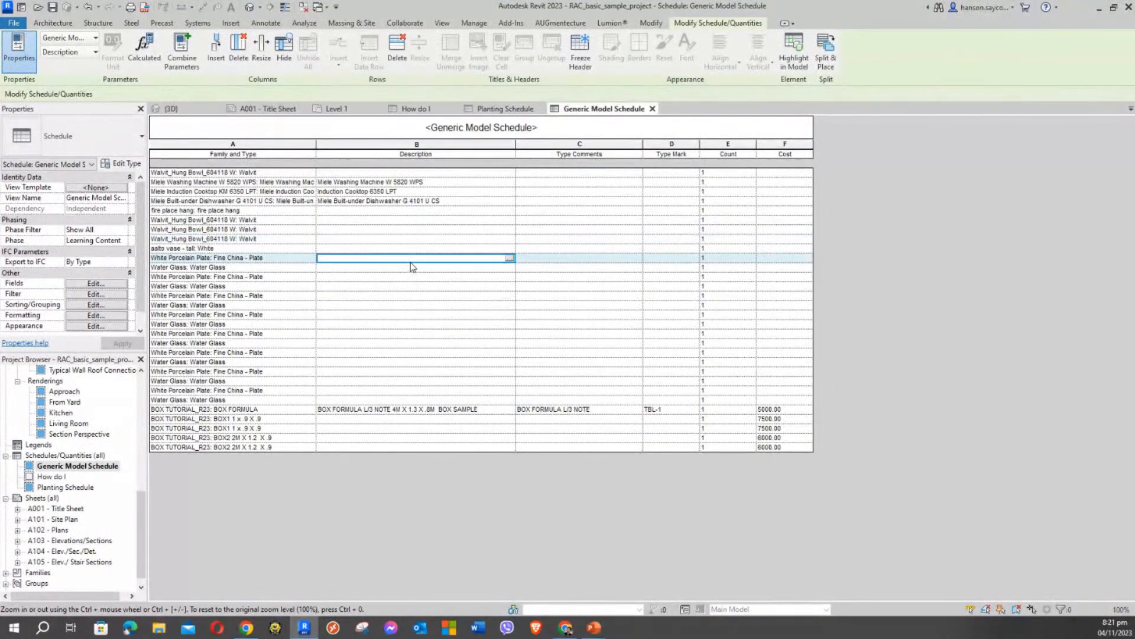
pyautogui.click(422, 286)
pyautogui.click(428, 296)
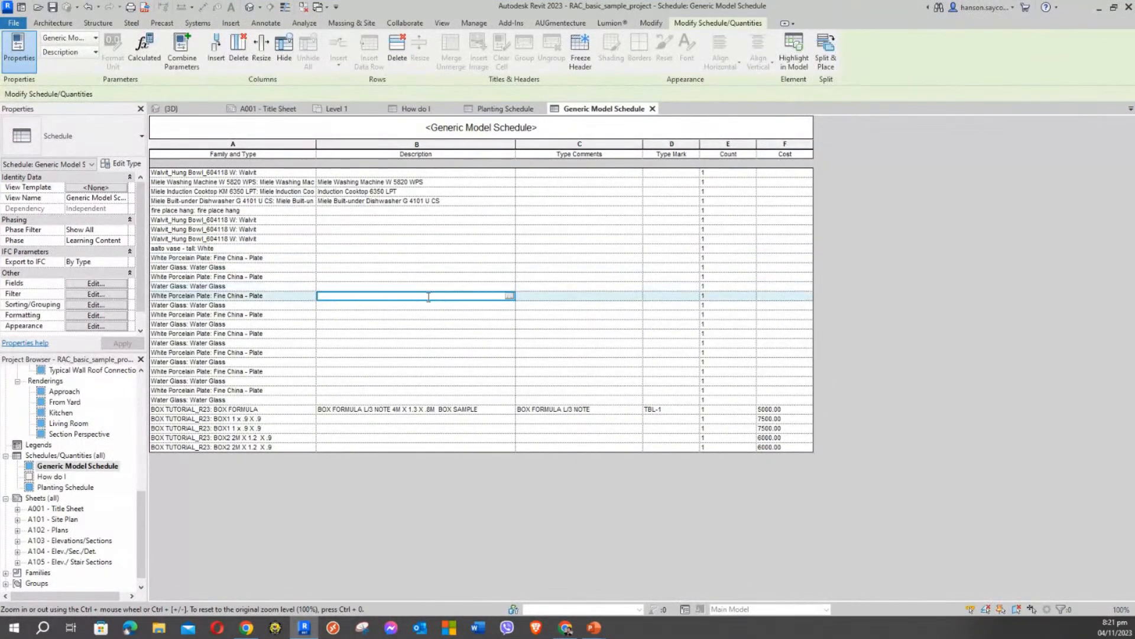
pyautogui.click(431, 306)
pyautogui.click(432, 315)
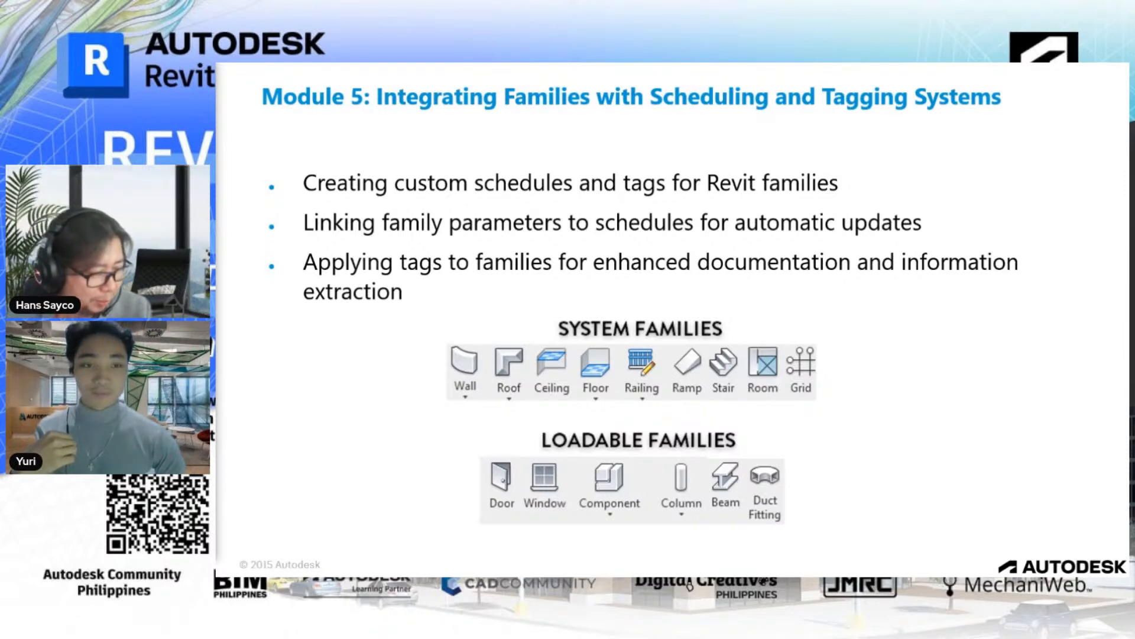
# Switch to Revit, open the BOX TUTORIAL_R23 family's Ref. Level floor plan and bring up its Family Types settings.
pyautogui.hotkey('alt', 'Tab')
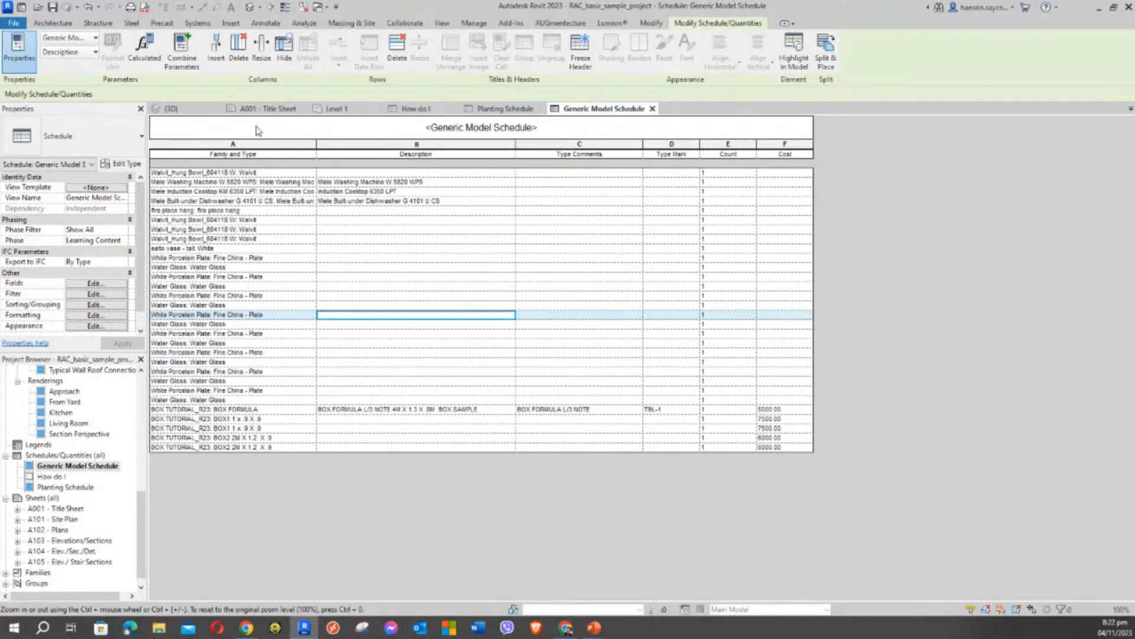
pyautogui.click(188, 113)
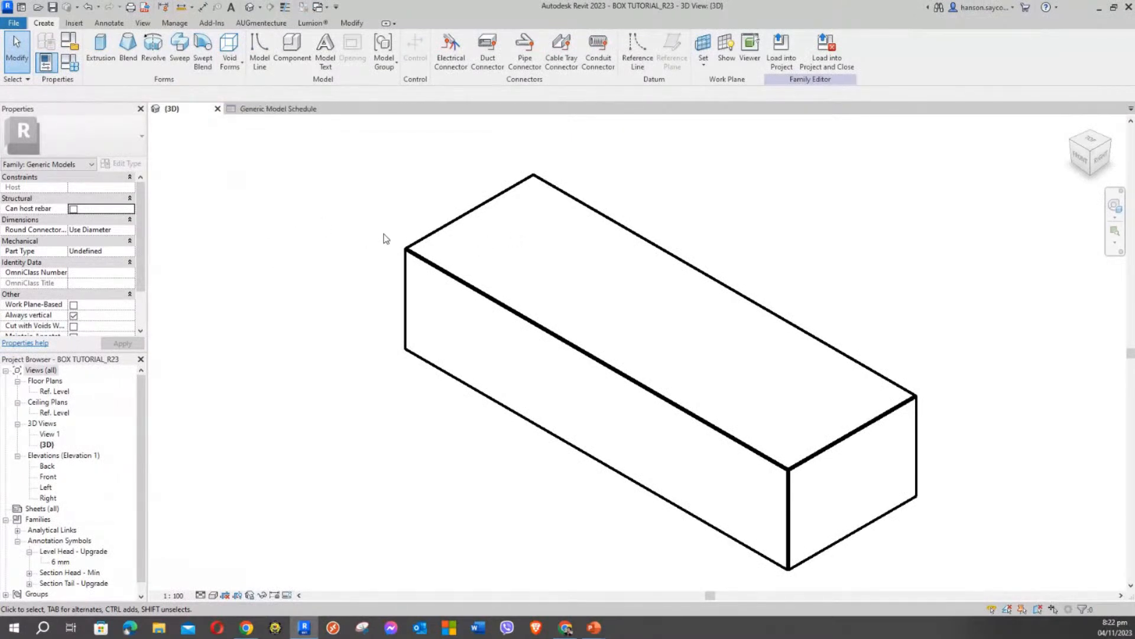
pyautogui.doubleClick(55, 391)
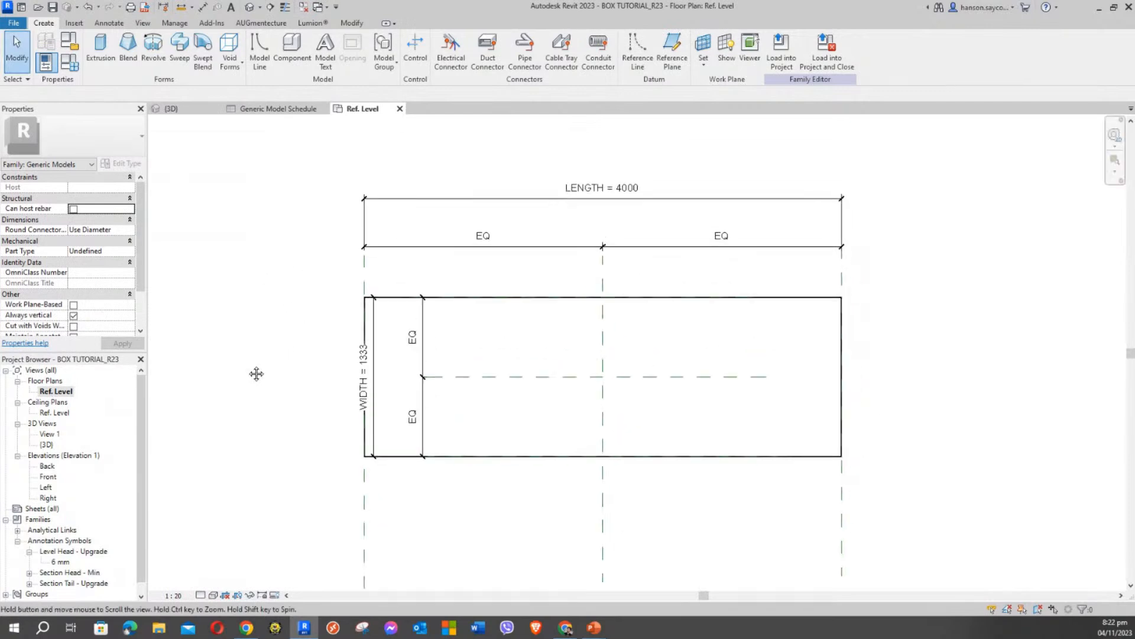
pyautogui.moveTo(256, 373); pyautogui.dragTo(354, 366, button='middle')
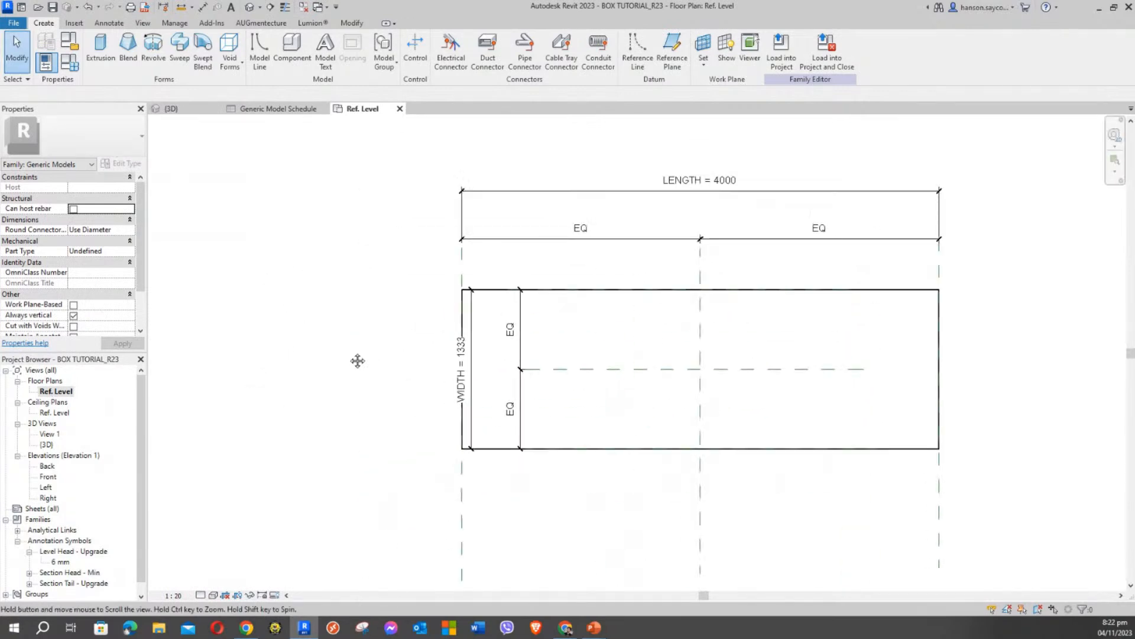
pyautogui.click(69, 61)
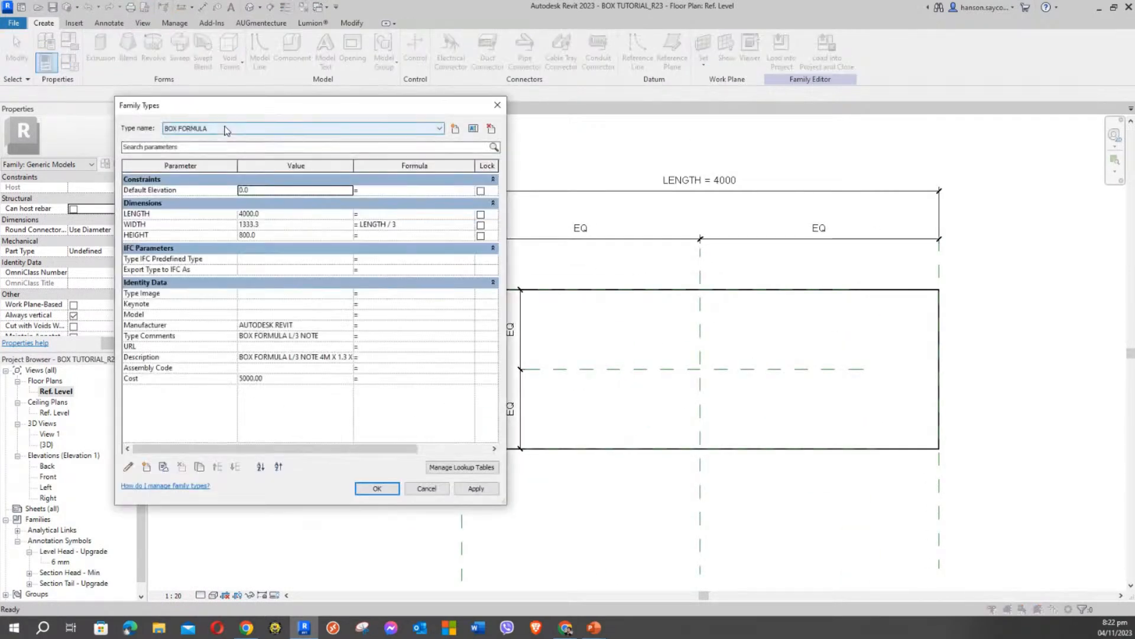
pyautogui.moveTo(240, 108); pyautogui.dragTo(231, 94)
pyautogui.click(468, 479)
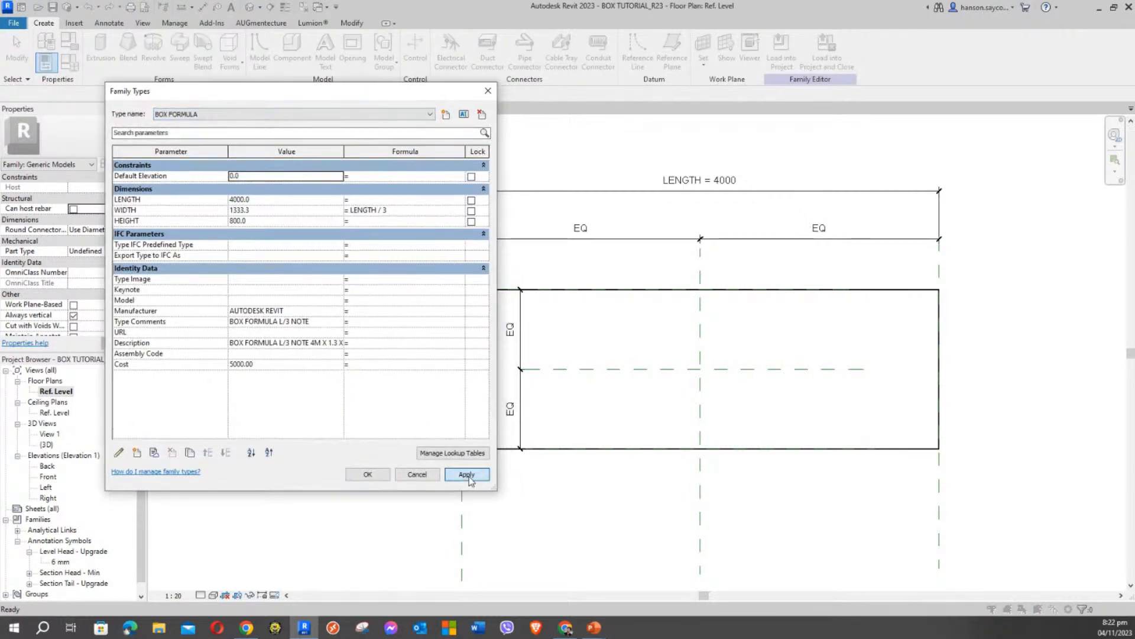
pyautogui.moveTo(360, 97); pyautogui.dragTo(348, 30)
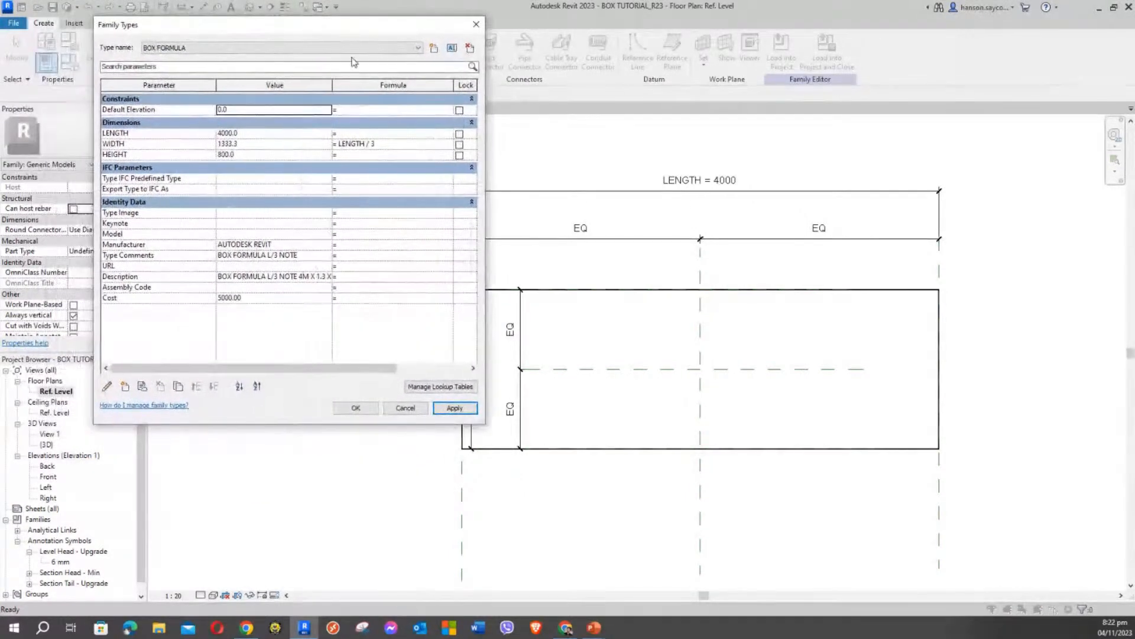
# Examine the WIDTH formula LENGTH / 3 and compare it with the name of the LENGTH parameter it references.
pyautogui.click(347, 144)
pyautogui.moveTo(366, 143); pyautogui.dragTo(339, 144)
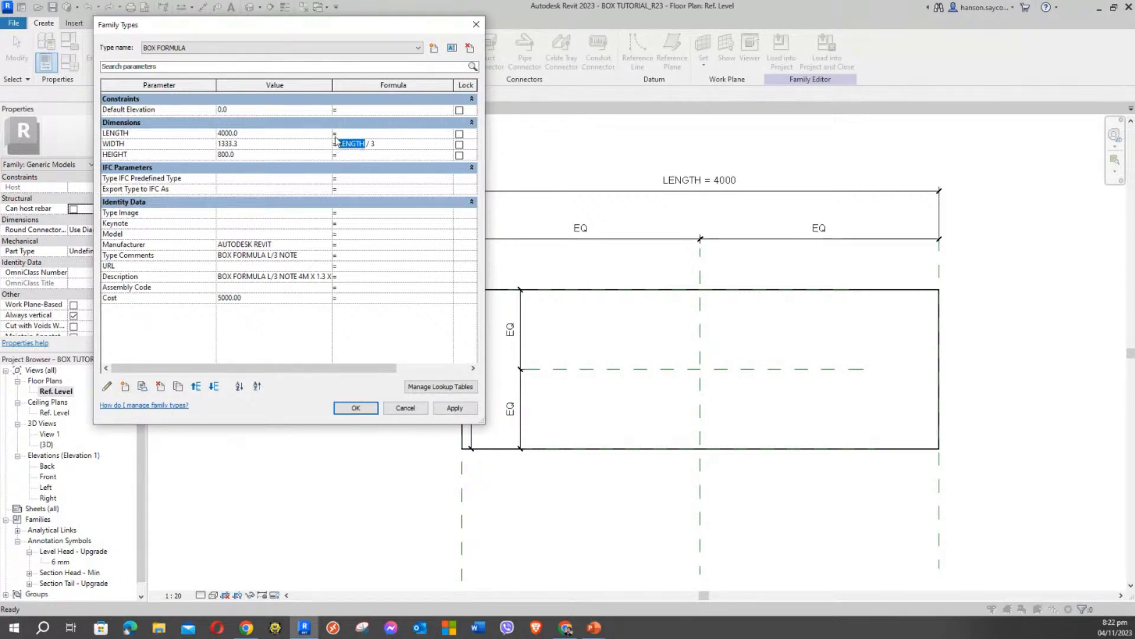
pyautogui.moveTo(330, 24); pyautogui.dragTo(350, 72)
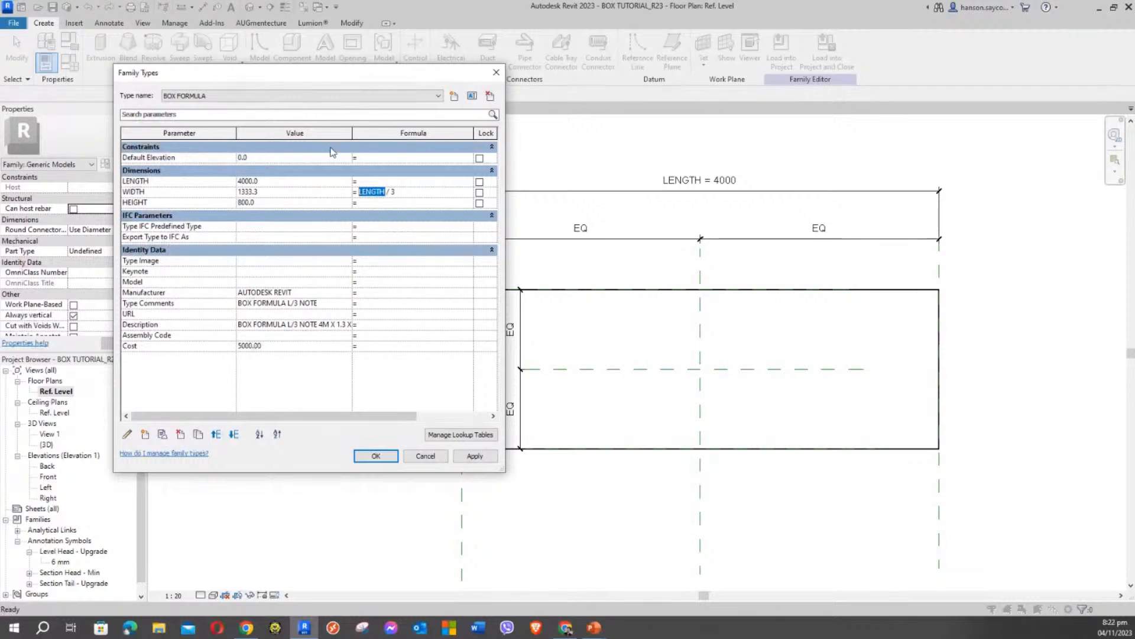
pyautogui.click(377, 192)
pyautogui.moveTo(385, 192); pyautogui.dragTo(366, 194)
pyautogui.doubleClick(368, 193)
pyautogui.click(149, 183)
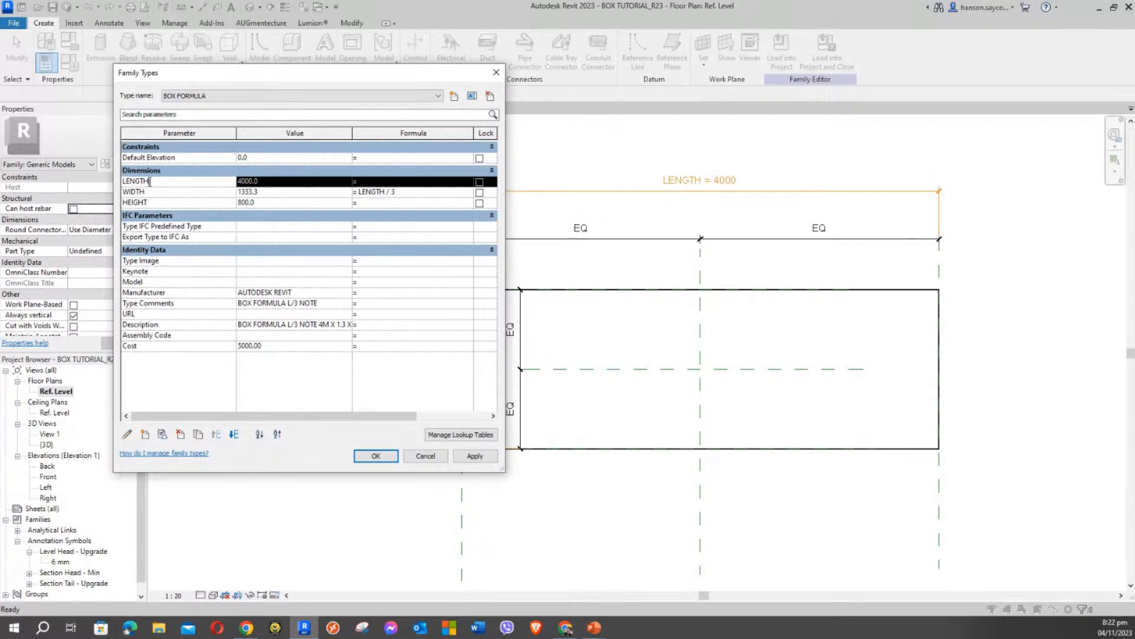
pyautogui.doubleClick(147, 181)
pyautogui.click(149, 181)
pyautogui.doubleClick(150, 180)
pyautogui.click(360, 192)
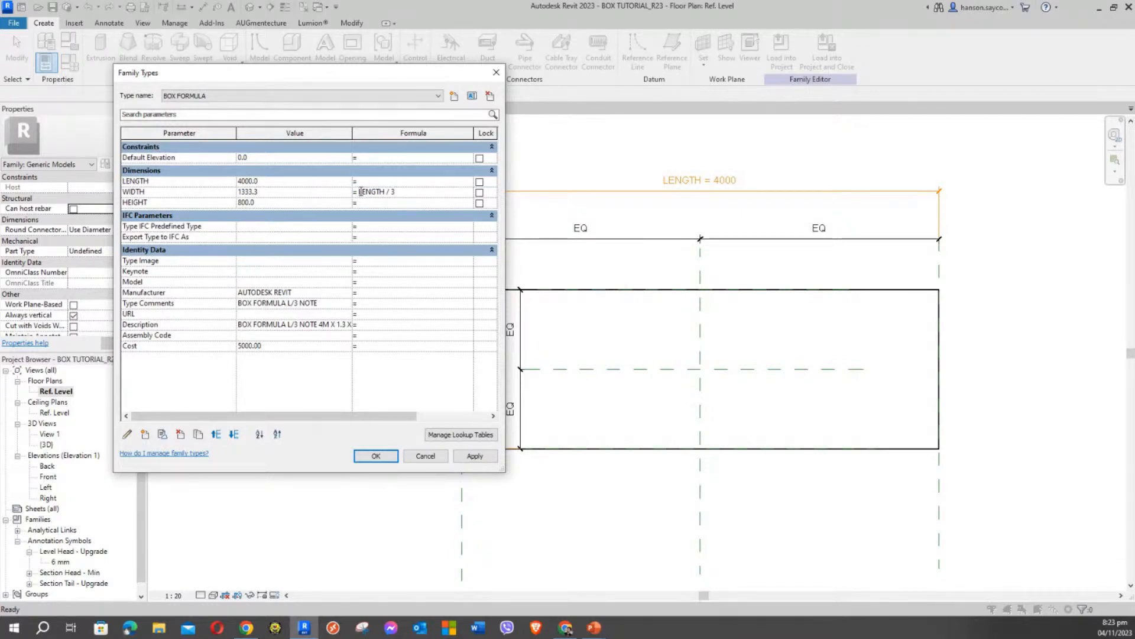
pyautogui.moveTo(360, 192); pyautogui.dragTo(383, 191)
pyautogui.click(399, 189)
# Rename the LENGTH dimension parameter of the box family to LENGTHS in its parameter properties.
pyautogui.click(156, 181)
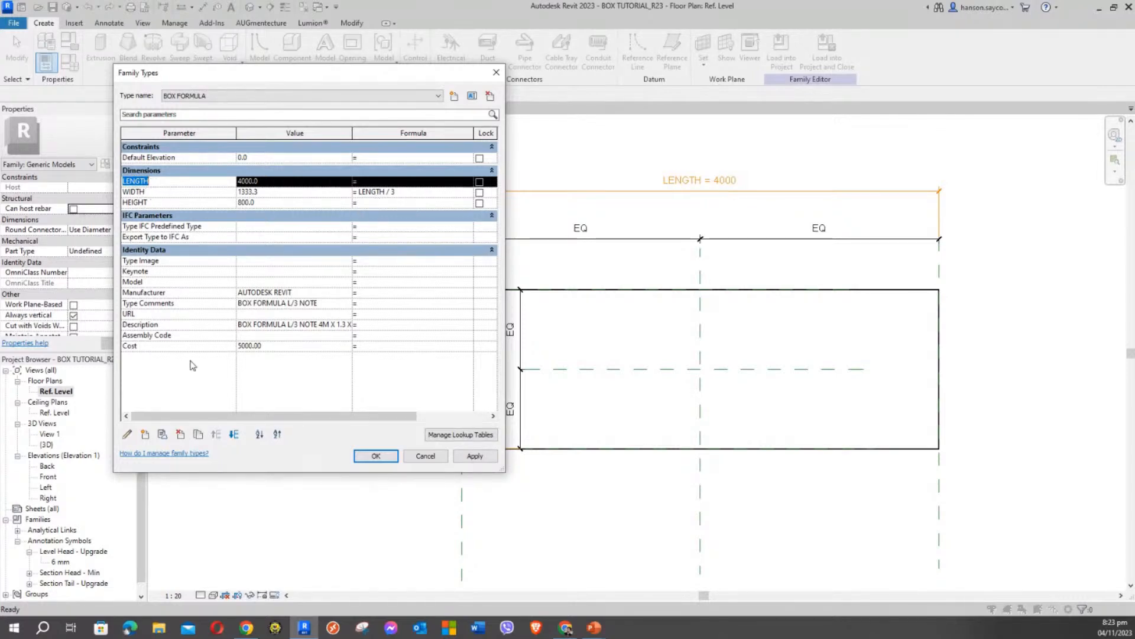
pyautogui.click(167, 182)
pyautogui.moveTo(297, 74); pyautogui.dragTo(344, 63)
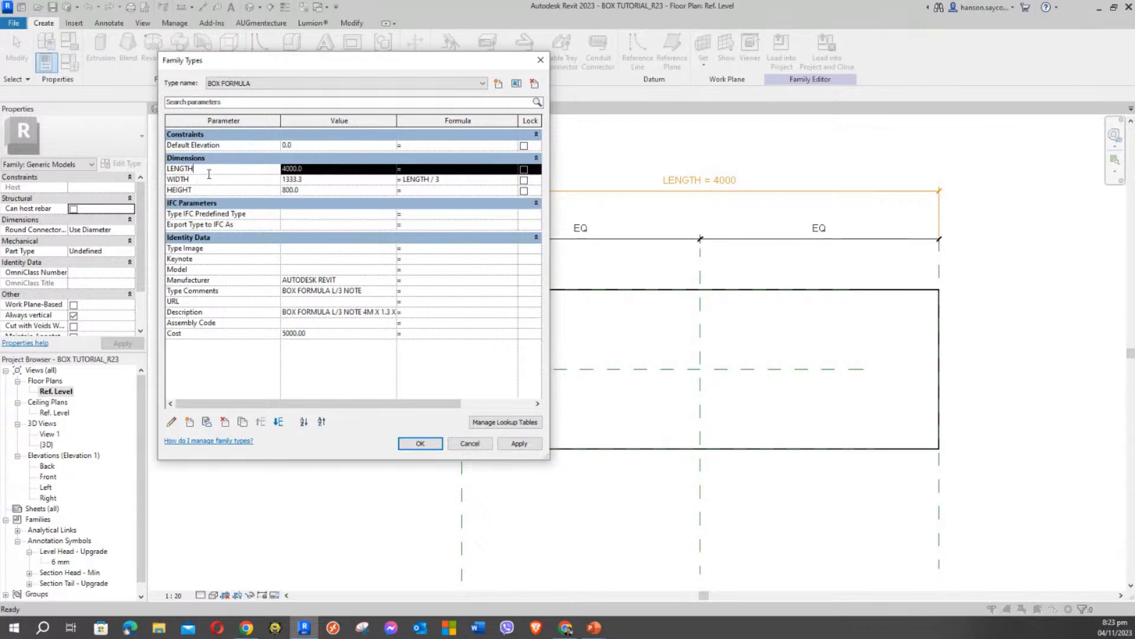
pyautogui.moveTo(260, 63); pyautogui.dragTo(275, 71)
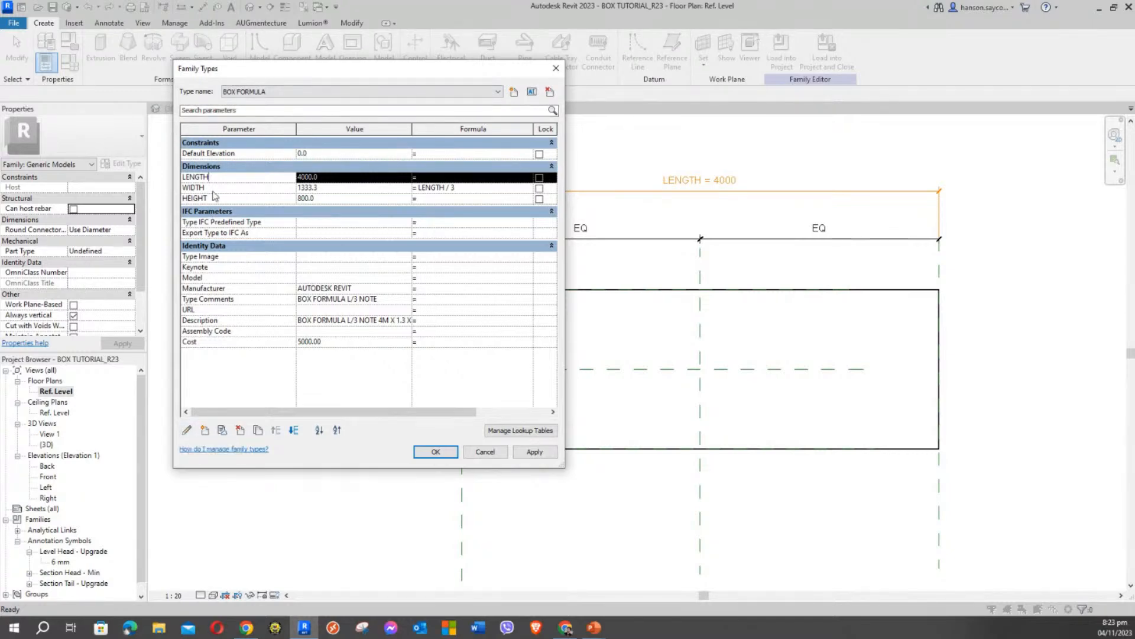
pyautogui.click(187, 430)
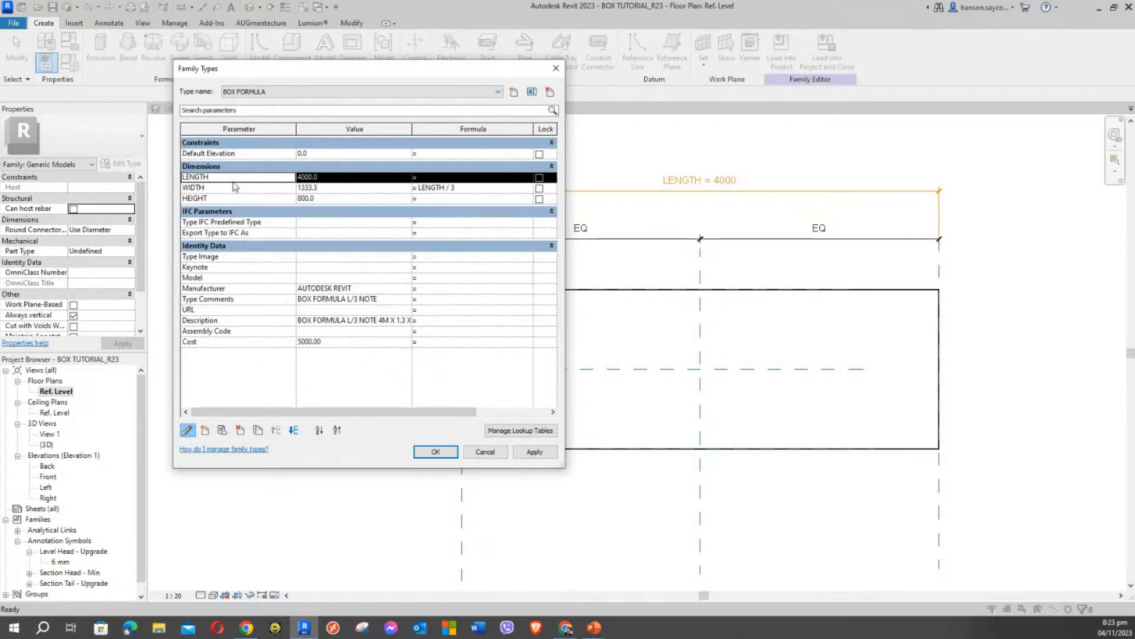
pyautogui.click(187, 430)
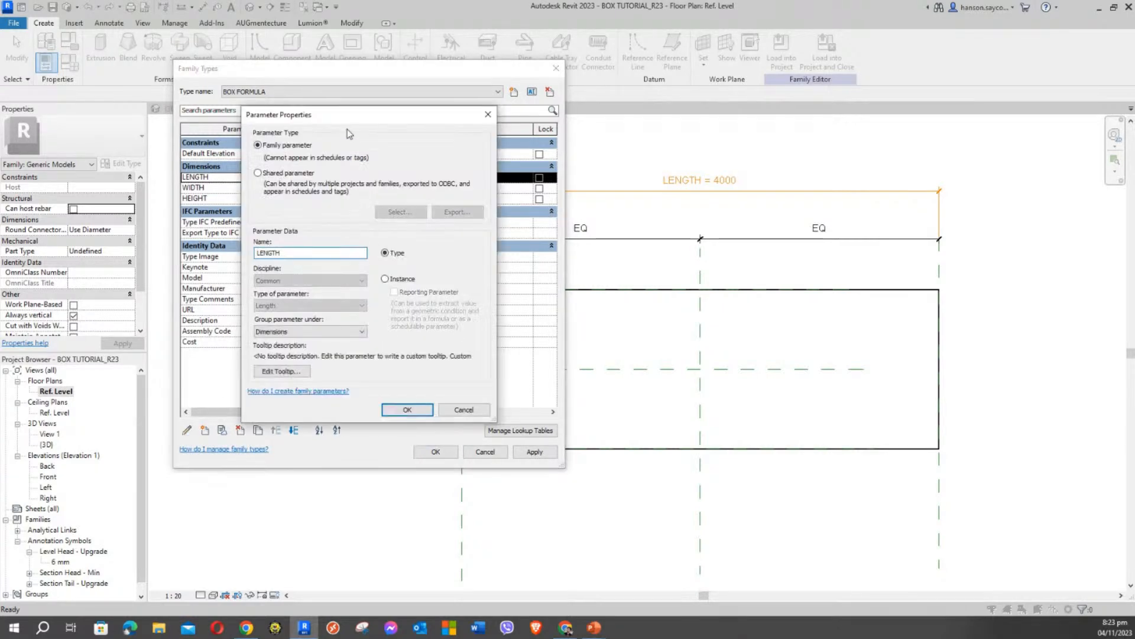
pyautogui.moveTo(349, 116); pyautogui.dragTo(626, 116)
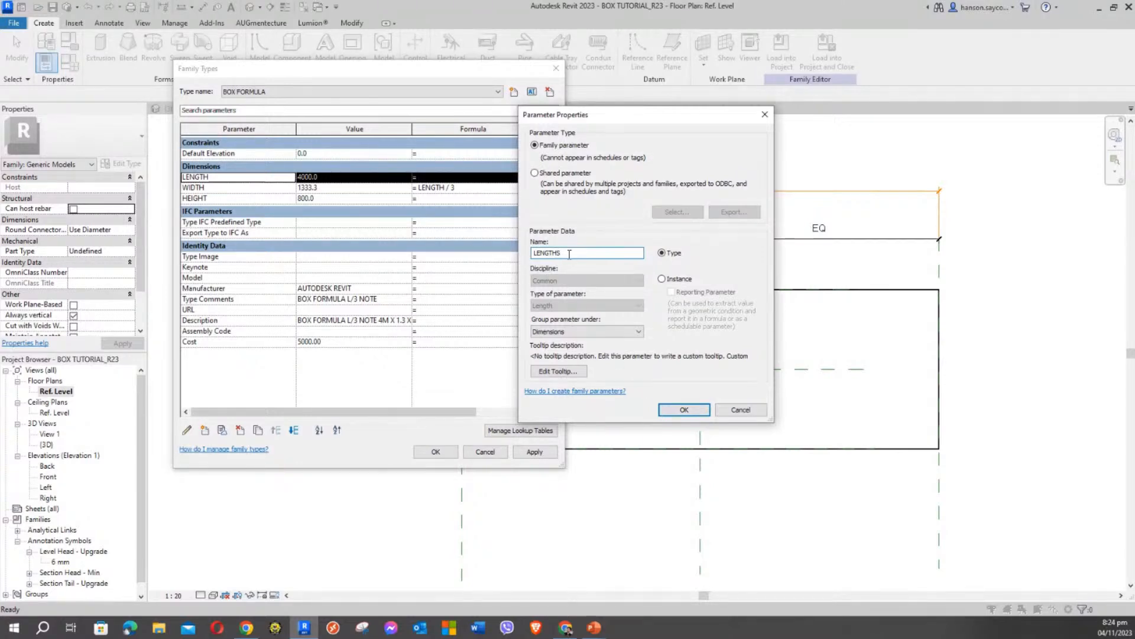
pyautogui.click(683, 410)
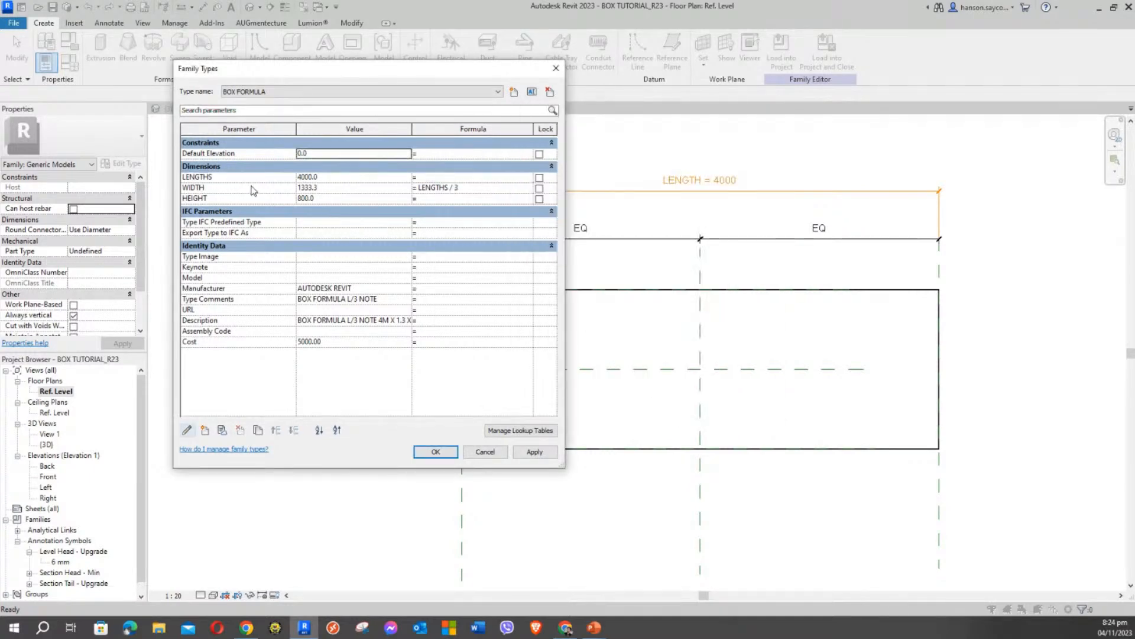
# Try to change the WIDTH formula to LENGTH / 3 while the parameter is named LENGTHS, and dismiss the message.
pyautogui.click(449, 188)
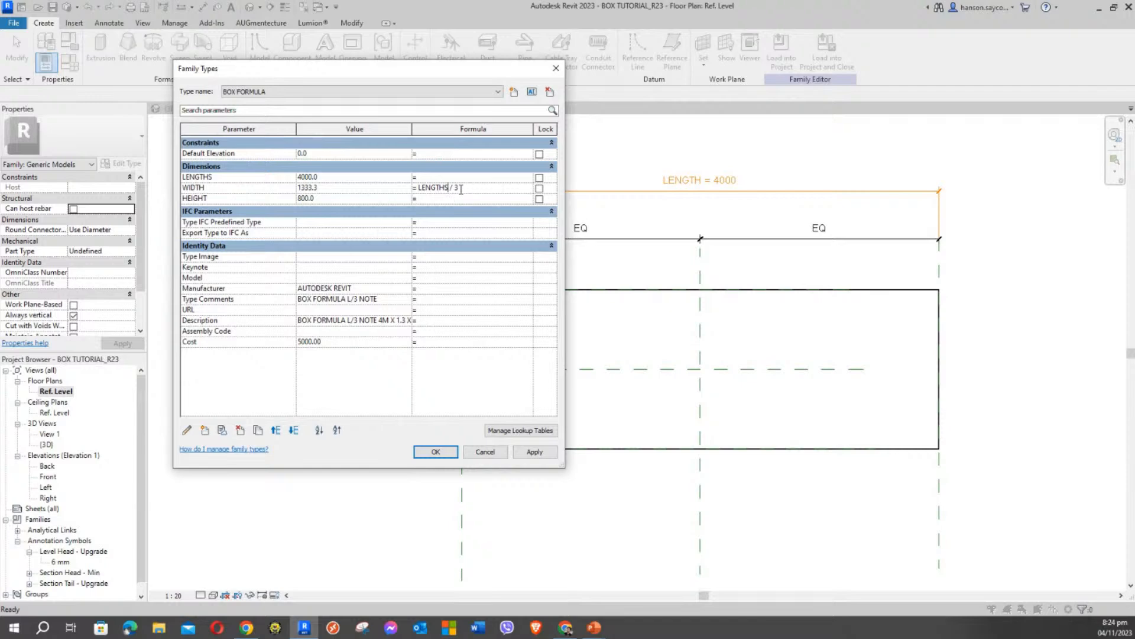
pyautogui.click(461, 403)
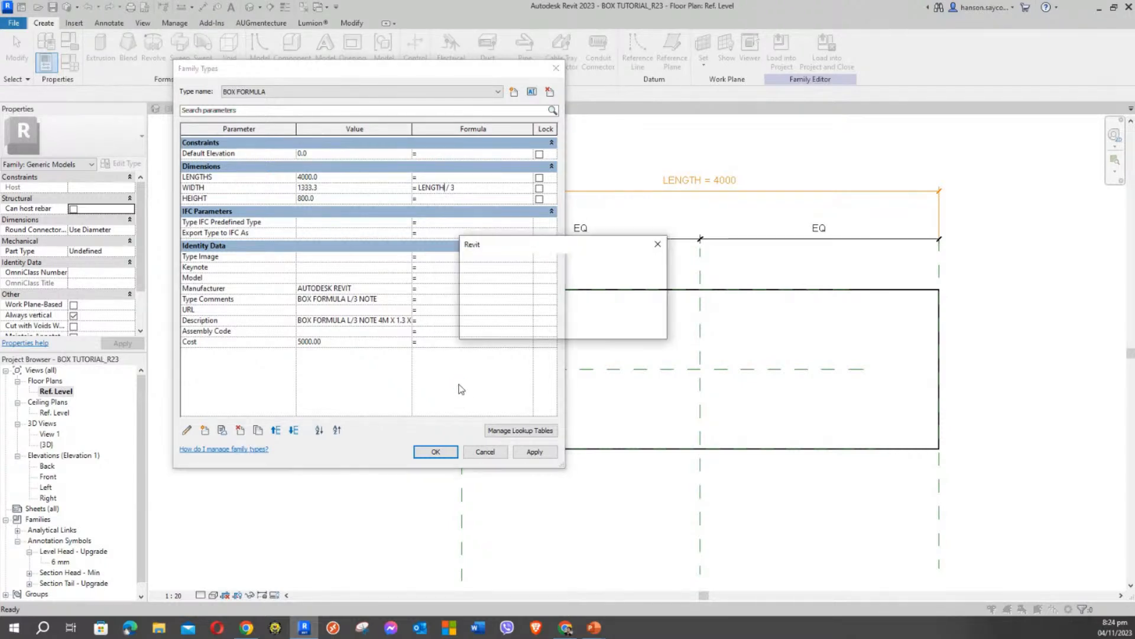
pyautogui.moveTo(544, 249); pyautogui.dragTo(389, 33)
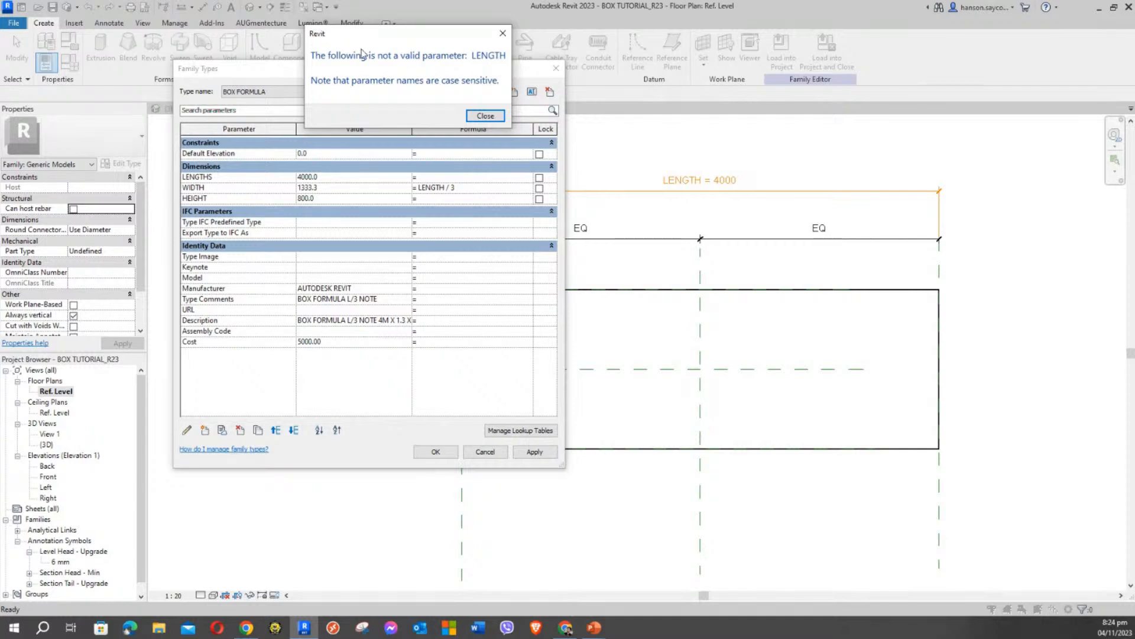
pyautogui.moveTo(362, 38); pyautogui.dragTo(305, 37)
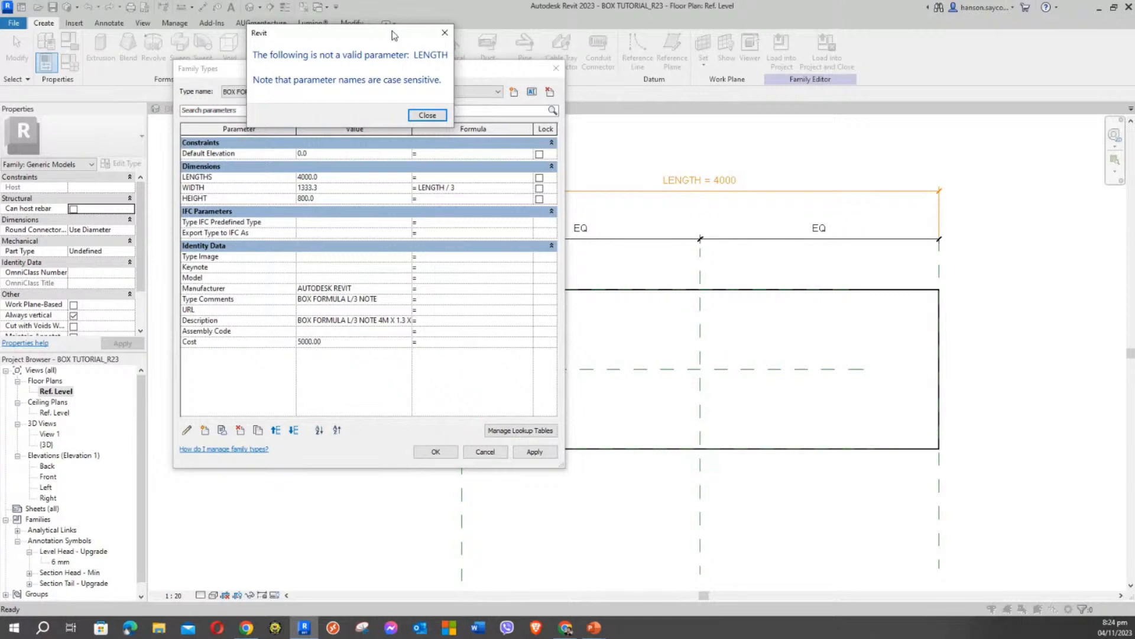
pyautogui.moveTo(389, 37); pyautogui.dragTo(433, 46)
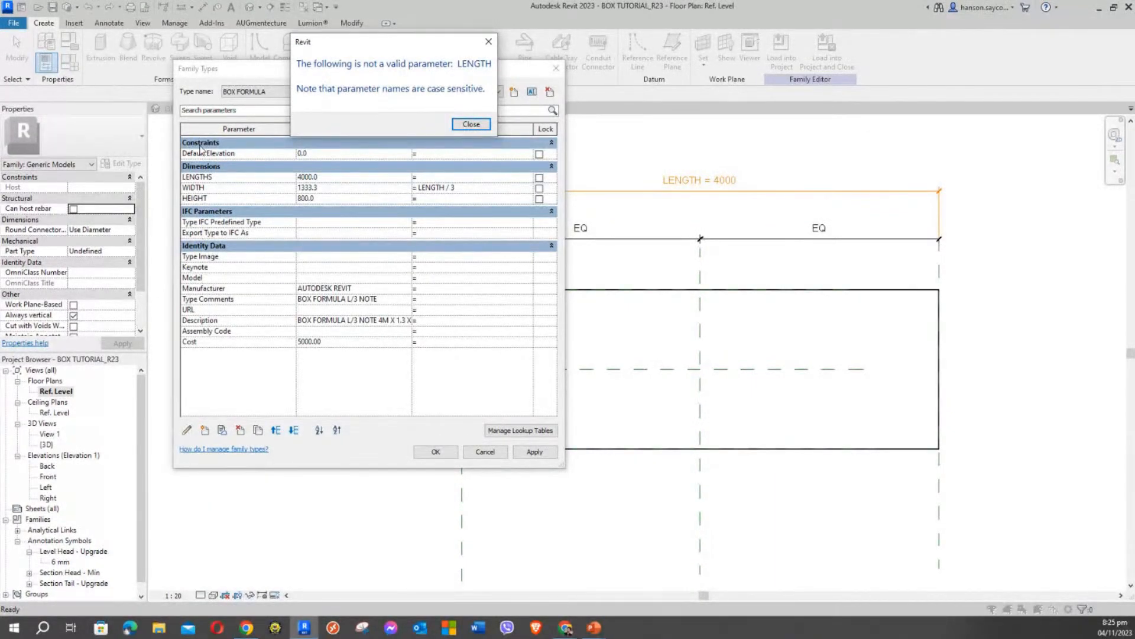
pyautogui.click(471, 124)
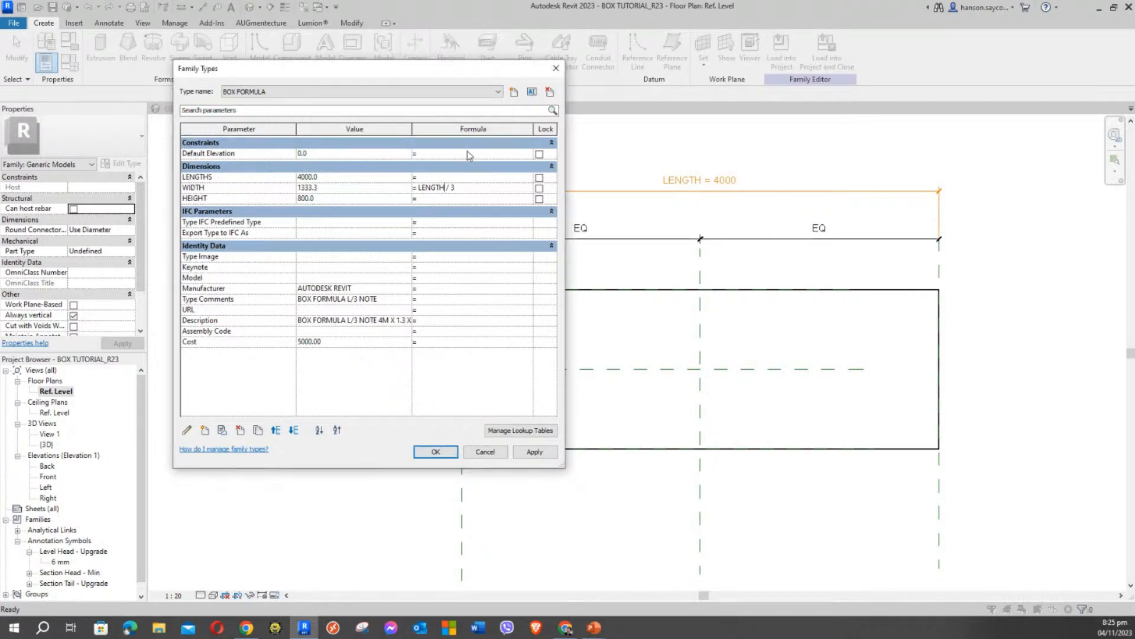
# Correct the WIDTH formula to LENGTHS / 3 and apply the family type settings.
pyautogui.click(445, 187)
pyautogui.write('S')
pyautogui.click(539, 452)
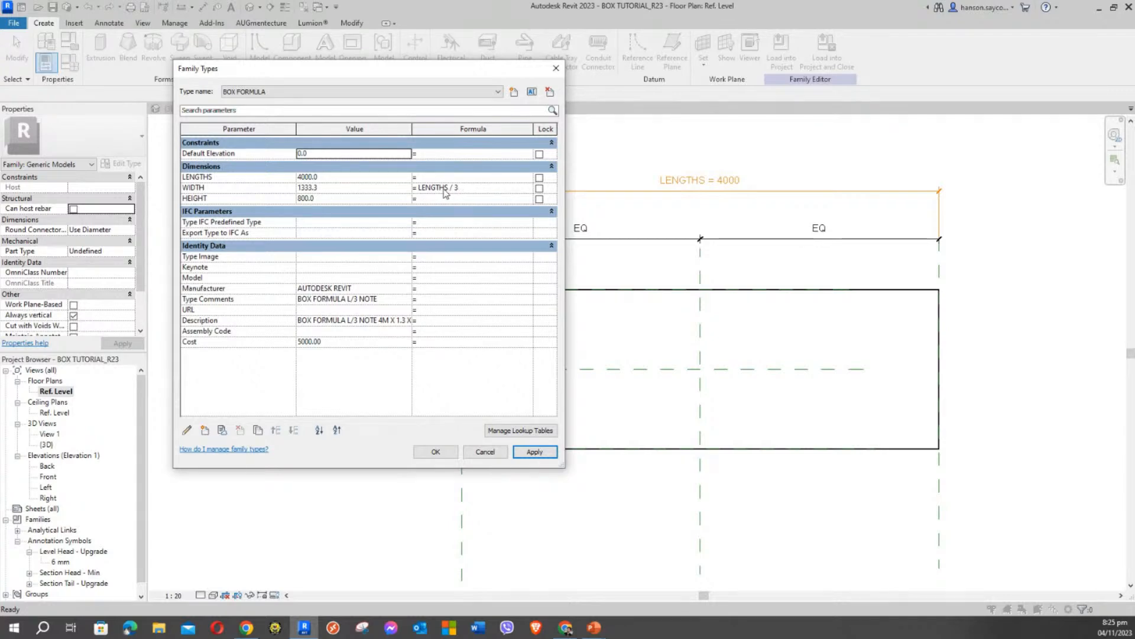
# Rename the LENGTHS parameter back to LENGTH and apply the change.
pyautogui.click(240, 178)
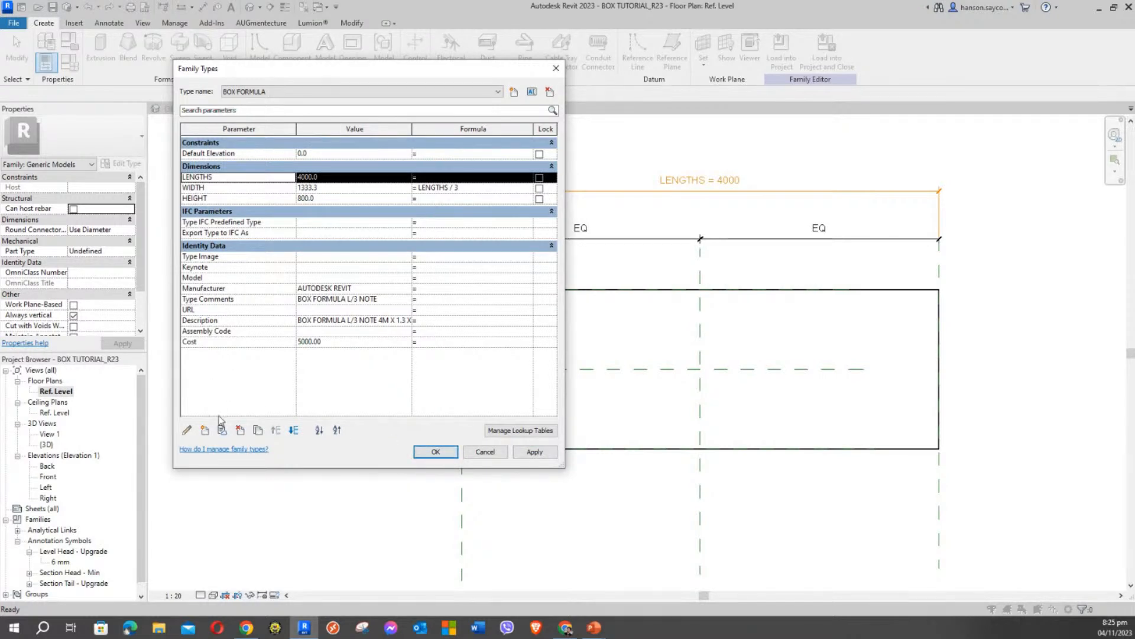
pyautogui.click(187, 434)
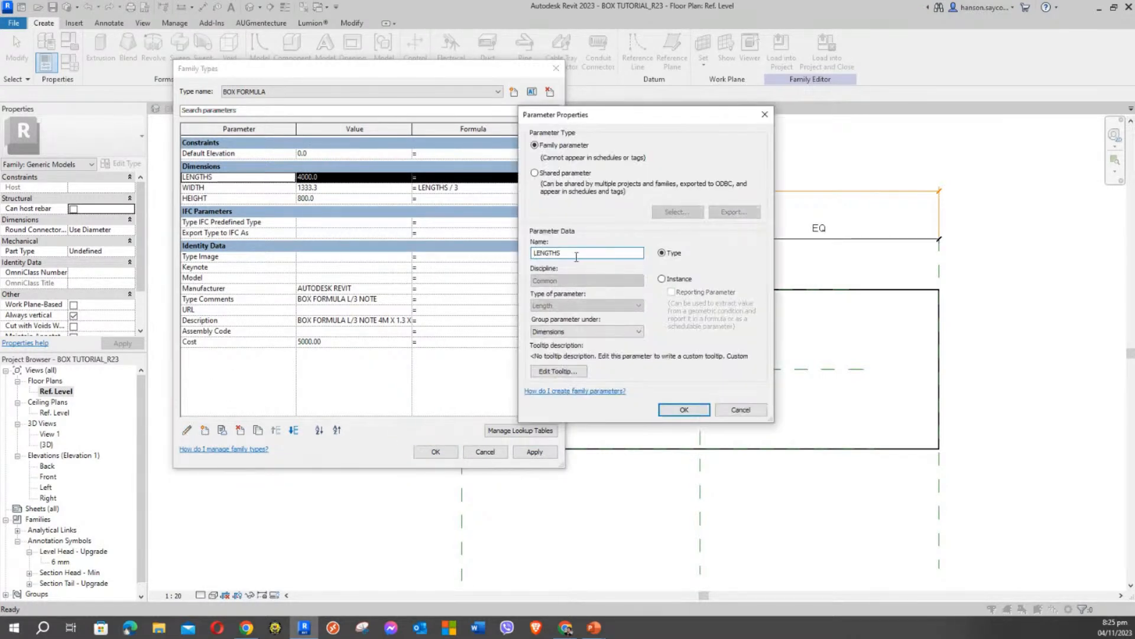
pyautogui.press('BackSpace')
pyautogui.click(691, 412)
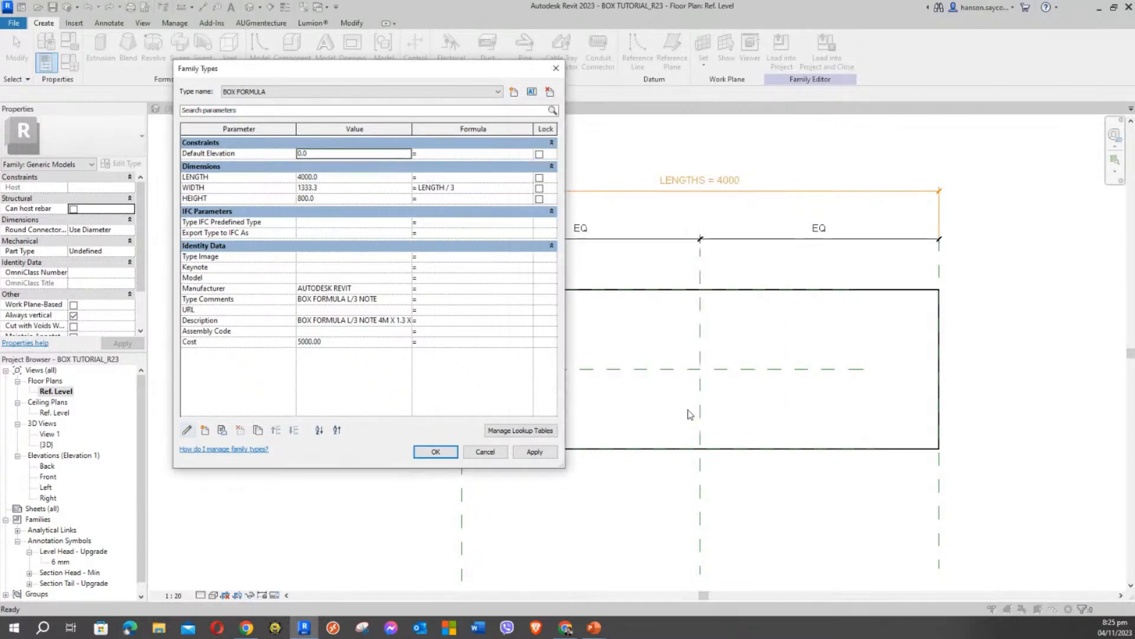
pyautogui.click(543, 452)
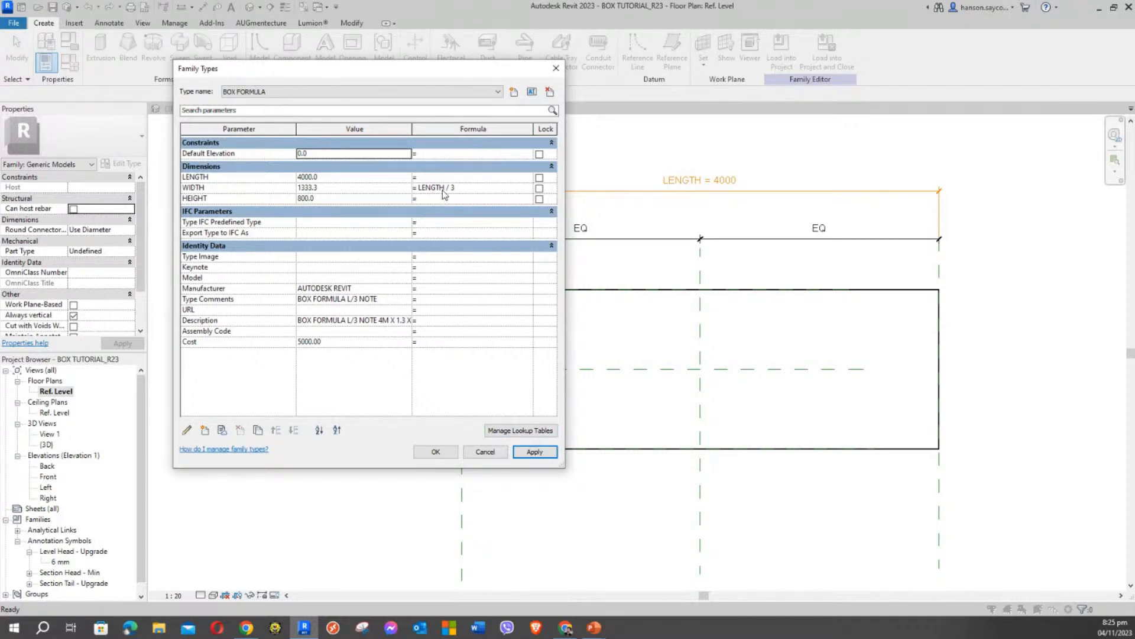
# Give the HEIGHT parameter the formula WIDTH+20, apply it and accept the family type settings.
pyautogui.moveTo(456, 188); pyautogui.dragTo(419, 200)
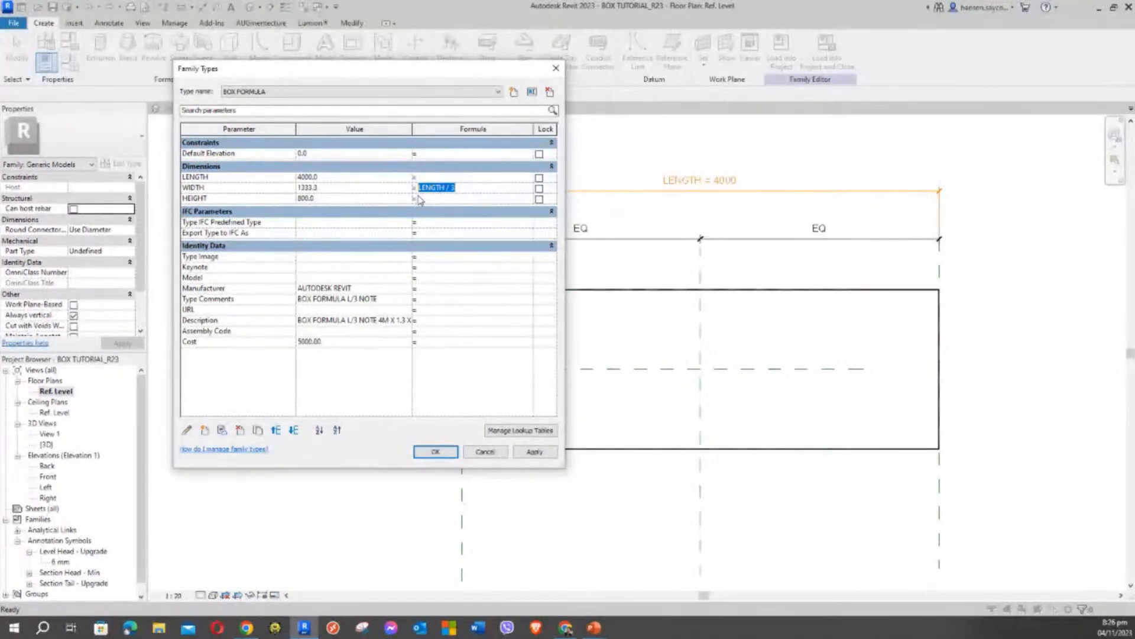
pyautogui.click(434, 199)
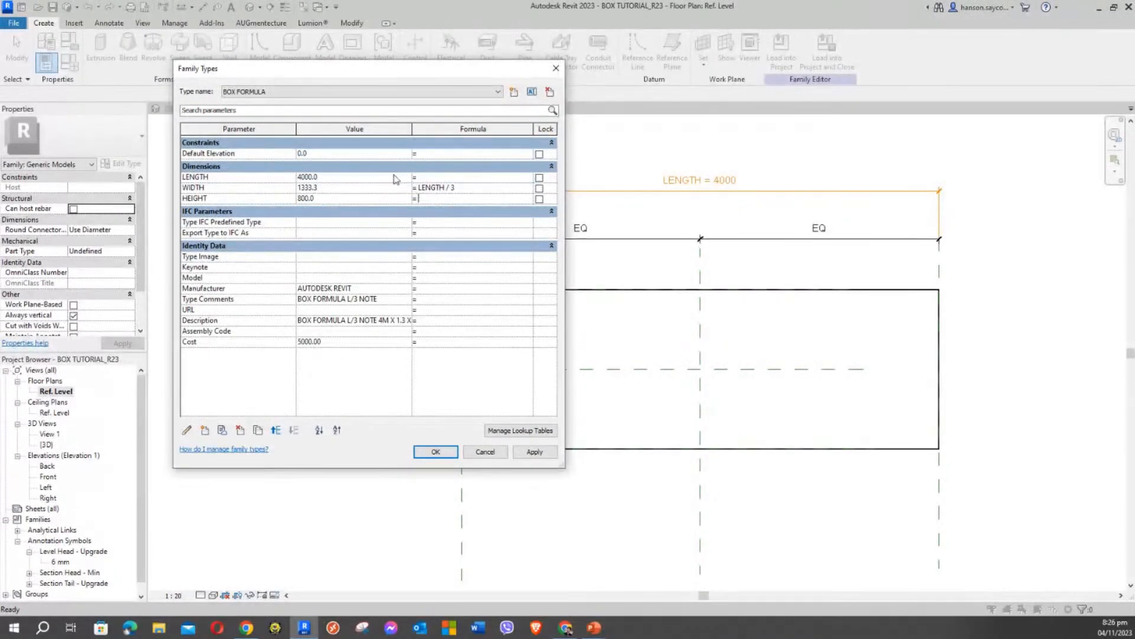
pyautogui.click(228, 189)
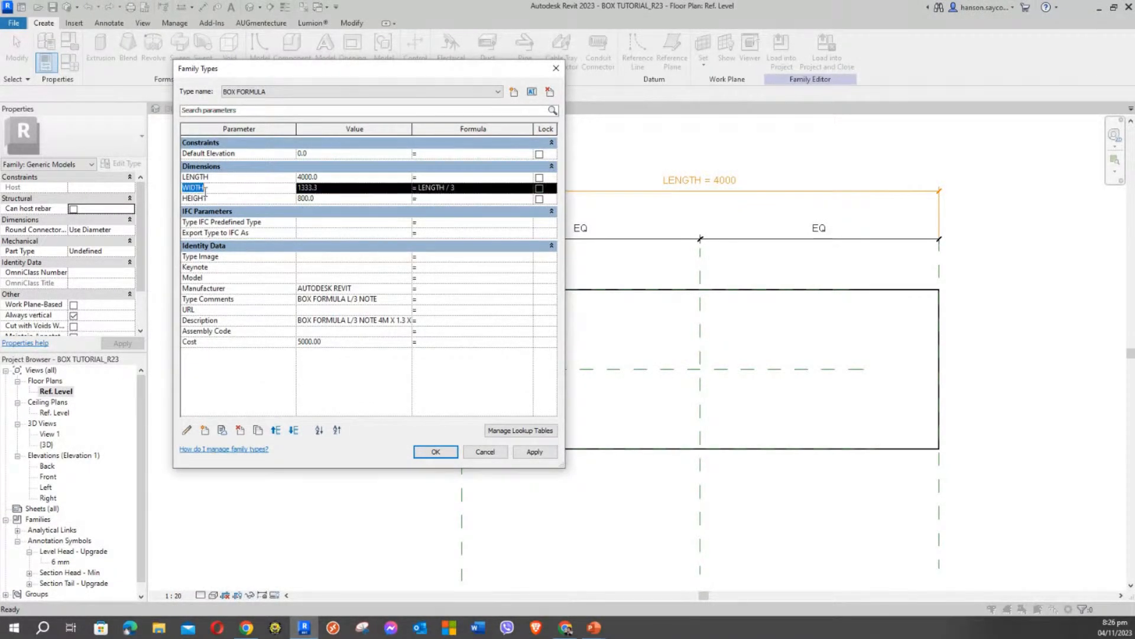
pyautogui.click(438, 198)
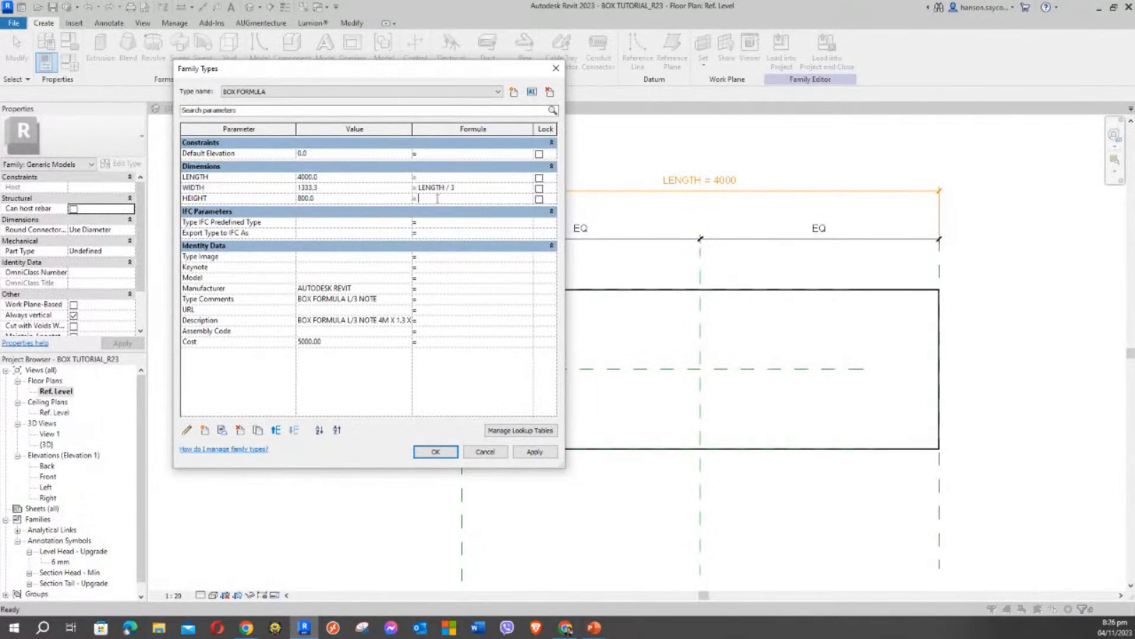
pyautogui.write('WIDTH+20')
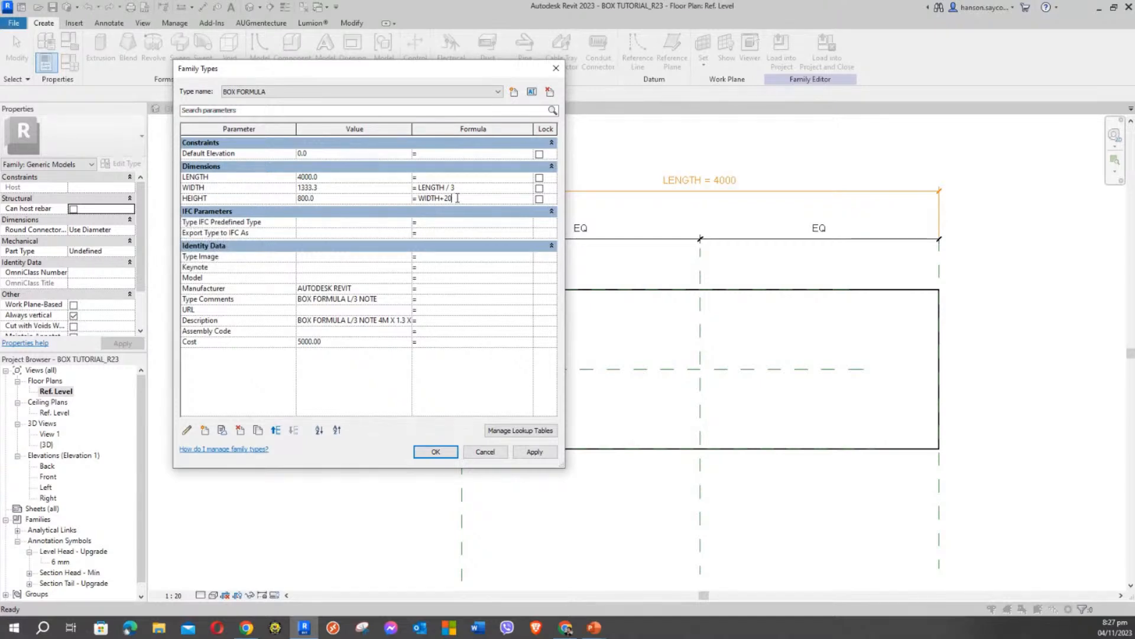
pyautogui.click(534, 452)
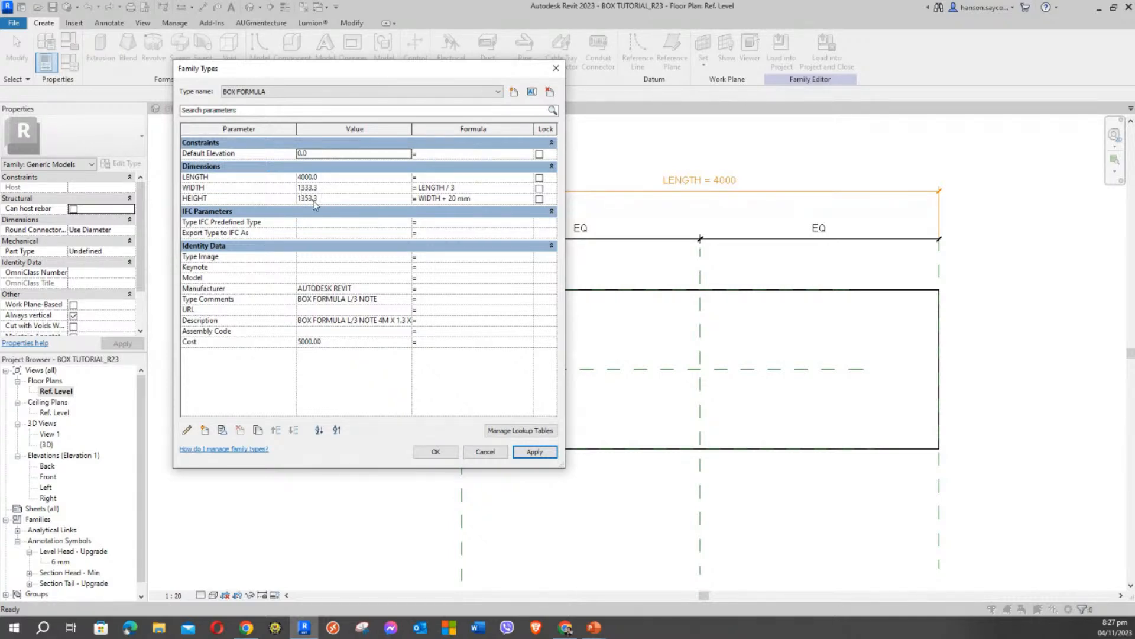
pyautogui.click(434, 453)
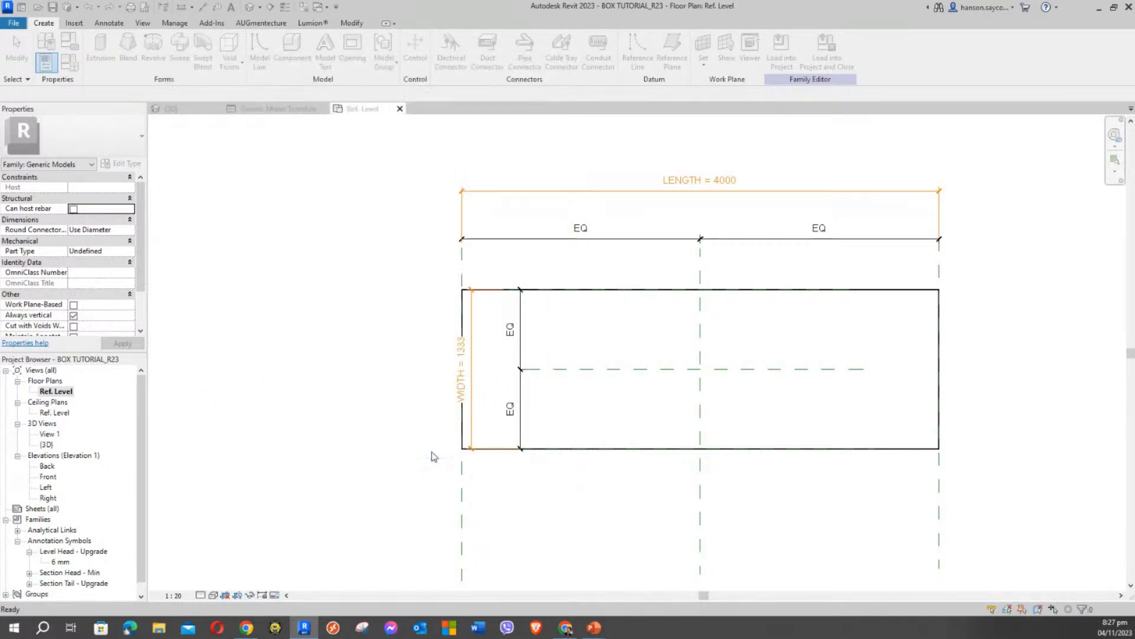
# With the family's 3D view showing, set the LENGTH of the BOX FORMULA type to 5000 and accept the family type settings.
pyautogui.click(172, 109)
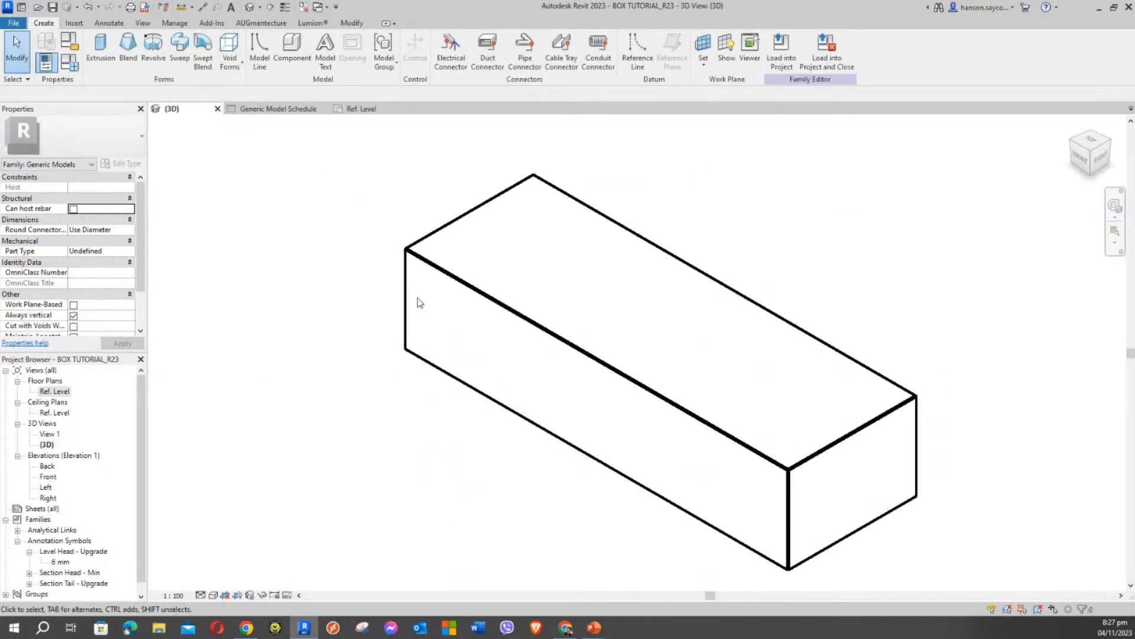
pyautogui.moveTo(418, 300); pyautogui.dragTo(604, 326, button='middle')
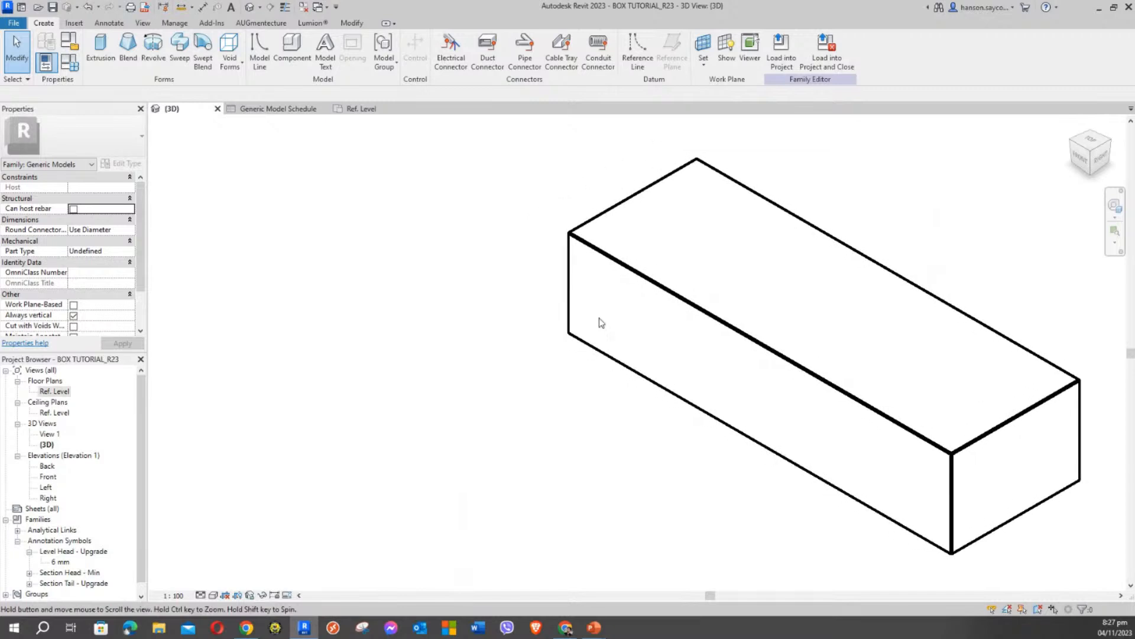
pyautogui.click(63, 70)
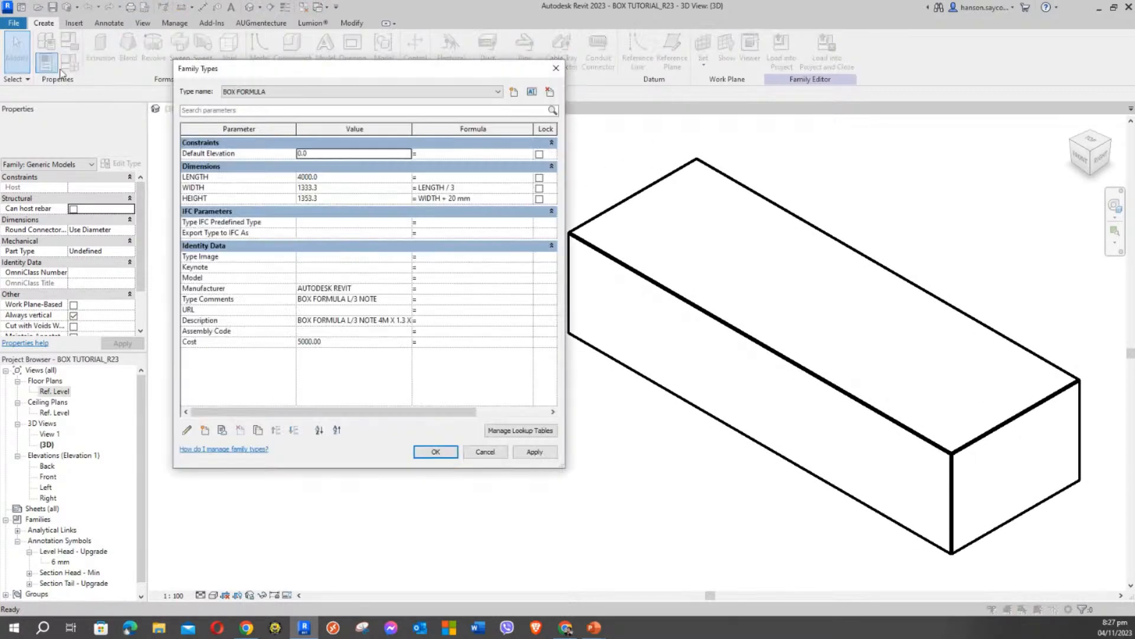
pyautogui.click(328, 179)
pyautogui.write('5000')
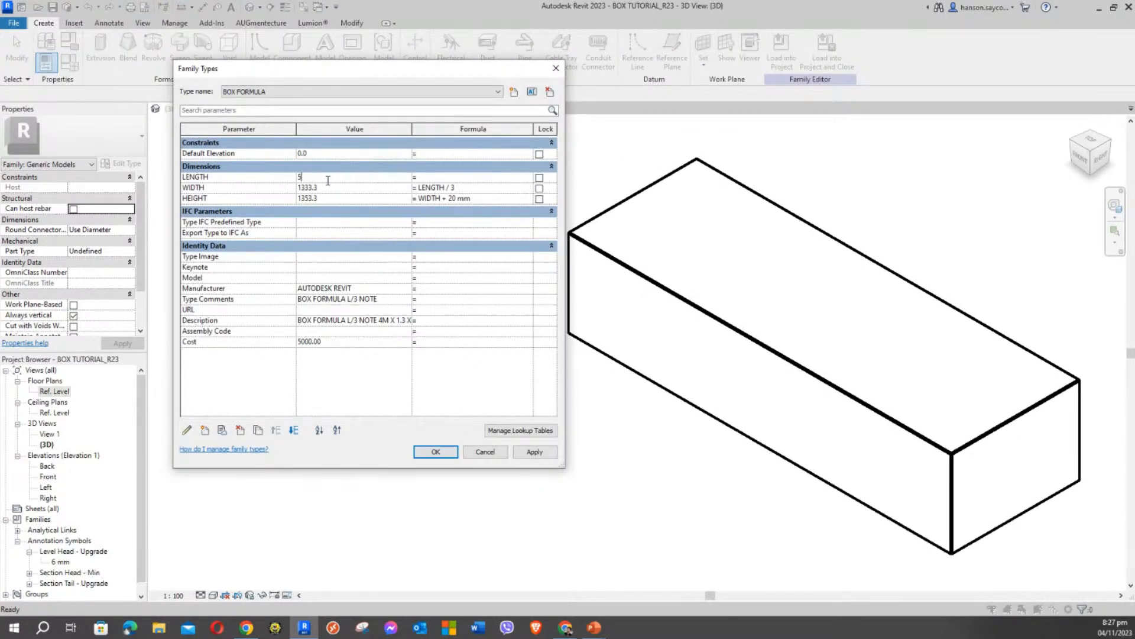
pyautogui.click(532, 455)
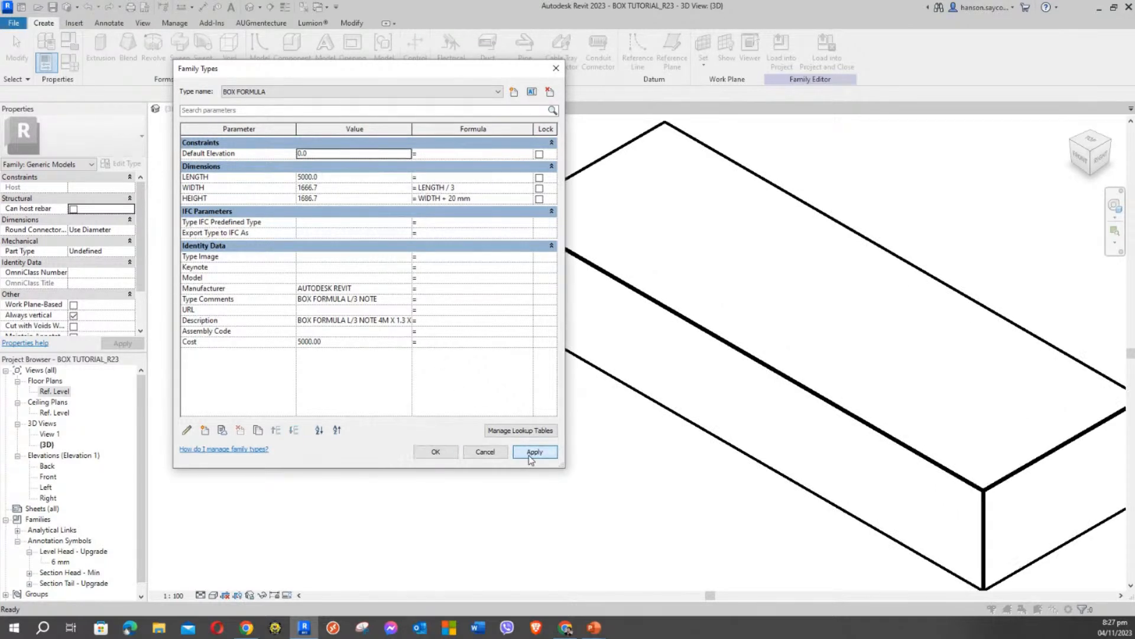
pyautogui.moveTo(435, 63); pyautogui.dragTo(325, 63)
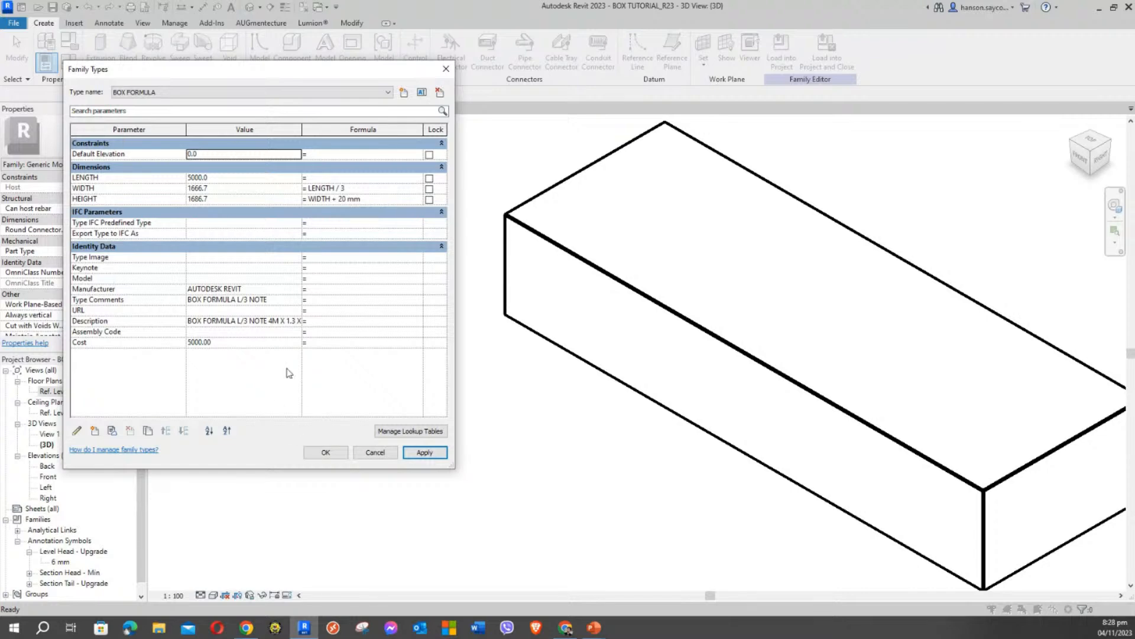
pyautogui.click(430, 456)
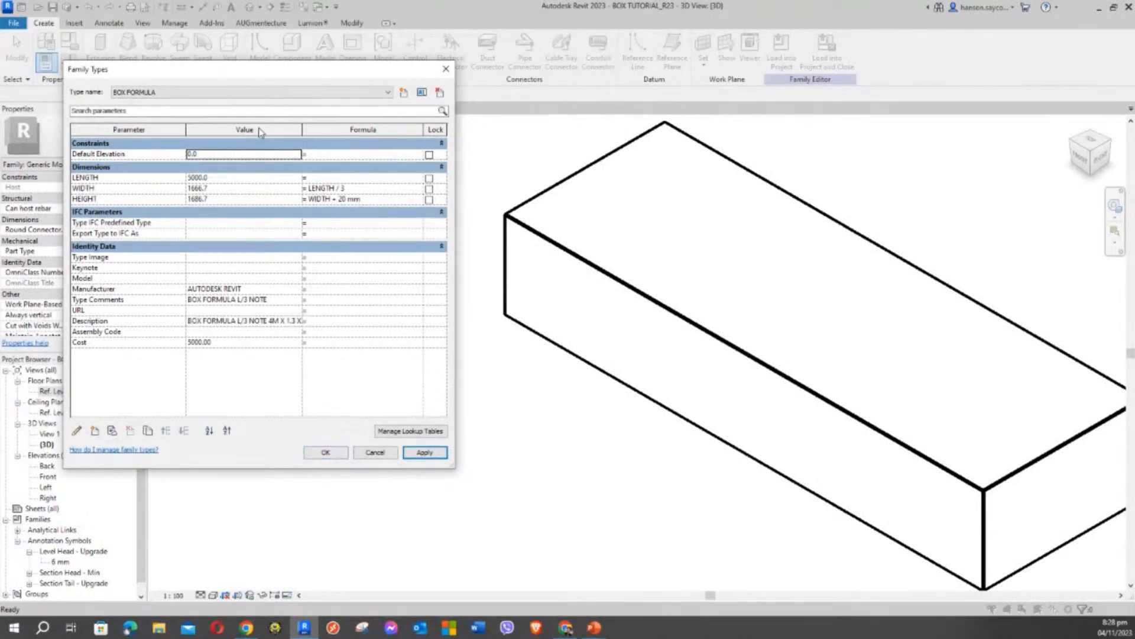
pyautogui.click(327, 451)
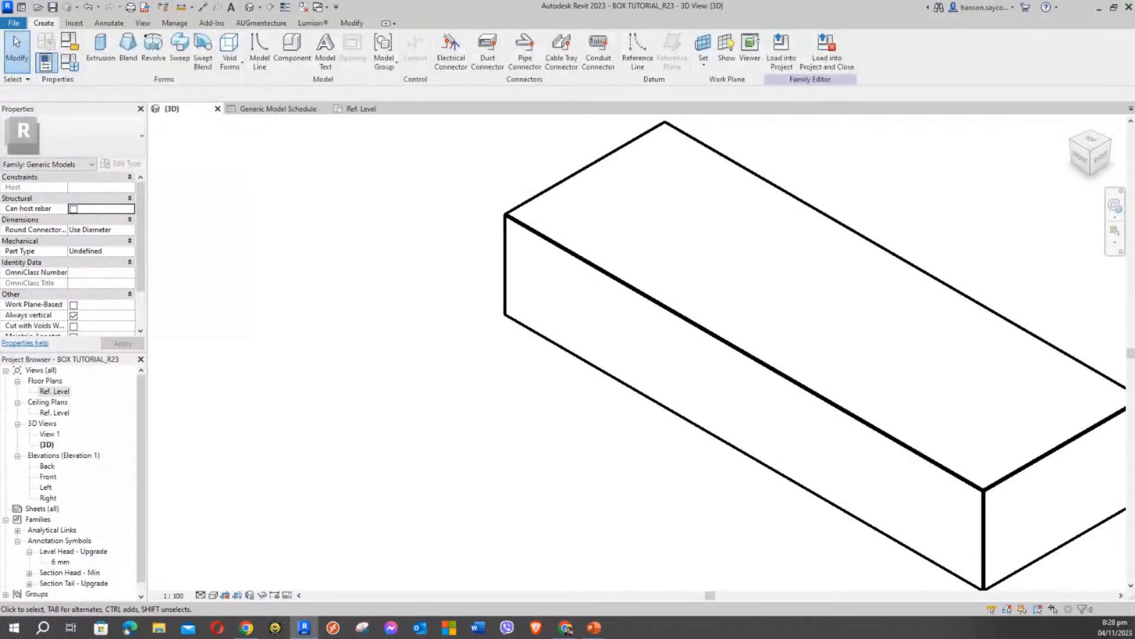
# Return to the Generic Model Schedule of the RAC_basic_sample_project project.
pyautogui.hotkey('alt', 'Tab')
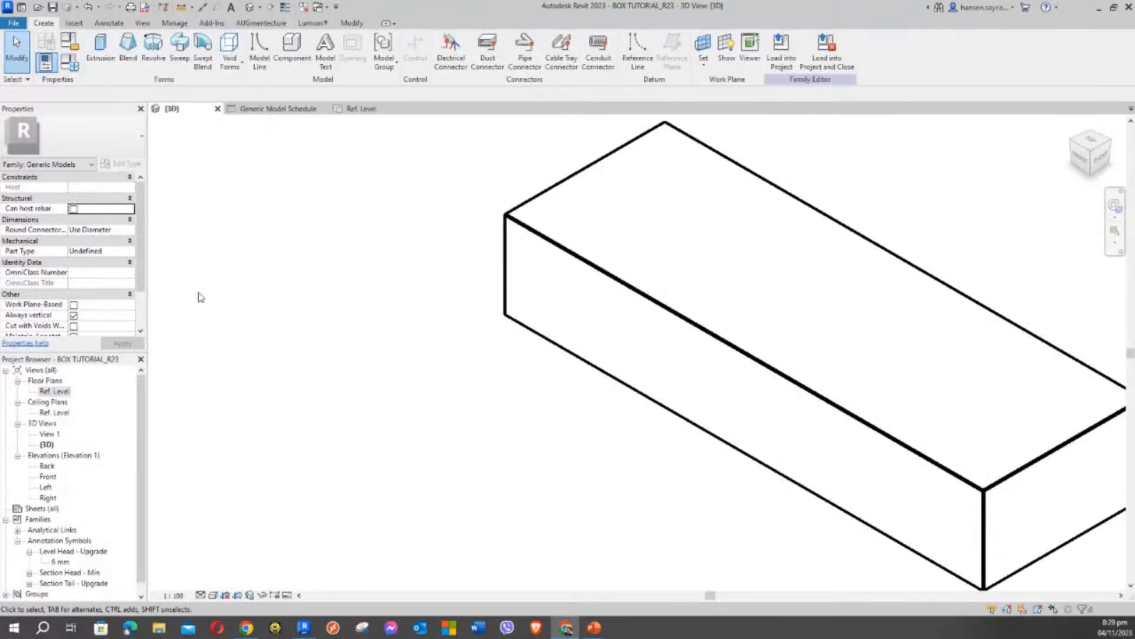
pyautogui.click(277, 108)
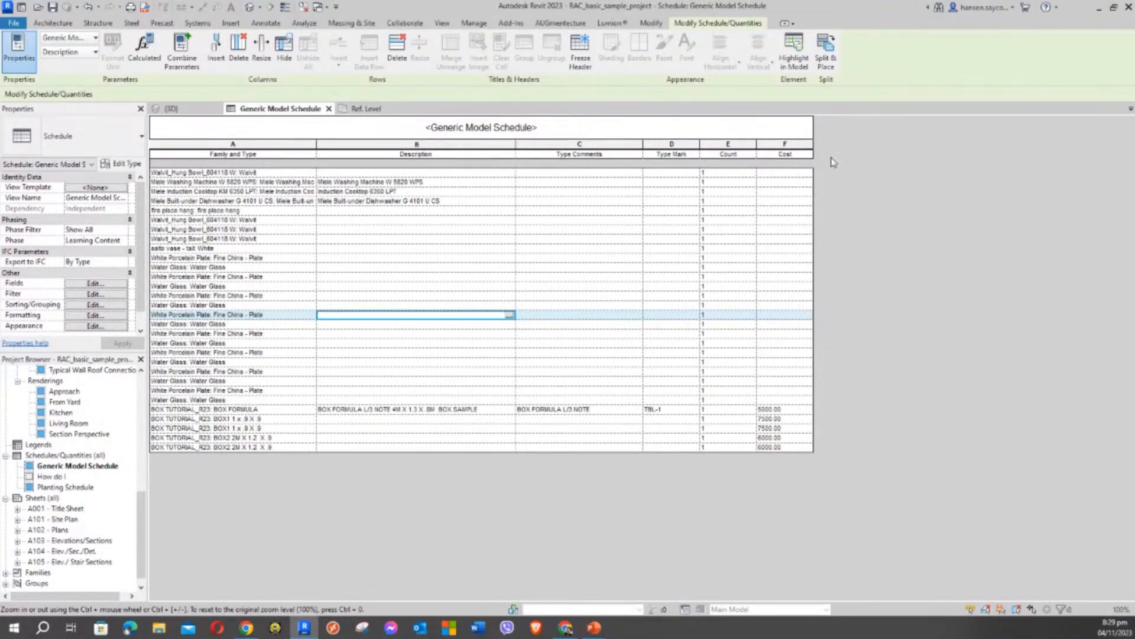
# Create a new building component schedule for the Doors category, keeping the name Door Schedule.
pyautogui.click(444, 24)
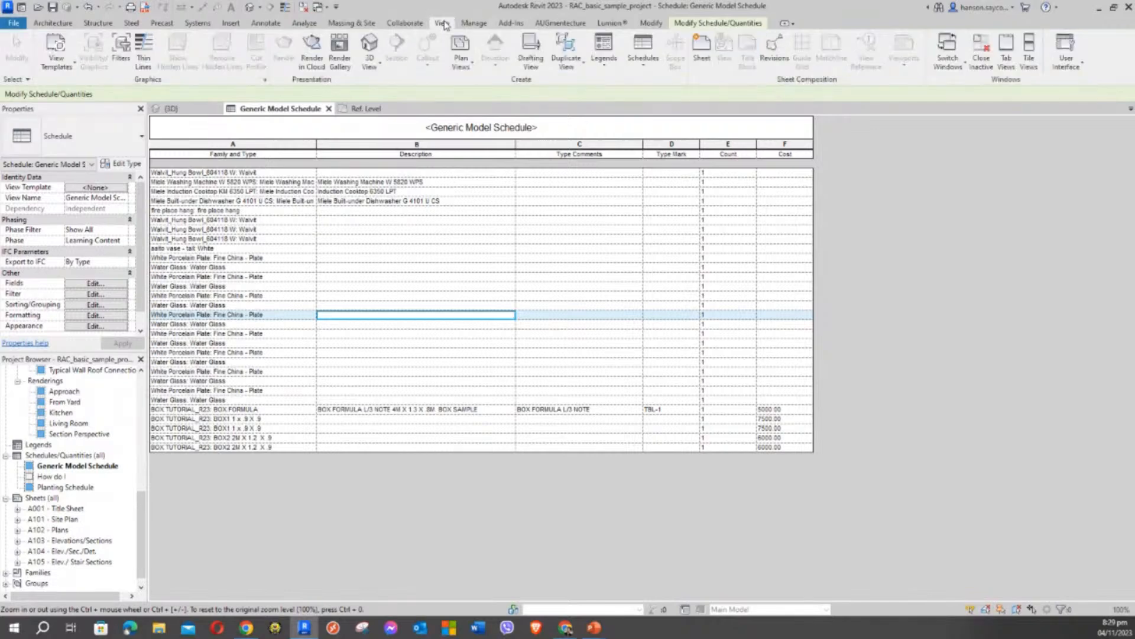
pyautogui.click(639, 68)
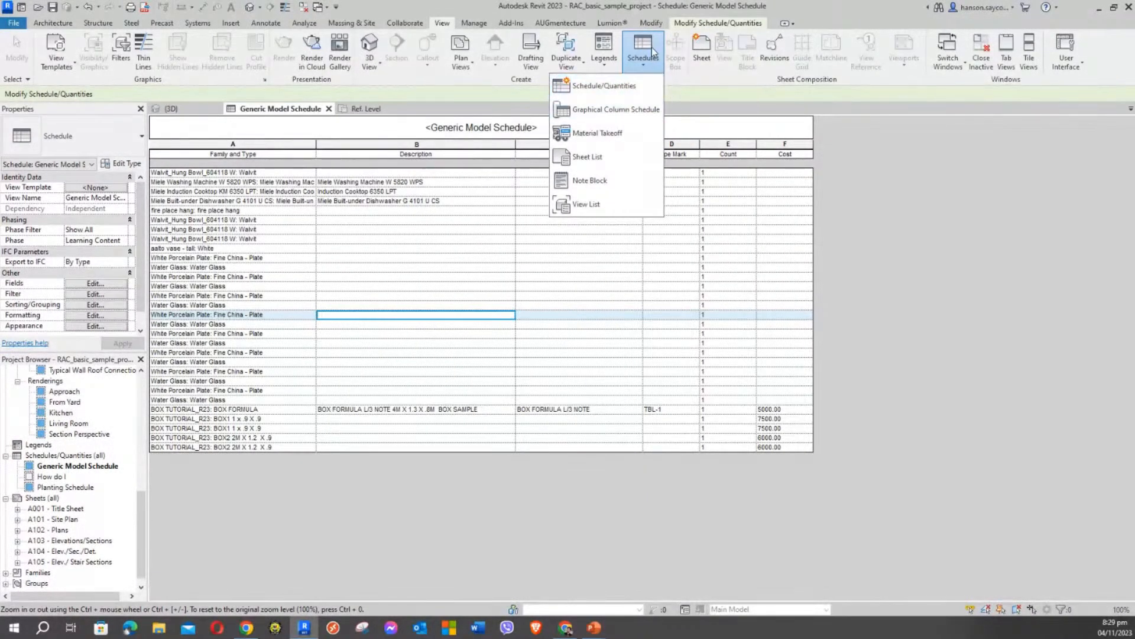
pyautogui.click(615, 86)
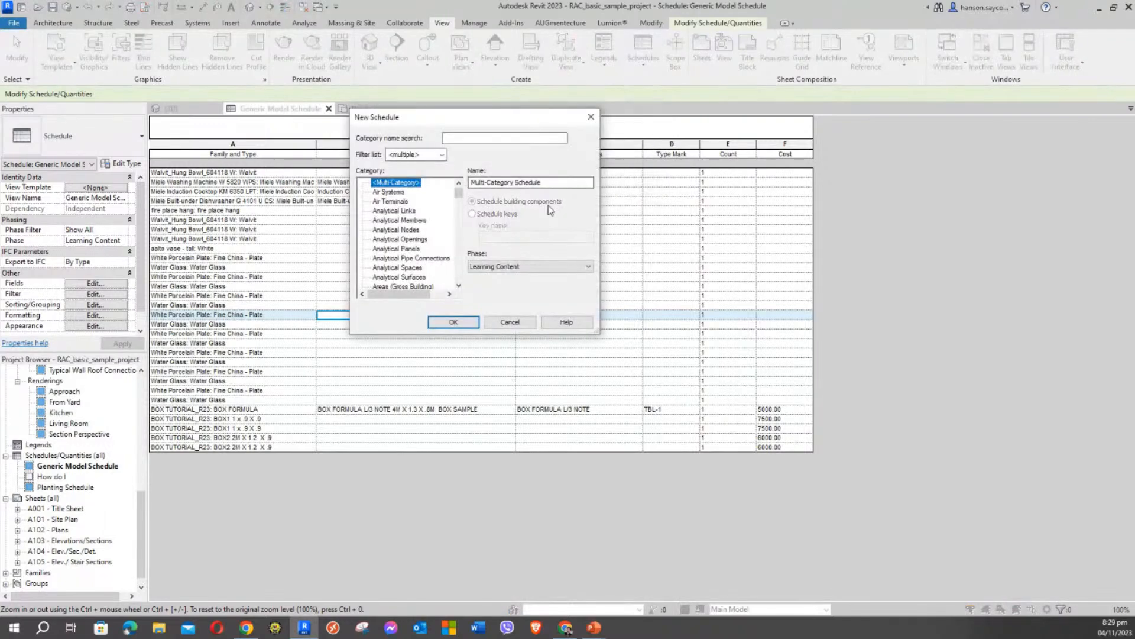
pyautogui.click(388, 192)
pyautogui.click(407, 240)
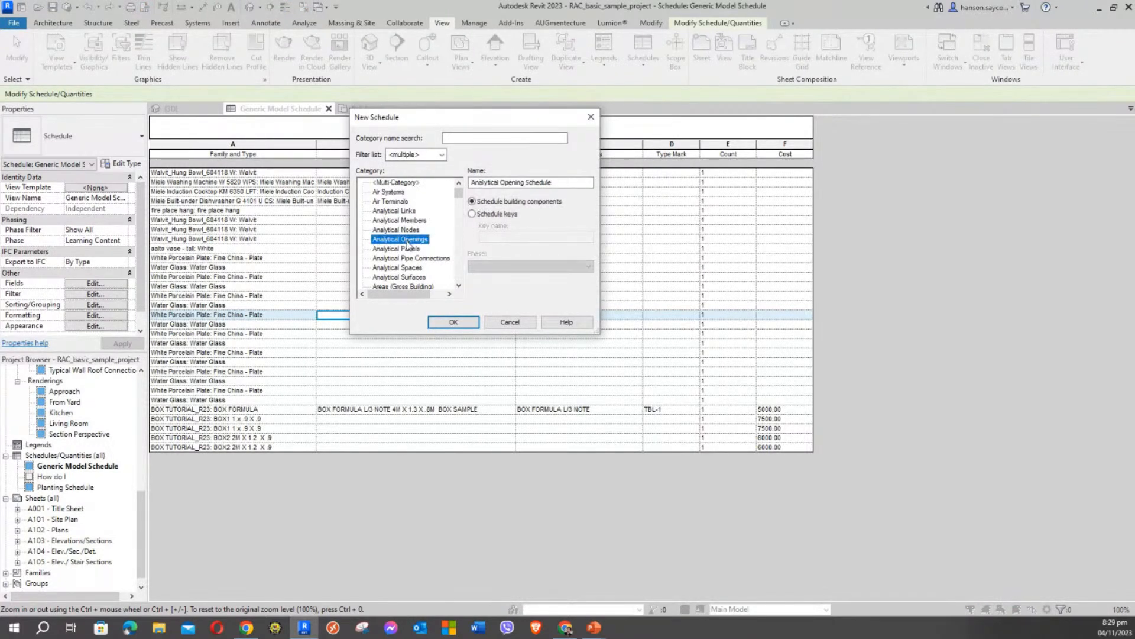
pyautogui.press('d')
pyautogui.click(459, 286)
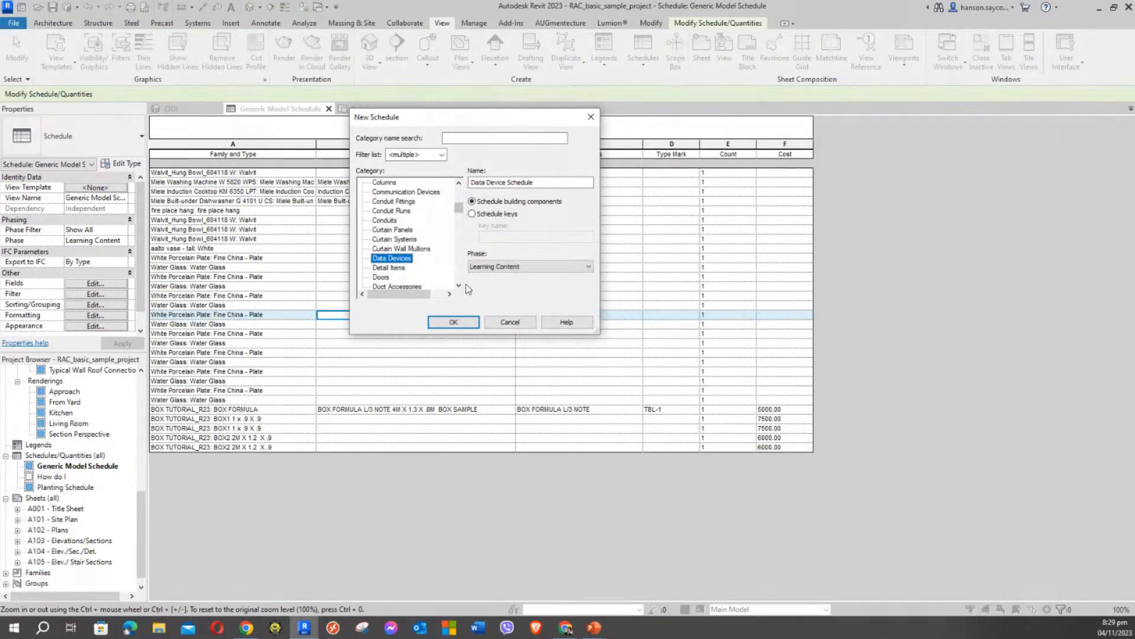
pyautogui.click(377, 278)
pyautogui.scroll(-1, 377, 277)
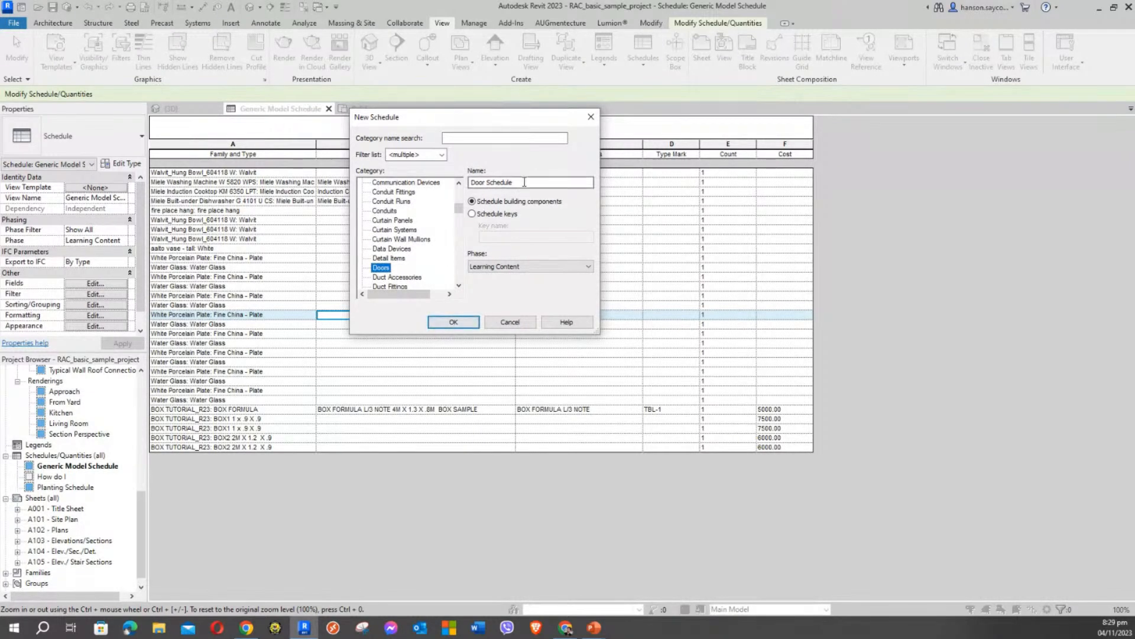
pyautogui.click(462, 321)
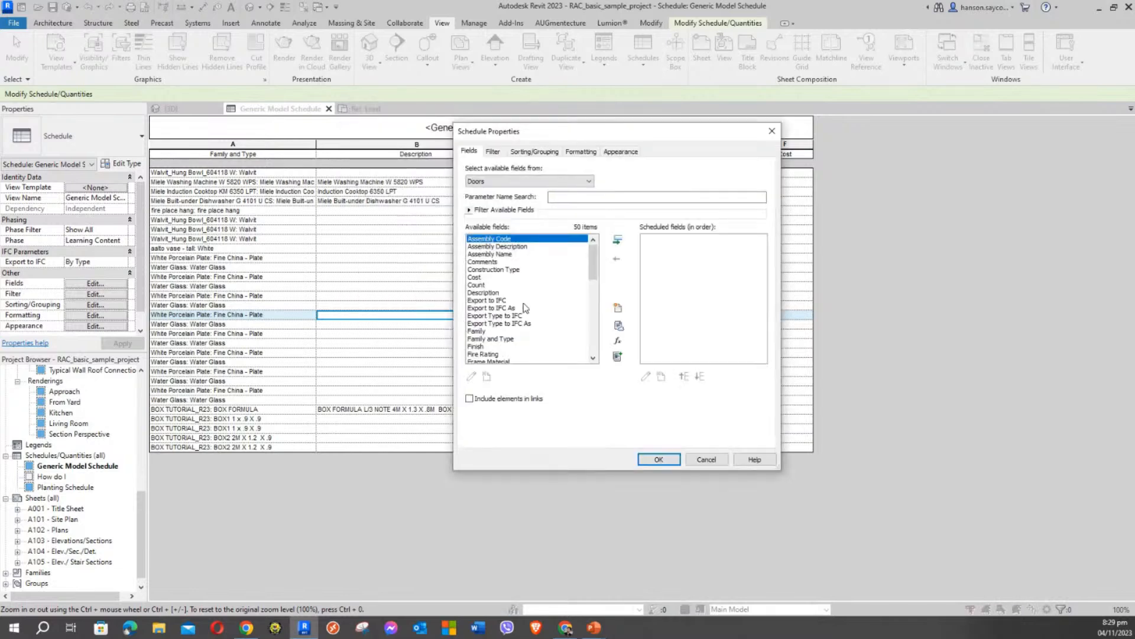
# Add the Family and Type field to the door schedule's scheduled fields.
pyautogui.moveTo(531, 134); pyautogui.dragTo(281, 93)
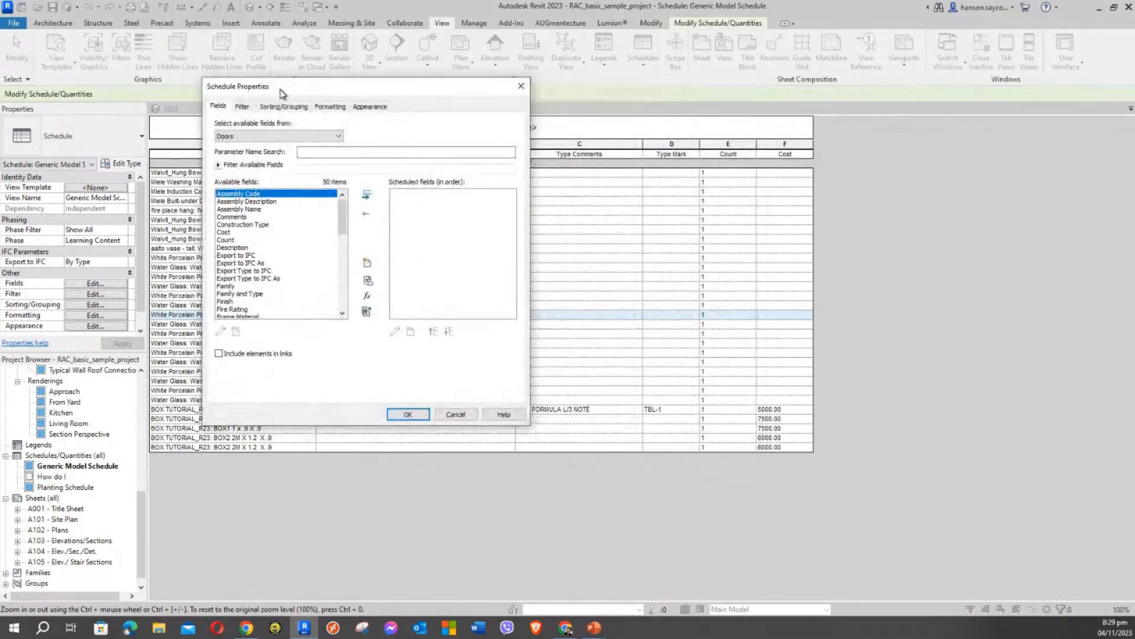
pyautogui.click(225, 231)
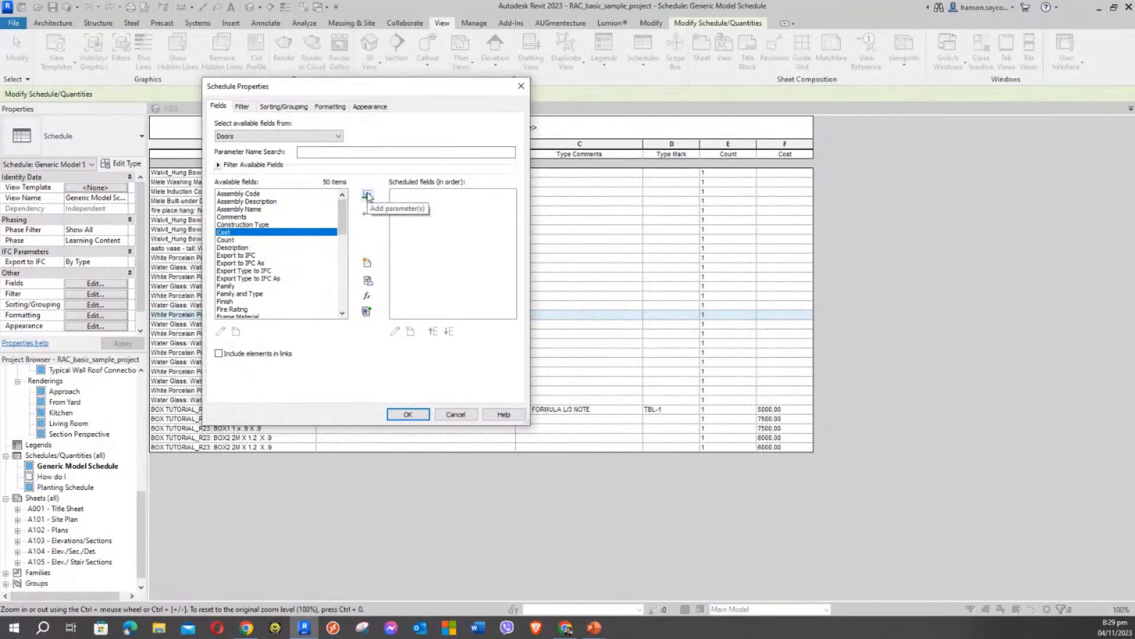
pyautogui.click(243, 196)
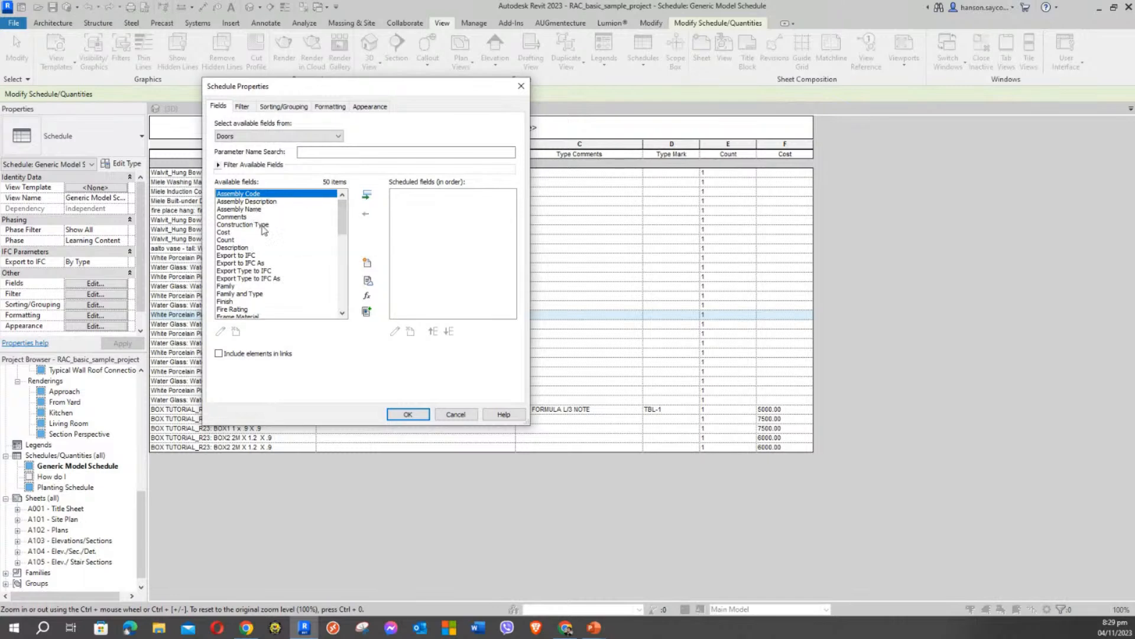
pyautogui.click(234, 278)
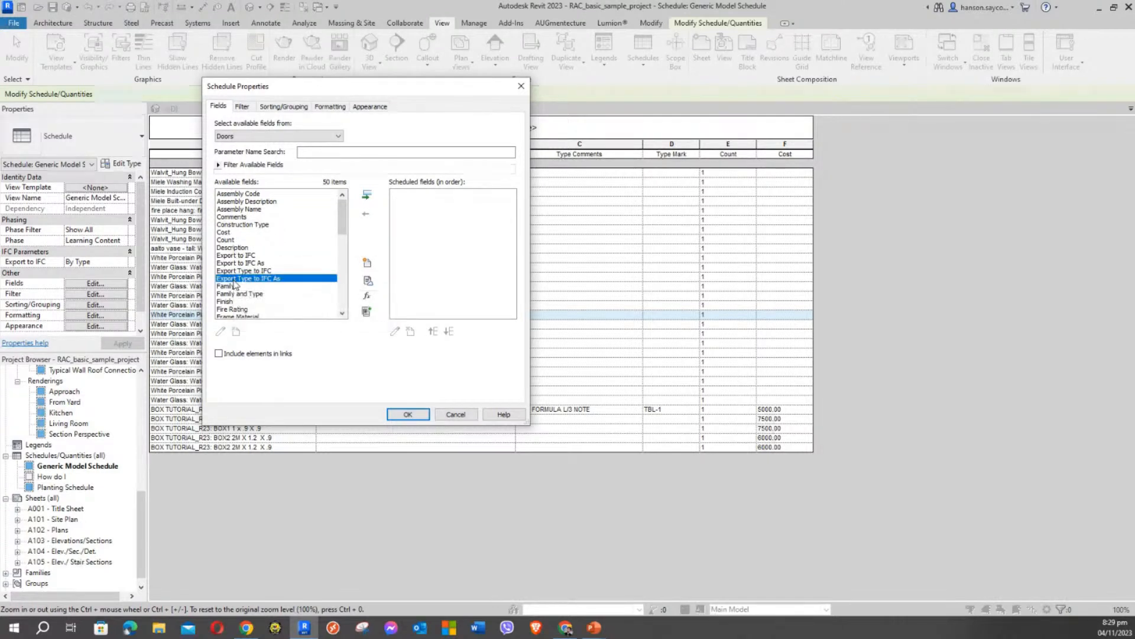
pyautogui.press('t')
pyautogui.scroll(-4, 278, 294)
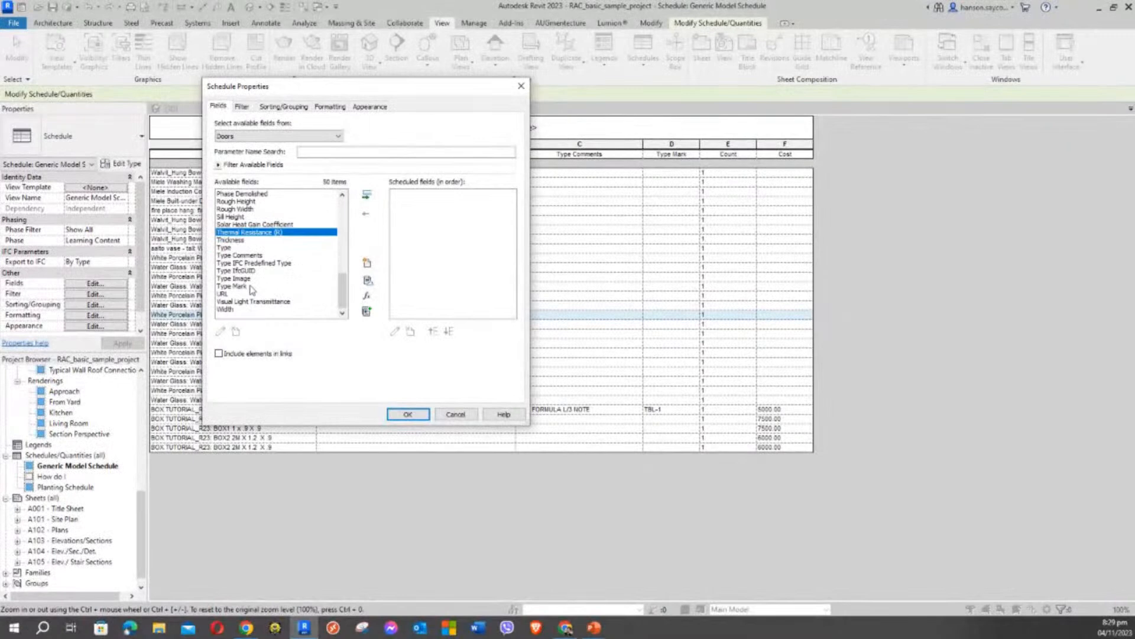
pyautogui.click(243, 279)
pyautogui.press('f')
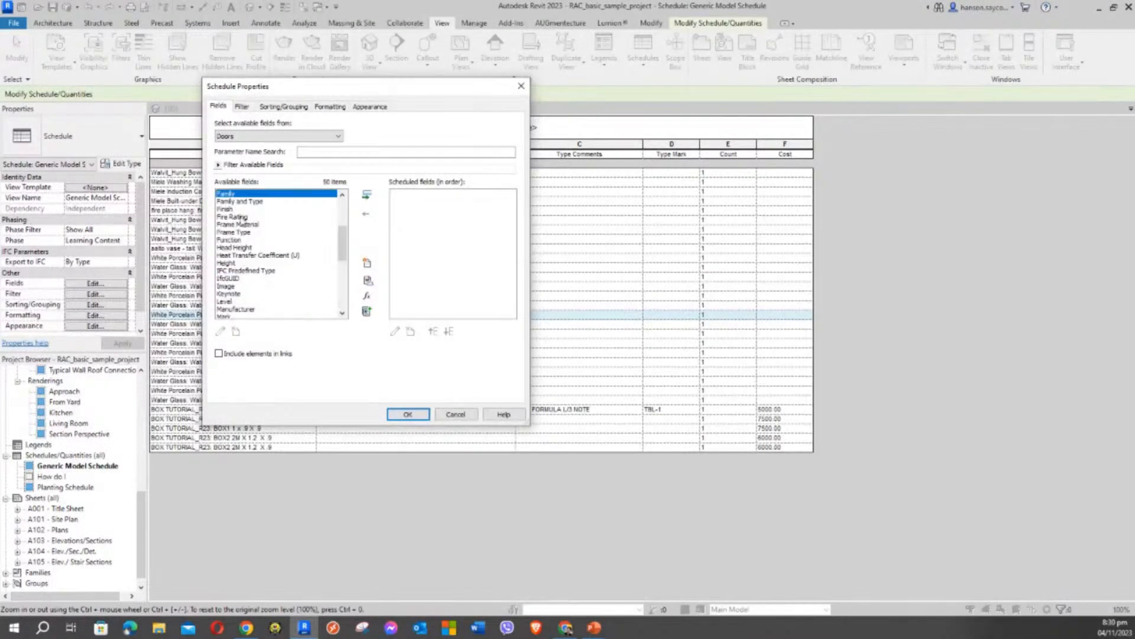
pyautogui.click(242, 202)
pyautogui.click(366, 194)
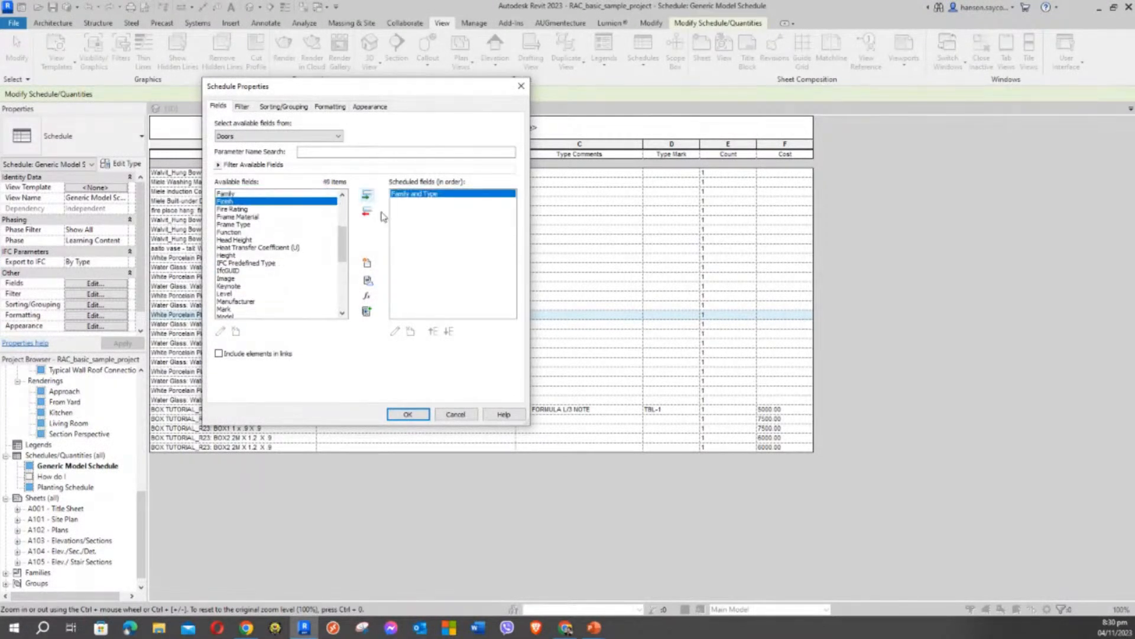
# Add the Level field to the door schedule after Family and Type.
pyautogui.click(233, 233)
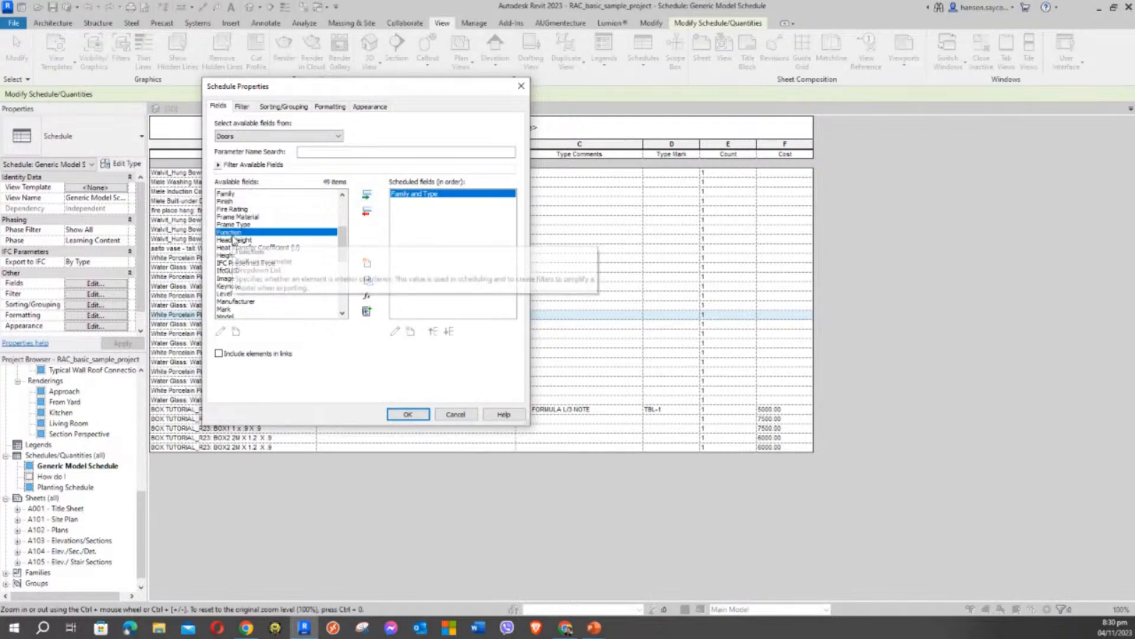
pyautogui.click(238, 294)
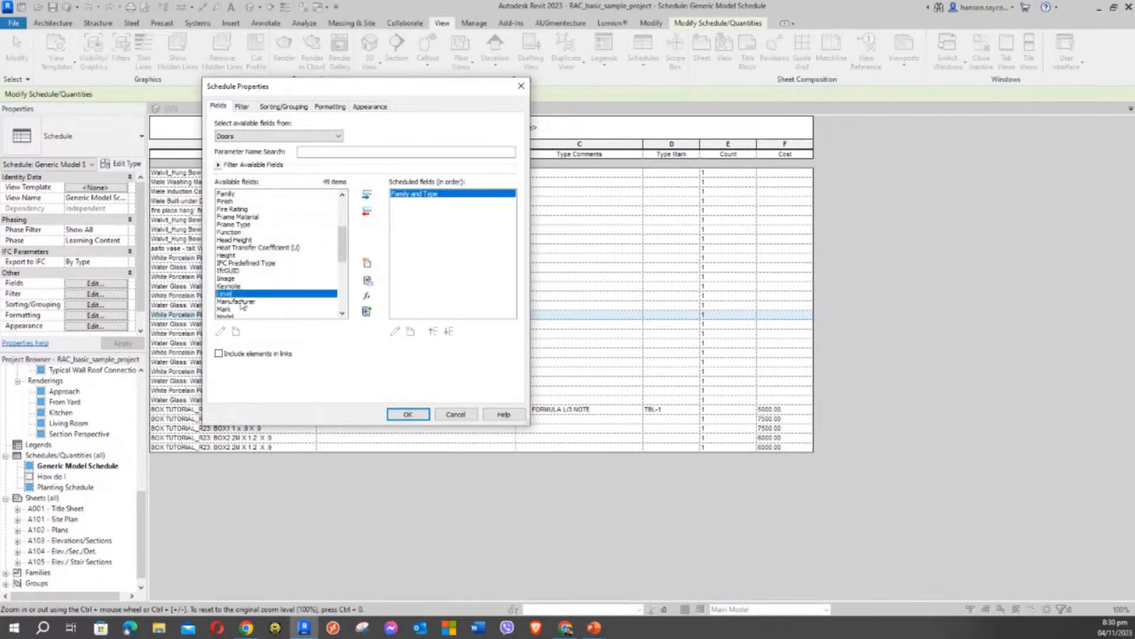
pyautogui.keyDown('ctrl'); pyautogui.click(237, 232); pyautogui.keyUp('ctrl')
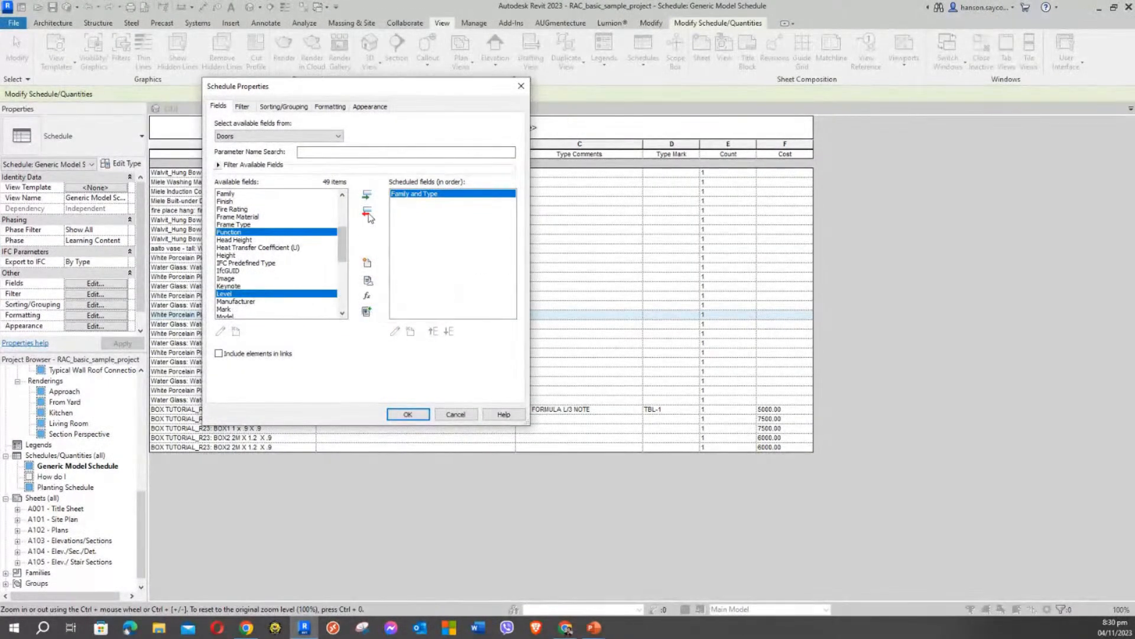
pyautogui.keyDown('ctrl'); pyautogui.click(235, 277); pyautogui.keyUp('ctrl')
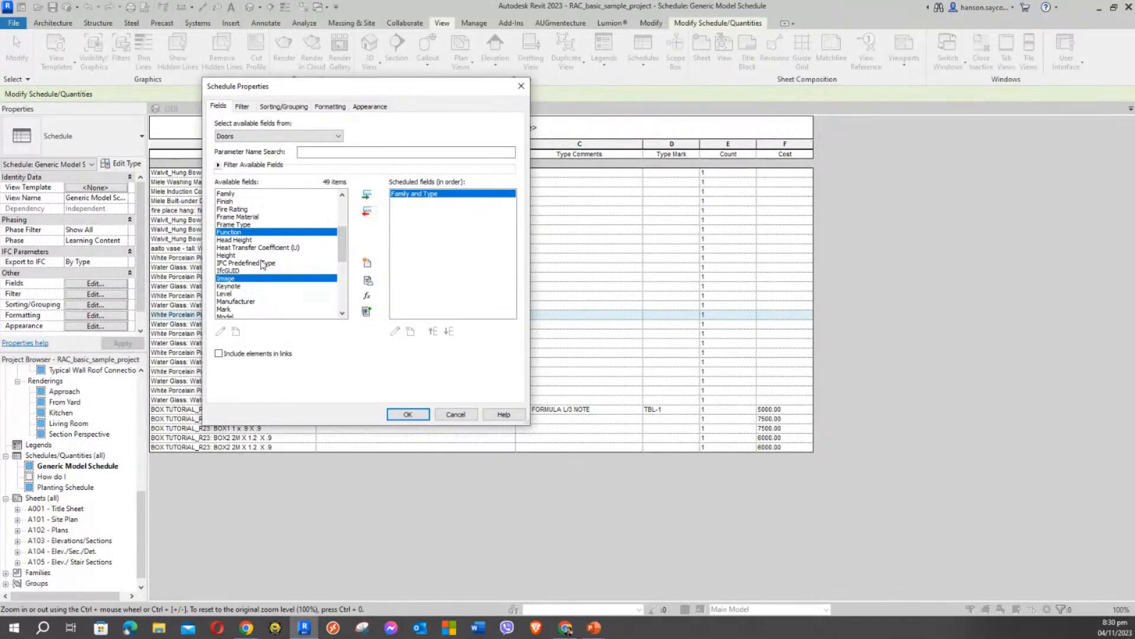
pyautogui.keyDown('ctrl'); pyautogui.click(229, 286); pyautogui.keyUp('ctrl')
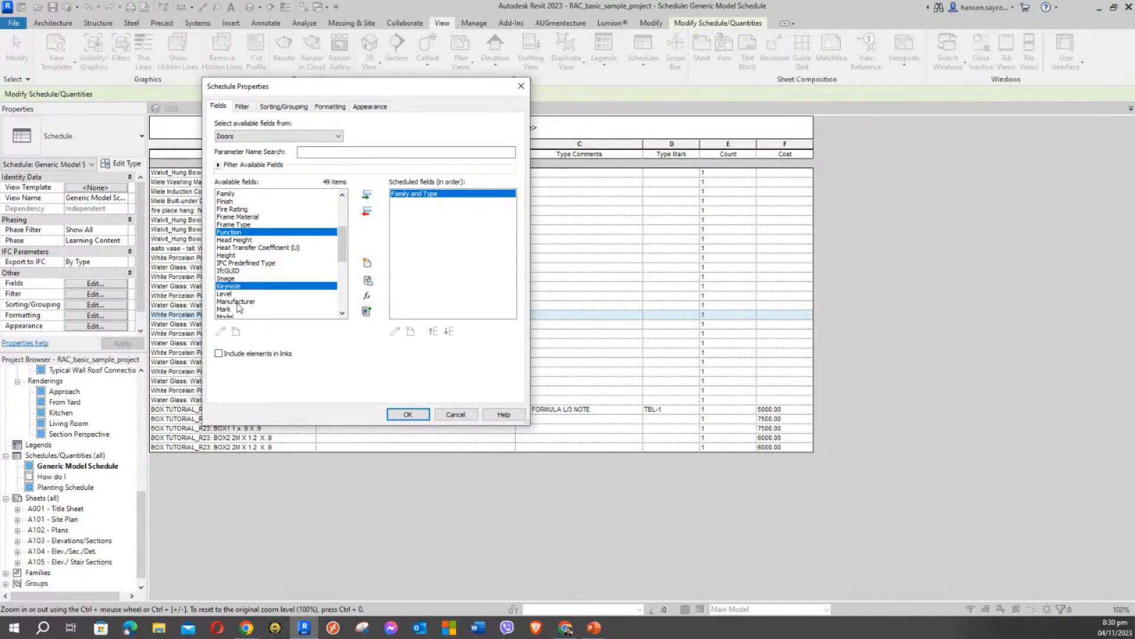
pyautogui.keyDown('ctrl'); pyautogui.click(248, 293); pyautogui.keyUp('ctrl')
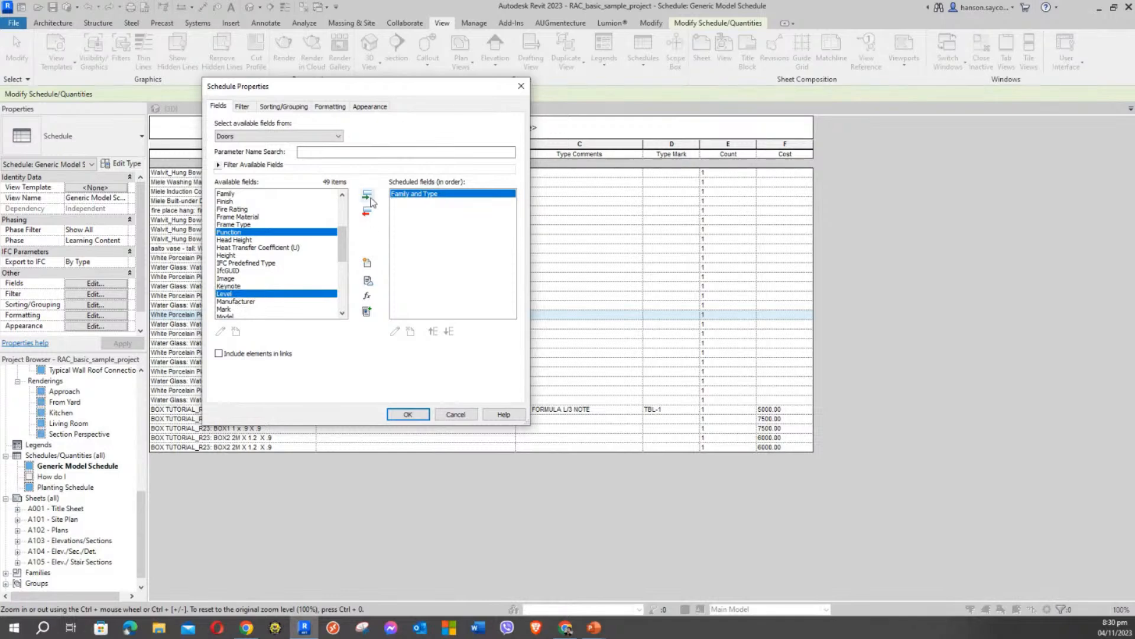
pyautogui.click(252, 233)
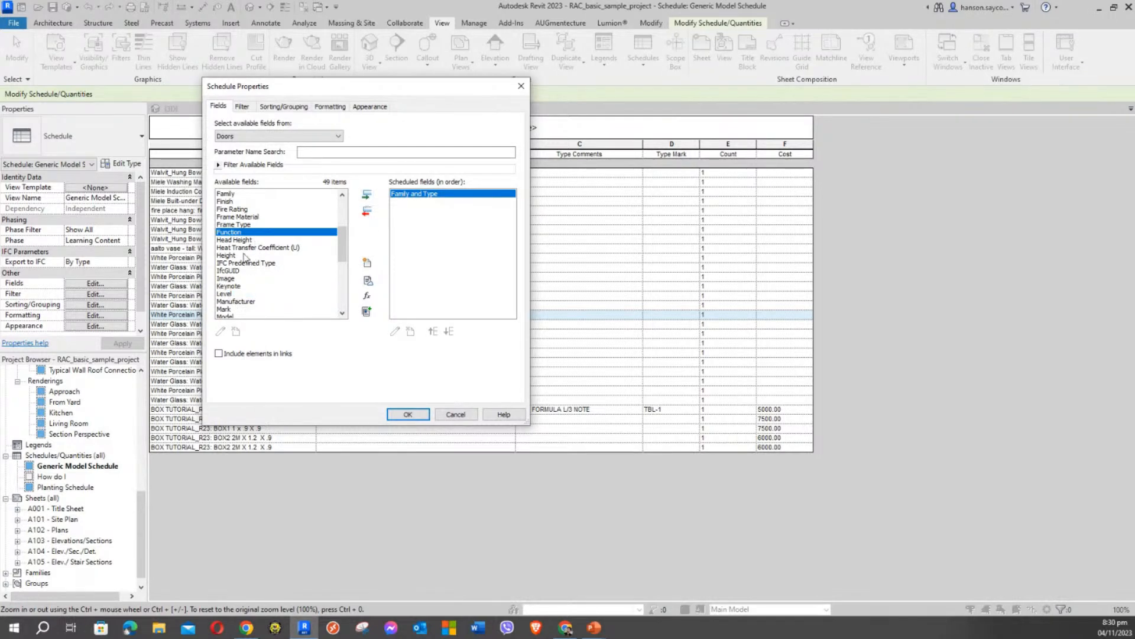
pyautogui.click(240, 255)
pyautogui.click(226, 294)
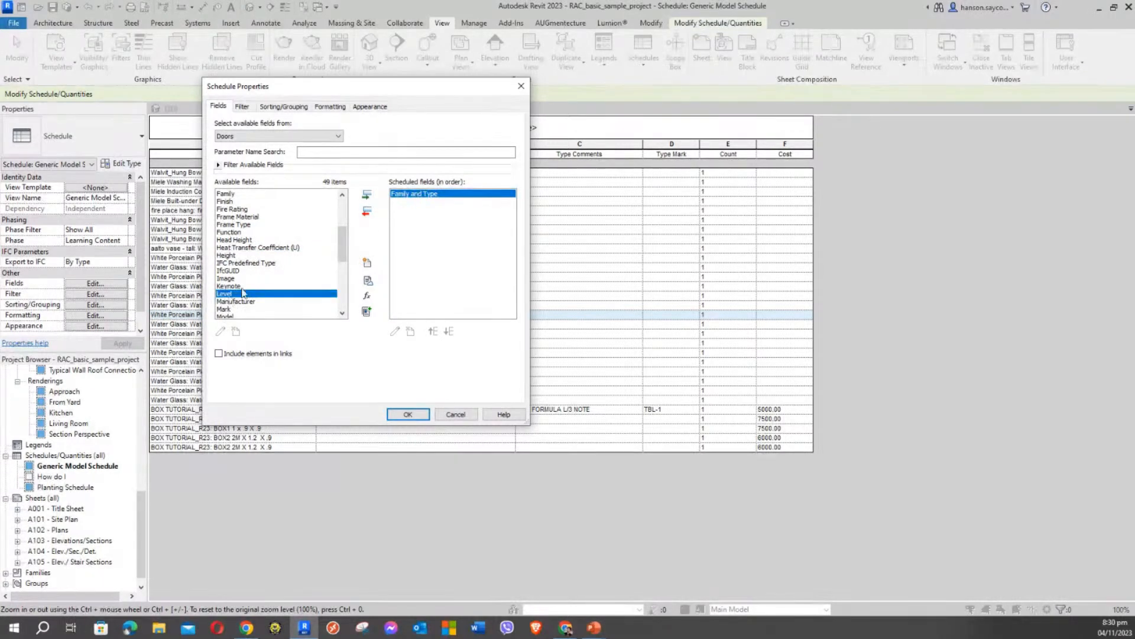
pyautogui.click(367, 197)
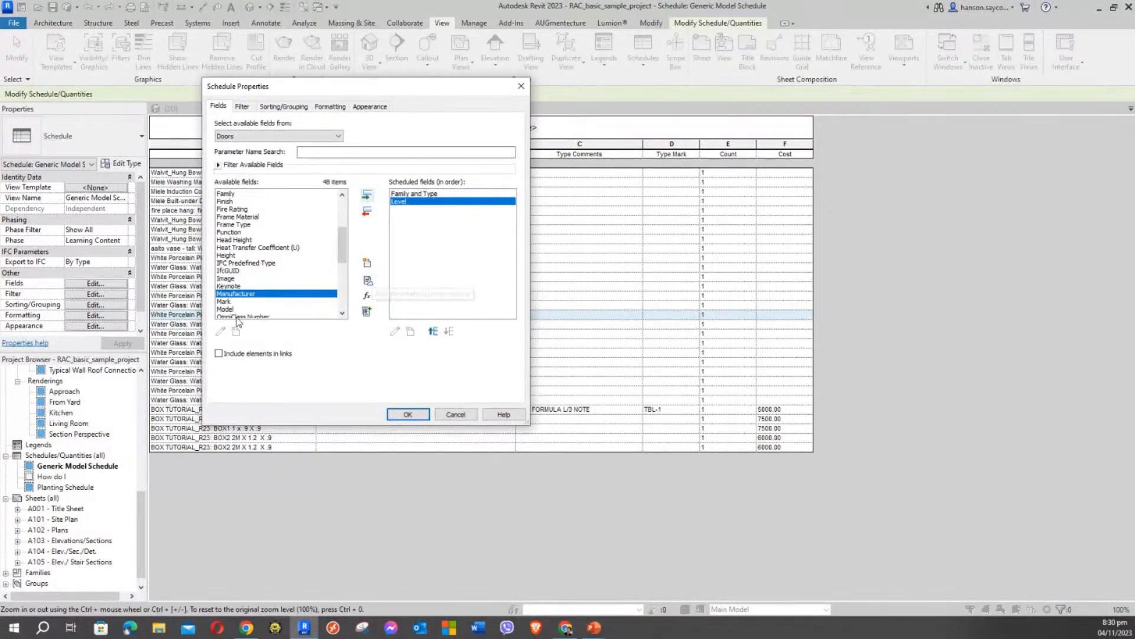
# Add the Height and Width fields, in that order, to the door schedule.
pyautogui.click(233, 240)
pyautogui.click(226, 196)
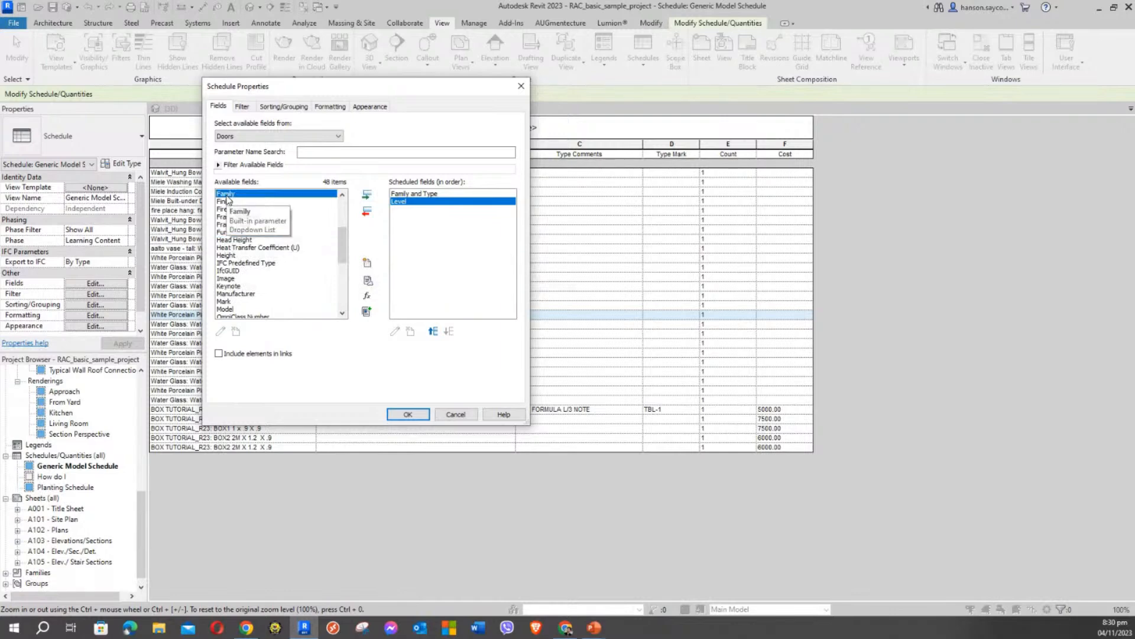
pyautogui.click(228, 239)
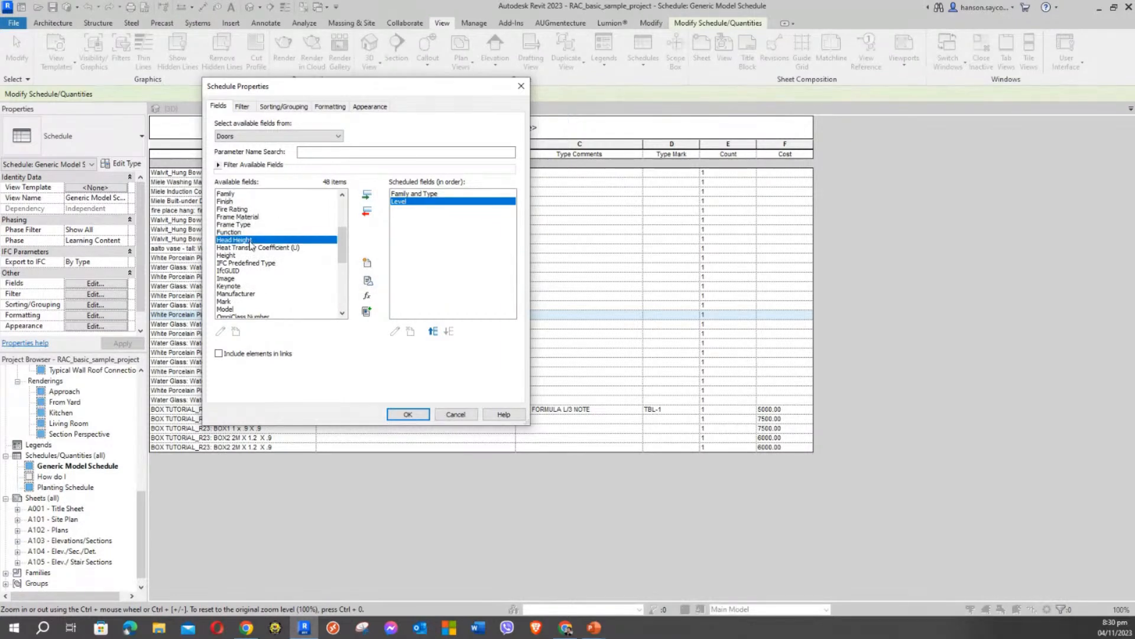
pyautogui.click(227, 256)
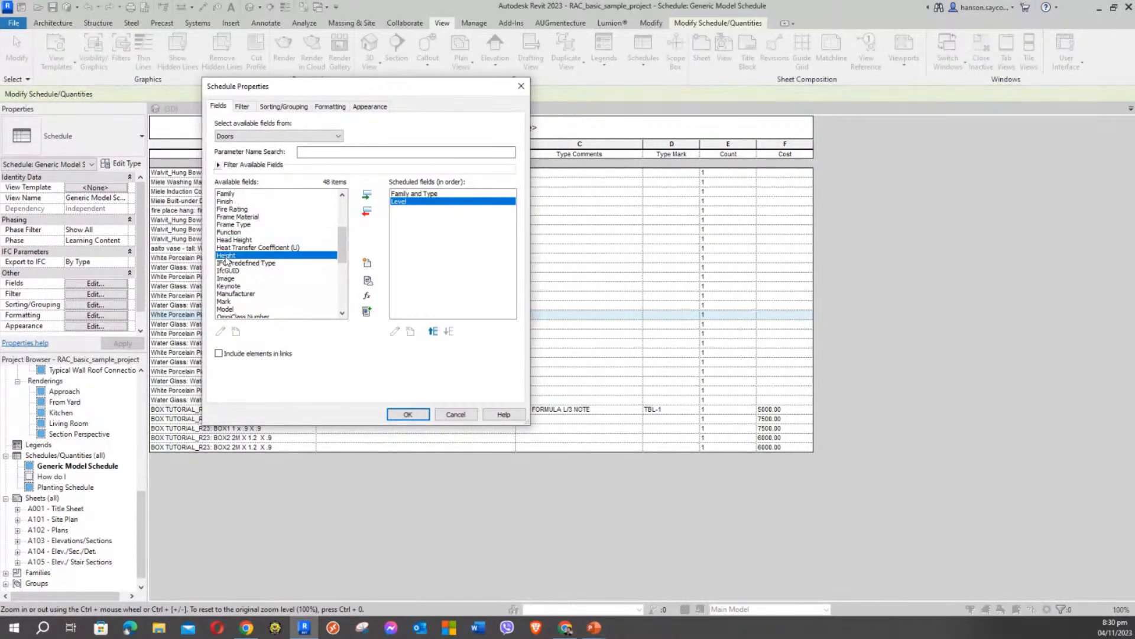
pyautogui.click(366, 196)
pyautogui.click(222, 288)
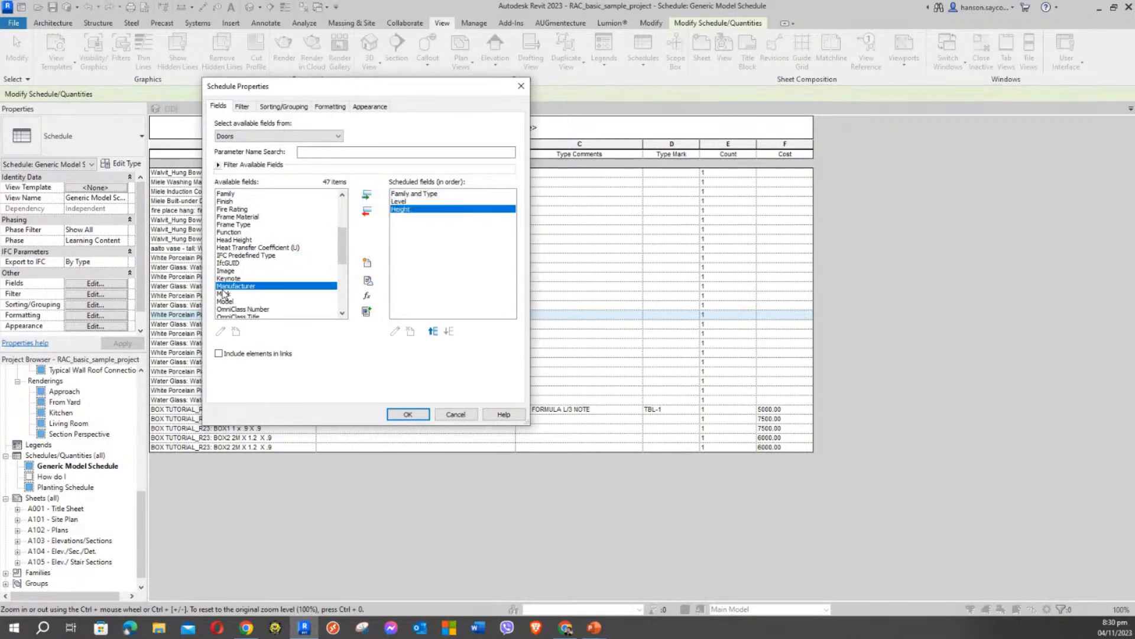
pyautogui.press('w')
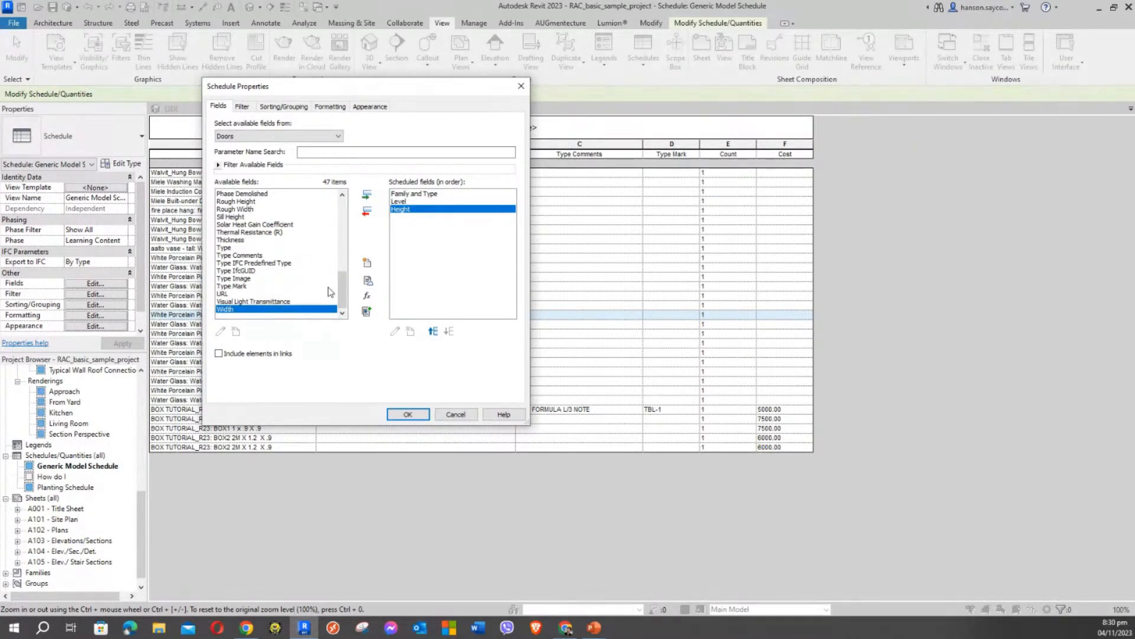
pyautogui.click(367, 195)
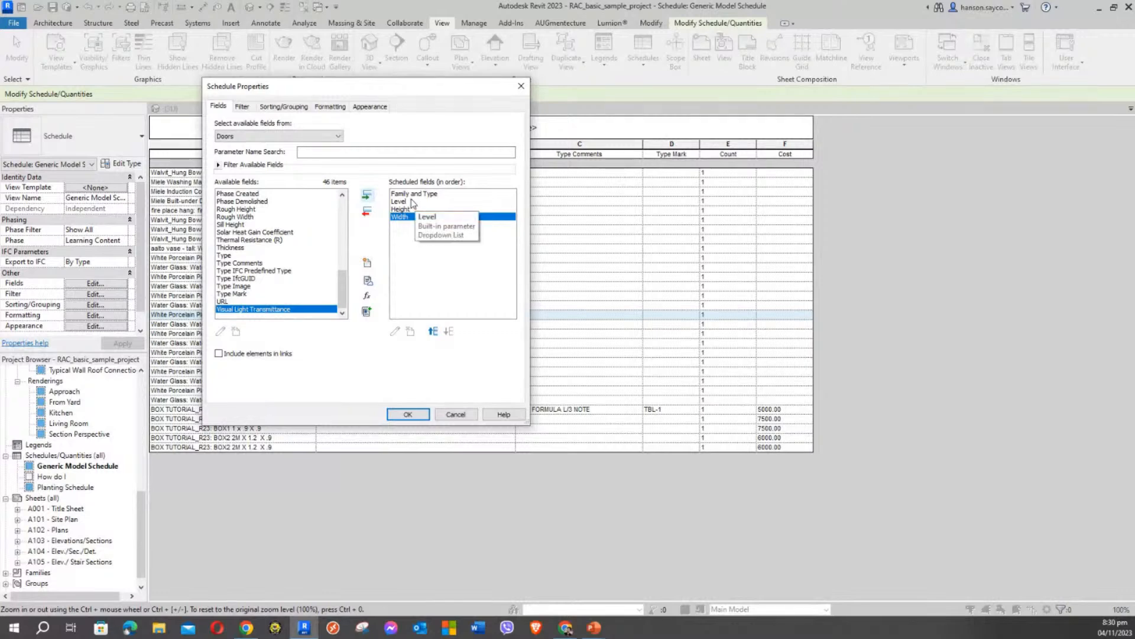
# Add the Count field to the end of the door schedule's scheduled fields.
pyautogui.moveTo(342, 284); pyautogui.dragTo(334, 211)
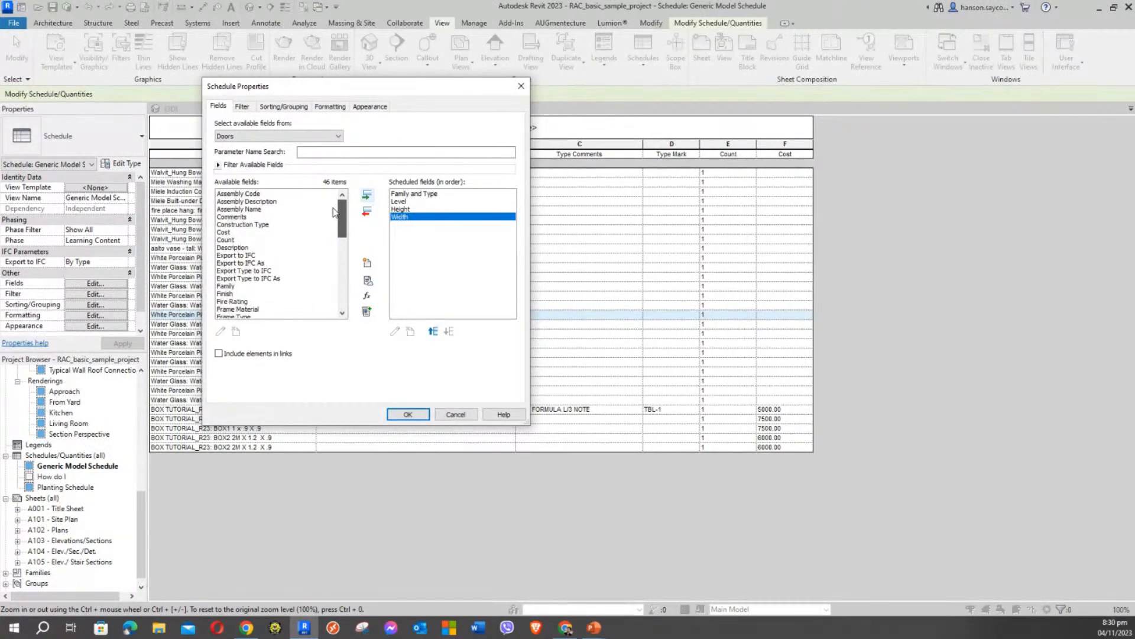
pyautogui.click(229, 240)
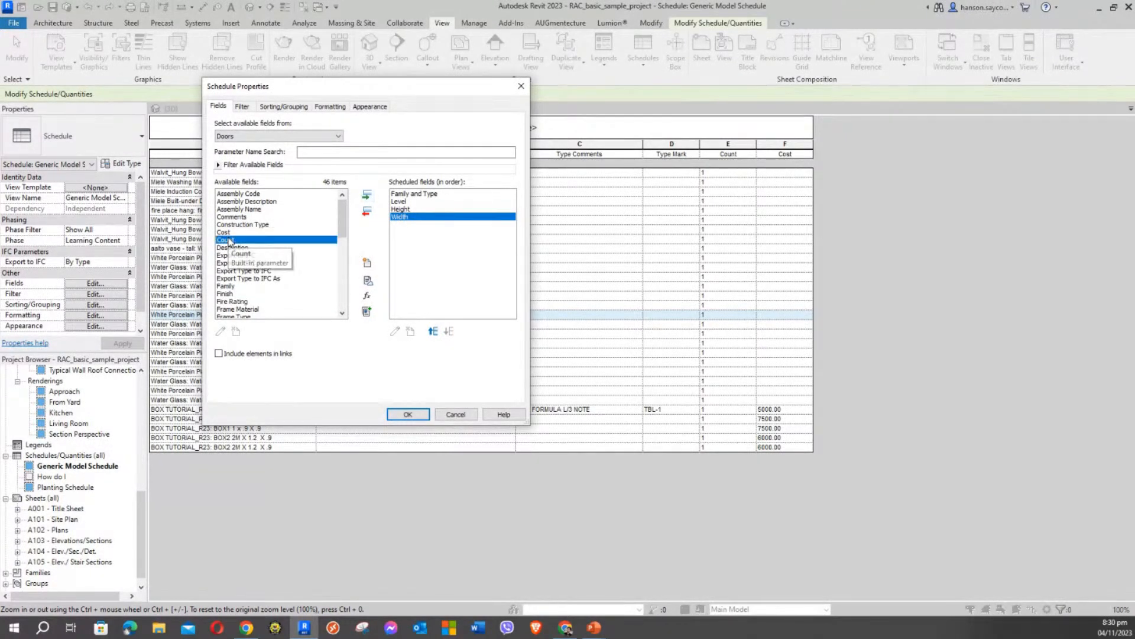
pyautogui.click(366, 196)
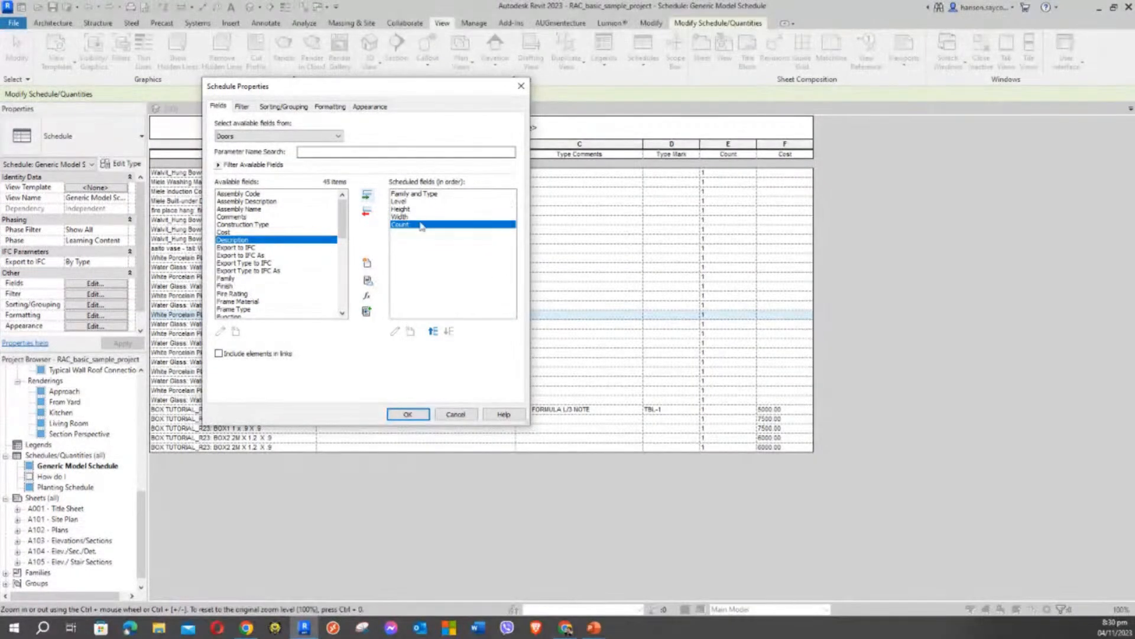
# Add the Finish and Fire Rating fields together to the door schedule after Count.
pyautogui.moveTo(345, 215)
pyautogui.mouseDown()
pyautogui.moveTo(346, 224)
pyautogui.moveTo(289, 197)
pyautogui.moveTo(352, 257)
pyautogui.moveTo(352, 307)
pyautogui.moveTo(345, 189)
pyautogui.moveTo(346, 231)
pyautogui.moveTo(343, 207)
pyautogui.mouseUp()
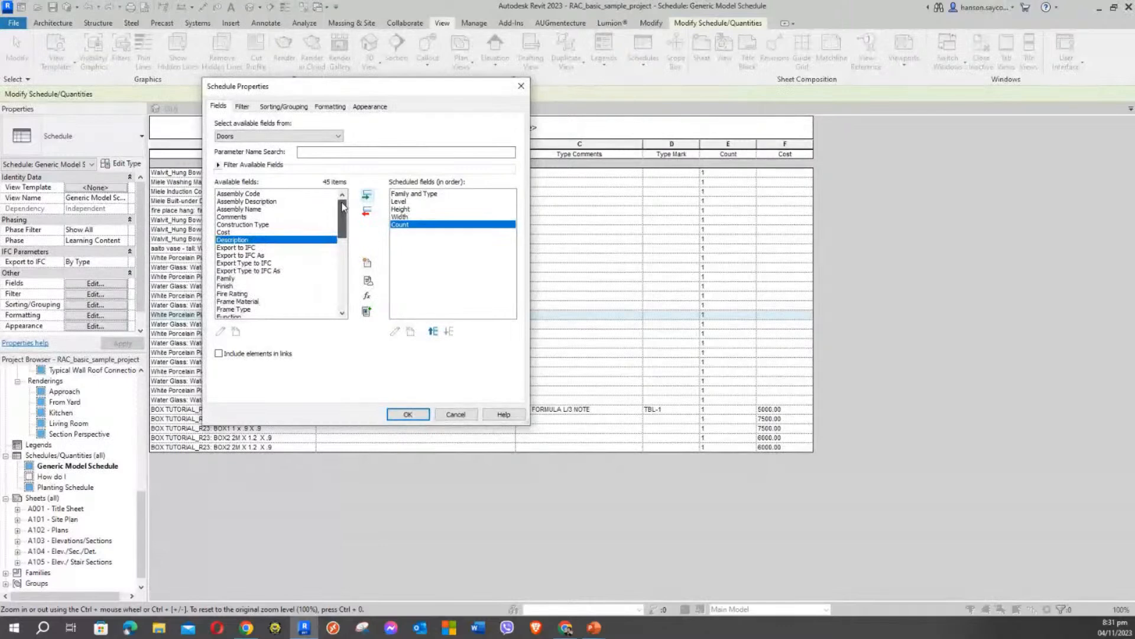
pyautogui.click(228, 287)
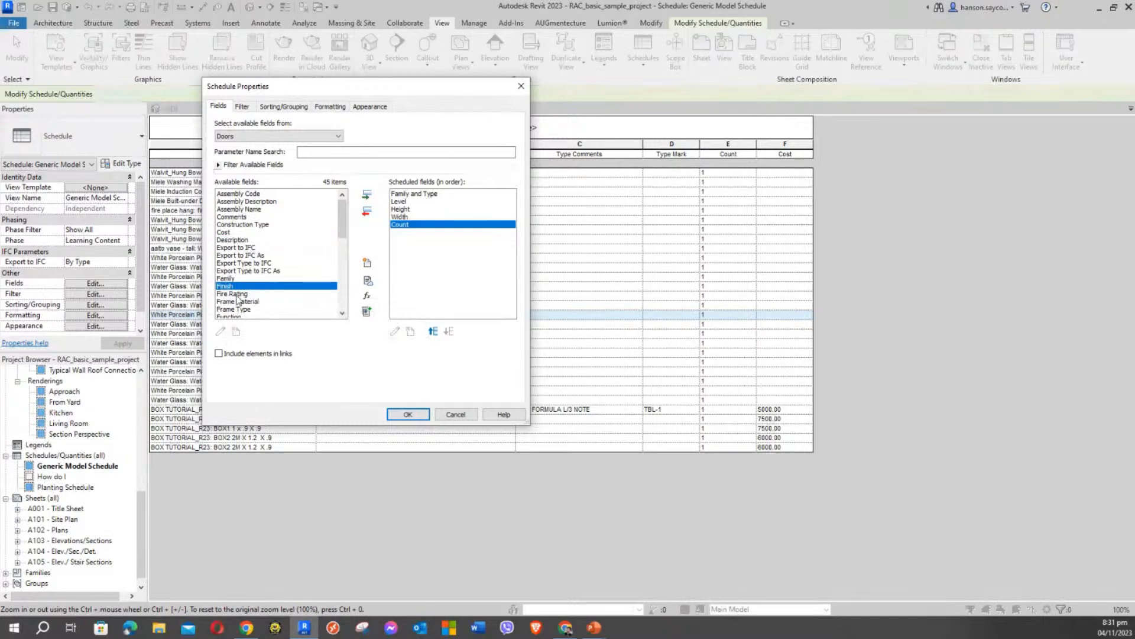
pyautogui.keyDown('shift'); pyautogui.click(234, 294); pyautogui.keyUp('shift')
pyautogui.click(366, 195)
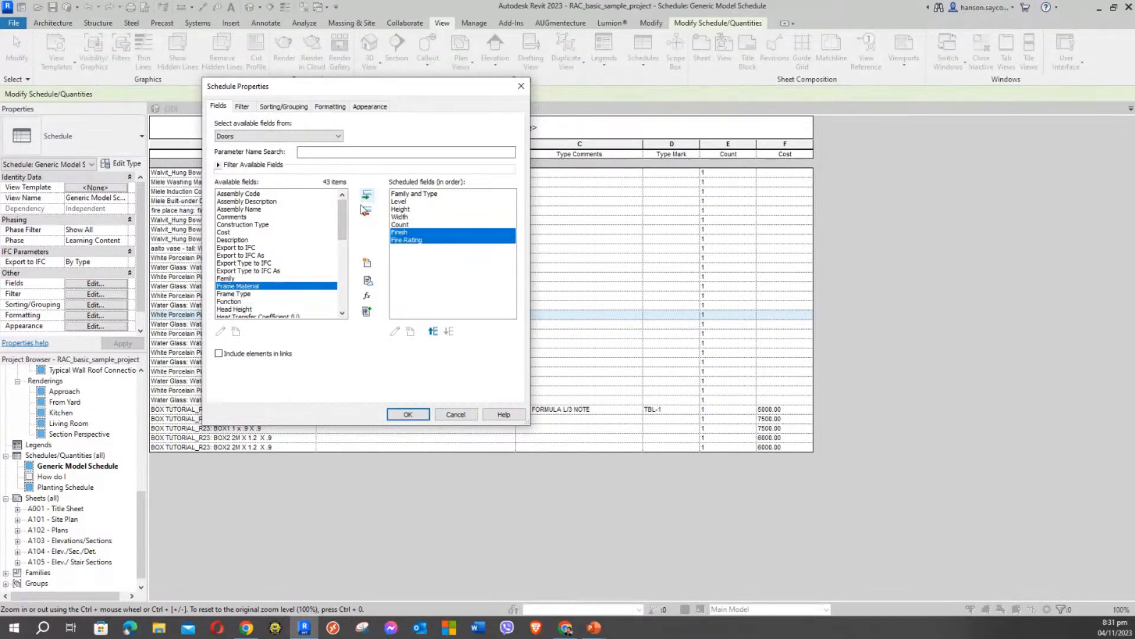
# Add the Cost field after Fire Rating to create the door schedule, and widen its Family and Type column to fit the names.
pyautogui.click(241, 309)
pyautogui.press('c')
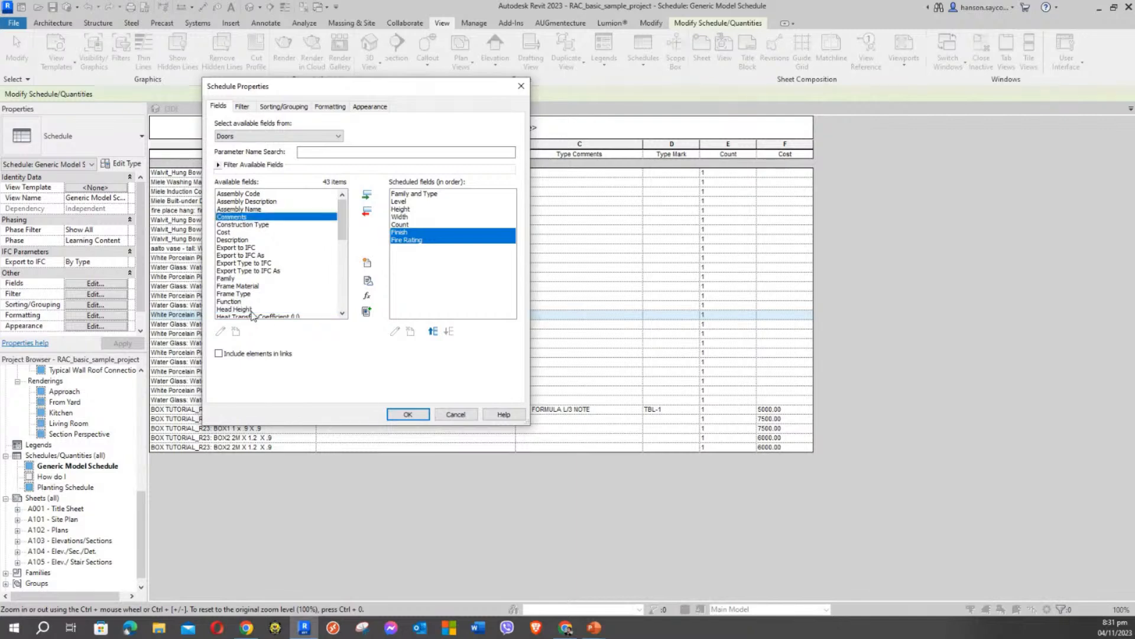
pyautogui.click(225, 233)
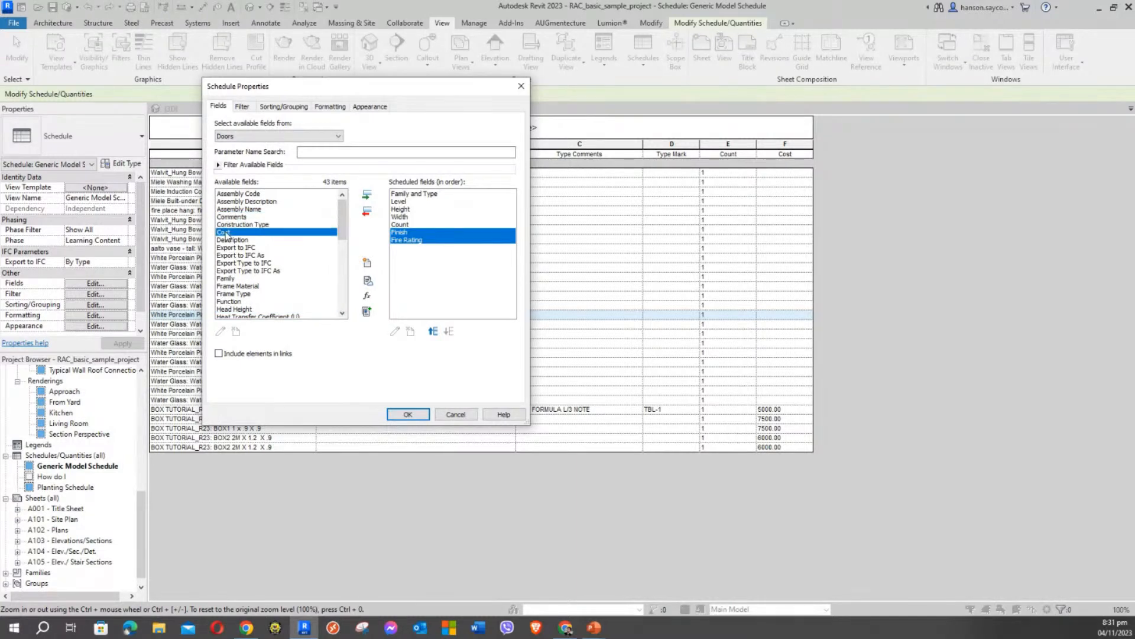
pyautogui.click(367, 195)
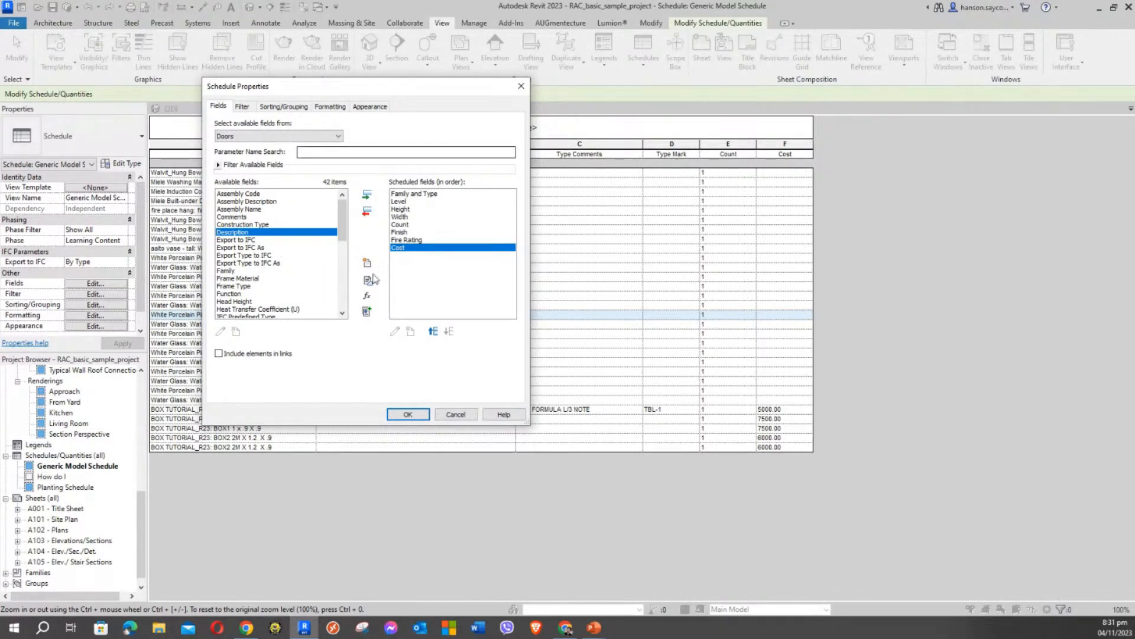
pyautogui.click(412, 413)
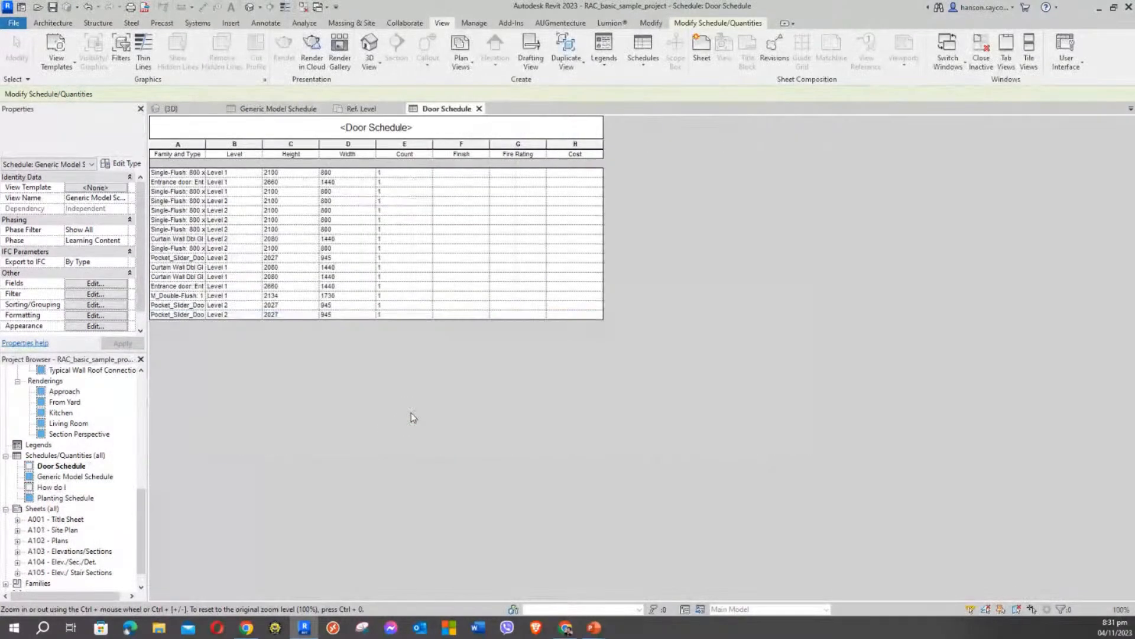
pyautogui.moveTo(208, 148); pyautogui.dragTo(295, 144)
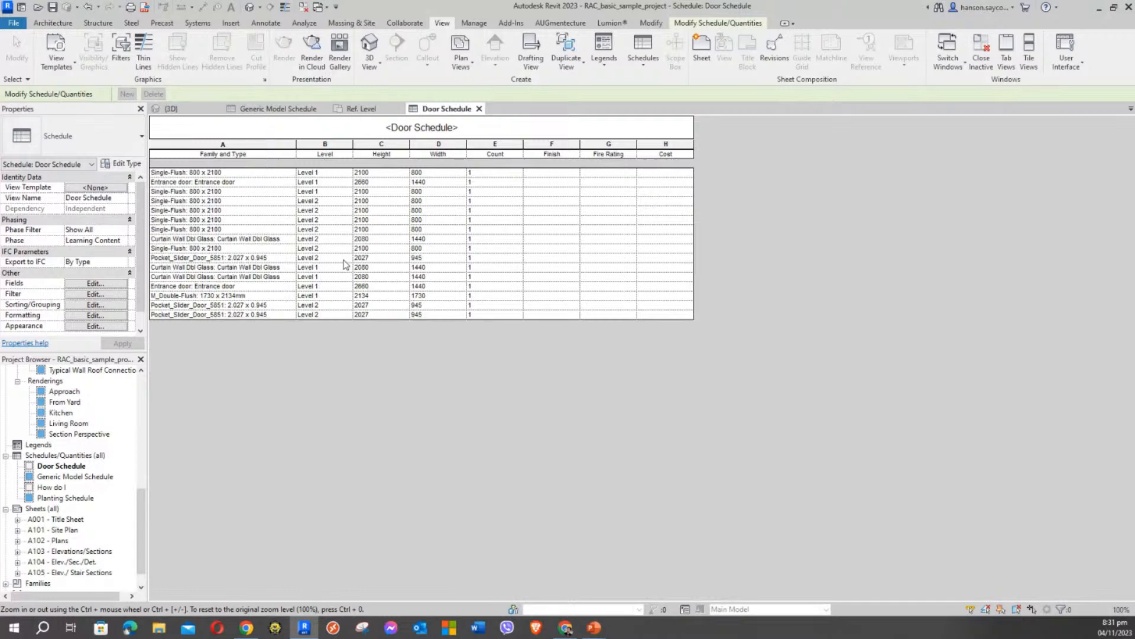
# Examine the door schedule's Family and Type and Cost cells, including the type choices offered for the M_Double-Flush door.
pyautogui.click(234, 192)
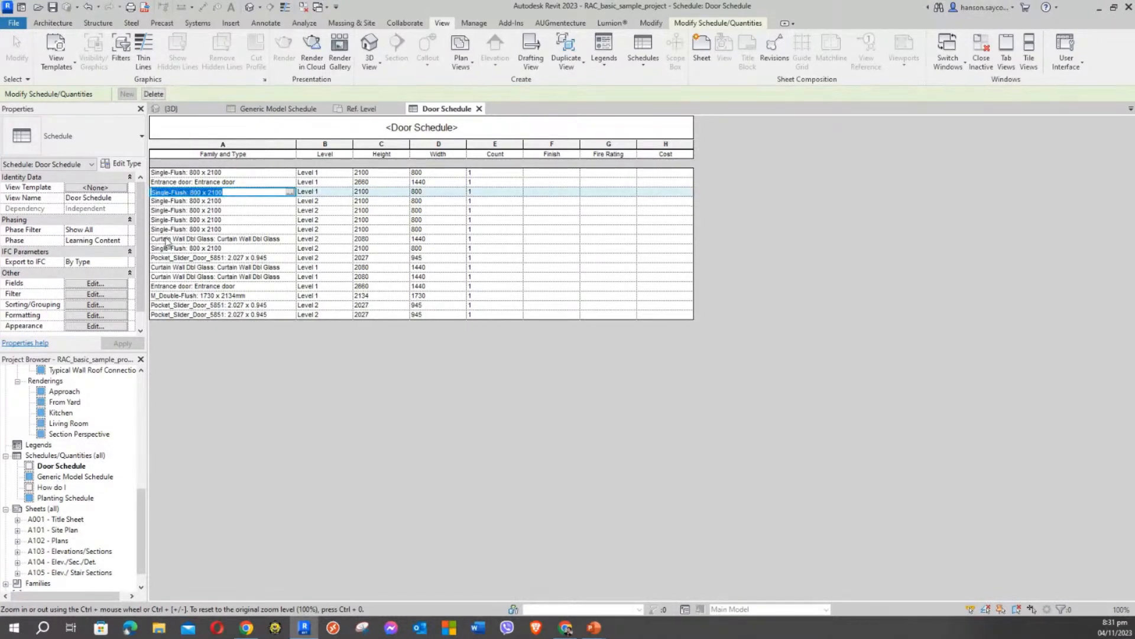
pyautogui.click(230, 296)
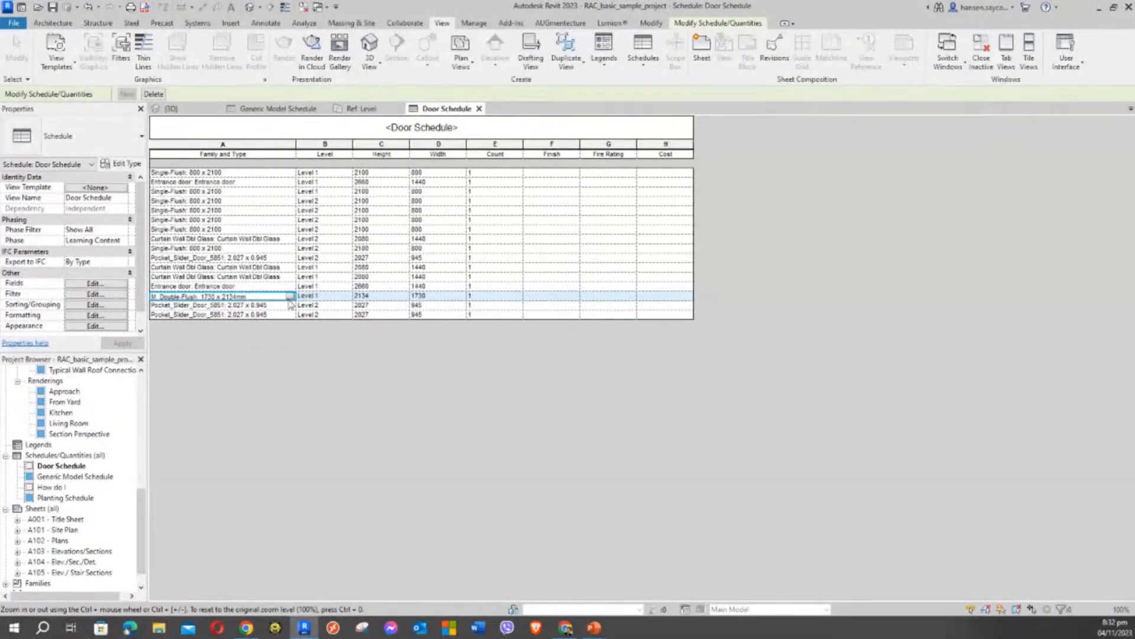
pyautogui.click(664, 288)
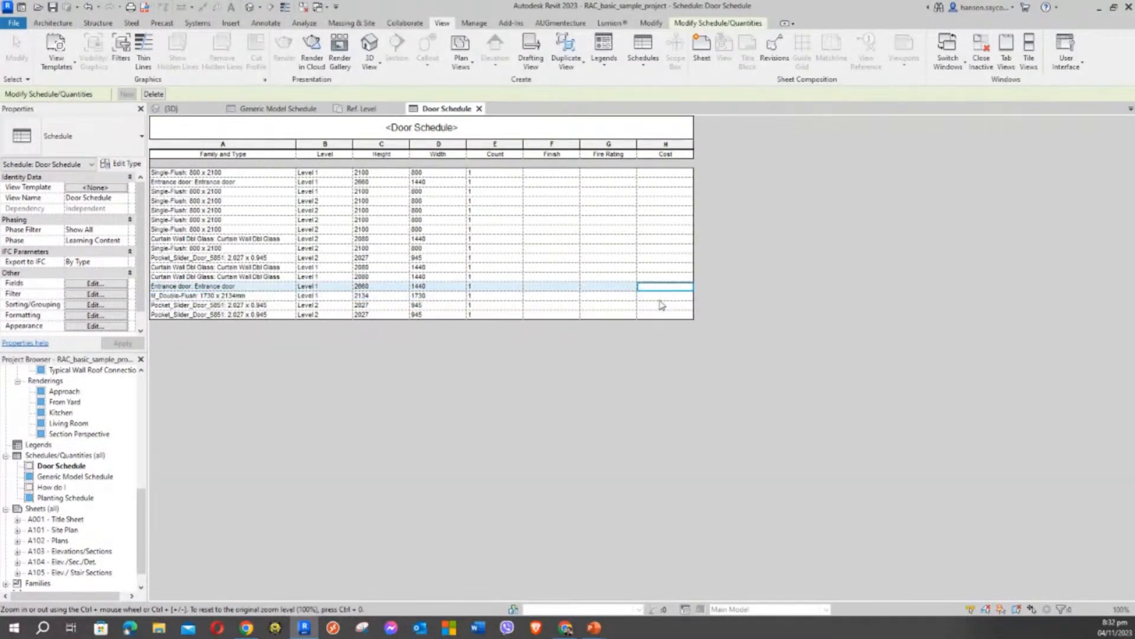
pyautogui.click(657, 295)
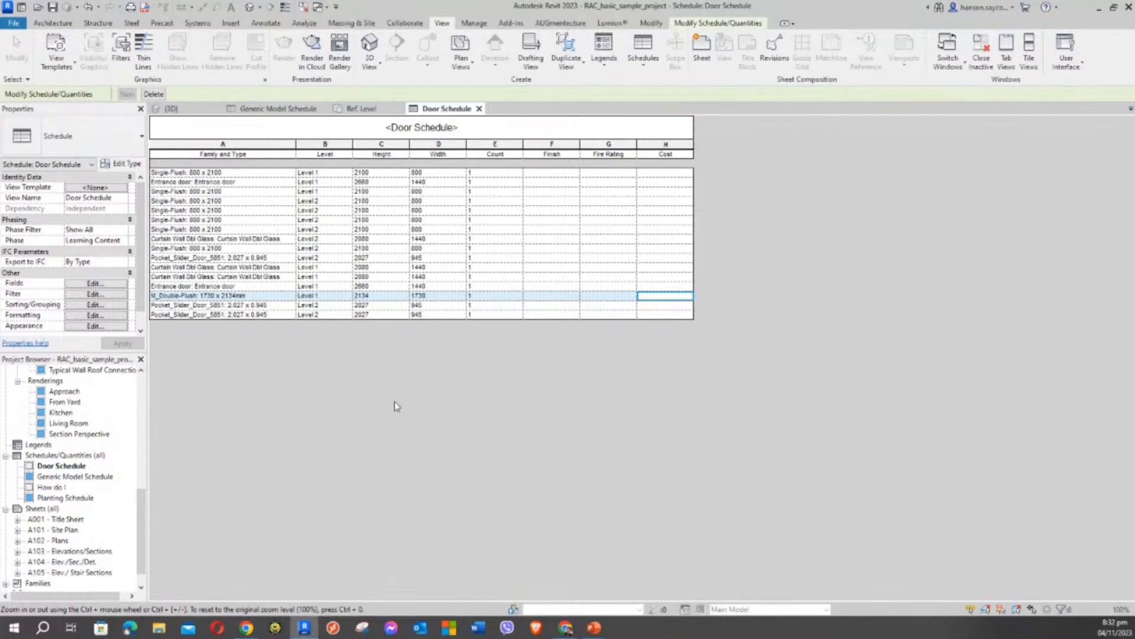
pyautogui.click(220, 296)
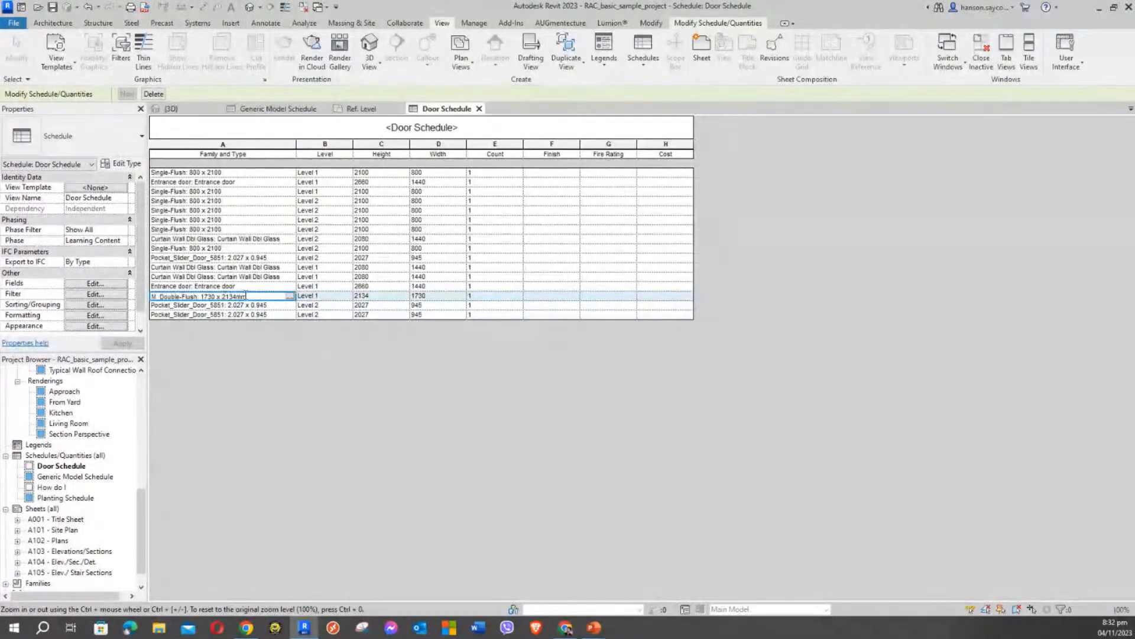
pyautogui.moveTo(222, 296); pyautogui.dragTo(245, 296)
pyautogui.click(231, 277)
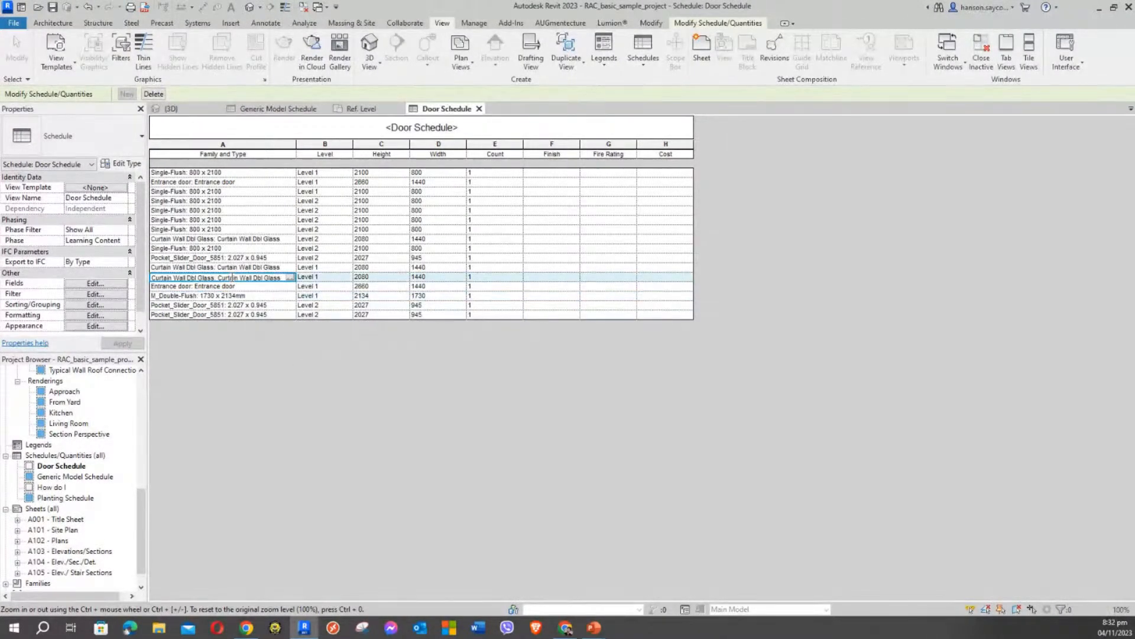
pyautogui.click(247, 296)
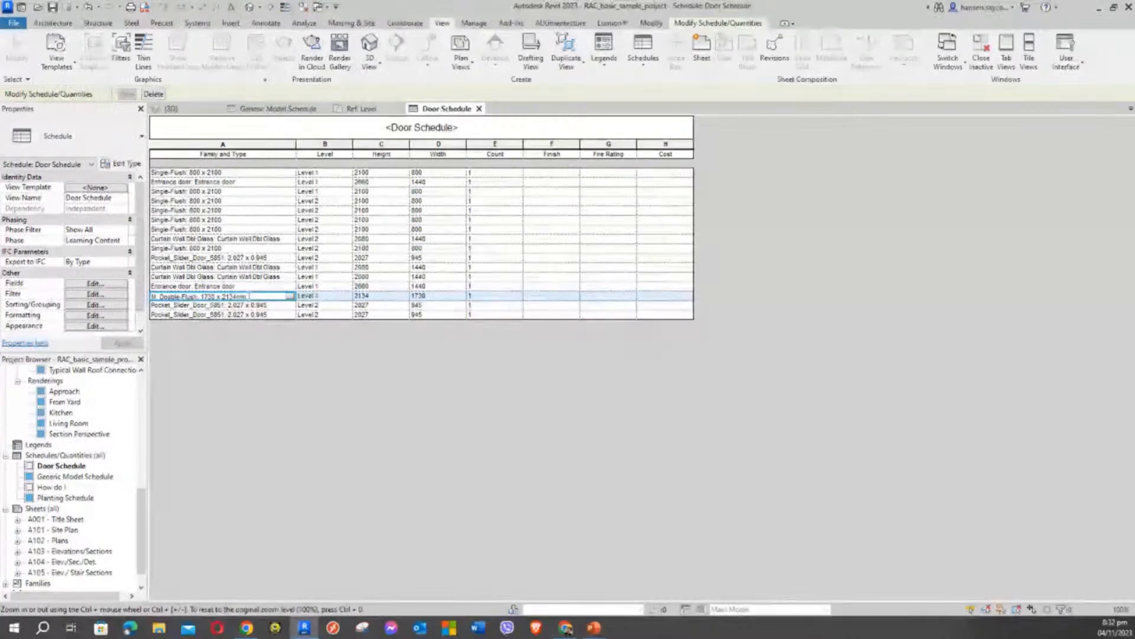
pyautogui.click(290, 296)
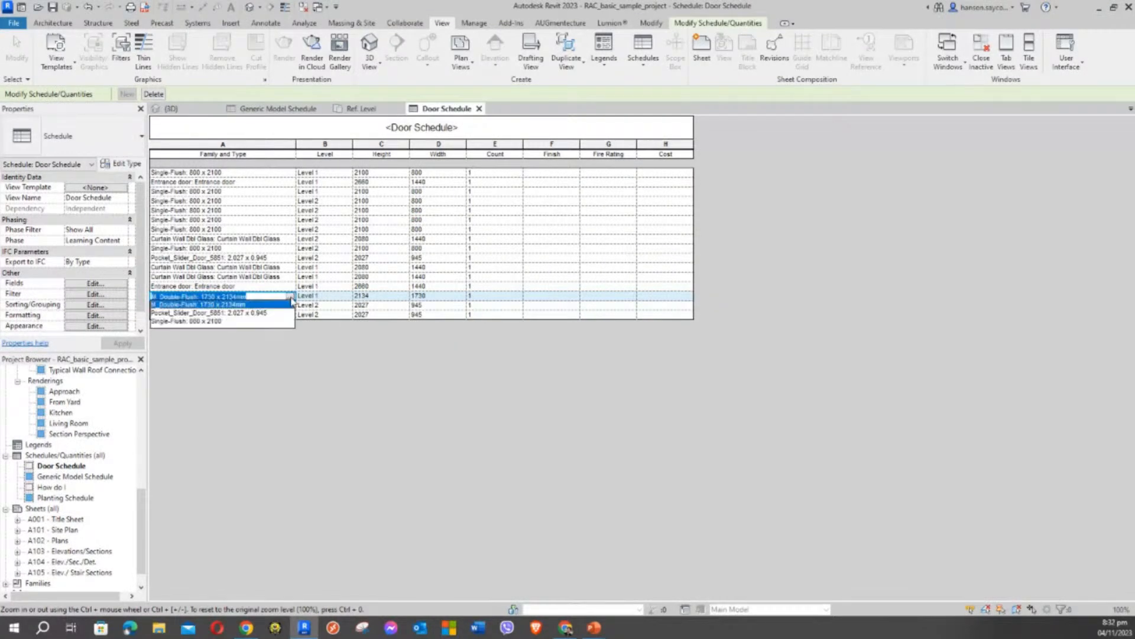
pyautogui.click(267, 295)
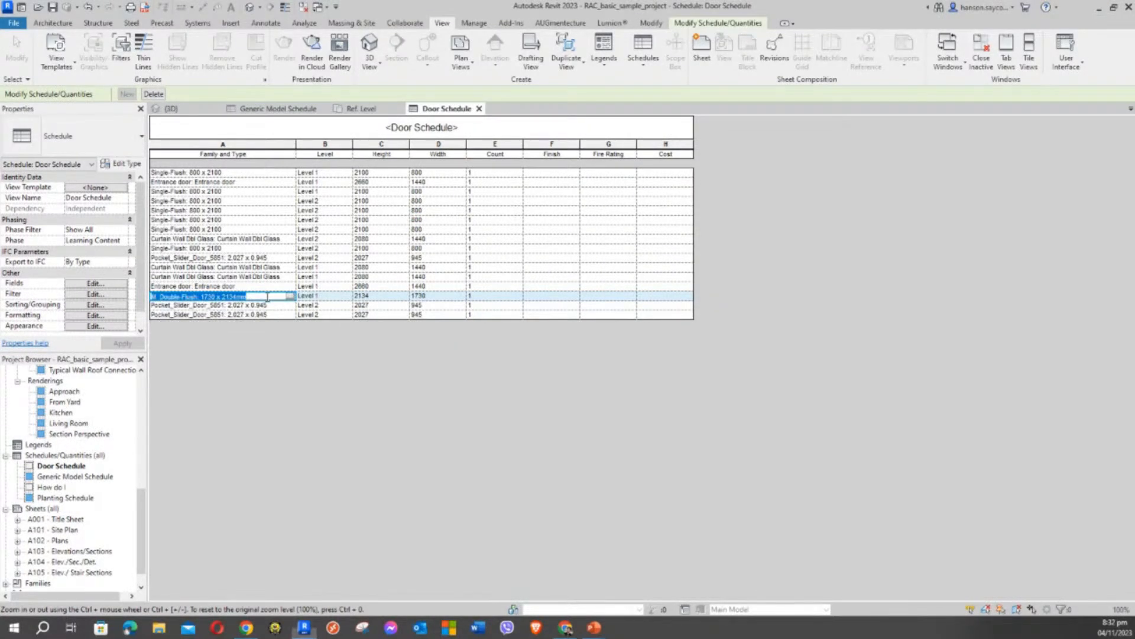
pyautogui.click(229, 309)
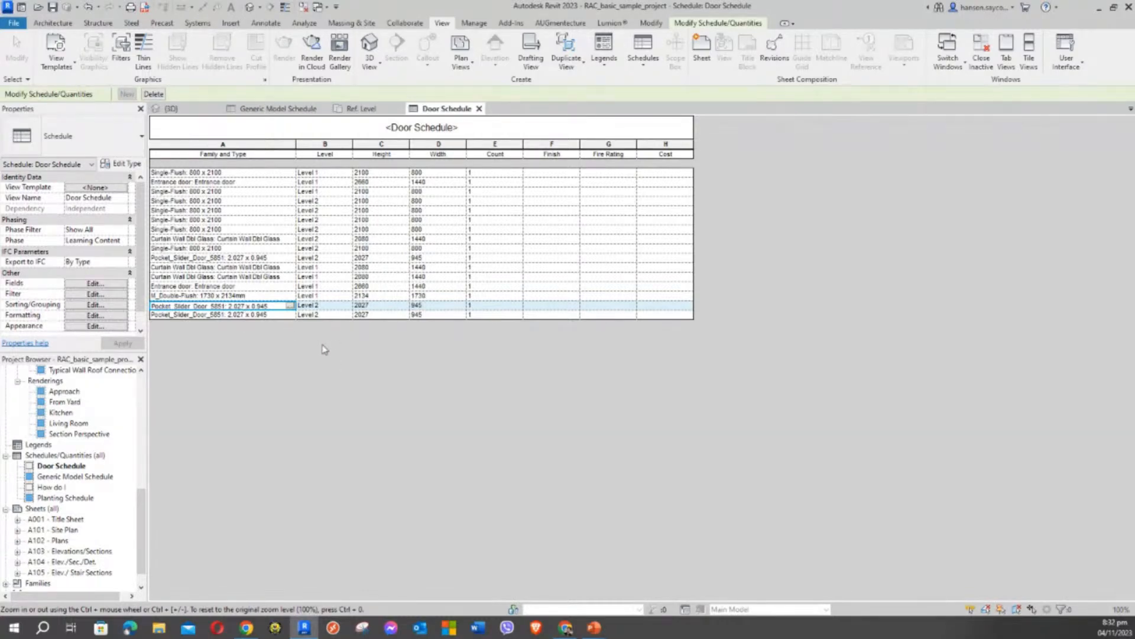
# Highlight the M_Double-Flush 1730 x 2134mm door in the model from its schedule row, skipping the project save and allowing closed views to be searched.
pyautogui.click(706, 25)
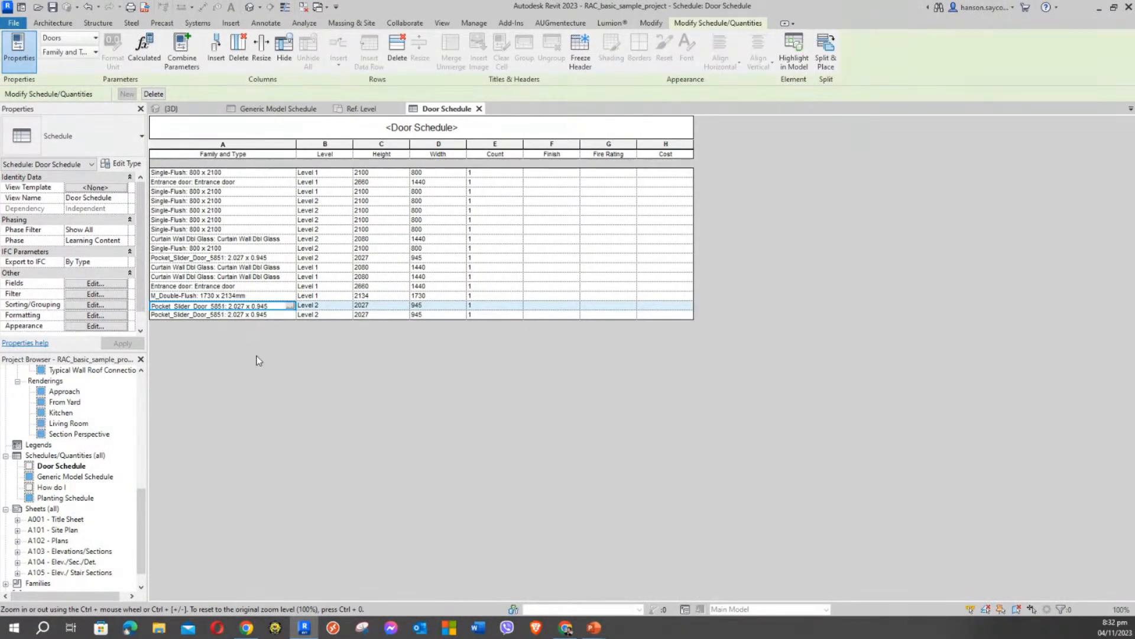
pyautogui.click(250, 296)
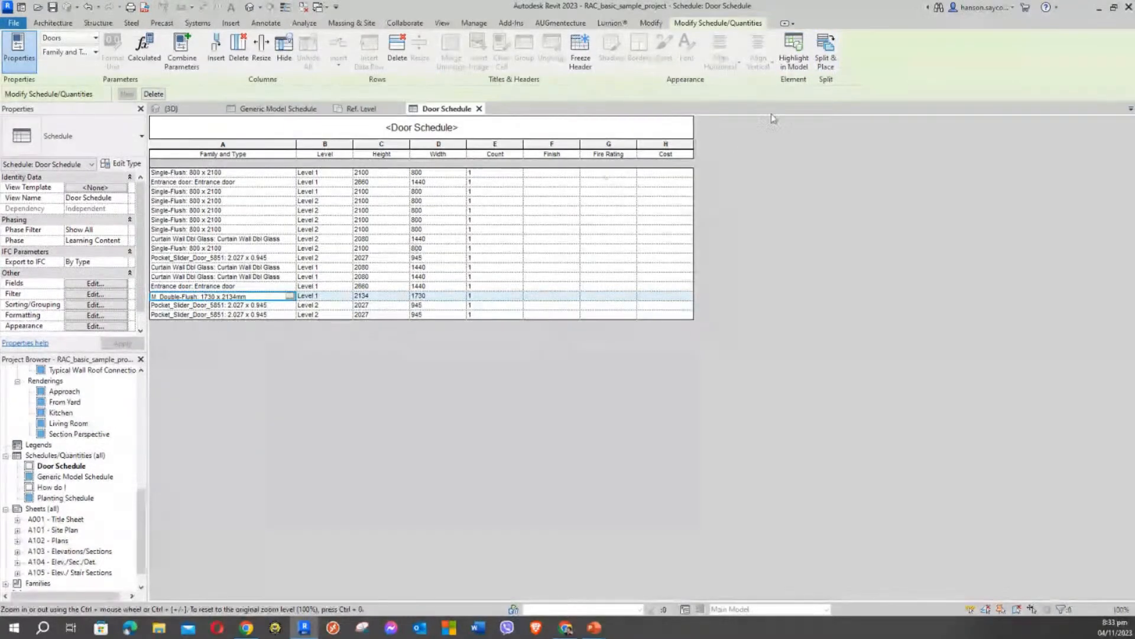
pyautogui.click(795, 46)
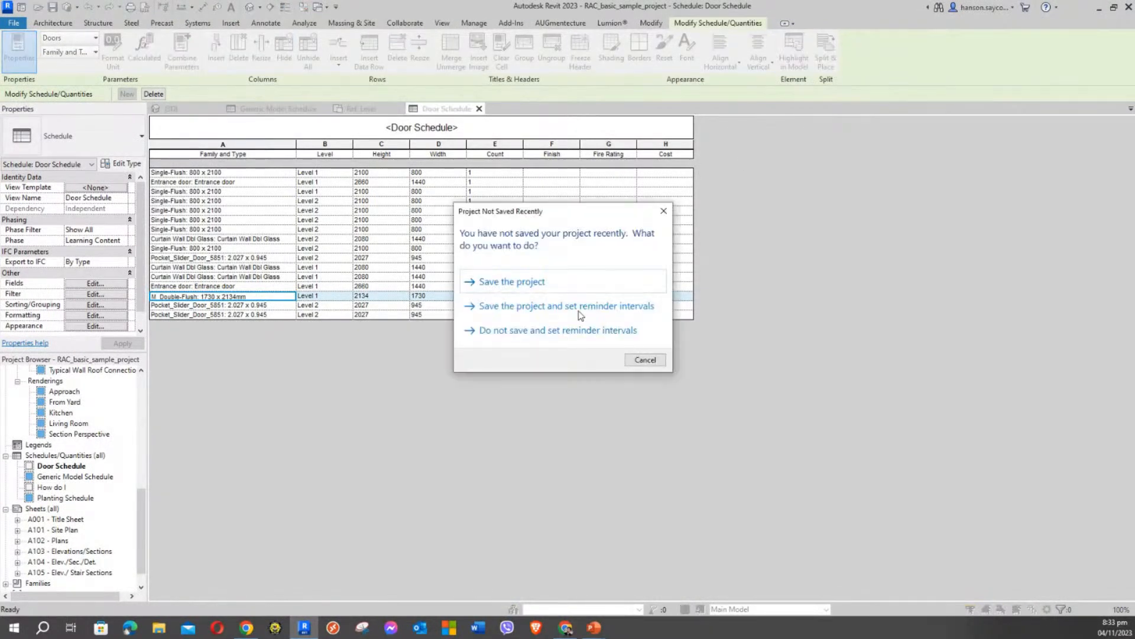
pyautogui.click(643, 360)
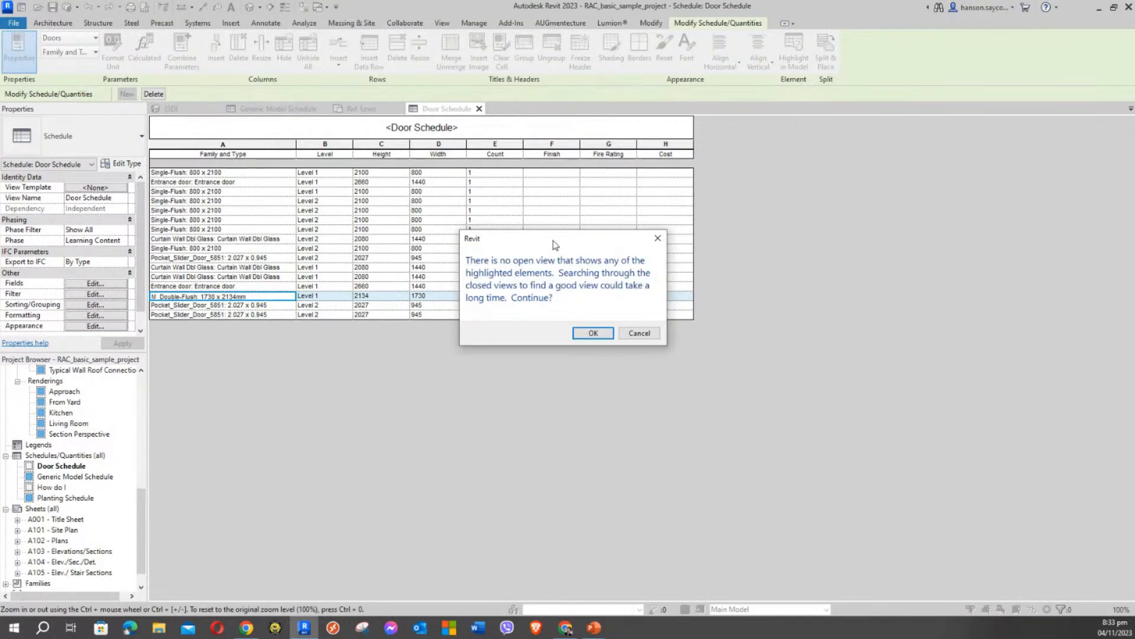
pyautogui.moveTo(553, 240); pyautogui.dragTo(467, 230)
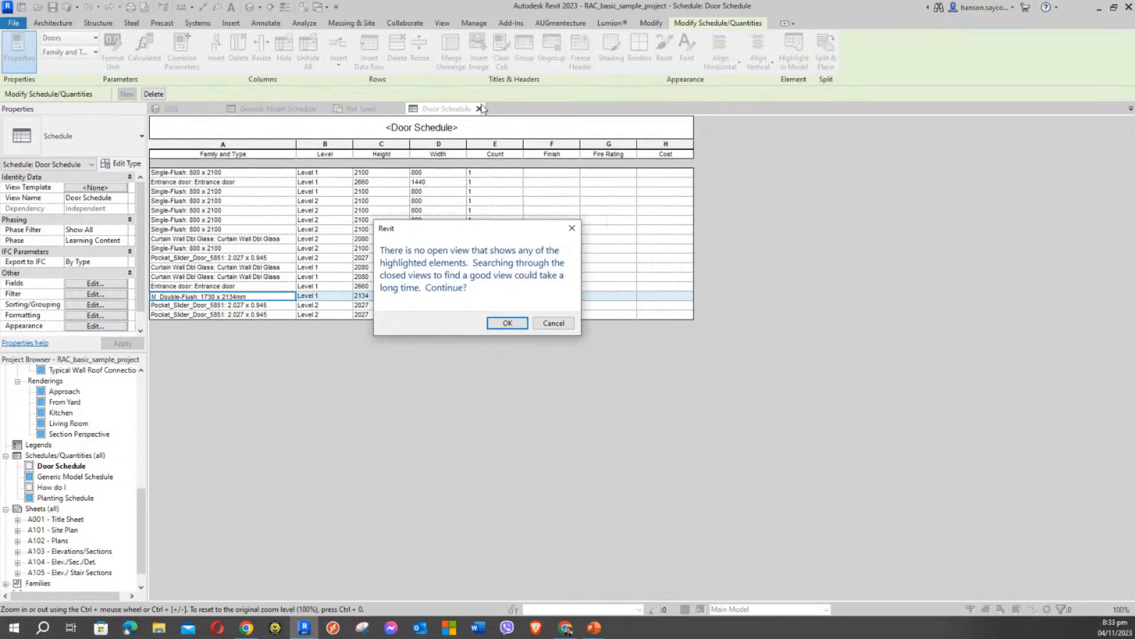
pyautogui.moveTo(441, 235); pyautogui.dragTo(312, 203)
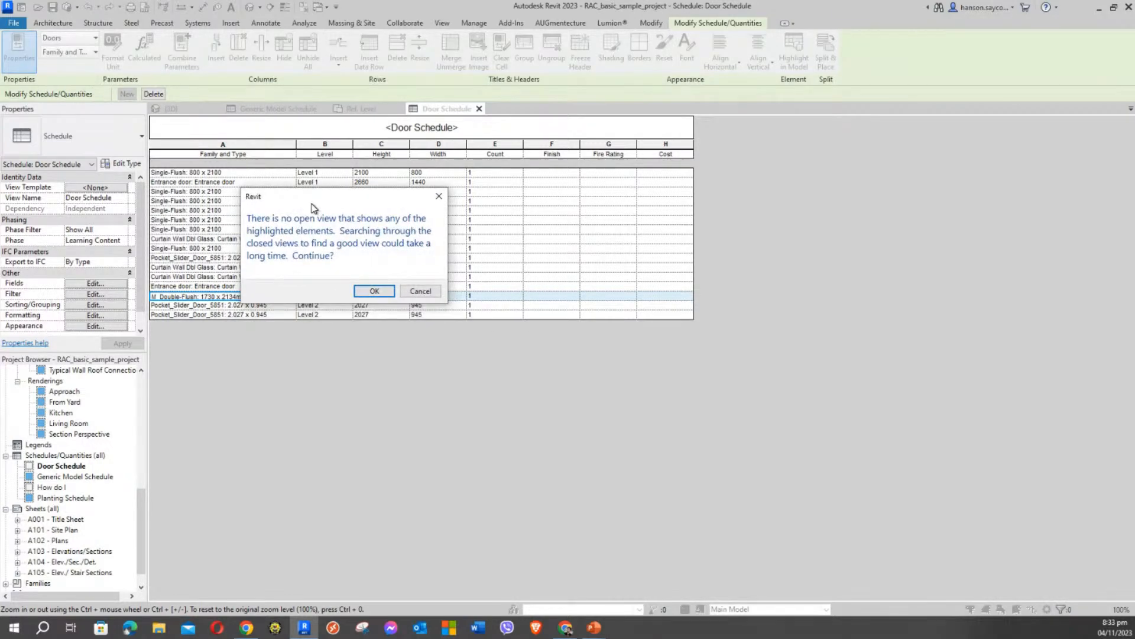
pyautogui.moveTo(311, 203); pyautogui.dragTo(440, 197)
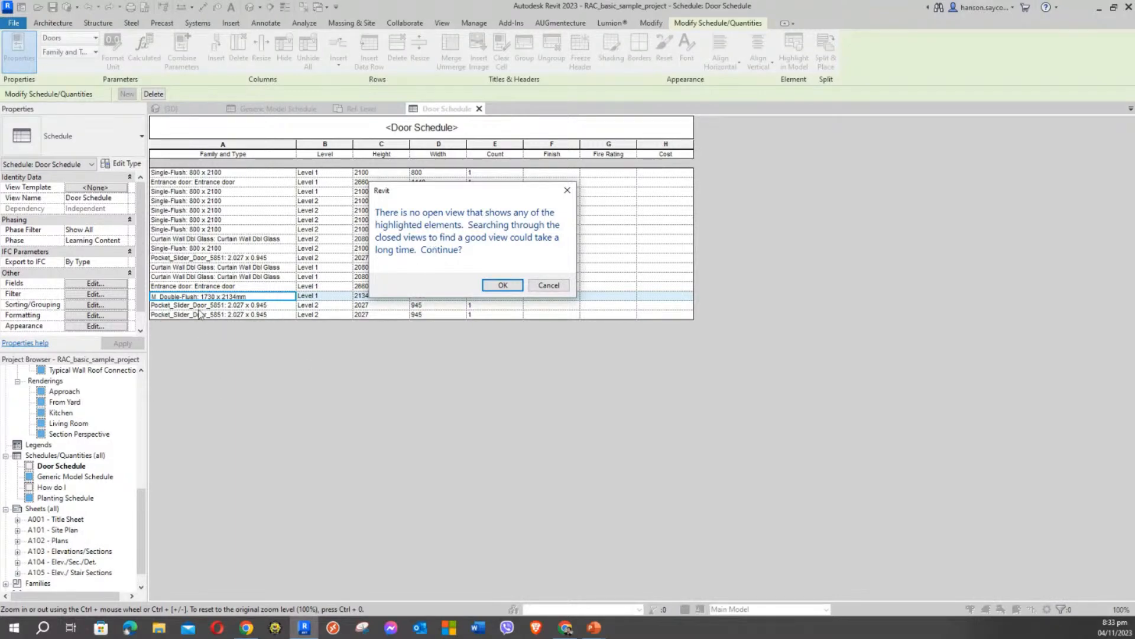
pyautogui.click(503, 286)
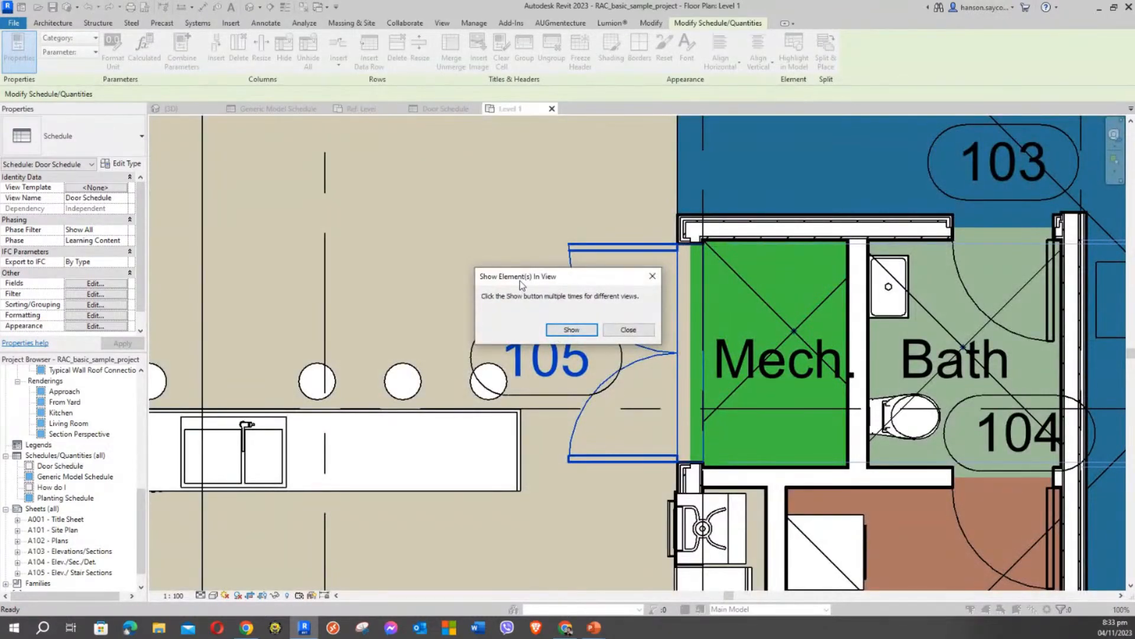
# Finish showing the highlighted element and select double door 105 beside the Mech. room in the Level 1 plan.
pyautogui.moveTo(514, 277); pyautogui.dragTo(249, 165)
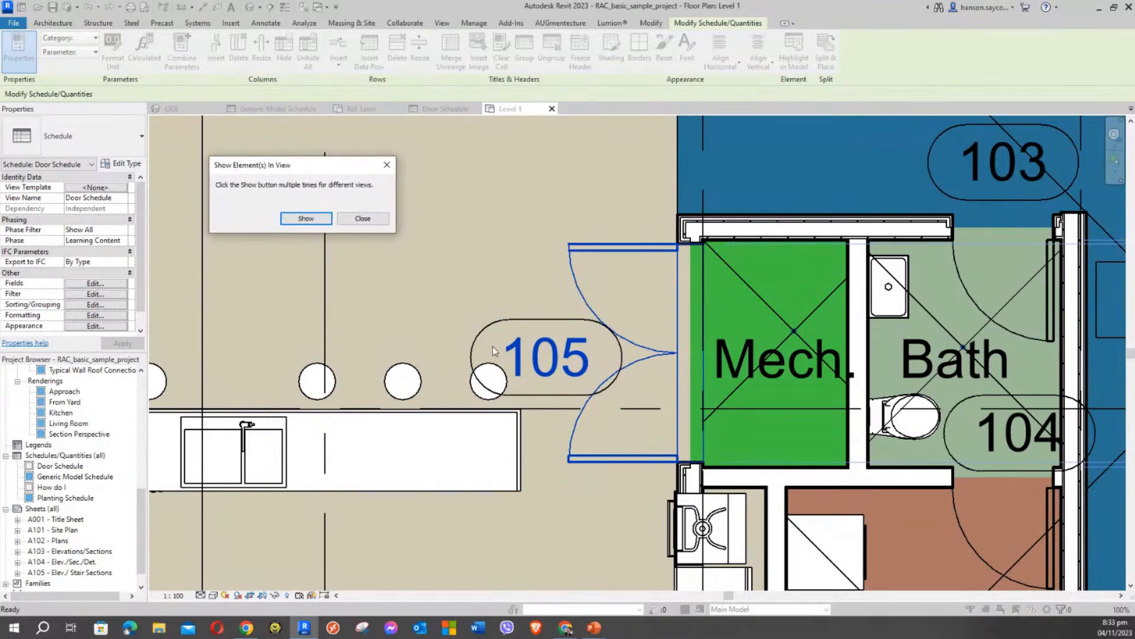
pyautogui.click(369, 220)
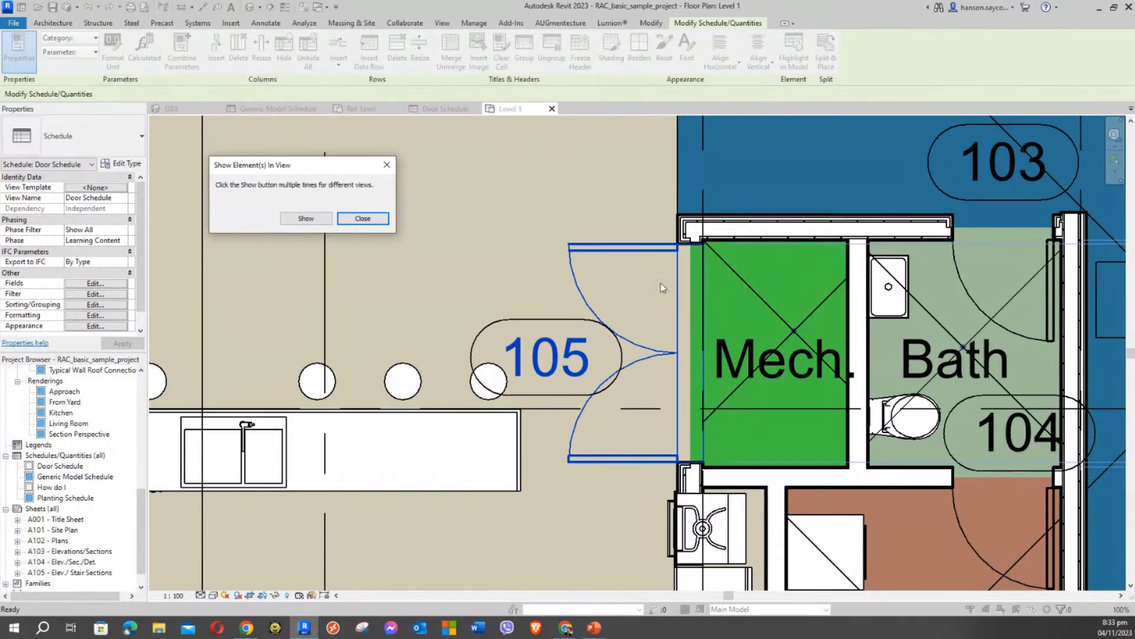
pyautogui.click(362, 218)
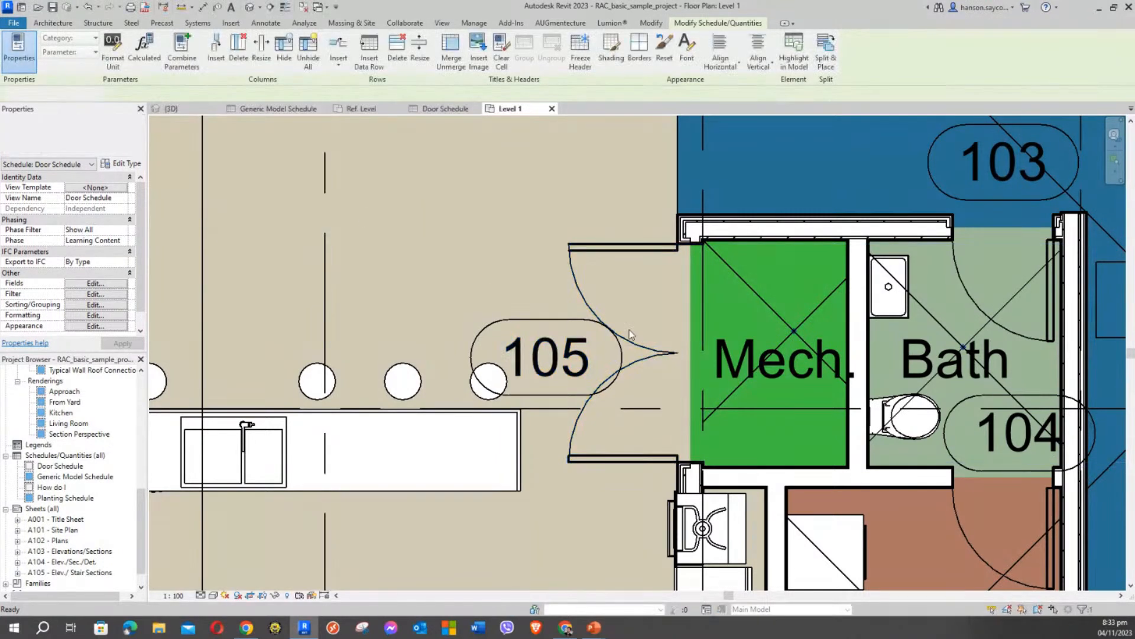
pyautogui.click(630, 335)
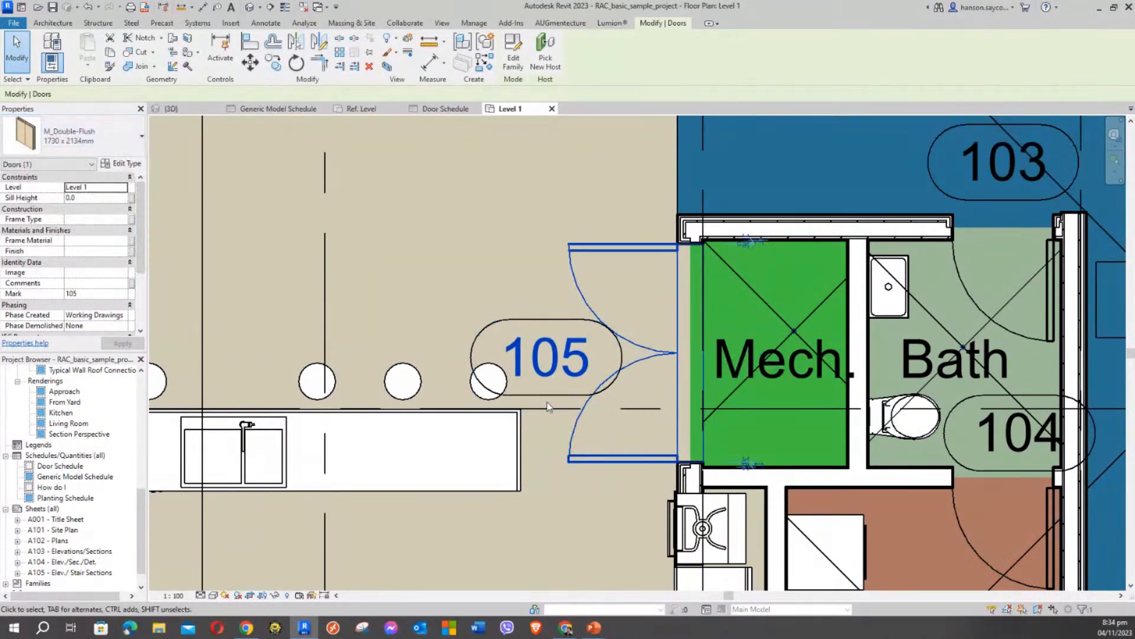
# Revisit the door schedule and view the whole box family with its dimensions in the Ref. Level plan.
pyautogui.click(436, 112)
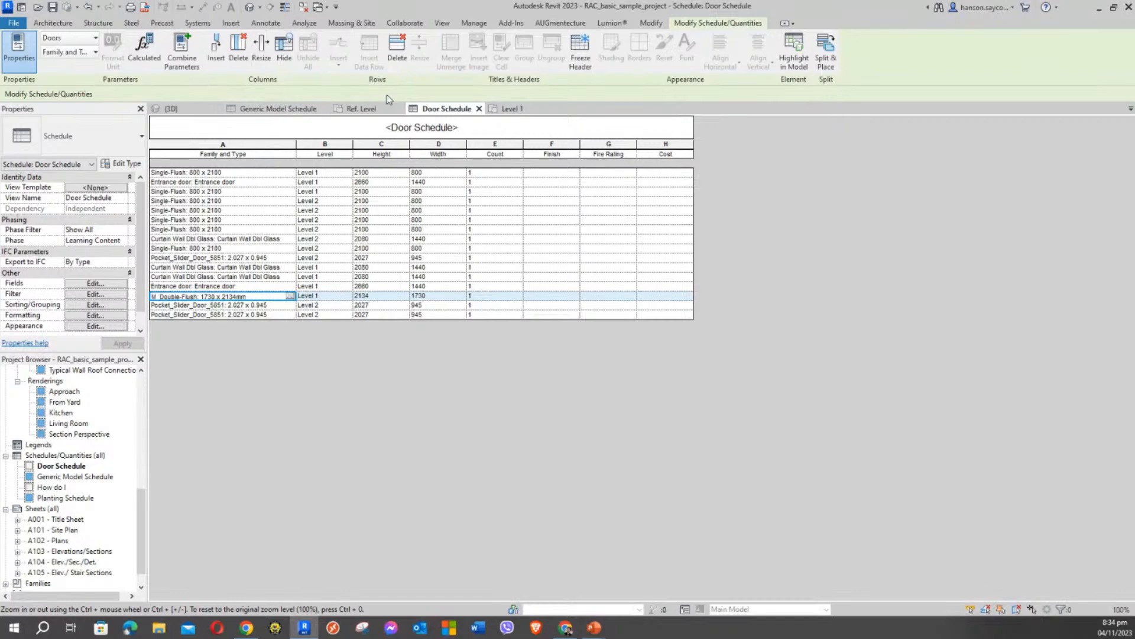
pyautogui.click(360, 109)
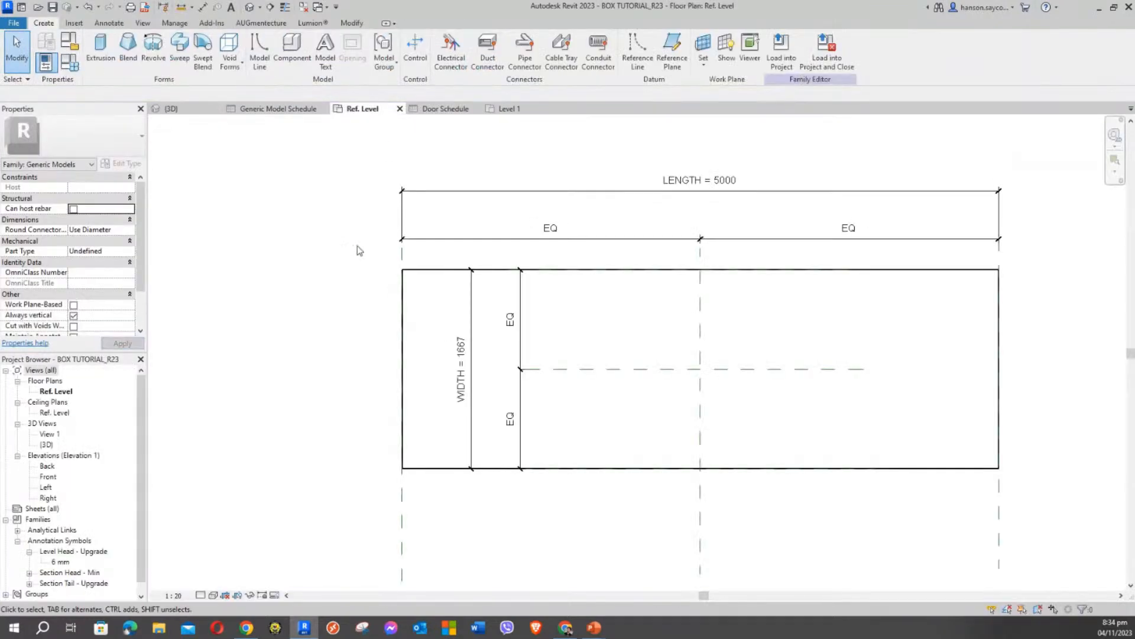
pyautogui.moveTo(358, 248)
pyautogui.mouseDown(button='middle')
pyautogui.moveTo(382, 211)
pyautogui.moveTo(299, 325)
pyautogui.mouseUp(button='middle')
pyautogui.scroll(-1, 373, 207)
pyautogui.scroll(-3, 375, 203)
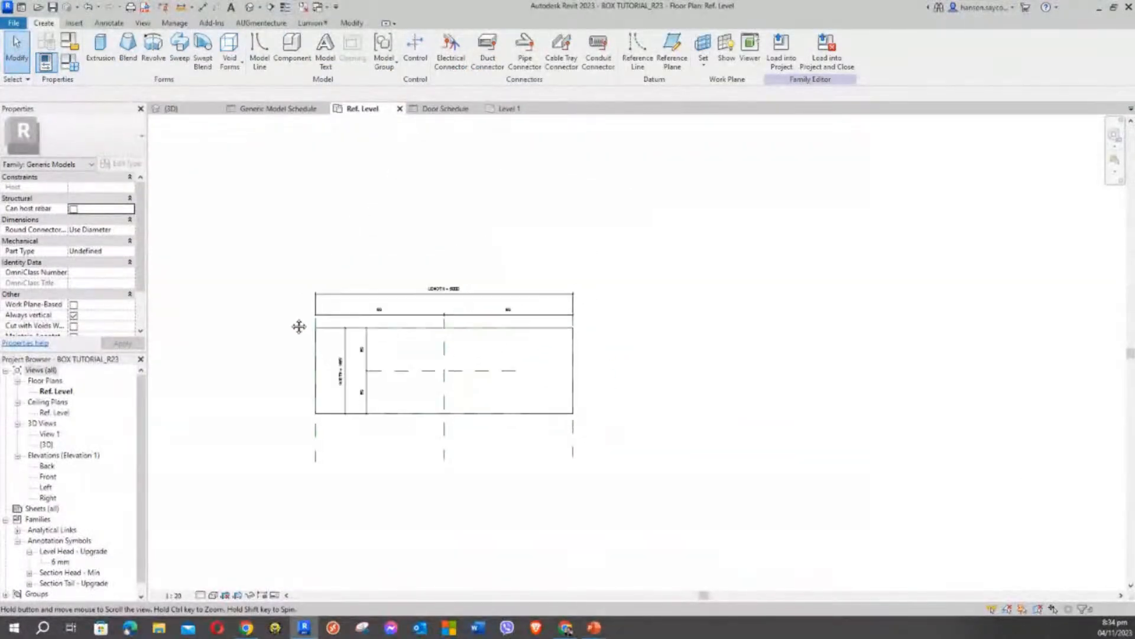
pyautogui.scroll(2, 350, 274)
pyautogui.moveTo(350, 274); pyautogui.dragTo(367, 207, button='middle')
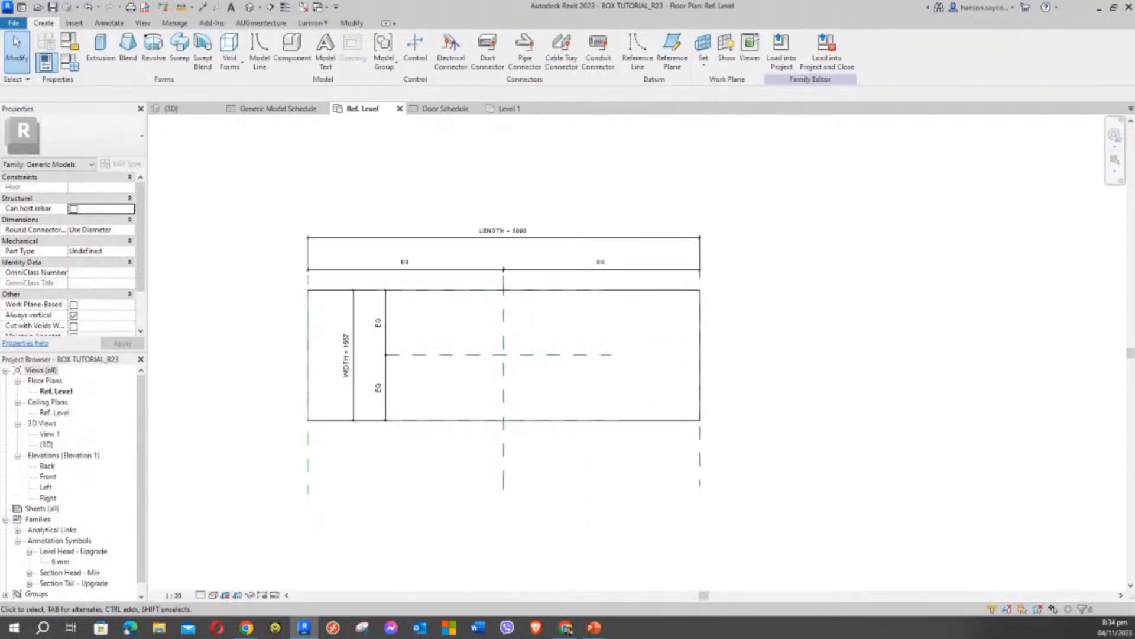
# Switch to Chrome and log in to BIMobject with the existing Google account.
pyautogui.click(566, 629)
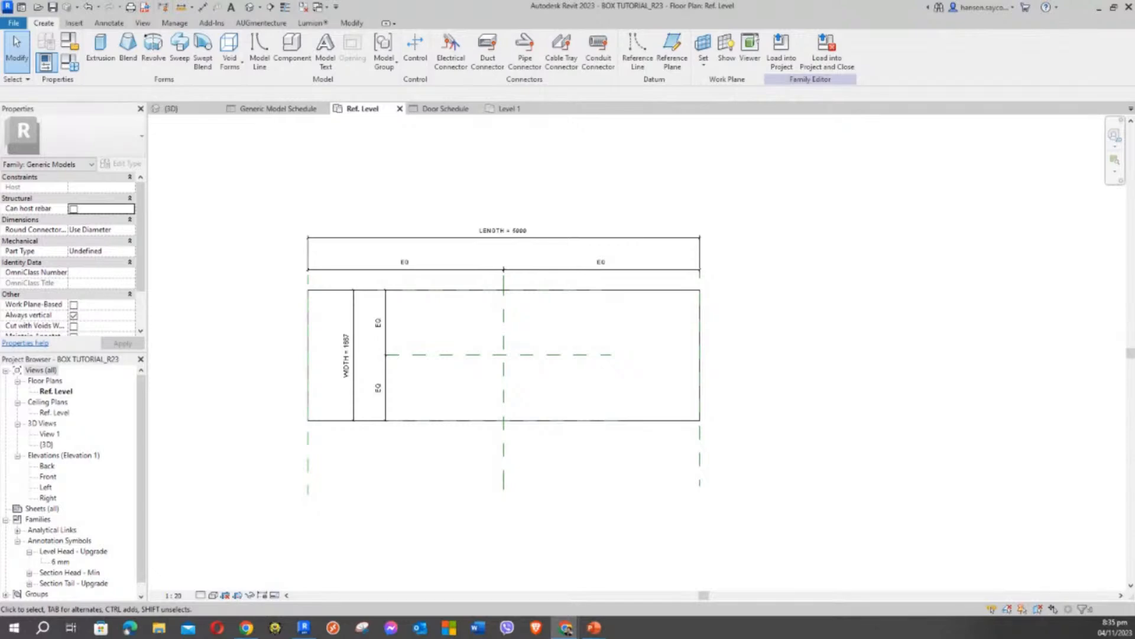
pyautogui.moveTo(0, 89); pyautogui.dragTo(601, 4)
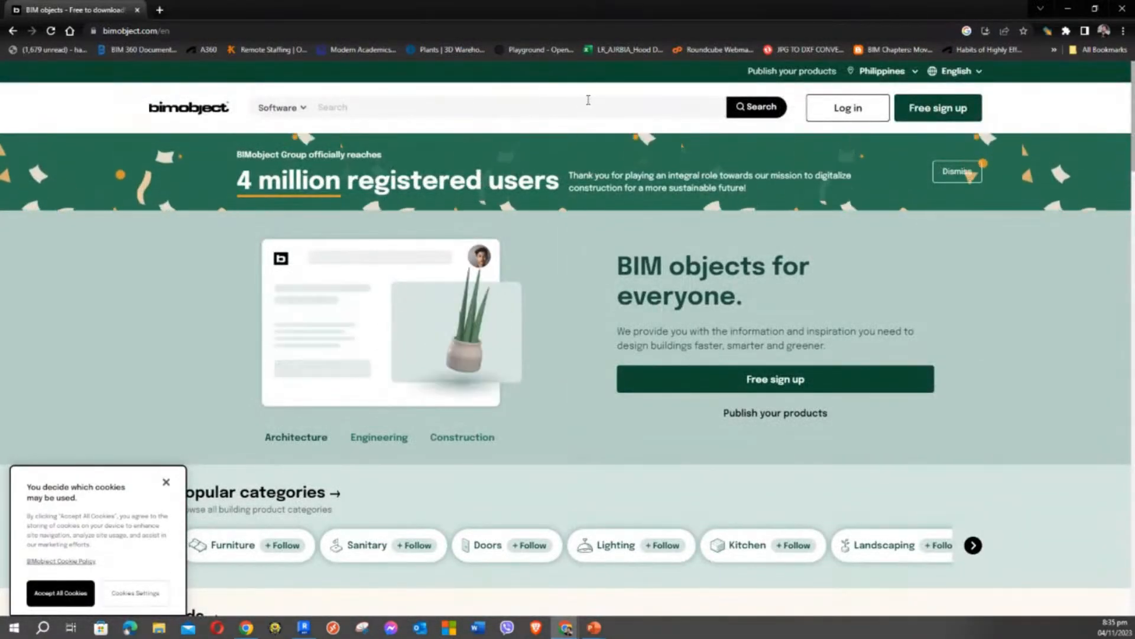
pyautogui.click(851, 107)
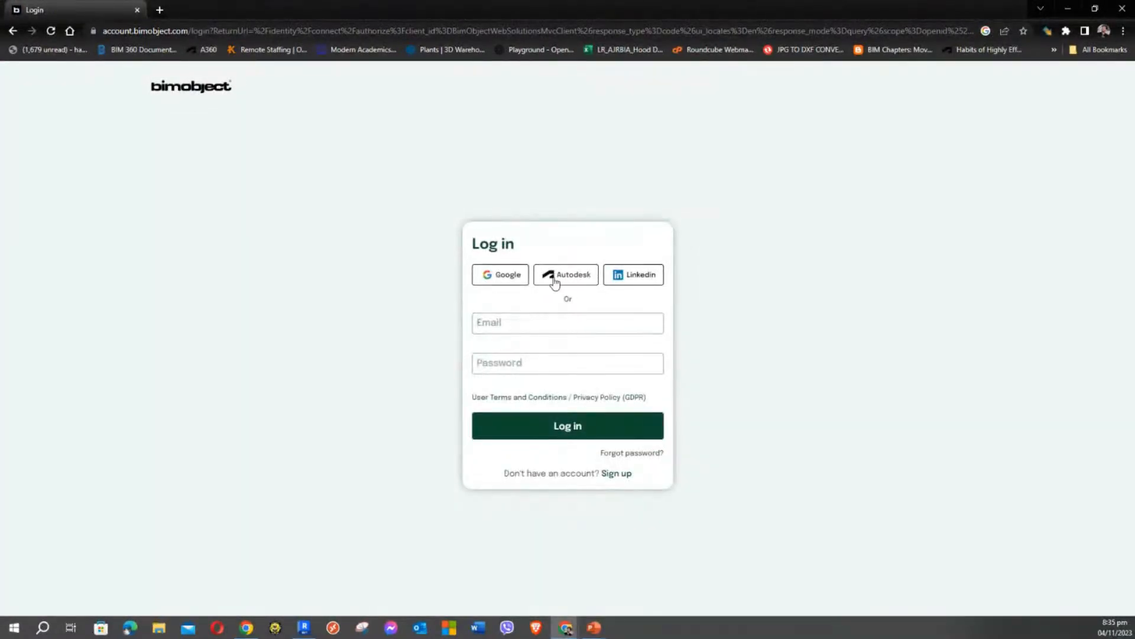
pyautogui.click(490, 280)
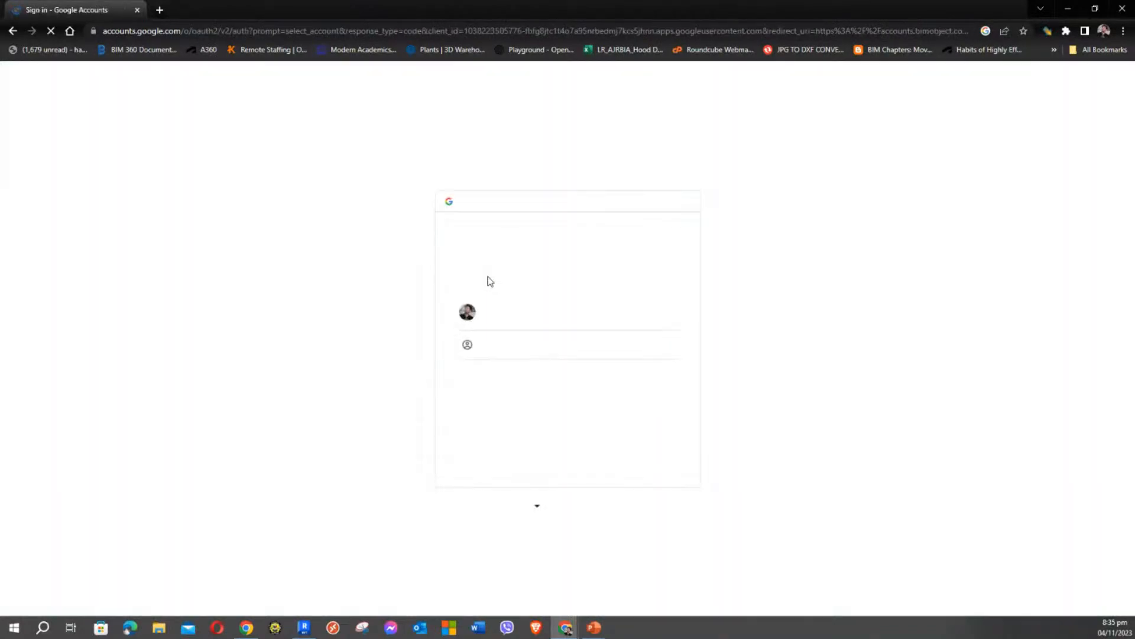
pyautogui.click(515, 319)
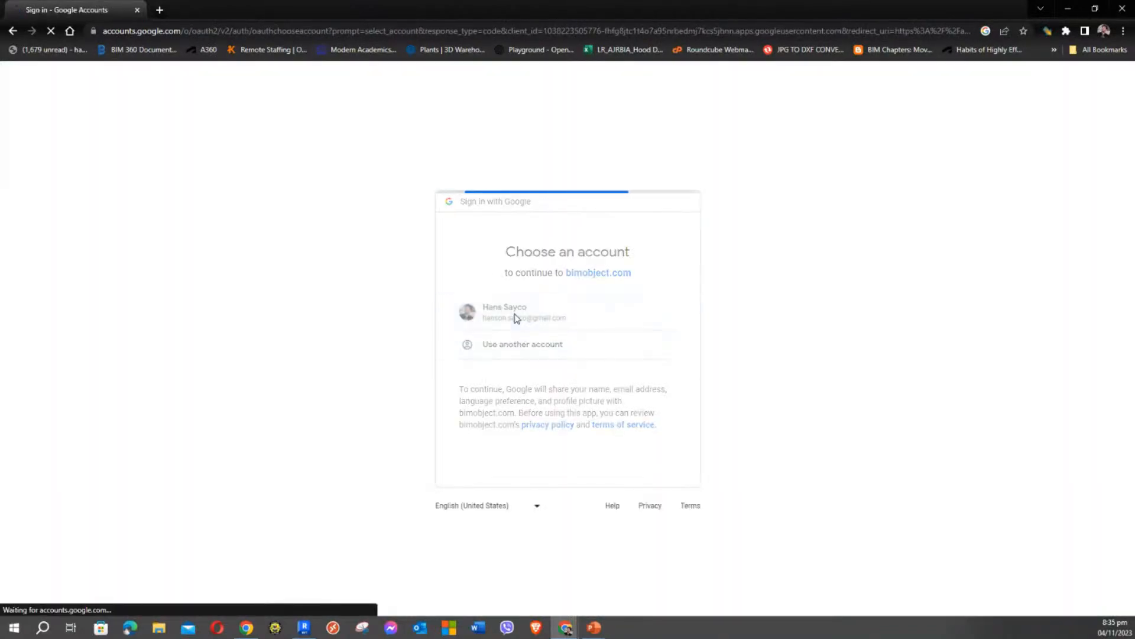
# Restore the browser to a floating window, reposition it over the Revit model and widen it.
pyautogui.click(1097, 10)
pyautogui.moveTo(828, 48); pyautogui.dragTo(751, 161)
pyautogui.moveTo(610, 164); pyautogui.dragTo(401, 46)
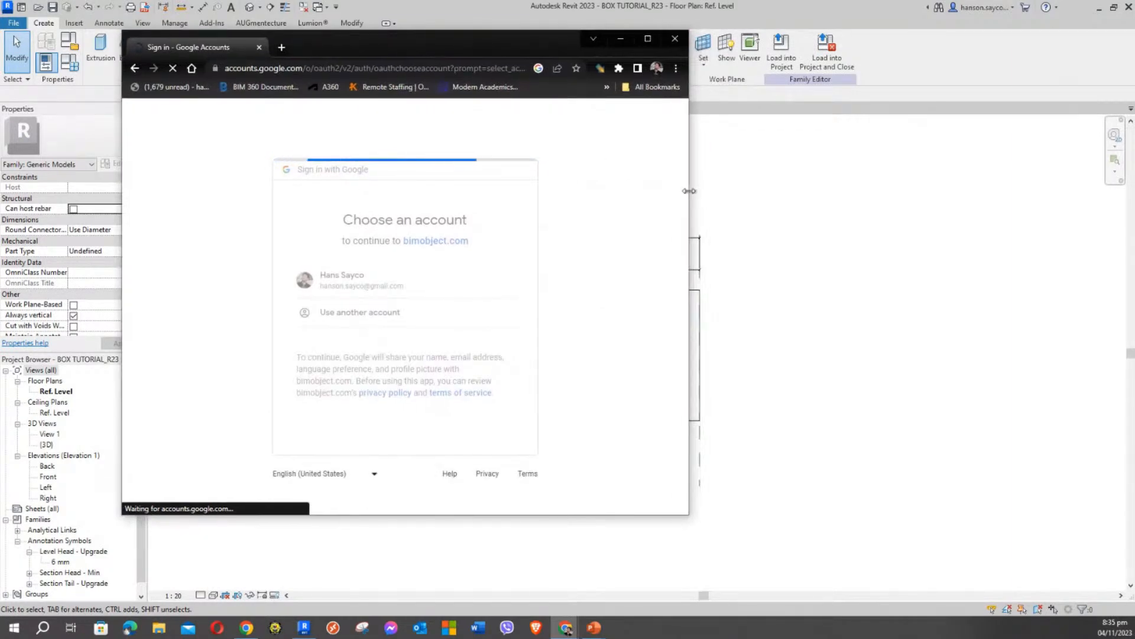
pyautogui.moveTo(689, 191); pyautogui.dragTo(1051, 220)
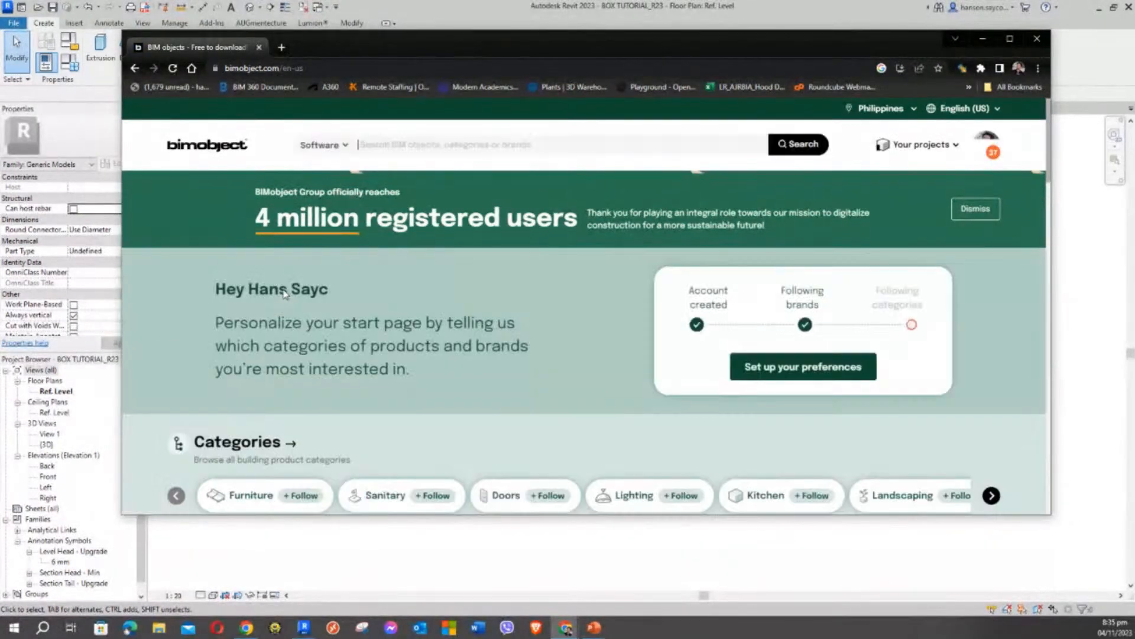
# Dismiss the BIMobject cookie notice and open the Furniture category.
pyautogui.scroll(-1, 284, 294)
pyautogui.scroll(-1, 592, 296)
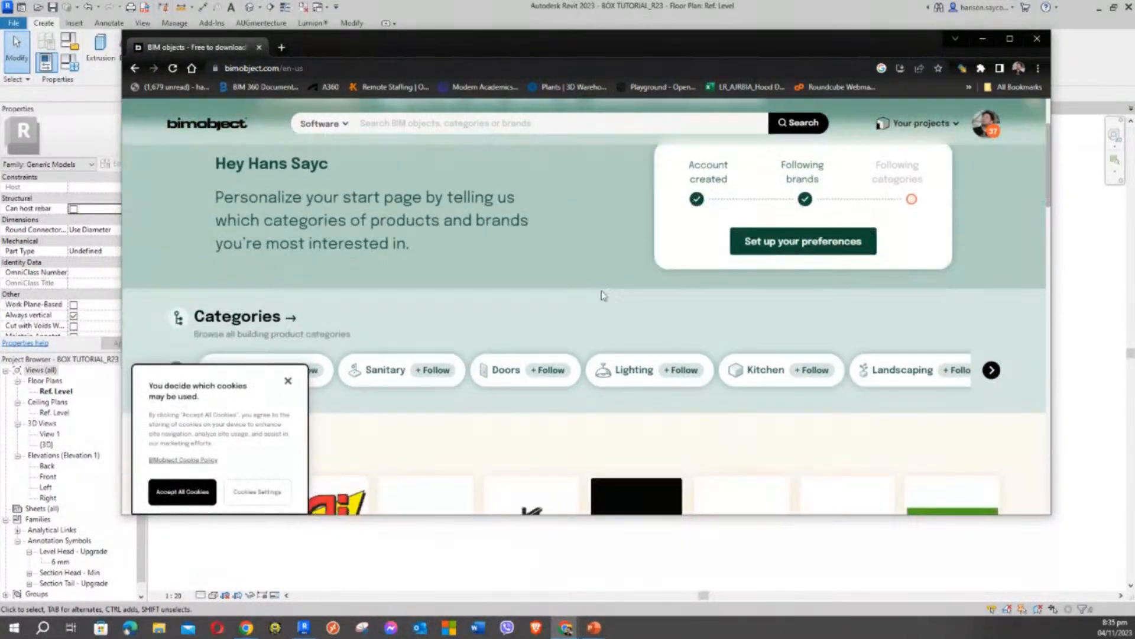
pyautogui.scroll(-1, 603, 295)
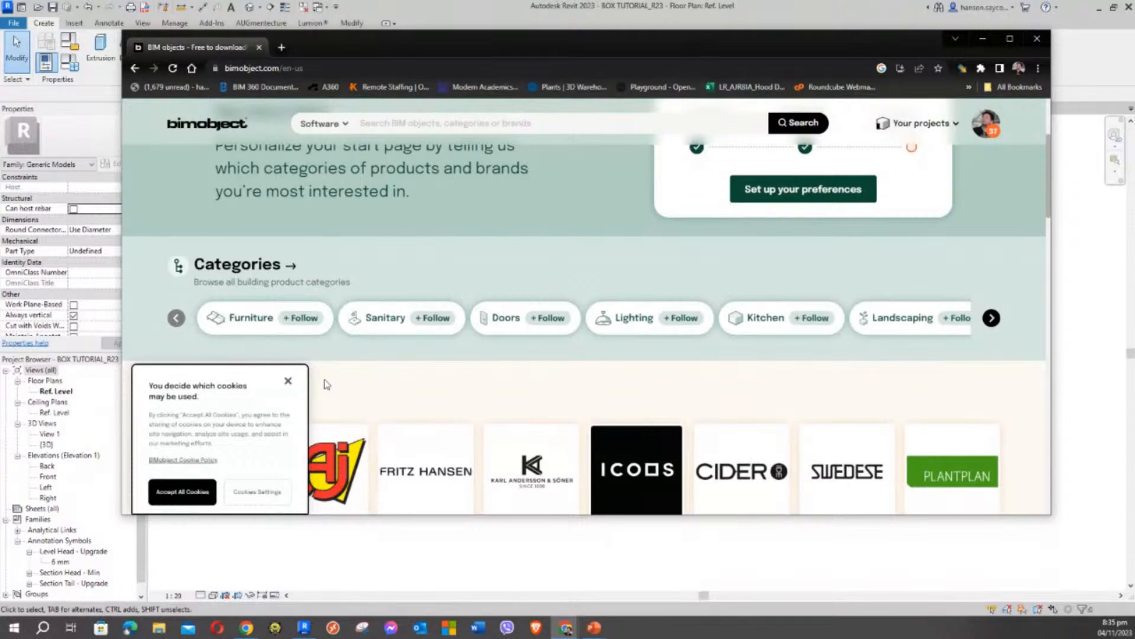
pyautogui.click(288, 384)
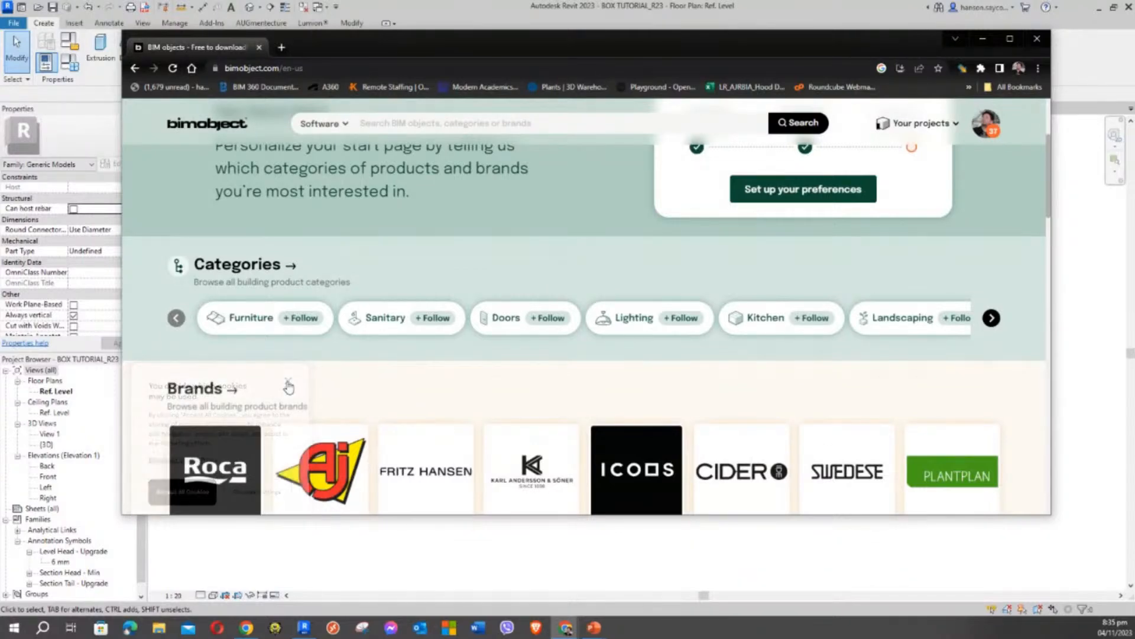
pyautogui.click(236, 319)
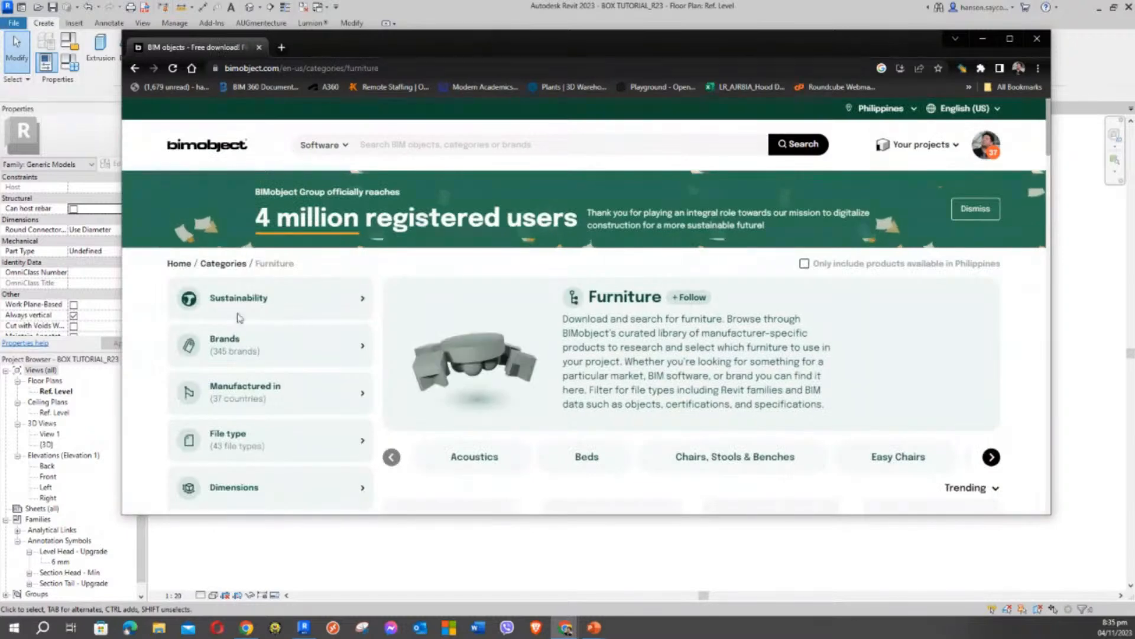
# Browse the trending furniture objects, comparing the available tables, chairs and lounge seats.
pyautogui.scroll(-1, 240, 318)
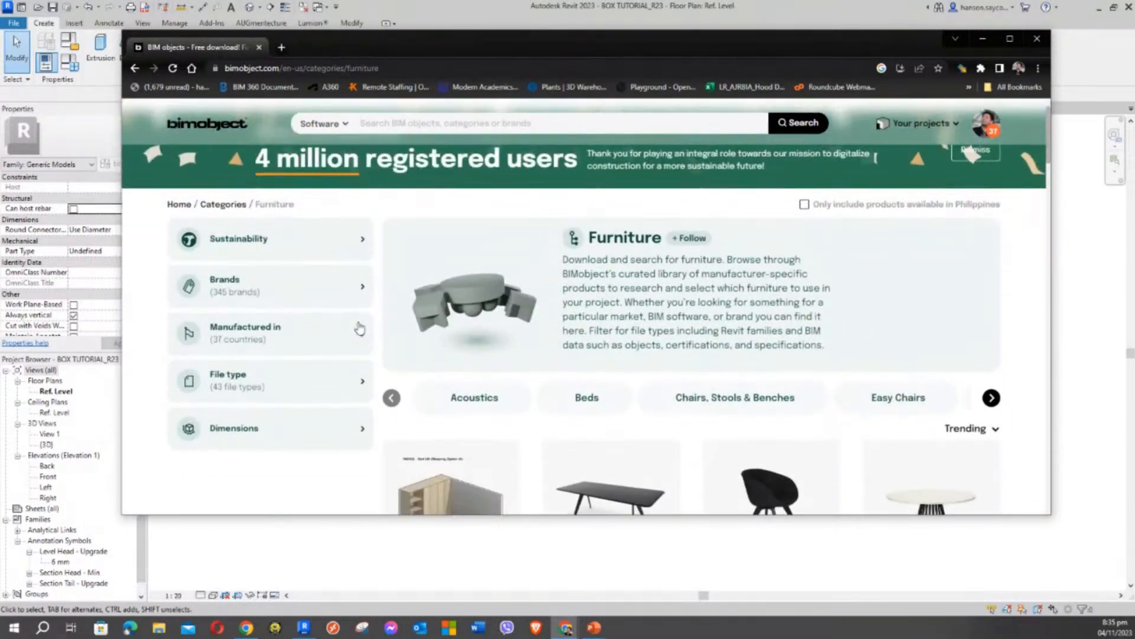
pyautogui.scroll(-3, 360, 329)
pyautogui.scroll(-2, 360, 327)
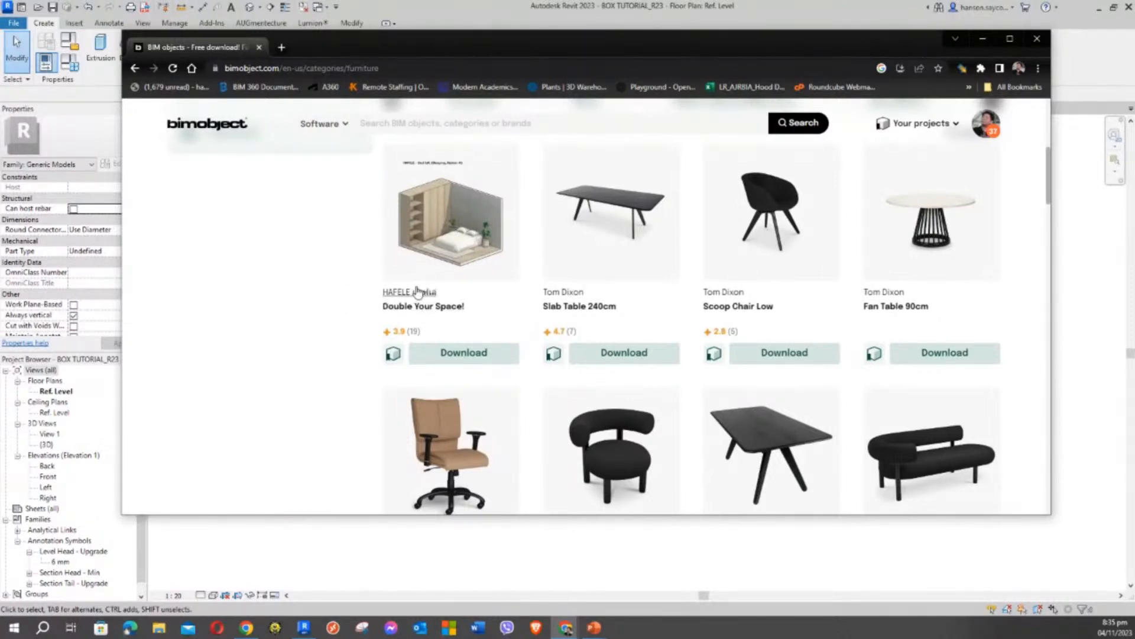
pyautogui.scroll(-1, 457, 285)
pyautogui.scroll(-1, 457, 285)
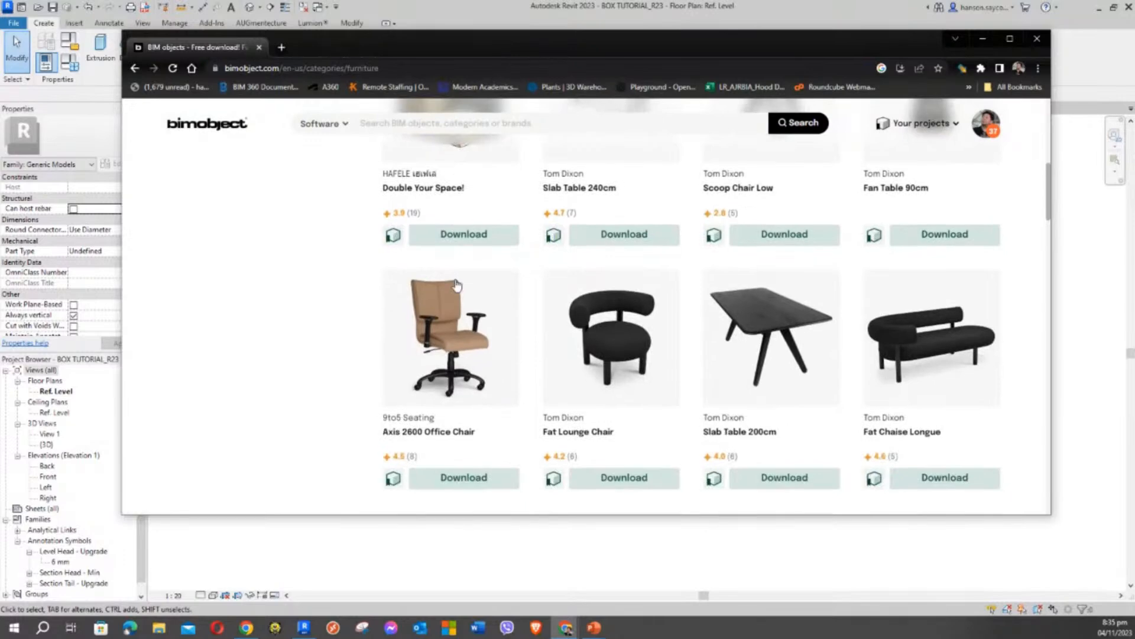
pyautogui.scroll(1, 459, 288)
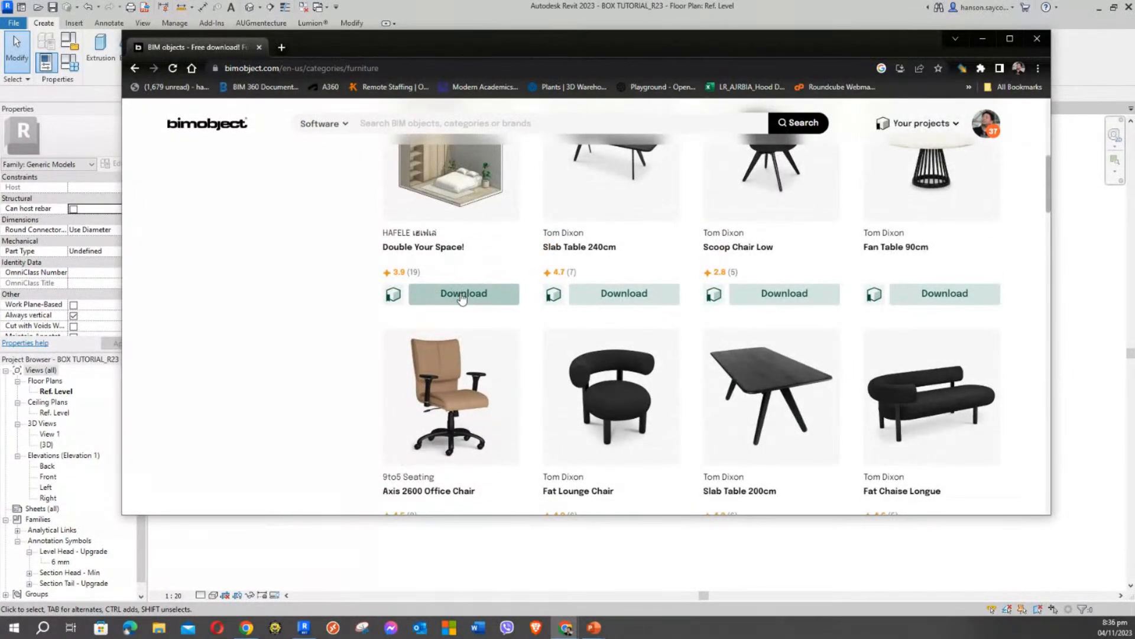
pyautogui.scroll(2, 466, 301)
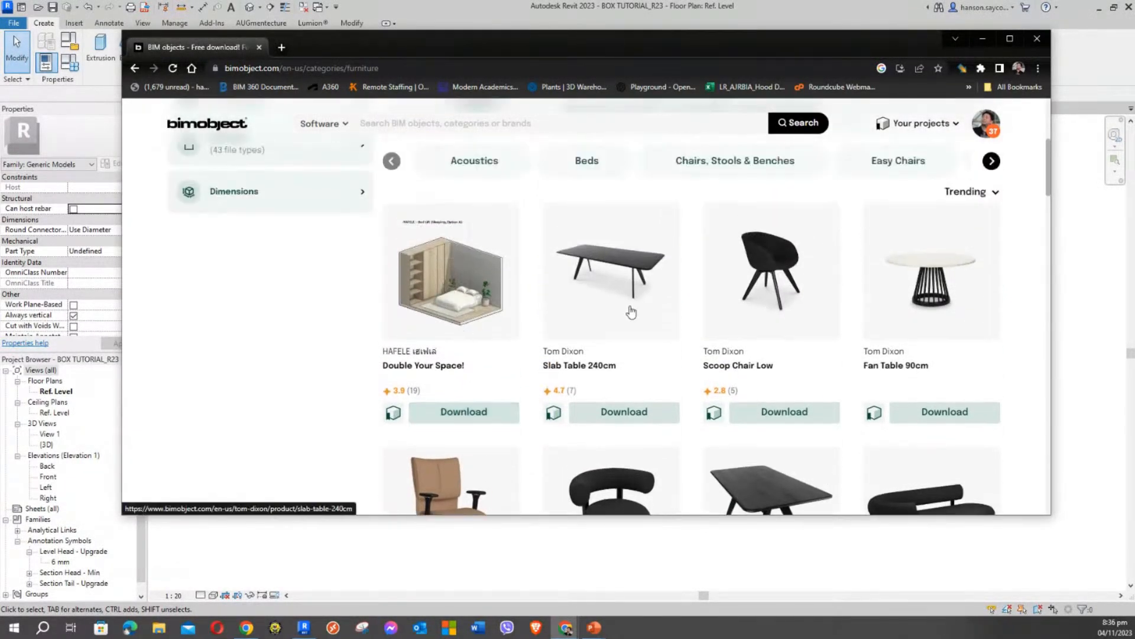
pyautogui.scroll(-2, 592, 286)
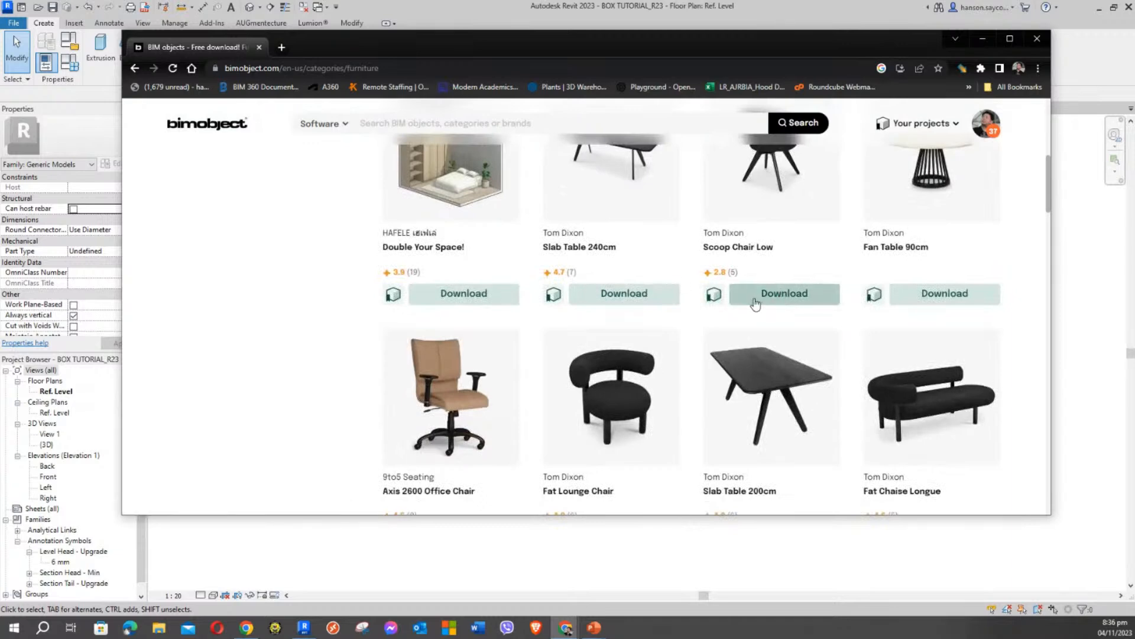
pyautogui.scroll(1, 761, 299)
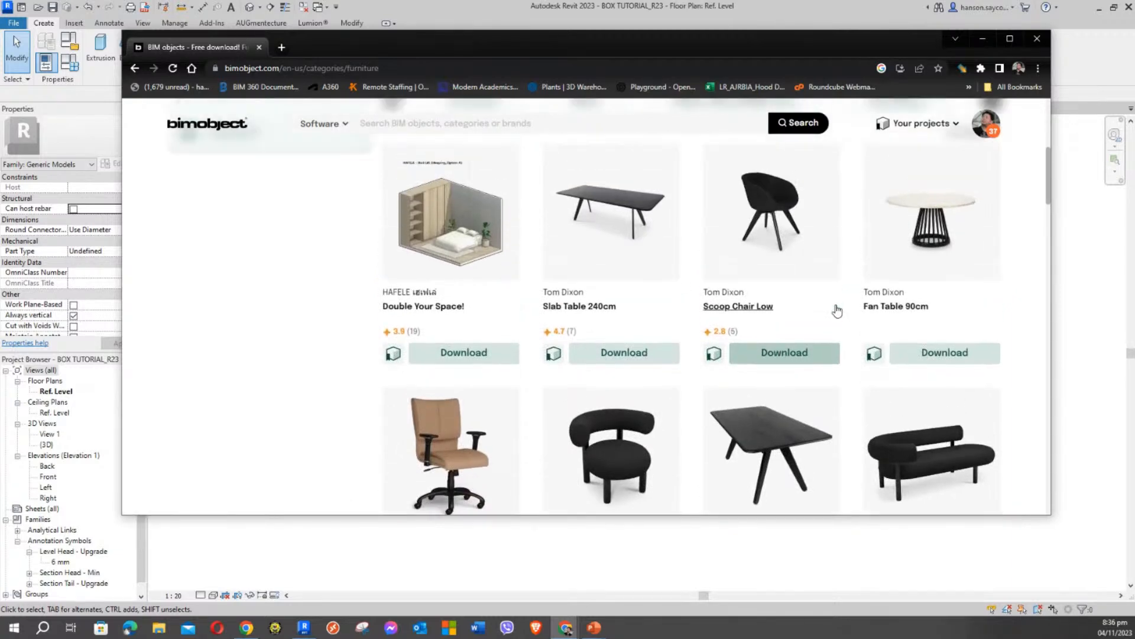
# Download only the Revit files of the Tom Dixon Scoop Chair Low and close the download pane.
pyautogui.click(752, 356)
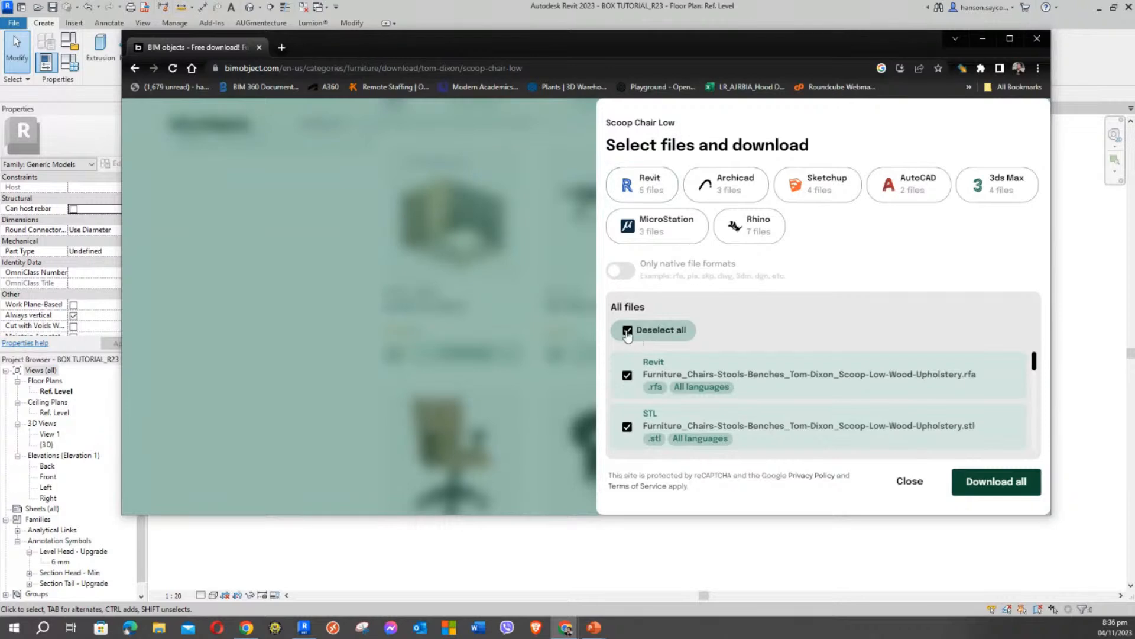
pyautogui.click(628, 331)
pyautogui.click(637, 190)
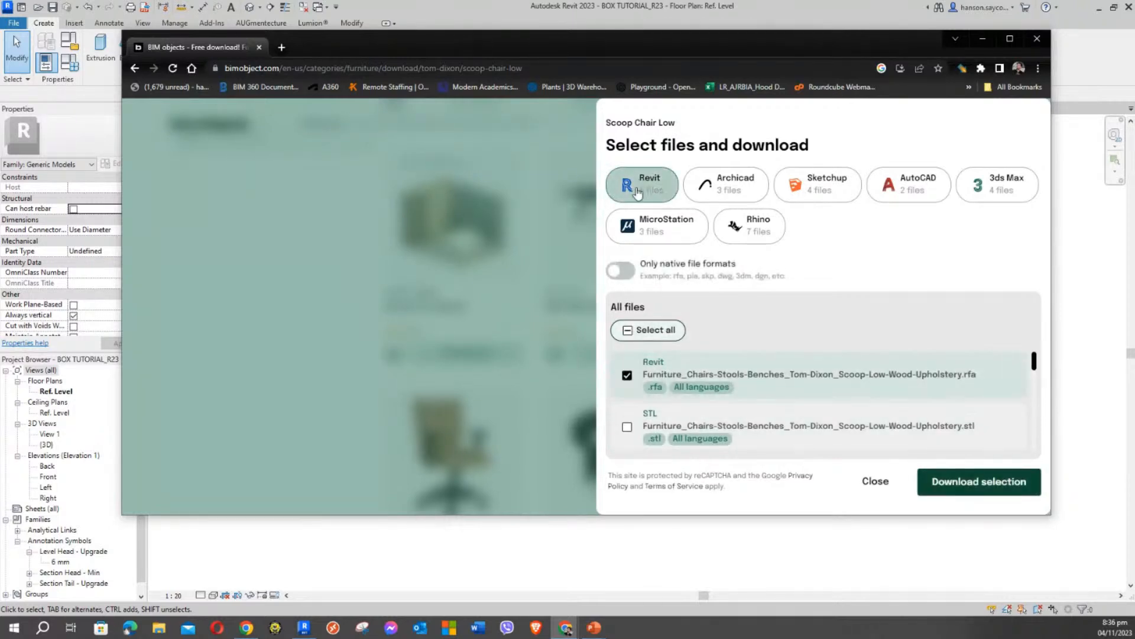
pyautogui.click(1005, 488)
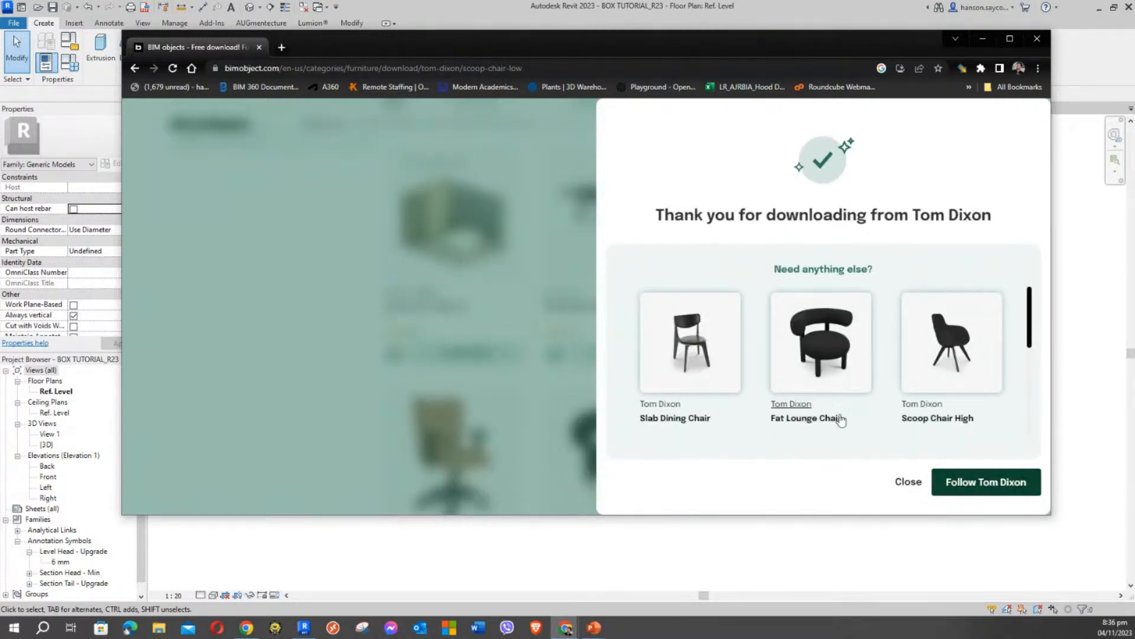
pyautogui.click(909, 482)
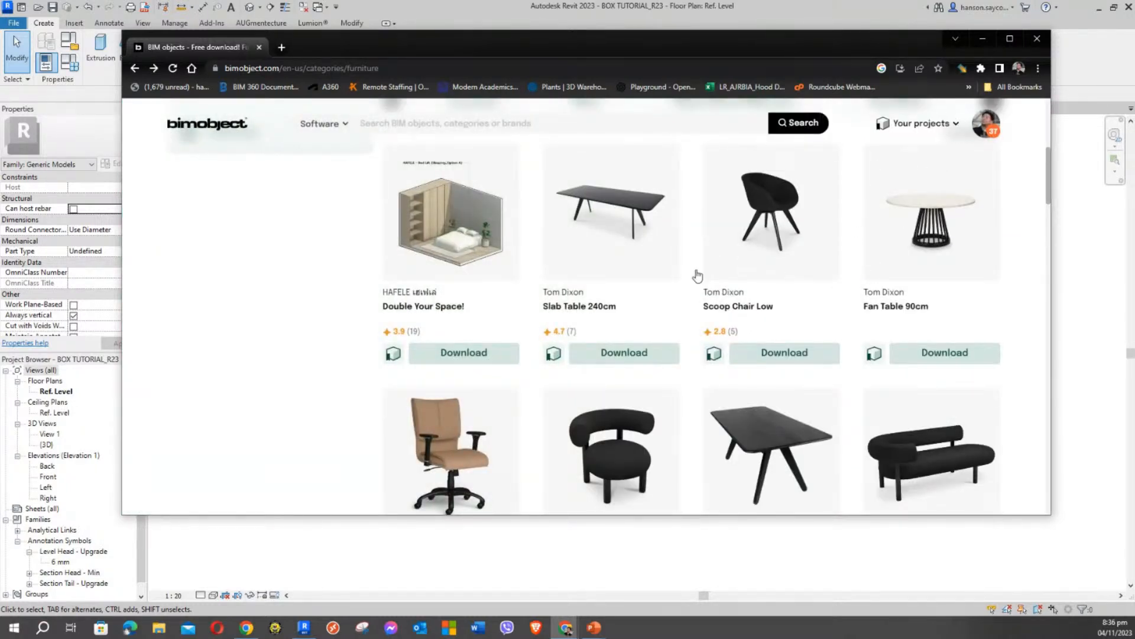
# Return to Revit, show the type properties of the kitchen island sink in the Level 1 plan, and enlarge the dialog.
pyautogui.click(982, 40)
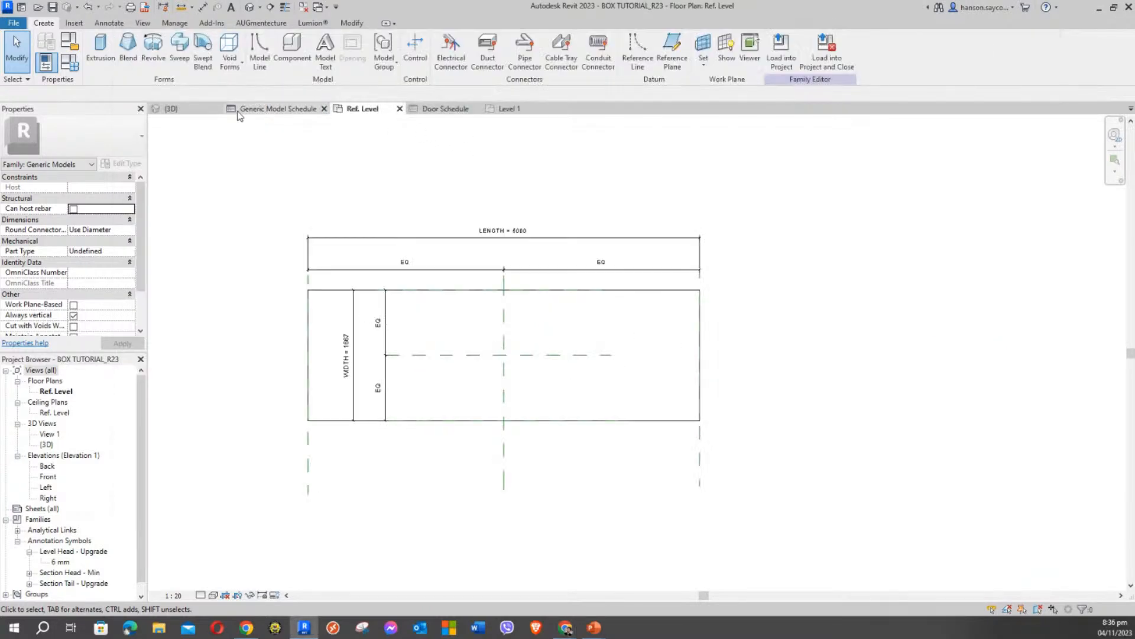
pyautogui.click(262, 114)
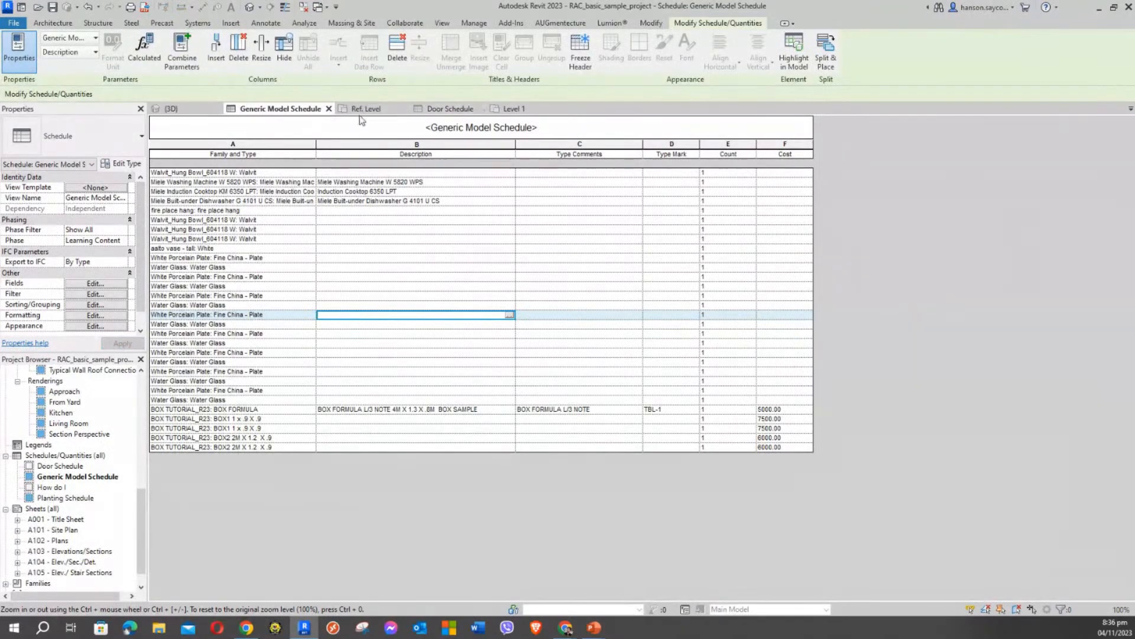
pyautogui.click(519, 111)
pyautogui.moveTo(488, 339); pyautogui.dragTo(587, 235, button='middle')
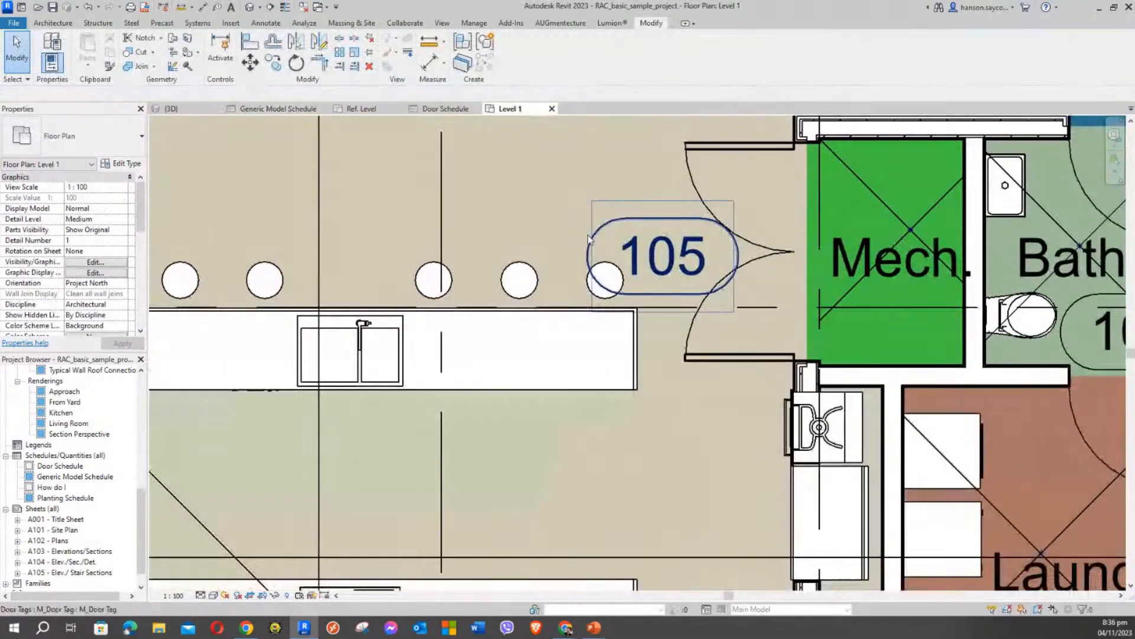
pyautogui.scroll(-2, 588, 235)
pyautogui.click(430, 313)
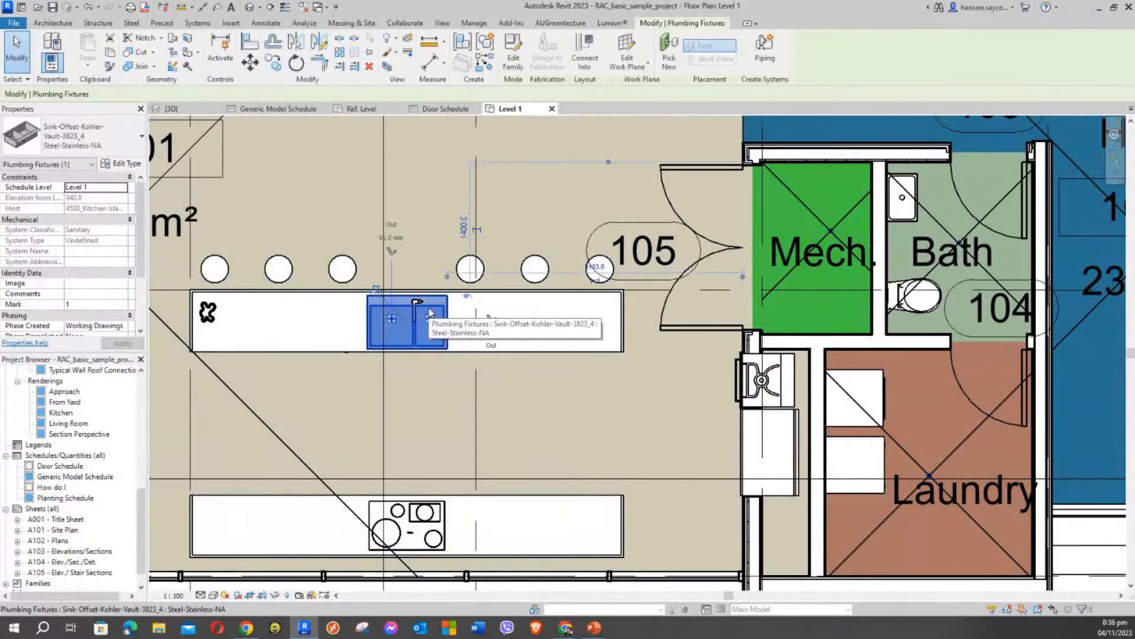
pyautogui.click(125, 165)
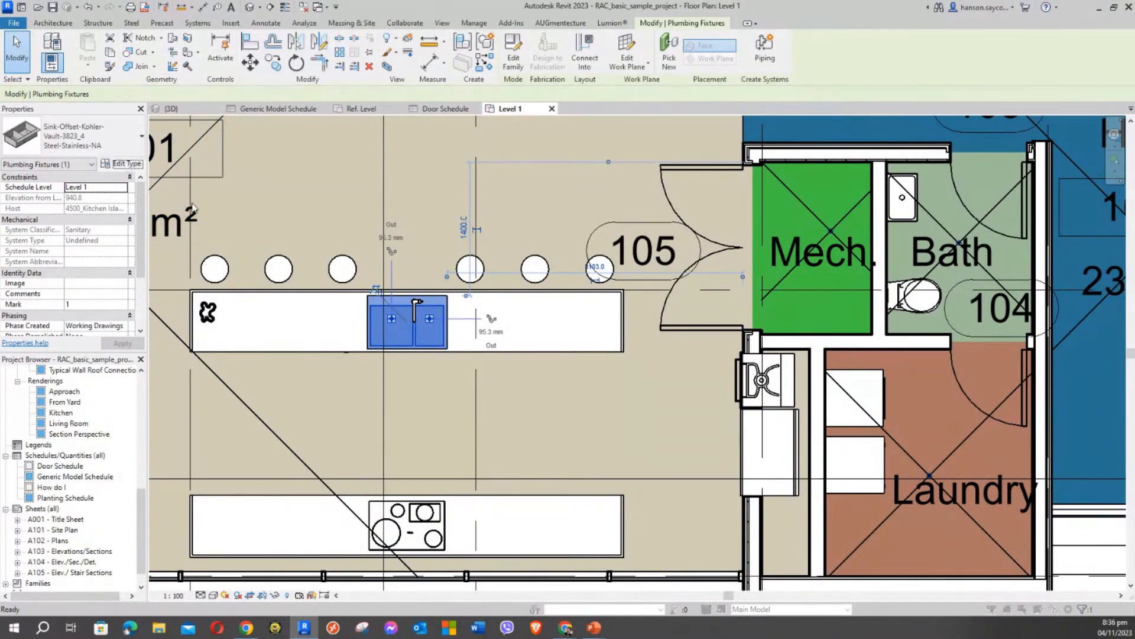
pyautogui.moveTo(348, 52); pyautogui.dragTo(422, 17)
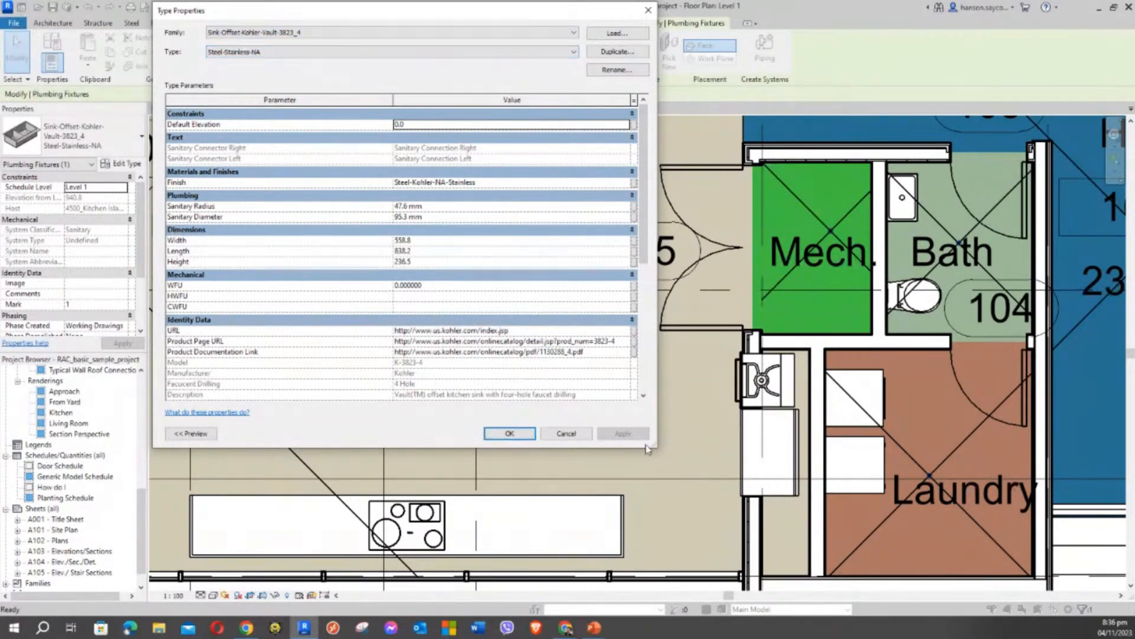
pyautogui.moveTo(650, 446); pyautogui.dragTo(807, 504)
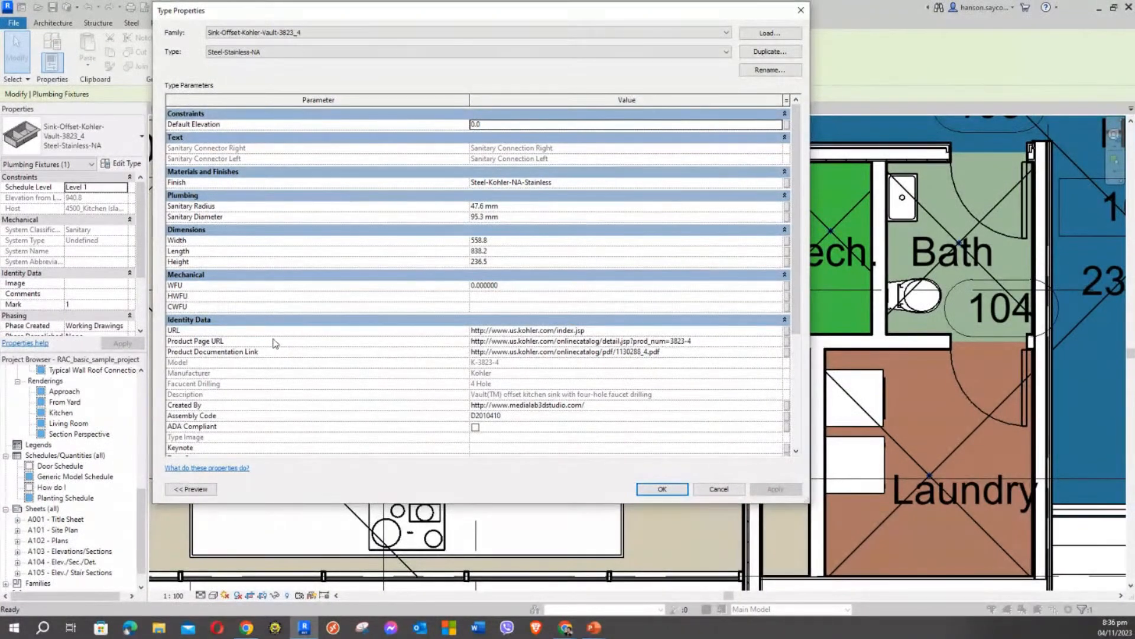
# Examine the sink type's URL, Product Page URL, Product Documentation Link and remaining identity data parameters.
pyautogui.click(521, 331)
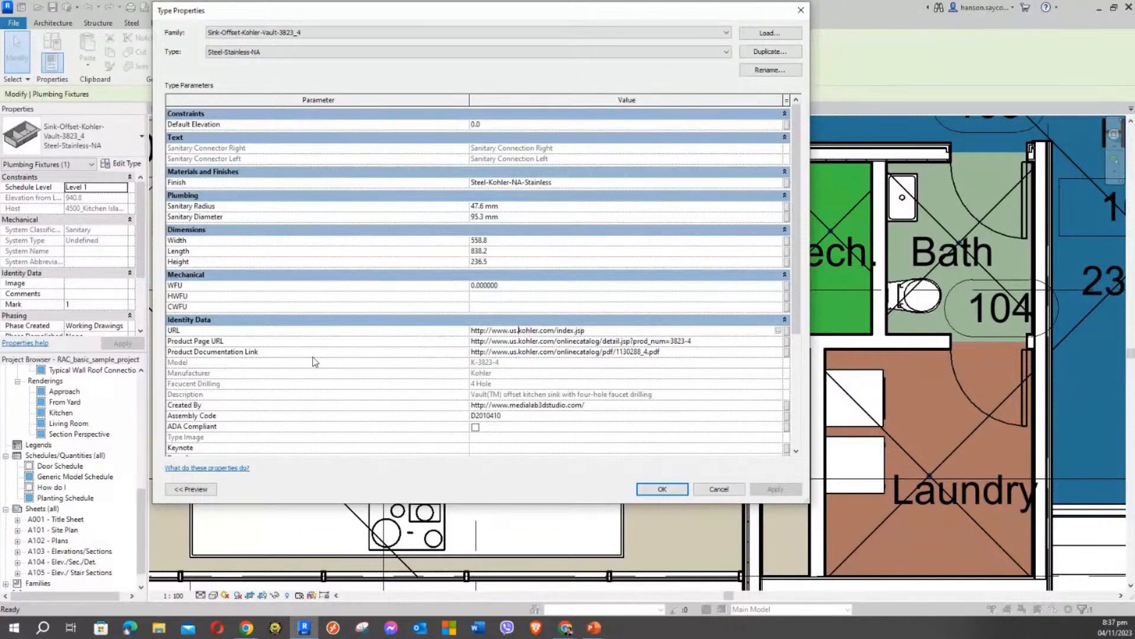
pyautogui.click(559, 342)
pyautogui.click(525, 353)
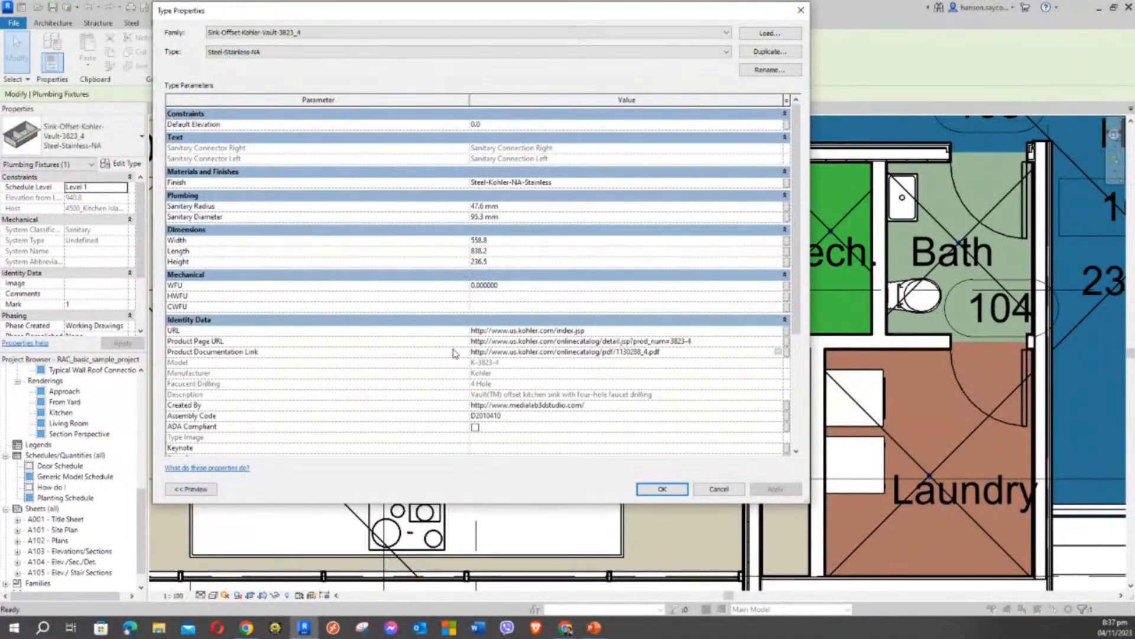
pyautogui.scroll(-3, 423, 403)
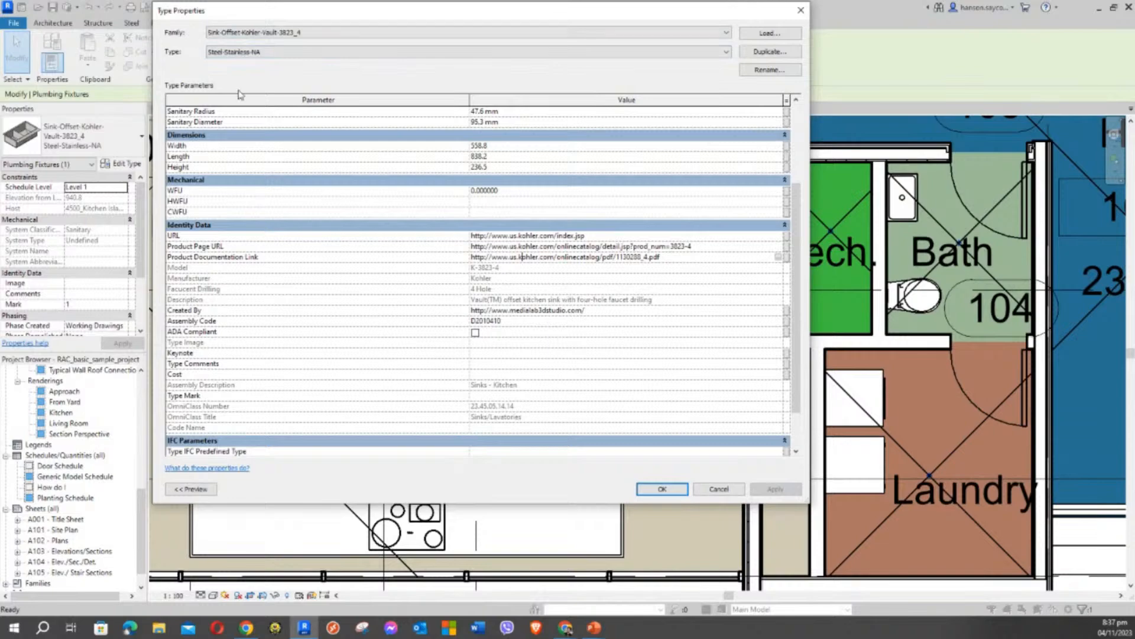
pyautogui.scroll(-3, 452, 340)
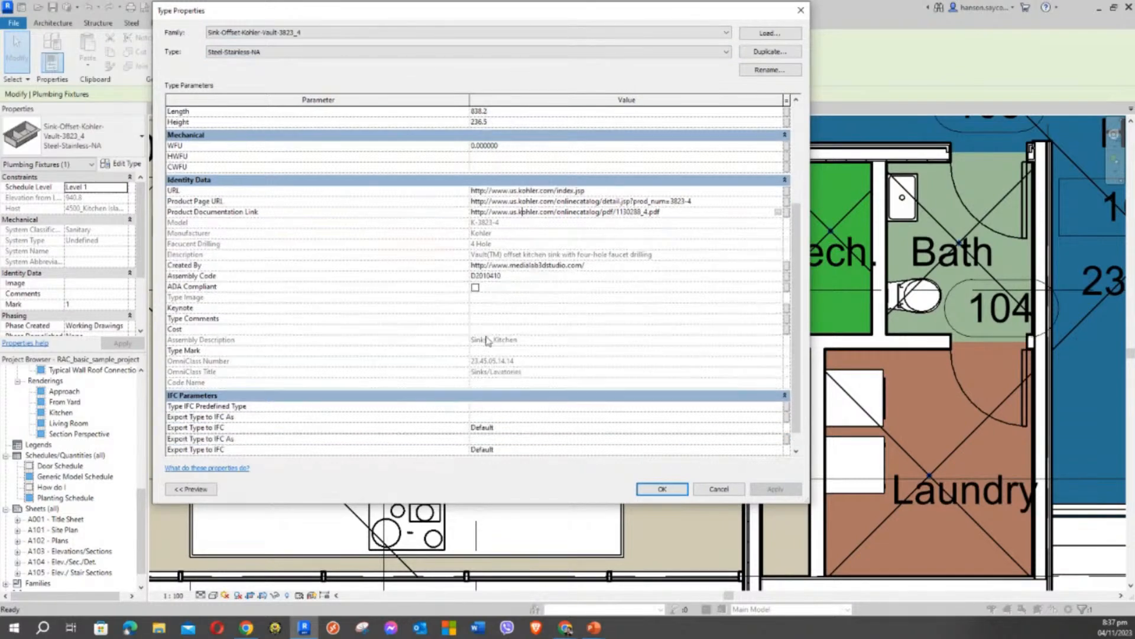
pyautogui.scroll(5, 554, 379)
pyautogui.scroll(2, 554, 379)
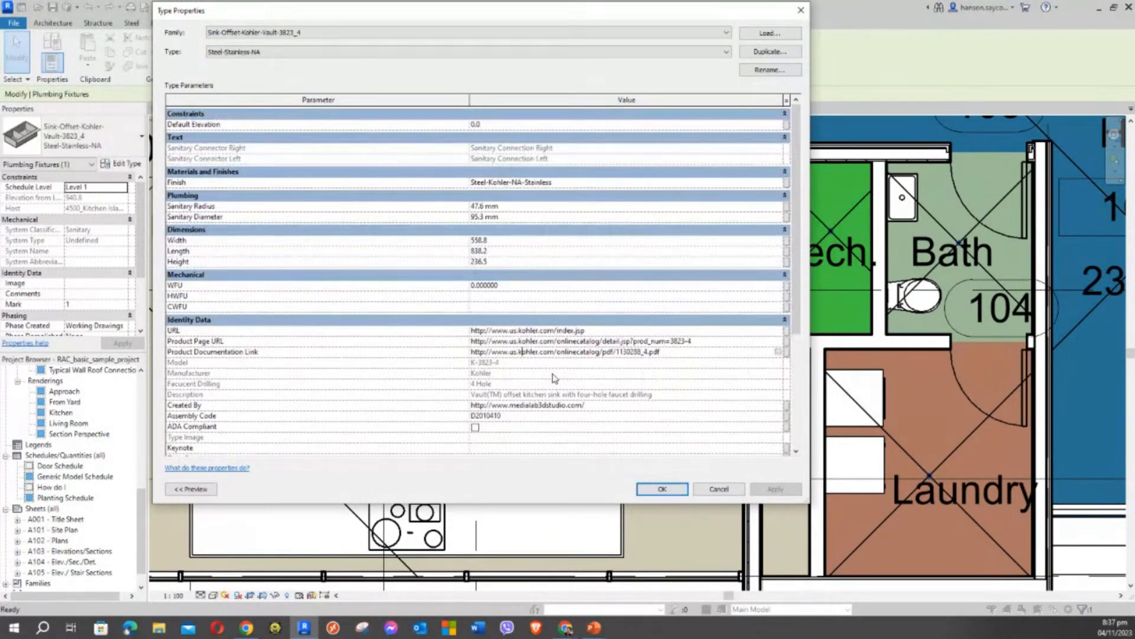
pyautogui.scroll(-3, 481, 240)
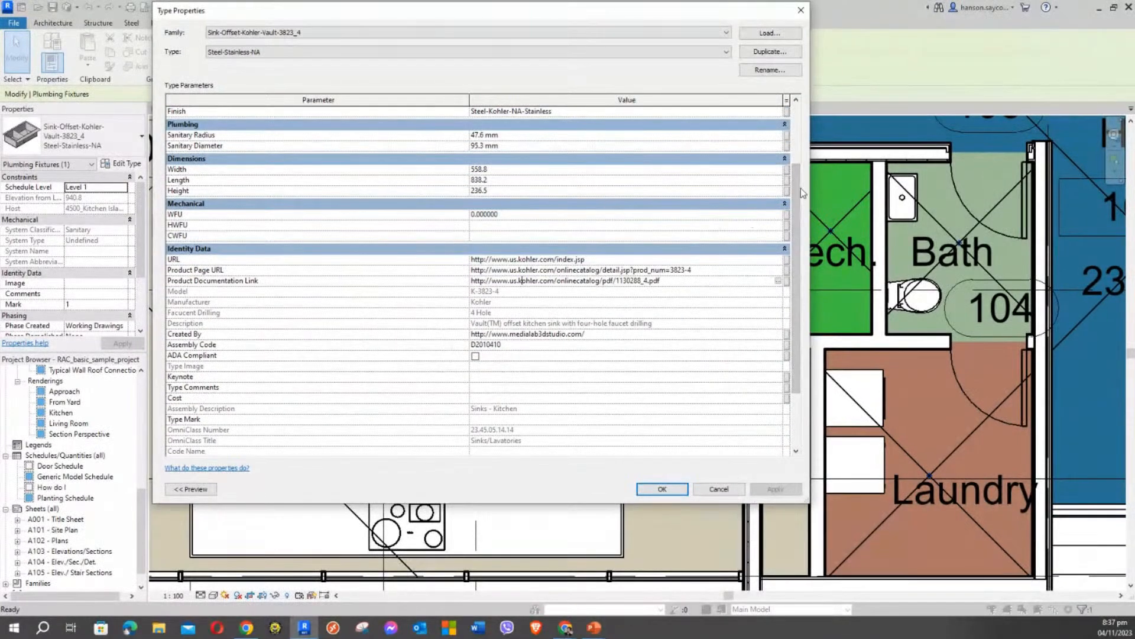
# Examine all of the sink type's parameters, from constraints and dimensions to identity data and IFC, and close the type properties.
pyautogui.scroll(-3, 794, 235)
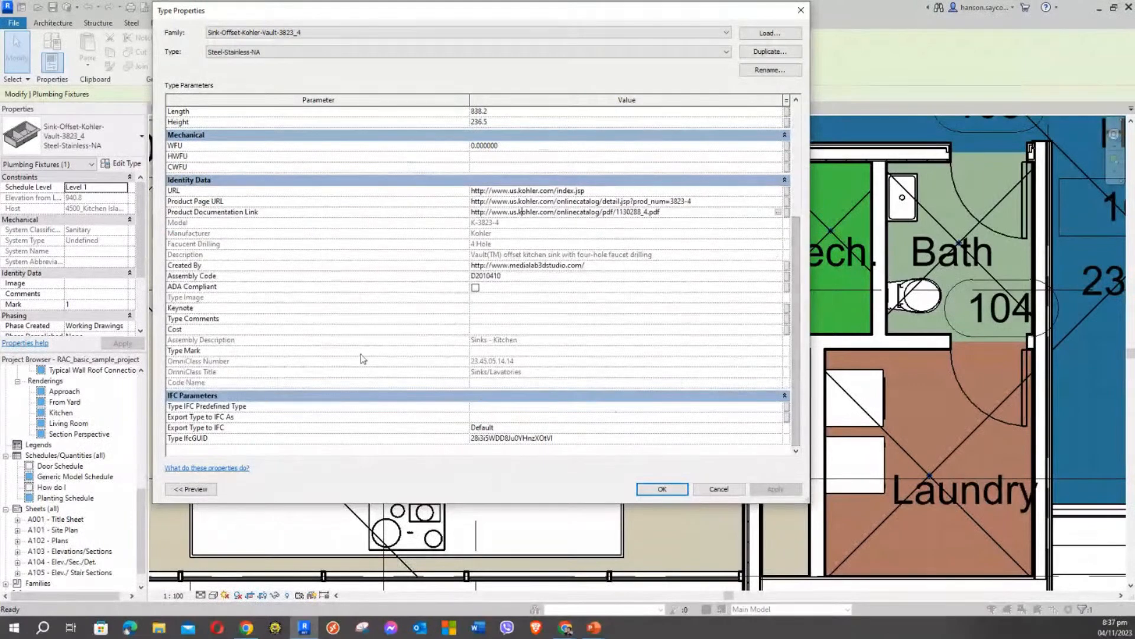
pyautogui.scroll(4, 495, 252)
pyautogui.scroll(2, 496, 250)
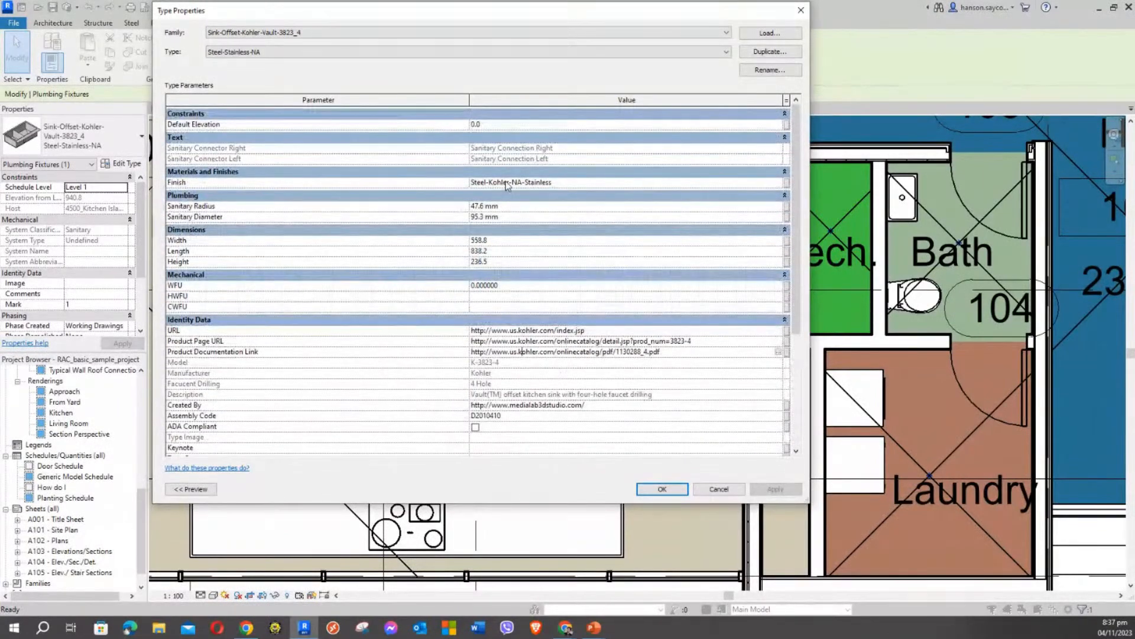
pyautogui.scroll(-2, 515, 164)
pyautogui.scroll(-3, 515, 164)
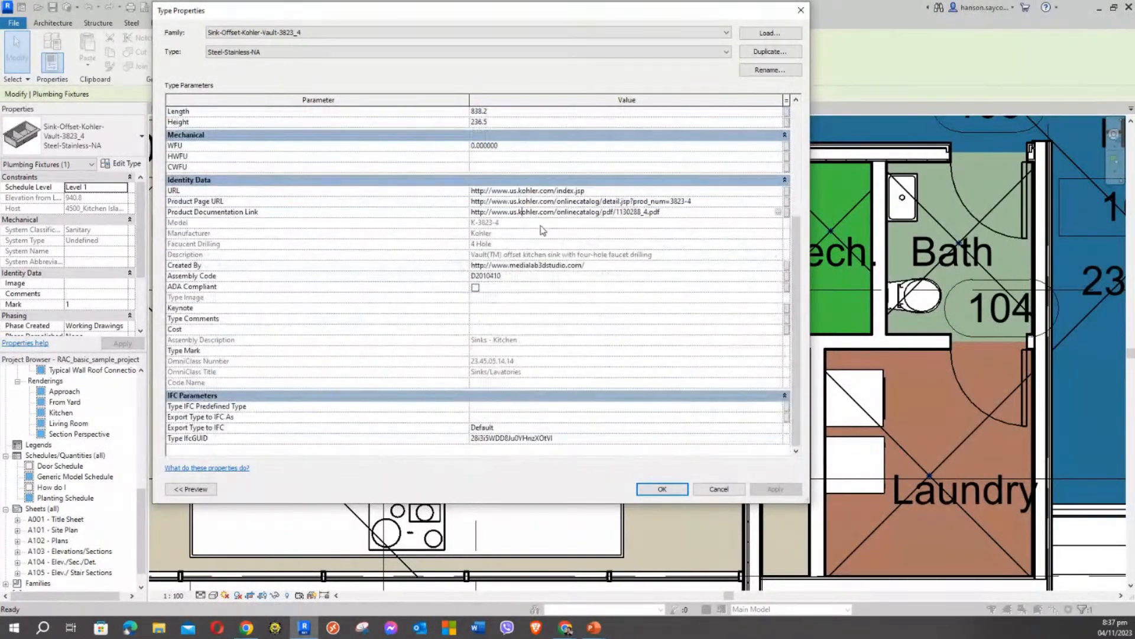
pyautogui.scroll(5, 549, 249)
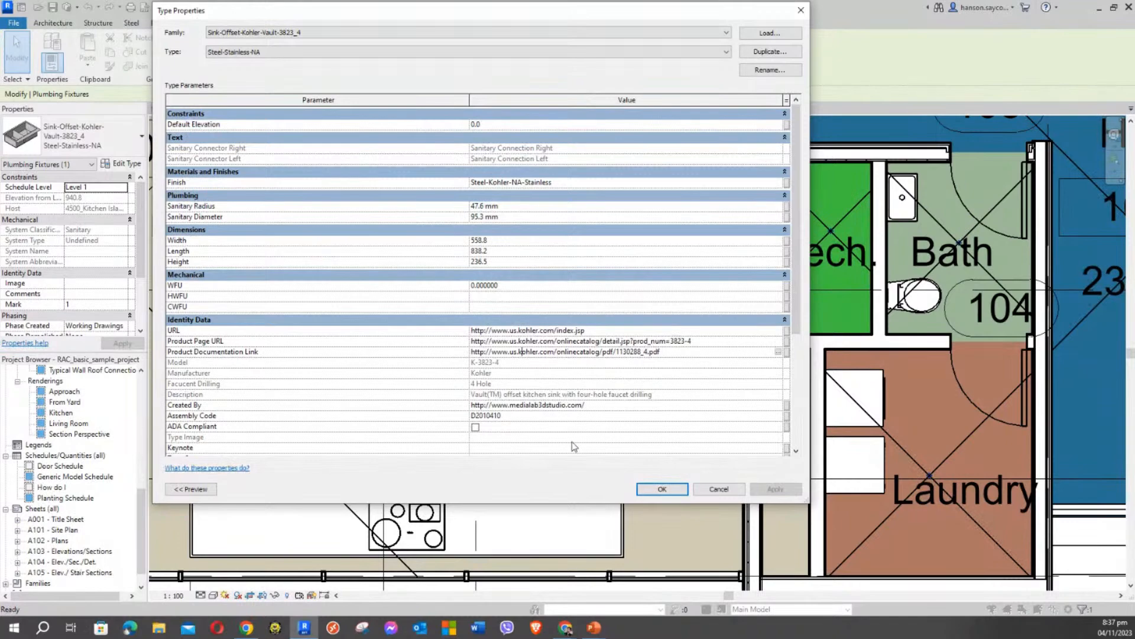
pyautogui.scroll(-3, 571, 445)
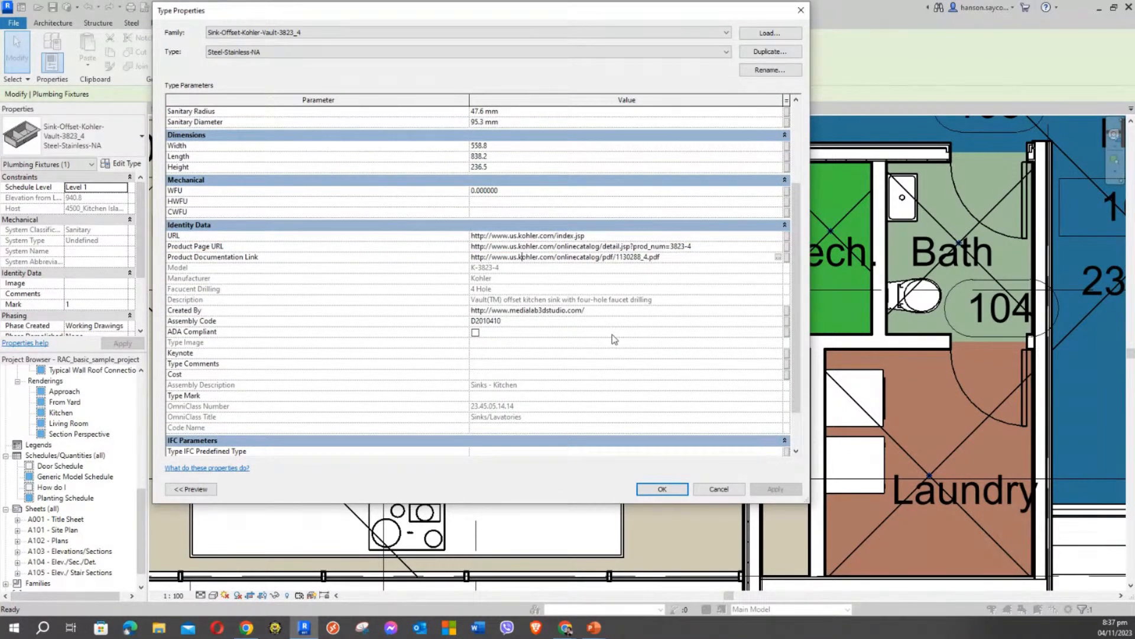
pyautogui.moveTo(798, 234); pyautogui.dragTo(789, 267)
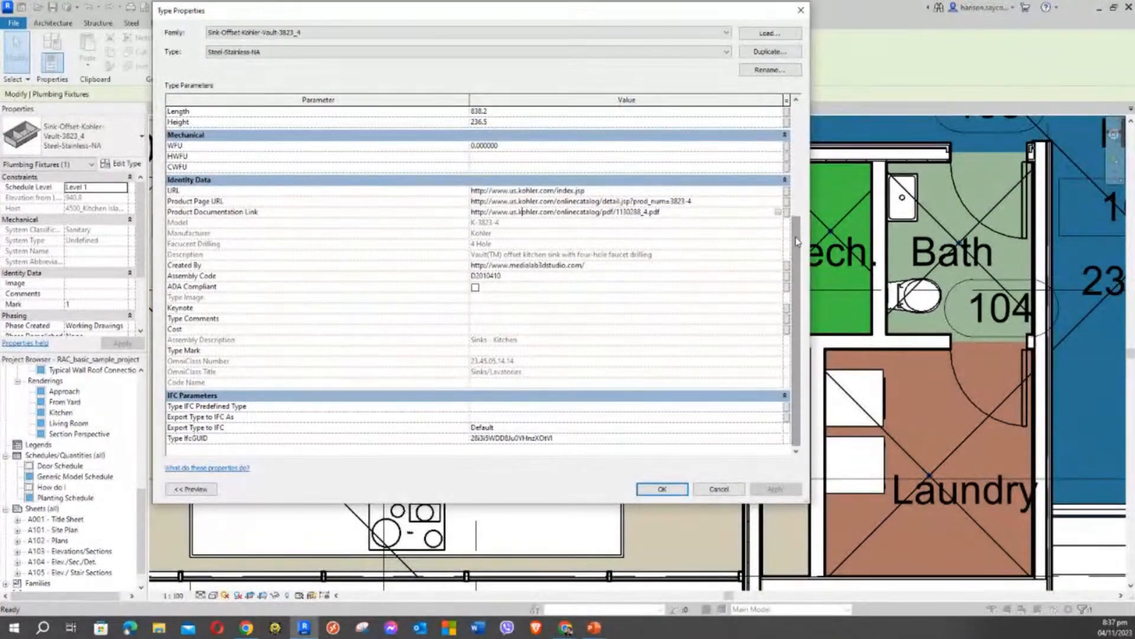
pyautogui.scroll(2, 798, 240)
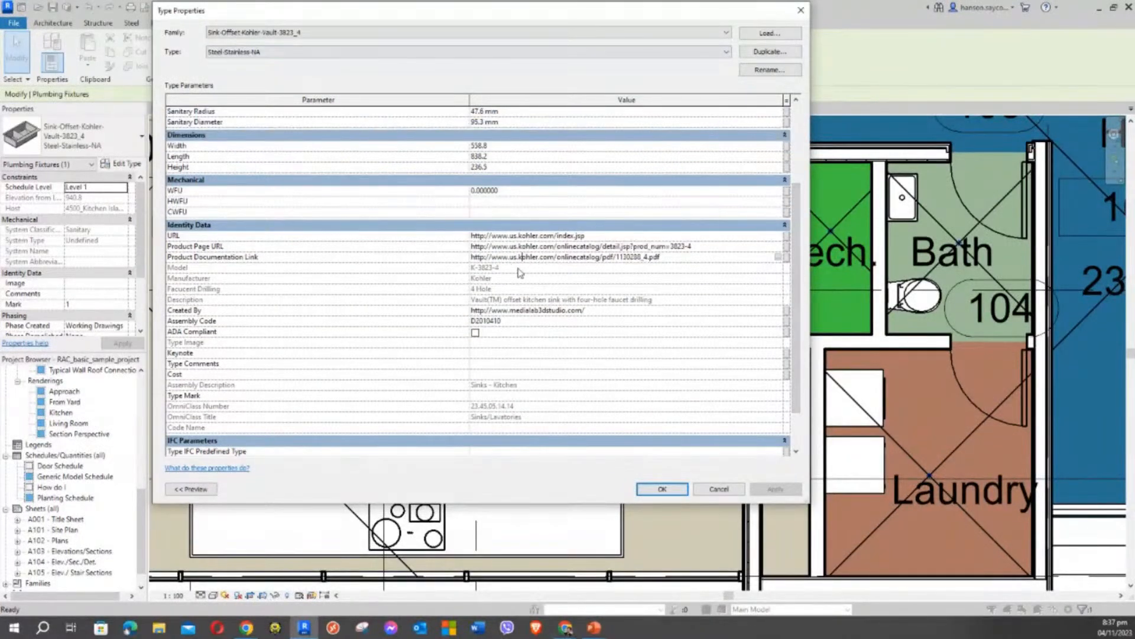
pyautogui.scroll(-2, 612, 313)
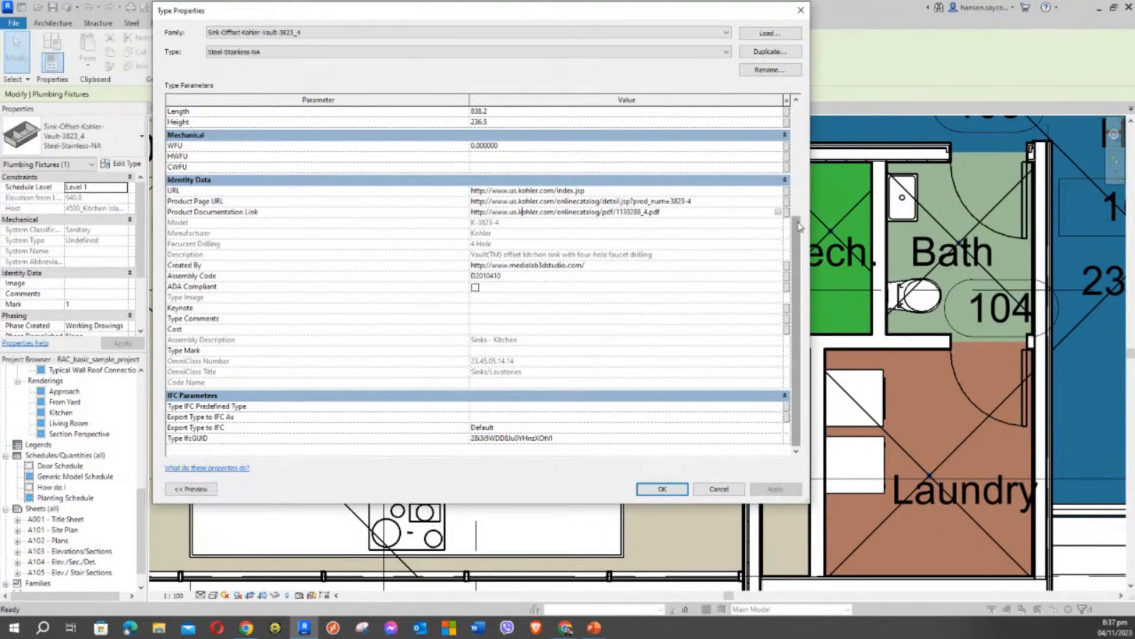
pyautogui.moveTo(798, 224)
pyautogui.mouseDown()
pyautogui.moveTo(799, 210)
pyautogui.moveTo(801, 242)
pyautogui.mouseUp()
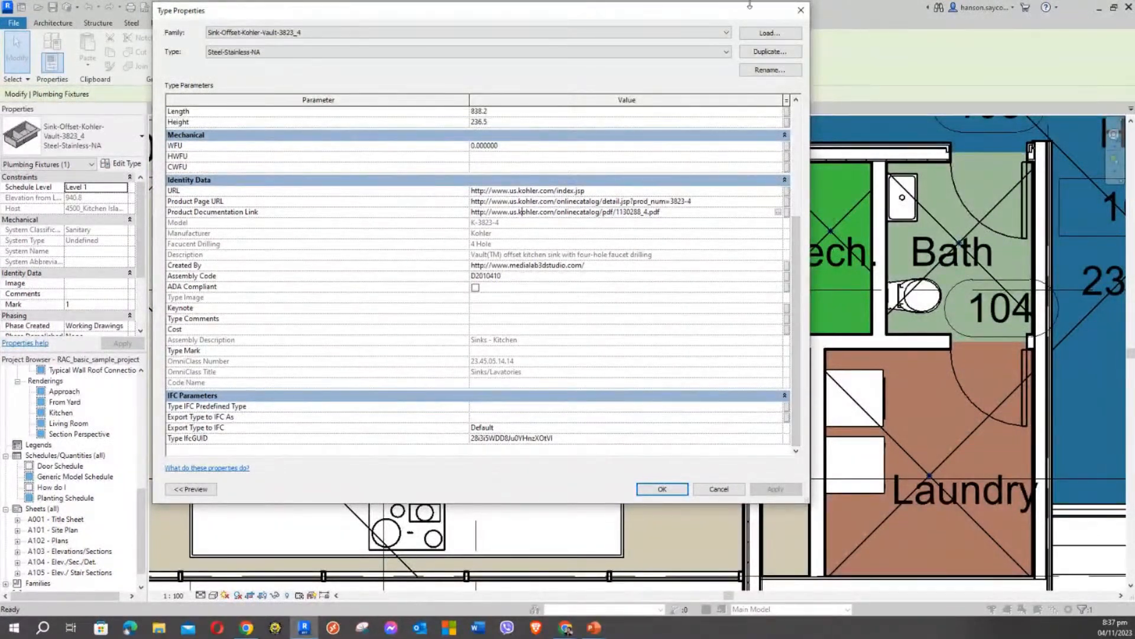
pyautogui.moveTo(725, 16); pyautogui.dragTo(734, 39)
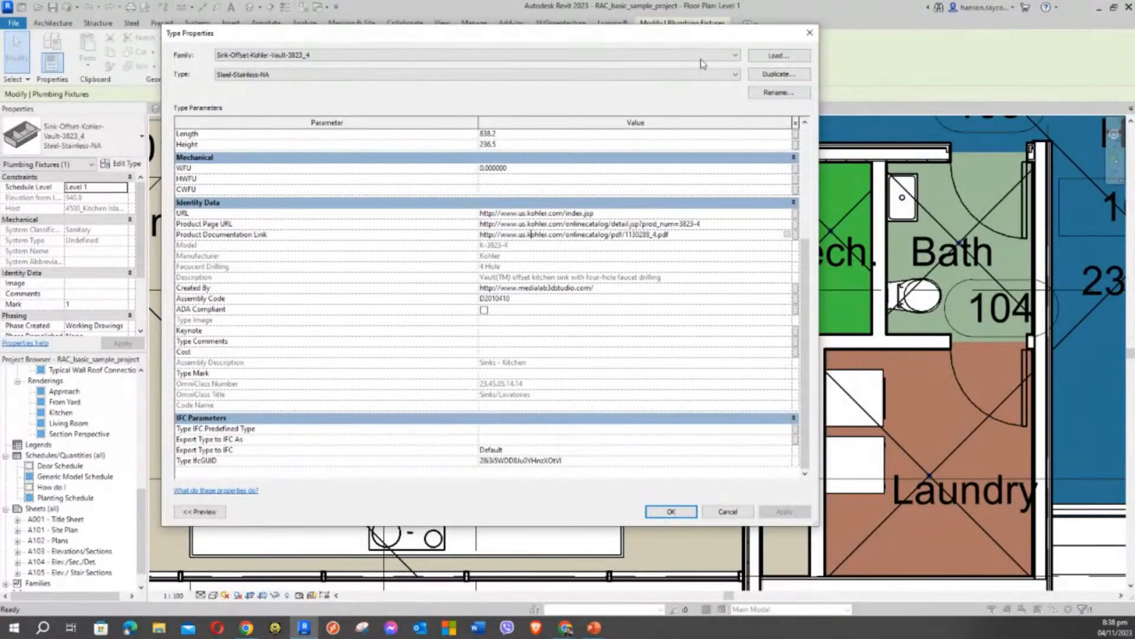
pyautogui.click(810, 32)
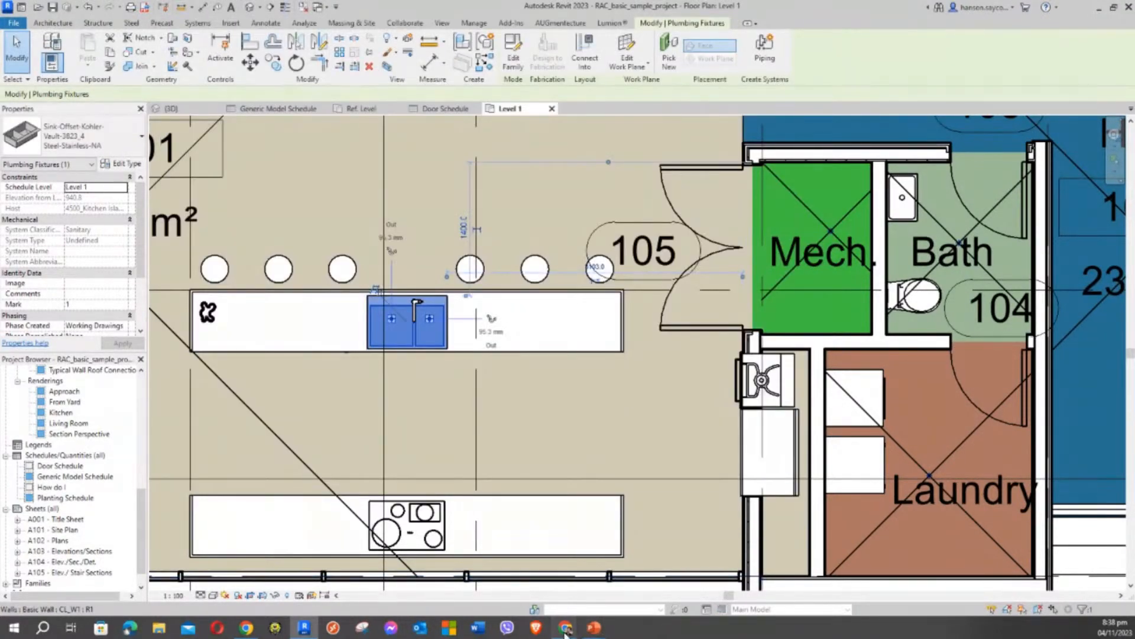
# Switch to Chrome, show the full web address of the BIMobject furniture category page, and minimize the browser.
pyautogui.moveTo(566, 627)
pyautogui.click(592, 591)
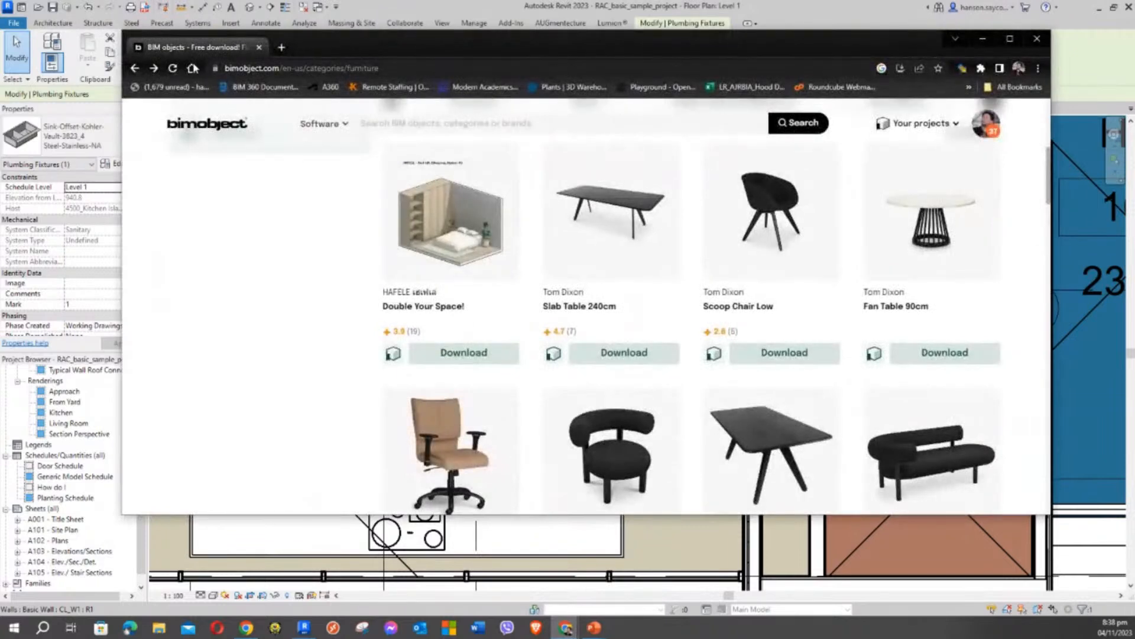
pyautogui.click(269, 71)
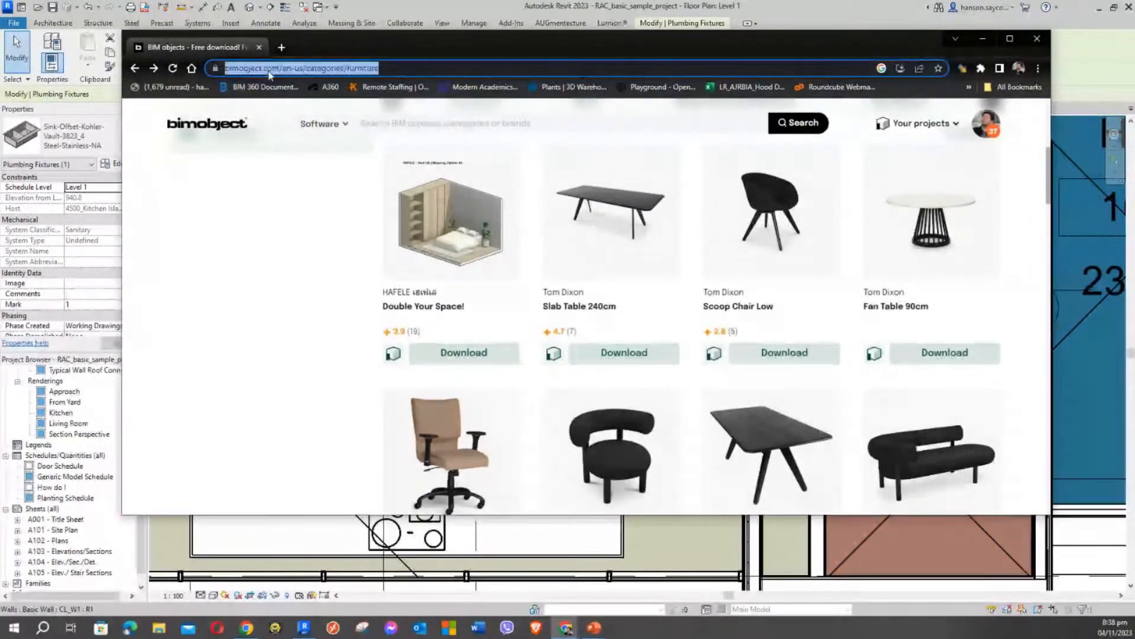
pyautogui.click(234, 70)
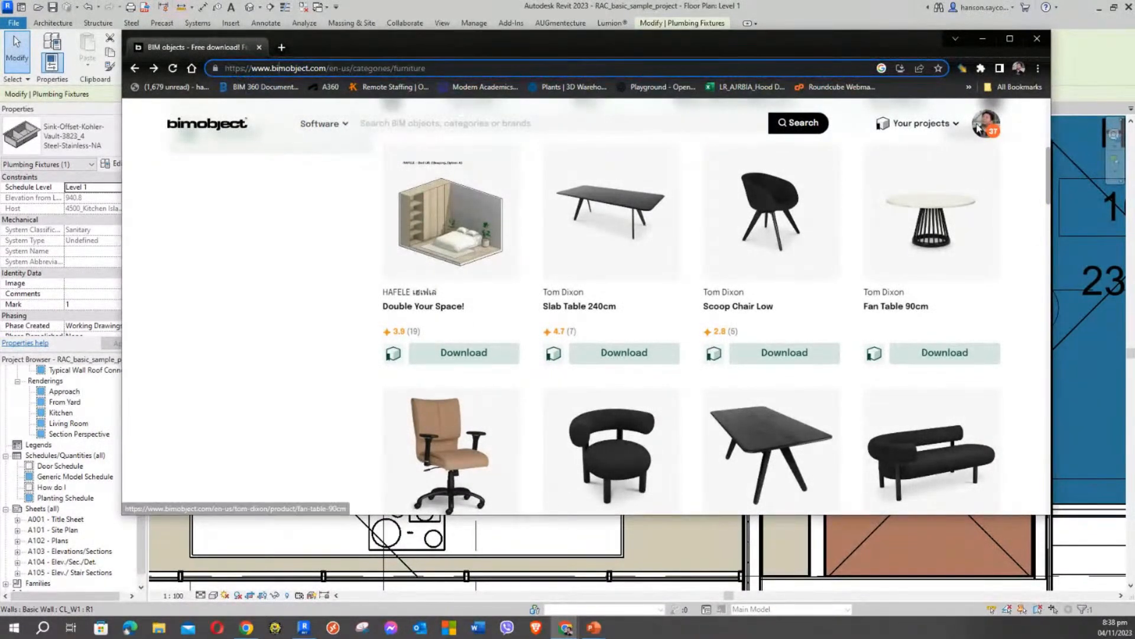
pyautogui.click(982, 39)
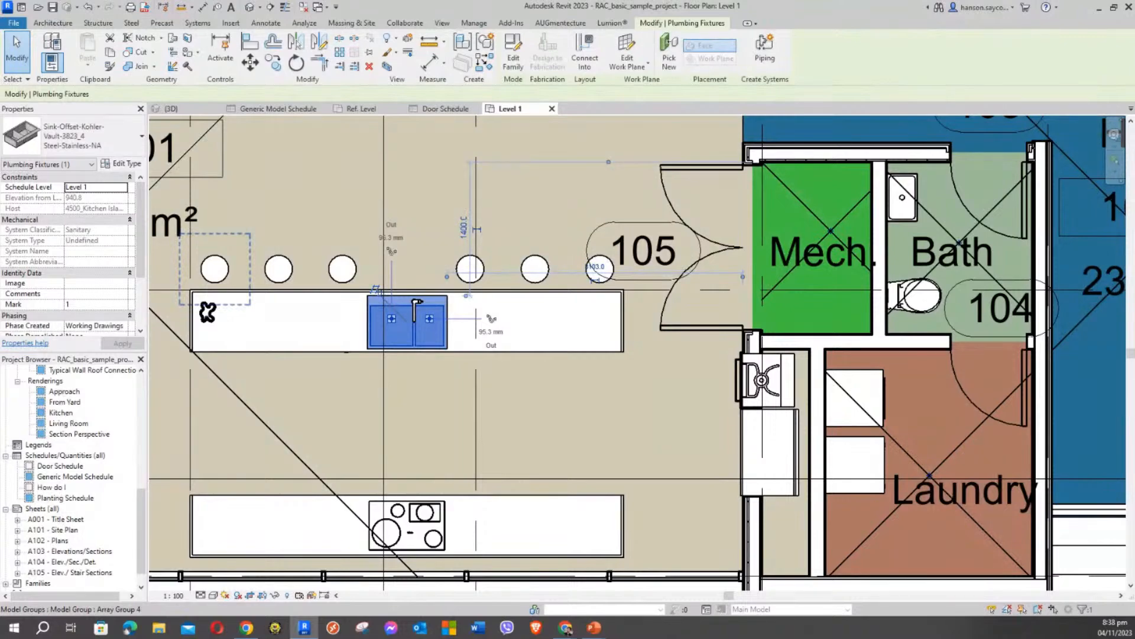
# Deselect the sink, display the box family's 3D view with the whole box in sight, and close the inactive views.
pyautogui.click(303, 173)
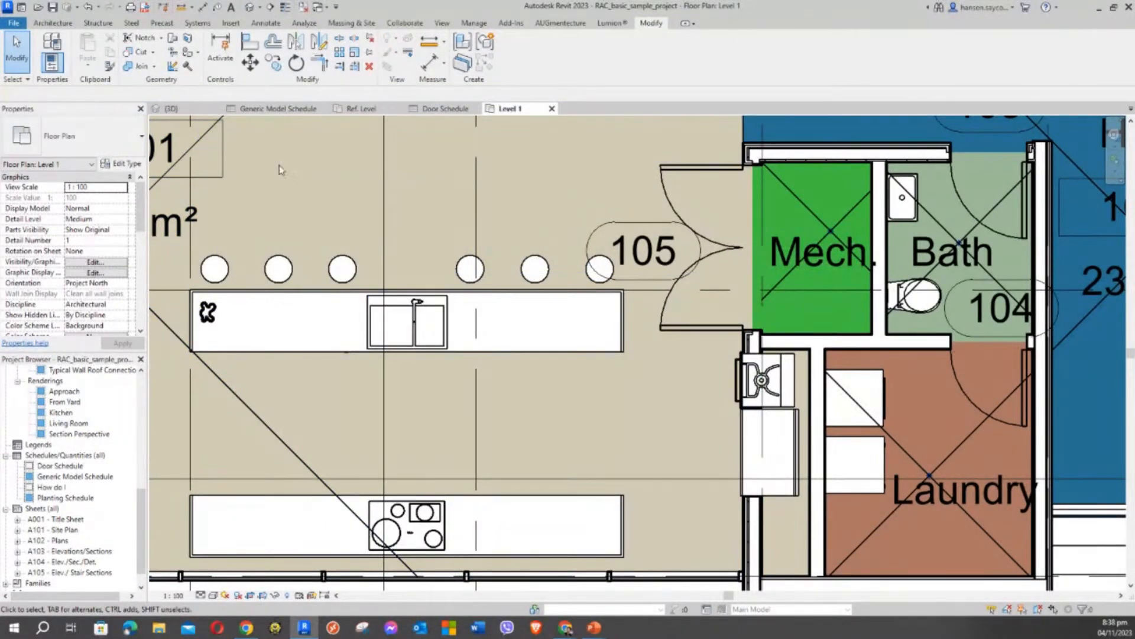
pyautogui.click(278, 109)
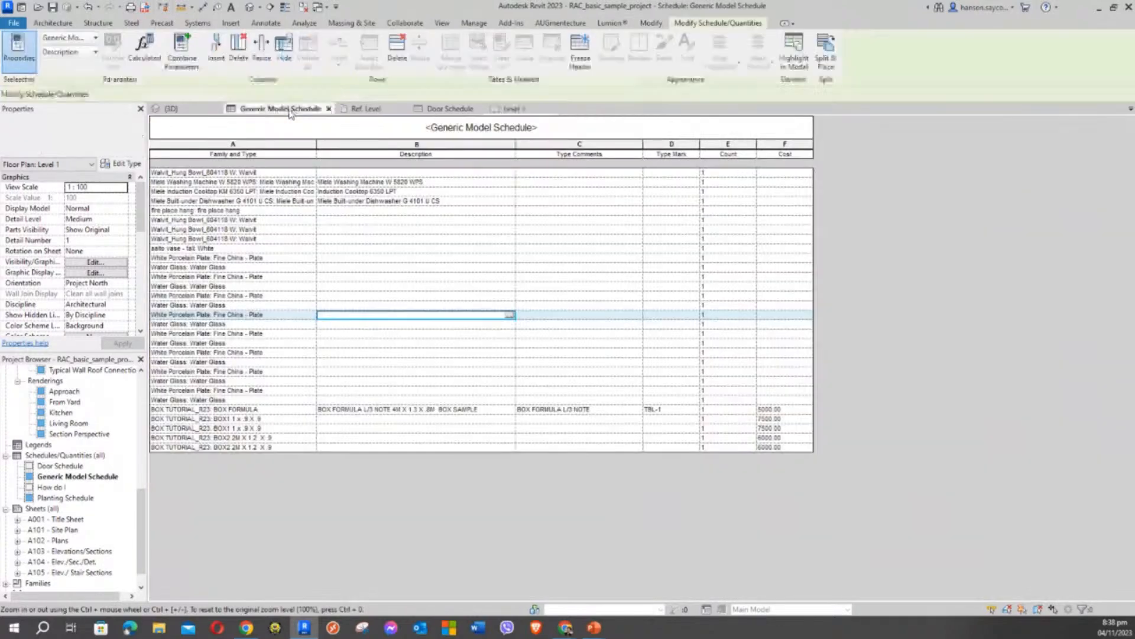
pyautogui.click(196, 112)
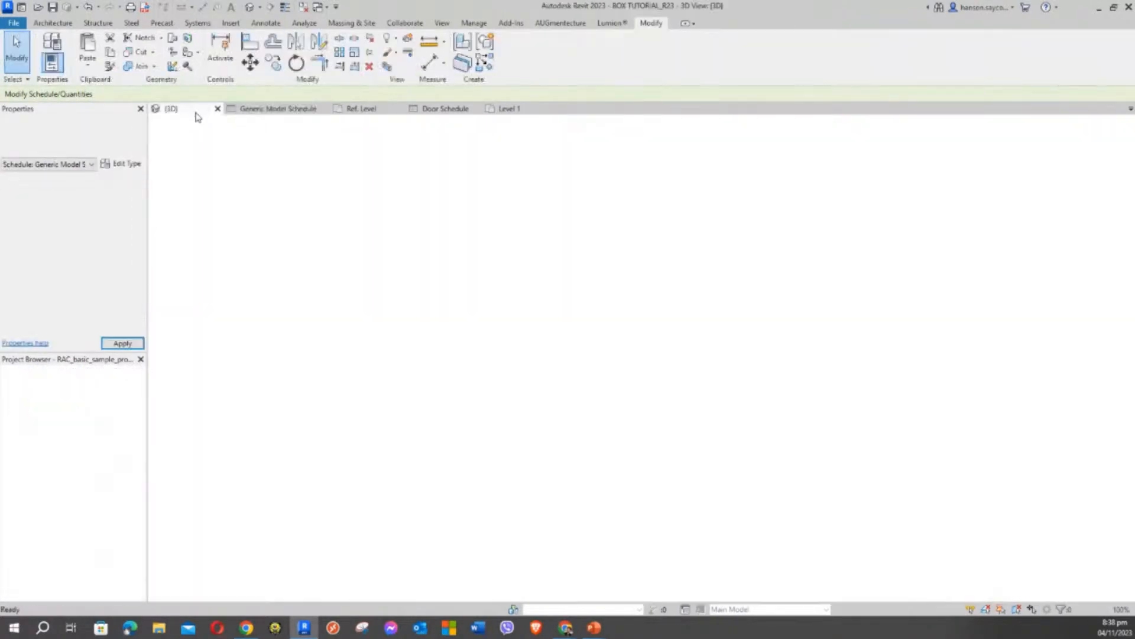
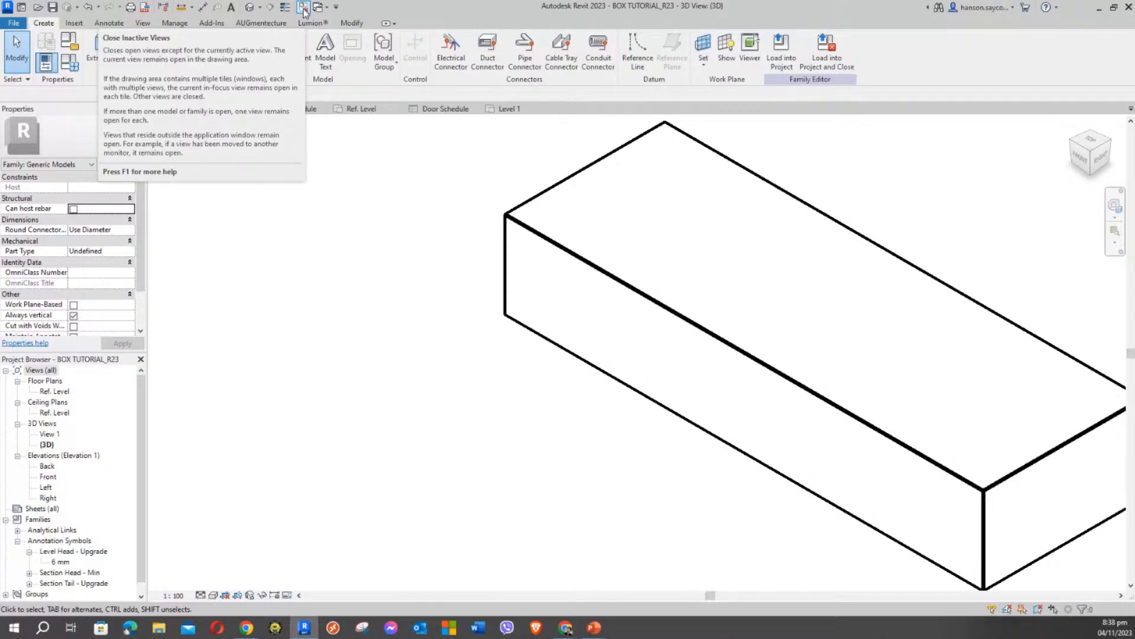
pyautogui.click(303, 10)
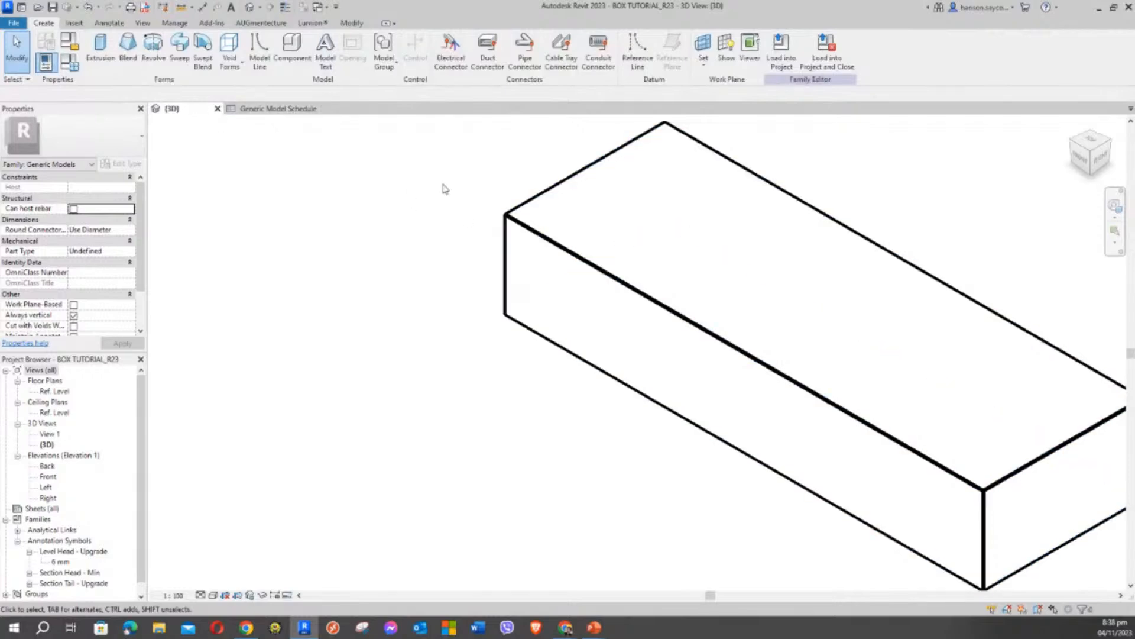
pyautogui.moveTo(437, 178); pyautogui.dragTo(347, 225, button='middle')
pyautogui.scroll(-2, 338, 217)
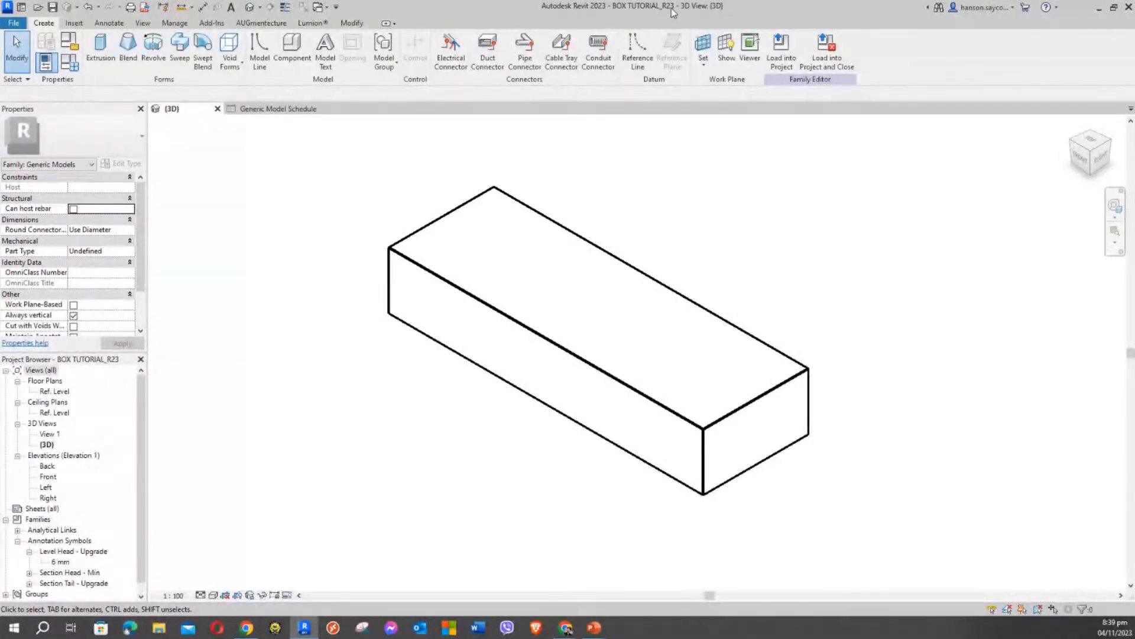
# Reopen the sample project's Level 1 floor plan and show the outdoor dining and kitchen area.
pyautogui.click(316, 109)
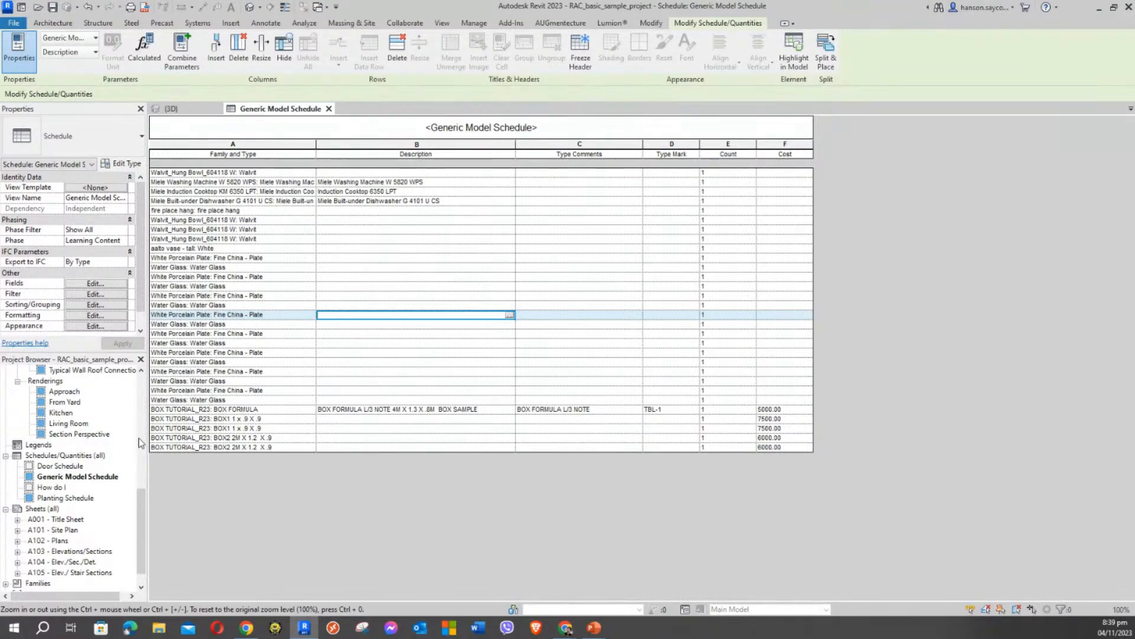
pyautogui.moveTo(140, 498); pyautogui.dragTo(140, 380)
pyautogui.doubleClick(57, 392)
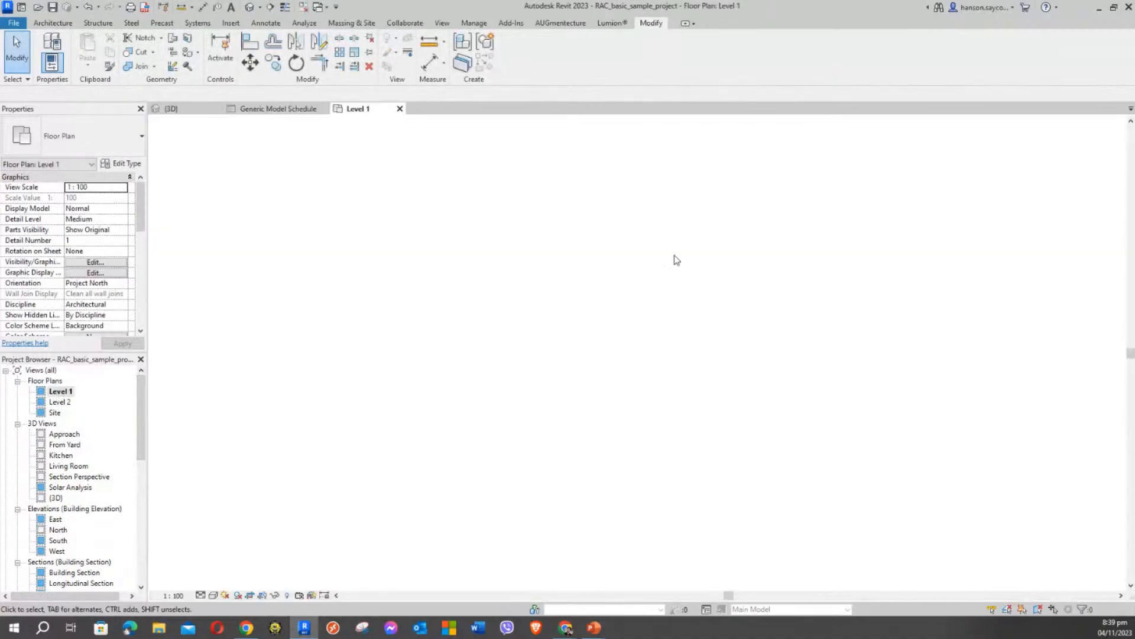
pyautogui.scroll(5, 452, 232)
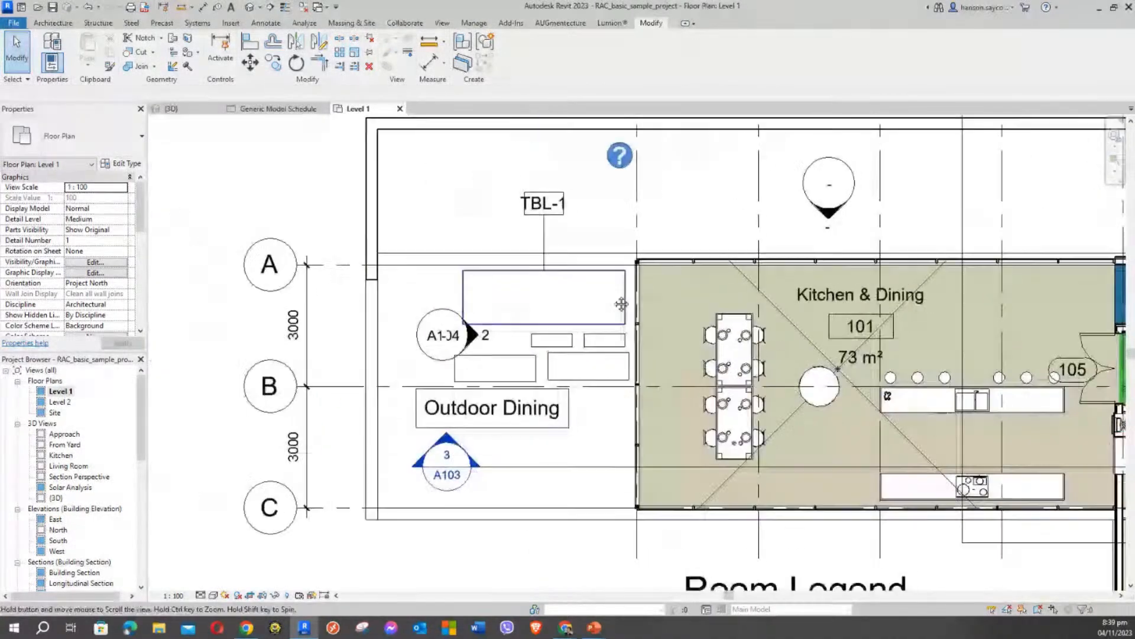
# Return to the BOX TUTORIAL_R23 family and open its Ref. Level floor plan.
pyautogui.click(178, 110)
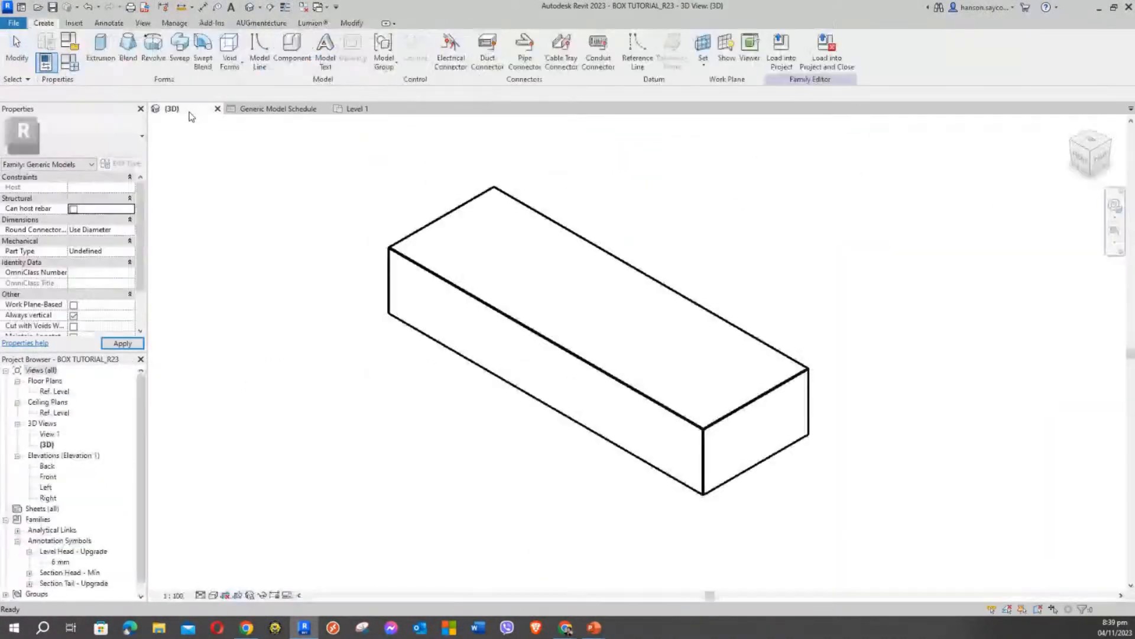
pyautogui.doubleClick(64, 391)
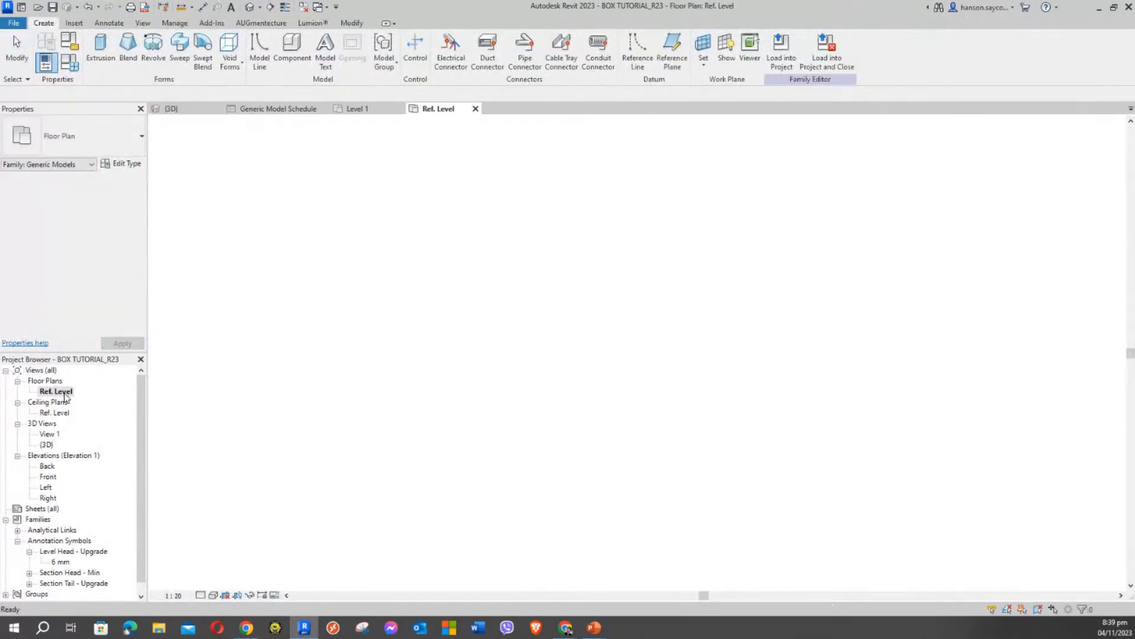
pyautogui.scroll(-3, 473, 349)
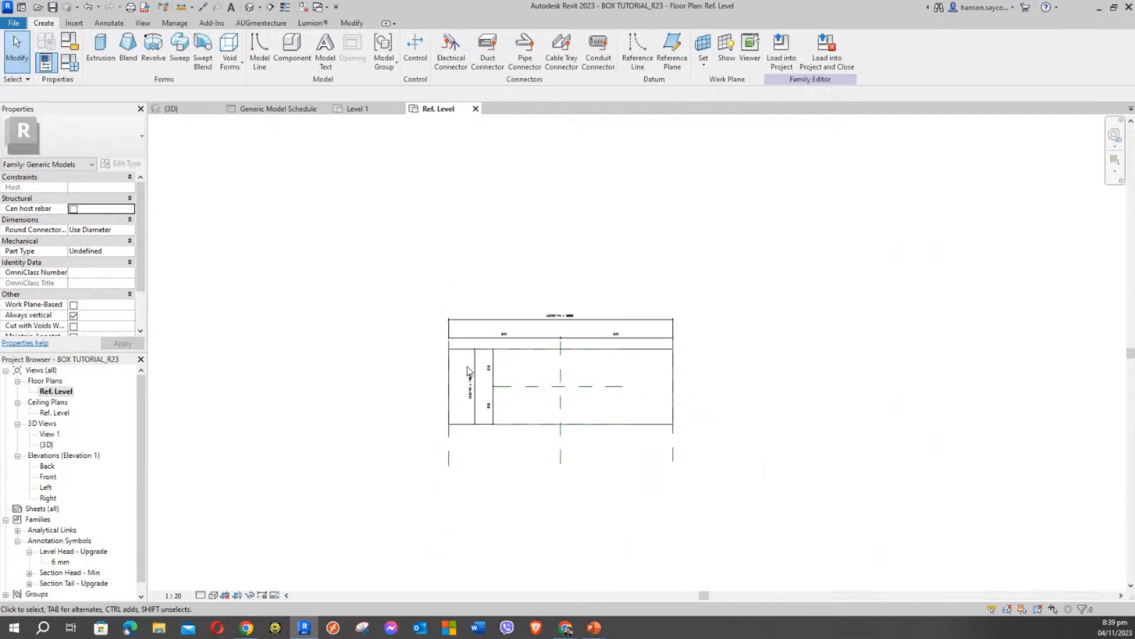
pyautogui.scroll(-2, 466, 367)
pyautogui.moveTo(439, 244); pyautogui.dragTo(516, 241, button='middle')
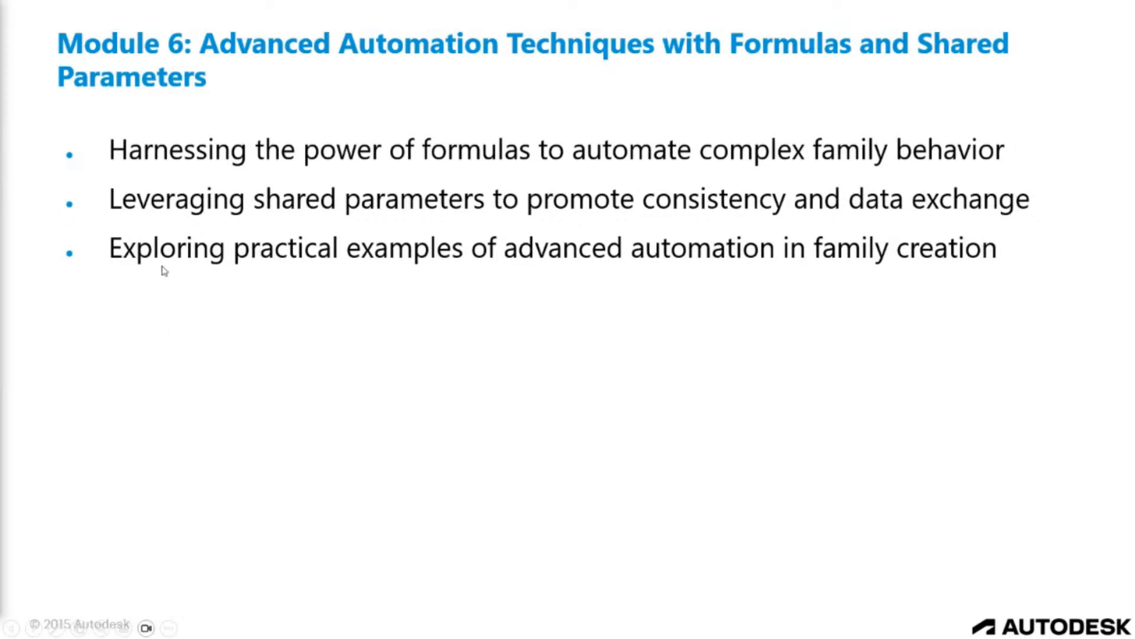
pyautogui.press('Right')
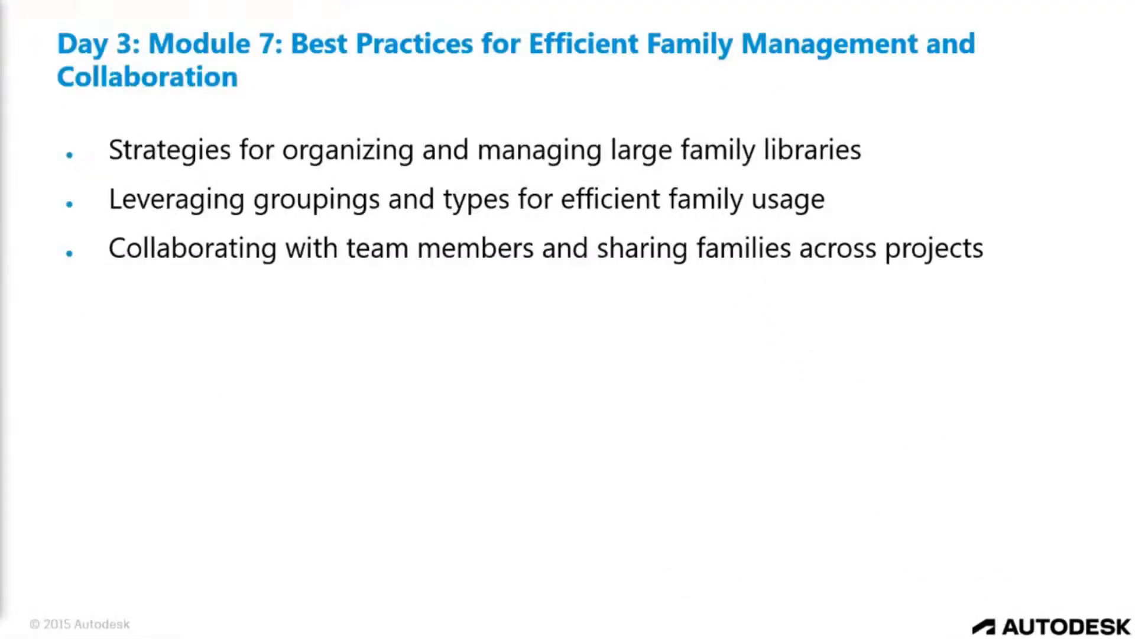
pyautogui.press('Left')
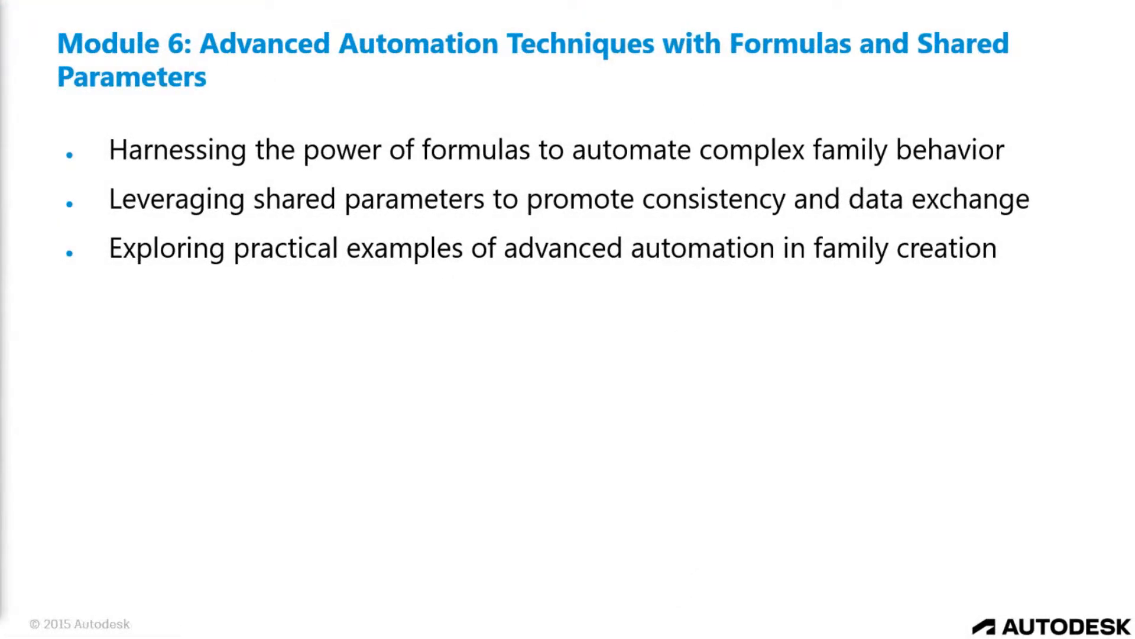
# Return to Revit and move the LENGTH dimension and the horizontal EQ dimension farther above the box outline in the Ref. Level plan.
pyautogui.hotkey('alt', 'Tab')
pyautogui.scroll(5, 454, 322)
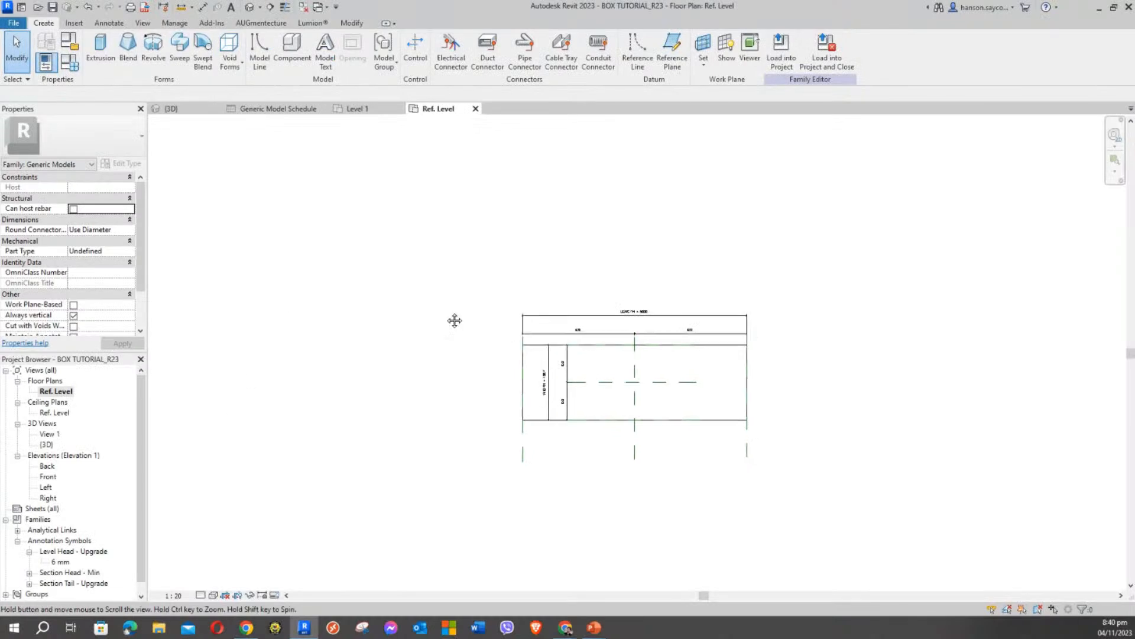
pyautogui.moveTo(606, 459)
pyautogui.mouseDown(button='middle')
pyautogui.moveTo(414, 489)
pyautogui.moveTo(517, 492)
pyautogui.mouseUp(button='middle')
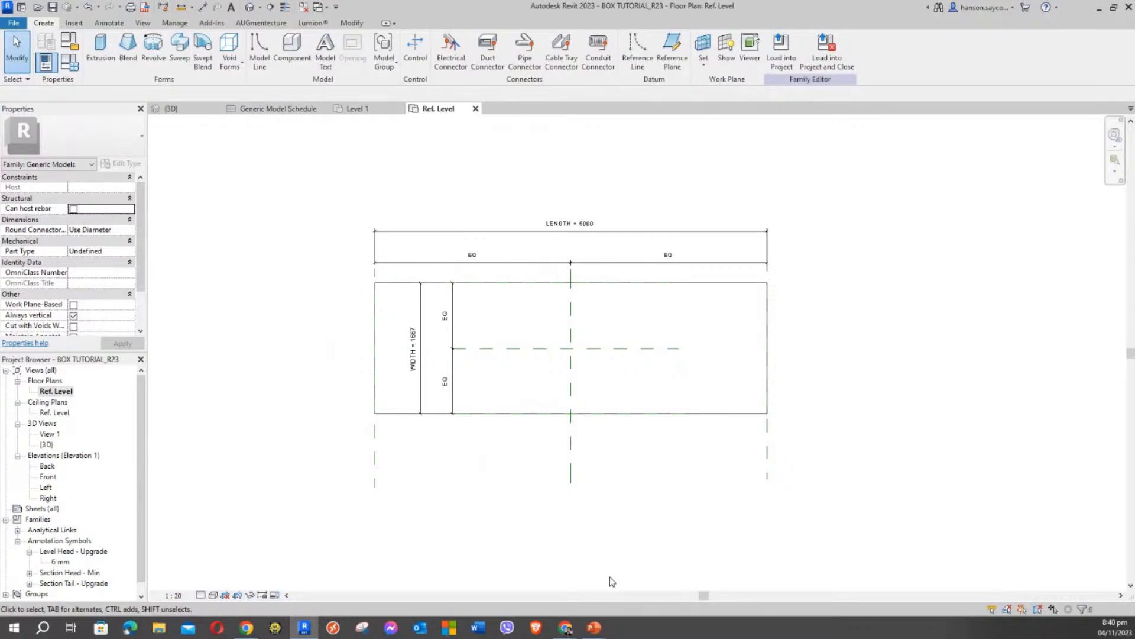
pyautogui.click(655, 229)
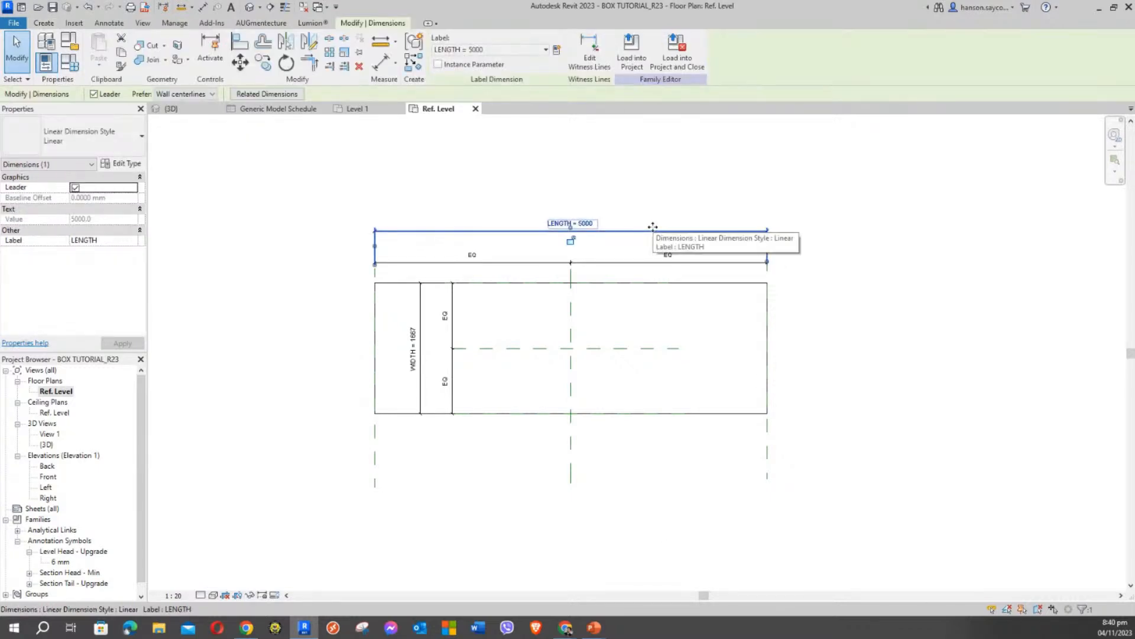
pyautogui.moveTo(651, 229); pyautogui.dragTo(649, 169)
pyautogui.click(611, 264)
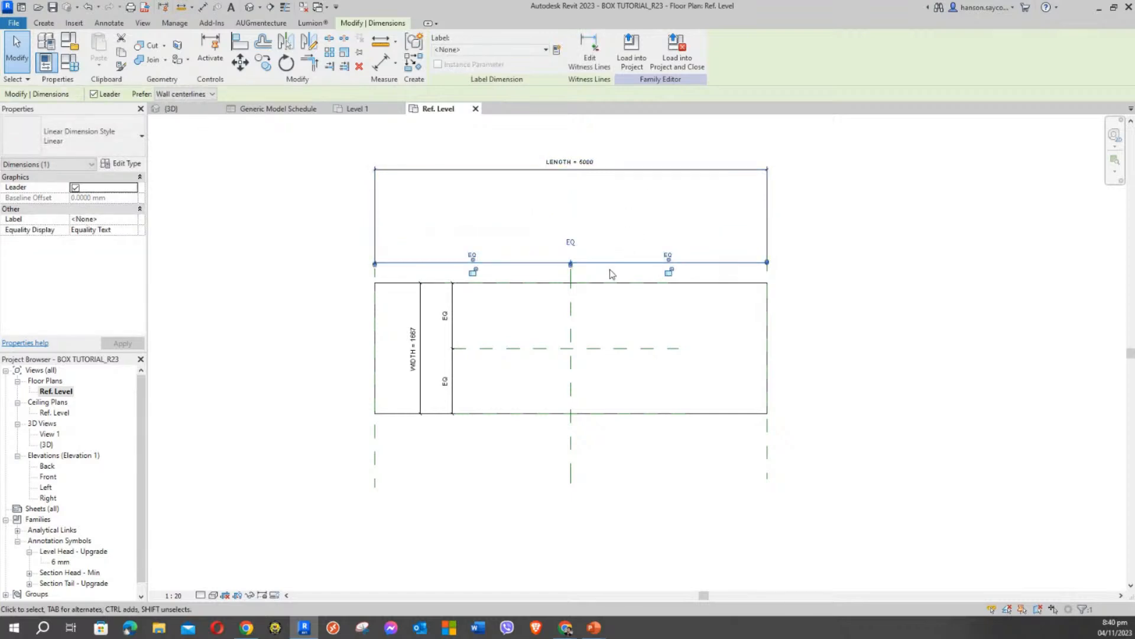
pyautogui.moveTo(606, 263); pyautogui.dragTo(621, 204)
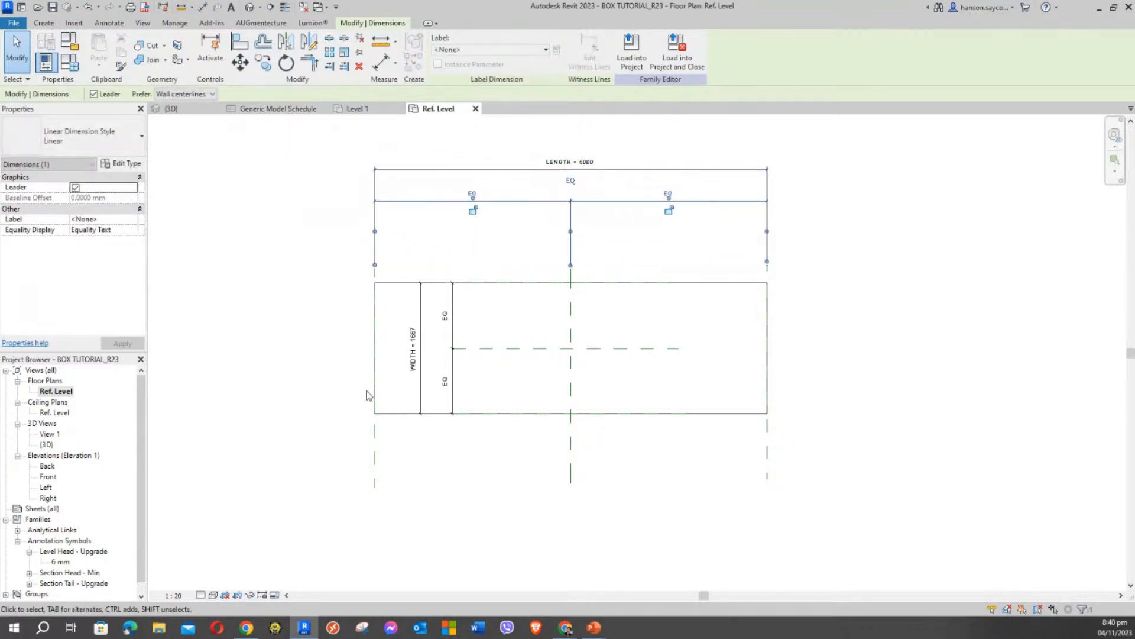
# Move the WIDTH dimension and the vertical EQ dimension outside the box outline, left of the box in the Ref. Level plan.
pyautogui.click(421, 311)
pyautogui.moveTo(421, 310); pyautogui.dragTo(232, 293)
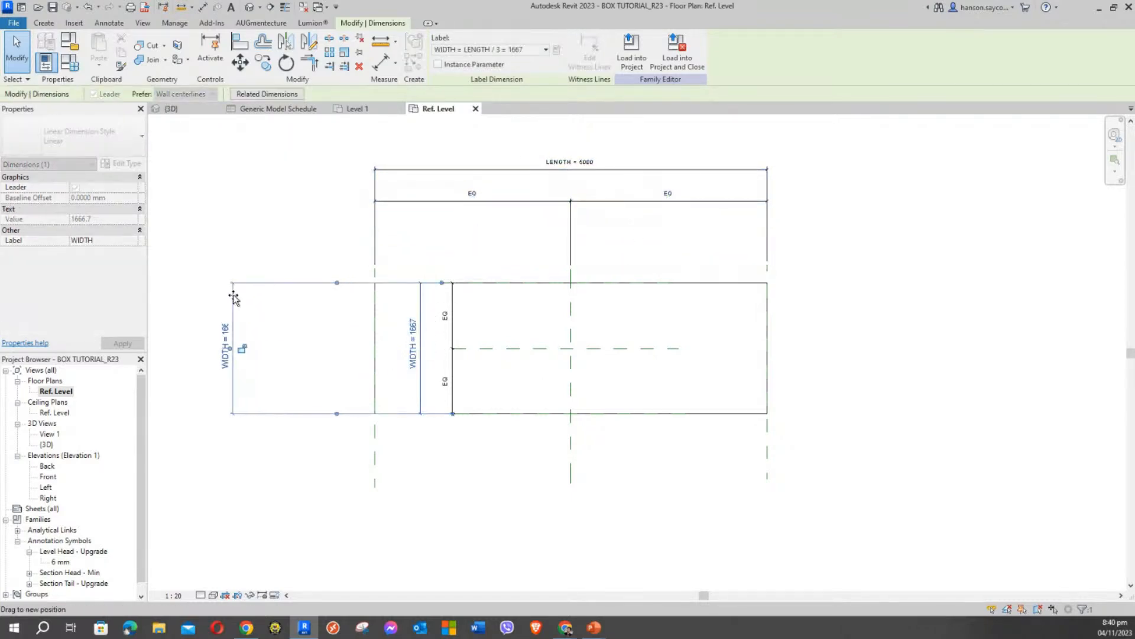
pyautogui.click(451, 300)
pyautogui.moveTo(452, 299); pyautogui.dragTo(253, 304)
pyautogui.click(306, 222)
pyautogui.scroll(-2, 384, 243)
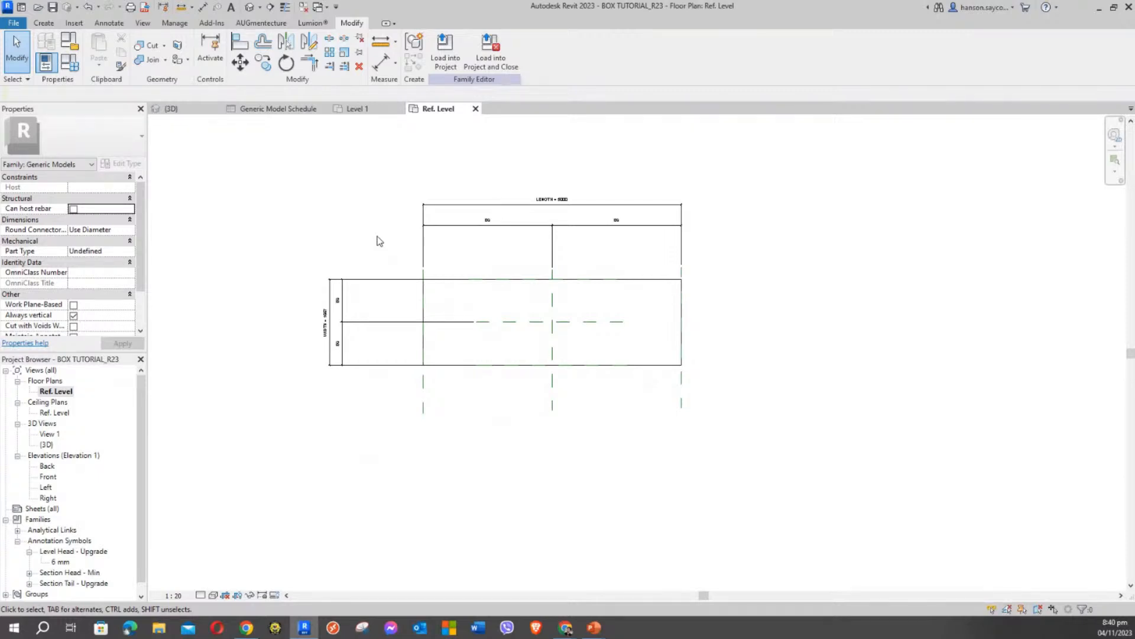
pyautogui.scroll(3, 390, 248)
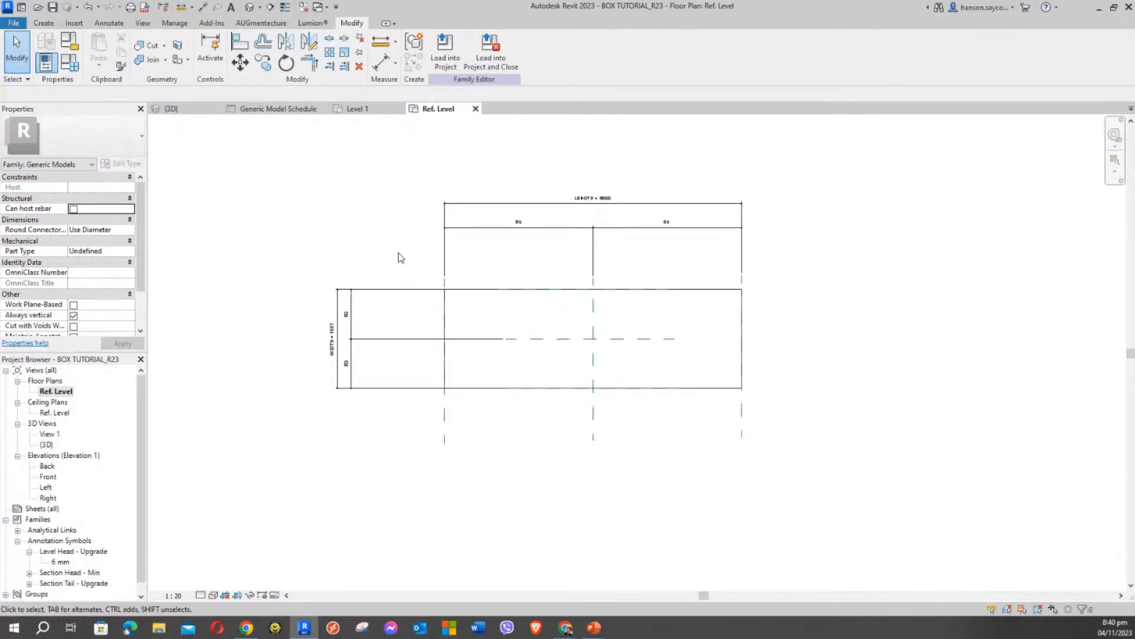
pyautogui.scroll(2, 398, 258)
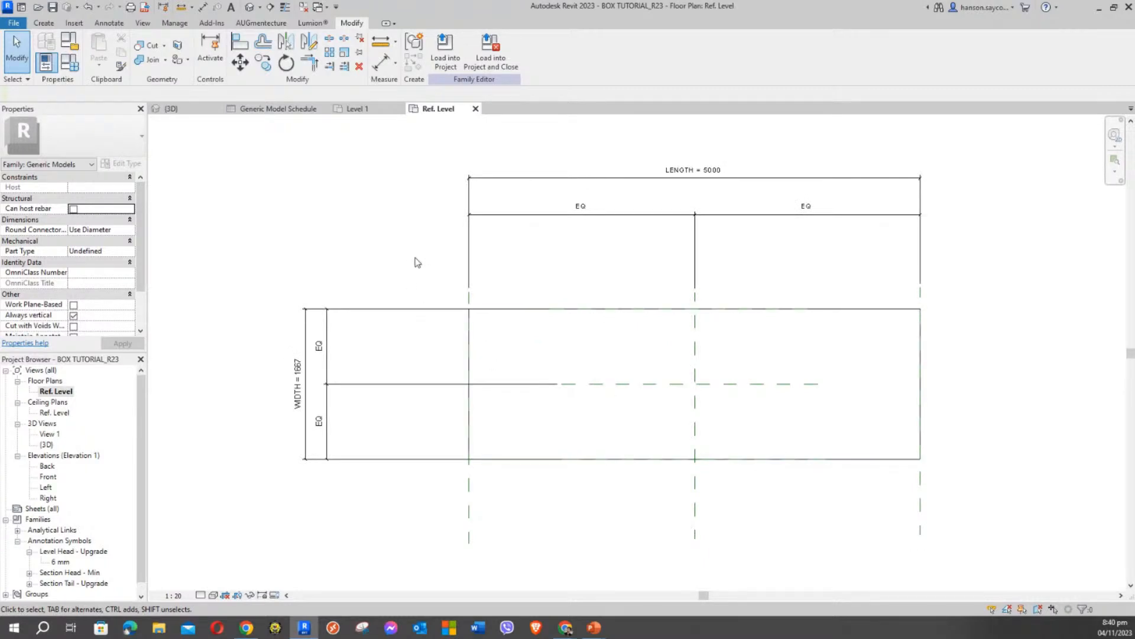
pyautogui.scroll(-1, 416, 259)
pyautogui.moveTo(420, 268); pyautogui.dragTo(385, 281, button='middle')
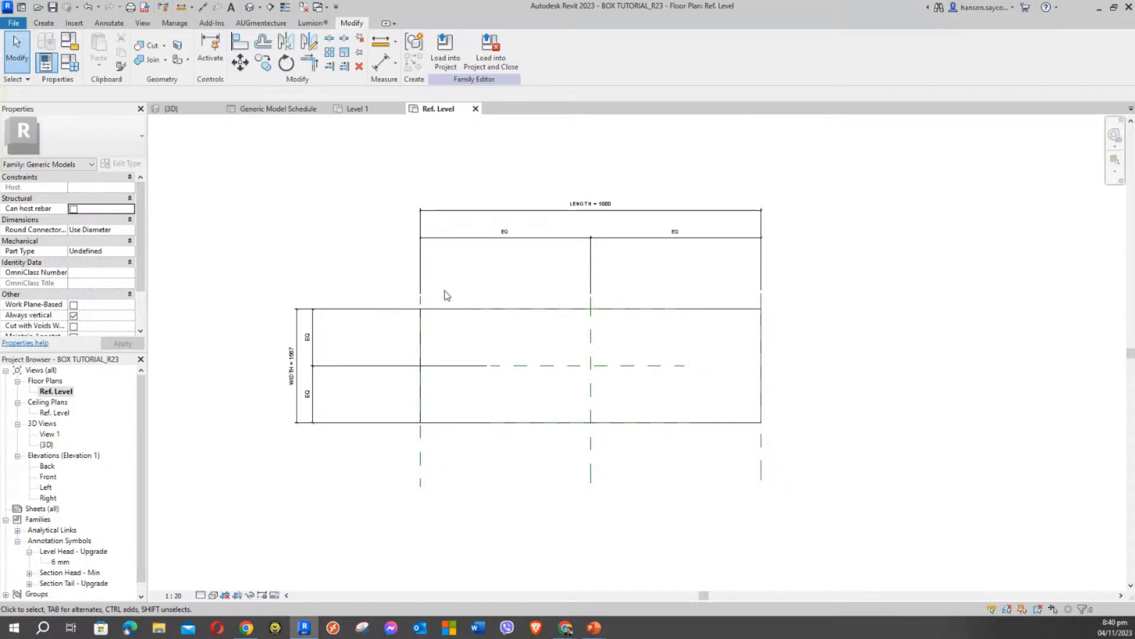
pyautogui.scroll(1, 425, 269)
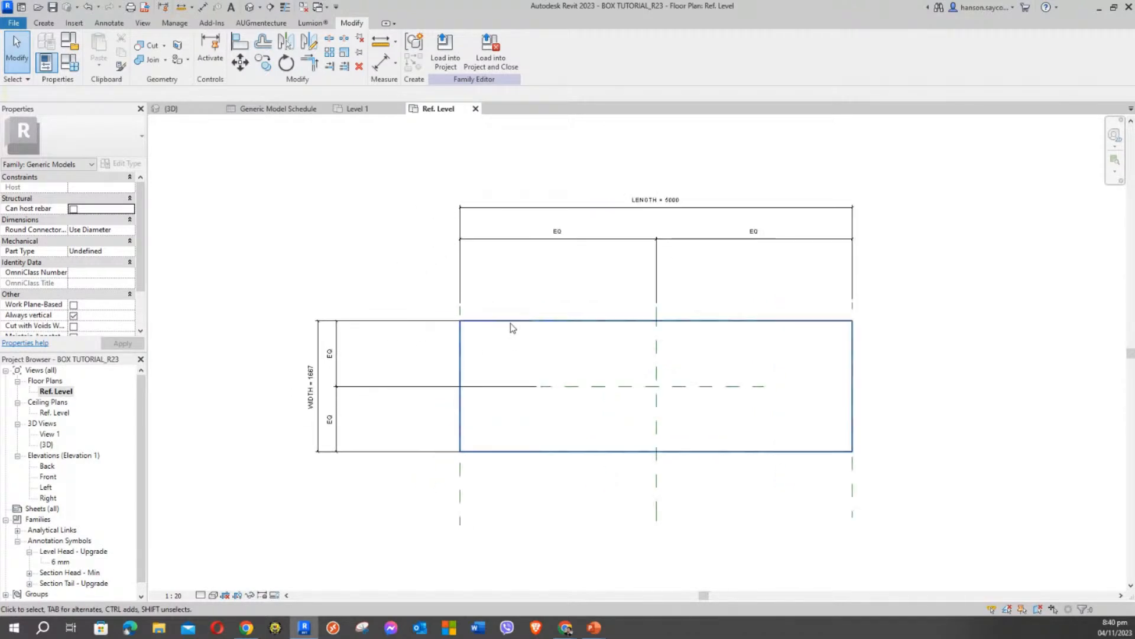
pyautogui.click(510, 322)
pyautogui.click(371, 232)
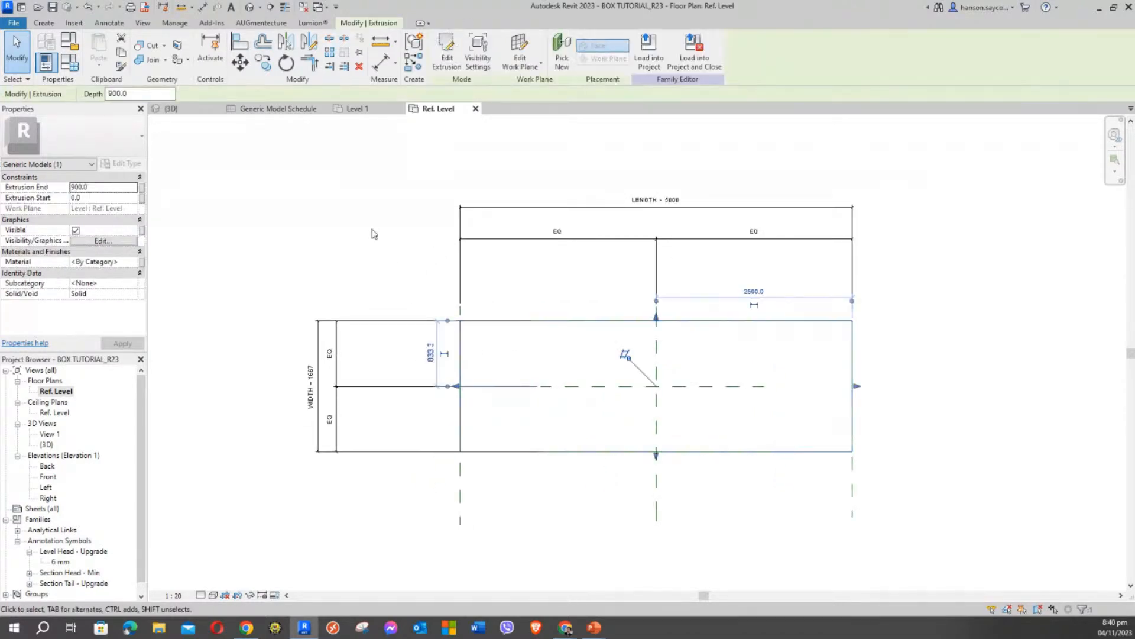
pyautogui.moveTo(367, 229)
pyautogui.mouseDown(button='middle')
pyautogui.moveTo(393, 260)
pyautogui.moveTo(387, 230)
pyautogui.mouseUp(button='middle')
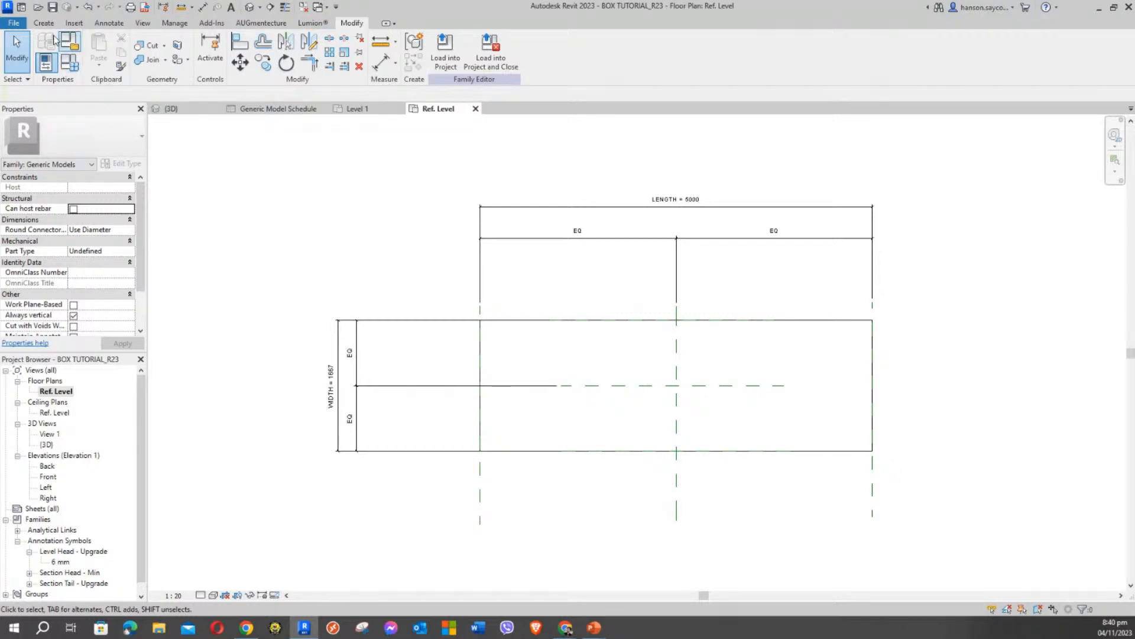
# Start saving the family as a new file named TABLE TUTORIAL_R23 in the REVIT FAMILY TUTORIAL folder.
pyautogui.click(18, 23)
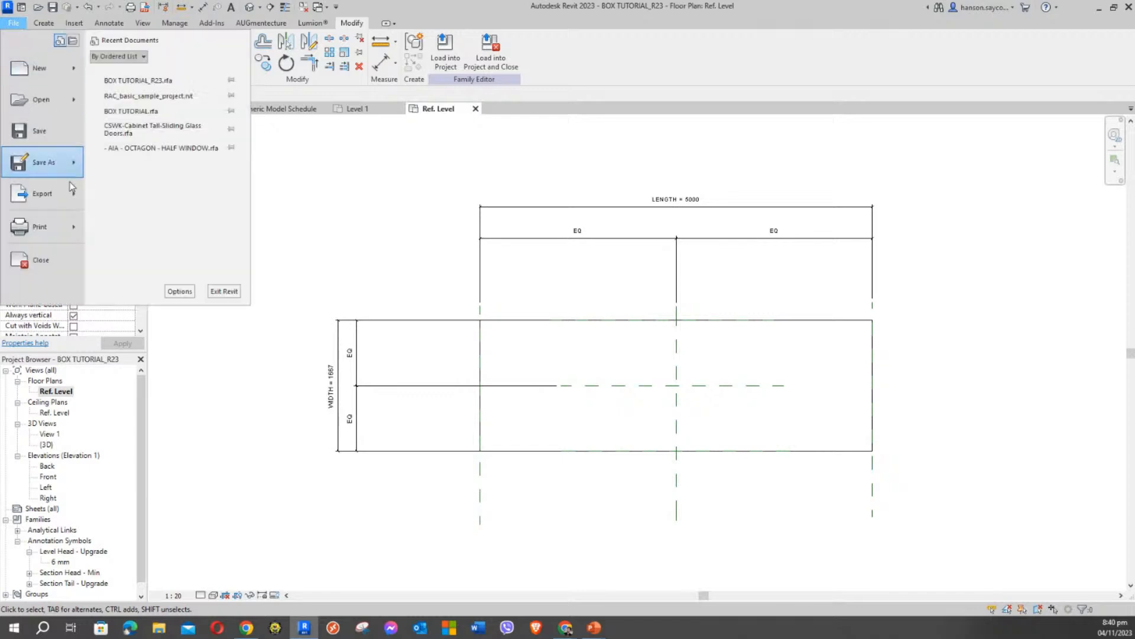
pyautogui.moveTo(52, 165)
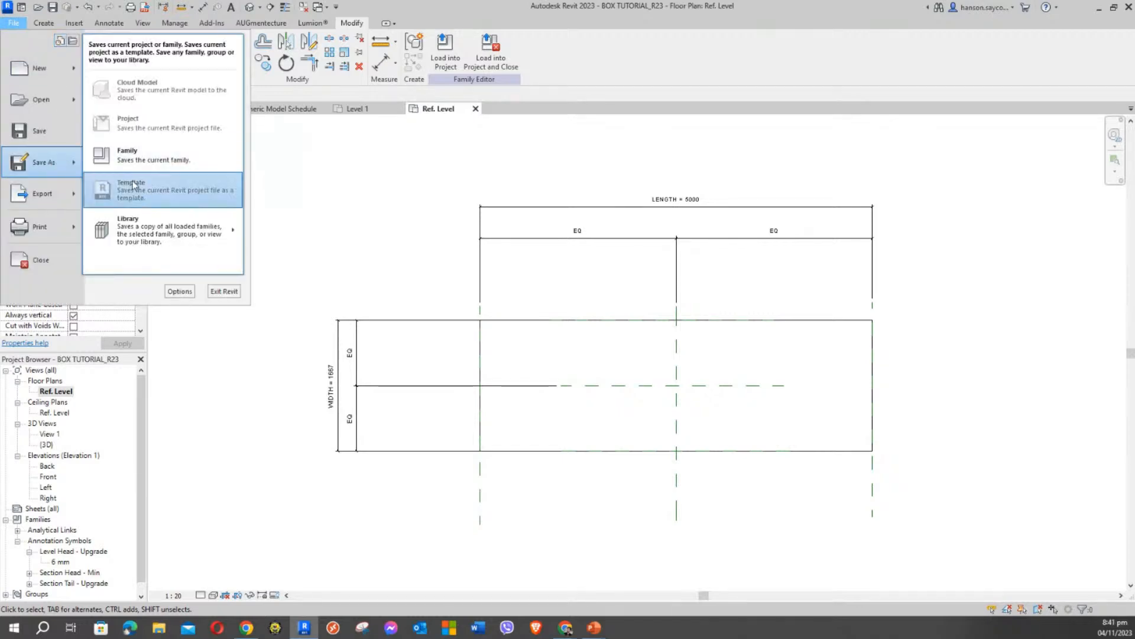
pyautogui.click(157, 169)
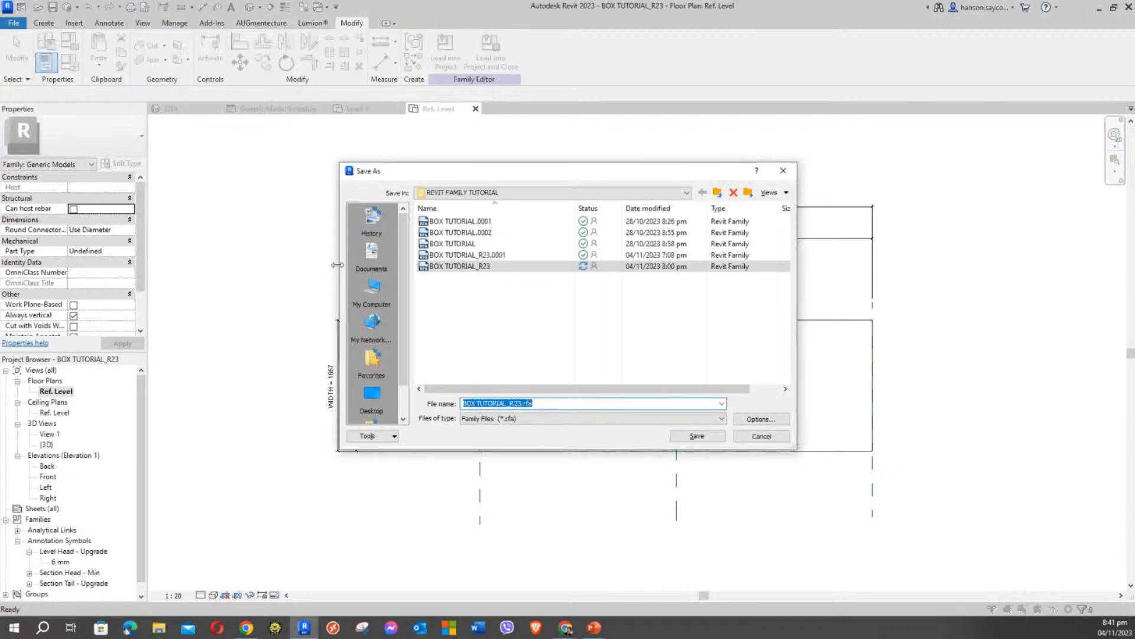
pyautogui.moveTo(553, 404); pyautogui.dragTo(430, 401)
pyautogui.write('TABLE')
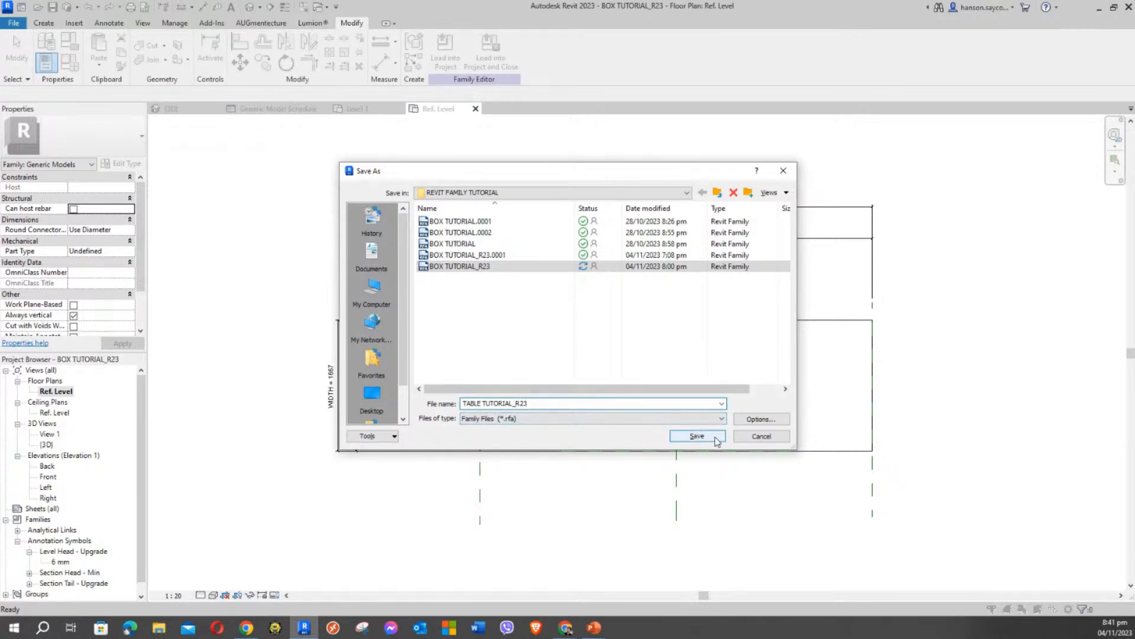
# Accept the file save options with a maximum of 3 backups and save the new family file.
pyautogui.click(769, 420)
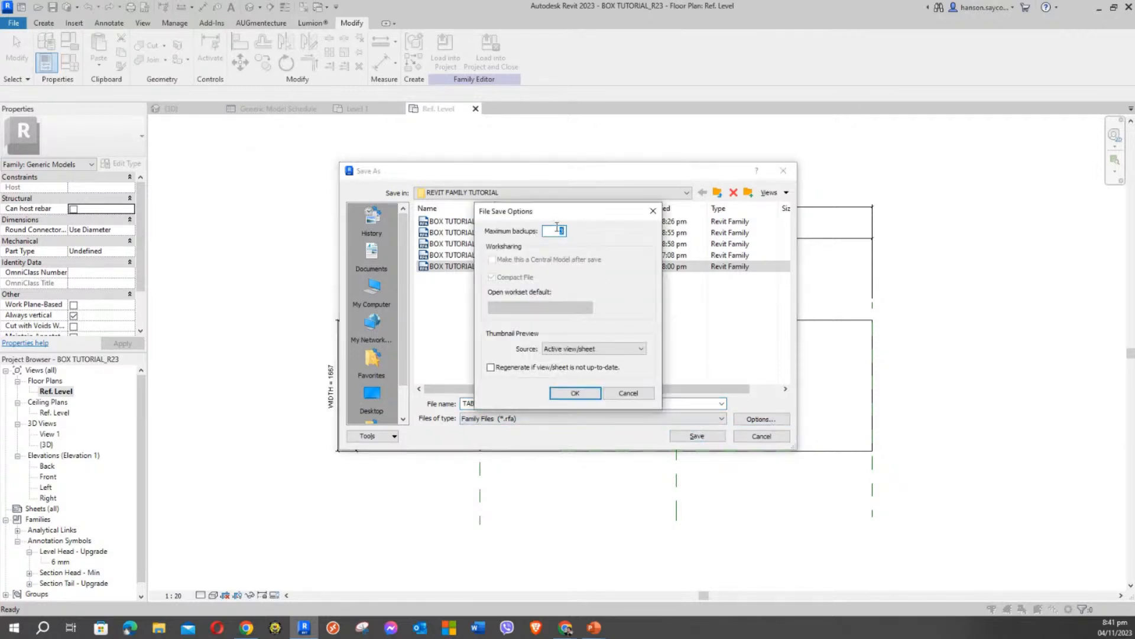
pyautogui.moveTo(577, 216); pyautogui.dragTo(848, 197)
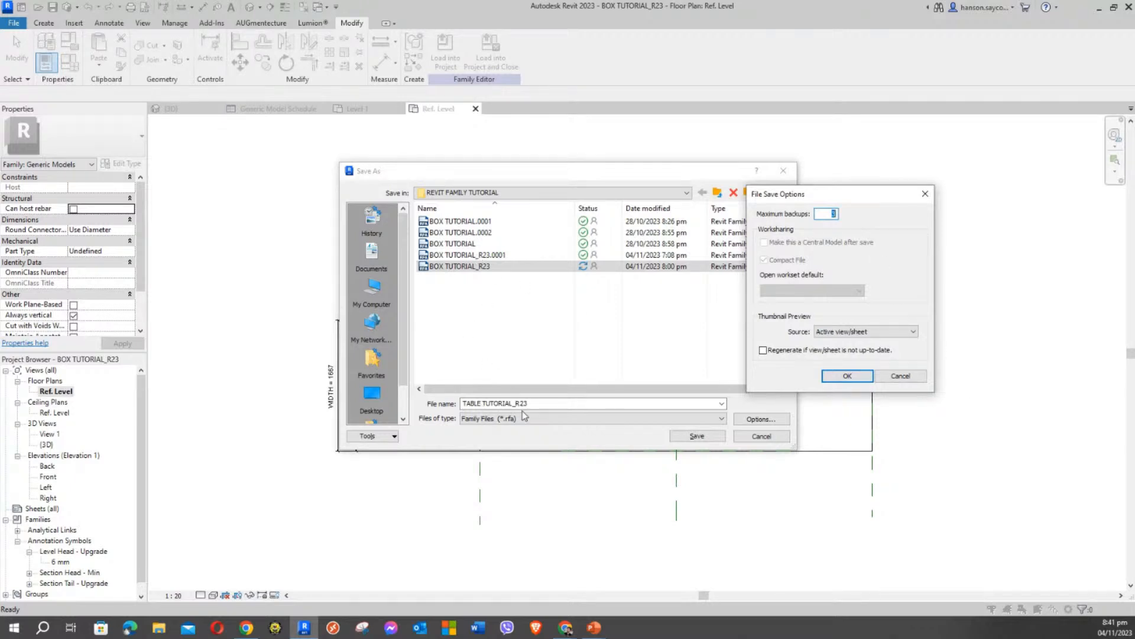
pyautogui.moveTo(859, 204); pyautogui.dragTo(809, 146)
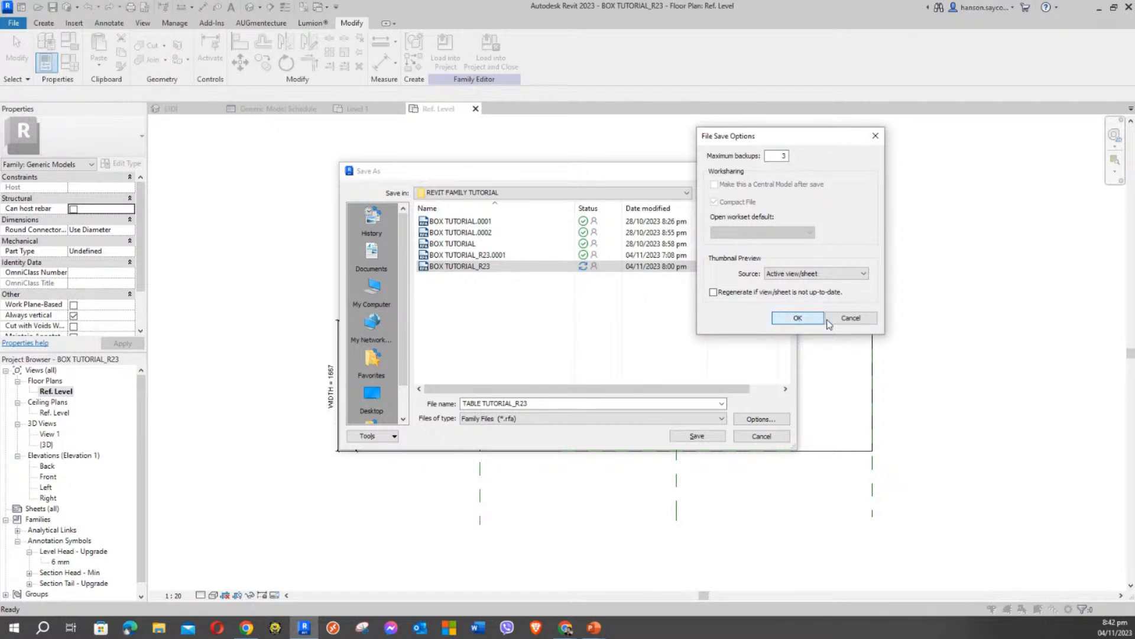
pyautogui.click(793, 318)
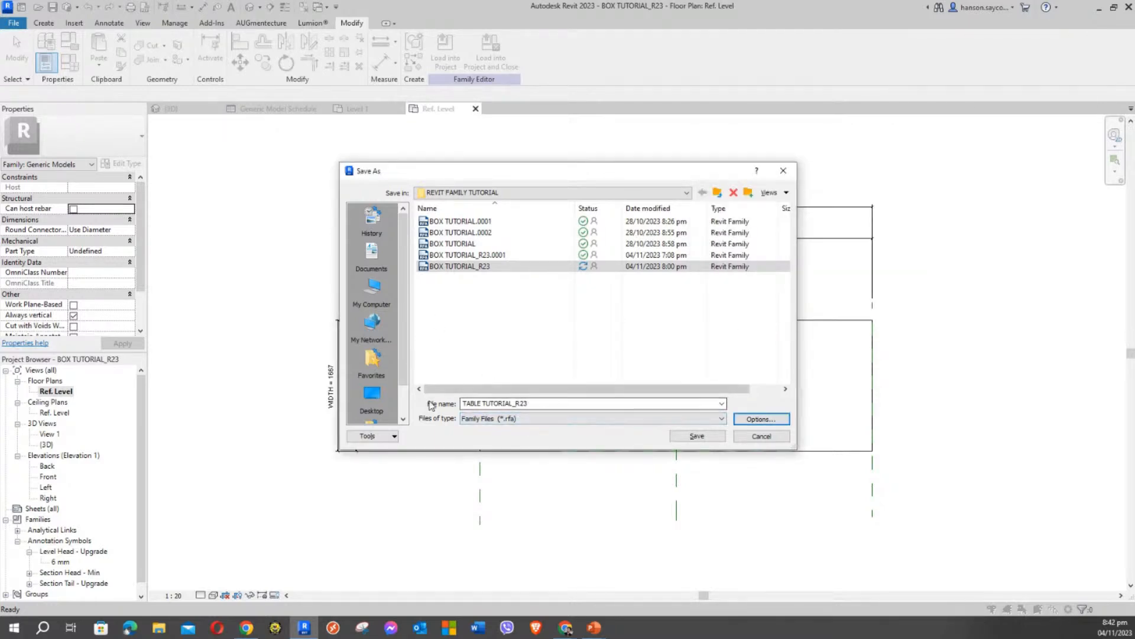
pyautogui.click(699, 437)
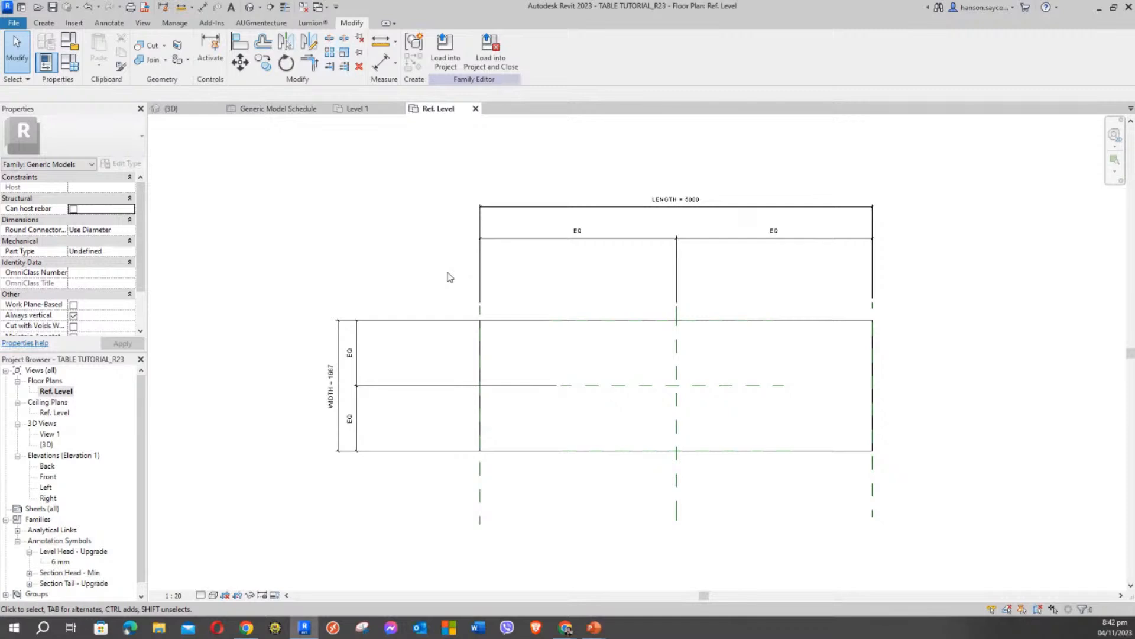
# Move the LENGTH dimension and the horizontal EQ dimension farther above the box outline.
pyautogui.moveTo(449, 274)
pyautogui.mouseDown(button='middle')
pyautogui.moveTo(406, 246)
pyautogui.moveTo(369, 264)
pyautogui.moveTo(396, 277)
pyautogui.mouseUp(button='middle')
pyautogui.scroll(-2, 396, 236)
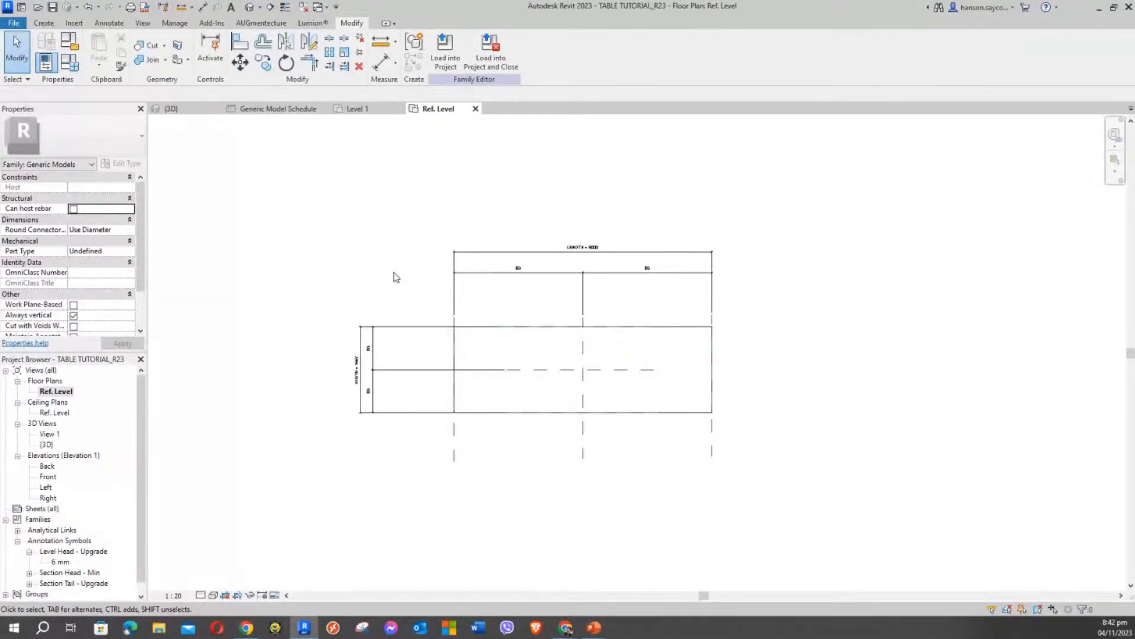
pyautogui.moveTo(395, 271)
pyautogui.mouseDown(button='middle')
pyautogui.moveTo(332, 157)
pyautogui.moveTo(360, 239)
pyautogui.mouseUp(button='middle')
pyautogui.scroll(3, 352, 231)
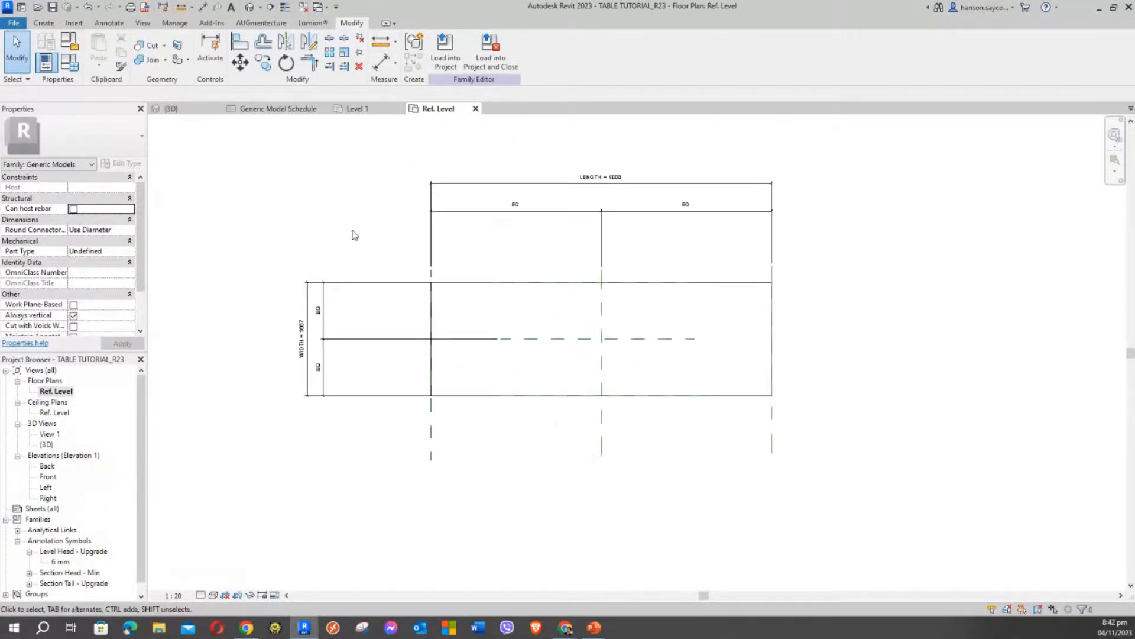
pyautogui.scroll(-2, 355, 237)
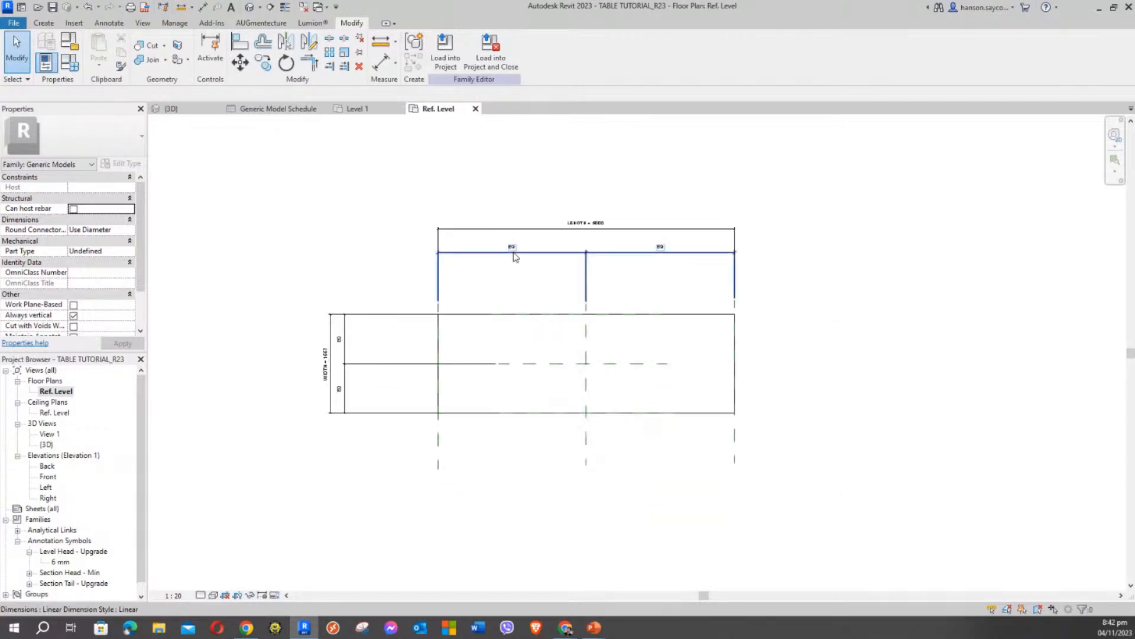
pyautogui.click(560, 259)
pyautogui.click(542, 228)
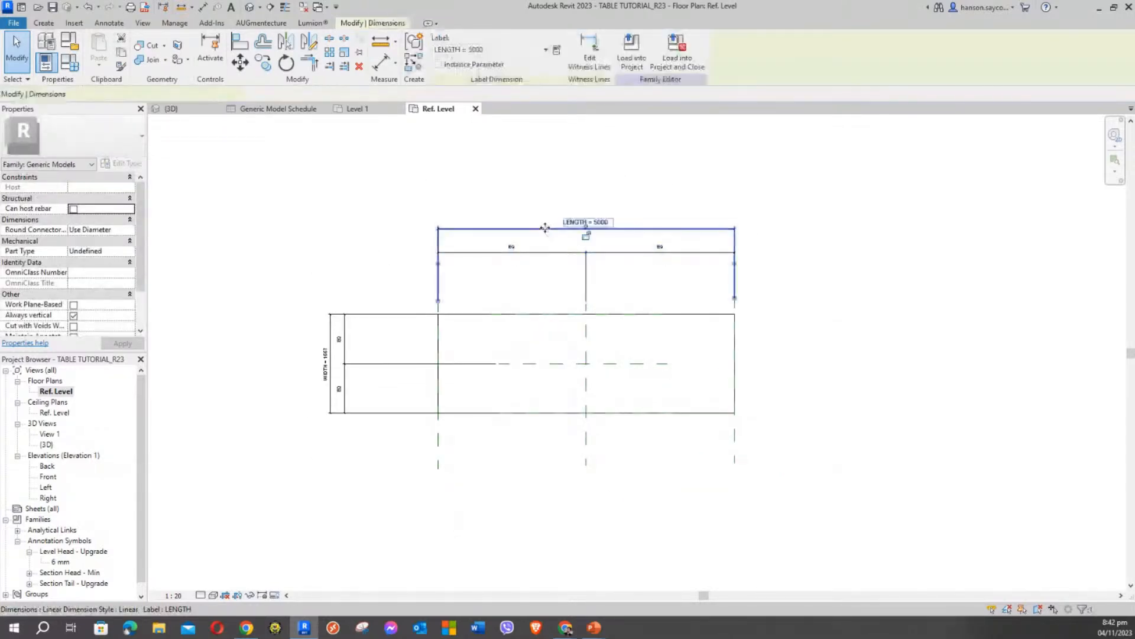
pyautogui.moveTo(542, 226); pyautogui.dragTo(535, 194)
pyautogui.click(585, 253)
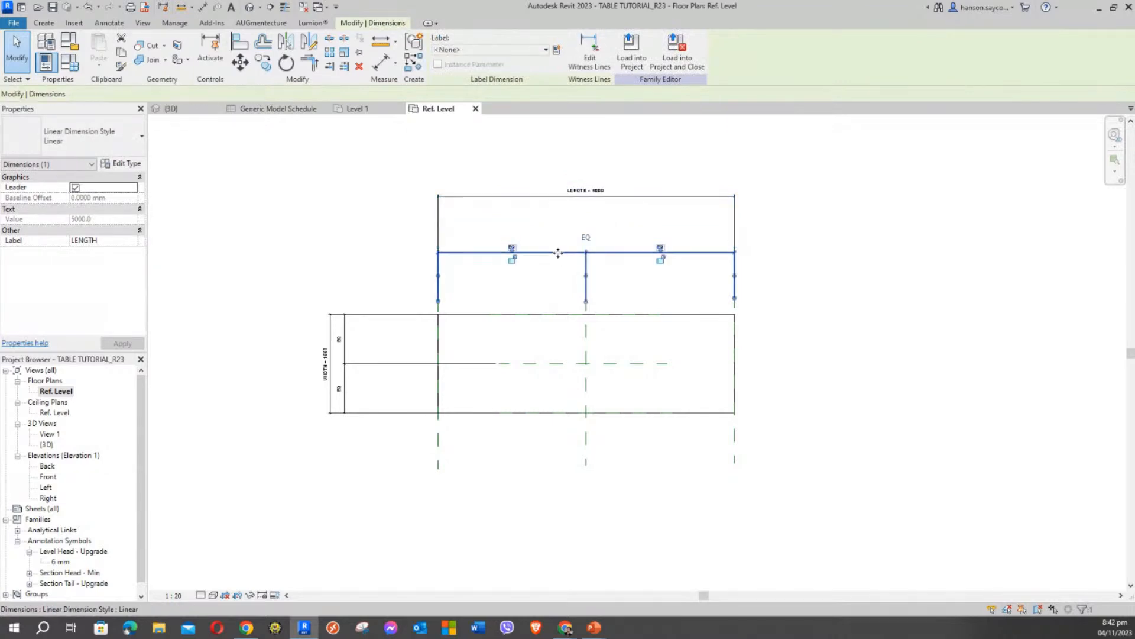
pyautogui.click(406, 243)
# Shorten the middle witness line of the vertical EQ dimension so it ends before the box outline.
pyautogui.scroll(2, 382, 314)
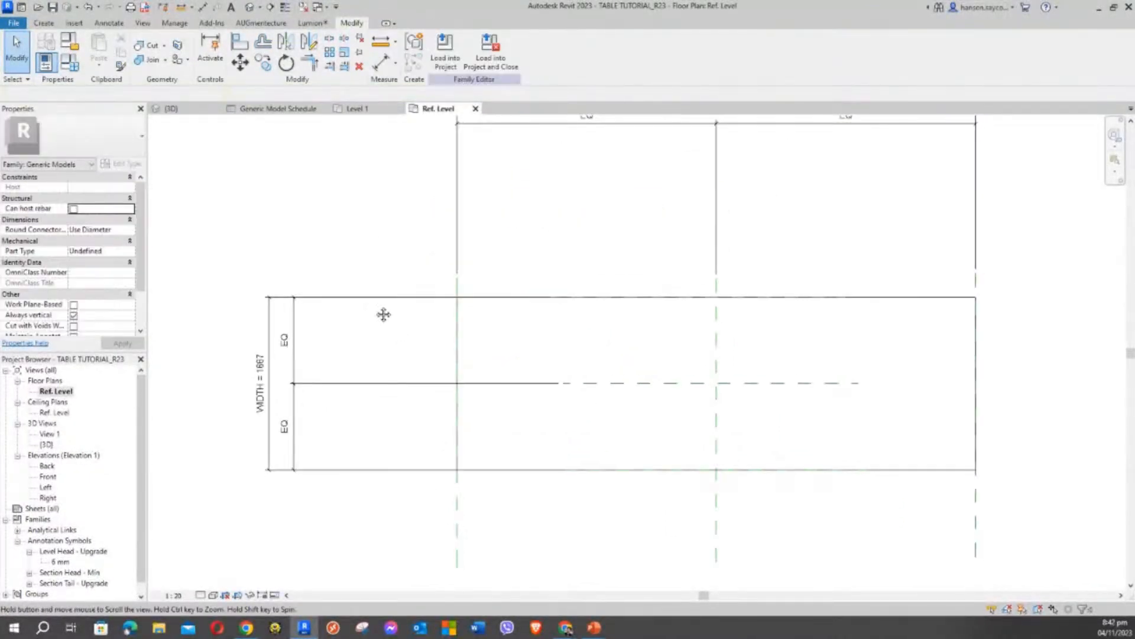
pyautogui.scroll(-2, 381, 243)
pyautogui.moveTo(380, 244); pyautogui.dragTo(444, 272, button='middle')
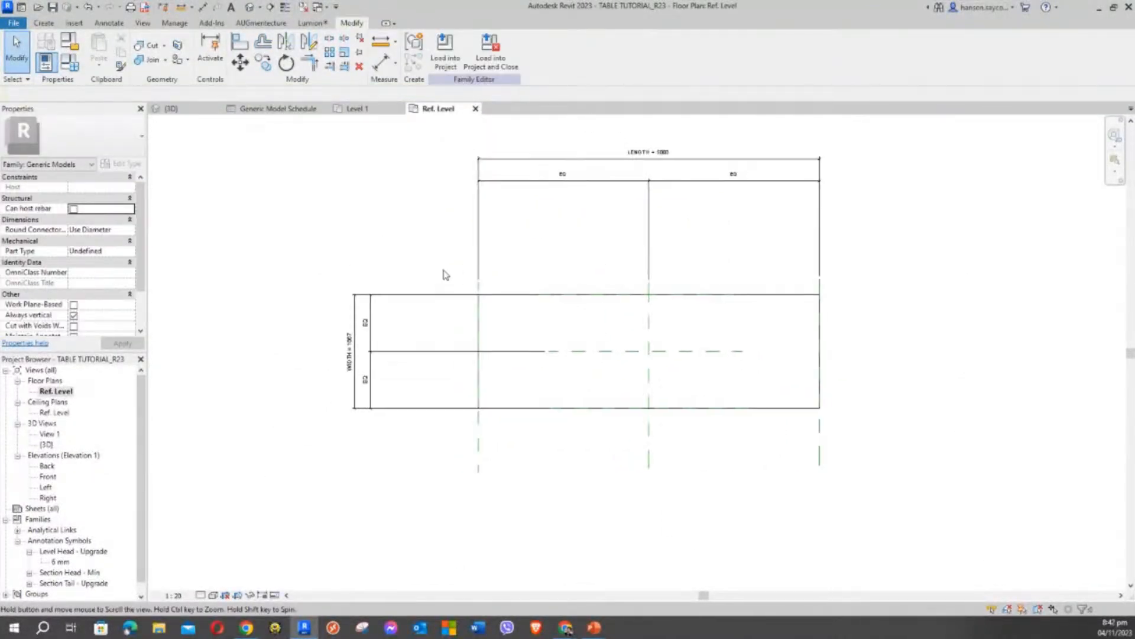
pyautogui.scroll(-1, 720, 352)
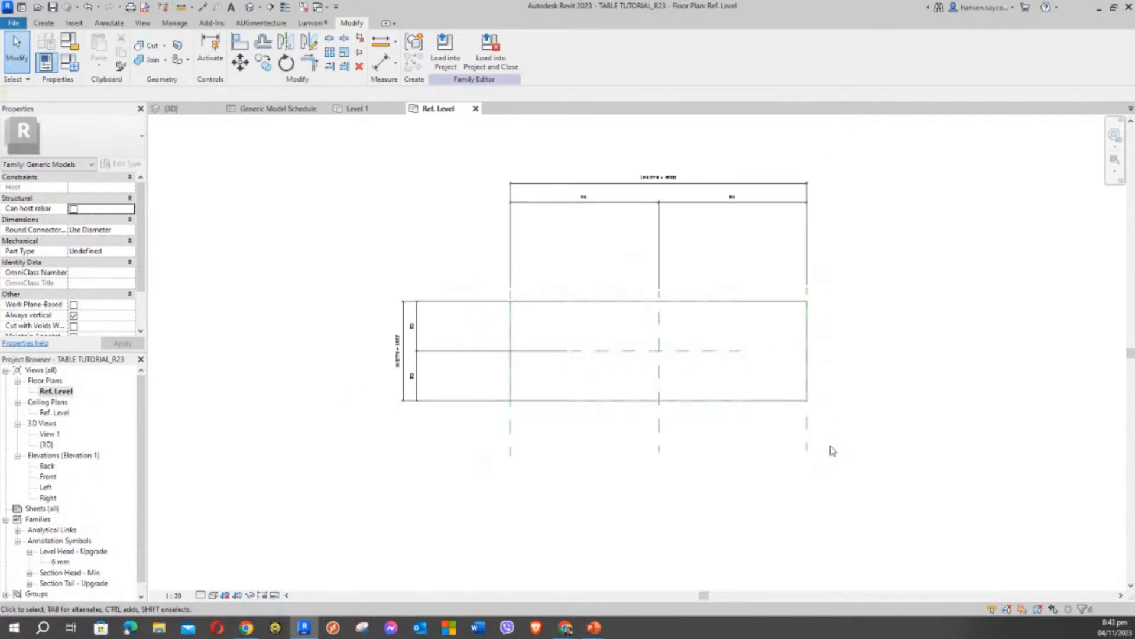
pyautogui.moveTo(857, 436); pyautogui.dragTo(437, 439)
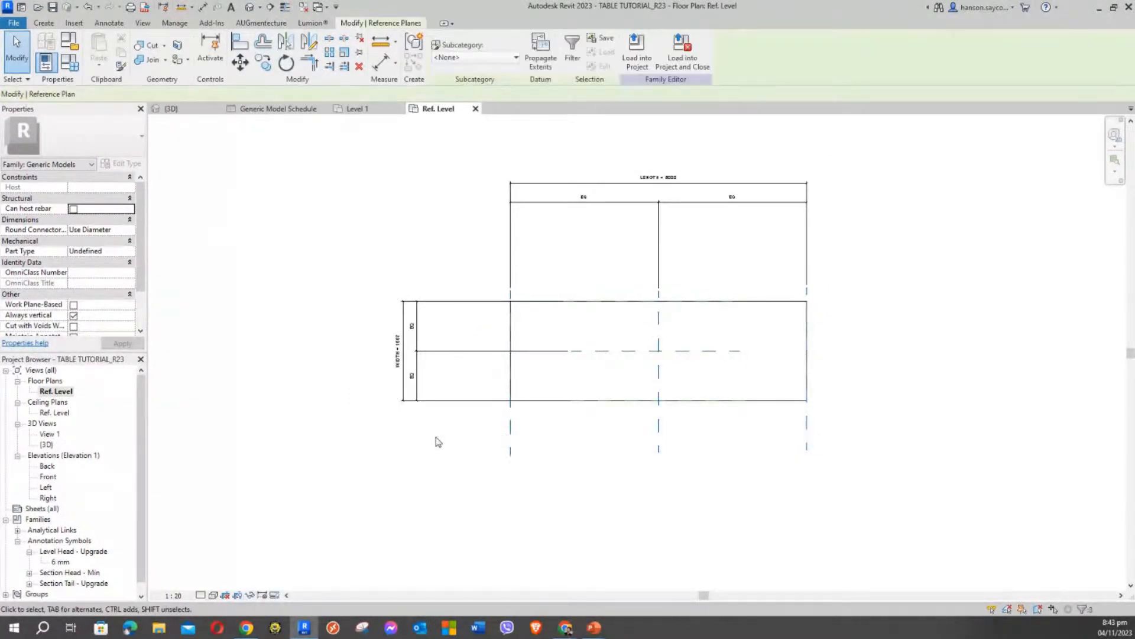
pyautogui.click(441, 405)
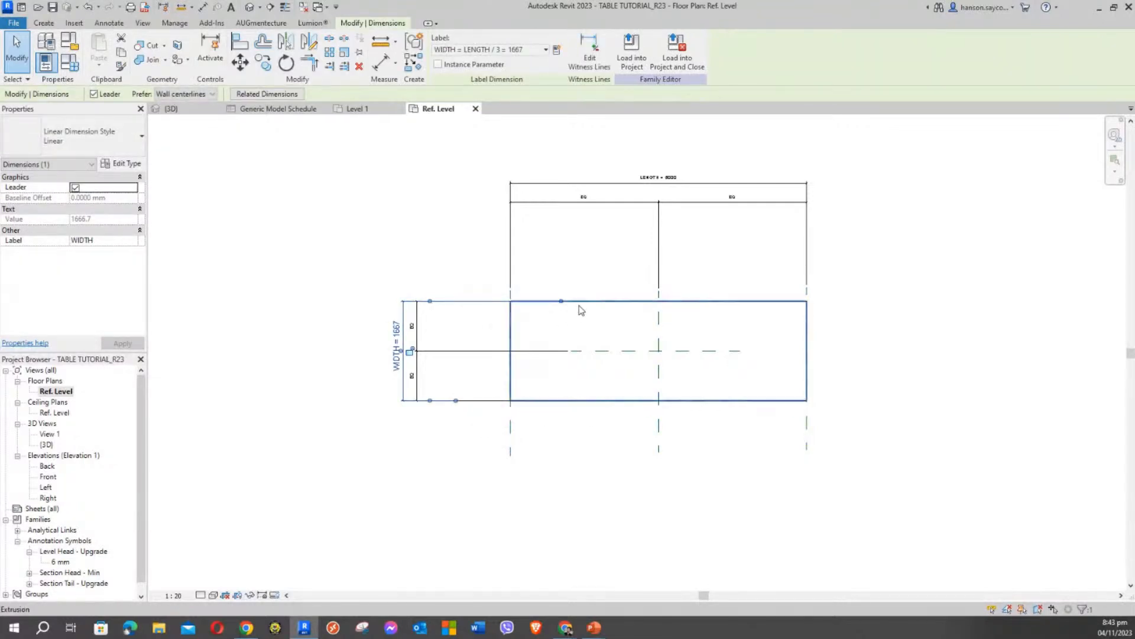
pyautogui.click(540, 347)
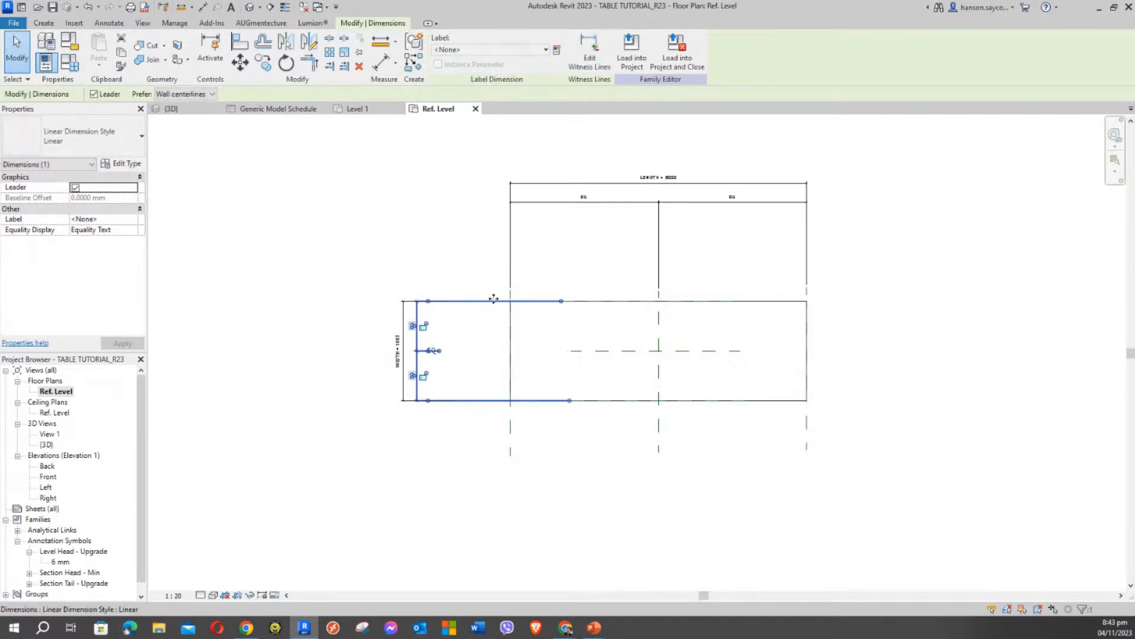
# Select the box extrusion and its upper reference plane to examine them, and clear the selection.
pyautogui.click(519, 301)
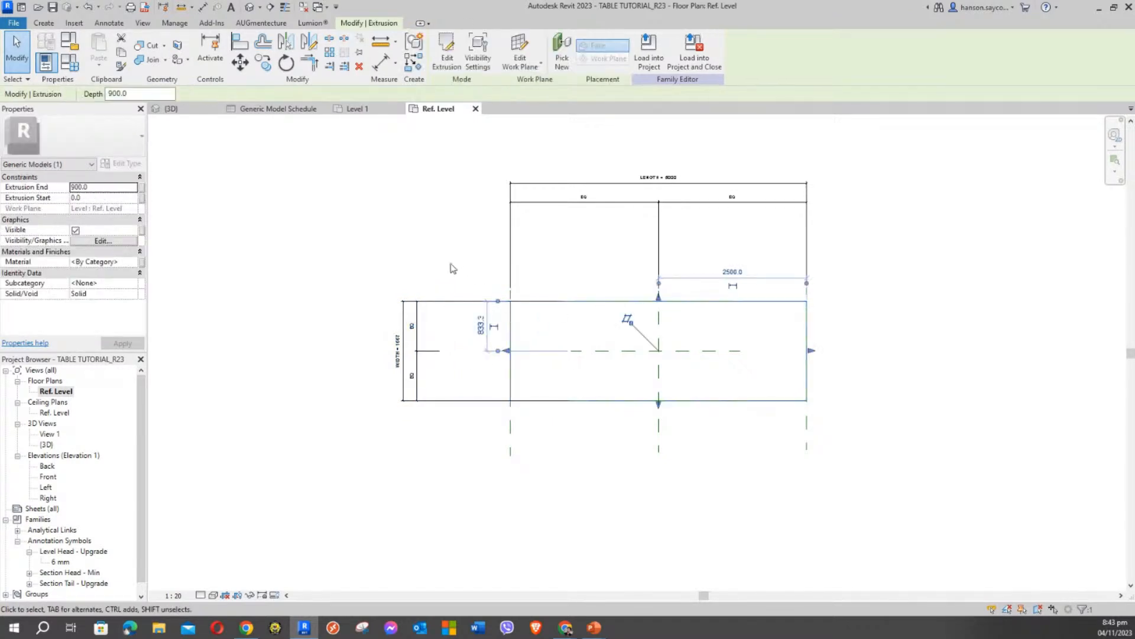
pyautogui.moveTo(418, 259); pyautogui.dragTo(874, 305)
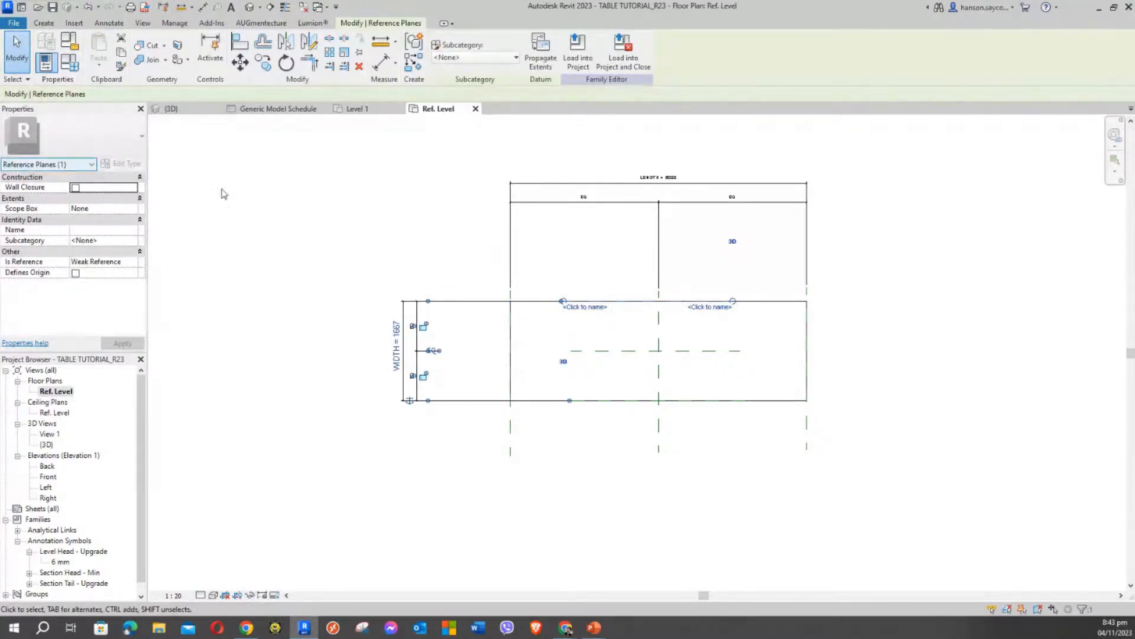
pyautogui.click(367, 223)
pyautogui.moveTo(456, 263); pyautogui.dragTo(410, 273, button='middle')
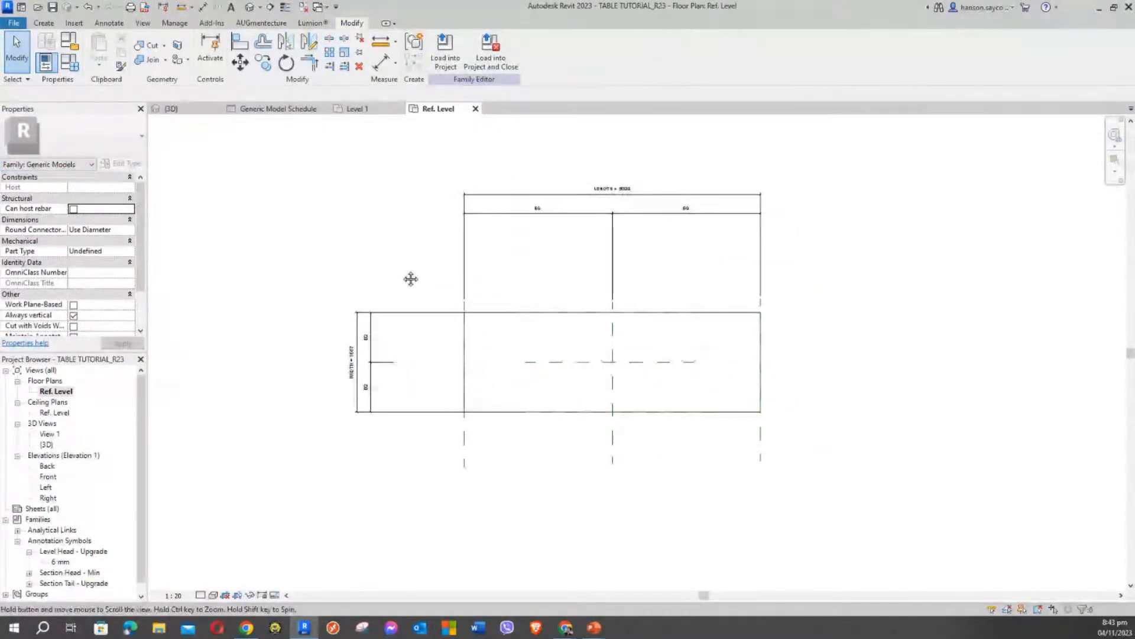
pyautogui.click(527, 314)
pyautogui.click(385, 229)
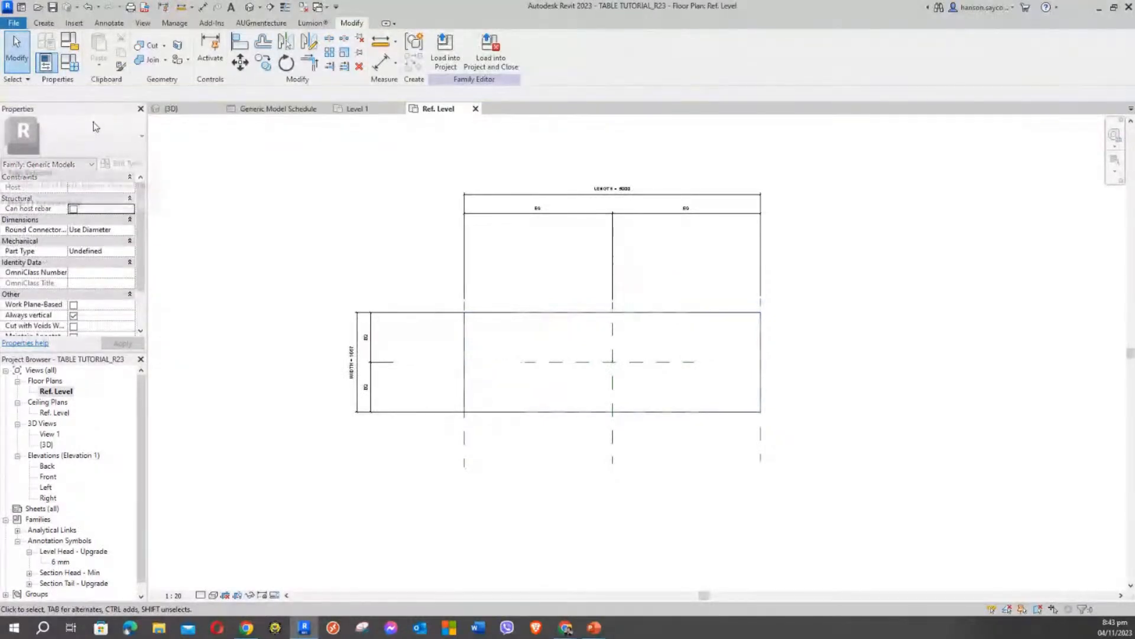
# Apply the family type BOX1 1 x .9 X .9 to the box and close the family types settings.
pyautogui.click(70, 63)
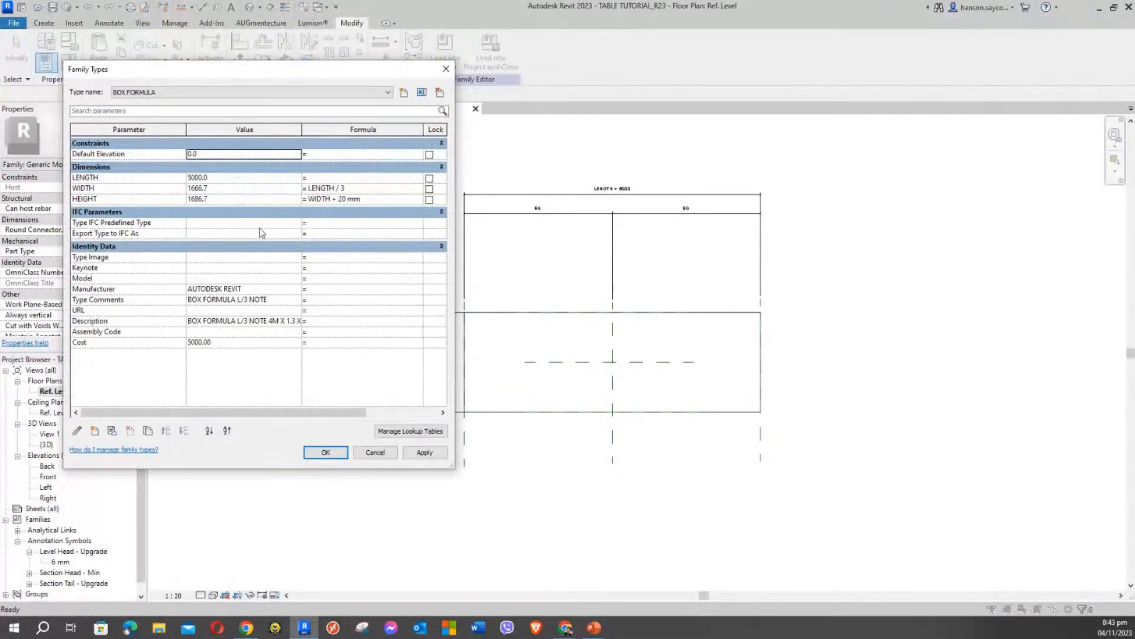
pyautogui.click(216, 92)
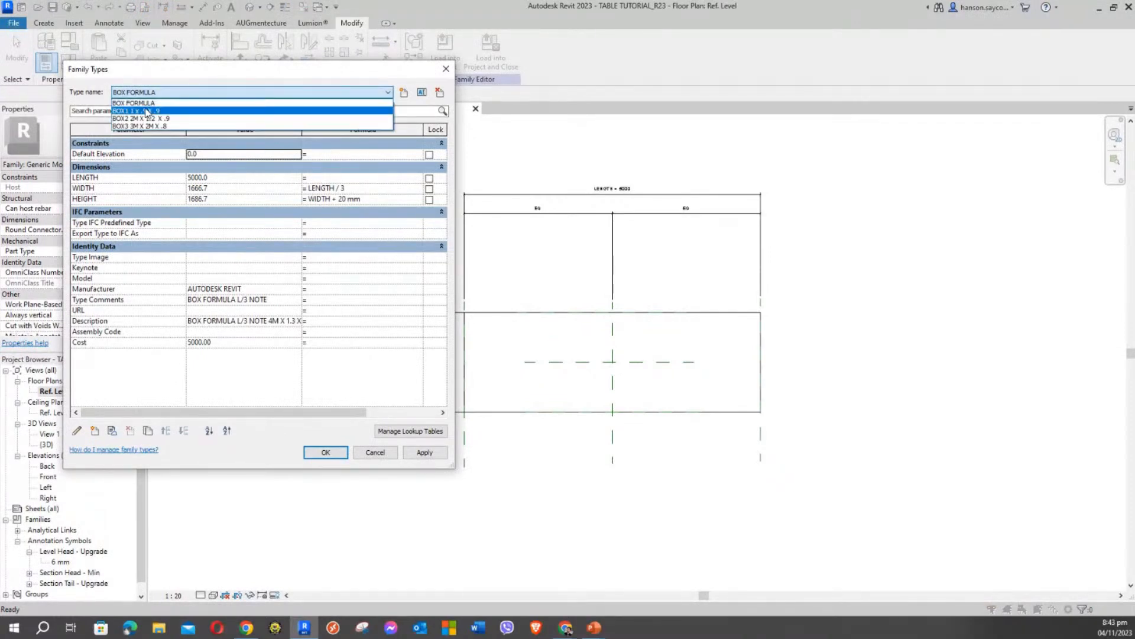
pyautogui.click(156, 111)
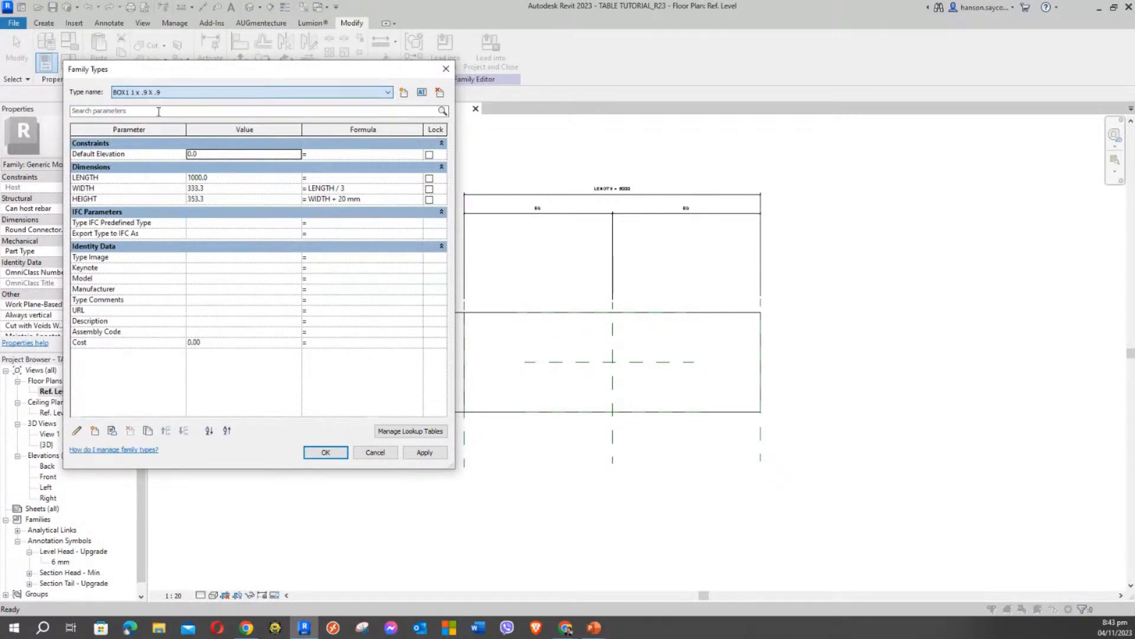
pyautogui.click(425, 452)
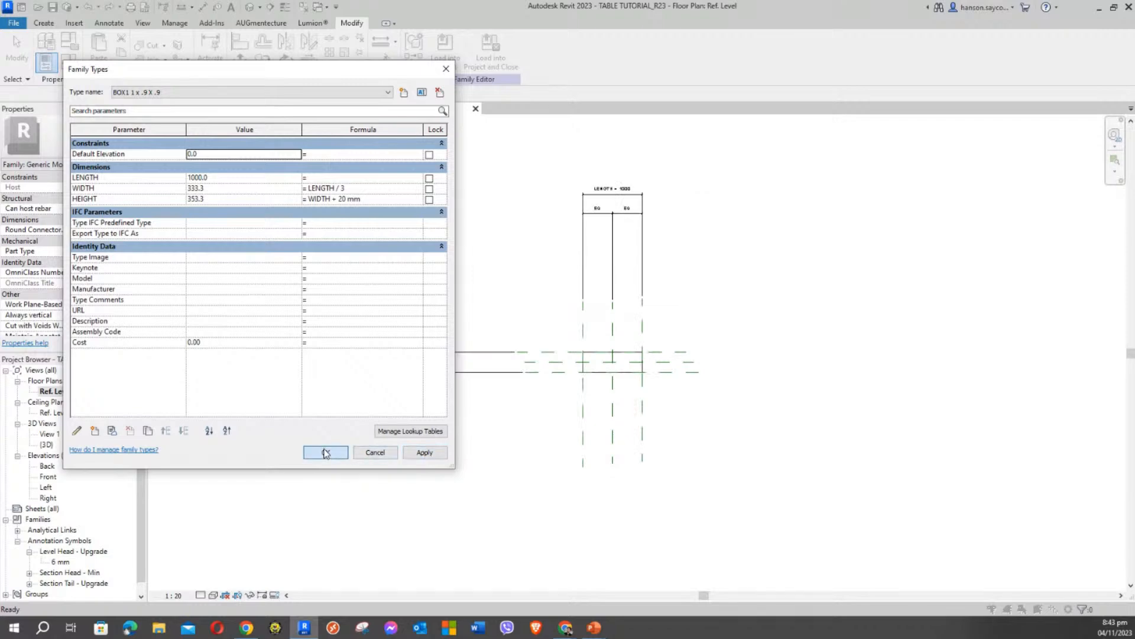
pyautogui.click(145, 93)
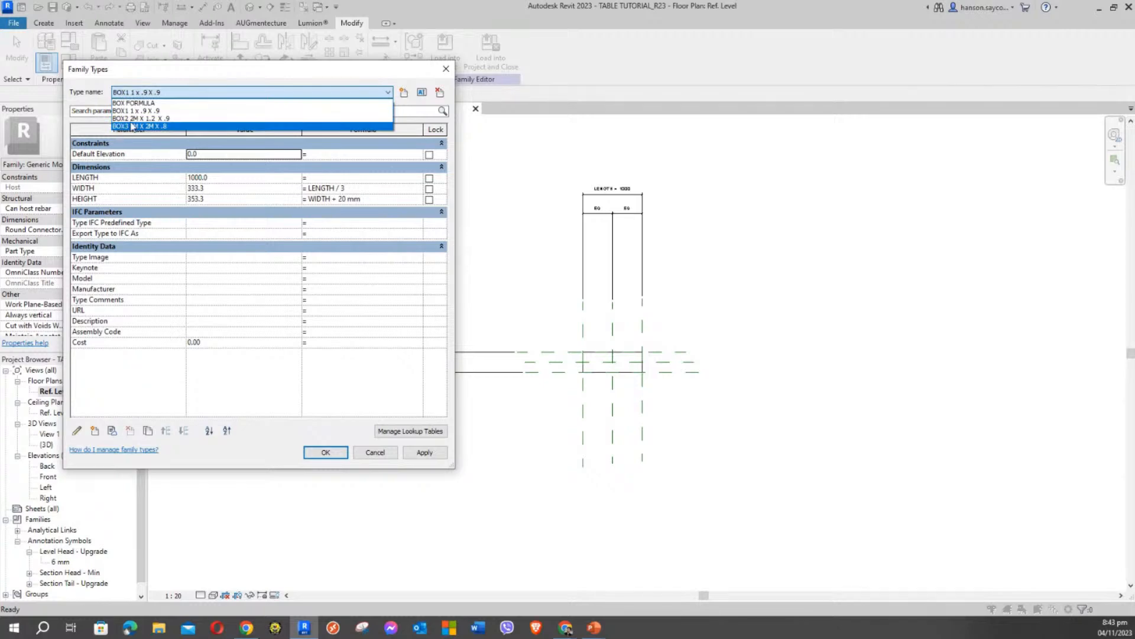
pyautogui.click(139, 111)
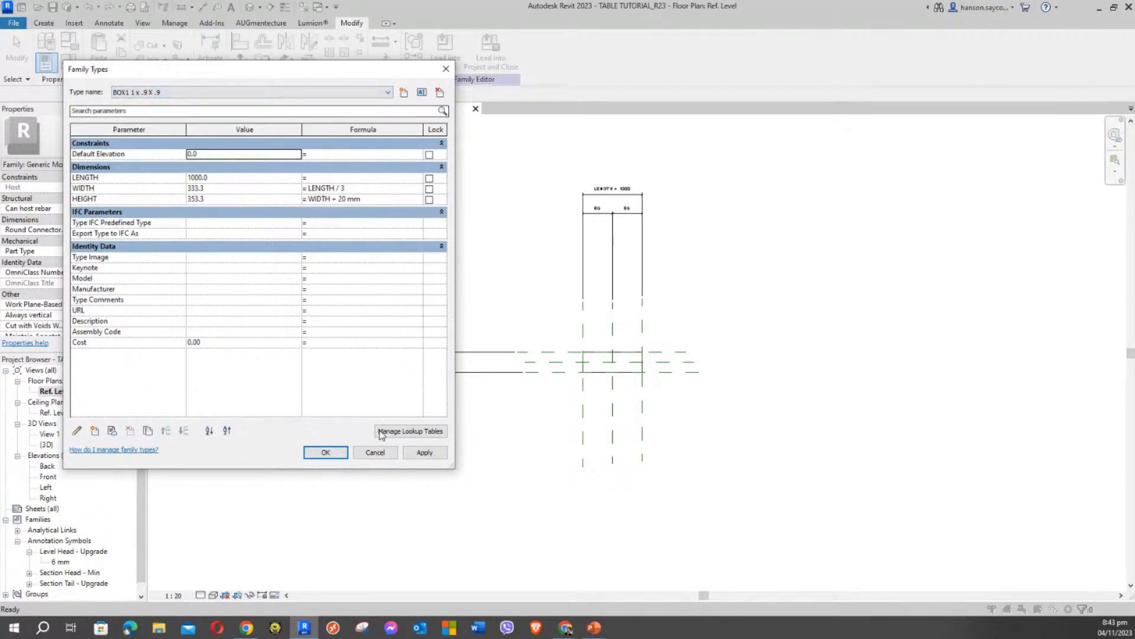
pyautogui.click(325, 451)
# Move the horizontal EQ dimension closer to the box outline.
pyautogui.scroll(9, 637, 380)
pyautogui.scroll(3, 718, 411)
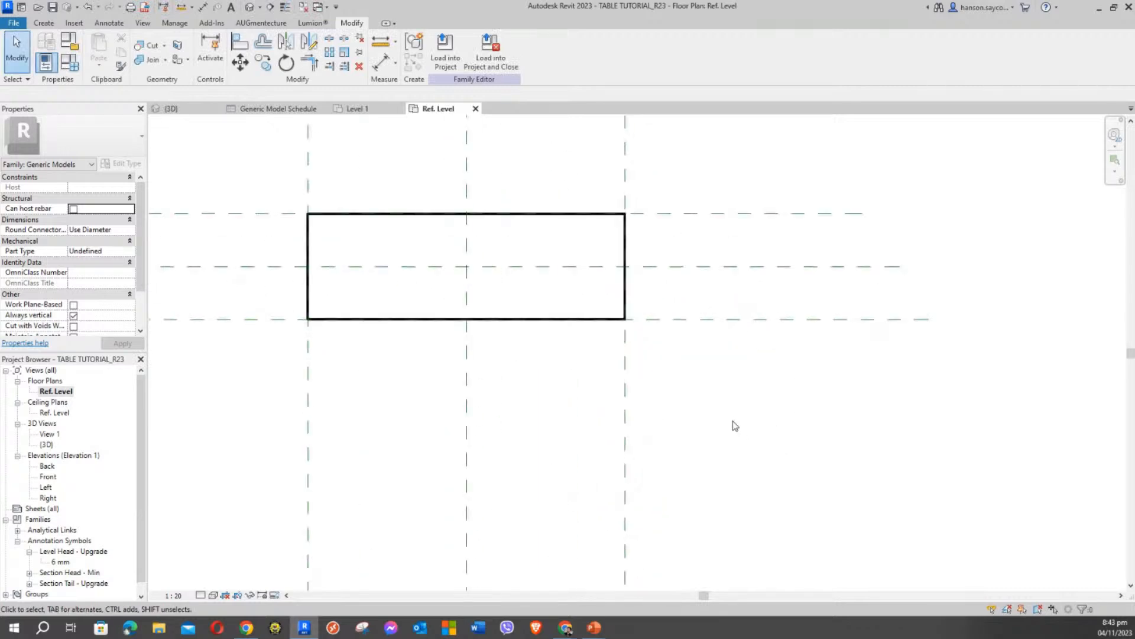
pyautogui.scroll(-2, 735, 426)
pyautogui.moveTo(758, 441); pyautogui.dragTo(890, 491, button='middle')
pyautogui.scroll(-5, 868, 482)
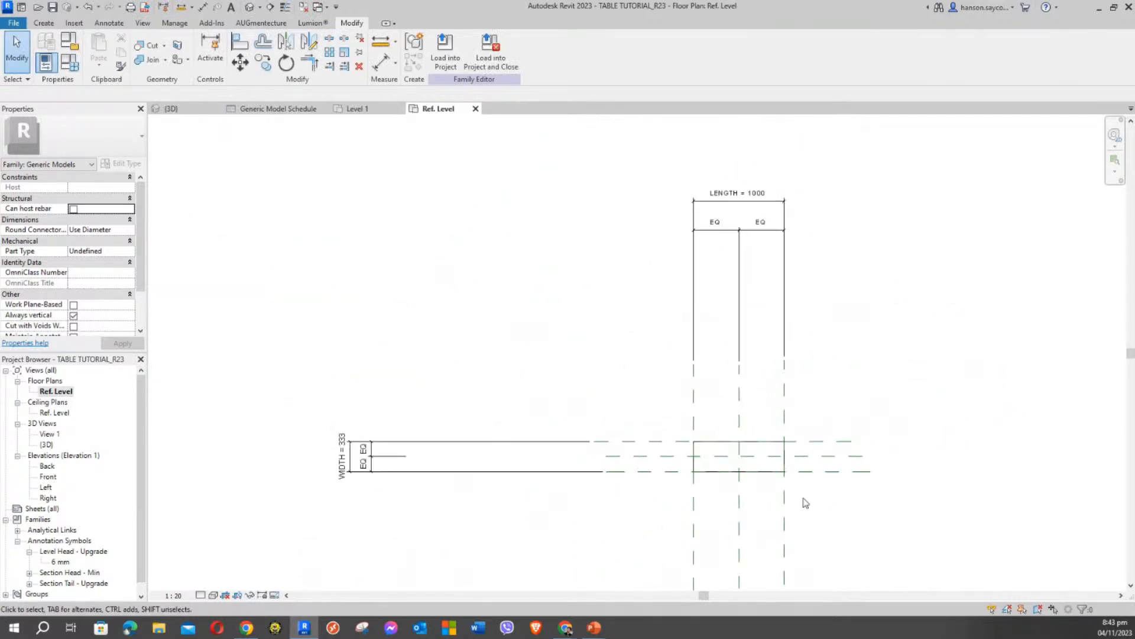
pyautogui.moveTo(767, 482); pyautogui.dragTo(677, 445, button='middle')
pyautogui.scroll(1, 676, 446)
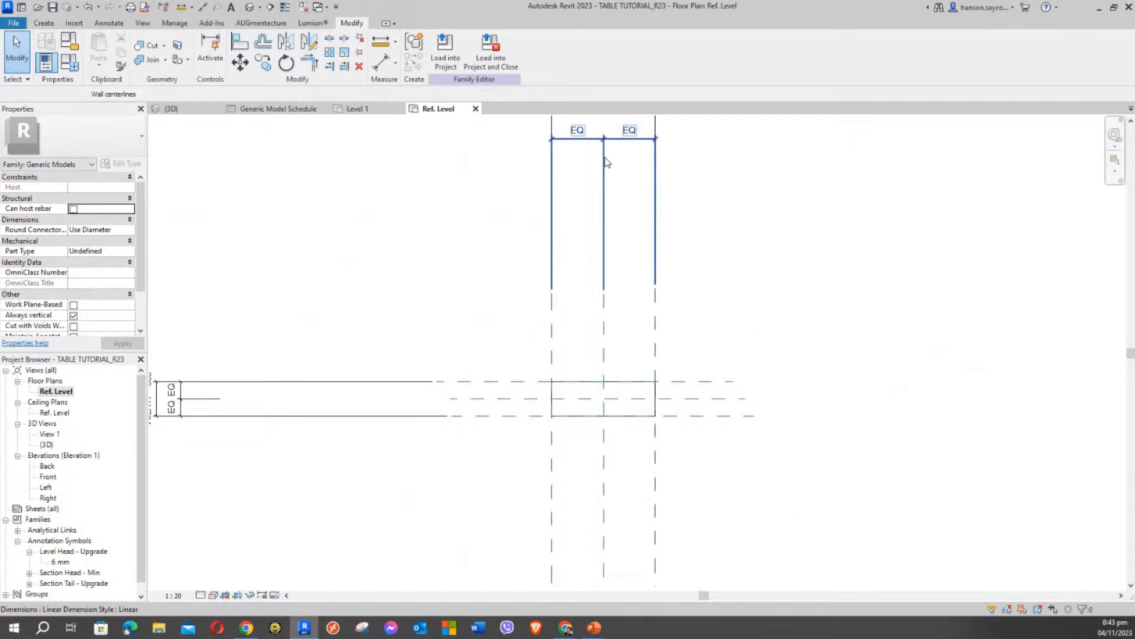
pyautogui.click(607, 139)
pyautogui.moveTo(617, 138); pyautogui.dragTo(616, 257)
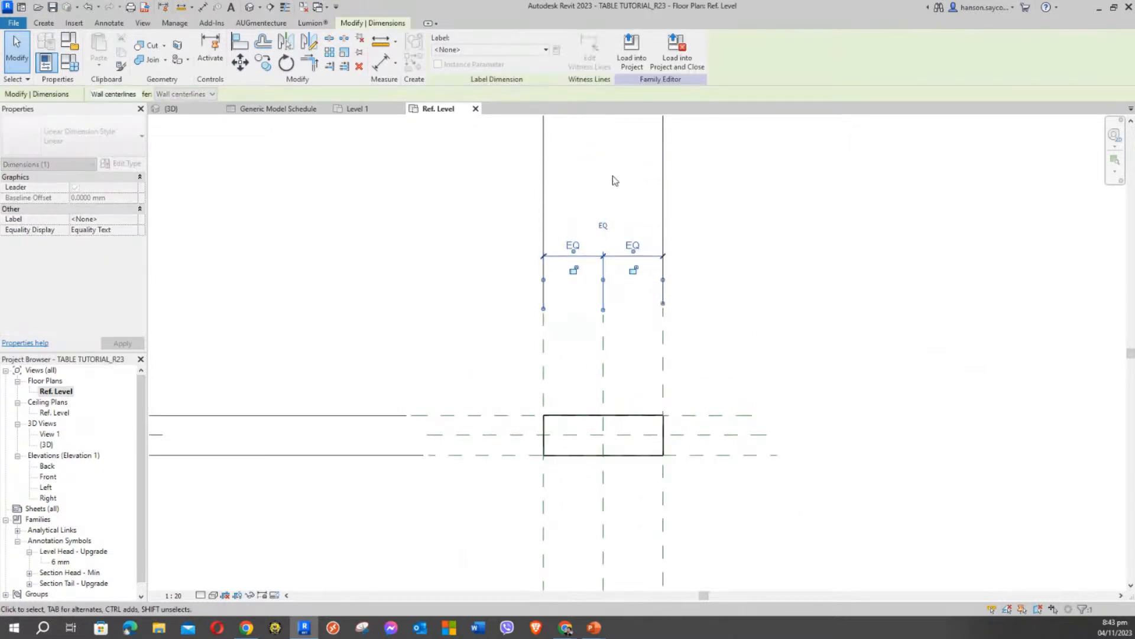
# Move the LENGTH dimension down so it sits just above the horizontal EQ dimension.
pyautogui.scroll(-2, 637, 186)
pyautogui.moveTo(645, 139); pyautogui.dragTo(594, 187, button='middle')
pyautogui.click(594, 180)
pyautogui.scroll(2, 598, 187)
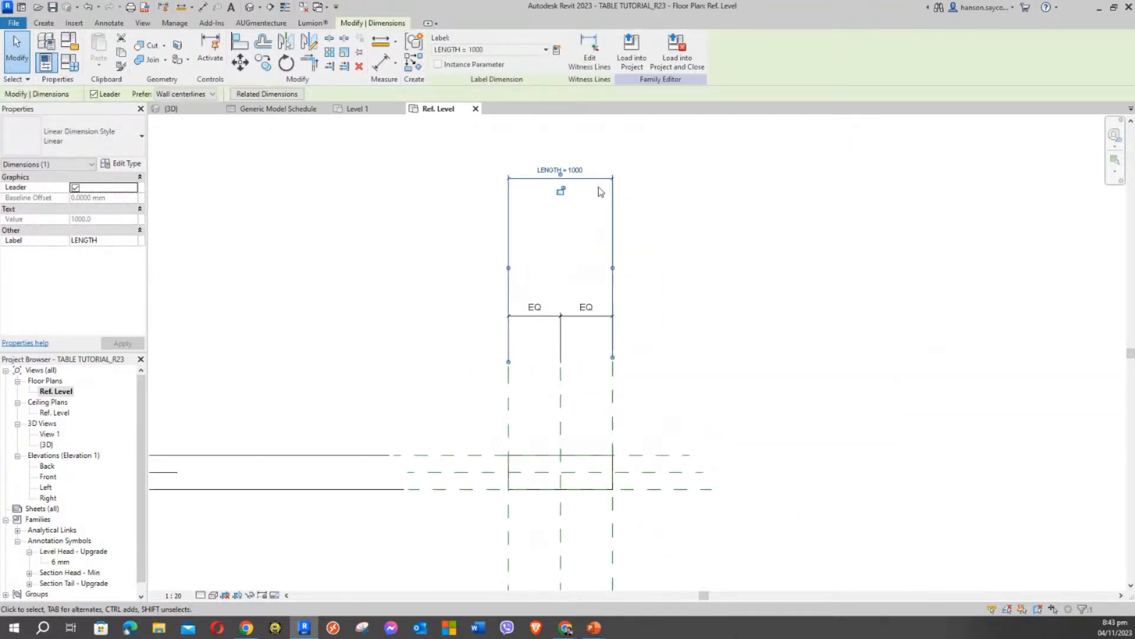
pyautogui.moveTo(597, 179); pyautogui.dragTo(589, 277)
pyautogui.scroll(-2, 444, 314)
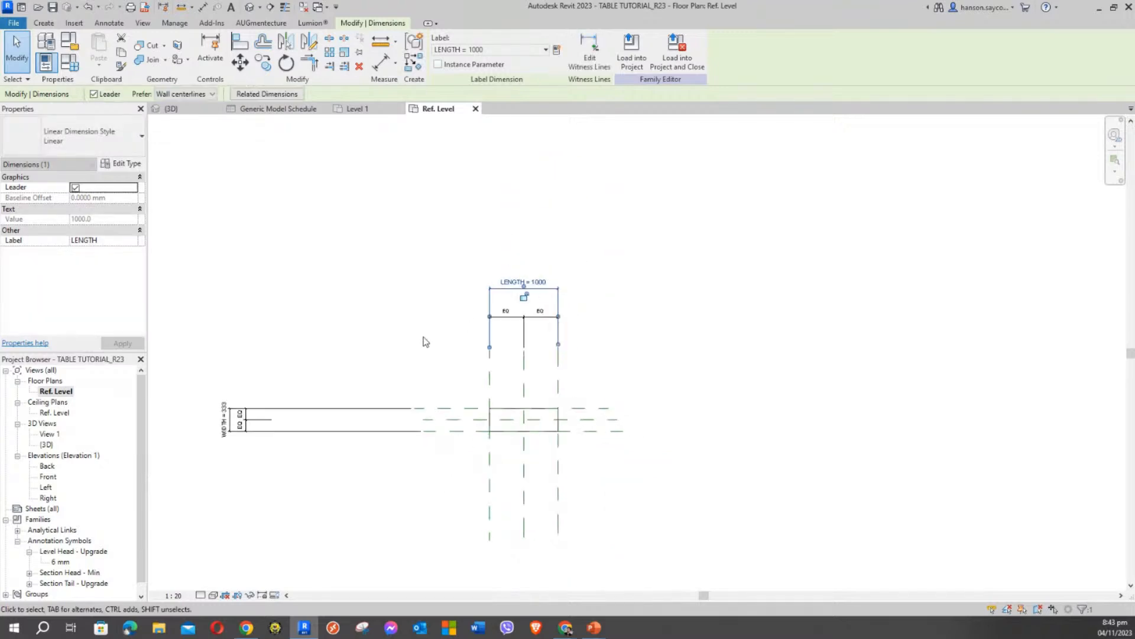
# Move the vertical EQ dimension closer to the box outline.
pyautogui.moveTo(426, 340); pyautogui.dragTo(513, 245, button='middle')
pyautogui.scroll(2, 383, 314)
pyautogui.scroll(2, 346, 313)
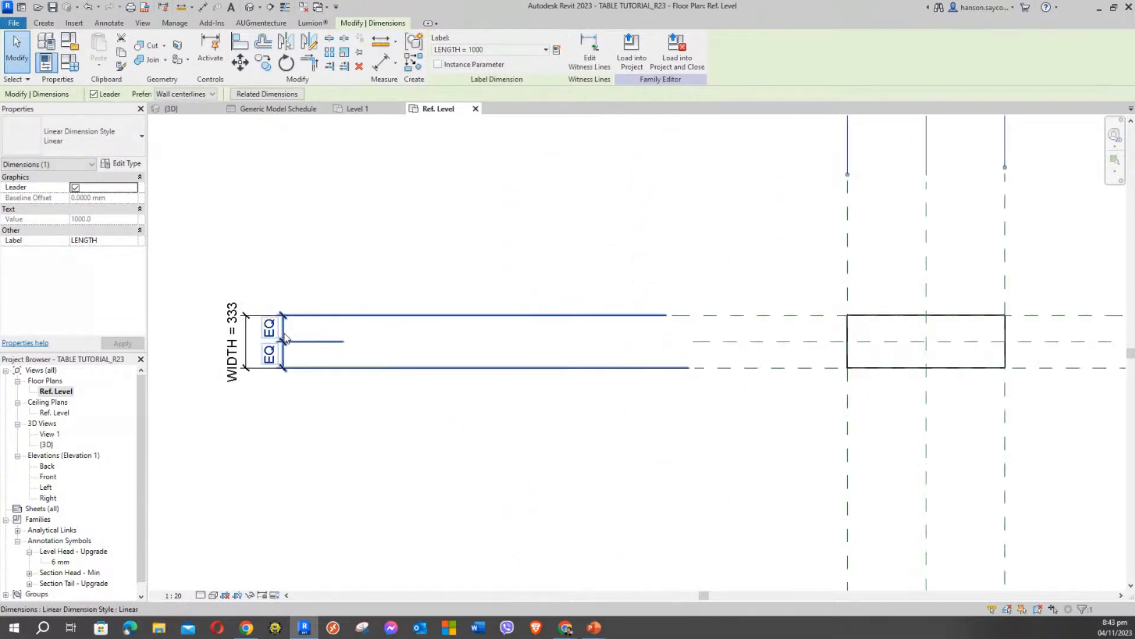
pyautogui.click(284, 335)
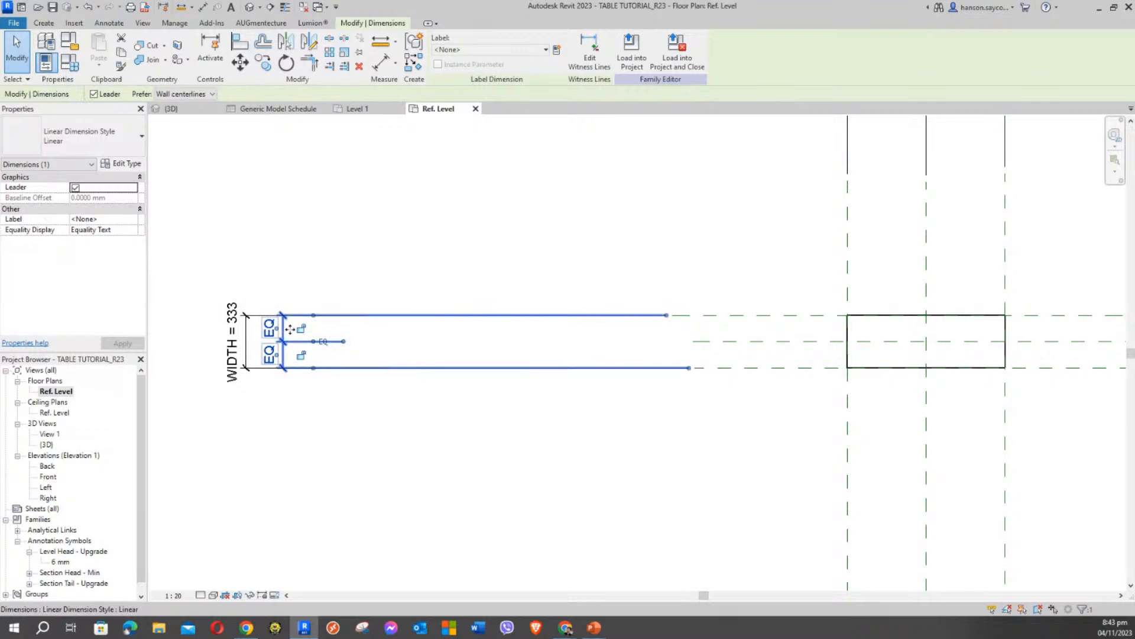
pyautogui.moveTo(285, 335); pyautogui.dragTo(615, 338)
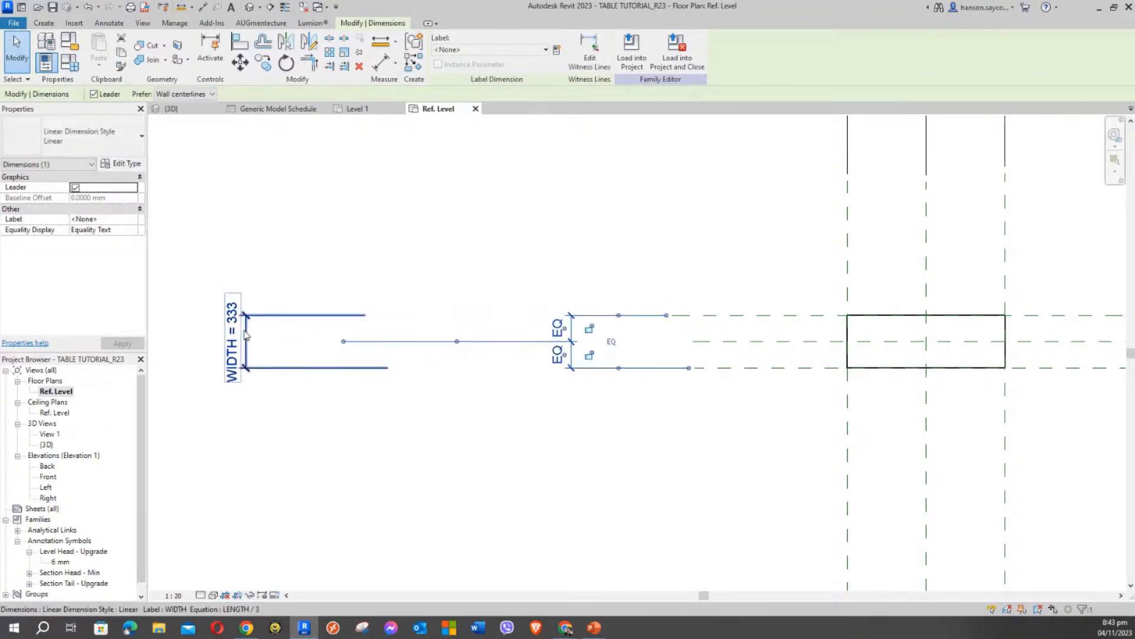
# Move the WIDTH dimension next to the vertical EQ dimension and pull its two witness line ends toward the box.
pyautogui.click(264, 315)
pyautogui.moveTo(264, 316); pyautogui.dragTo(523, 315)
pyautogui.click(464, 294)
pyautogui.click(449, 317)
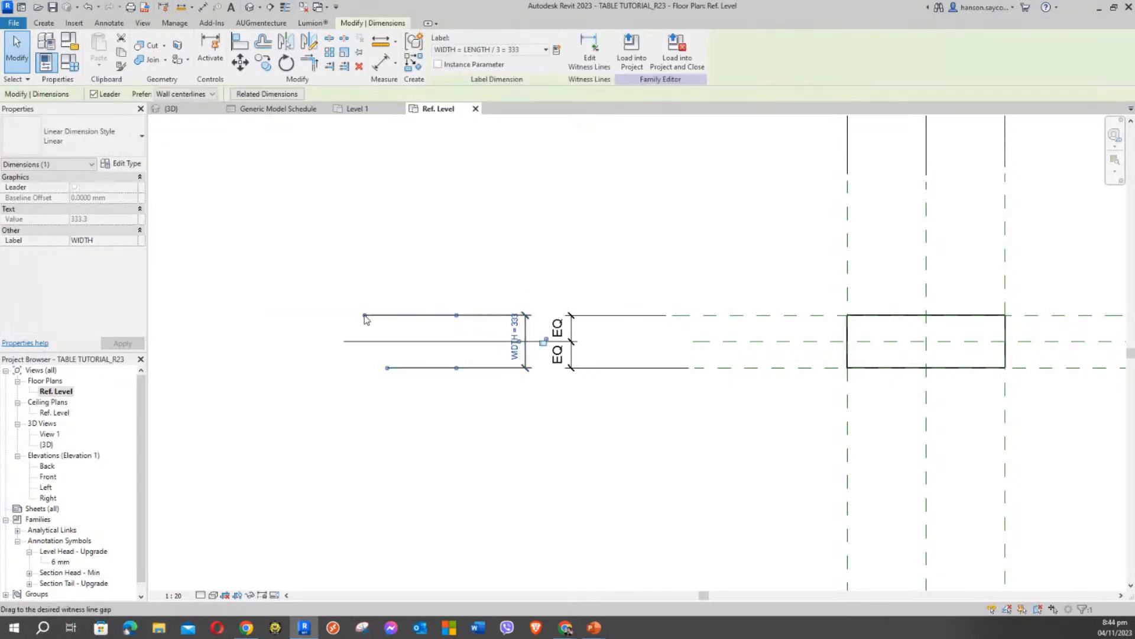
pyautogui.moveTo(365, 315); pyautogui.dragTo(654, 315)
pyautogui.moveTo(418, 371); pyautogui.dragTo(655, 369)
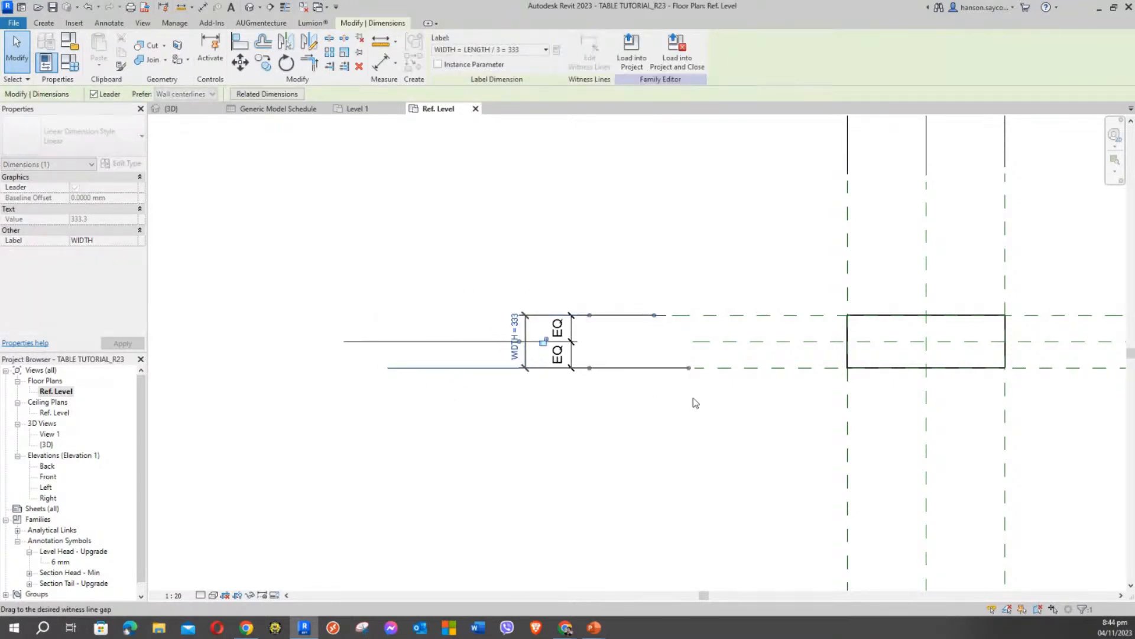
pyautogui.click(668, 425)
# Pull the middle witness line end of the vertical EQ dimension toward the box, stopping short of the outline.
pyautogui.scroll(-2, 618, 454)
pyautogui.moveTo(604, 453); pyautogui.dragTo(407, 370, button='middle')
pyautogui.click(289, 301)
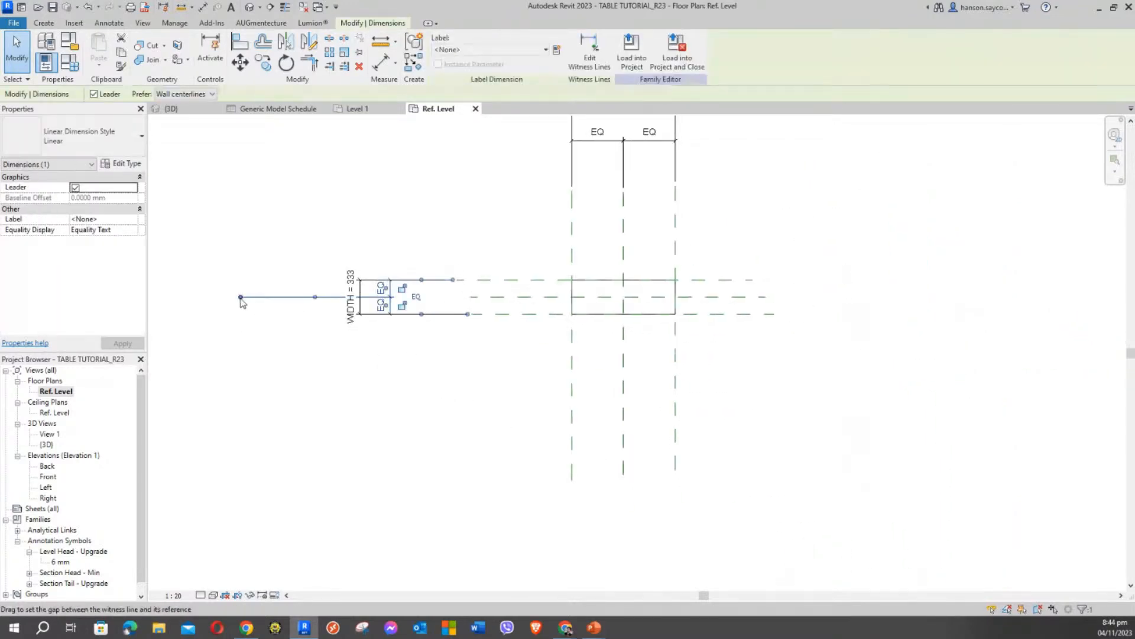
pyautogui.moveTo(242, 297); pyautogui.dragTo(531, 322)
pyautogui.scroll(2, 531, 365)
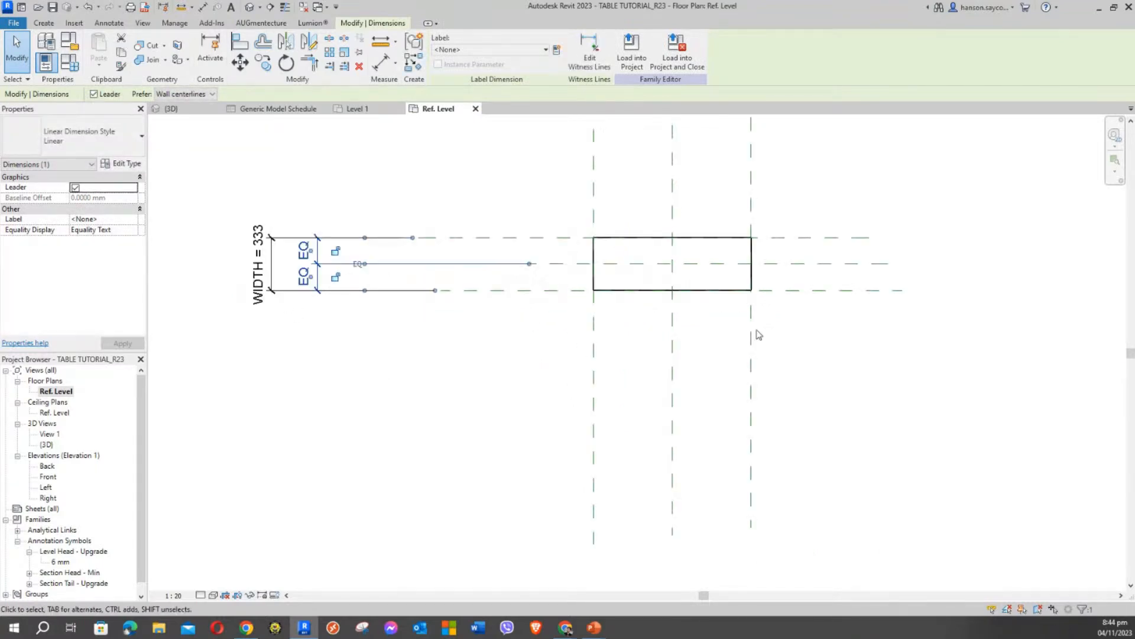
pyautogui.click(804, 385)
pyautogui.moveTo(804, 385); pyautogui.dragTo(743, 378, button='middle')
pyautogui.scroll(-2, 422, 379)
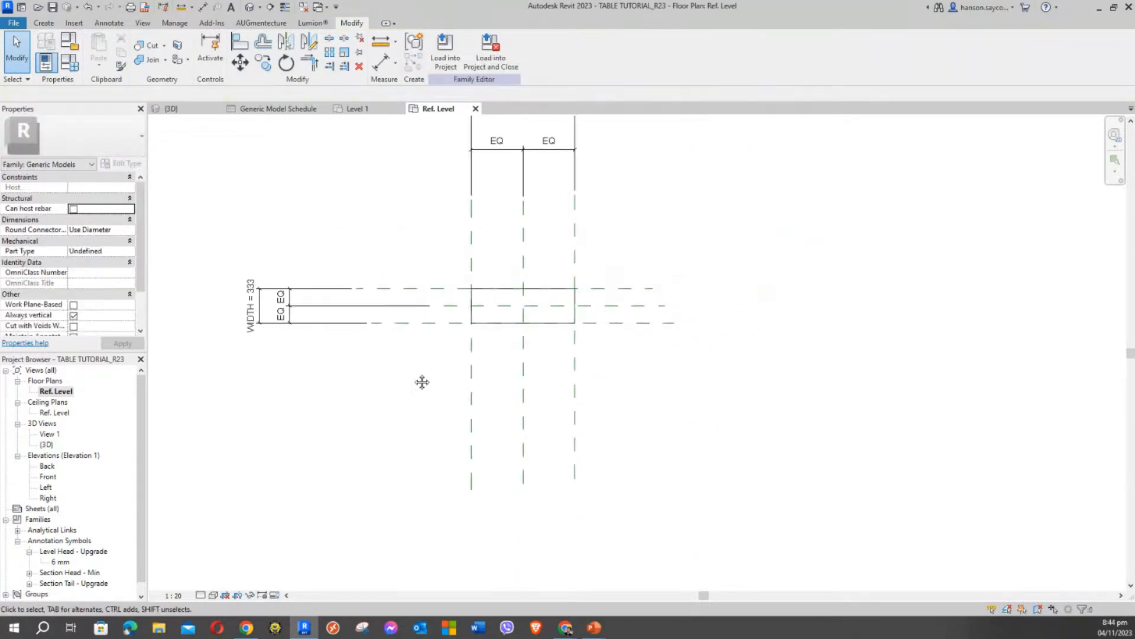
pyautogui.moveTo(422, 380); pyautogui.dragTo(484, 395, button='middle')
pyautogui.moveTo(429, 241); pyautogui.dragTo(422, 320, button='middle')
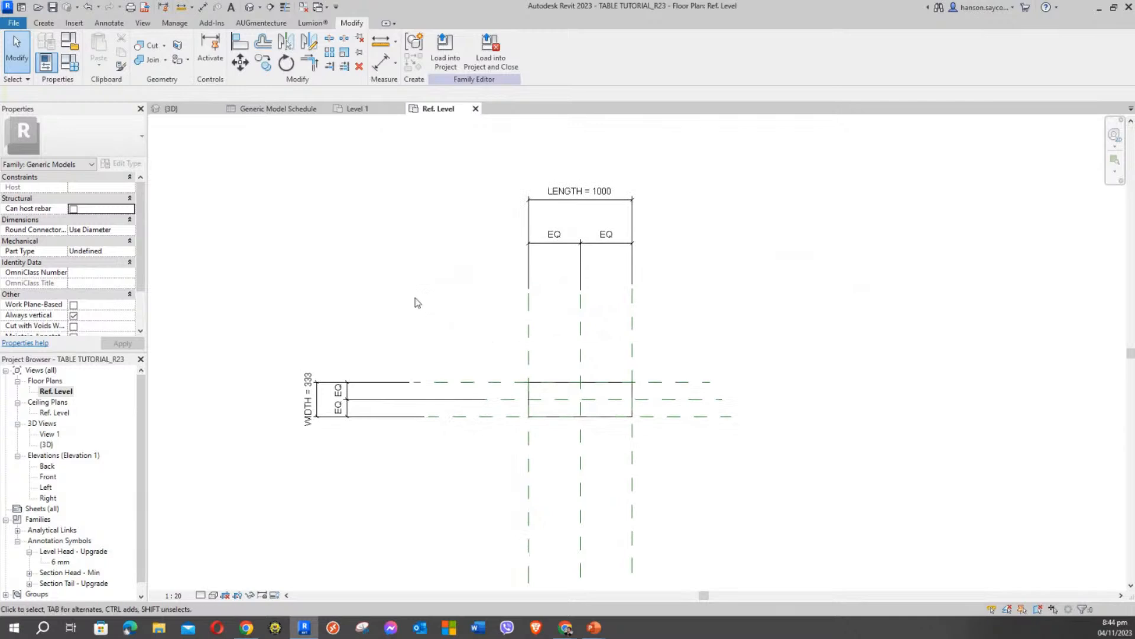
# Delete the BOX FORMULA type from the family types.
pyautogui.click(69, 64)
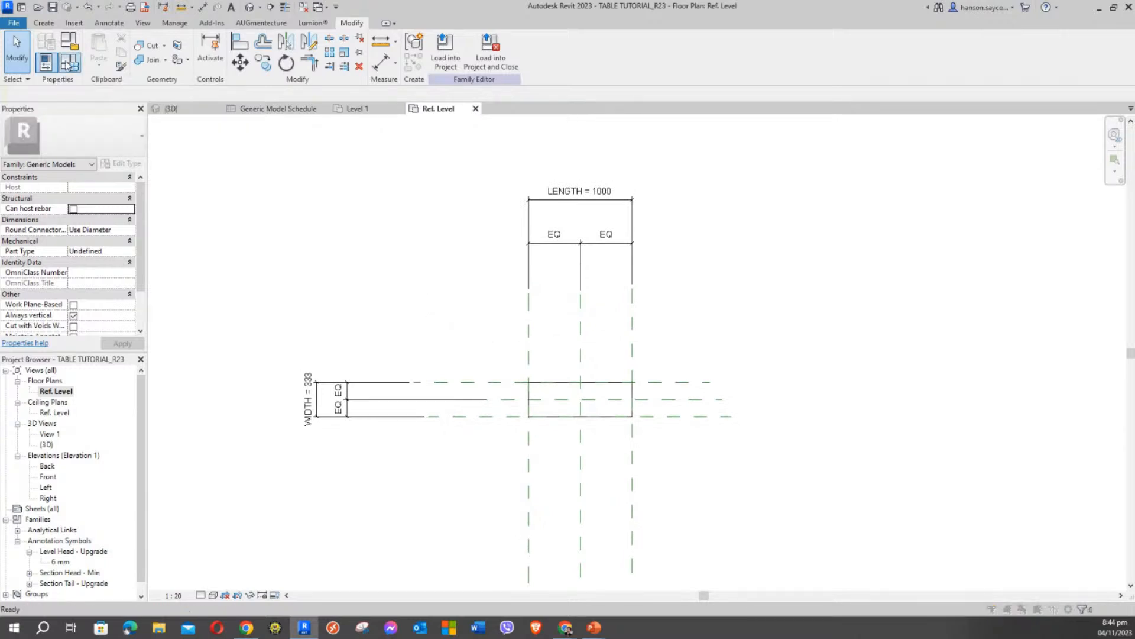
pyautogui.moveTo(257, 72); pyautogui.dragTo(282, 109)
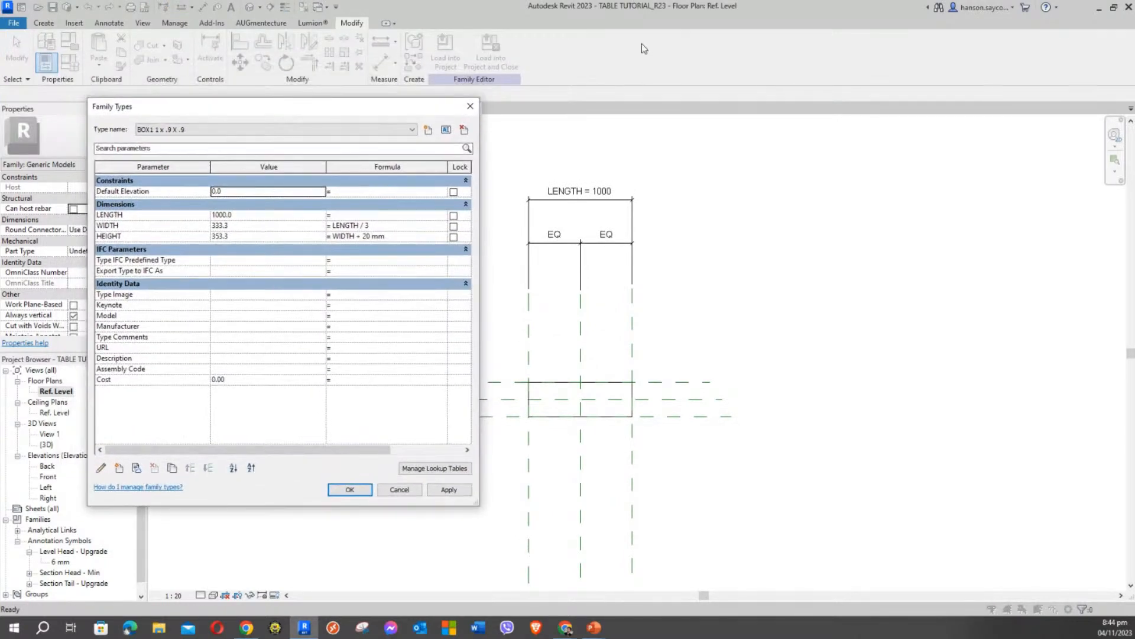
pyautogui.click(310, 134)
pyautogui.click(185, 147)
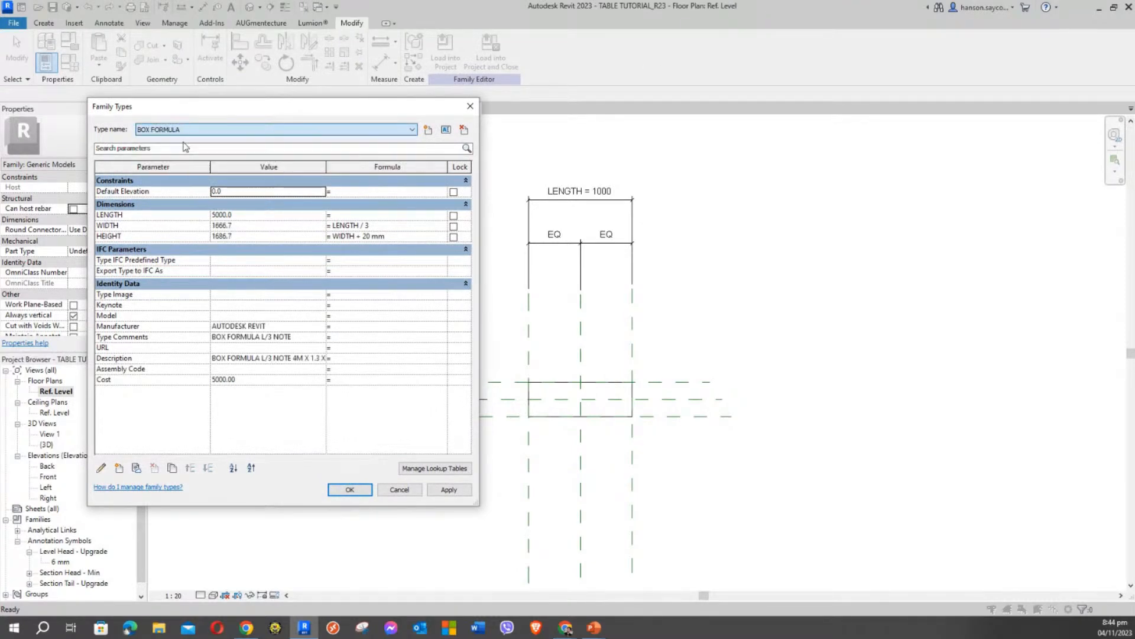
pyautogui.click(464, 130)
# Delete the family type BOX1 1 x .9 X .9 and apply the type BOX2 2M X 1.2 X .9.
pyautogui.click(295, 130)
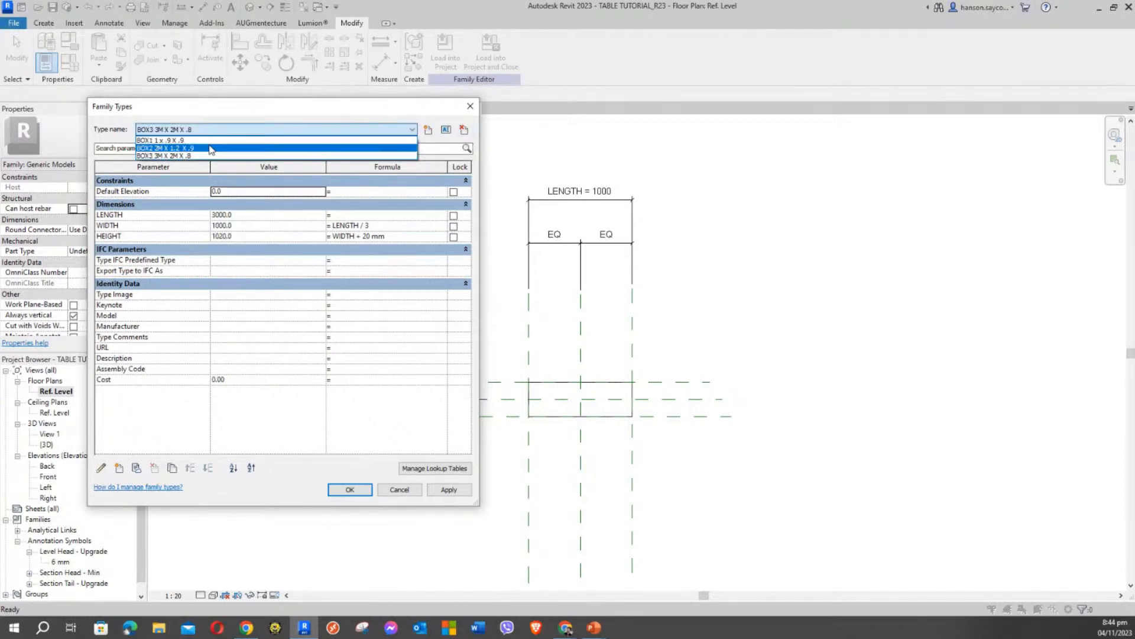
pyautogui.click(178, 140)
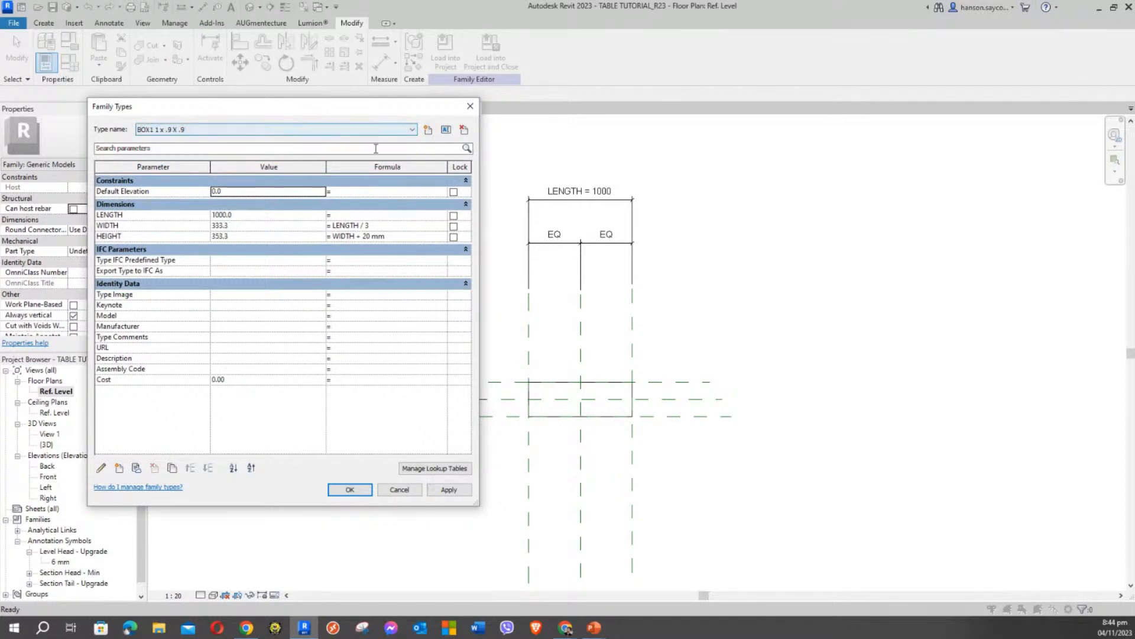
pyautogui.click(465, 130)
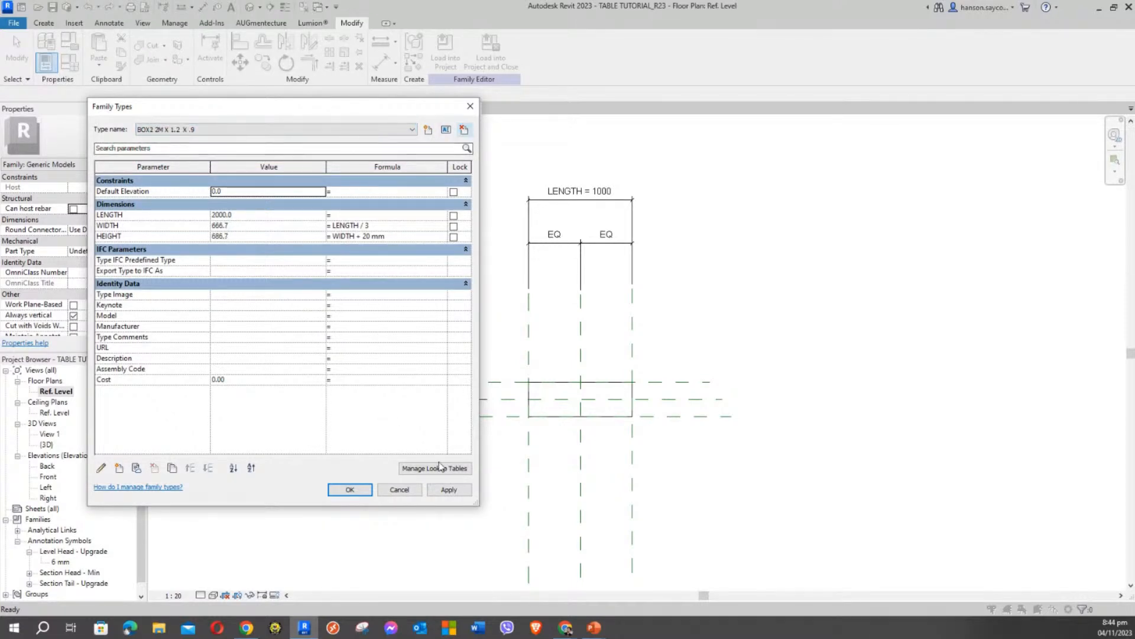
pyautogui.click(449, 490)
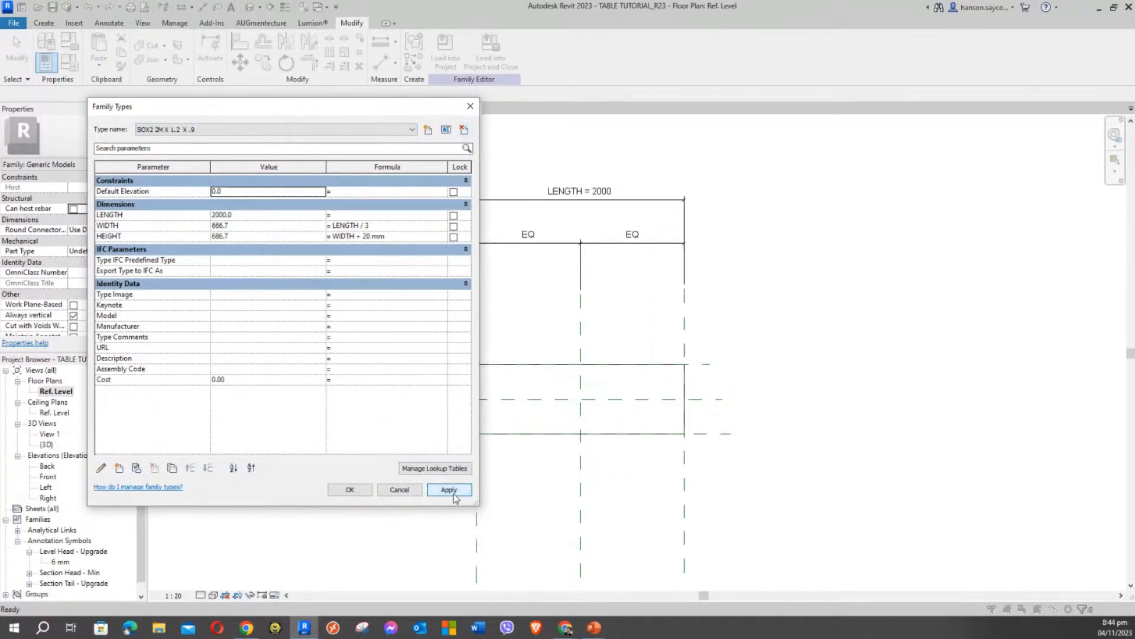
# Delete the family type BOX3 3M X 2M X .8.
pyautogui.click(238, 129)
pyautogui.click(206, 148)
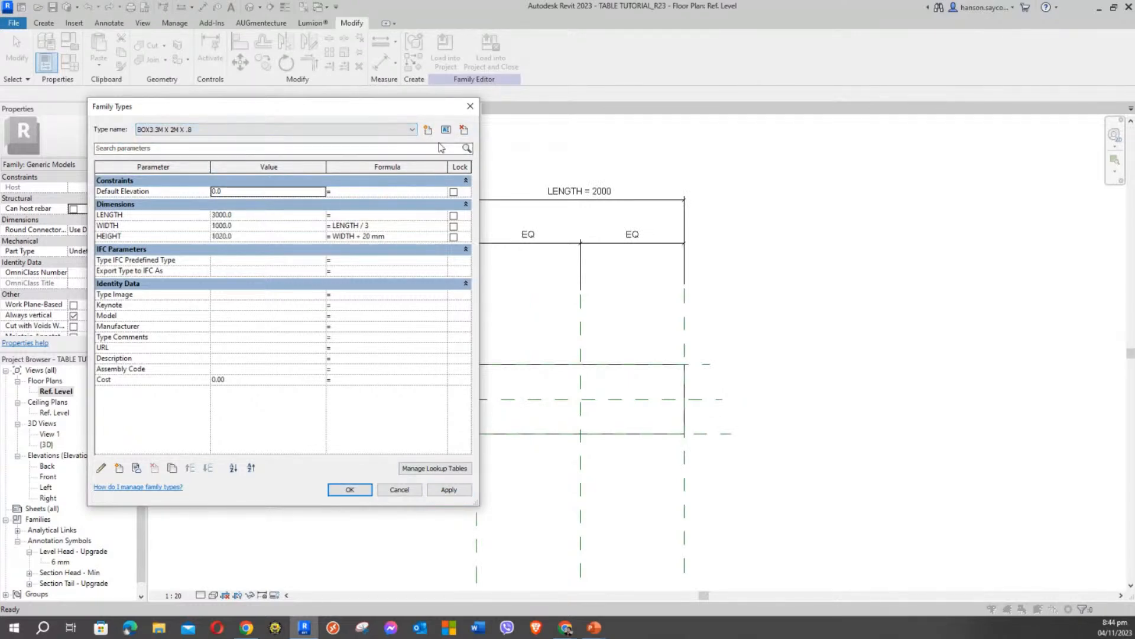
pyautogui.click(465, 130)
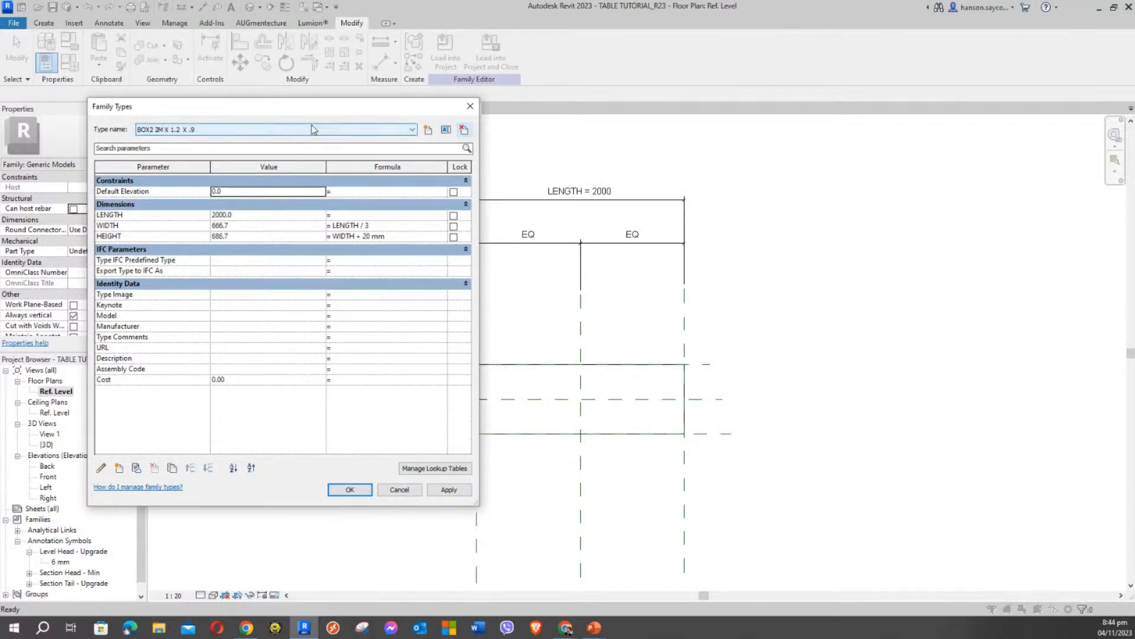
# Remove the formulas from the WIDTH and HEIGHT parameters and apply the change.
pyautogui.click(382, 229)
pyautogui.press('Delete')
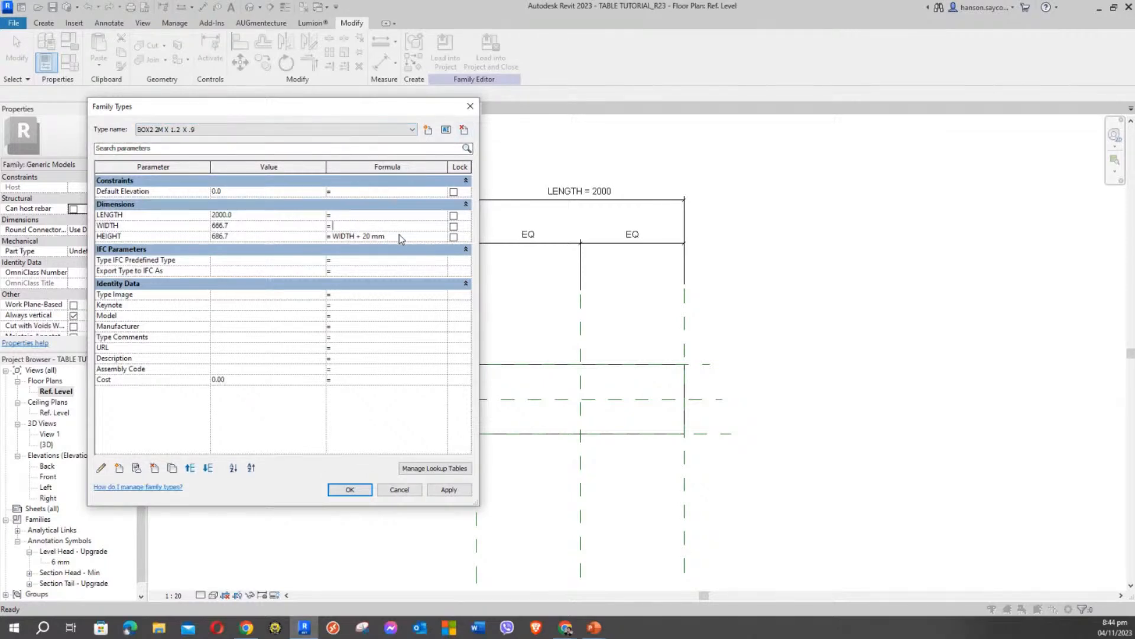
pyautogui.click(398, 236)
pyautogui.press('Delete')
pyautogui.click(449, 490)
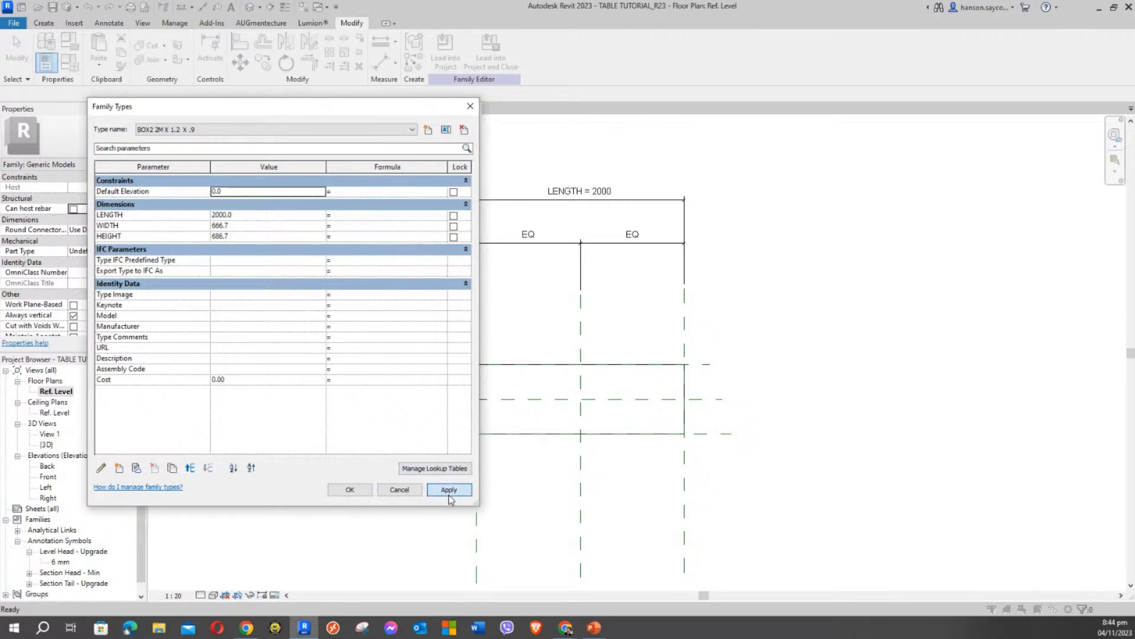
# Set LENGTH to 1200 and WIDTH to 600, apply the dimensions and close the family types settings.
pyautogui.click(242, 216)
pyautogui.click(242, 225)
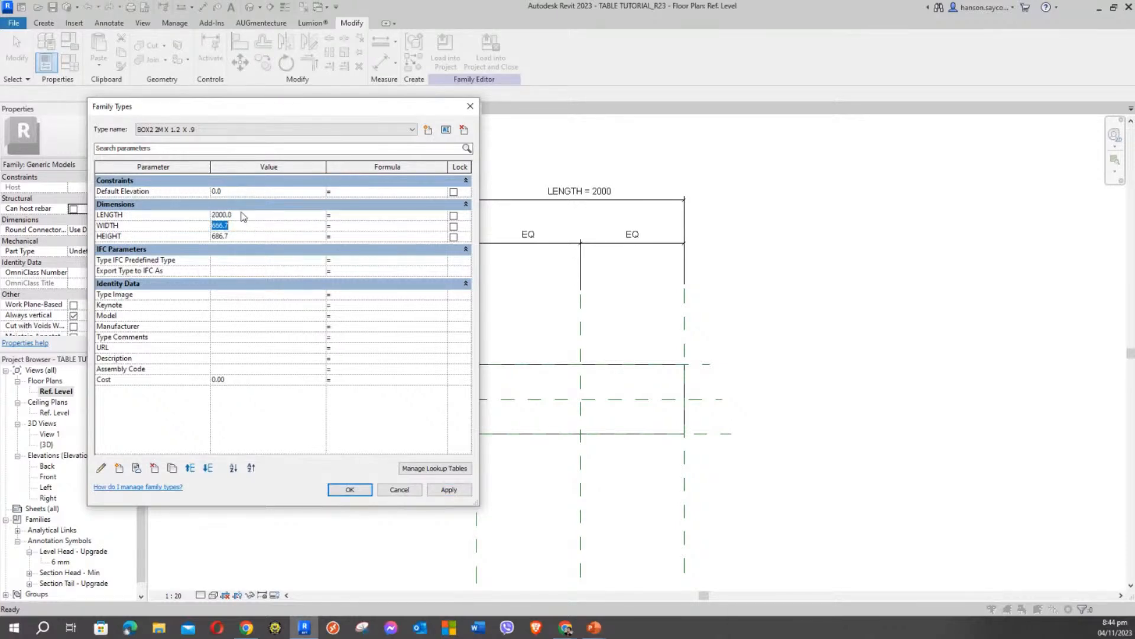
pyautogui.click(241, 215)
pyautogui.click(231, 226)
pyautogui.write('900')
pyautogui.click(449, 490)
pyautogui.click(353, 494)
pyautogui.scroll(3, 623, 410)
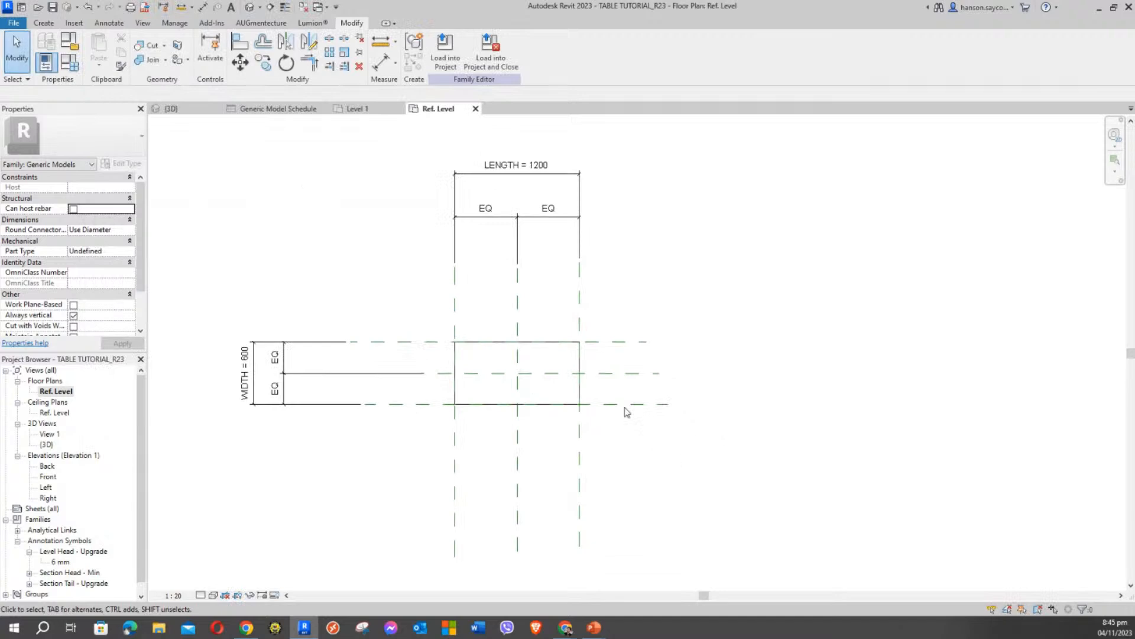
pyautogui.scroll(-2, 739, 414)
pyautogui.scroll(4, 641, 350)
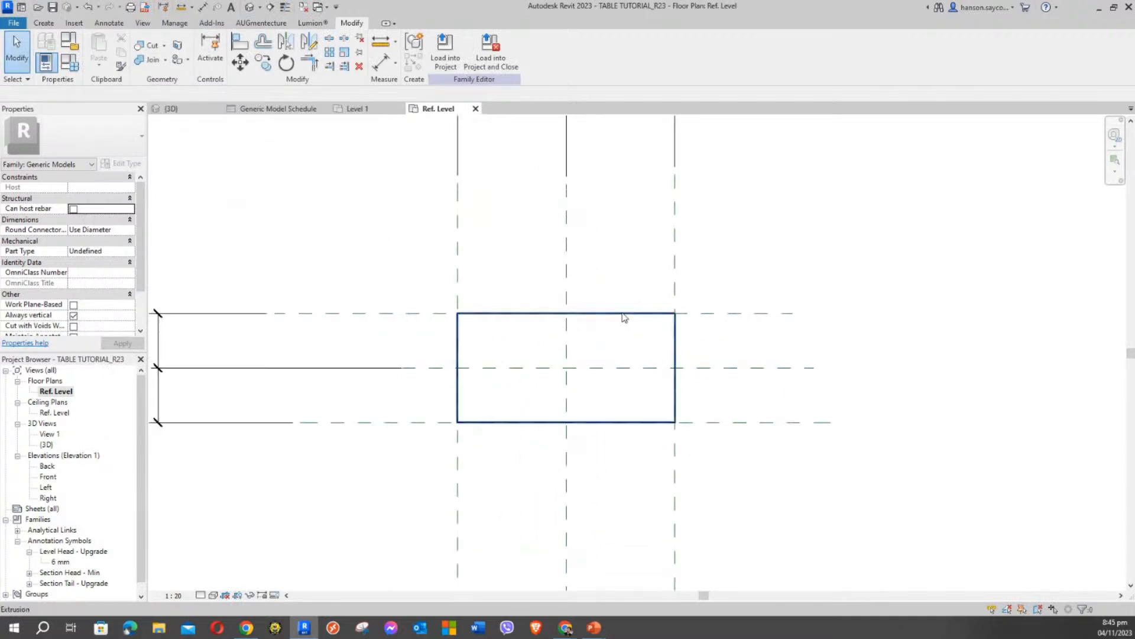
# Examine the resized box with its LENGTH and WIDTH dimensions in the Ref. Level plan and its shape in the 3D view.
pyautogui.scroll(-1, 615, 281)
pyautogui.scroll(-1, 616, 287)
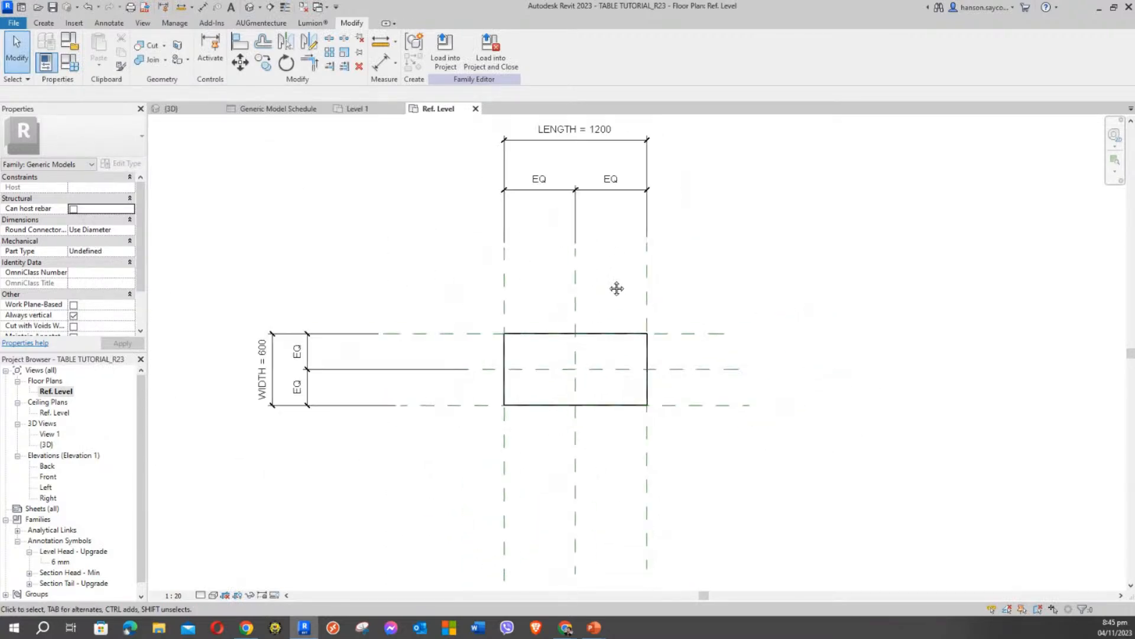
pyautogui.moveTo(615, 287)
pyautogui.mouseDown(button='middle')
pyautogui.moveTo(589, 286)
pyautogui.moveTo(598, 286)
pyautogui.mouseUp(button='middle')
pyautogui.moveTo(424, 272); pyautogui.dragTo(432, 314, button='middle')
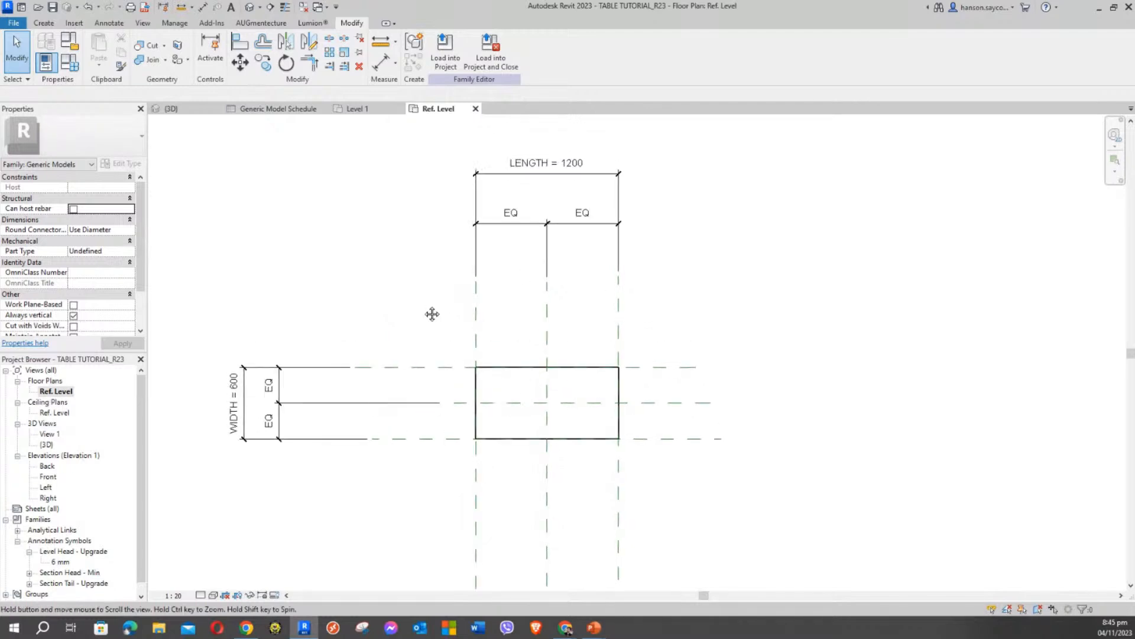
pyautogui.scroll(1, 424, 310)
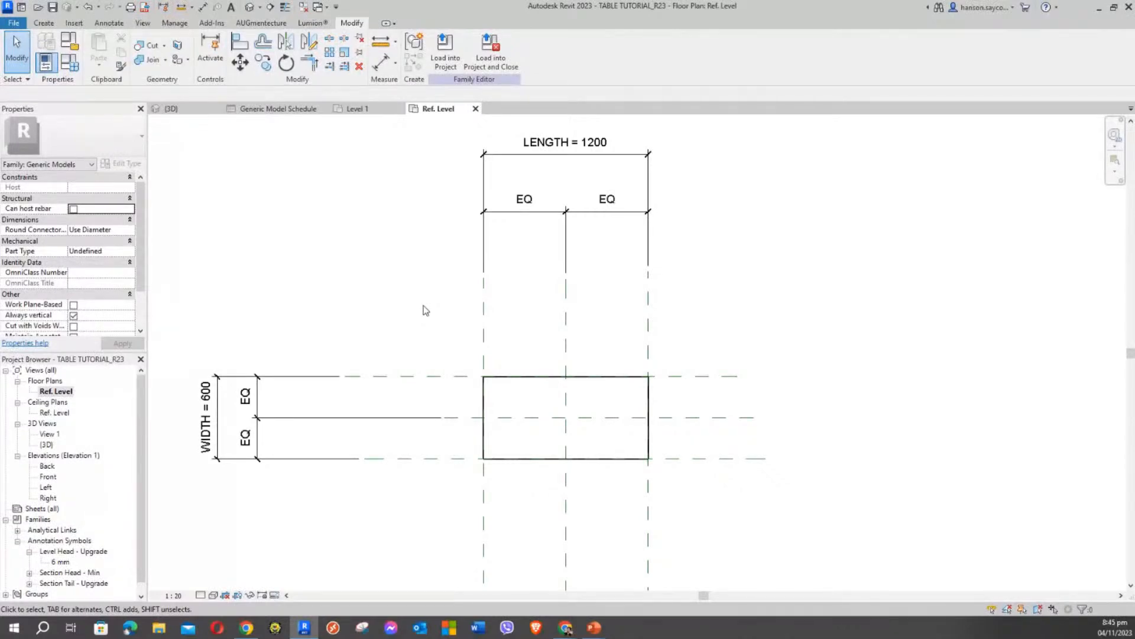
pyautogui.moveTo(396, 280); pyautogui.dragTo(580, 268, button='middle')
pyautogui.scroll(-1, 465, 301)
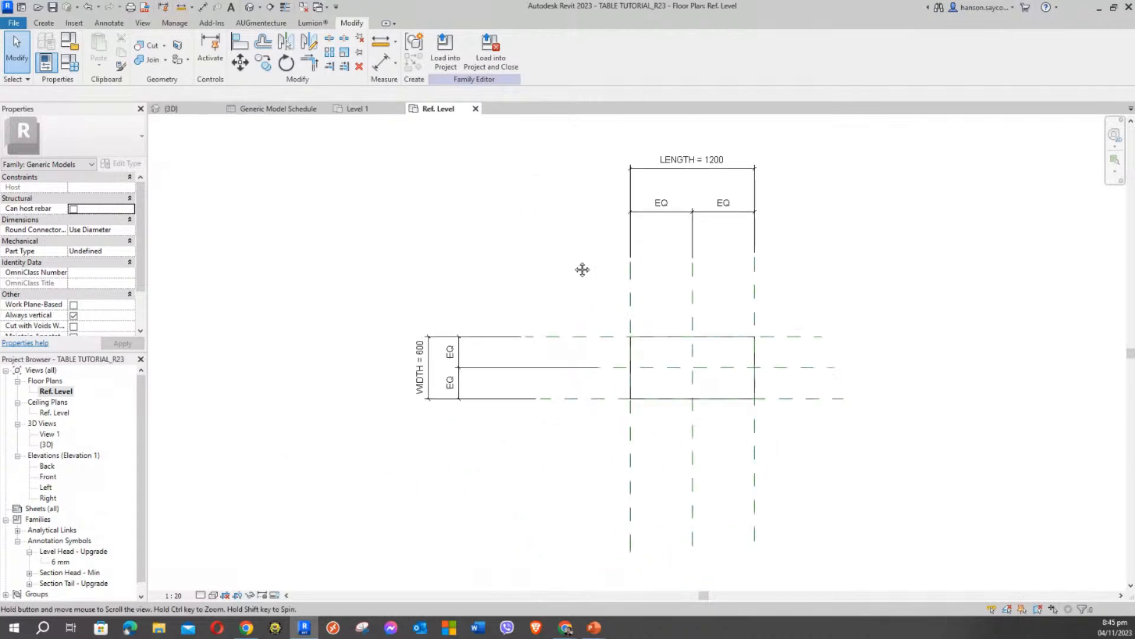
pyautogui.click(171, 109)
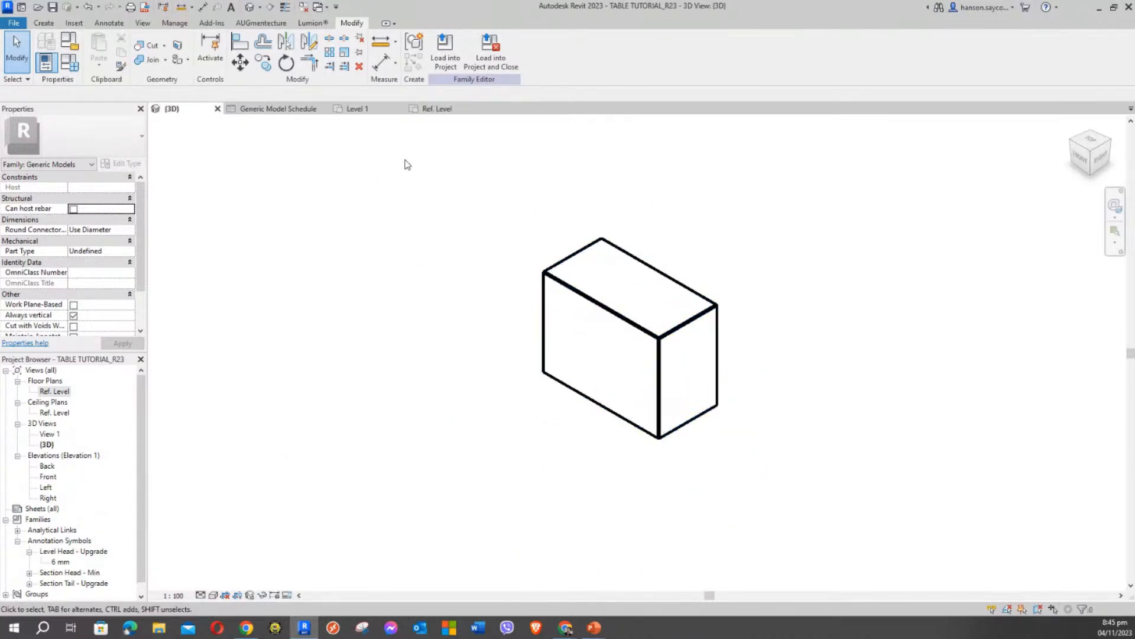
pyautogui.click(437, 110)
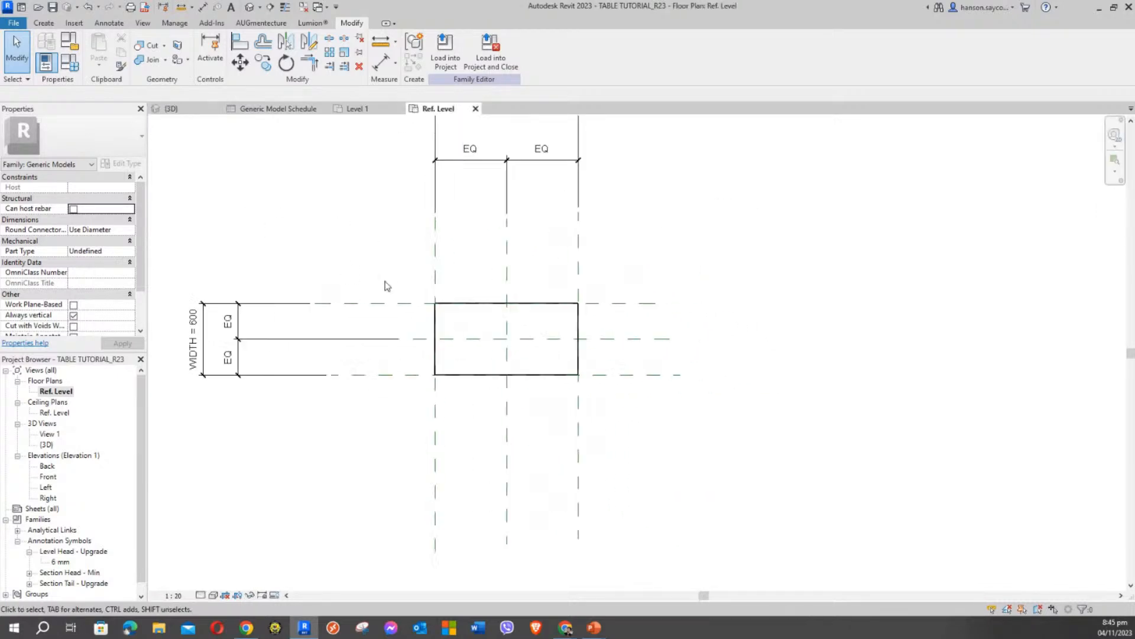
# Draw two vertical reference planes in the Ref. Level plan, one just inside the box's left edge and one about 80 mm inside its right edge.
pyautogui.moveTo(387, 286); pyautogui.dragTo(473, 301, button='middle')
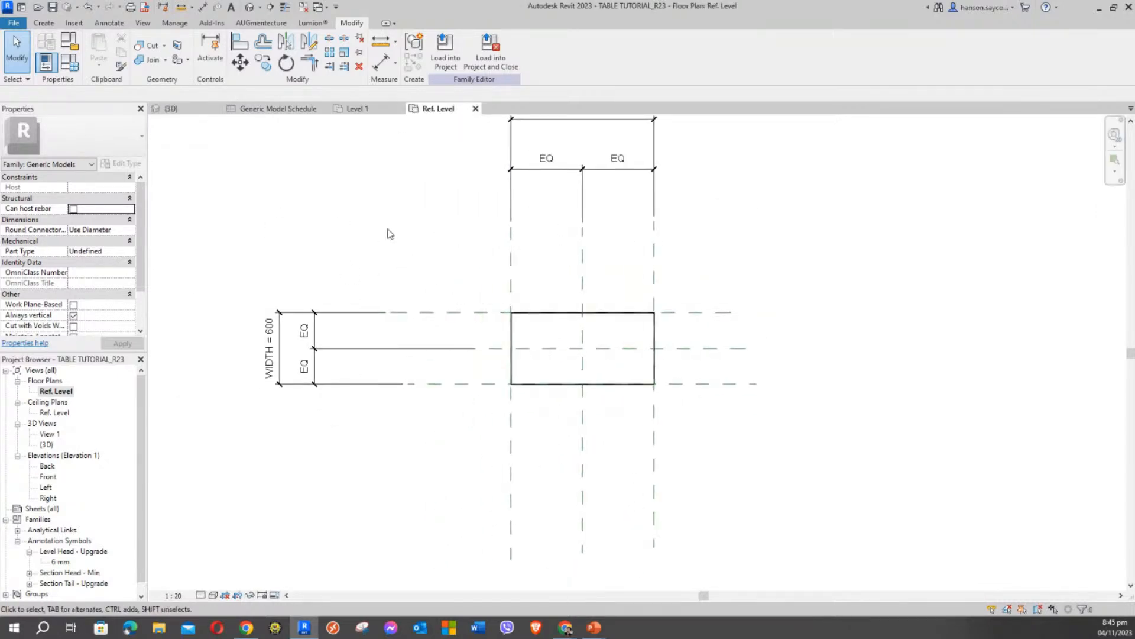
pyautogui.click(45, 23)
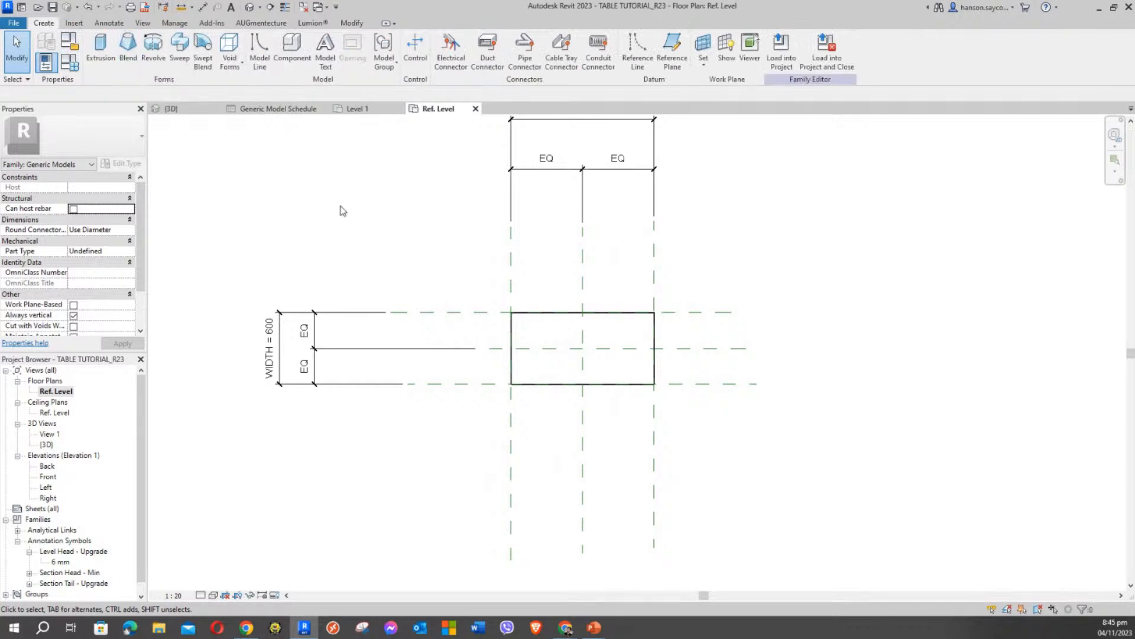
pyautogui.click(674, 48)
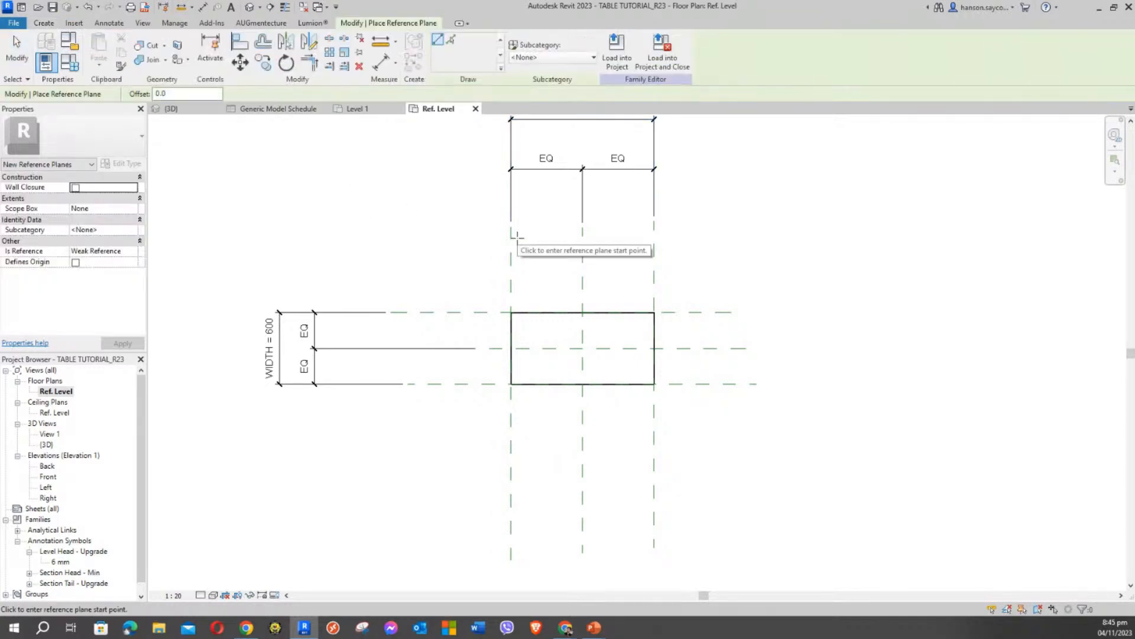
pyautogui.click(516, 237)
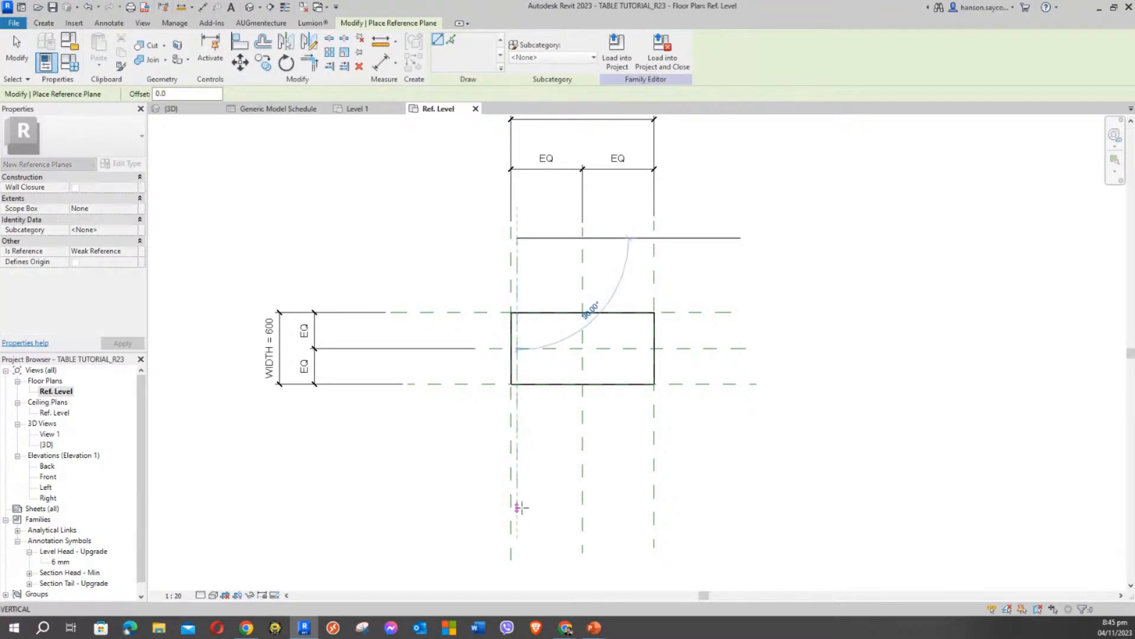
pyautogui.click(516, 502)
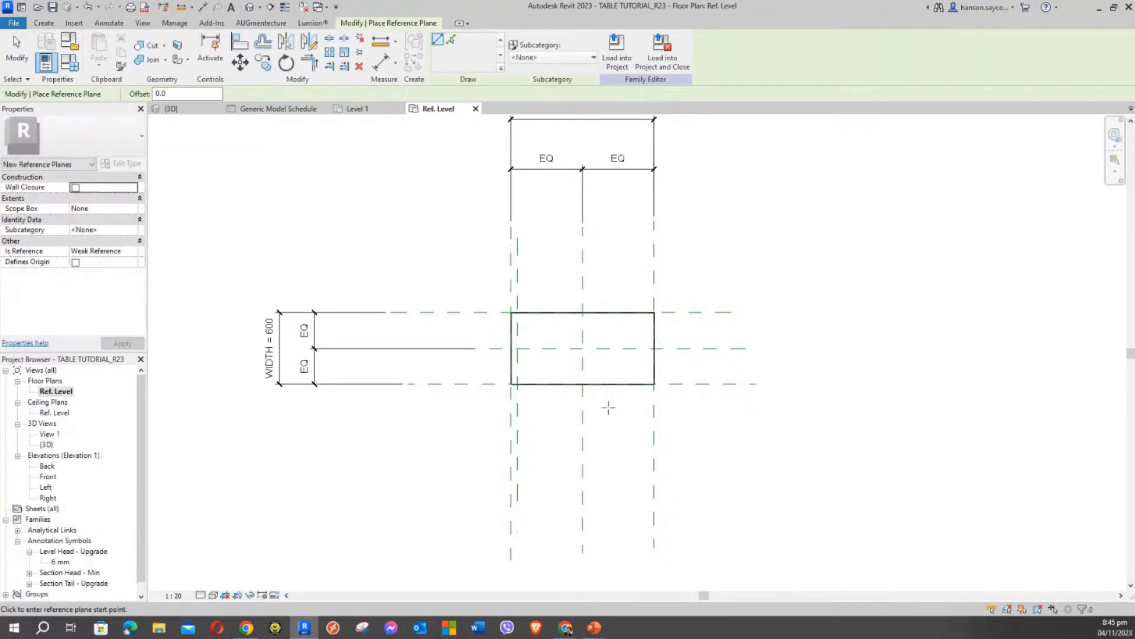
pyautogui.click(645, 237)
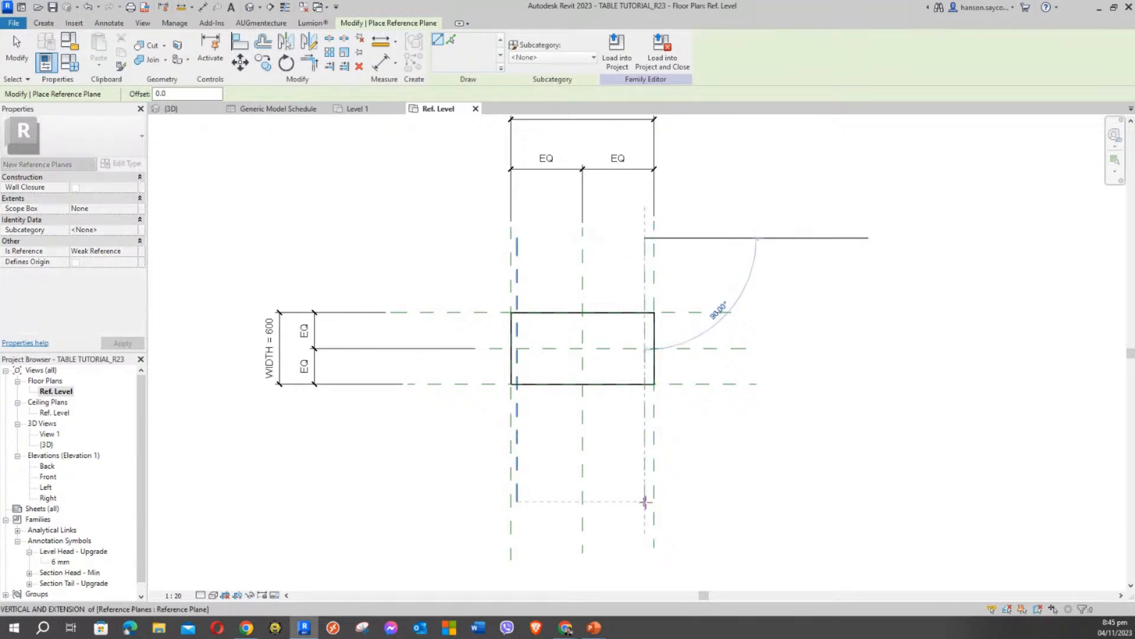
pyautogui.click(646, 501)
# Draw two horizontal reference planes just inside the box's upper and lower edges, the upper one about 250 mm above the centre plane.
pyautogui.scroll(2, 545, 348)
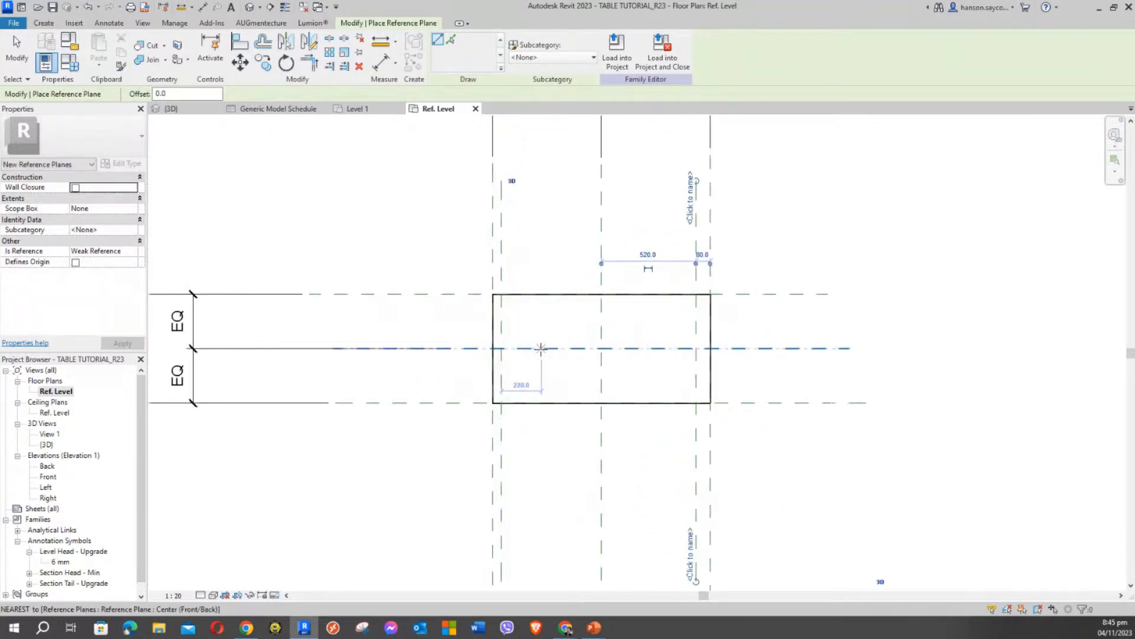
pyautogui.click(438, 303)
pyautogui.click(784, 303)
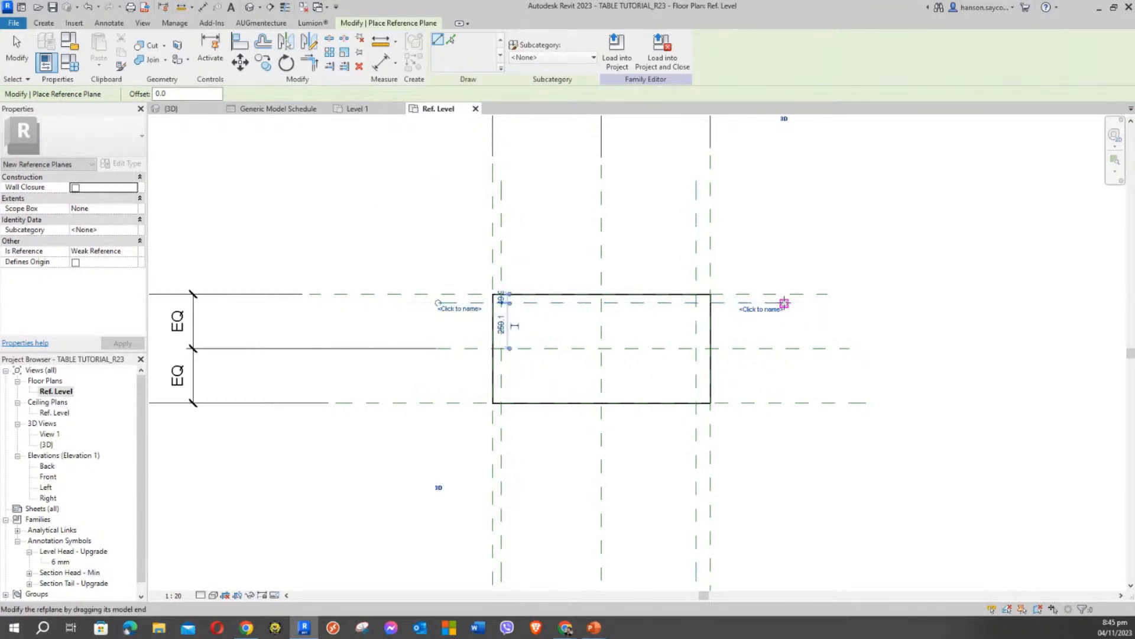
pyautogui.click(445, 391)
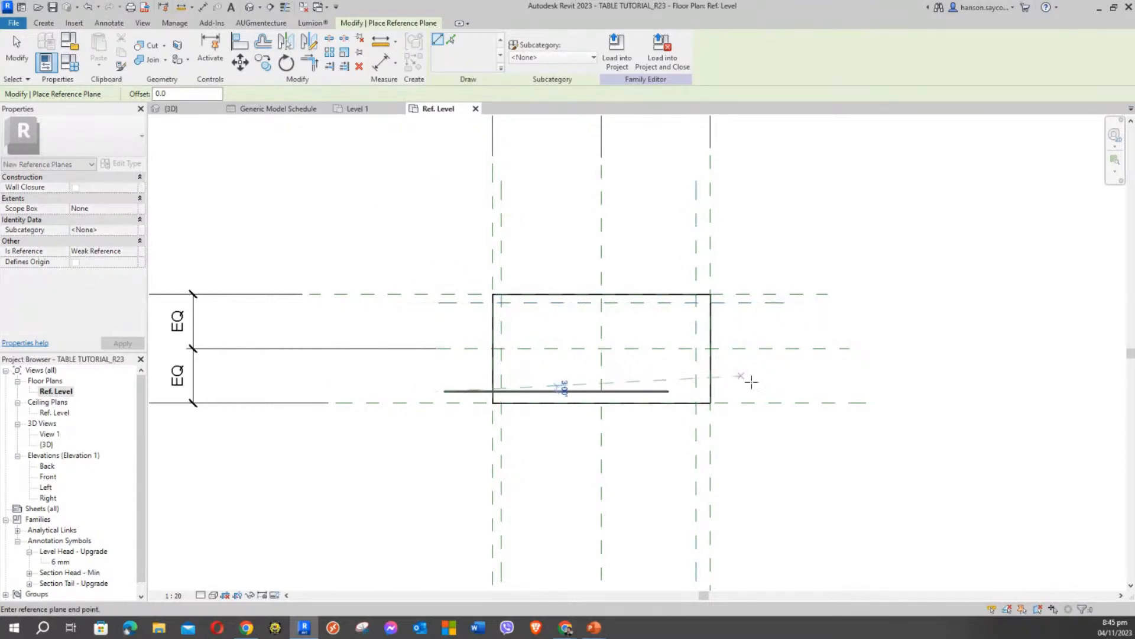
pyautogui.click(785, 391)
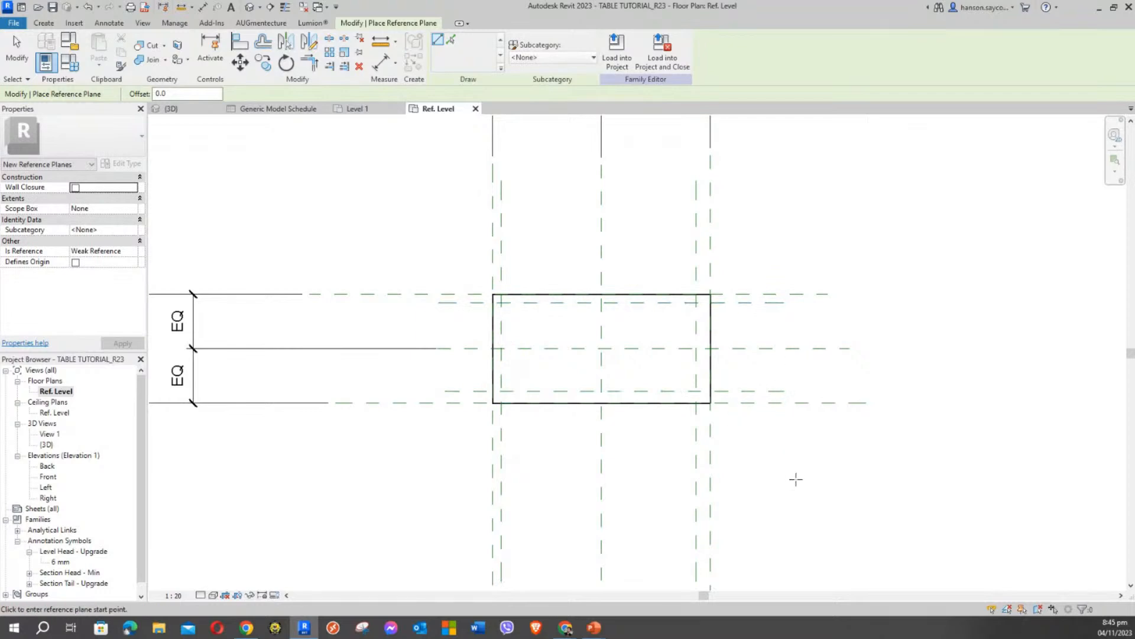
# Draw a second vertical reference plane just right of the left inner plane and a second horizontal one just below the upper inner plane.
pyautogui.moveTo(796, 476); pyautogui.dragTo(810, 408, button='middle')
pyautogui.scroll(-1, 806, 403)
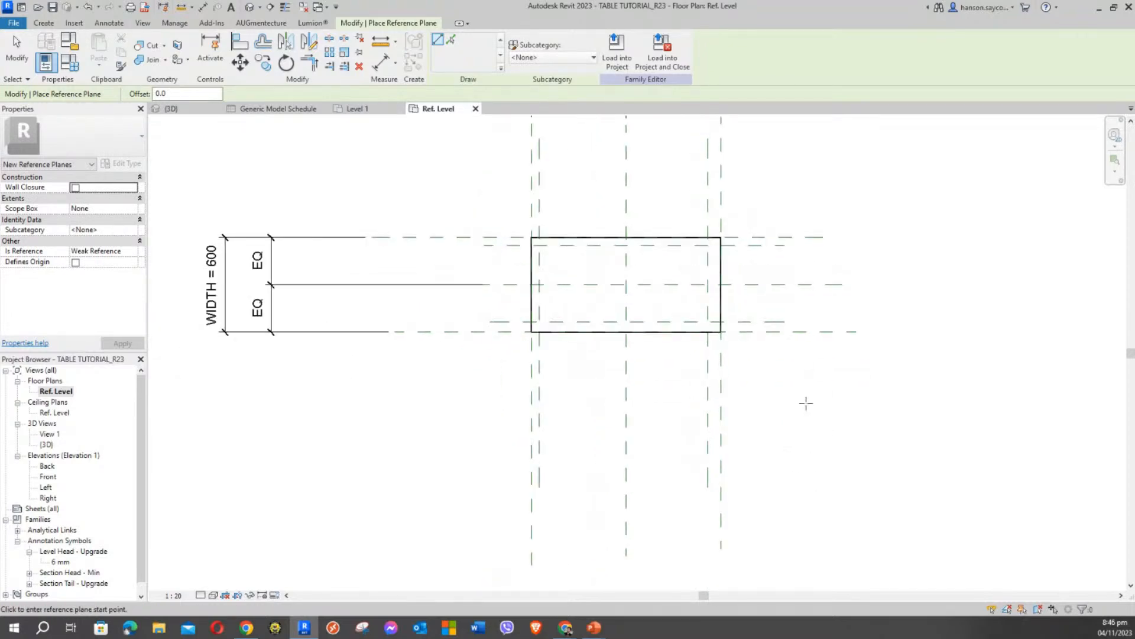
pyautogui.click(548, 138)
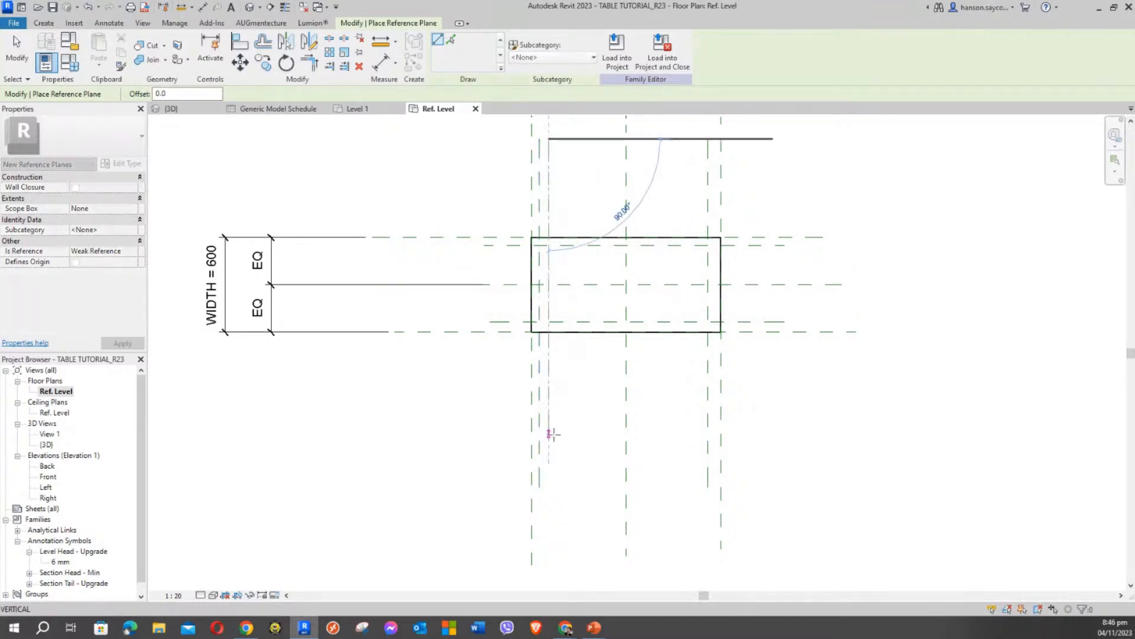
pyautogui.click(550, 433)
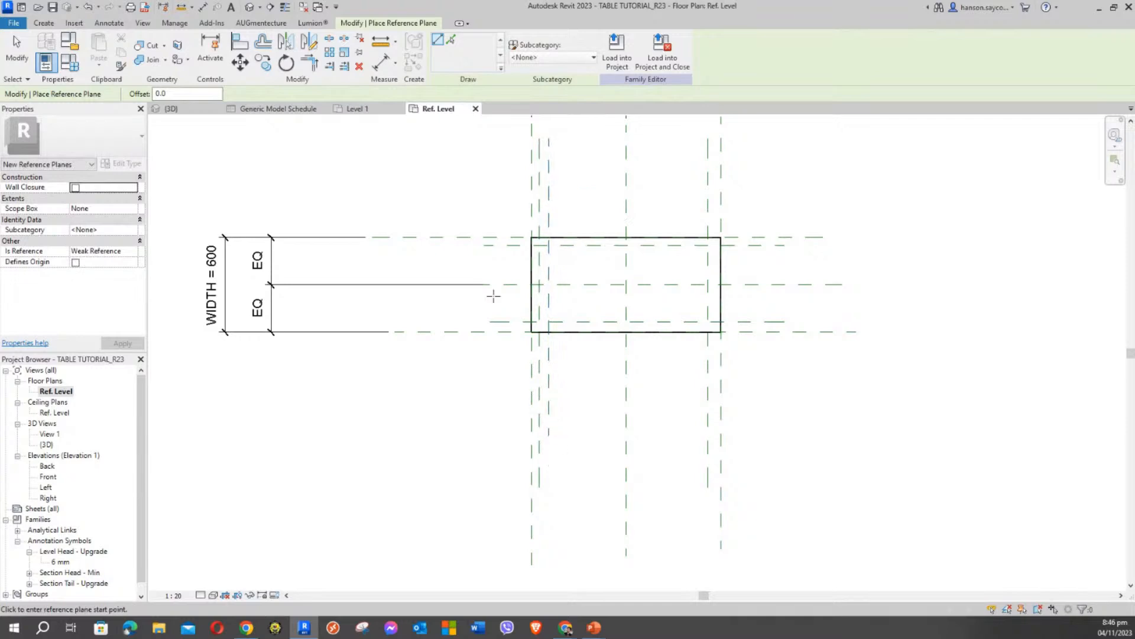
pyautogui.click(483, 259)
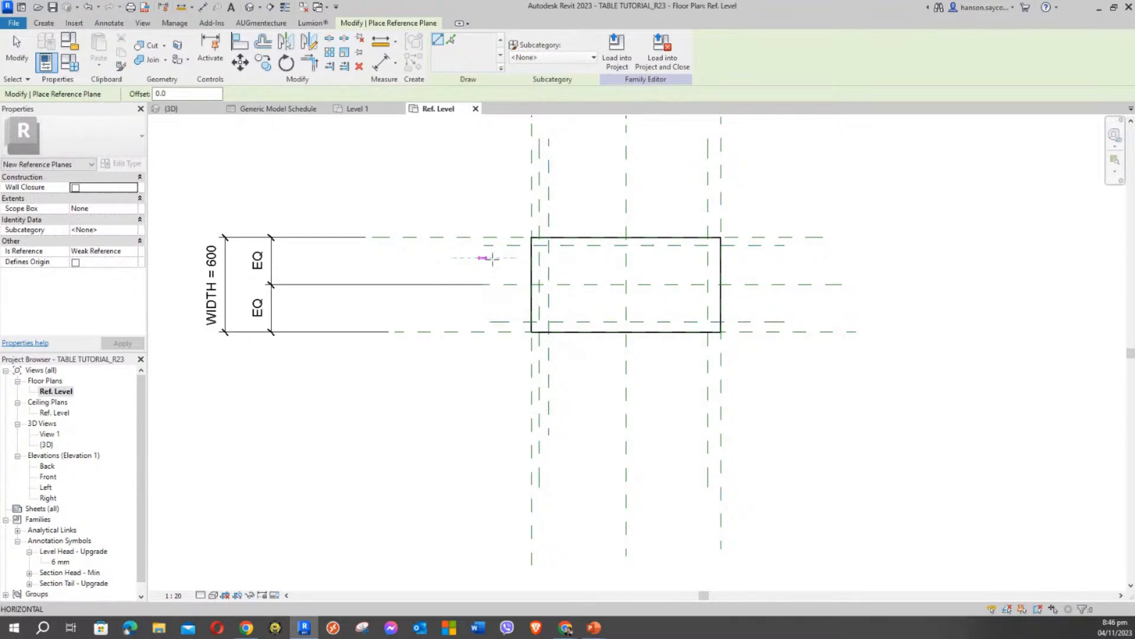
pyautogui.click(770, 257)
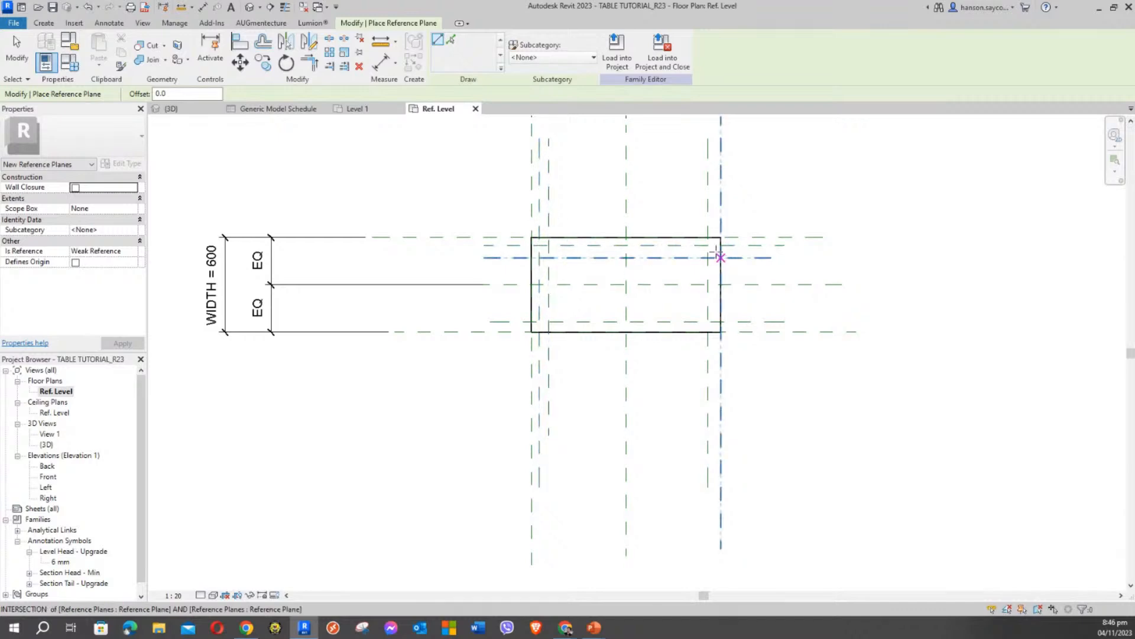
# Draw a second vertical reference plane just left of the right inner plane and a second horizontal one about 173 mm below the centre plane.
pyautogui.click(693, 148)
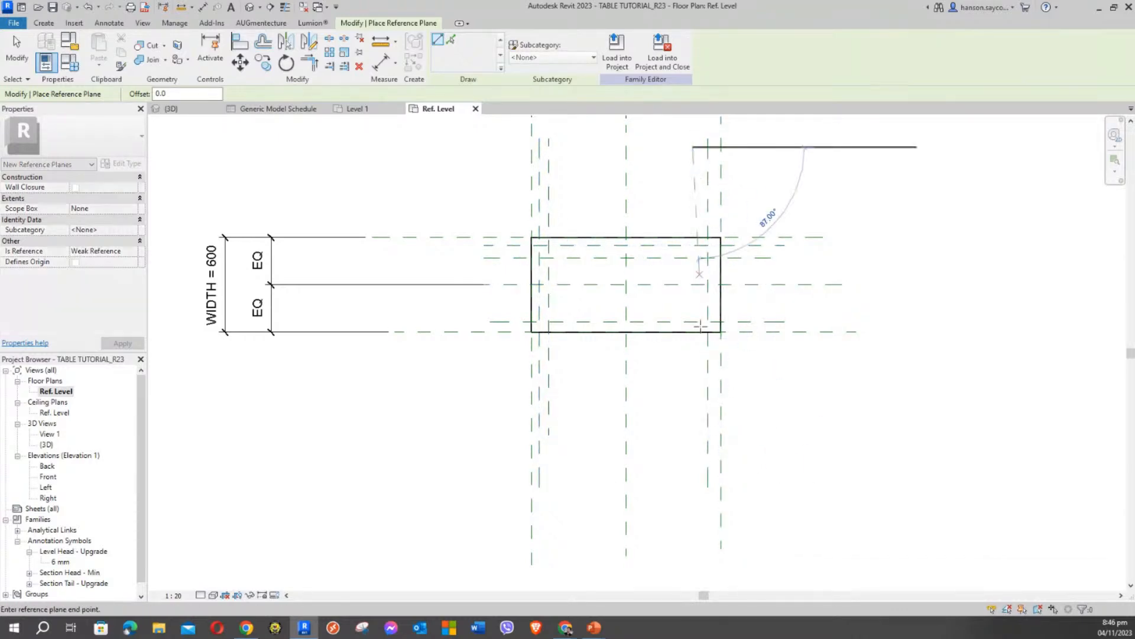
pyautogui.click(694, 479)
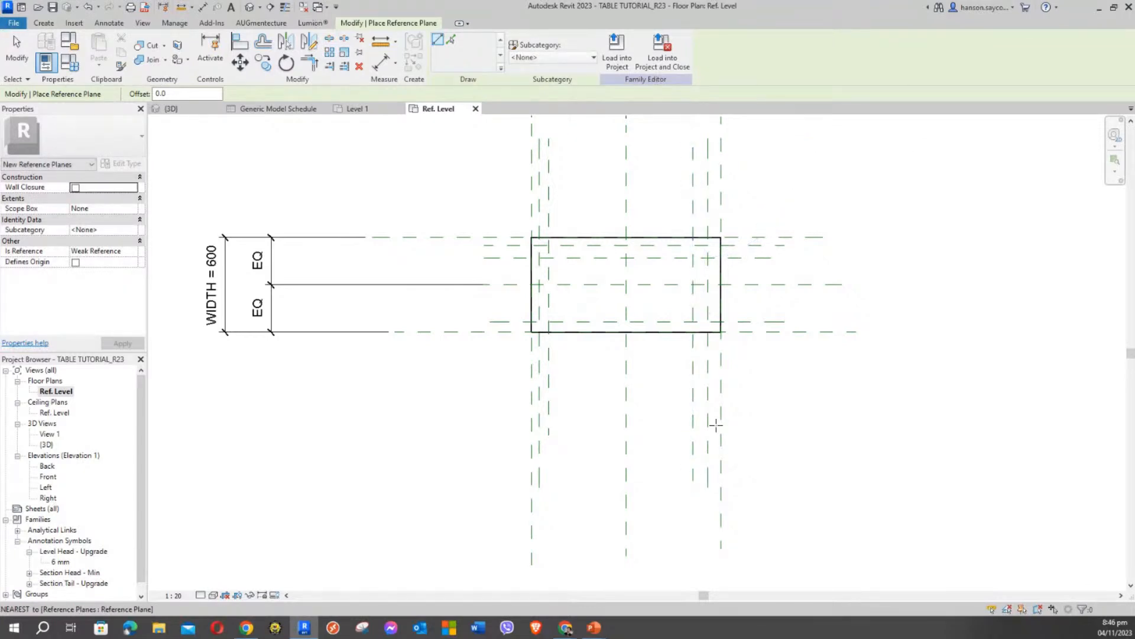
pyautogui.click(762, 301)
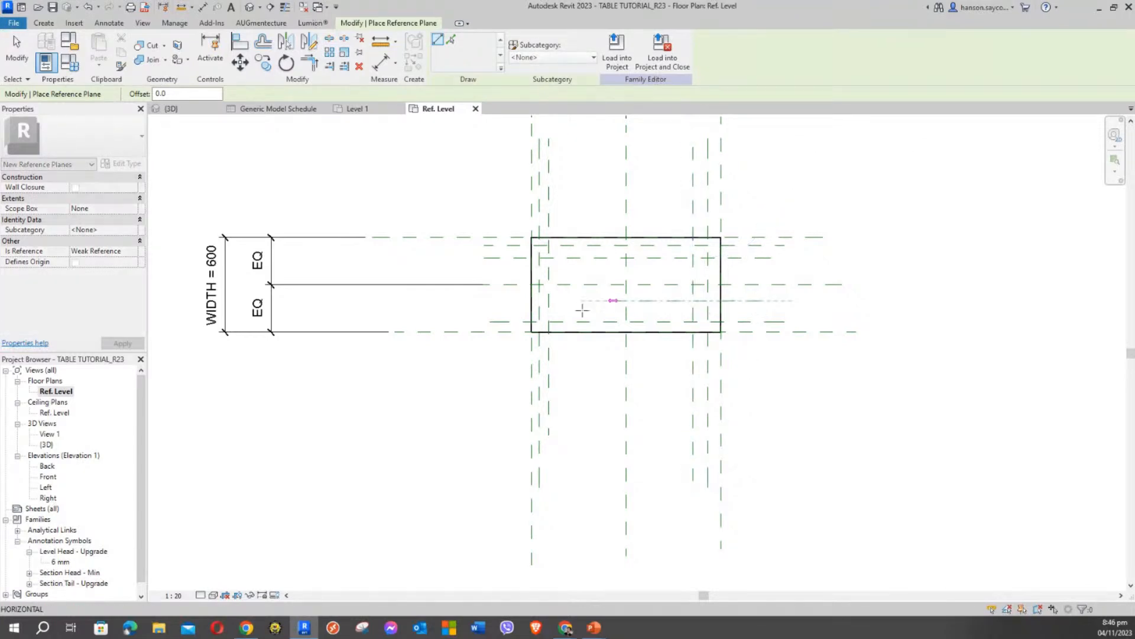
pyautogui.click(436, 303)
pyautogui.scroll(2, 748, 297)
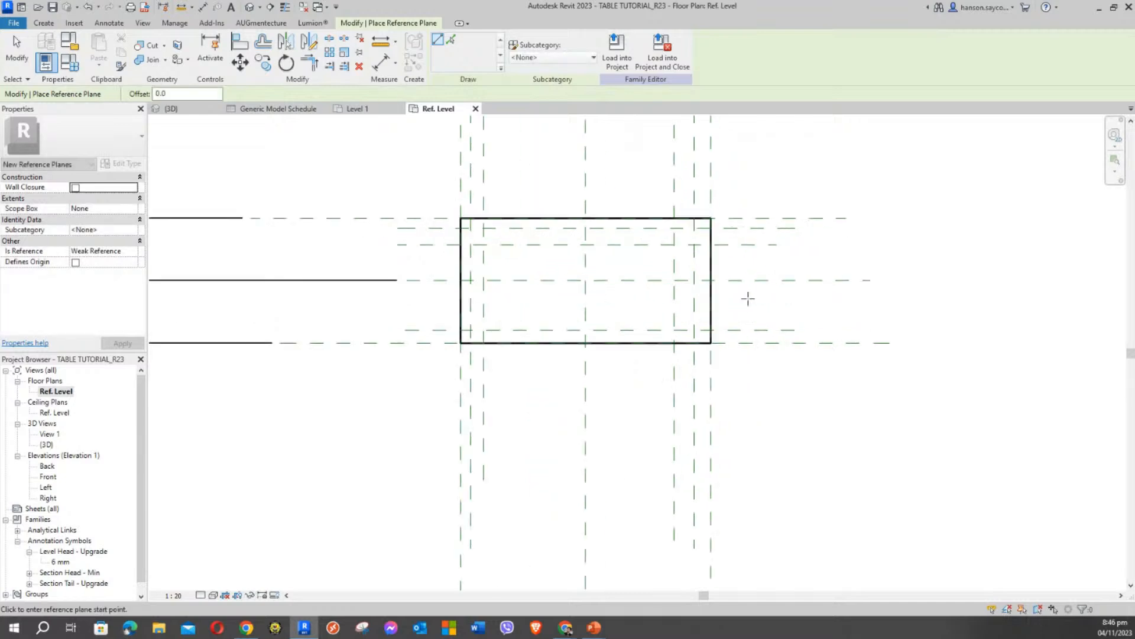
pyautogui.click(763, 317)
pyautogui.click(407, 317)
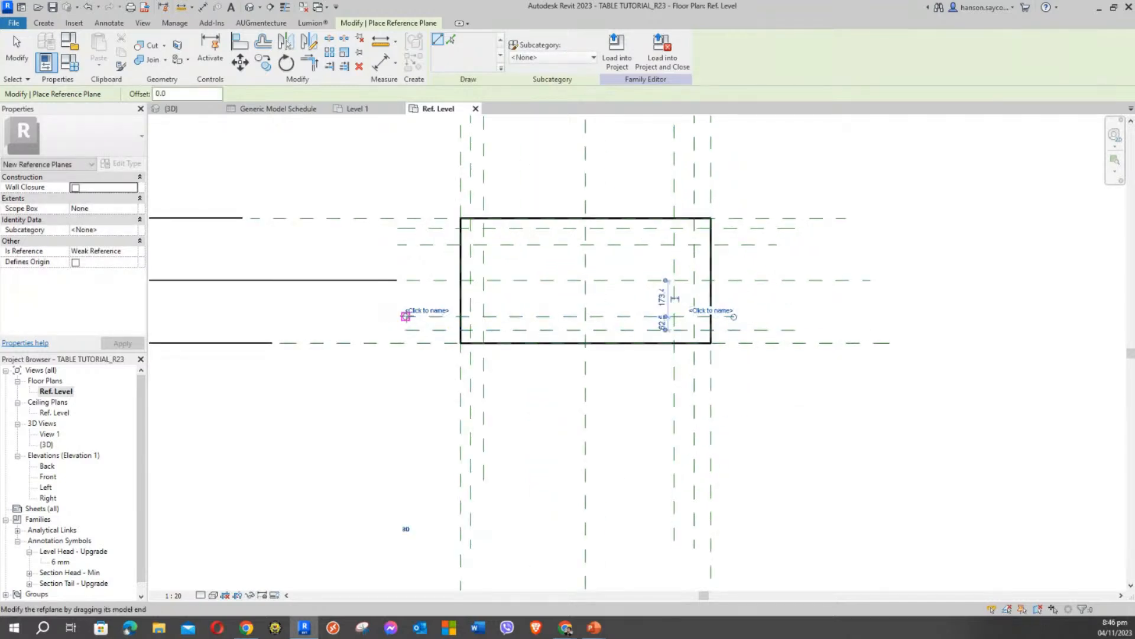
# Exit reference plane placement and examine the reference planes around the tabletop outline and its length dimensions.
pyautogui.press('Escape')
pyautogui.press('Escape')
pyautogui.scroll(2, 593, 322)
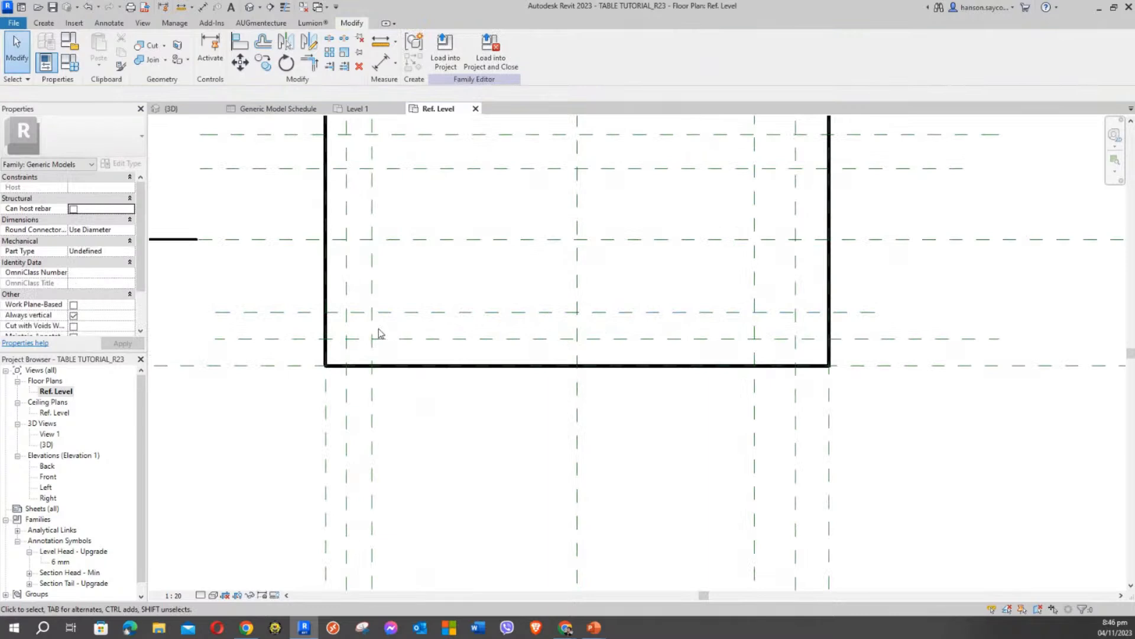
pyautogui.scroll(2, 375, 330)
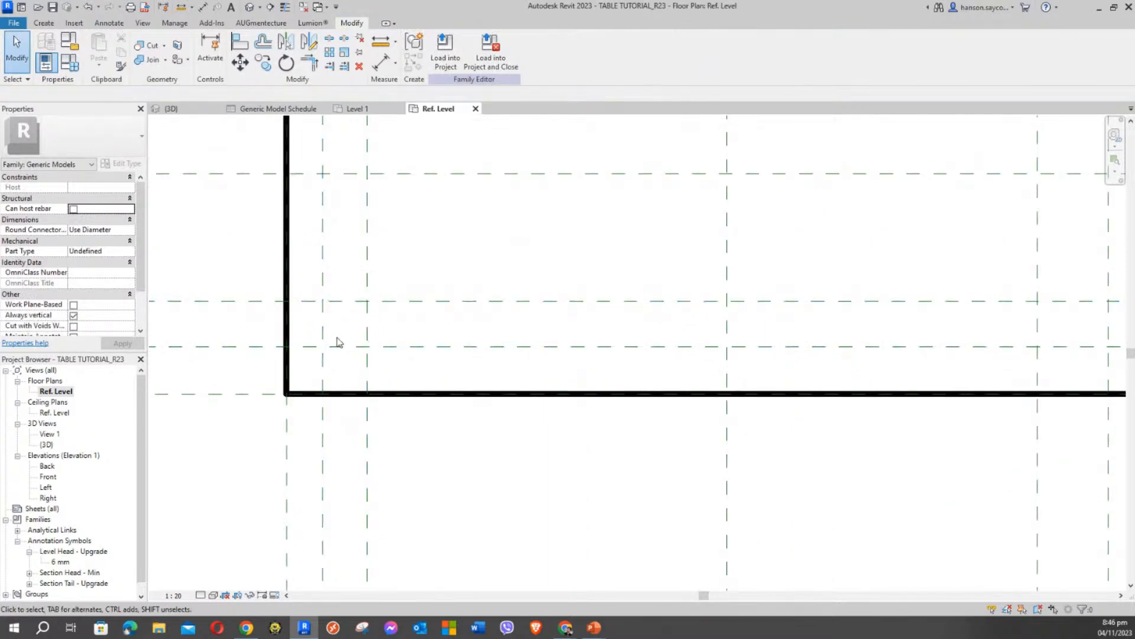
pyautogui.scroll(-2, 484, 267)
pyautogui.moveTo(484, 264); pyautogui.dragTo(507, 410, button='middle')
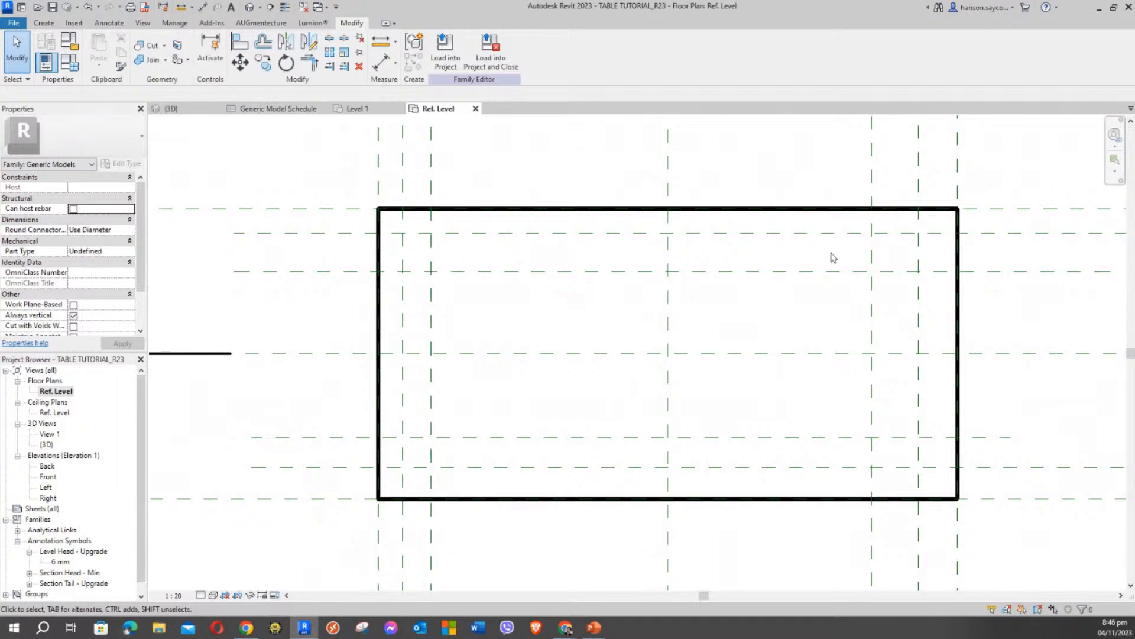
pyautogui.moveTo(904, 449); pyautogui.dragTo(817, 381, button='middle')
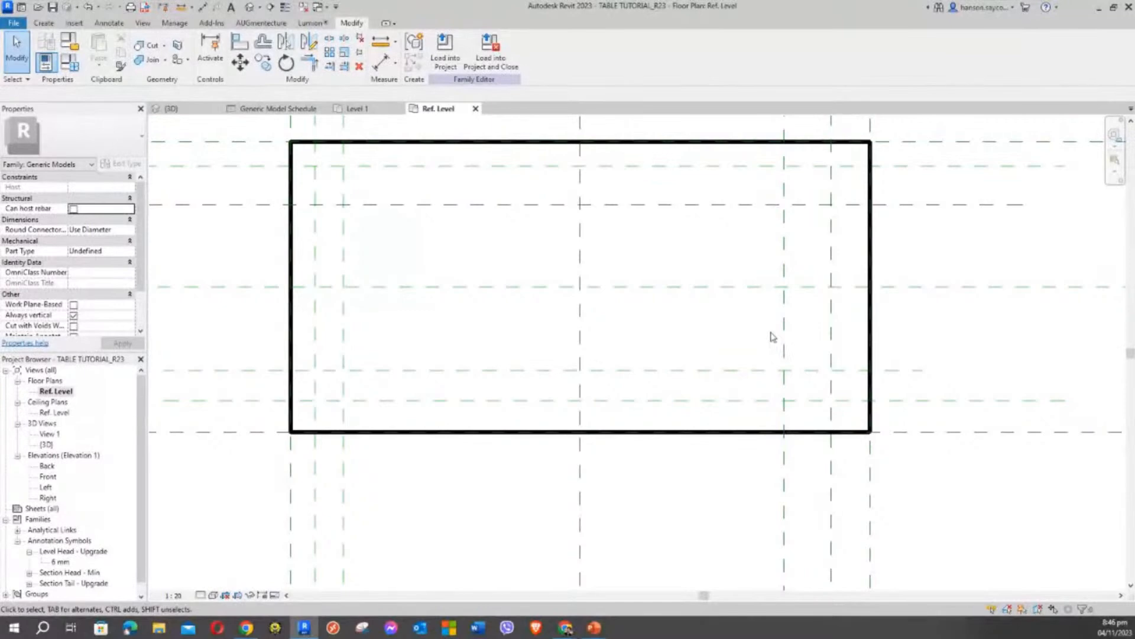
pyautogui.scroll(-2, 773, 336)
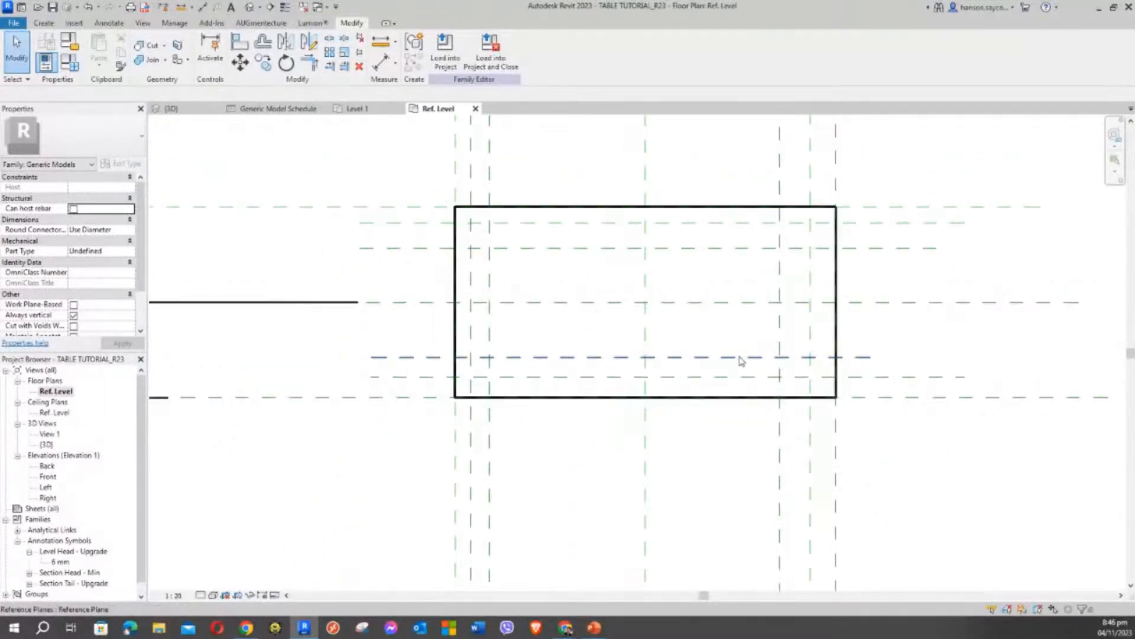
pyautogui.moveTo(743, 359); pyautogui.dragTo(777, 374, button='middle')
pyautogui.moveTo(591, 305); pyautogui.dragTo(525, 309, button='middle')
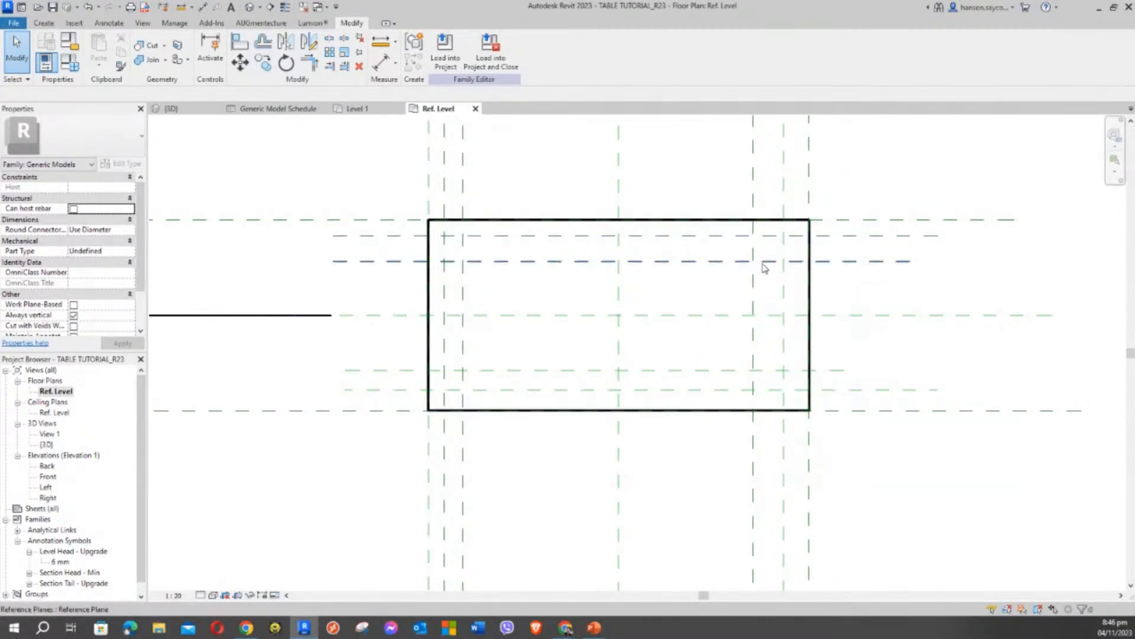
pyautogui.scroll(-2, 659, 373)
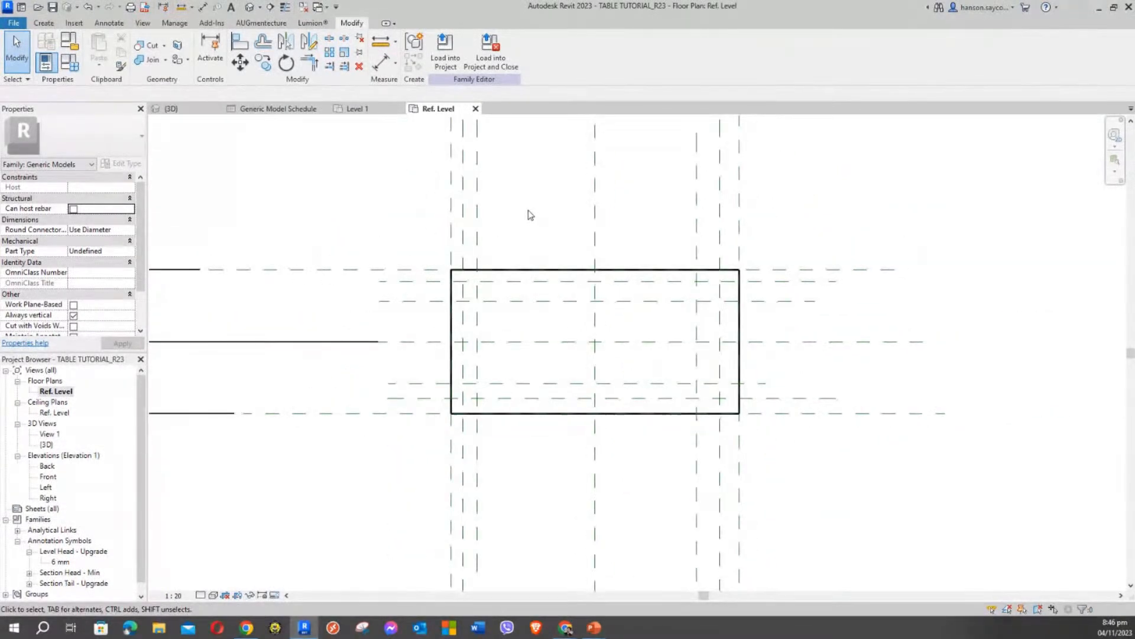
pyautogui.moveTo(528, 213)
pyautogui.mouseDown(button='middle')
pyautogui.moveTo(527, 246)
pyautogui.moveTo(507, 246)
pyautogui.moveTo(518, 193)
pyautogui.mouseUp(button='middle')
pyautogui.scroll(2, 520, 194)
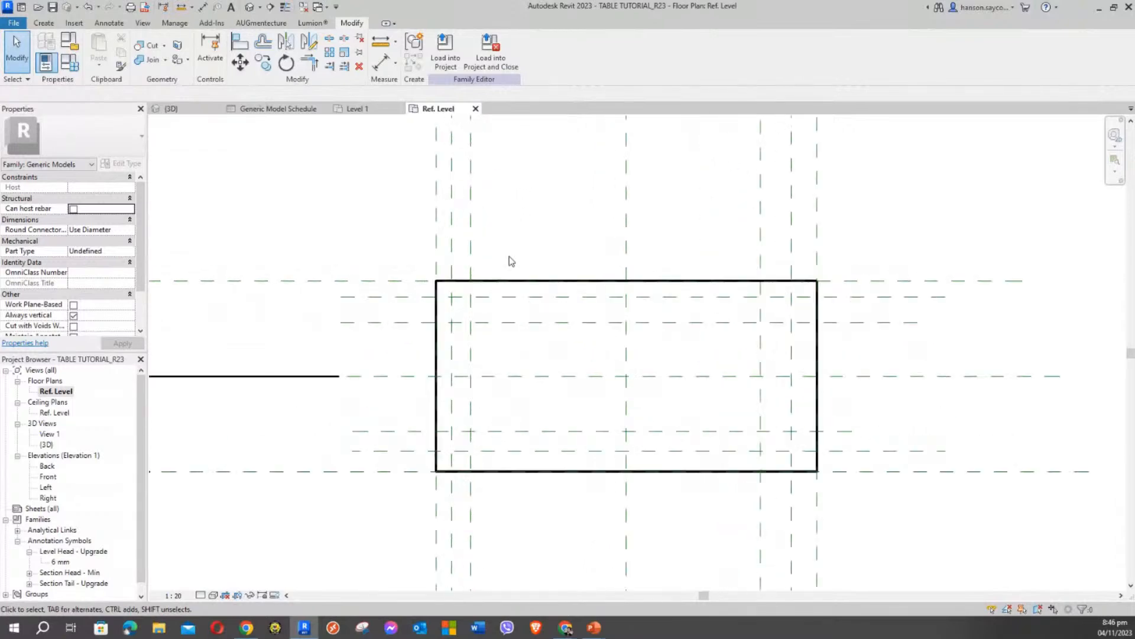
pyautogui.moveTo(509, 256)
pyautogui.mouseDown(button='middle')
pyautogui.moveTo(525, 216)
pyautogui.moveTo(500, 261)
pyautogui.mouseUp(button='middle')
pyautogui.scroll(-2, 526, 215)
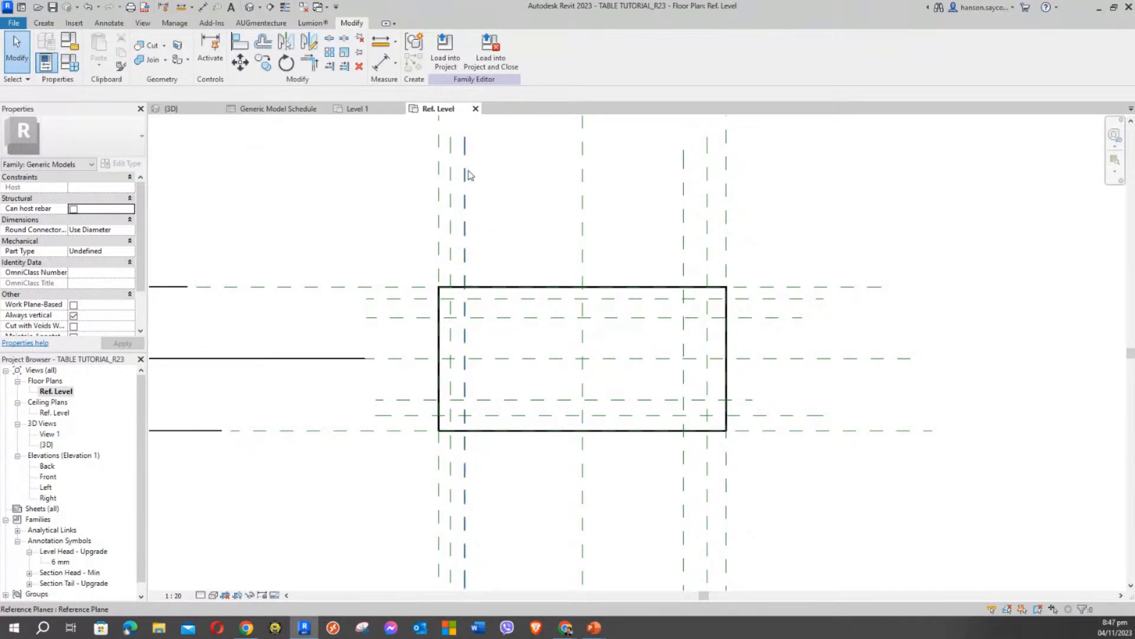
pyautogui.scroll(2, 485, 251)
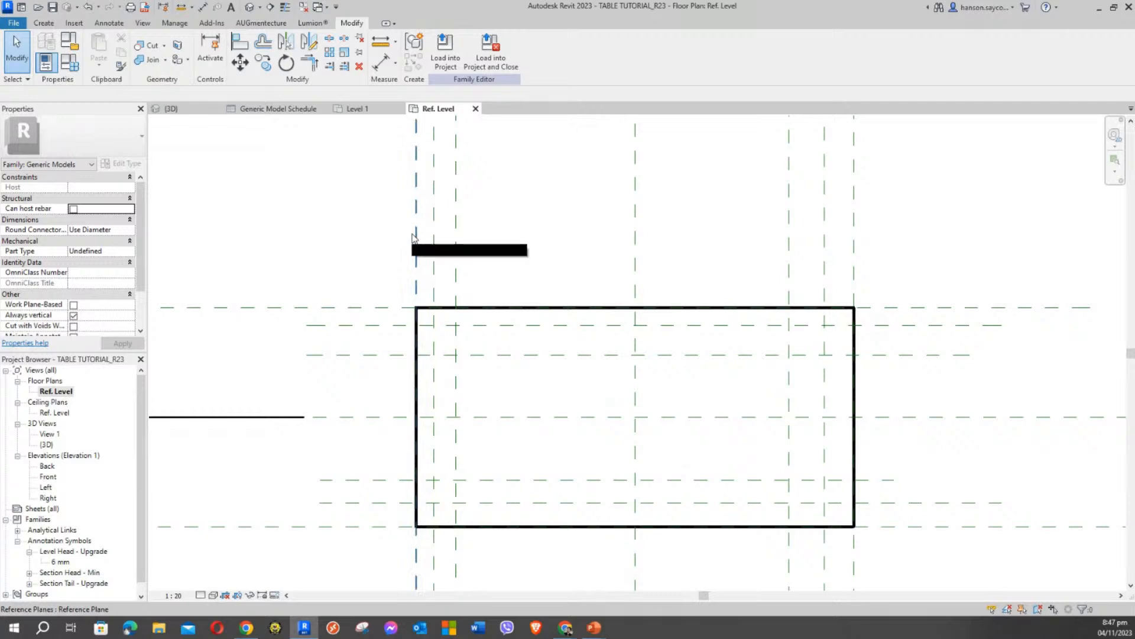
pyautogui.scroll(-2, 412, 266)
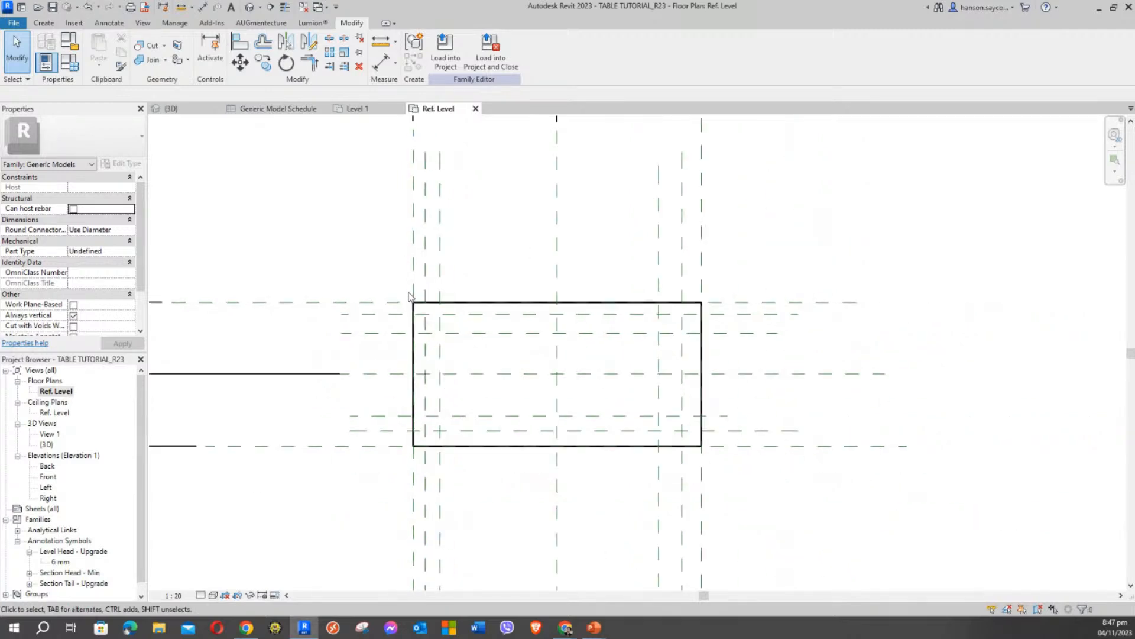
pyautogui.scroll(-2, 416, 263)
pyautogui.moveTo(501, 70); pyautogui.dragTo(503, 204, button='middle')
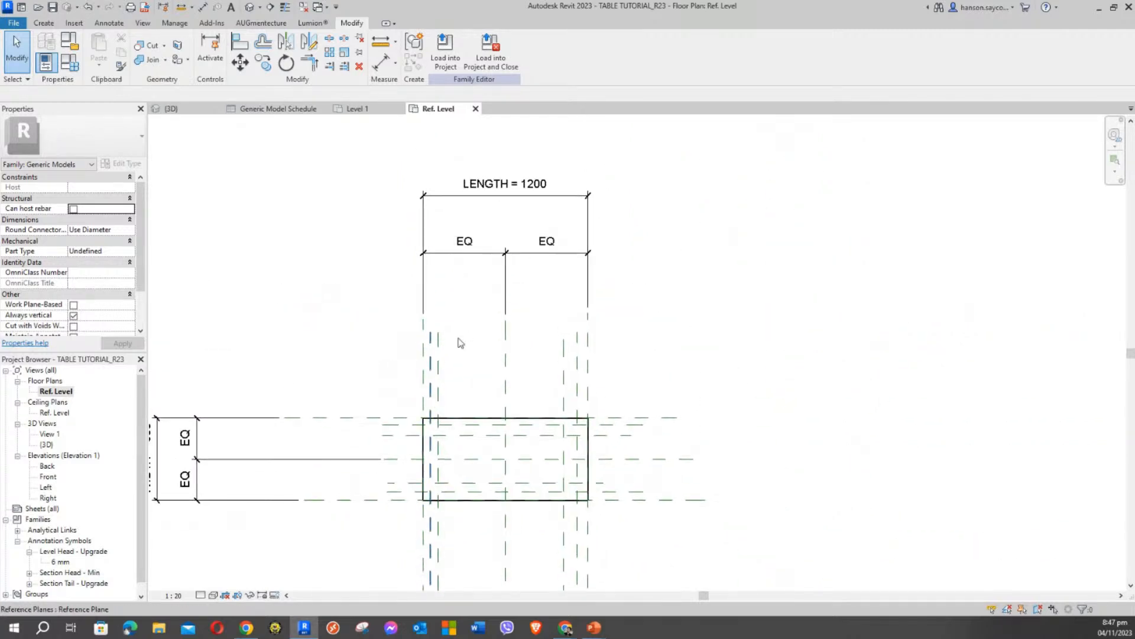
pyautogui.scroll(2, 450, 331)
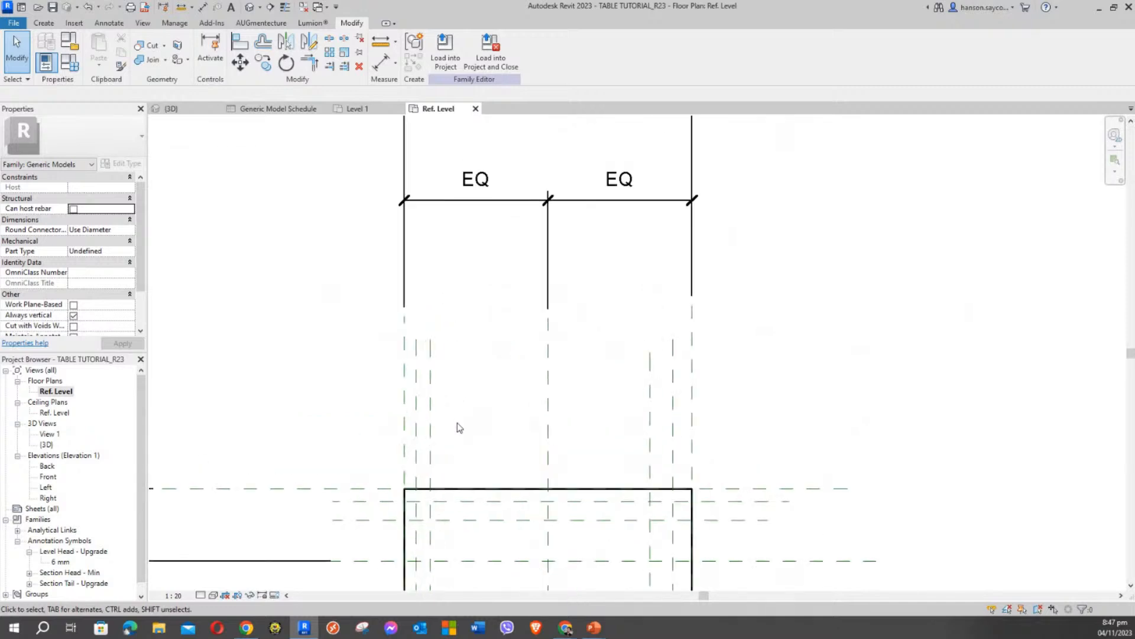
pyautogui.scroll(1, 459, 427)
pyautogui.moveTo(459, 428); pyautogui.dragTo(474, 295, button='middle')
pyautogui.scroll(5, 395, 366)
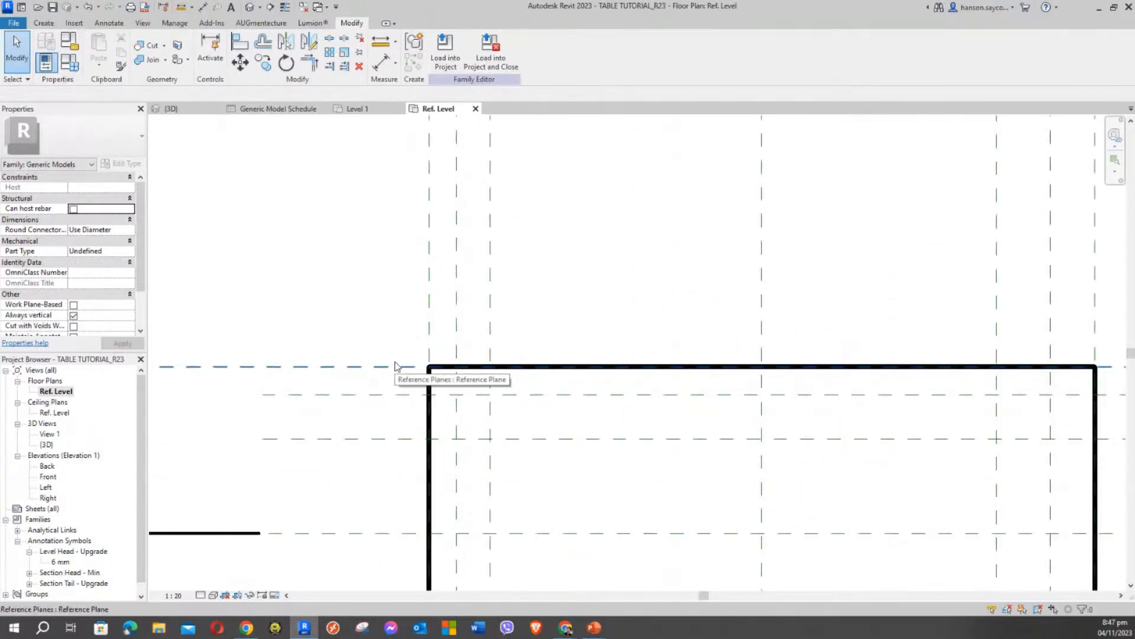
pyautogui.moveTo(382, 318); pyautogui.dragTo(378, 433, button='middle')
pyautogui.scroll(-2, 366, 382)
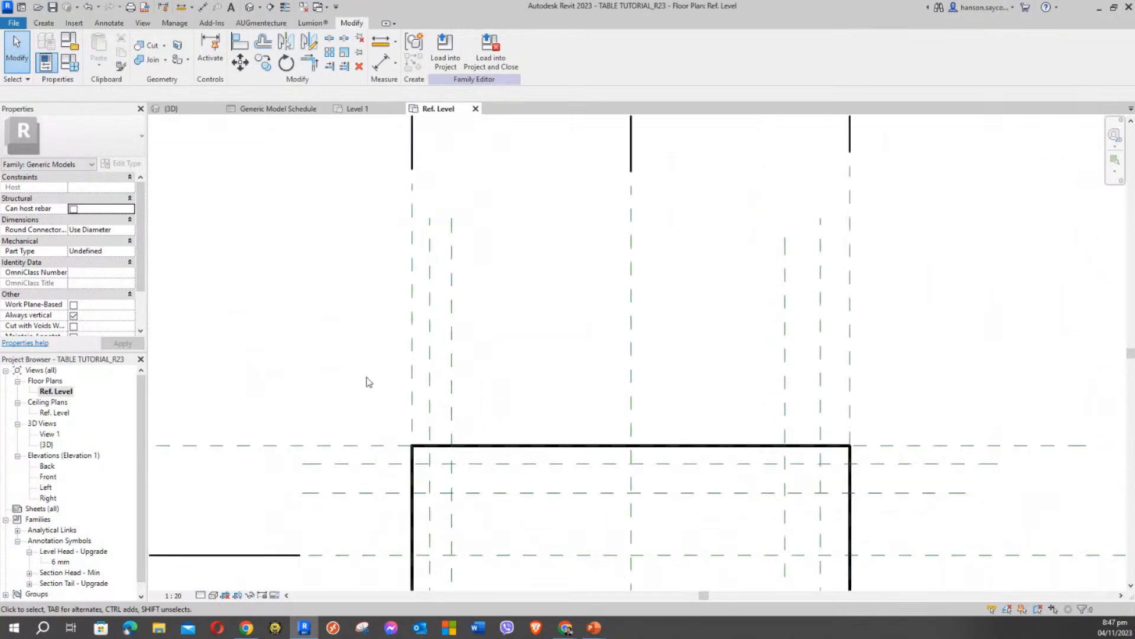
pyautogui.scroll(-2, 367, 378)
pyautogui.moveTo(363, 356); pyautogui.dragTo(415, 396, button='middle')
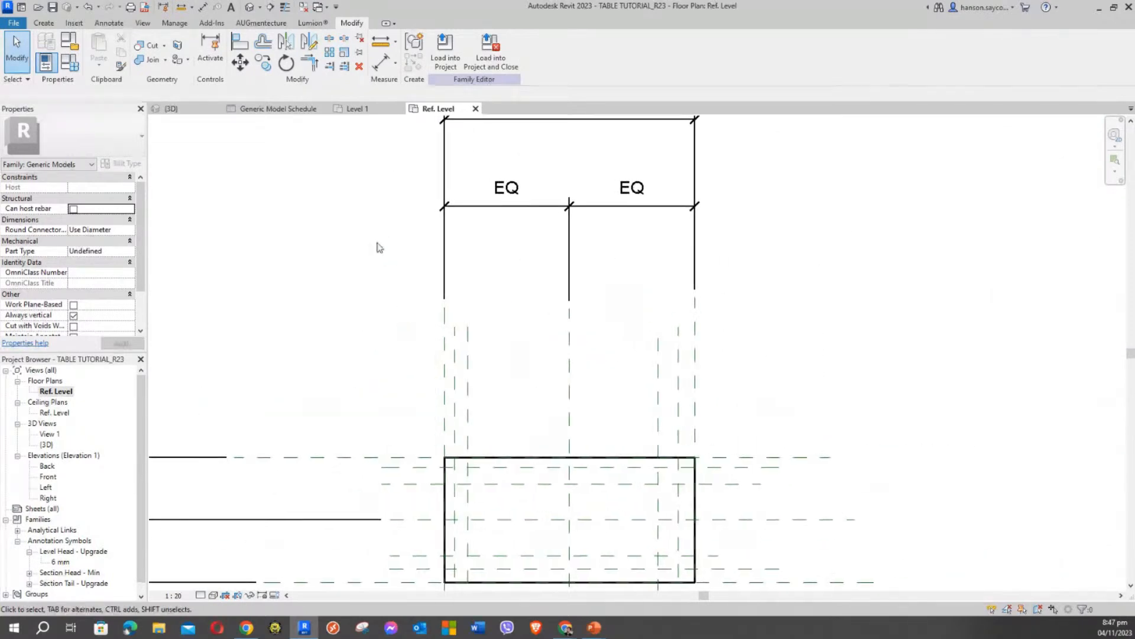
# Add an aligned dimension between the tabletop's left edge plane and the nearest inner vertical reference plane, placed above the outline.
pyautogui.click(382, 62)
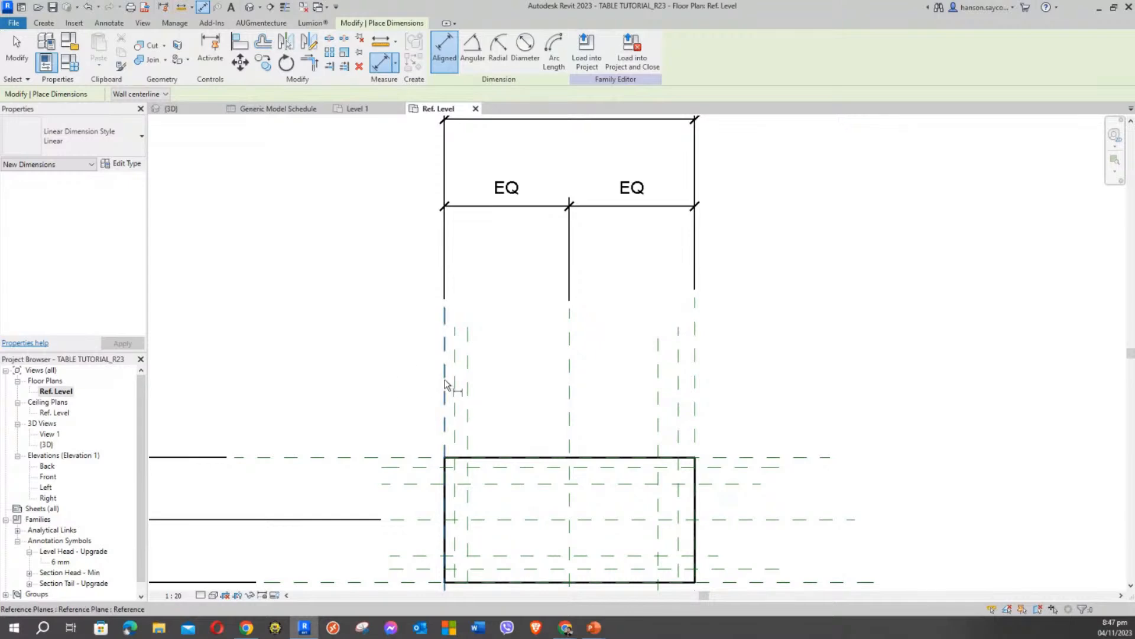
pyautogui.scroll(2, 435, 367)
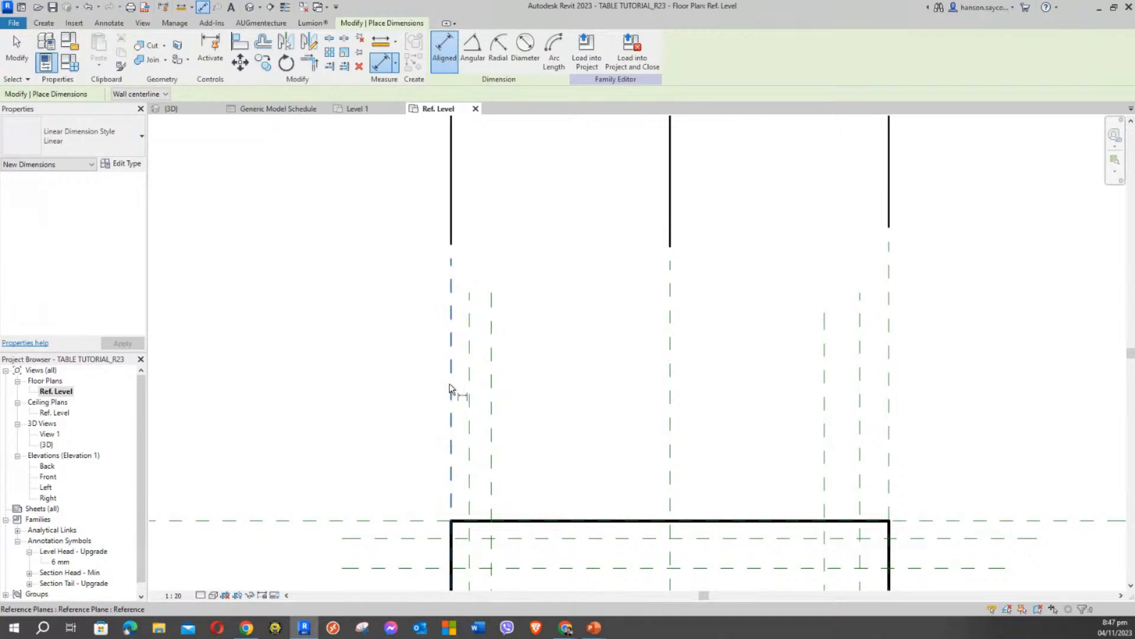
pyautogui.click(450, 391)
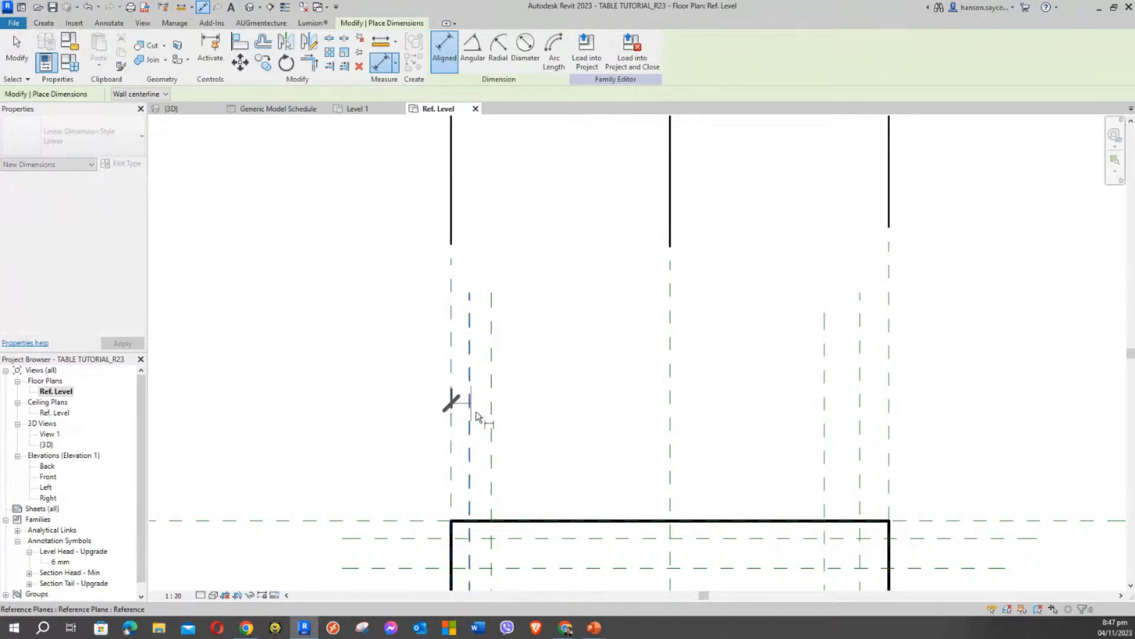
pyautogui.click(473, 417)
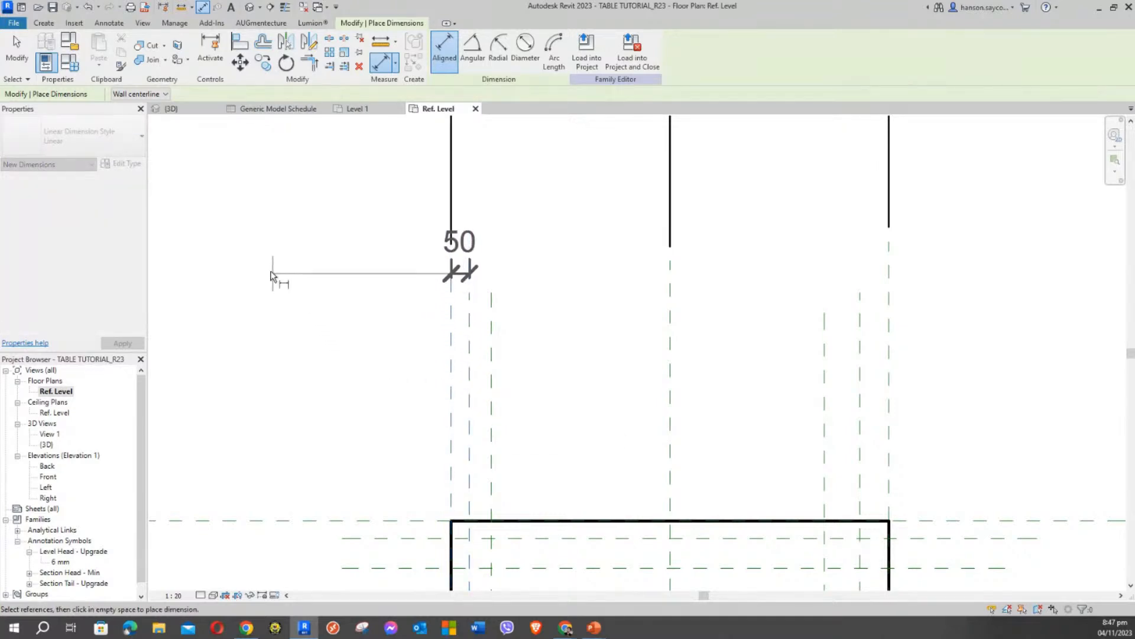
pyautogui.click(266, 266)
pyautogui.scroll(-1, 332, 331)
pyautogui.scroll(-1, 333, 331)
pyautogui.moveTo(299, 385); pyautogui.dragTo(307, 325, button='middle')
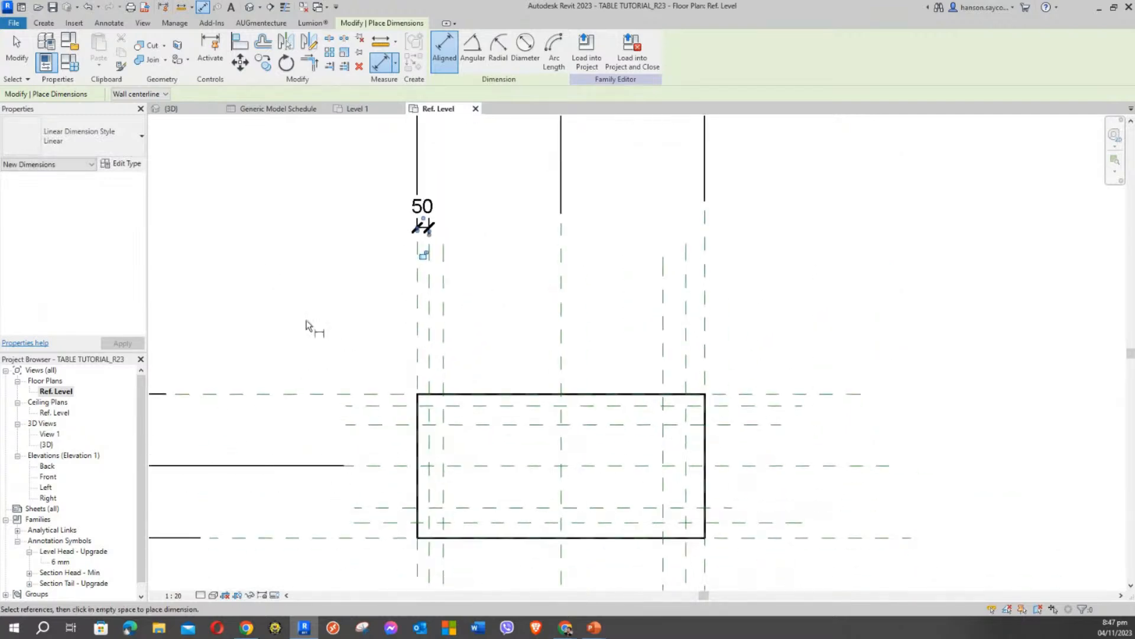
pyautogui.scroll(-2, 307, 325)
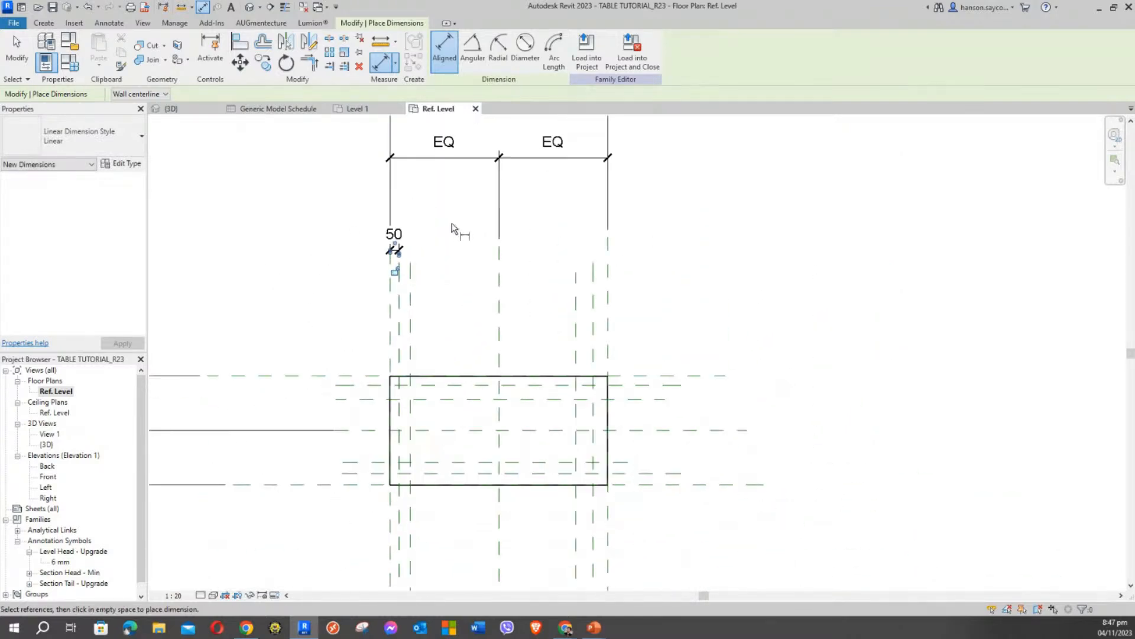
pyautogui.scroll(4, 456, 272)
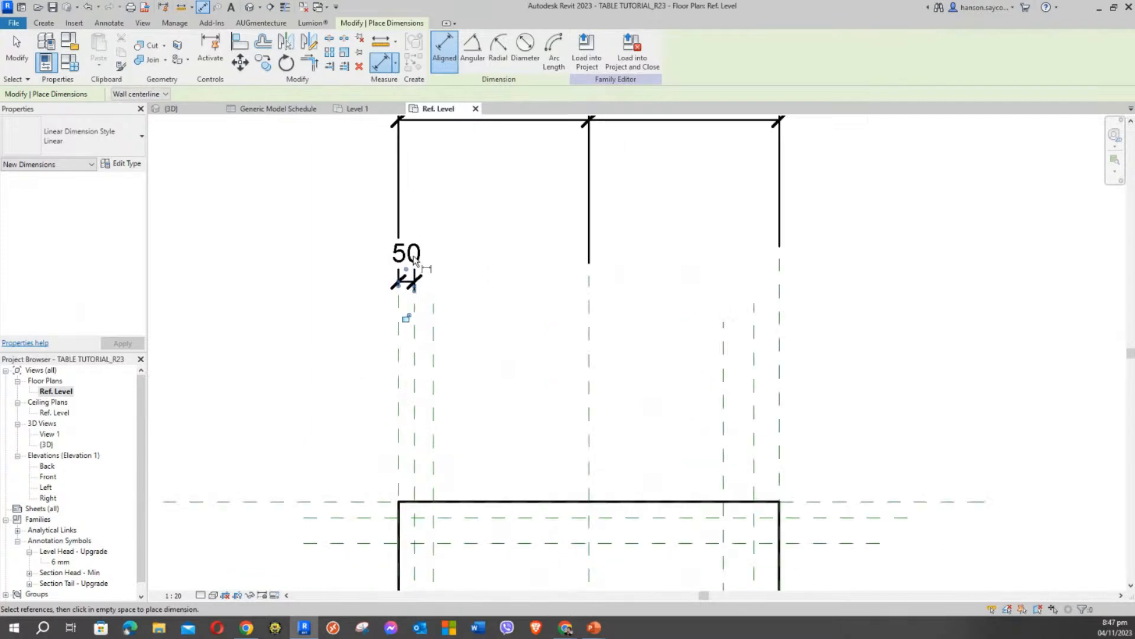
# Dimension from the outermost inner vertical reference plane to the tabletop's right edge plane, placing it above the outline.
pyautogui.scroll(-1, 500, 323)
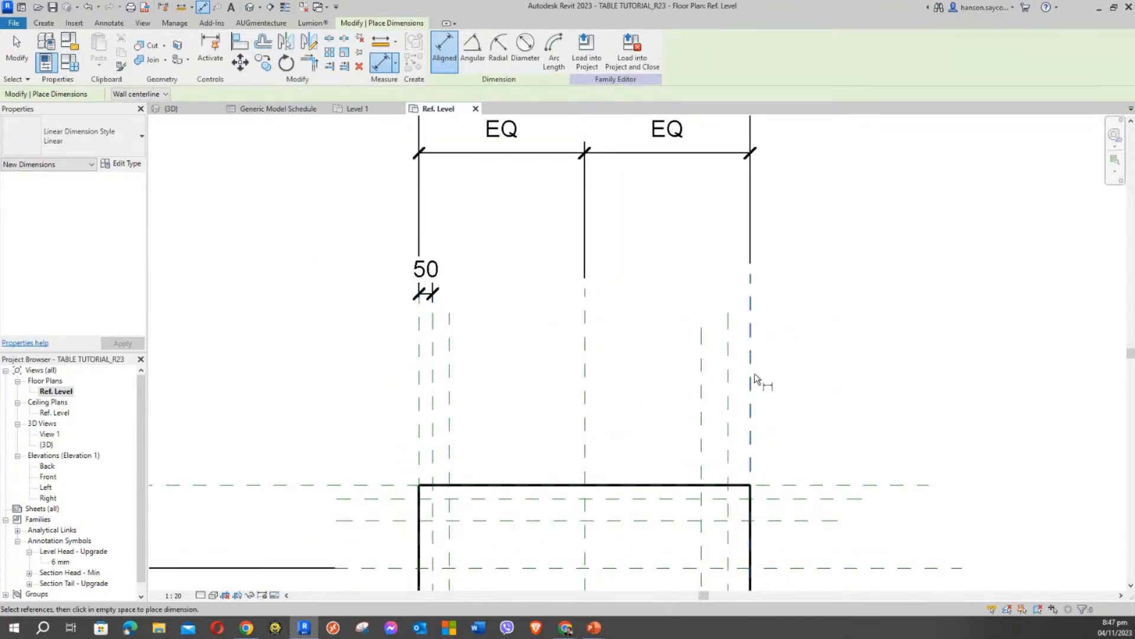
pyautogui.moveTo(821, 391); pyautogui.dragTo(760, 335, button='middle')
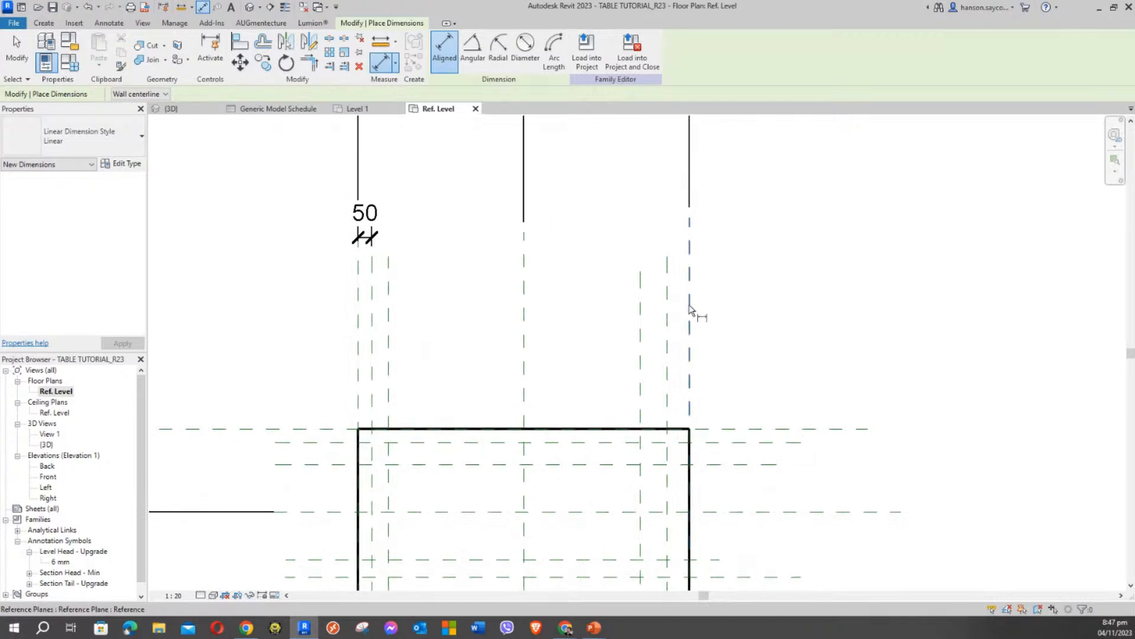
pyautogui.click(668, 301)
pyautogui.click(690, 299)
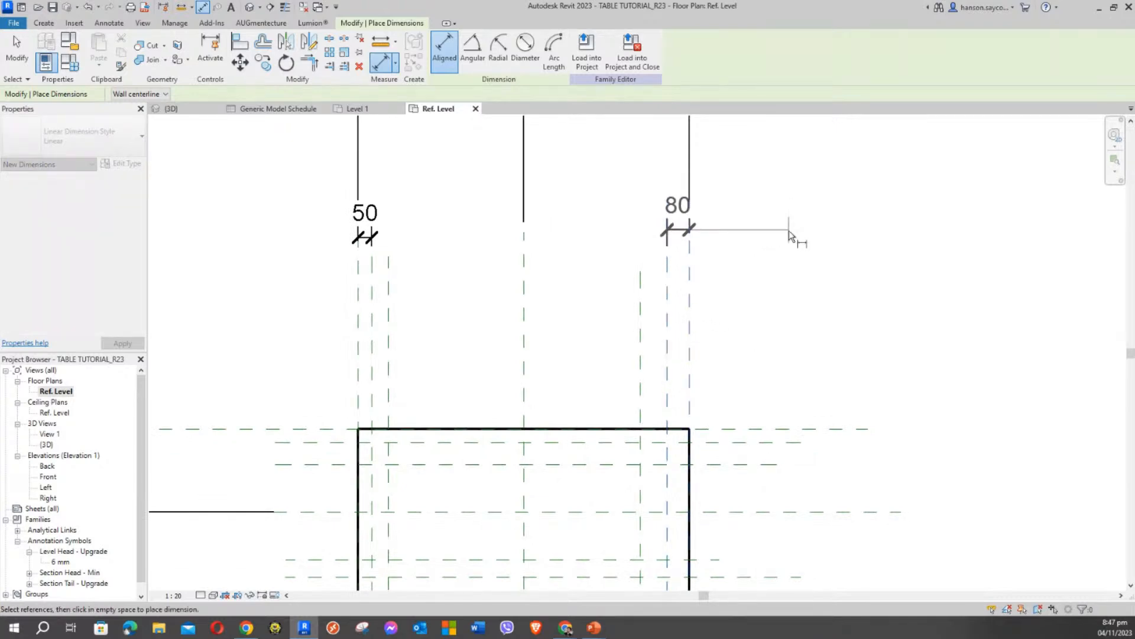
pyautogui.click(791, 235)
# Dimension from the tabletop's upper edge plane to the nearest inner horizontal reference plane, placing it left of the outline.
pyautogui.scroll(-3, 794, 246)
pyautogui.moveTo(869, 332); pyautogui.dragTo(823, 184, button='middle')
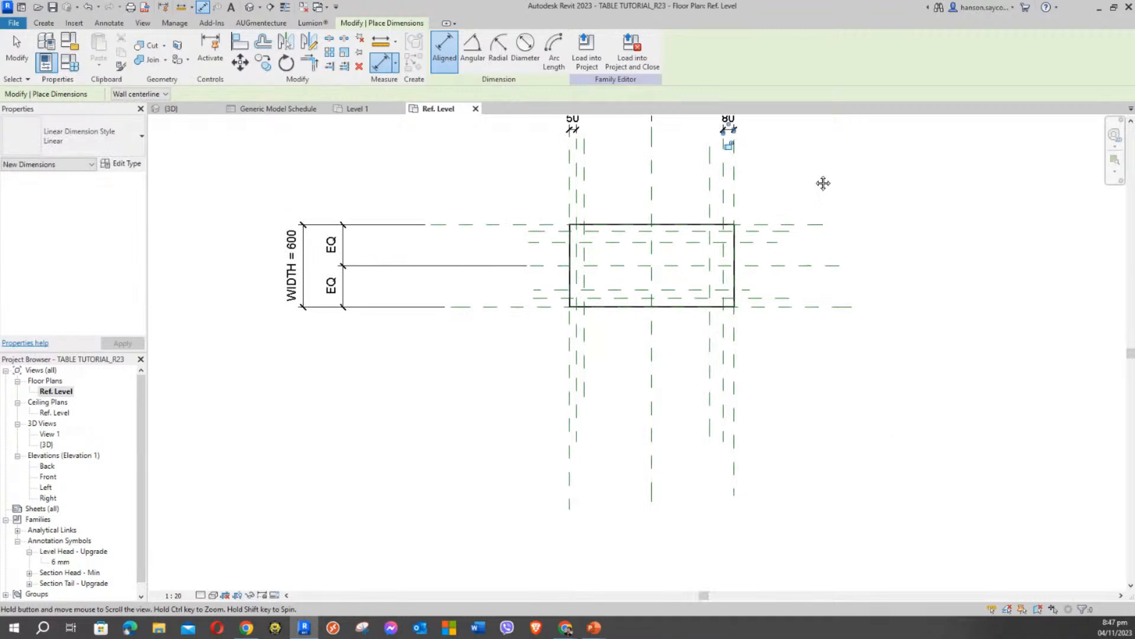
pyautogui.scroll(2, 521, 248)
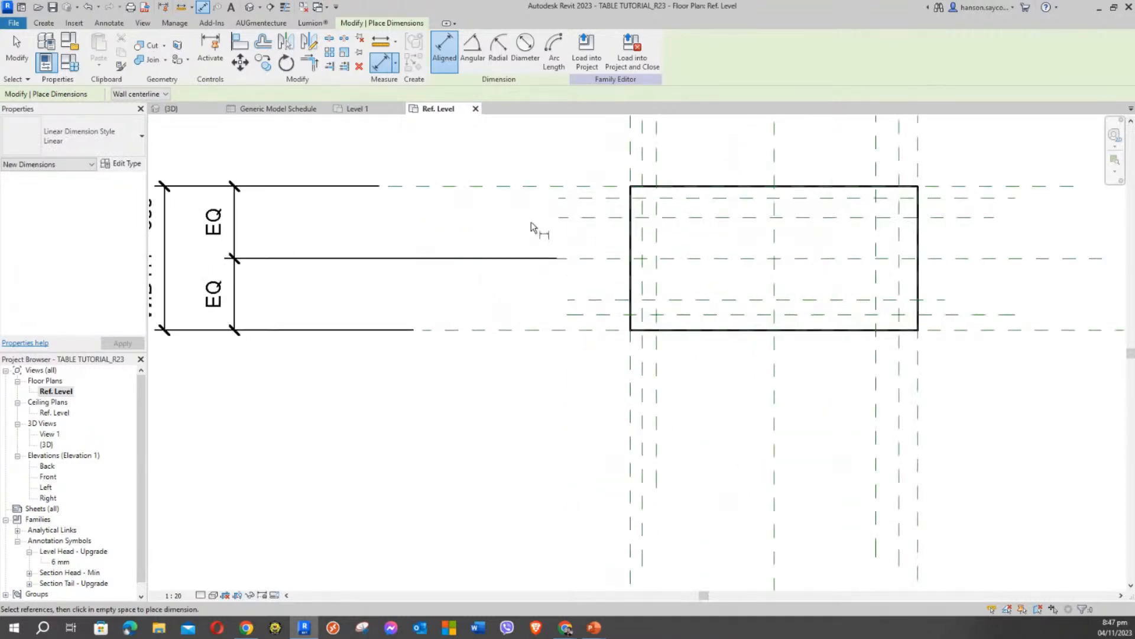
pyautogui.click(552, 186)
pyautogui.click(583, 198)
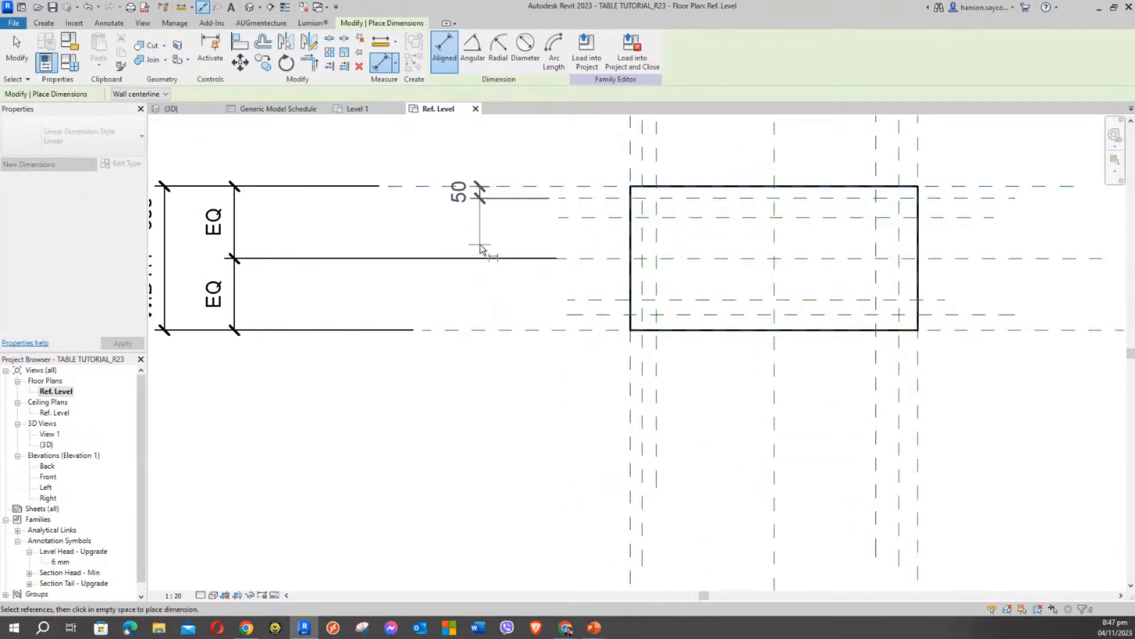
pyautogui.click(480, 248)
# Dimension from the tabletop's lower edge plane to the nearest inner horizontal plane, left of the outline, and finish dimensioning.
pyautogui.scroll(-3, 532, 355)
pyautogui.scroll(2, 502, 356)
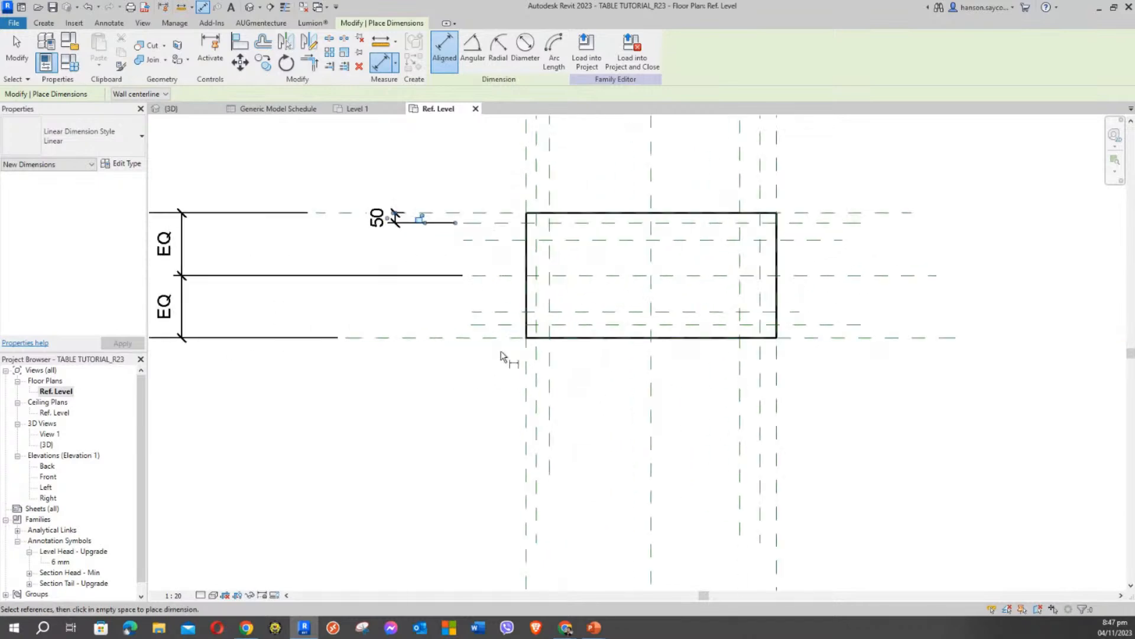
pyautogui.click(499, 340)
pyautogui.click(492, 324)
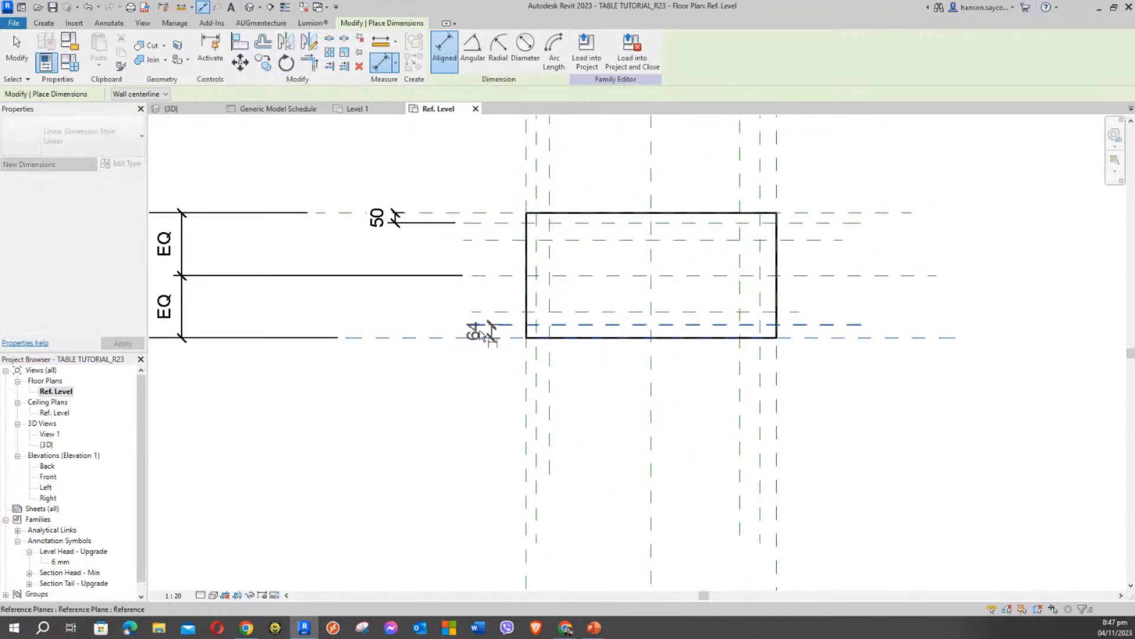
pyautogui.click(394, 416)
pyautogui.scroll(-2, 421, 443)
pyautogui.press('Escape')
pyautogui.press('Escape')
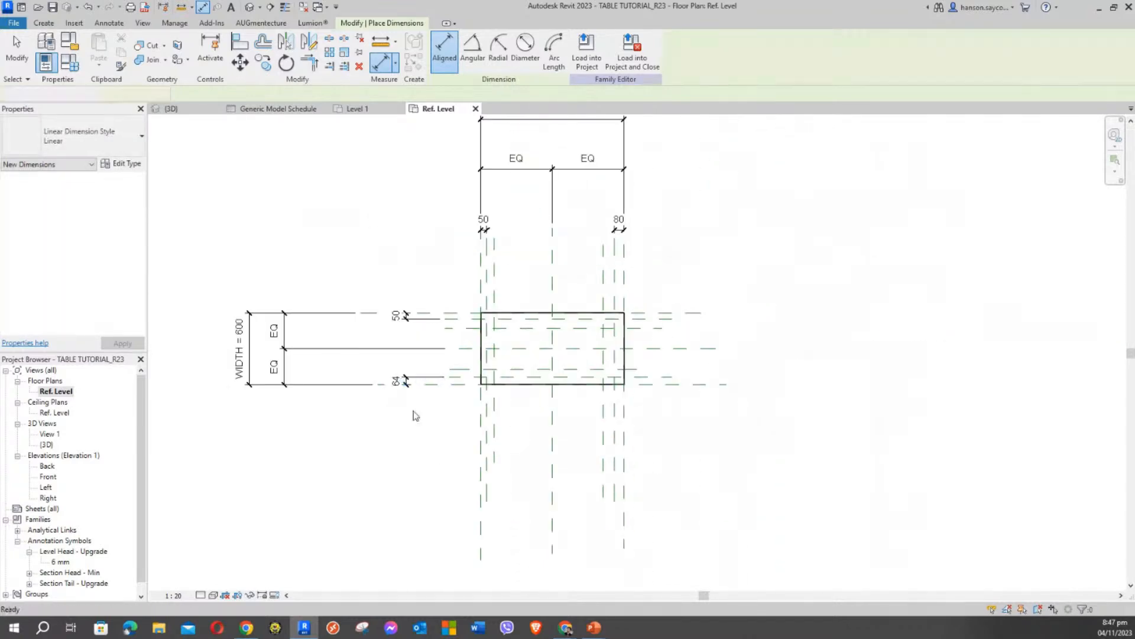
# Label the dimension between the tabletop's right edge and nearest inner plane with a new family type parameter named LEG SIDE OFFSET.
pyautogui.scroll(2, 400, 271)
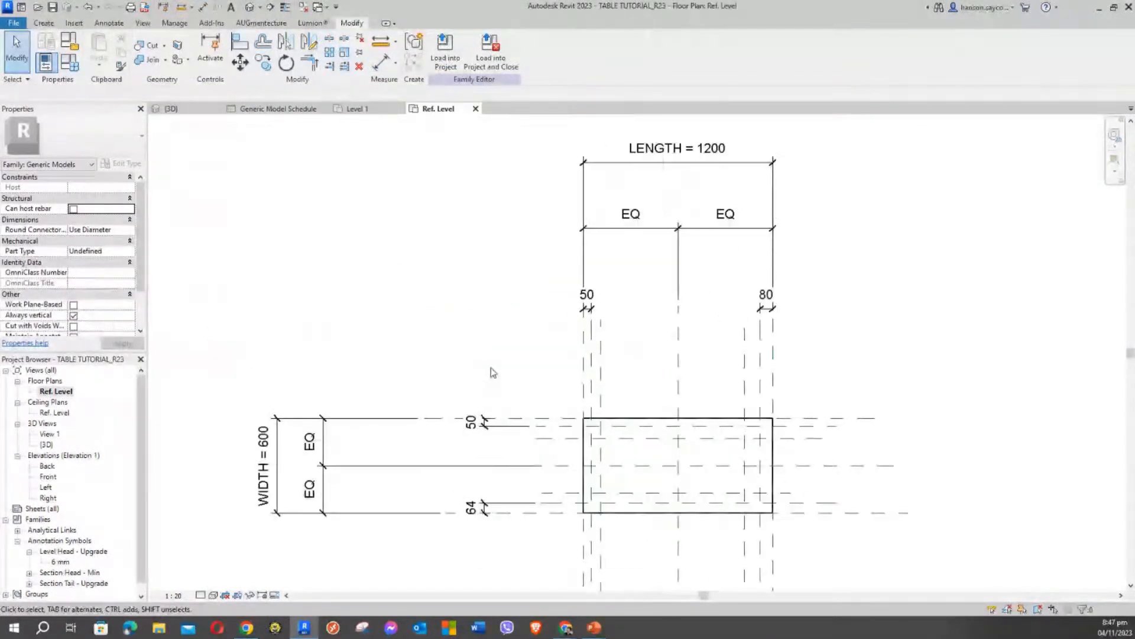
pyautogui.click(773, 308)
pyautogui.moveTo(865, 325); pyautogui.dragTo(859, 368, button='middle')
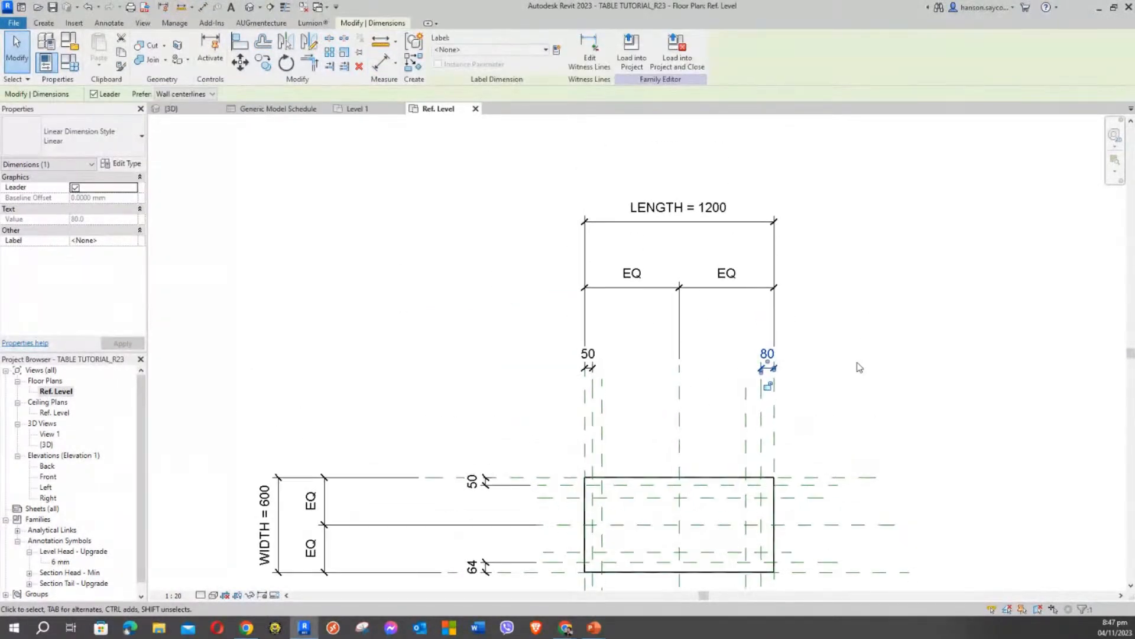
pyautogui.click(865, 346)
pyautogui.click(770, 365)
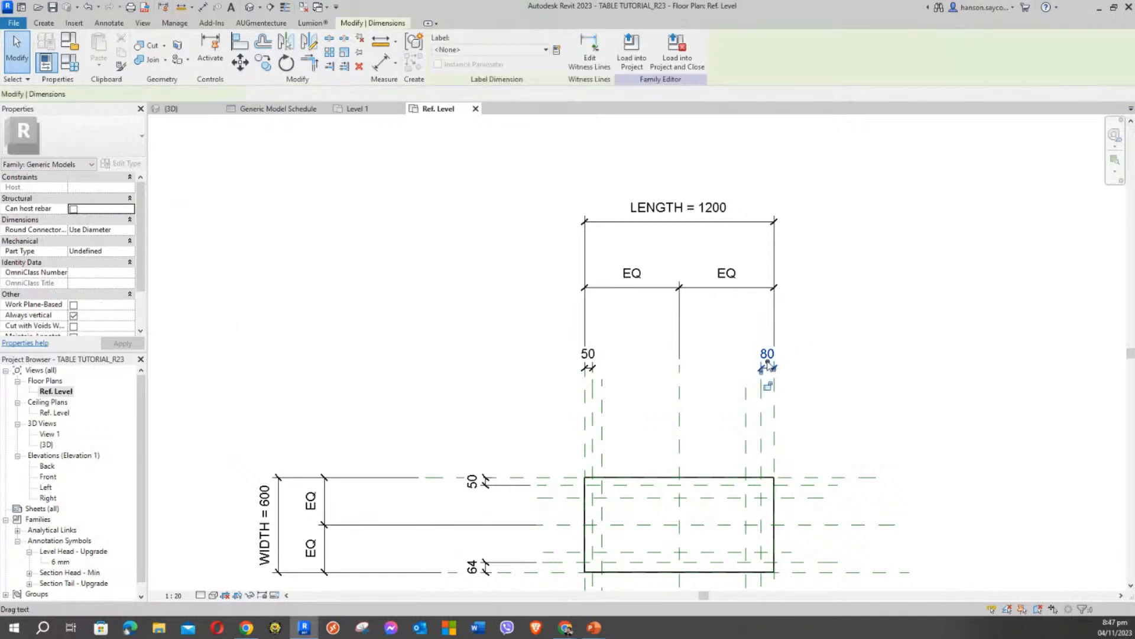
pyautogui.click(556, 52)
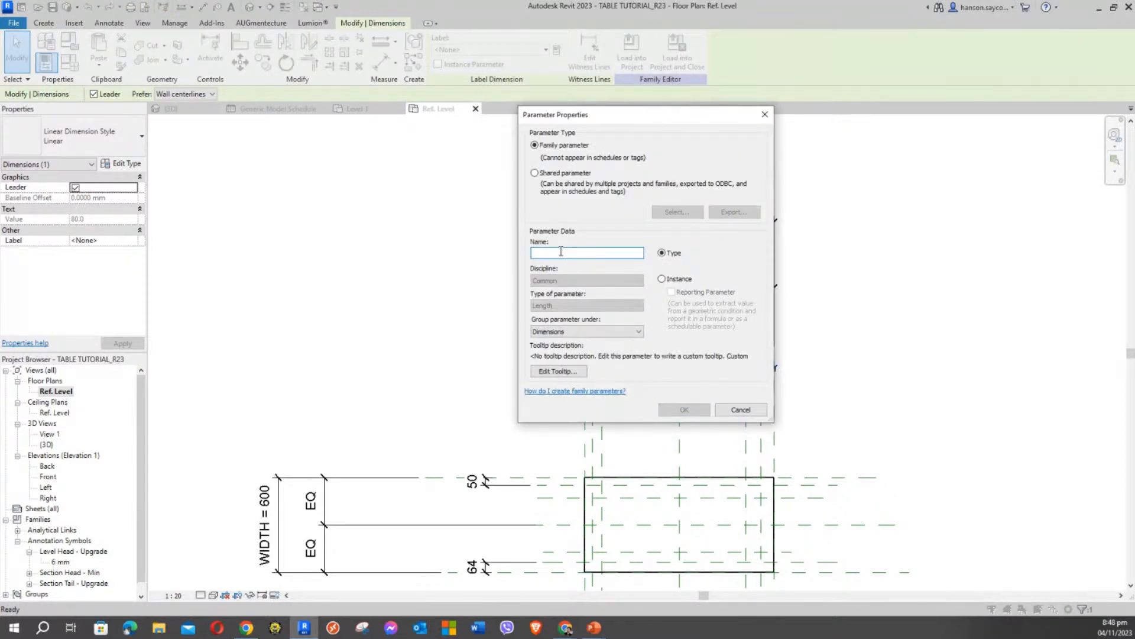
pyautogui.write('LEG S')
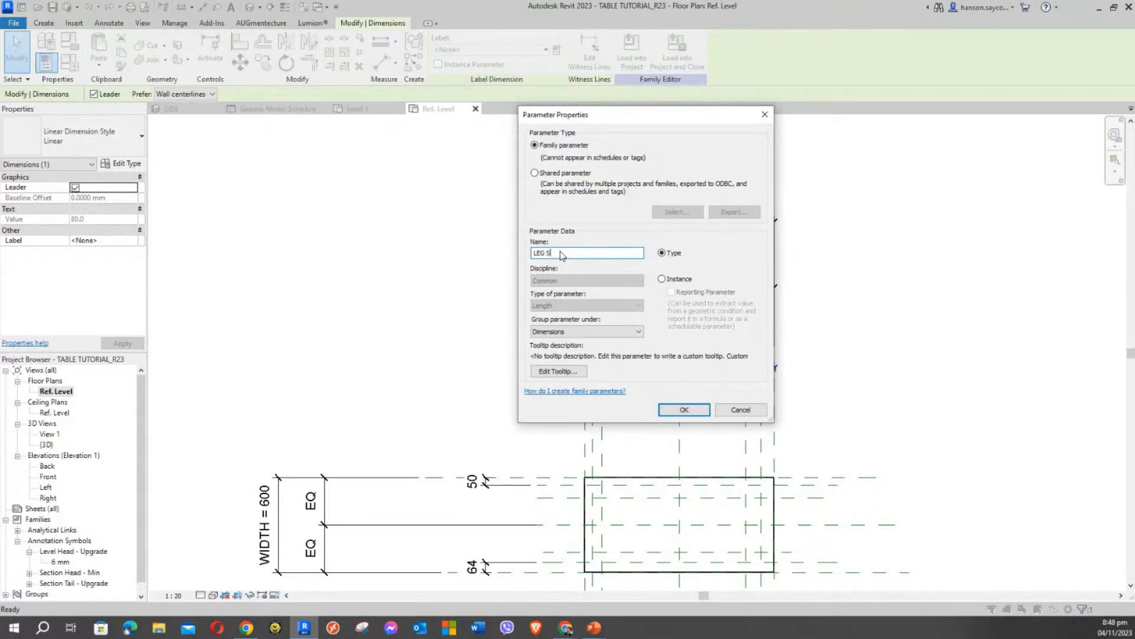
pyautogui.write('E OFFSET')
pyautogui.moveTo(659, 122); pyautogui.dragTo(437, 118)
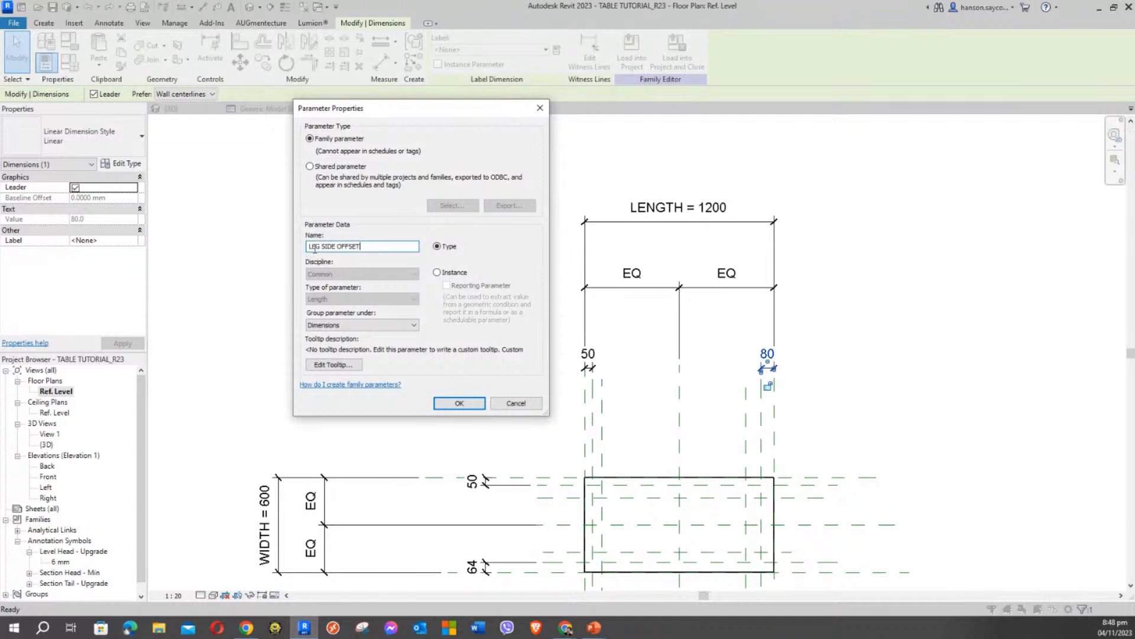
pyautogui.moveTo(308, 247); pyautogui.dragTo(378, 247)
pyautogui.click(465, 407)
pyautogui.moveTo(465, 404); pyautogui.dragTo(467, 356, button='middle')
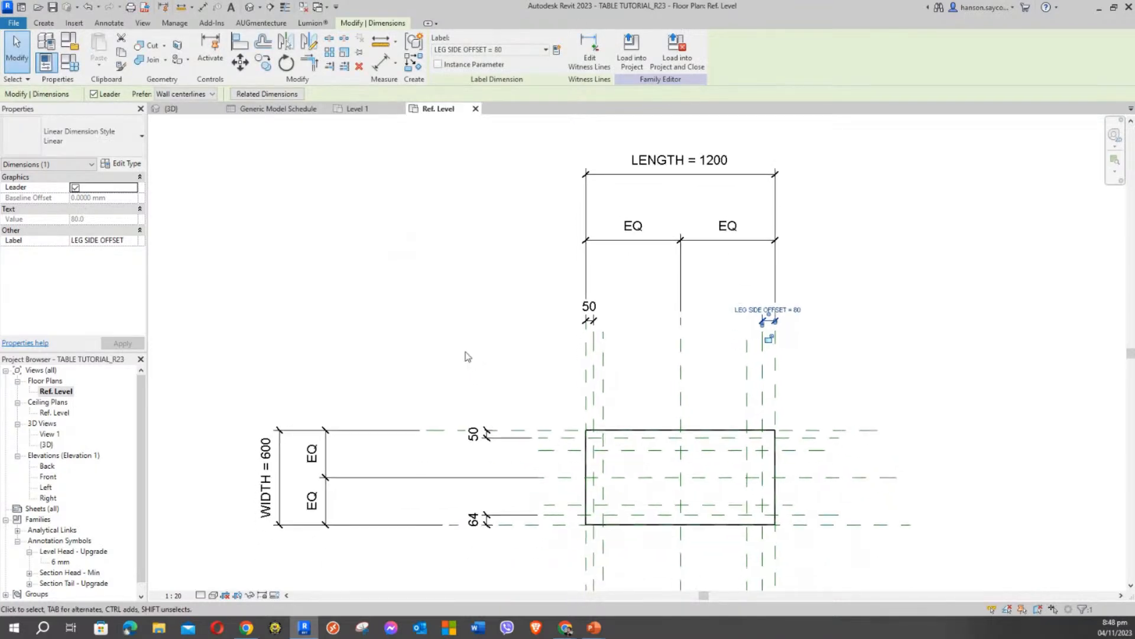
pyautogui.moveTo(446, 275); pyautogui.dragTo(456, 272, button='middle')
pyautogui.click(475, 284)
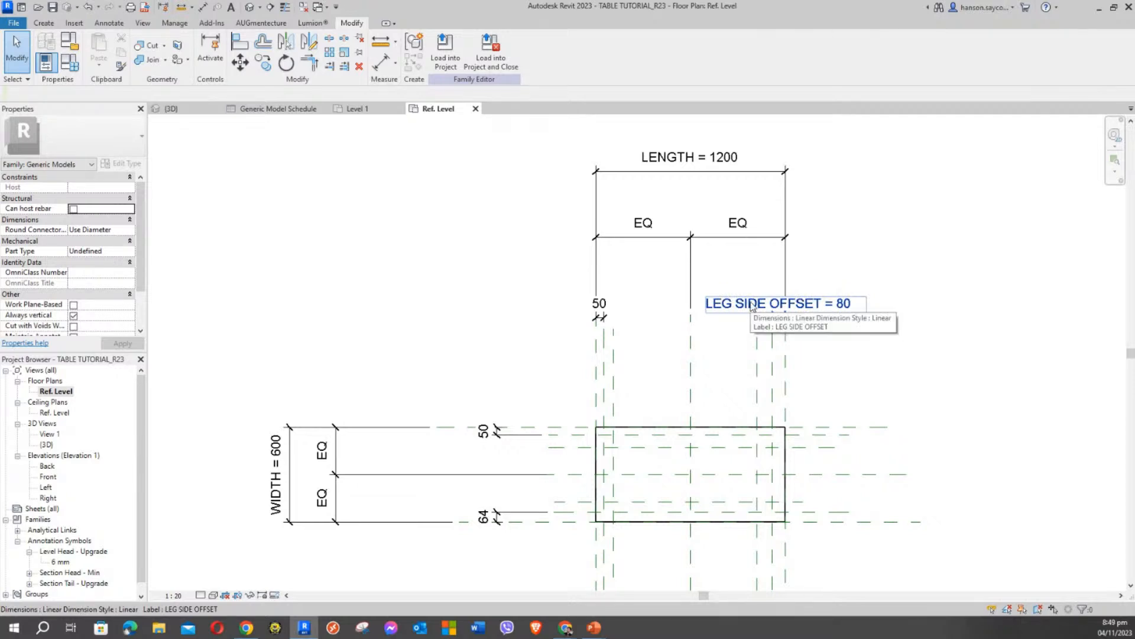
# Set the LEG SIDE OFFSET family parameter to 50 and apply it to the family type.
pyautogui.click(69, 71)
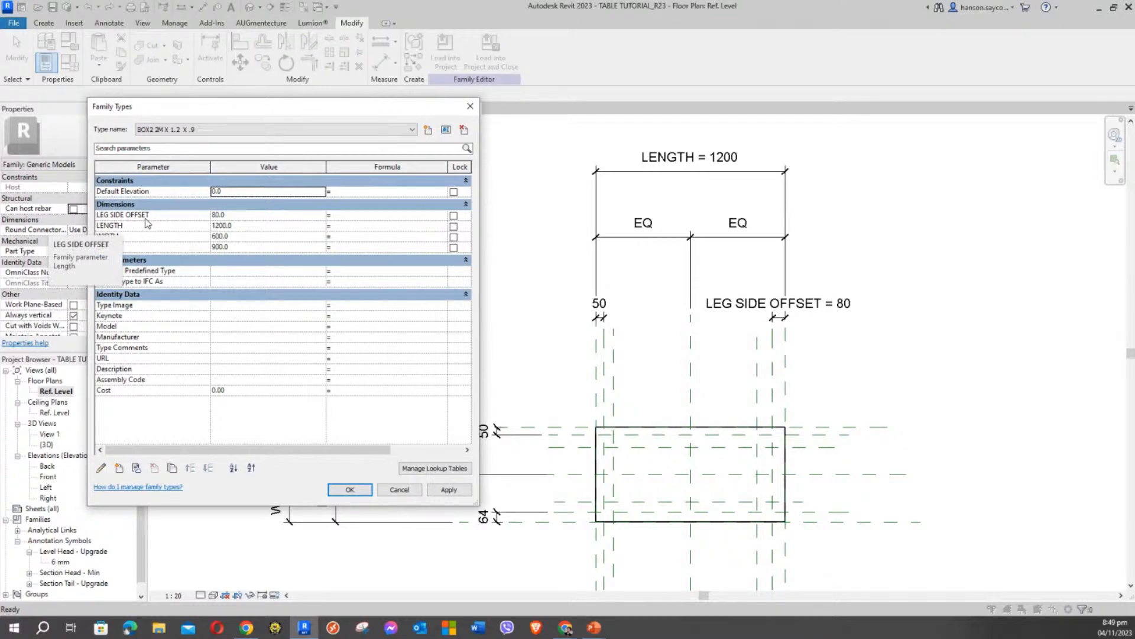
pyautogui.click(233, 215)
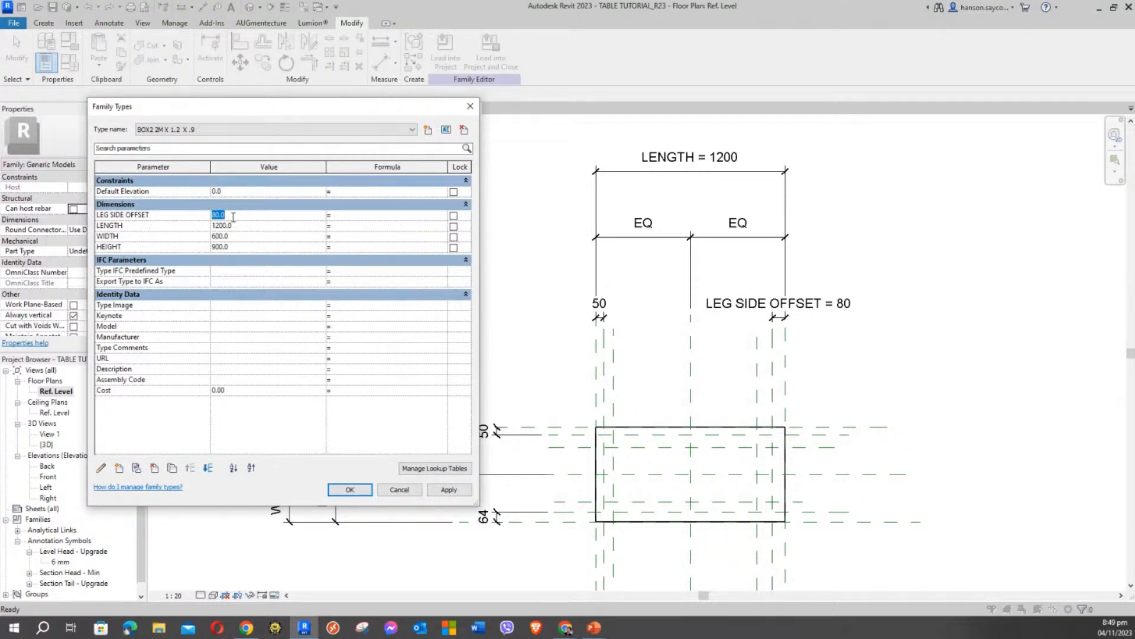
pyautogui.write('50')
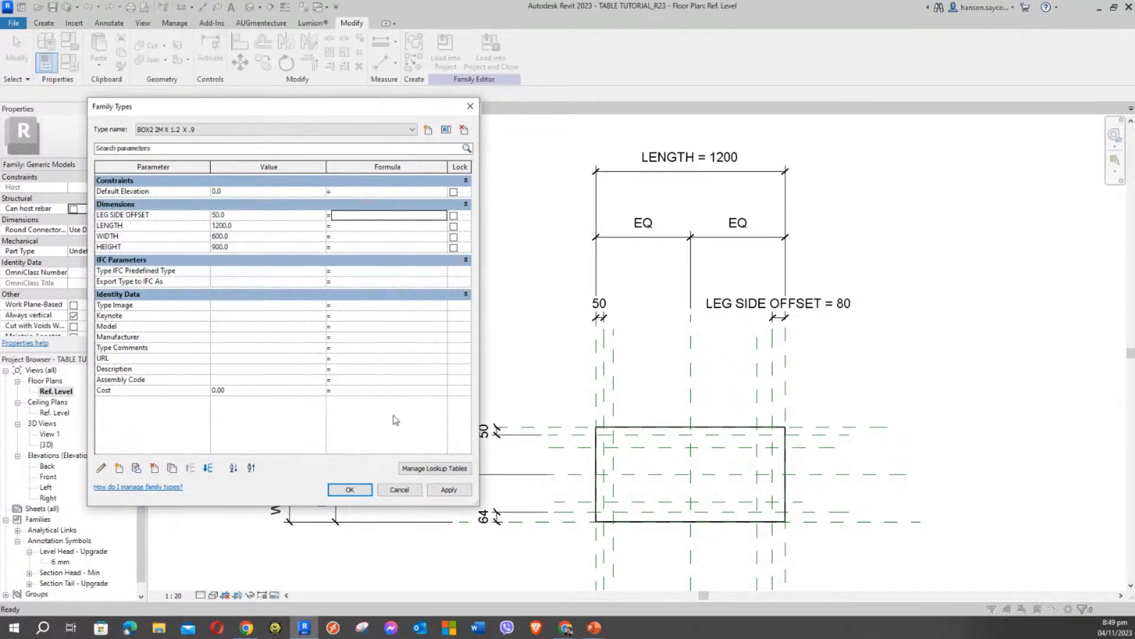
pyautogui.click(449, 489)
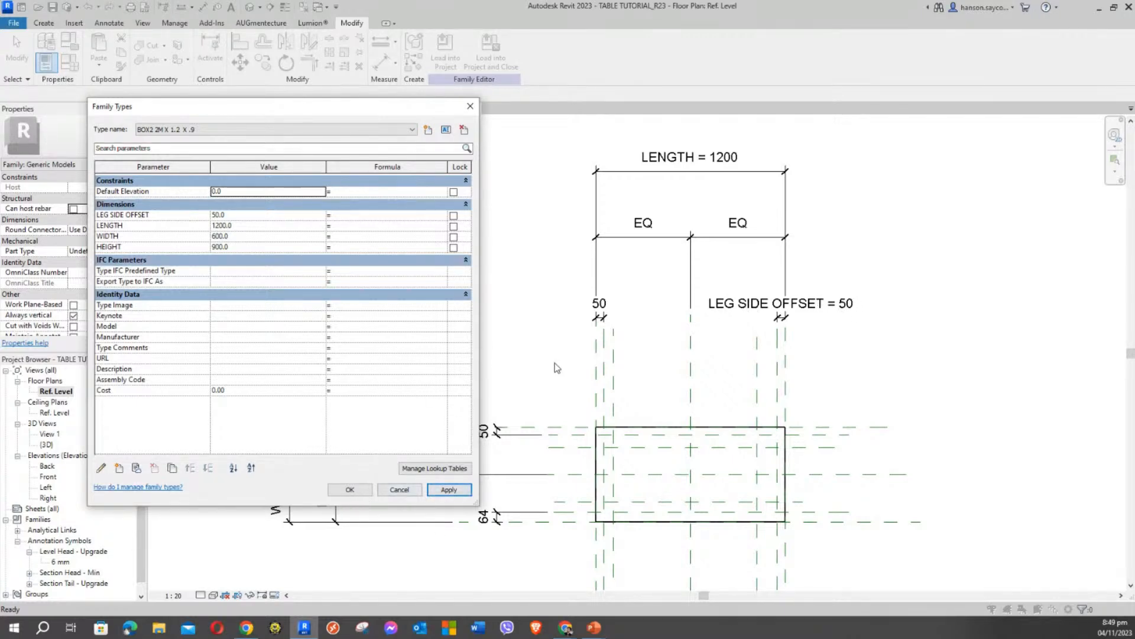
pyautogui.click(360, 491)
# Label the remaining three edge offset dimensions, one above and two left of the outline, with the LEG SIDE OFFSET parameter.
pyautogui.click(599, 310)
pyautogui.scroll(-2, 537, 340)
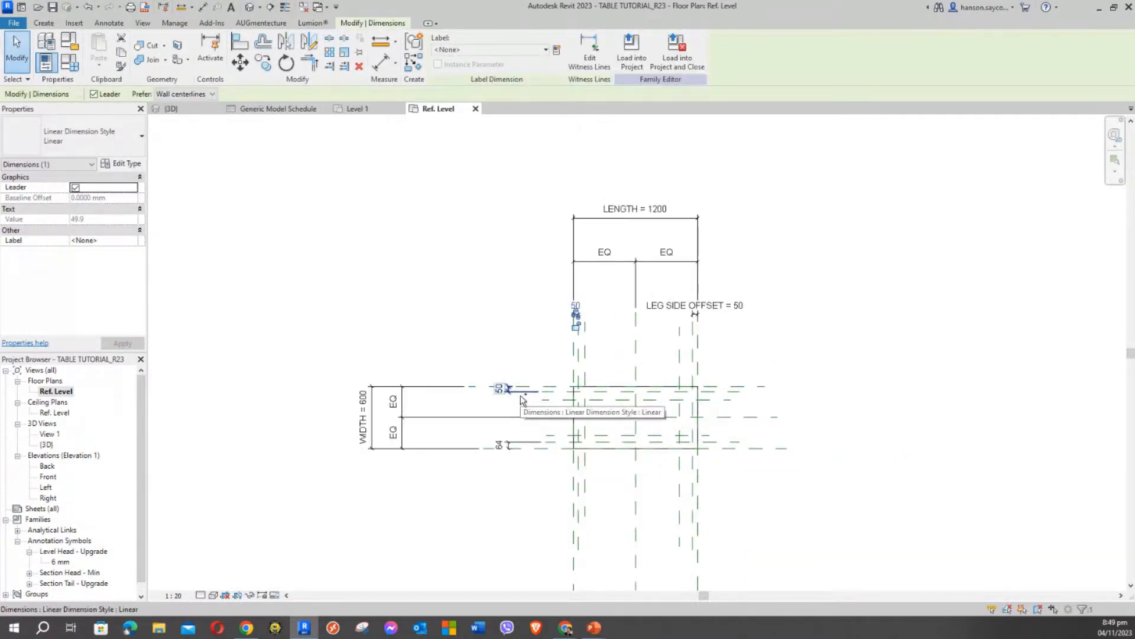
pyautogui.click(509, 347)
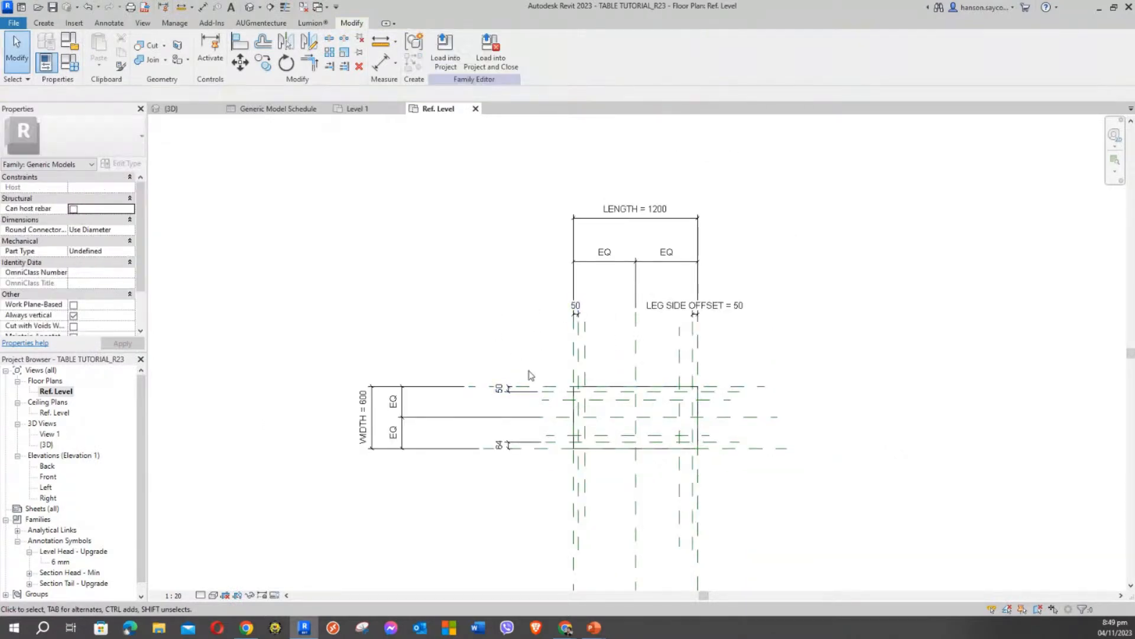
pyautogui.click(580, 309)
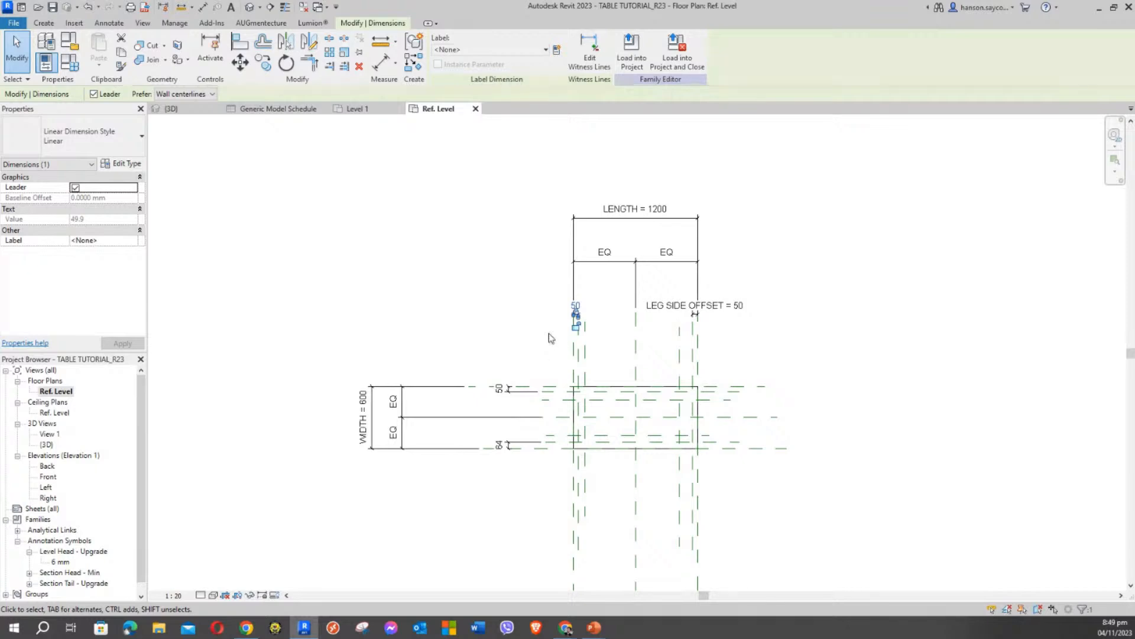
pyautogui.keyDown('ctrl'); pyautogui.click(523, 395); pyautogui.keyUp('ctrl')
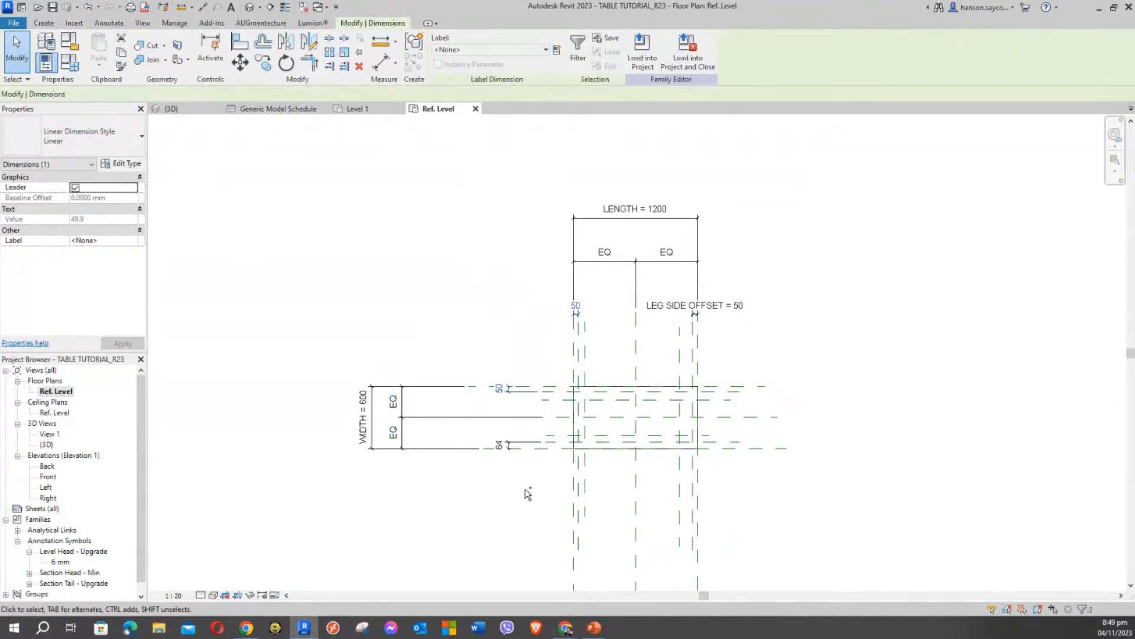
pyautogui.keyDown('ctrl'); pyautogui.click(521, 443); pyautogui.keyUp('ctrl')
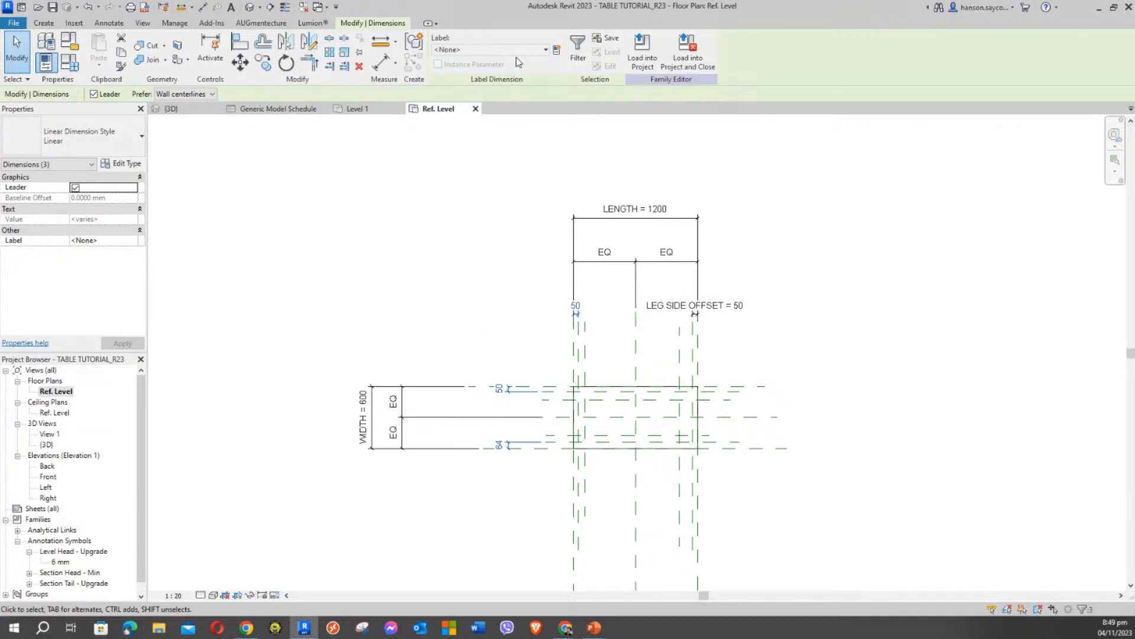
pyautogui.click(463, 48)
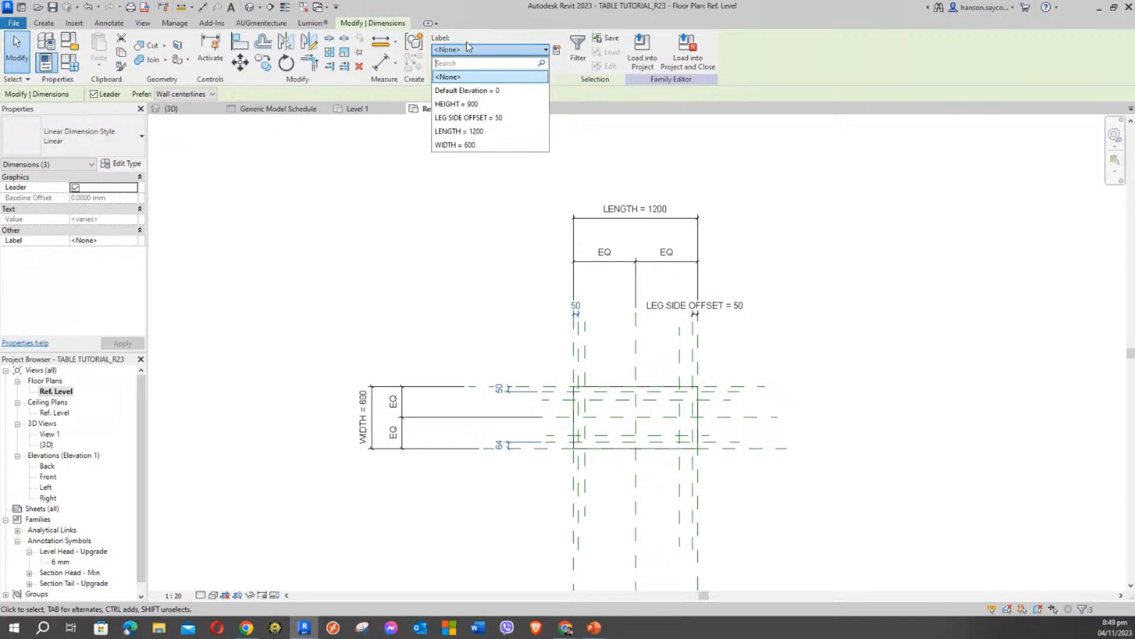
pyautogui.click(471, 118)
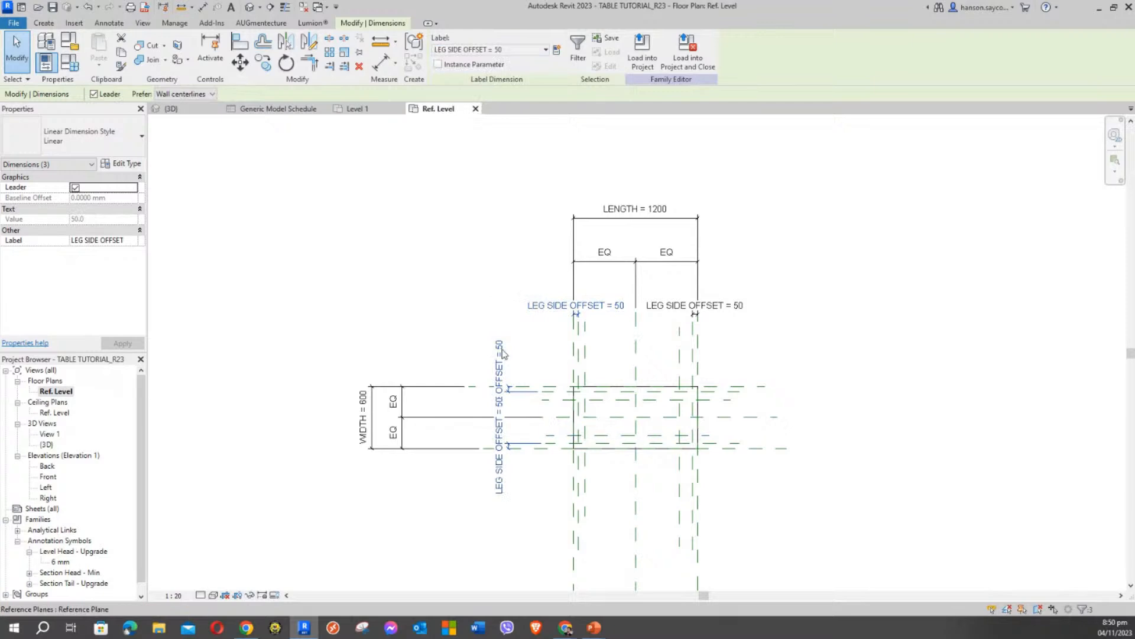
pyautogui.scroll(1, 559, 390)
pyautogui.moveTo(560, 391); pyautogui.dragTo(469, 341, button='middle')
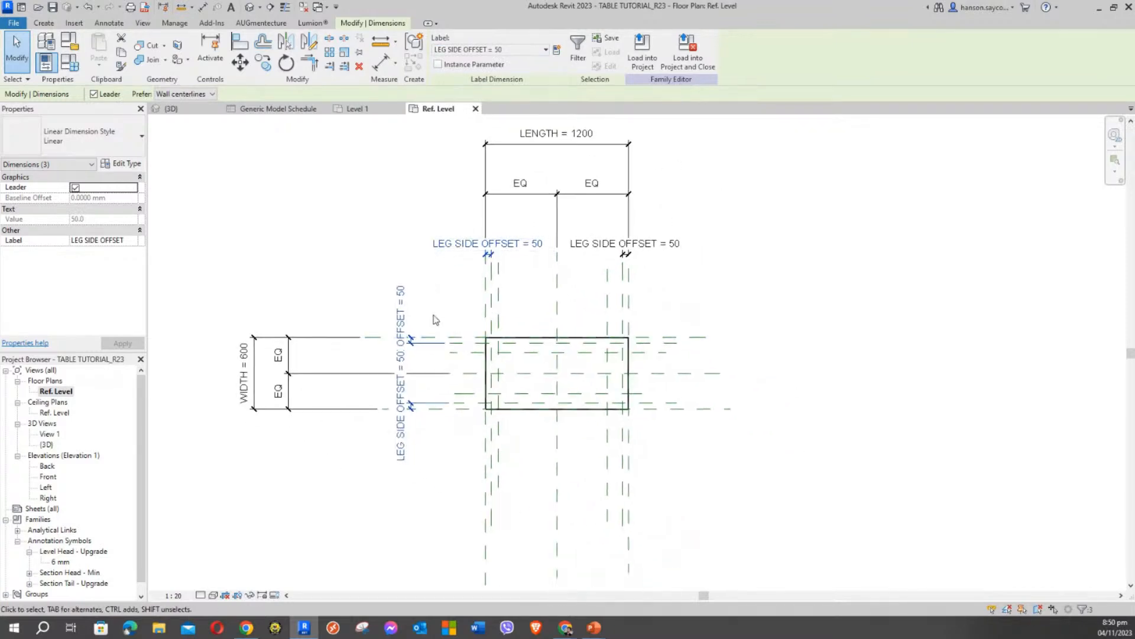
pyautogui.click(368, 230)
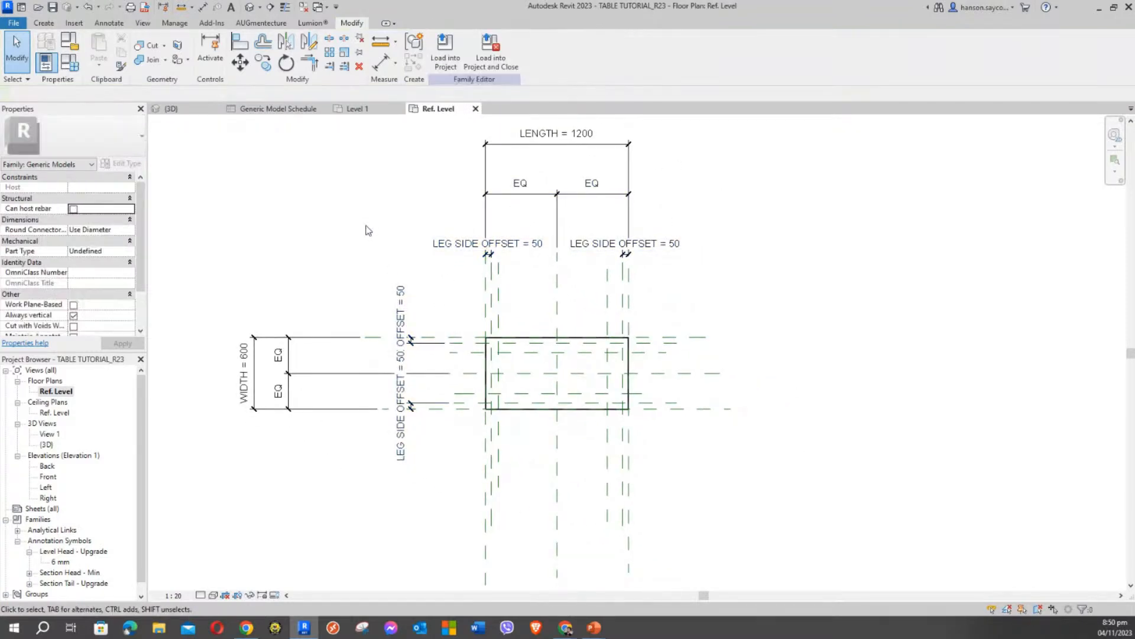
# Set LEG SIDE OFFSET to 75 in the family type and apply it to test the four offsets.
pyautogui.moveTo(390, 239); pyautogui.dragTo(476, 260, button='middle')
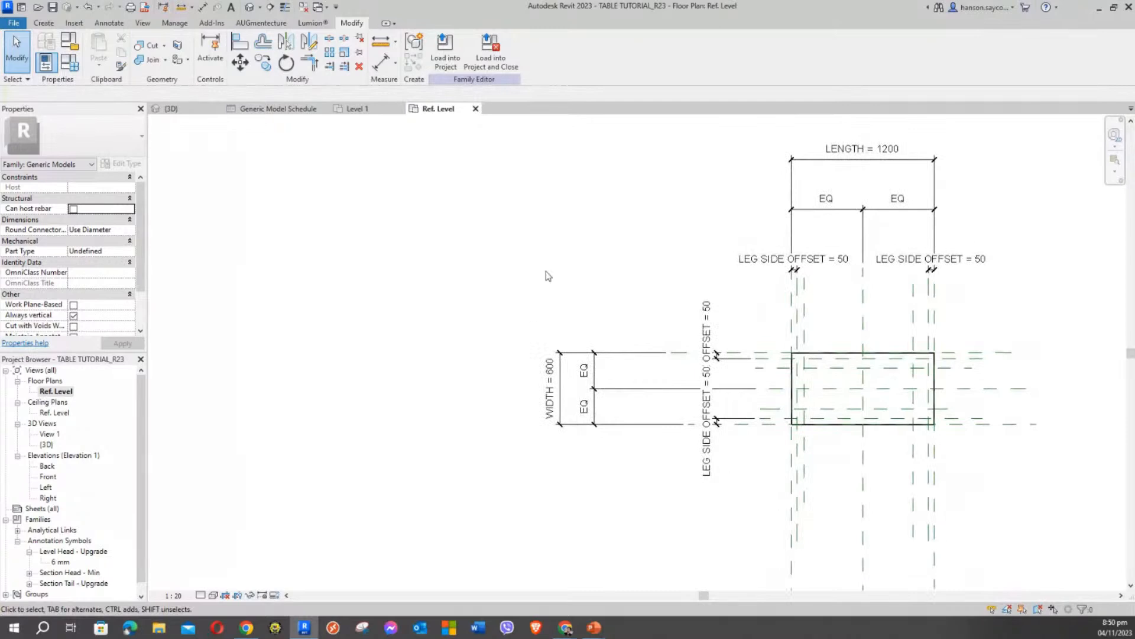
pyautogui.moveTo(548, 275); pyautogui.dragTo(550, 232, button='middle')
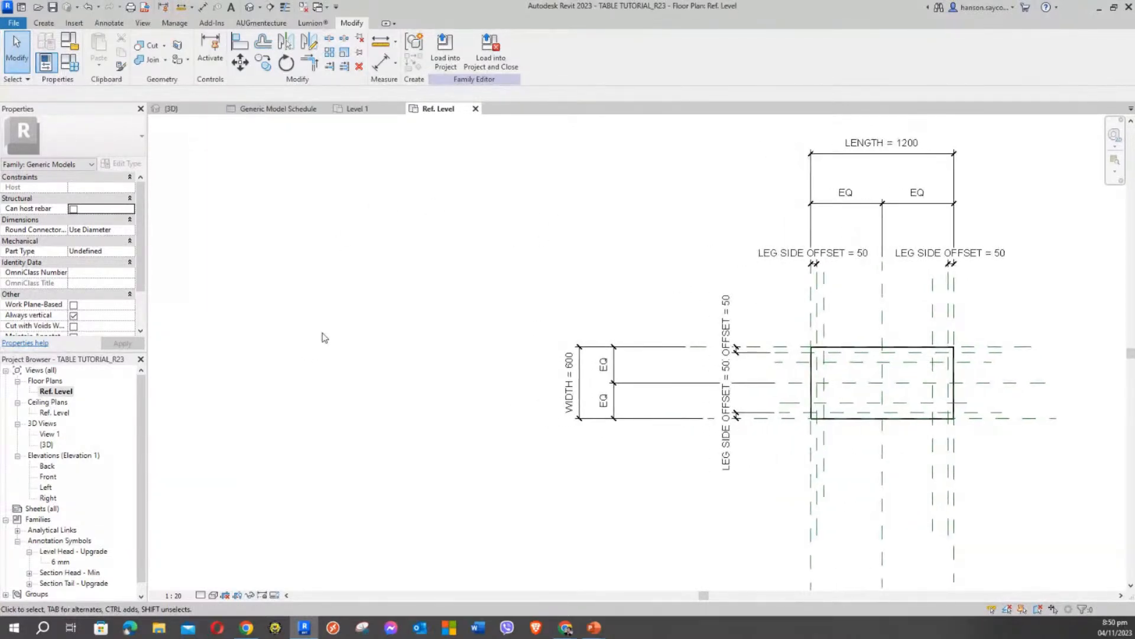
pyautogui.click(69, 62)
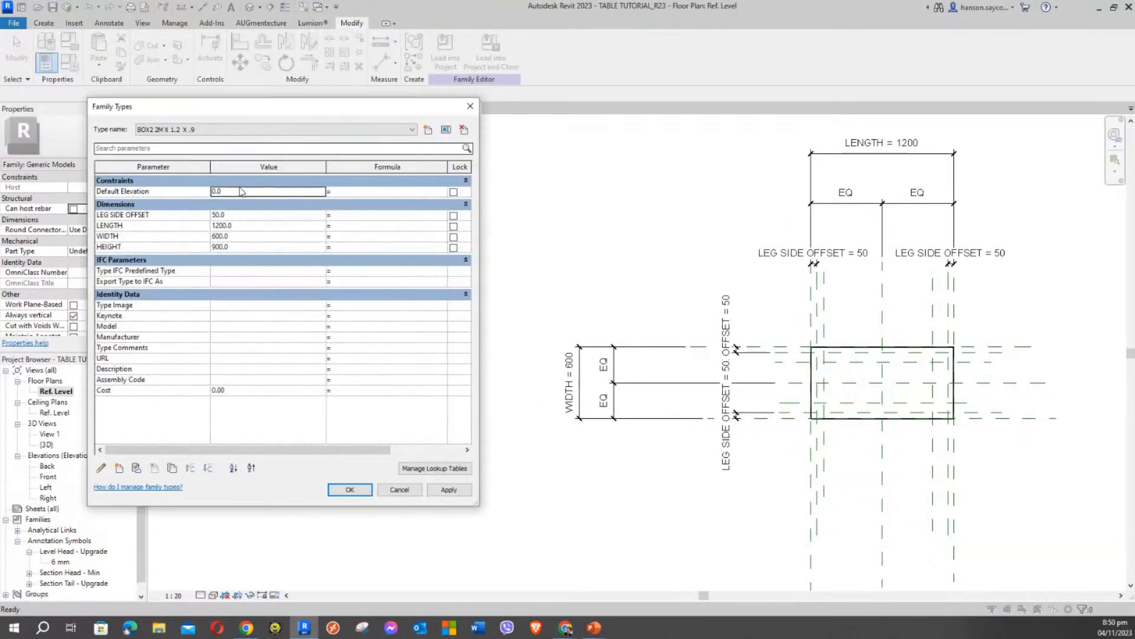
pyautogui.moveTo(370, 127); pyautogui.dragTo(377, 156)
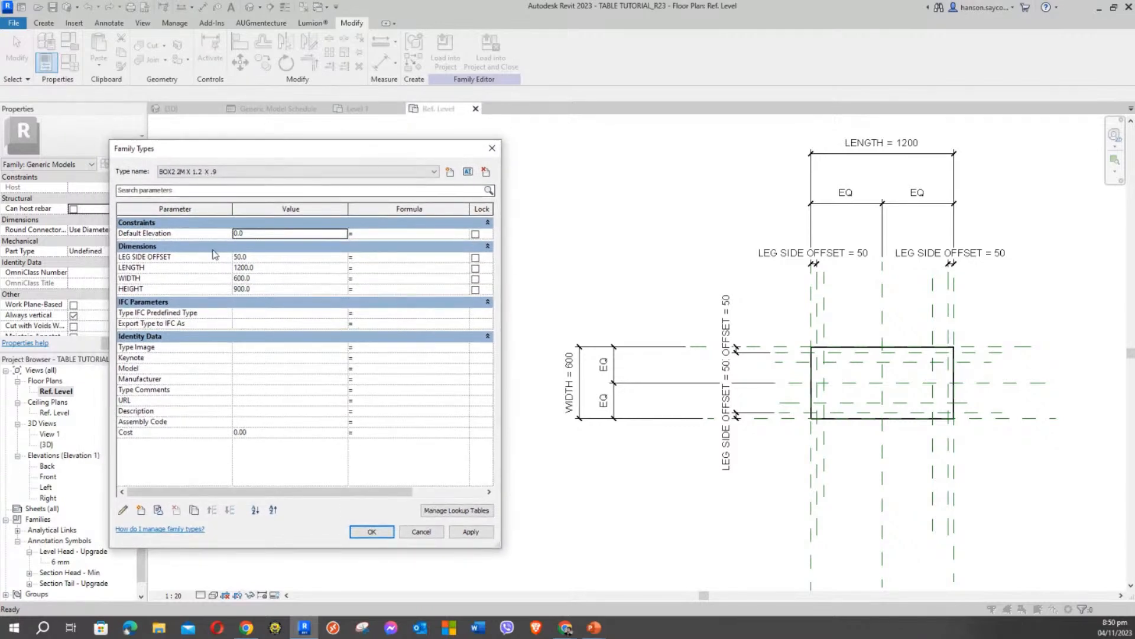
pyautogui.click(267, 256)
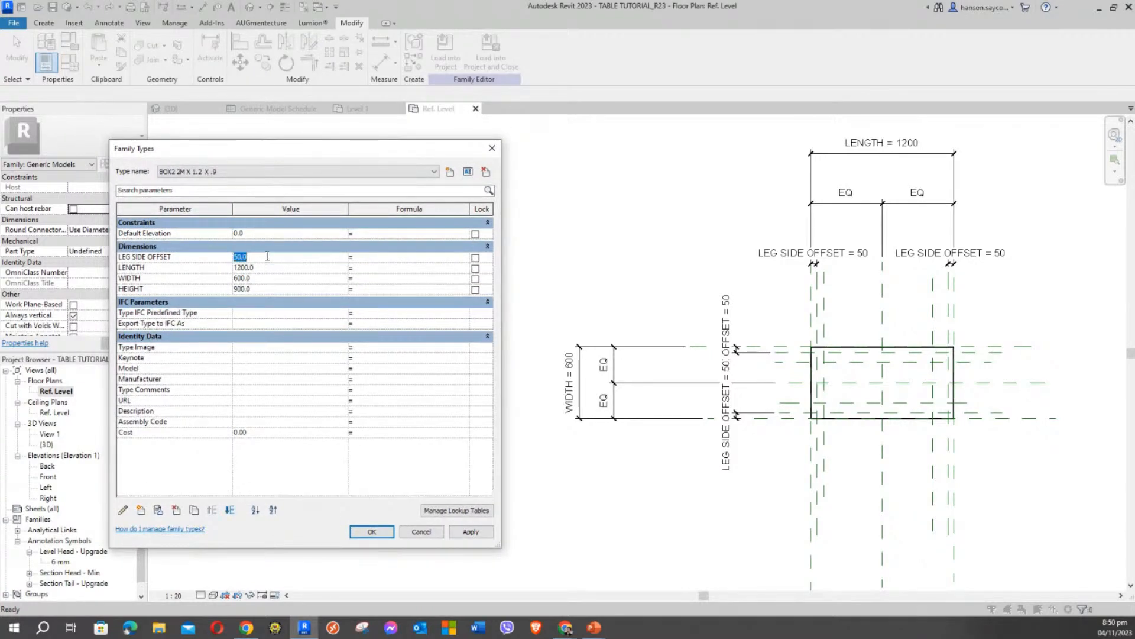
pyautogui.write('75')
pyautogui.click(471, 531)
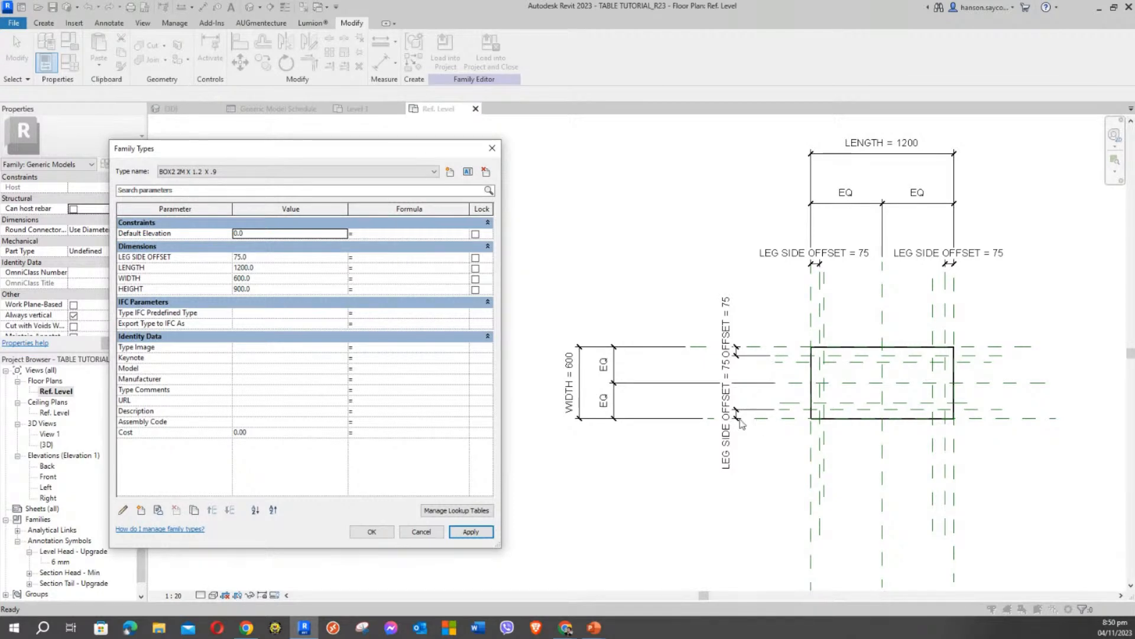
# Set LEG SIDE OFFSET to 25 and apply it to test the reference planes again.
pyautogui.moveTo(406, 154); pyautogui.dragTo(410, 138)
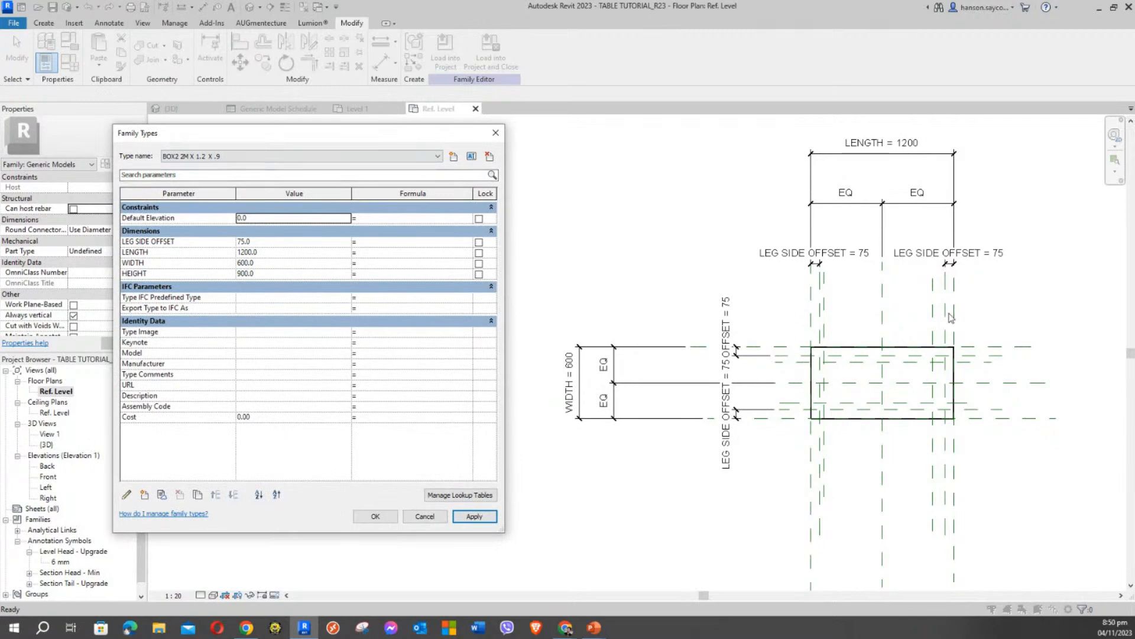
pyautogui.click(269, 242)
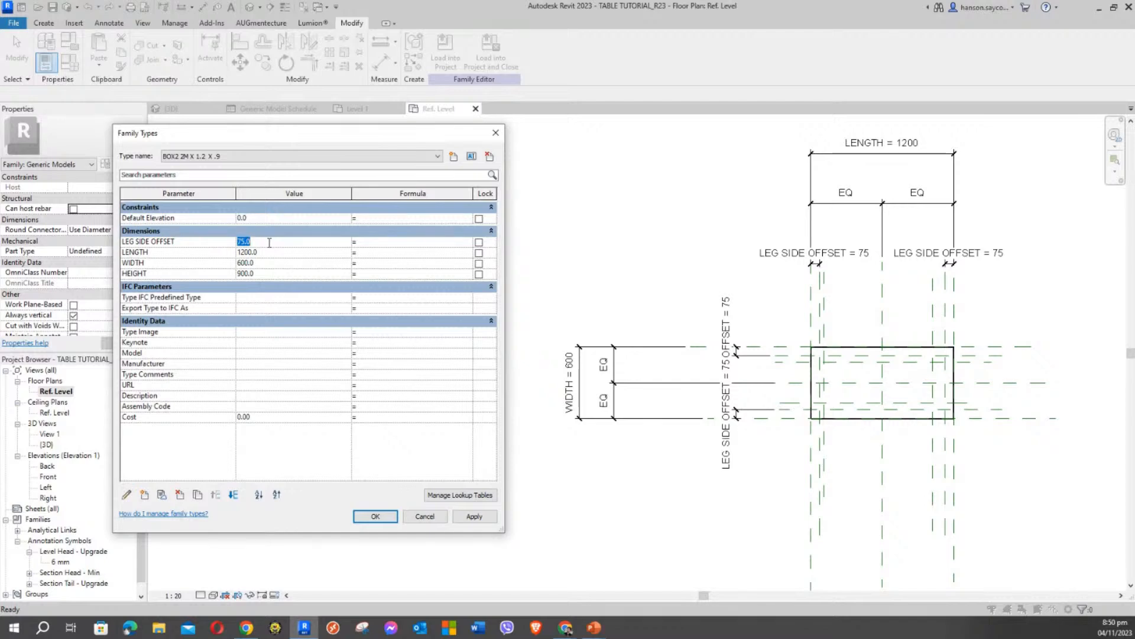
pyautogui.write('25')
pyautogui.click(472, 519)
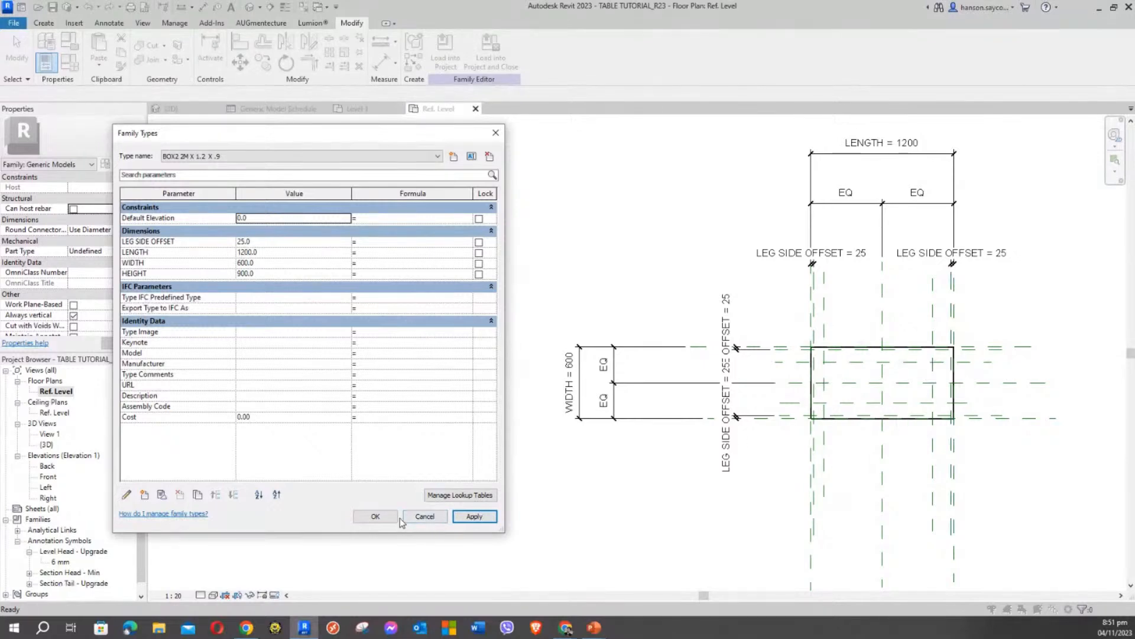
# Set LEG SIDE OFFSET to 50, apply it and finish editing the family types.
pyautogui.click(273, 241)
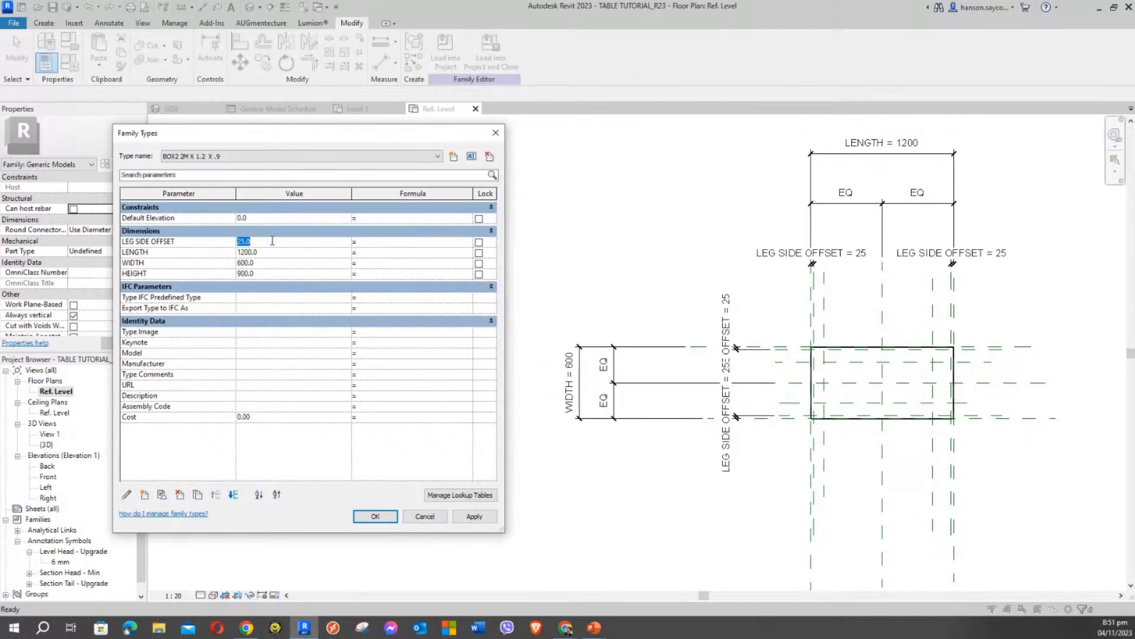
pyautogui.write('50')
pyautogui.click(479, 520)
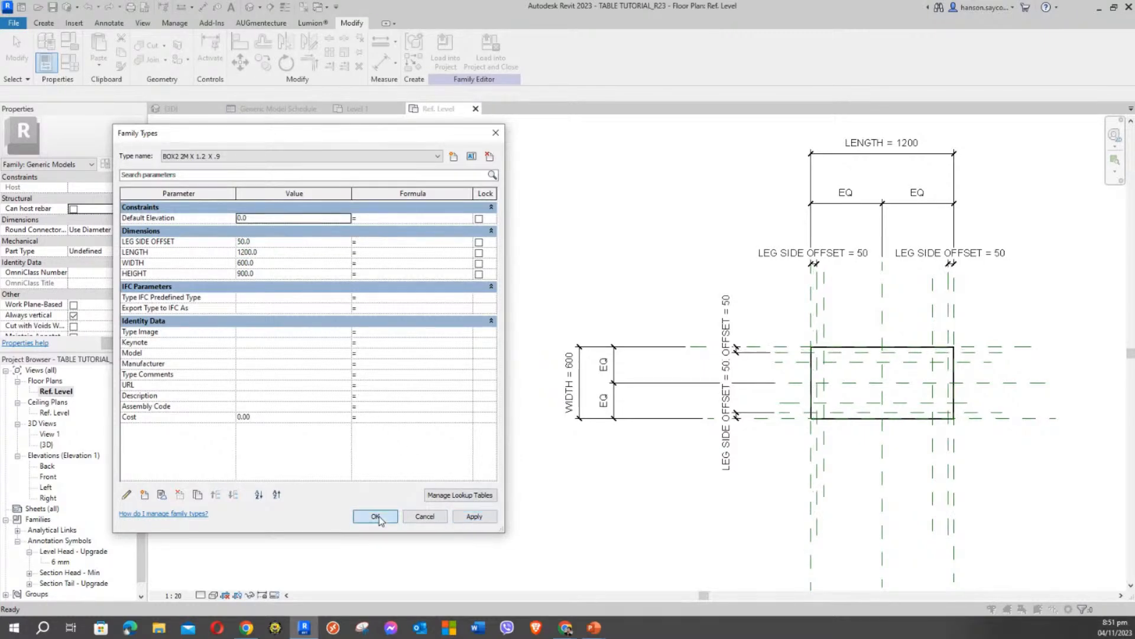
pyautogui.click(376, 516)
pyautogui.scroll(3, 502, 461)
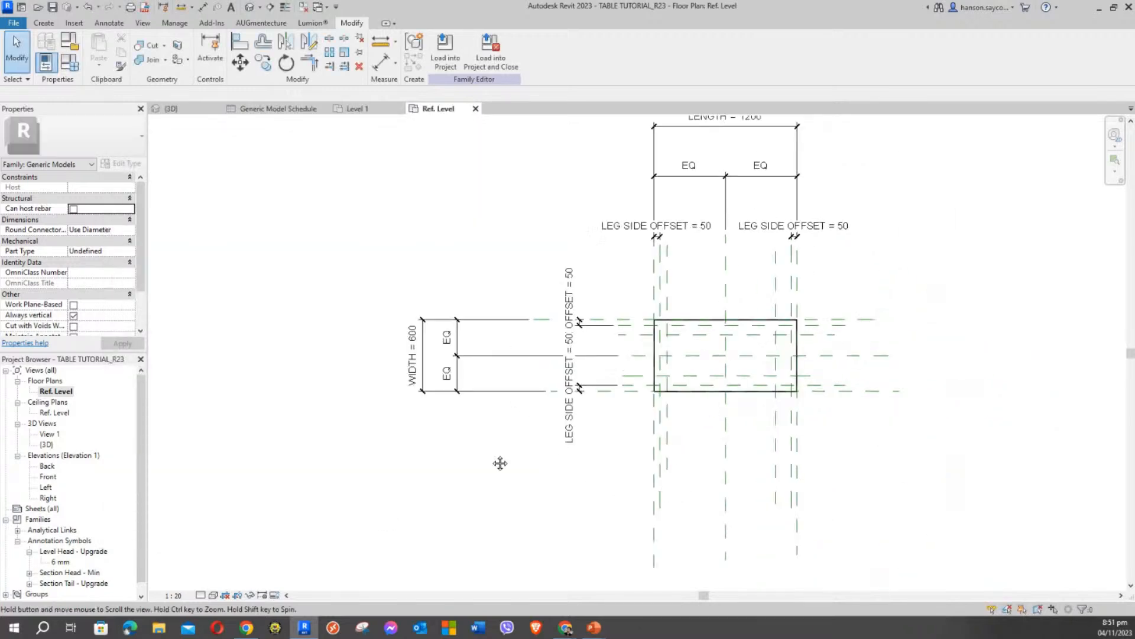
pyautogui.scroll(4, 546, 321)
pyautogui.scroll(-4, 523, 336)
pyautogui.moveTo(513, 339); pyautogui.dragTo(435, 311, button='middle')
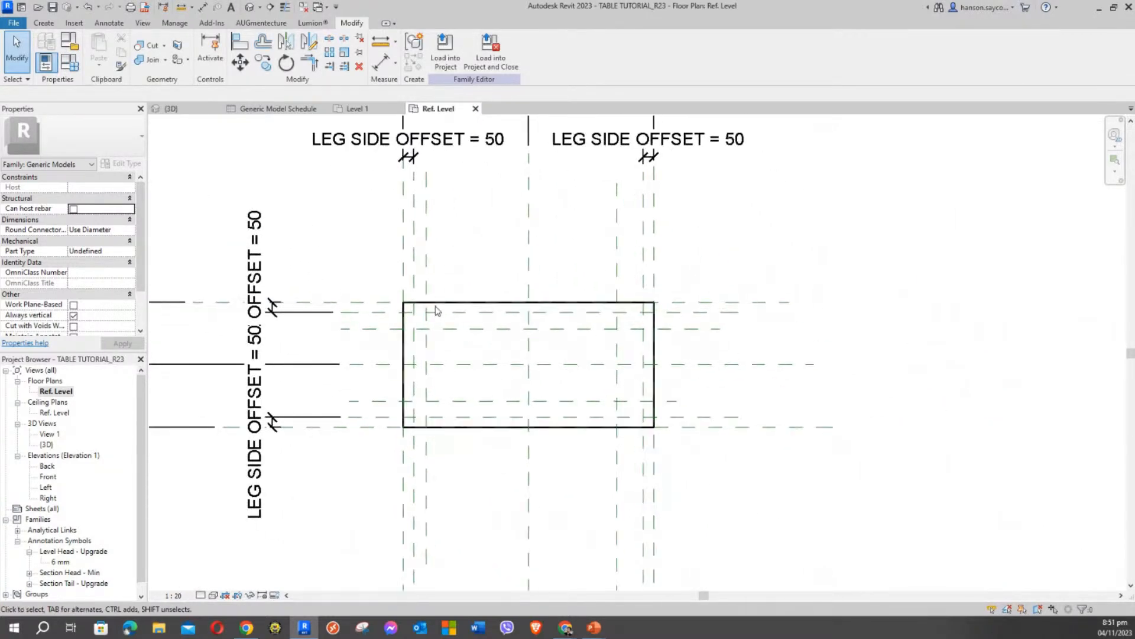
pyautogui.scroll(6, 430, 316)
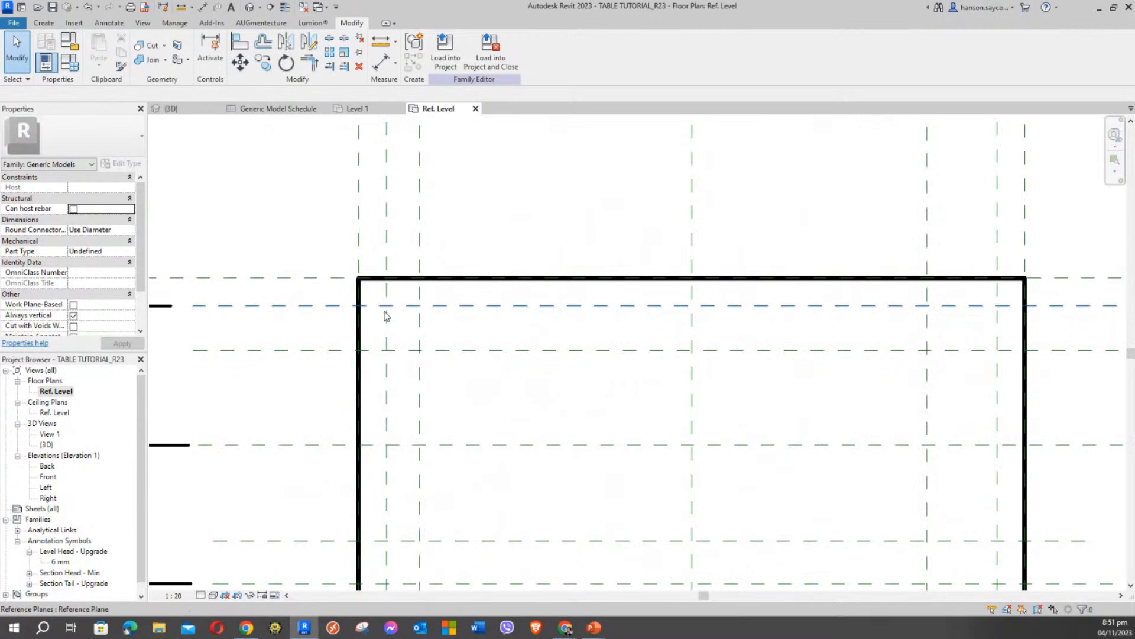
pyautogui.scroll(-2, 408, 330)
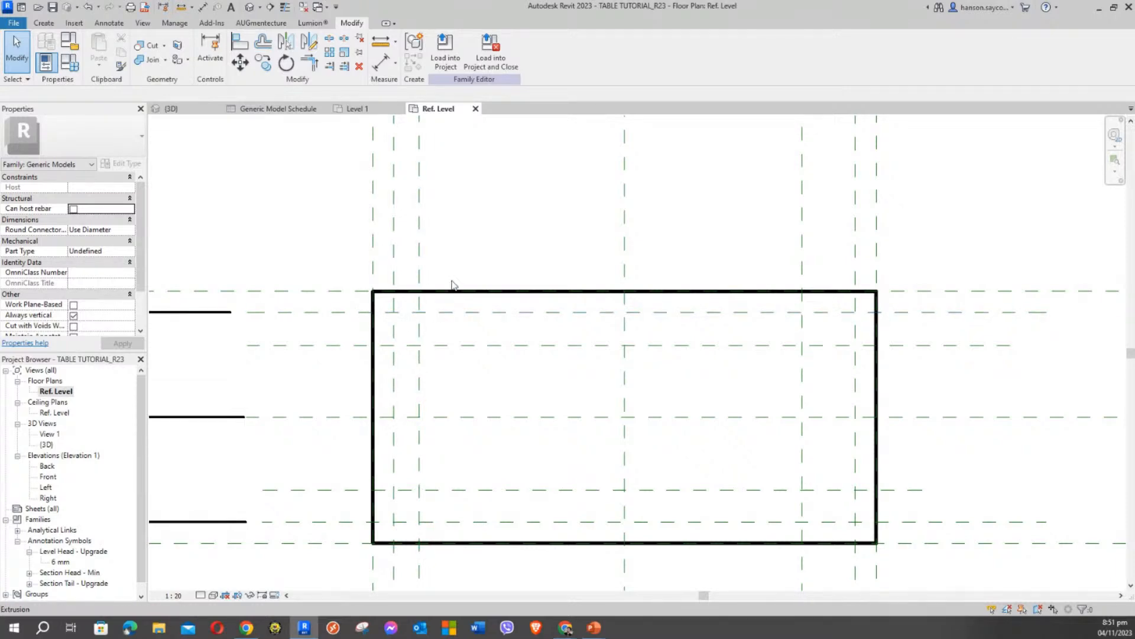
pyautogui.scroll(-4, 513, 248)
pyautogui.moveTo(532, 228); pyautogui.dragTo(529, 341, button='middle')
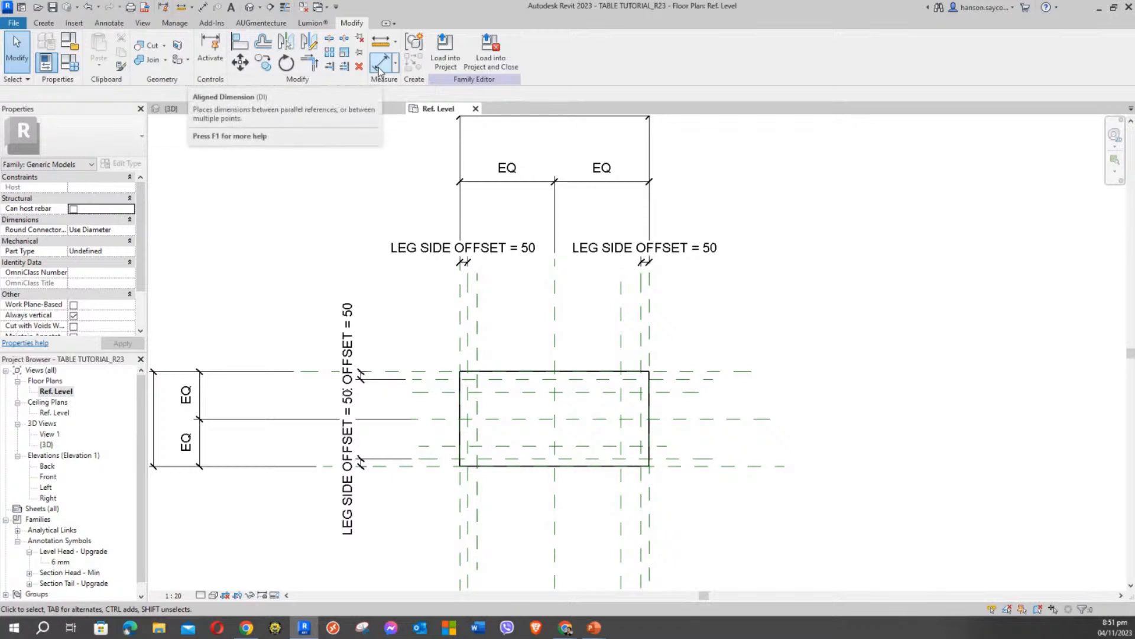
pyautogui.click(379, 70)
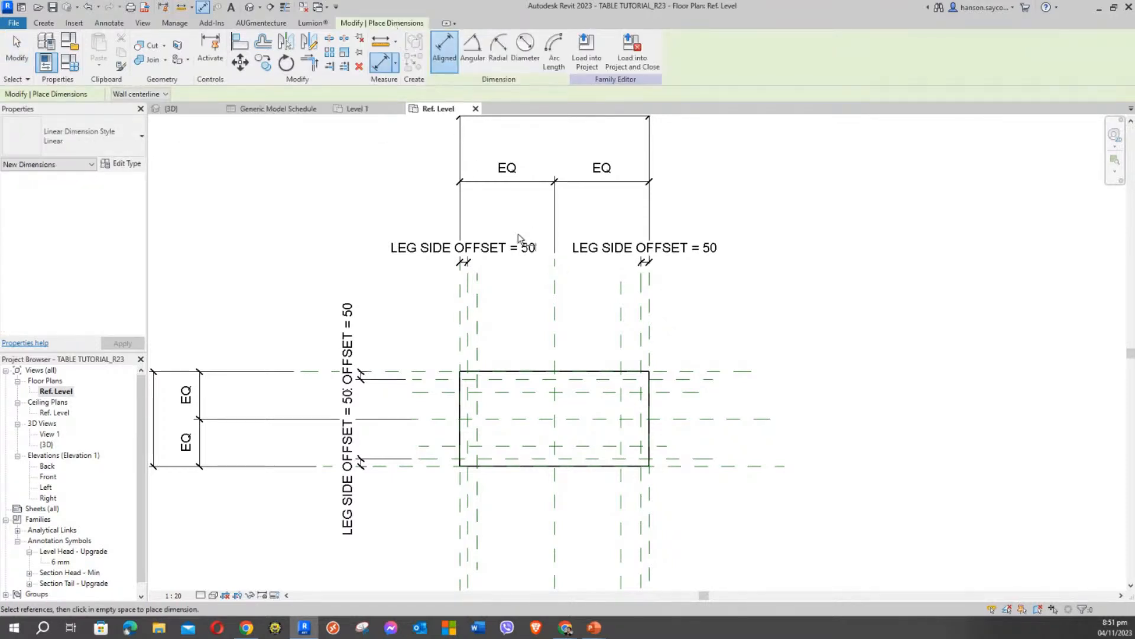
pyautogui.scroll(3, 505, 324)
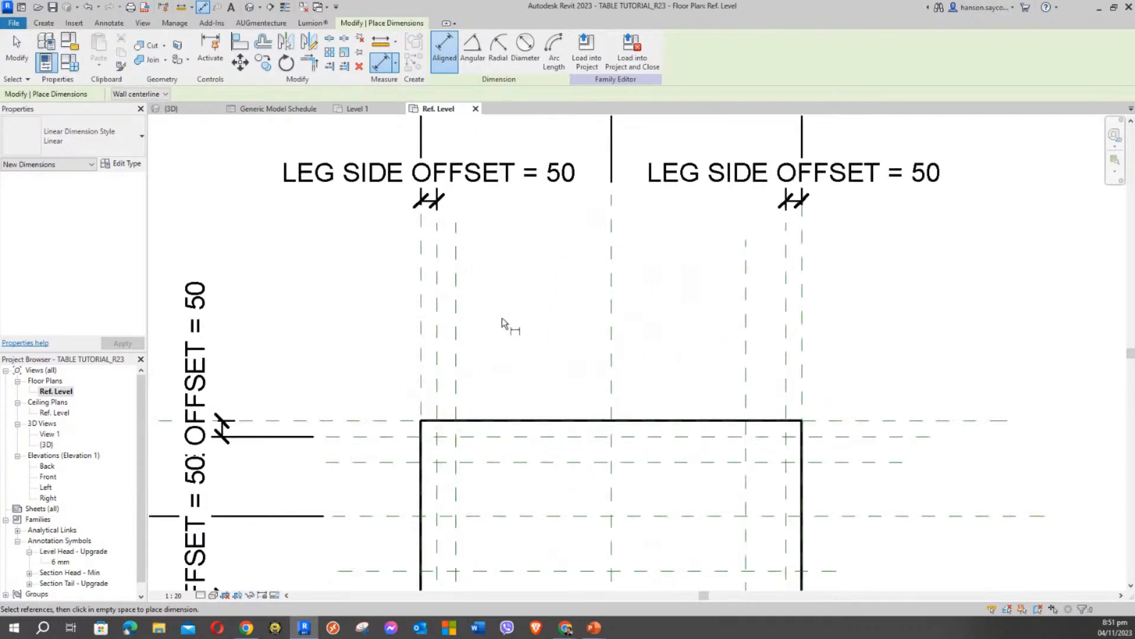
pyautogui.click(436, 322)
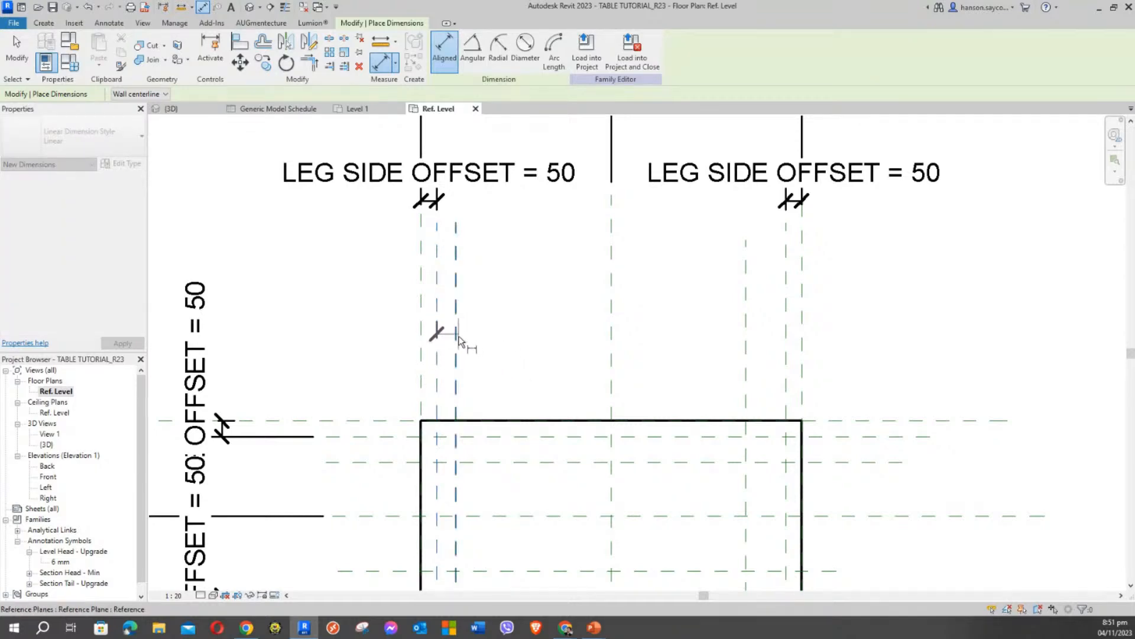
pyautogui.press('Escape')
pyautogui.moveTo(497, 319); pyautogui.dragTo(593, 329, button='middle')
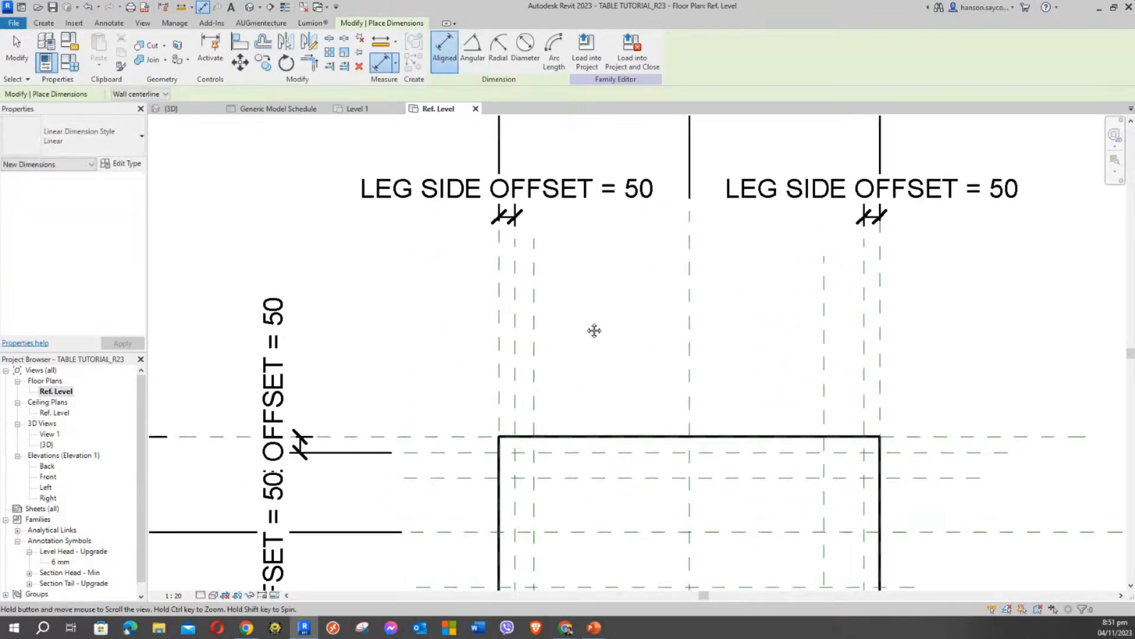
pyautogui.moveTo(523, 329); pyautogui.dragTo(578, 284, button='middle')
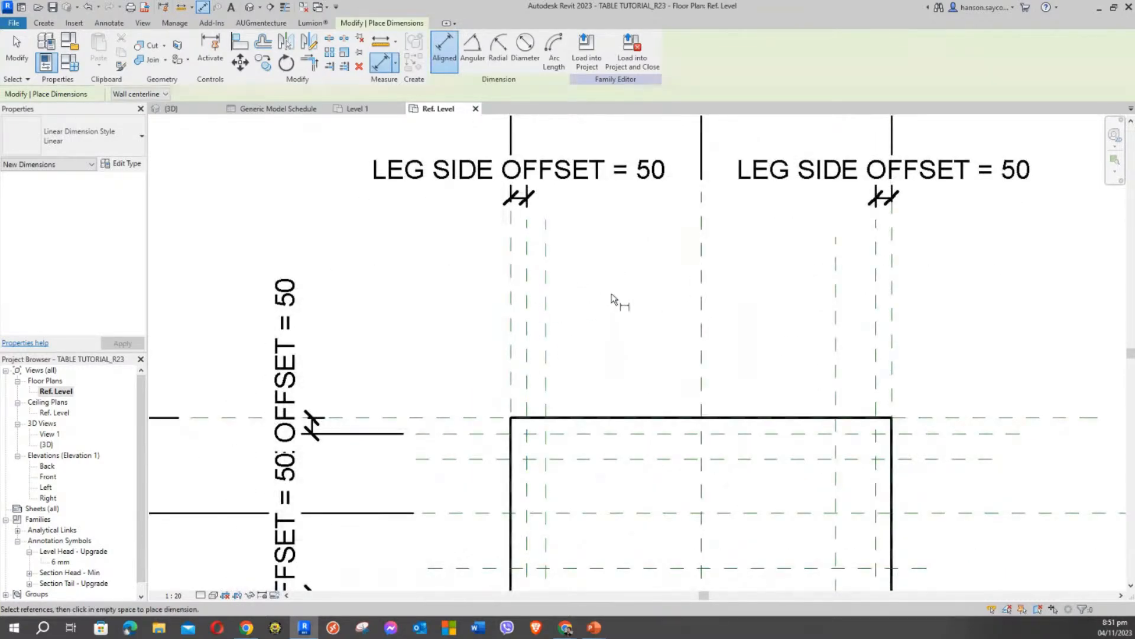
pyautogui.scroll(-2, 603, 307)
pyautogui.scroll(2, 554, 337)
pyautogui.press('Escape')
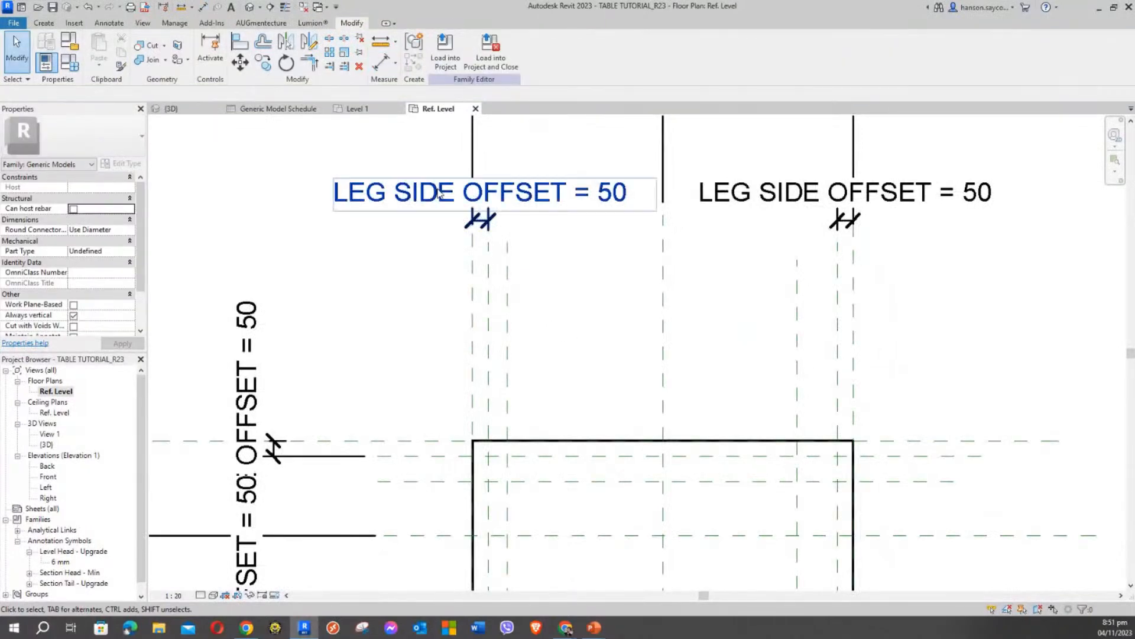
pyautogui.scroll(-2, 447, 268)
pyautogui.moveTo(500, 293)
pyautogui.mouseDown(button='middle')
pyautogui.moveTo(455, 382)
pyautogui.moveTo(530, 406)
pyautogui.moveTo(481, 290)
pyautogui.mouseUp(button='middle')
pyautogui.scroll(2, 505, 387)
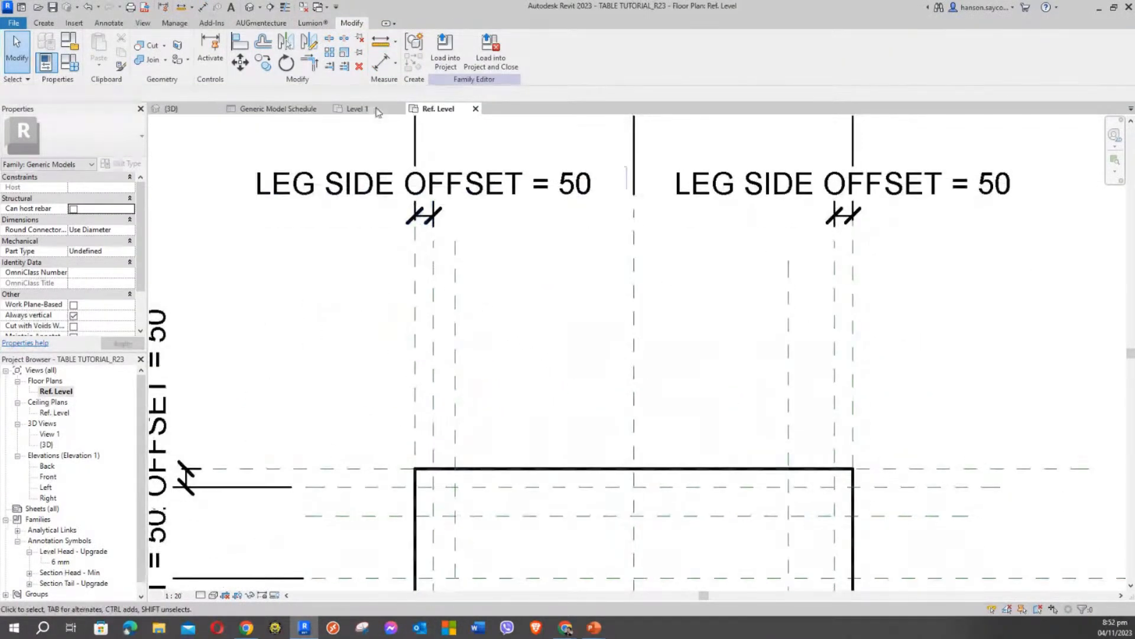
pyautogui.press('d')
pyautogui.press('i')
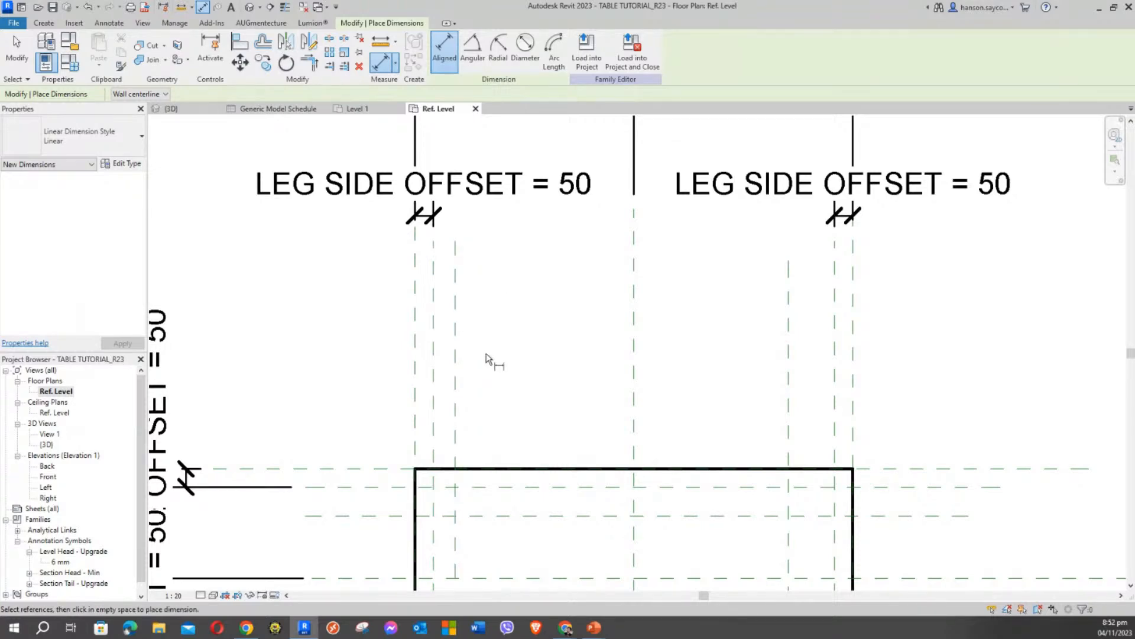
pyautogui.moveTo(497, 328); pyautogui.dragTo(522, 297, button='middle')
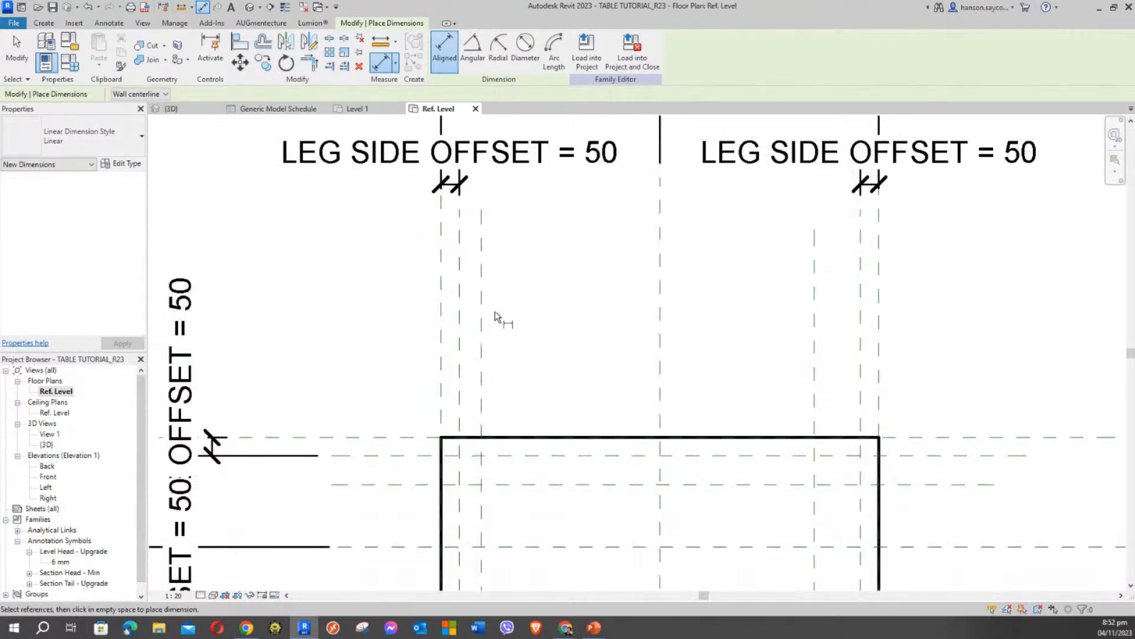
pyautogui.scroll(-3, 497, 316)
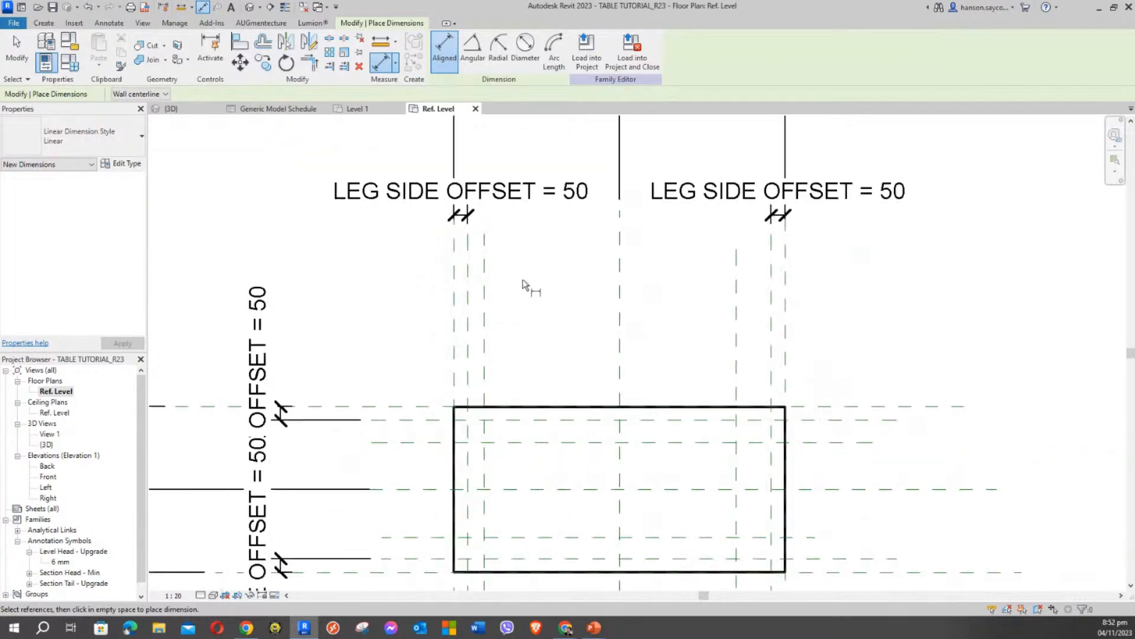
pyautogui.moveTo(433, 354); pyautogui.dragTo(477, 297, button='middle')
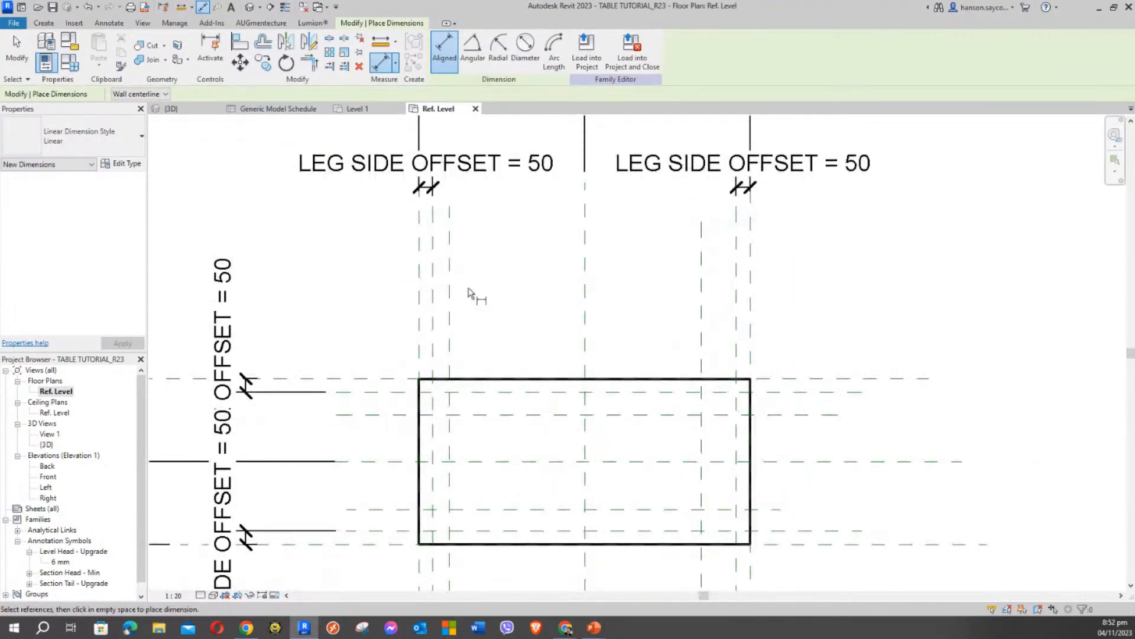
pyautogui.scroll(-2, 473, 298)
pyautogui.press('Escape')
pyautogui.press('Escape')
# Add an aligned dimension between the two leg reference planes beside the tabletop's left edge, placing it above the outline.
pyautogui.scroll(-3, 425, 291)
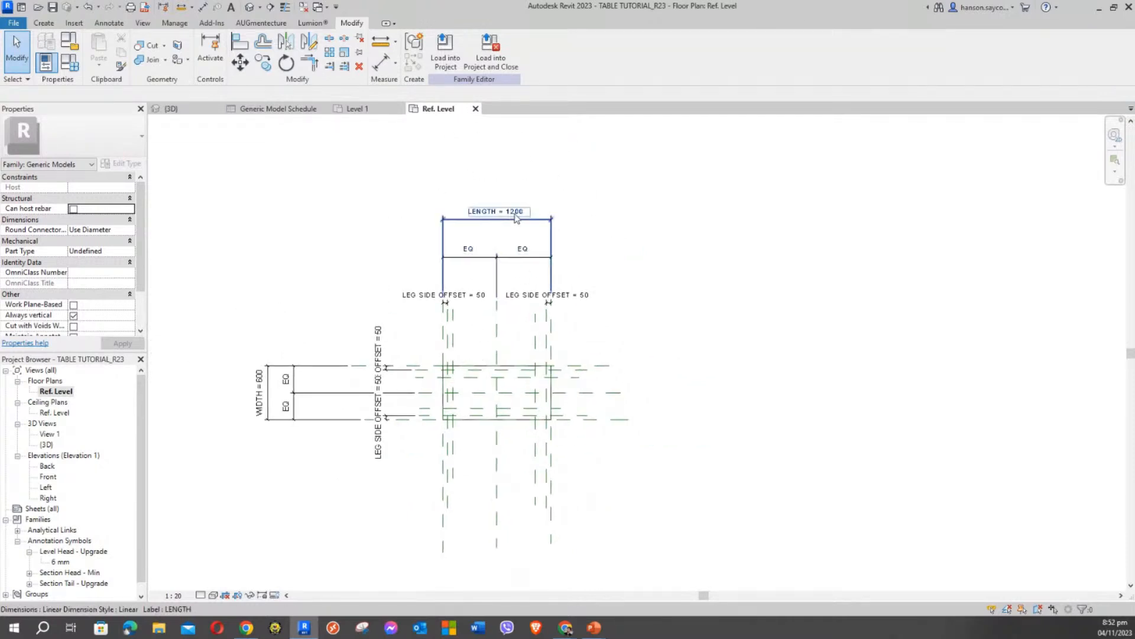
pyautogui.scroll(2, 506, 221)
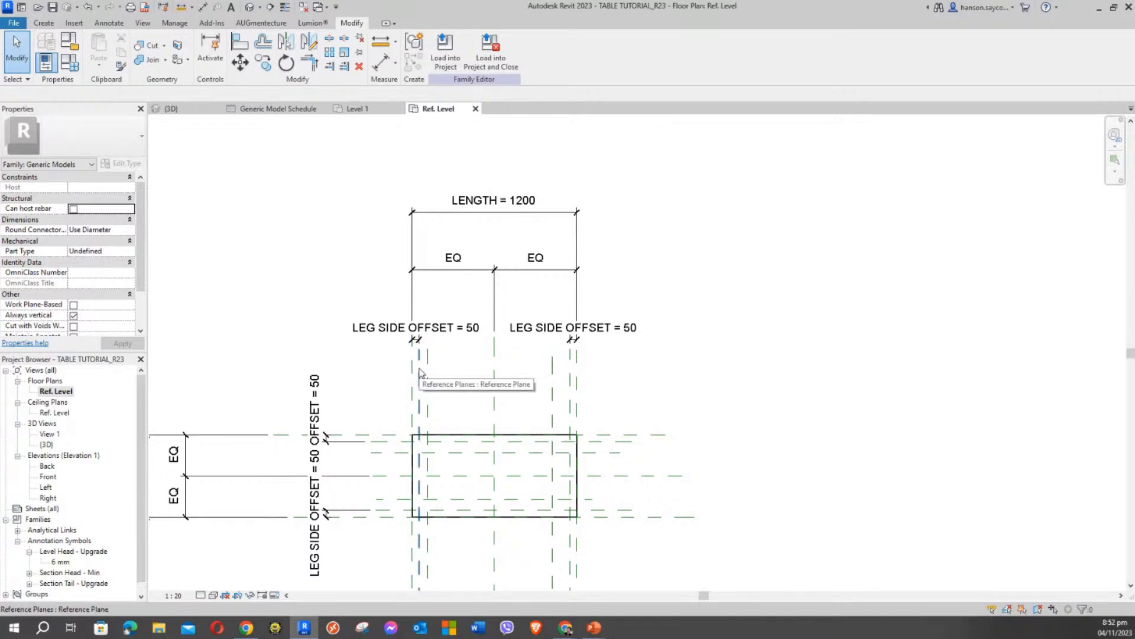
pyautogui.scroll(3, 446, 378)
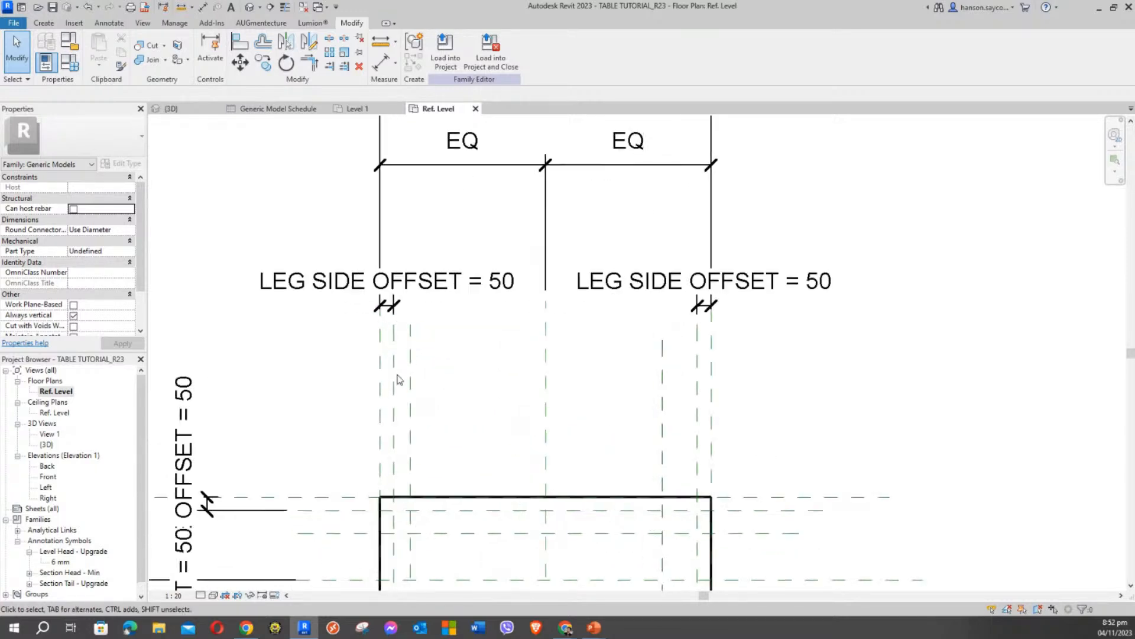
pyautogui.moveTo(392, 389); pyautogui.dragTo(430, 294, button='middle')
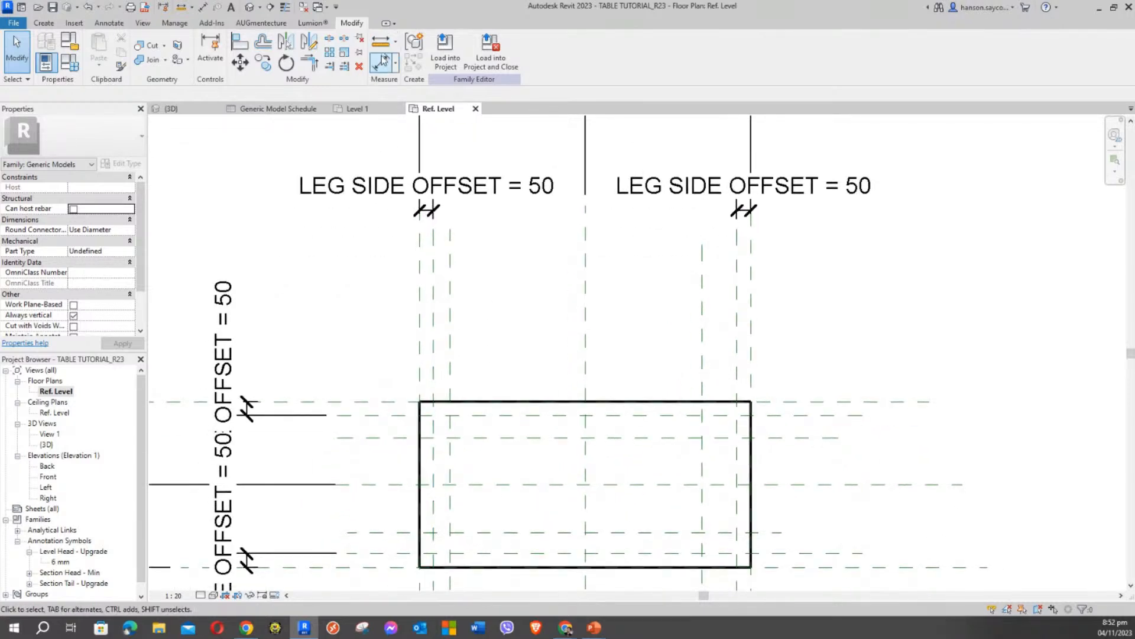
pyautogui.click(383, 60)
pyautogui.click(436, 310)
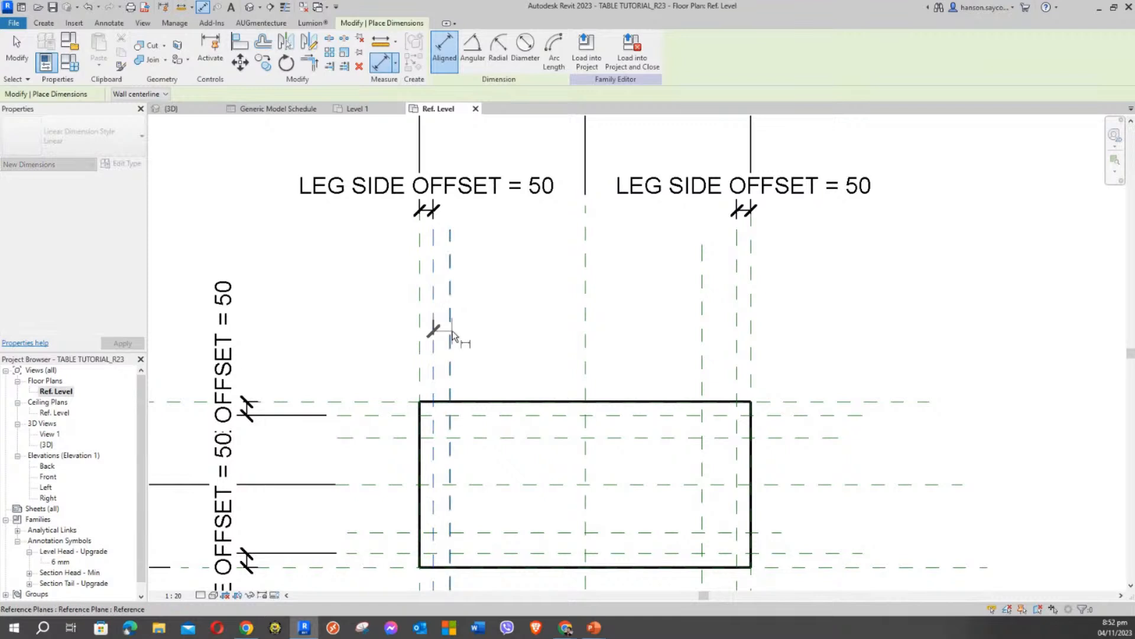
pyautogui.click(451, 331)
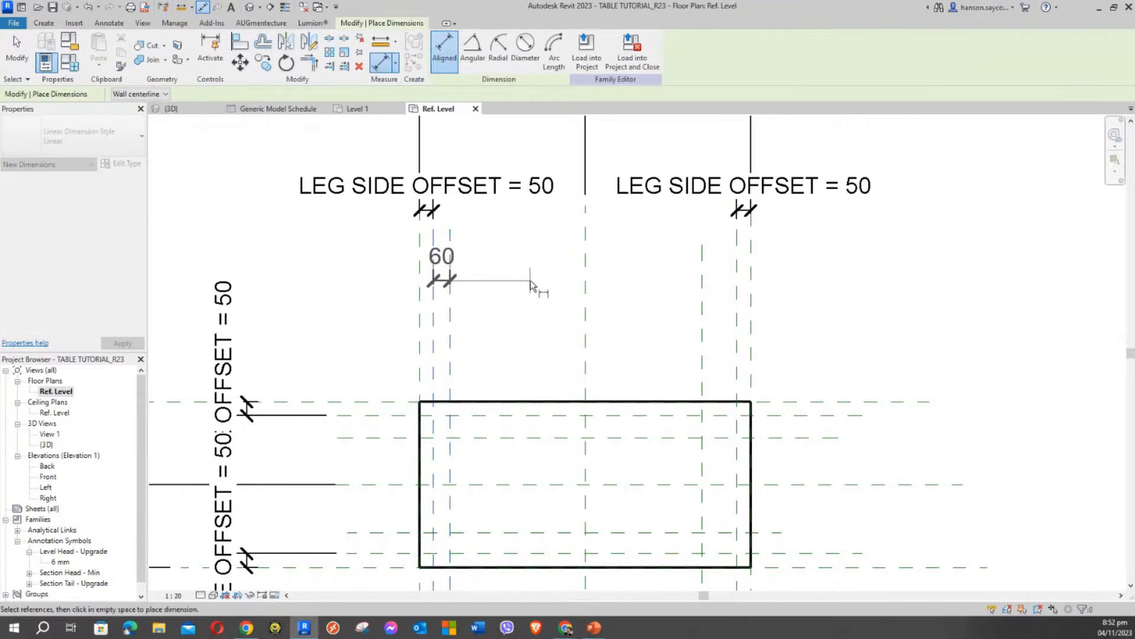
pyautogui.click(530, 282)
pyautogui.press('Escape')
pyautogui.press('Escape')
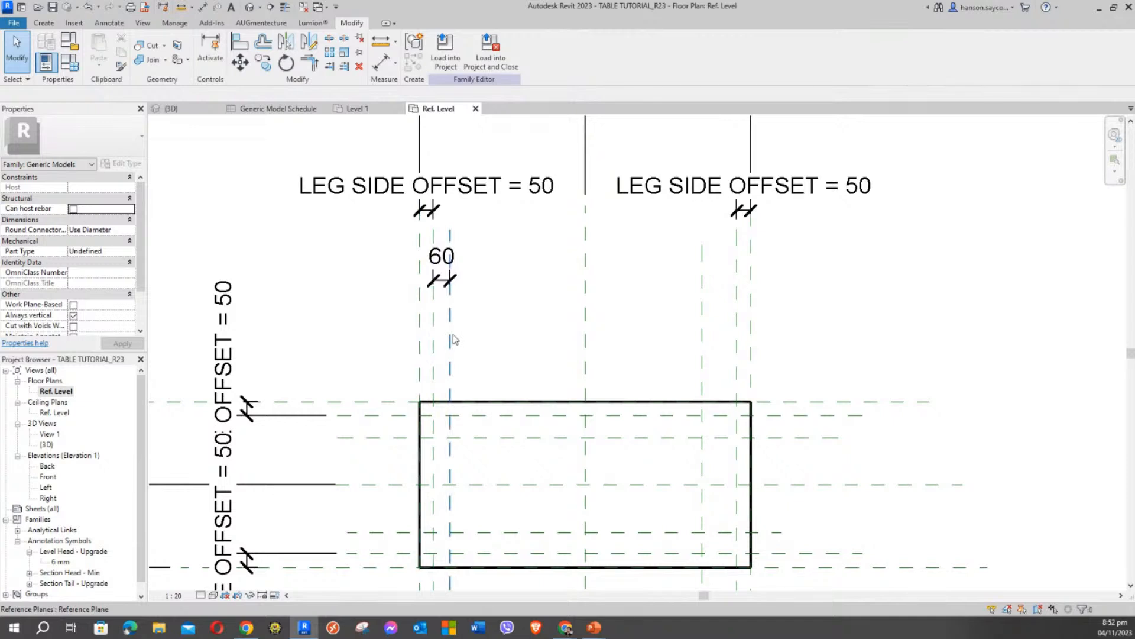
# Add an aligned dimension between the two leg reference planes beside the tabletop's right edge, in line with the left one.
pyautogui.press('d')
pyautogui.press('i')
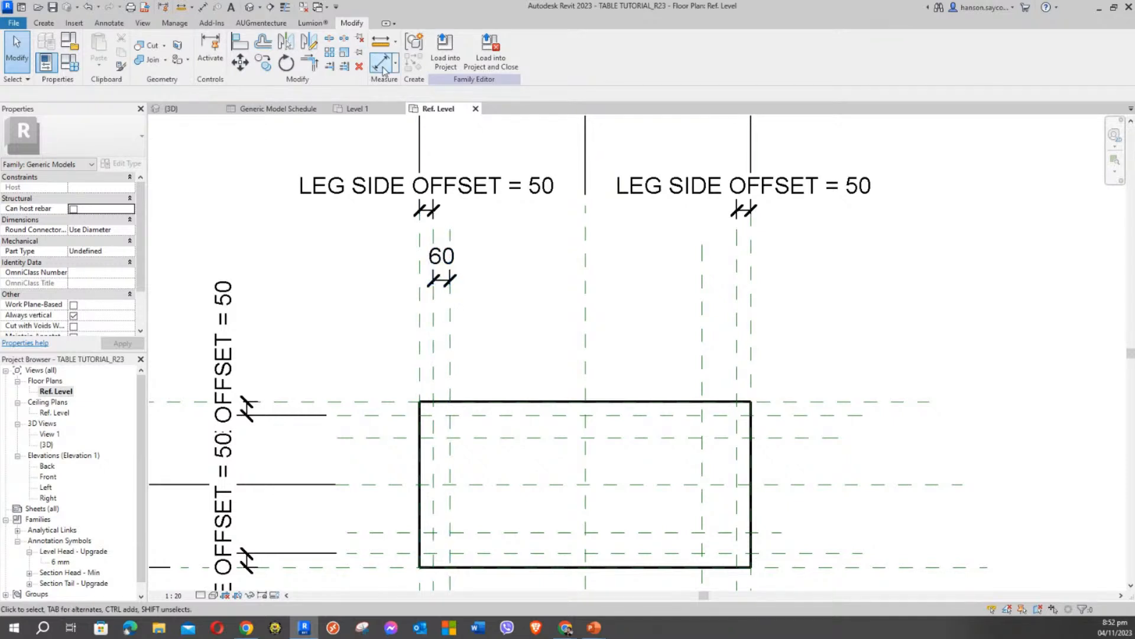
pyautogui.click(737, 302)
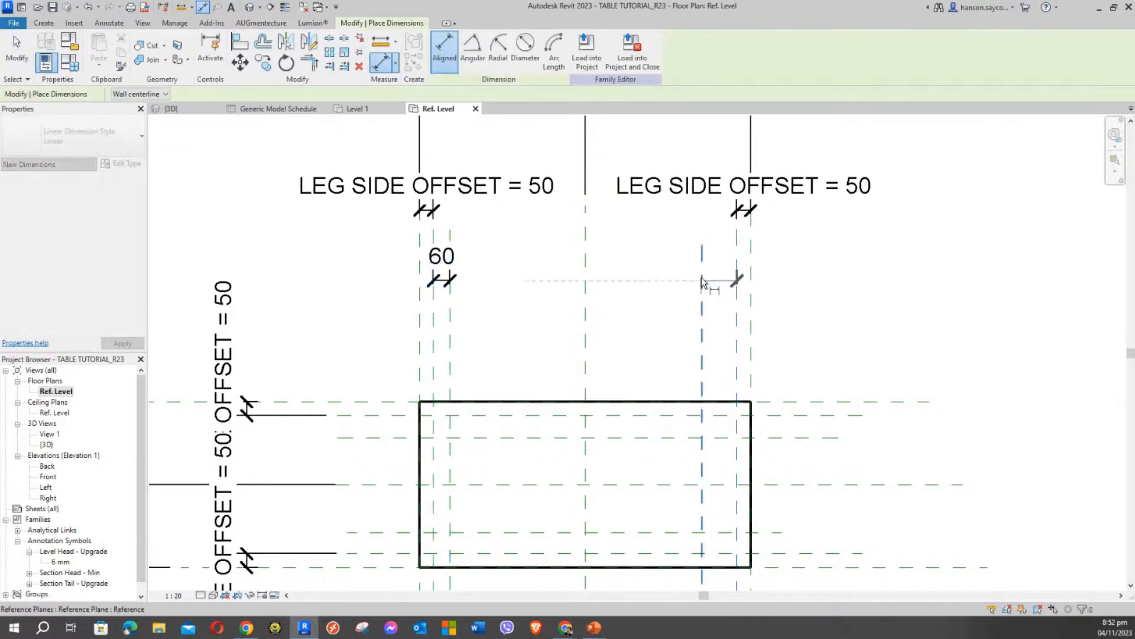
pyautogui.click(702, 272)
pyautogui.click(650, 288)
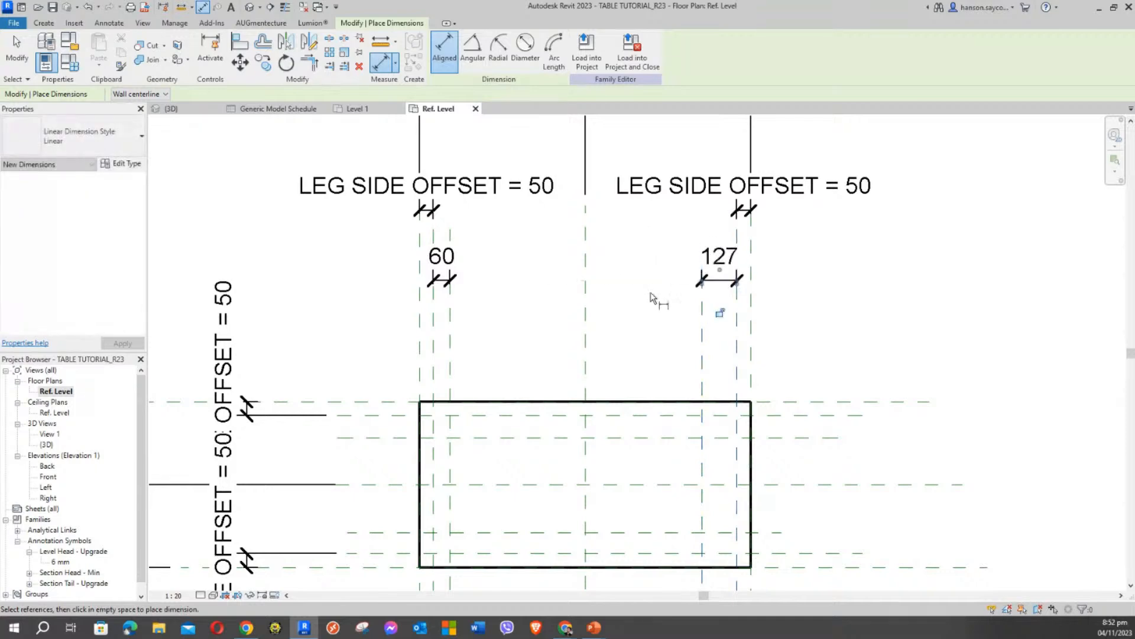
# Dimension the upper and lower pairs of horizontal leg reference planes to the left of the tabletop outline.
pyautogui.moveTo(659, 299); pyautogui.dragTo(627, 221, button='middle')
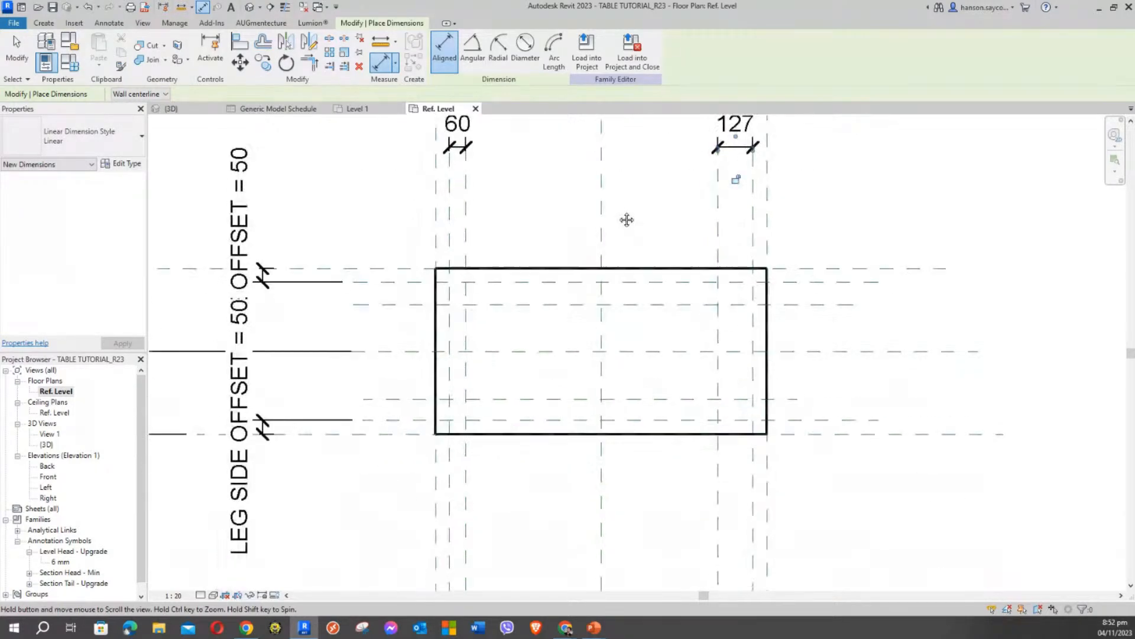
pyautogui.click(380, 280)
pyautogui.click(390, 302)
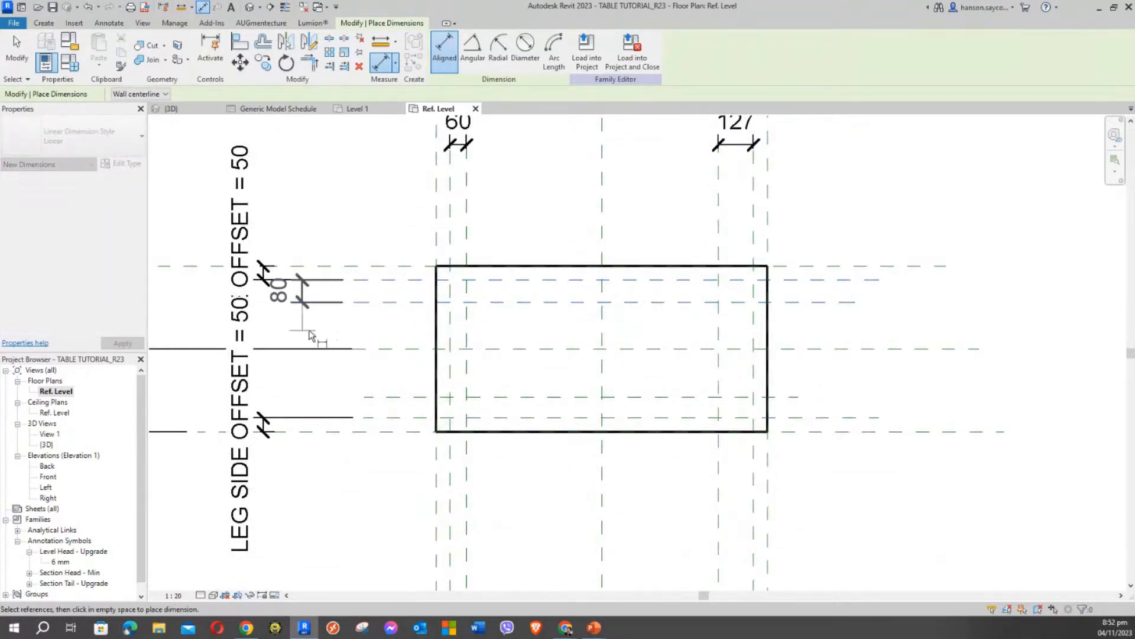
pyautogui.click(339, 332)
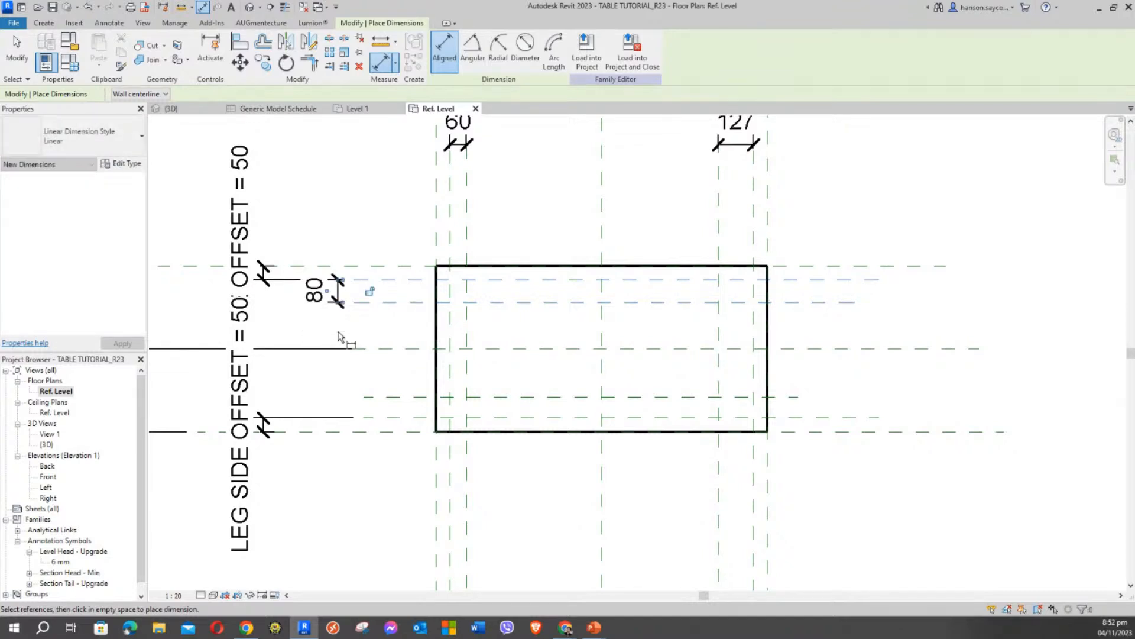
pyautogui.click(403, 417)
pyautogui.click(406, 398)
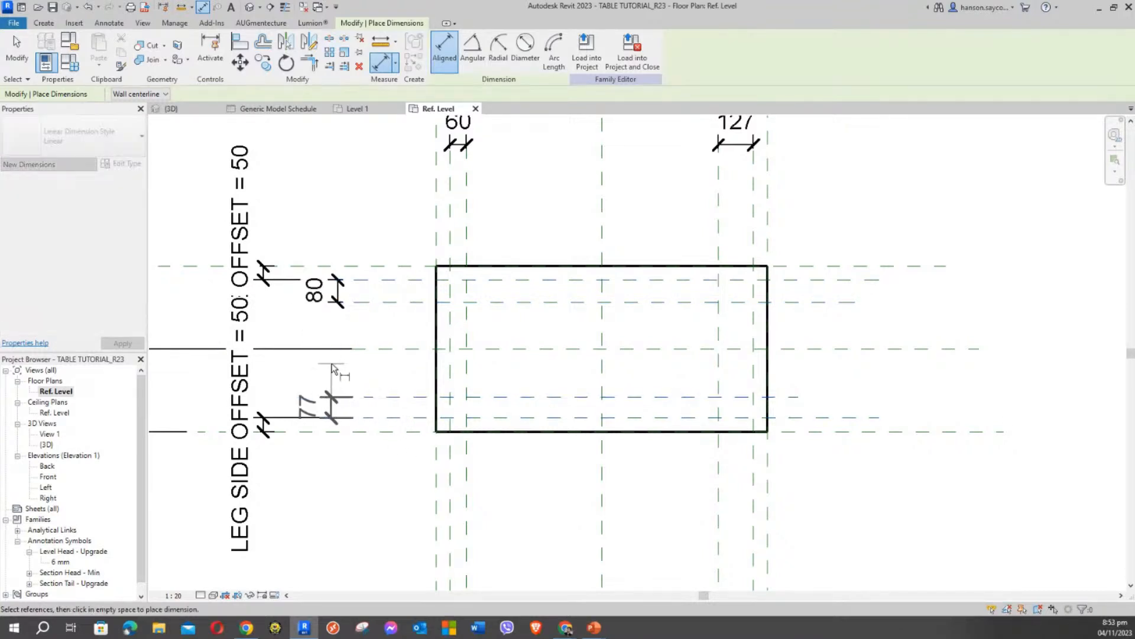
pyautogui.click(336, 370)
pyautogui.scroll(-2, 827, 307)
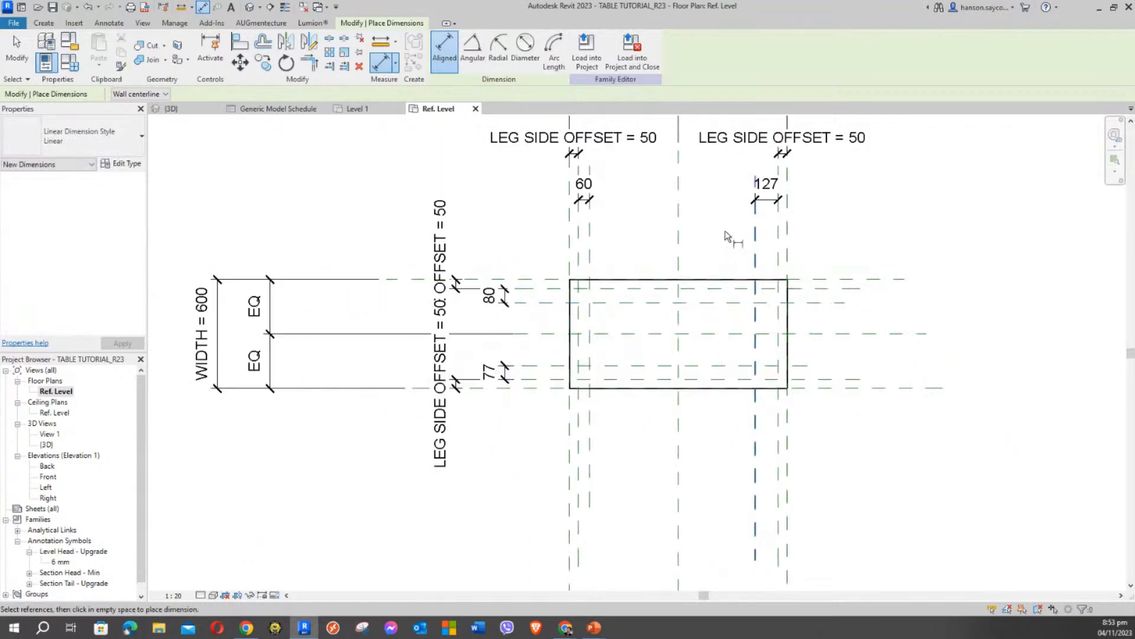
pyautogui.press('Escape')
pyautogui.press('Escape')
# Label the dimension between the left pair of vertical leg reference planes with a new type parameter LEG SIZE, grouped under Dimensions.
pyautogui.moveTo(635, 262); pyautogui.dragTo(576, 339, button='middle')
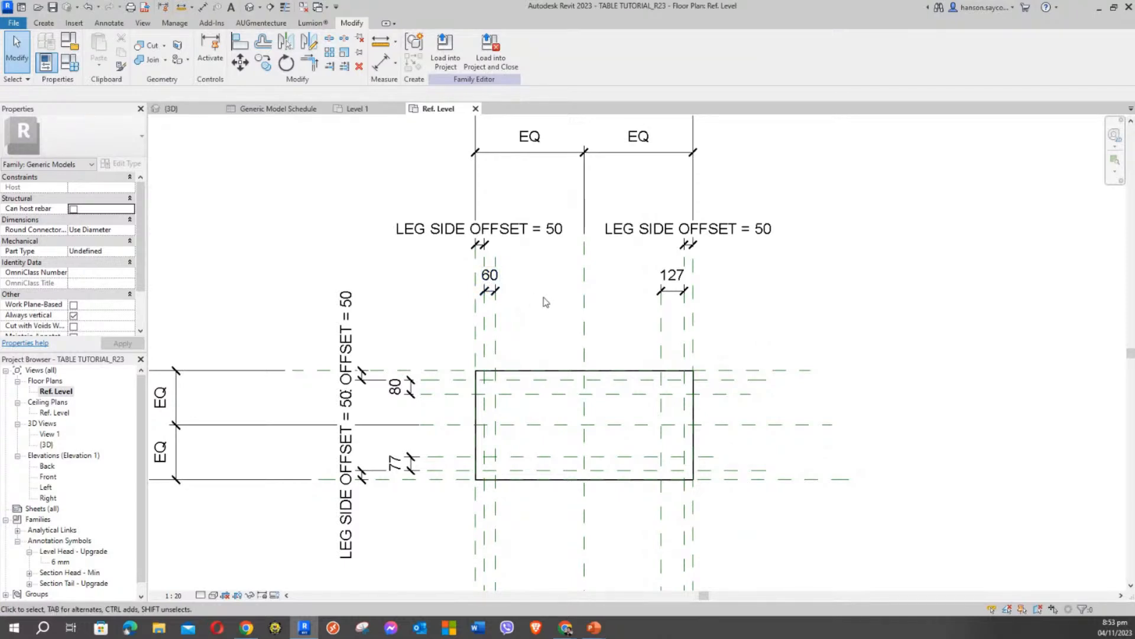
pyautogui.scroll(2, 531, 301)
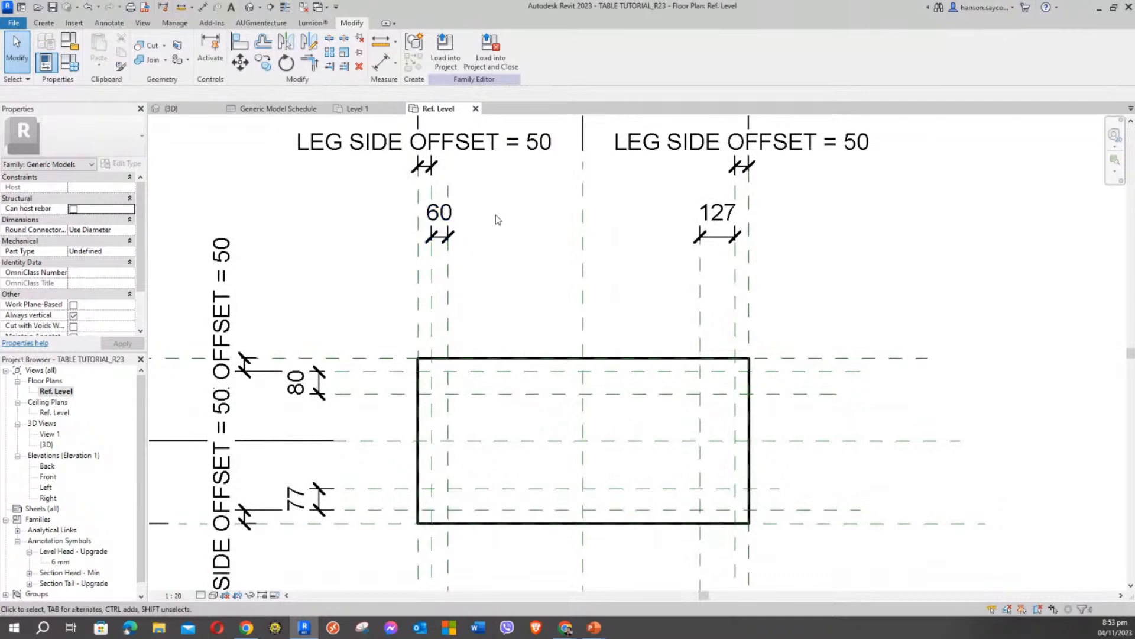
pyautogui.moveTo(482, 265); pyautogui.dragTo(529, 295, button='middle')
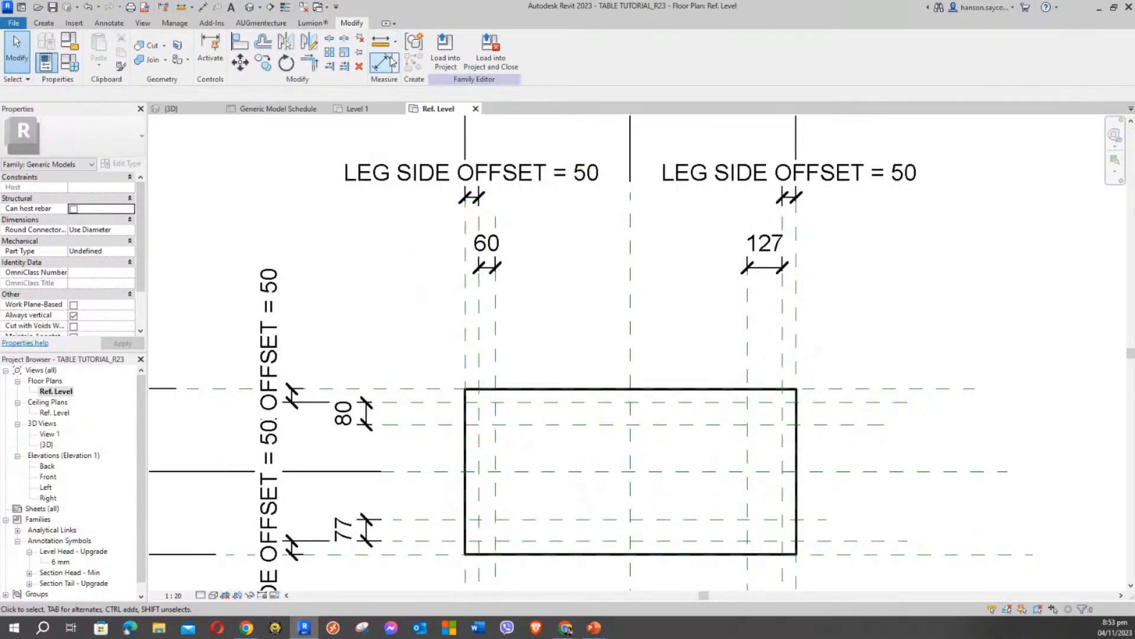
pyautogui.click(487, 267)
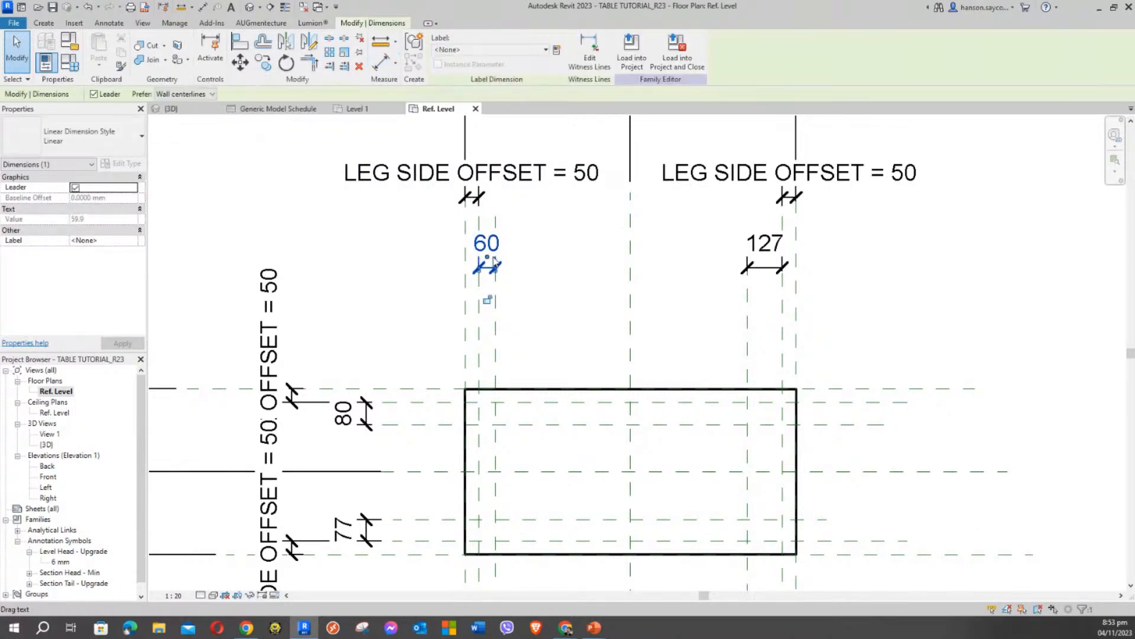
pyautogui.click(523, 53)
pyautogui.click(524, 51)
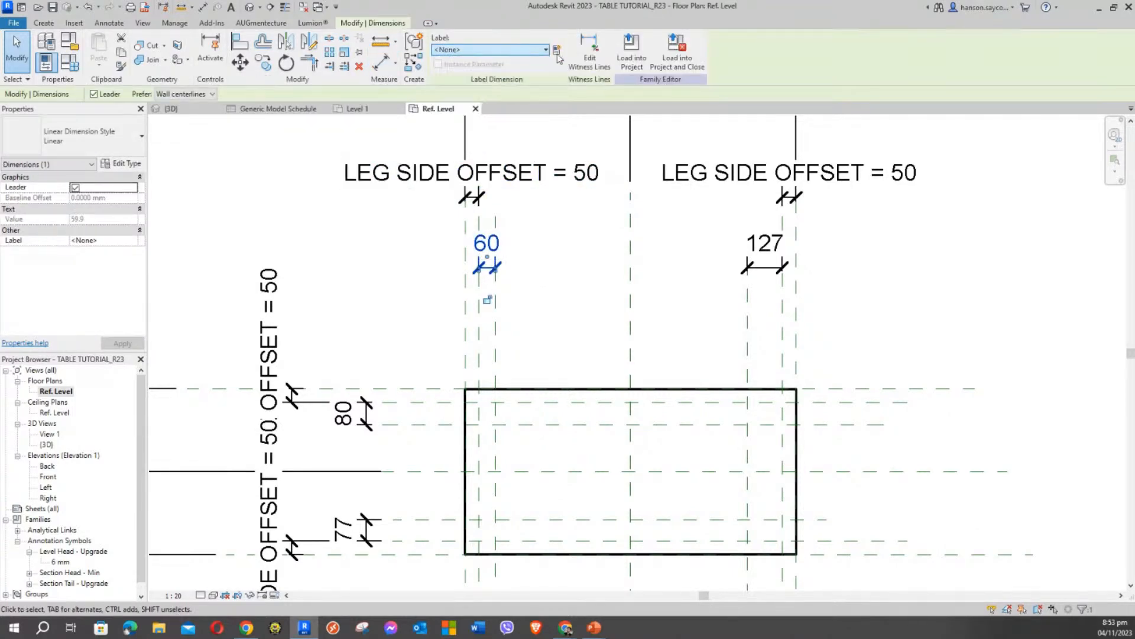
pyautogui.click(556, 54)
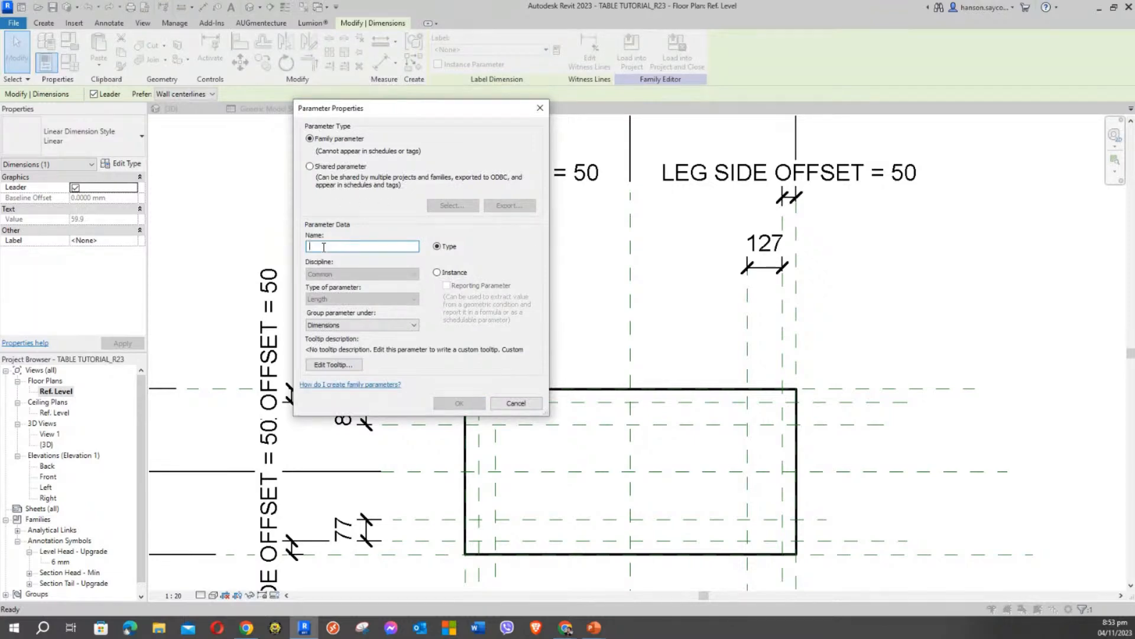
pyautogui.write('LEG SIZE')
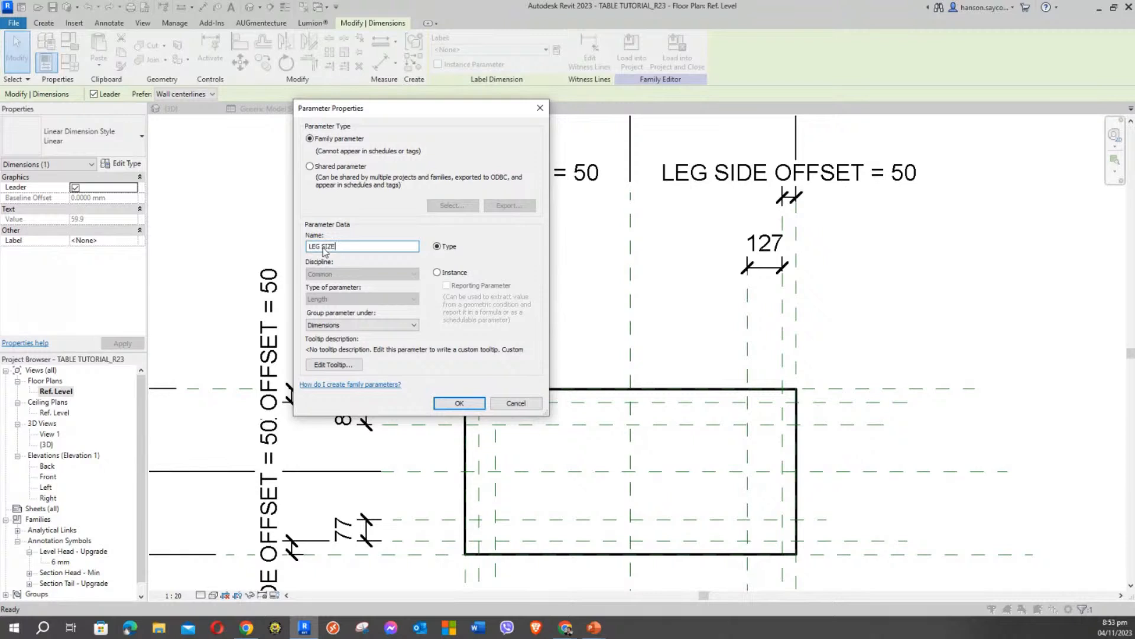
pyautogui.click(337, 324)
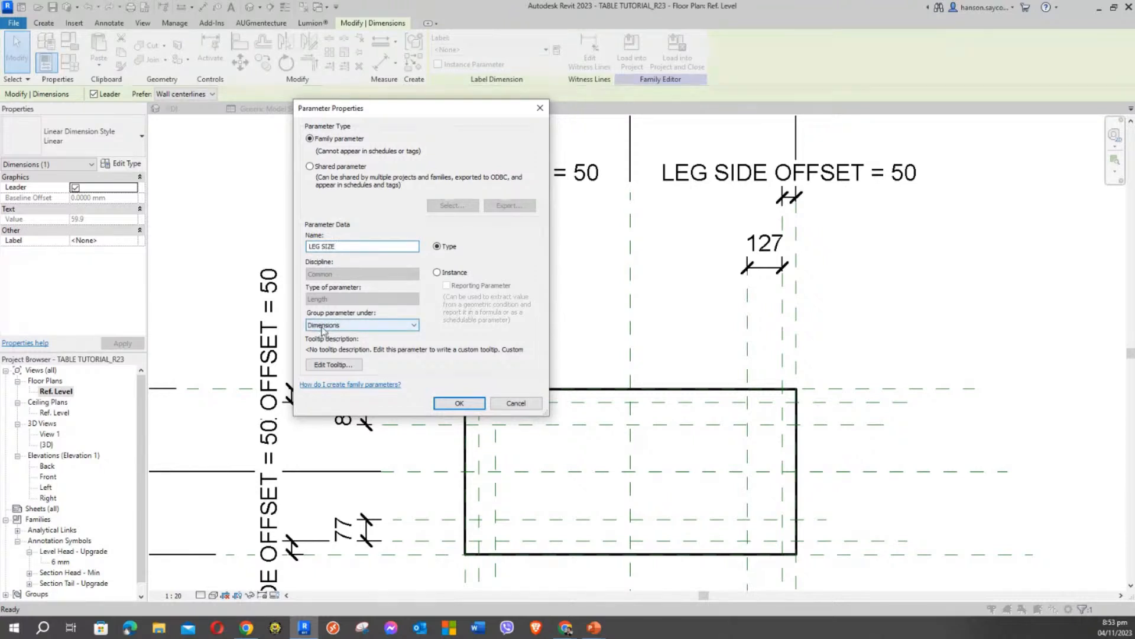
pyautogui.click(459, 404)
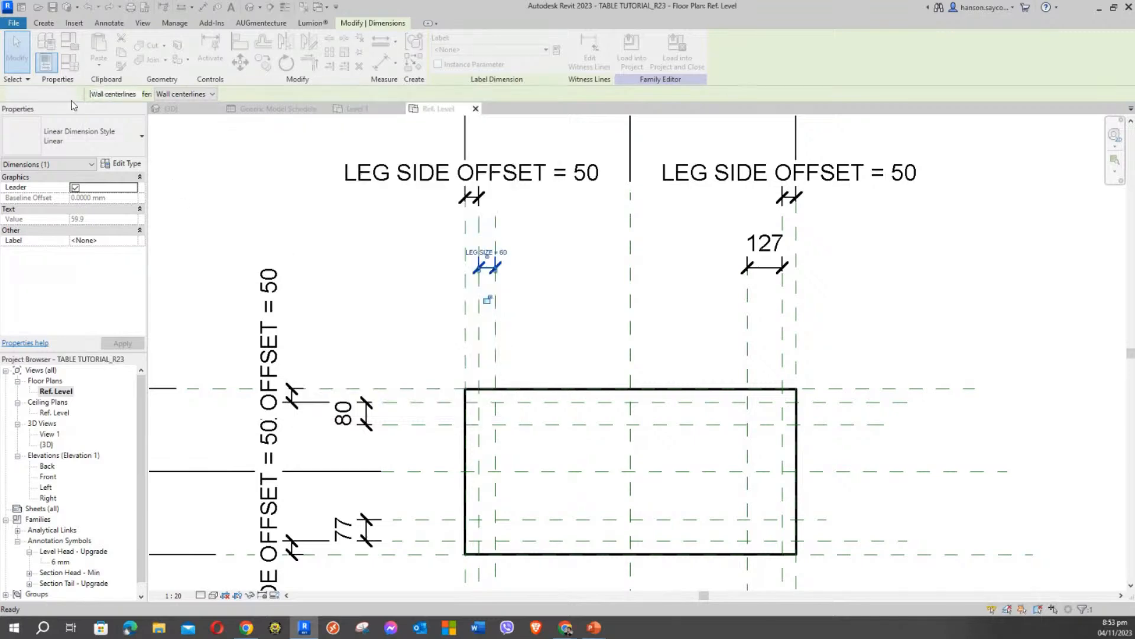
pyautogui.click(67, 62)
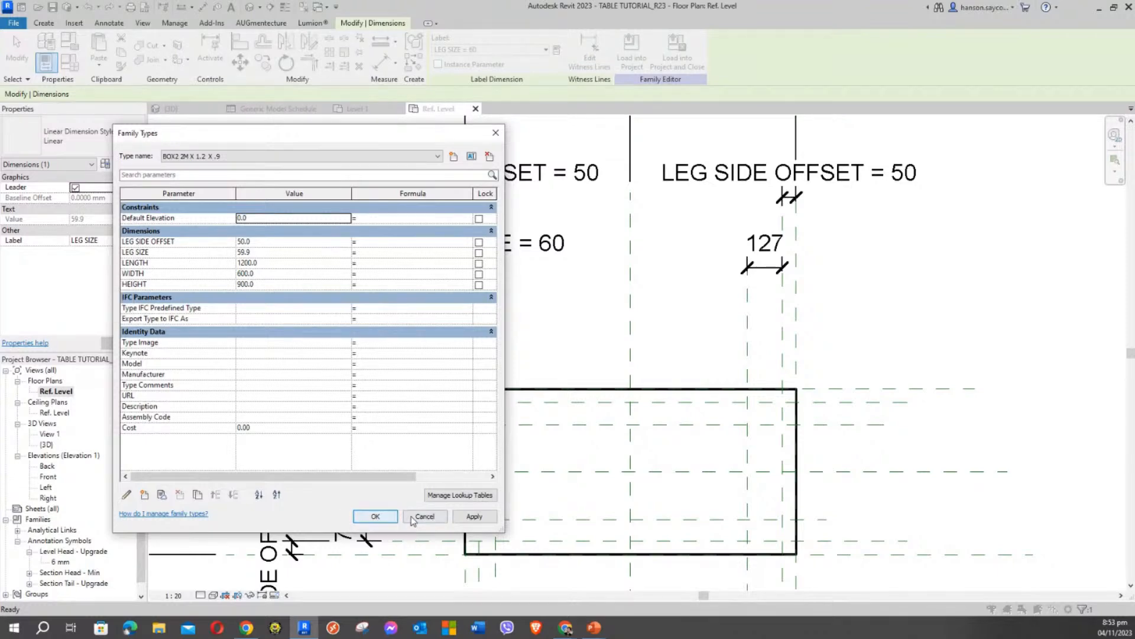
pyautogui.click(439, 517)
pyautogui.click(376, 517)
pyautogui.click(460, 246)
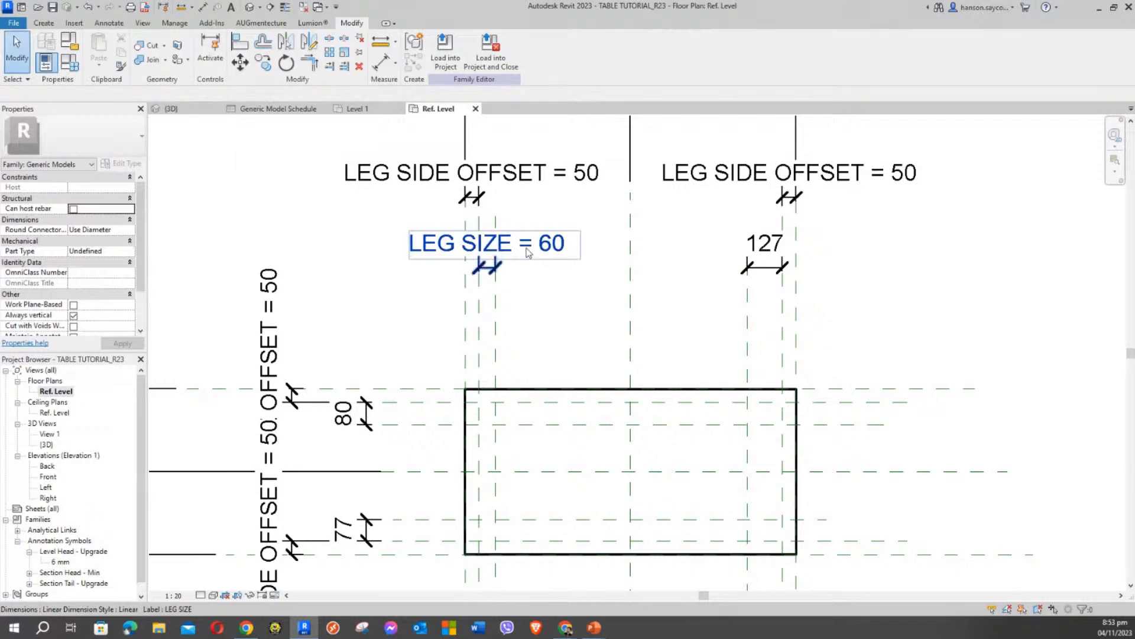
pyautogui.click(545, 313)
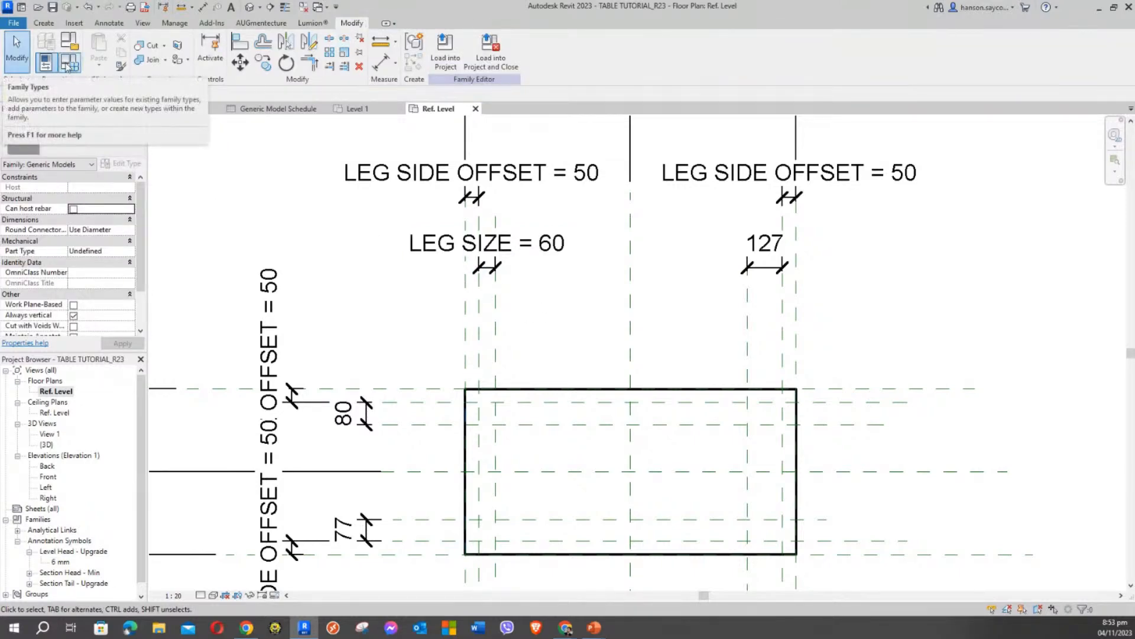
# Assign the LEG SIZE label to the right, upper and lower unlabelled dimensions between the leg reference planes.
pyautogui.scroll(-1, 535, 320)
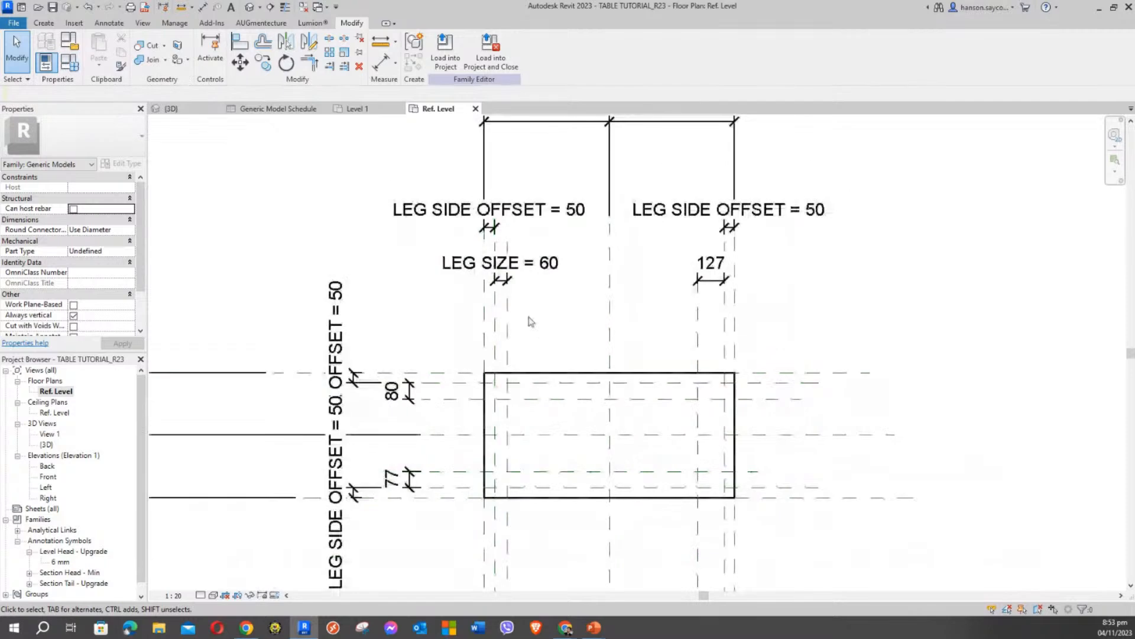
pyautogui.moveTo(532, 318); pyautogui.dragTo(683, 277, button='middle')
pyautogui.click(863, 224)
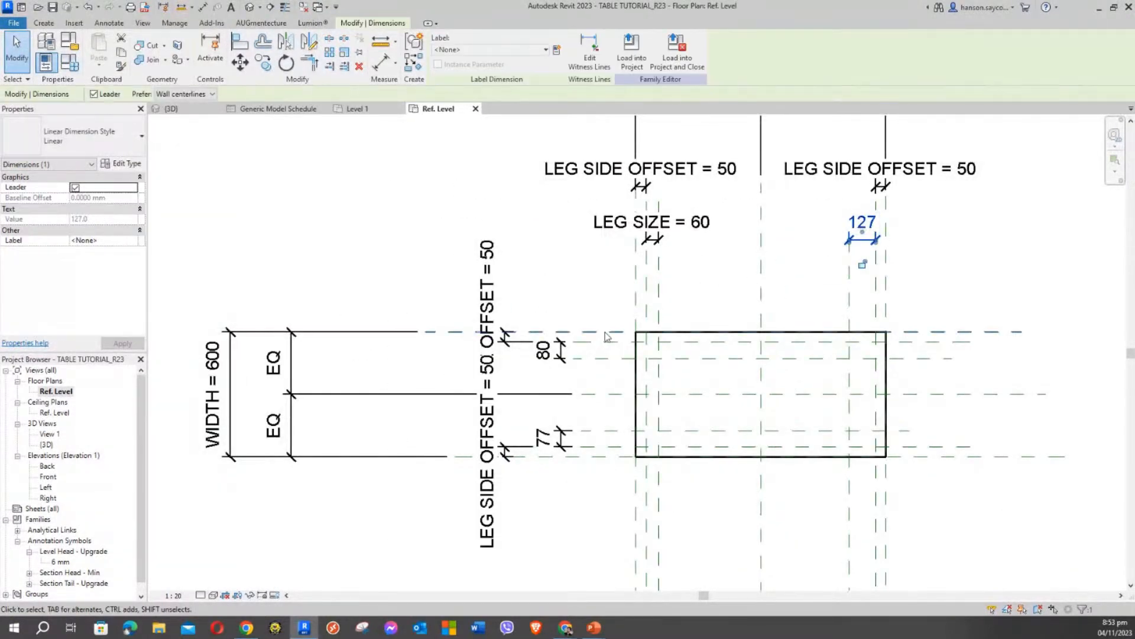
pyautogui.keyDown('ctrl'); pyautogui.click(550, 360); pyautogui.keyUp('ctrl')
pyautogui.keyDown('ctrl'); pyautogui.click(553, 438); pyautogui.keyUp('ctrl')
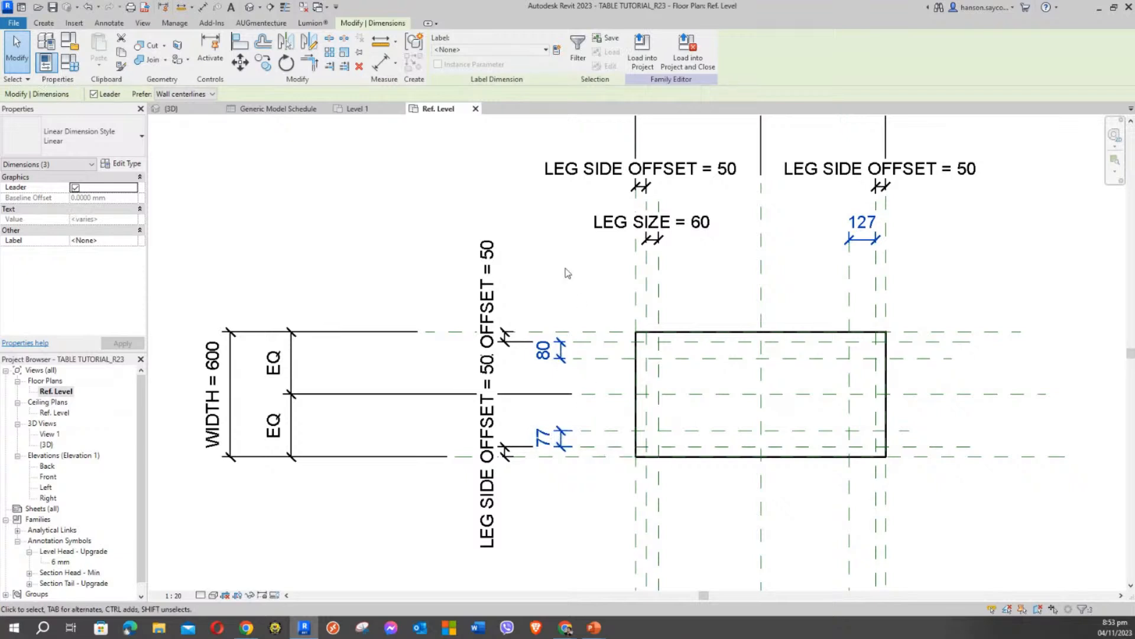
pyautogui.moveTo(552, 259); pyautogui.dragTo(510, 301, button='middle')
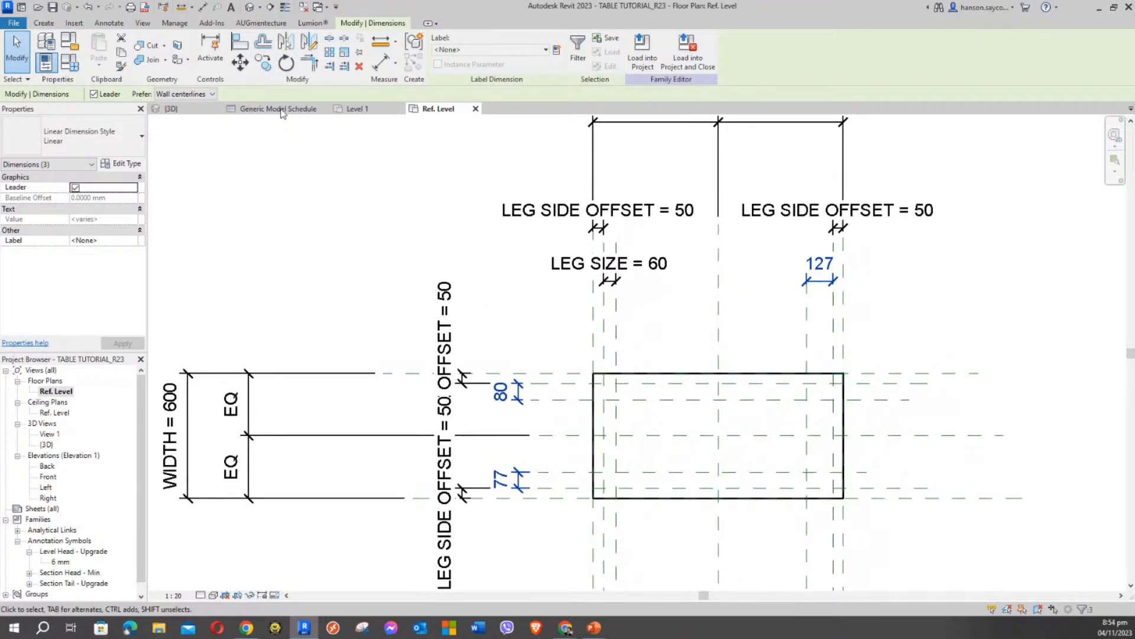
pyautogui.click(481, 52)
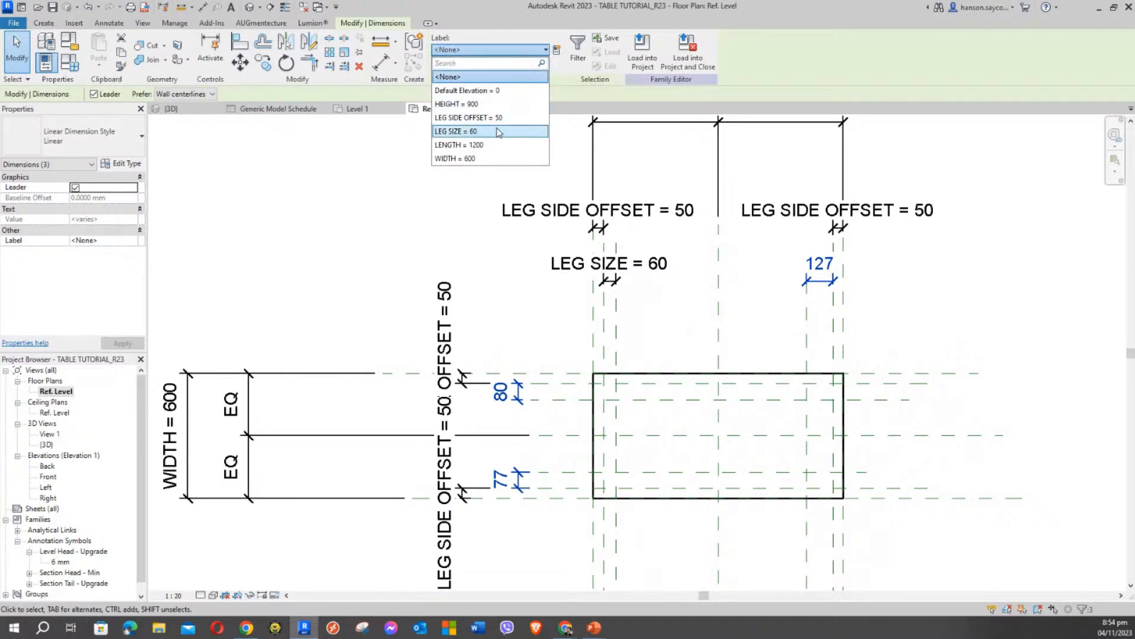
pyautogui.click(476, 133)
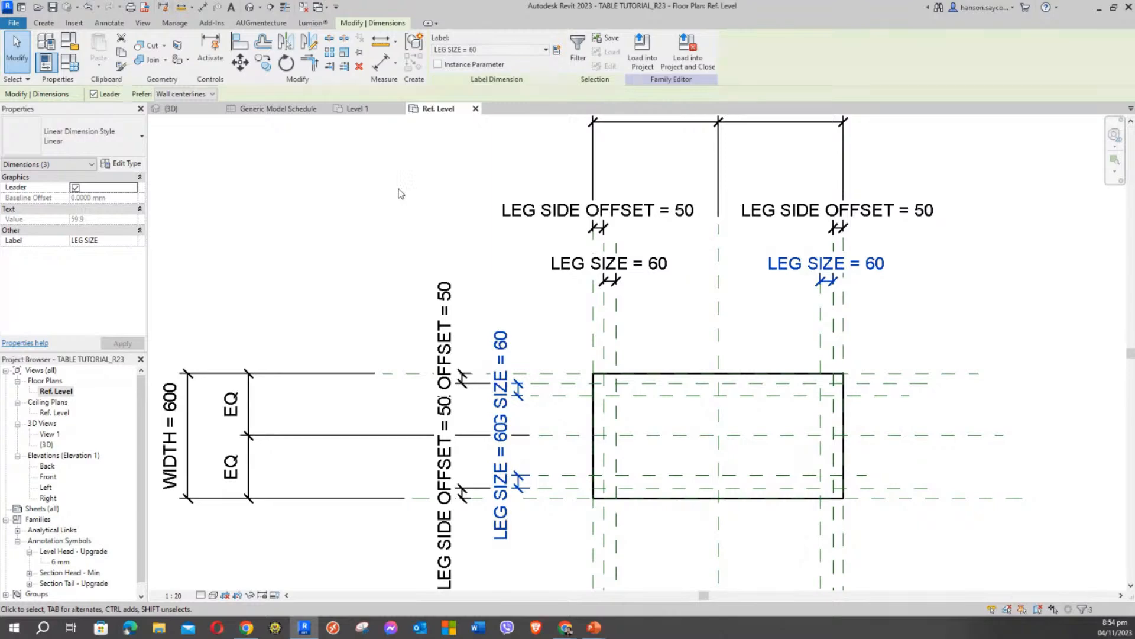
pyautogui.click(268, 197)
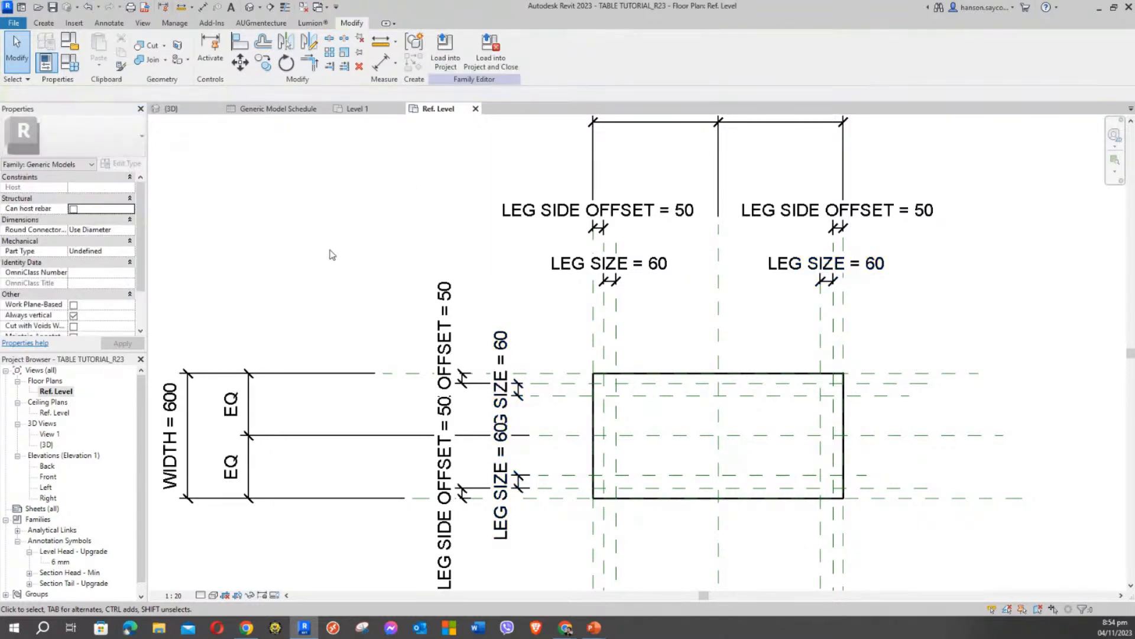
# Set LEG SIZE to 50 in the family types, apply it and finish editing the types.
pyautogui.moveTo(329, 250)
pyautogui.mouseDown(button='middle')
pyautogui.moveTo(602, 274)
pyautogui.moveTo(655, 305)
pyautogui.mouseUp(button='middle')
pyautogui.scroll(-2, 354, 244)
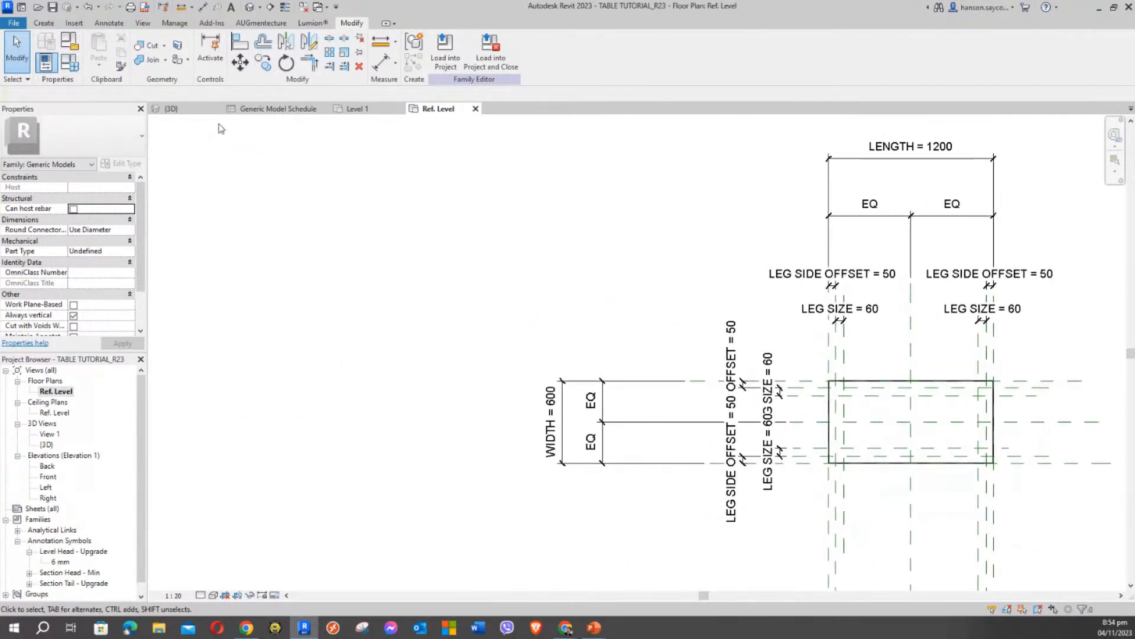
pyautogui.click(69, 62)
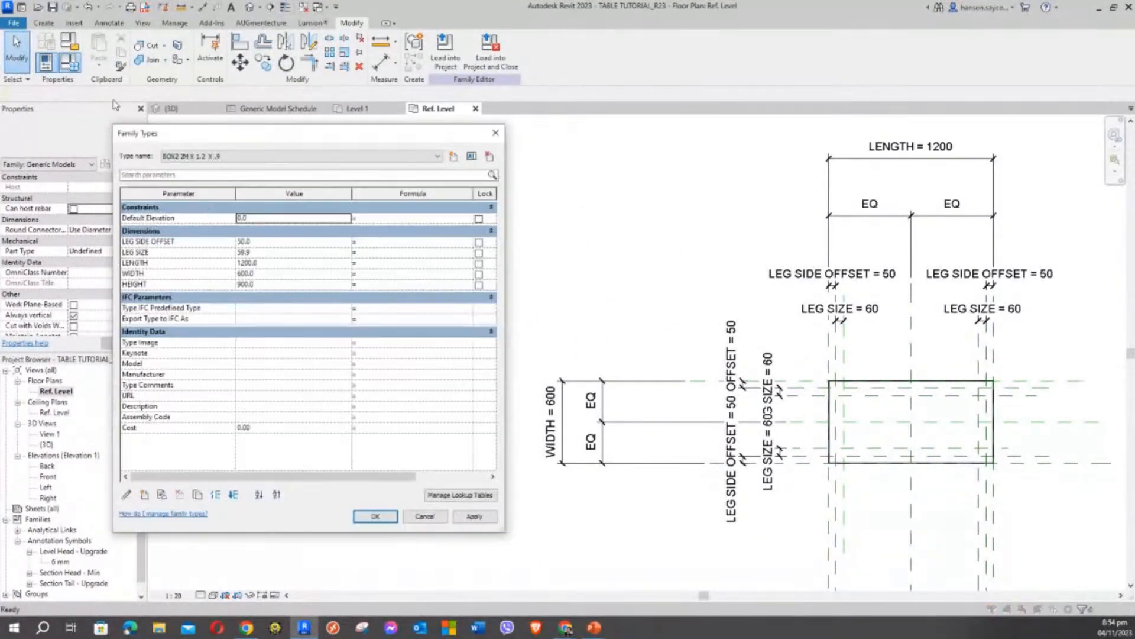
pyautogui.click(258, 253)
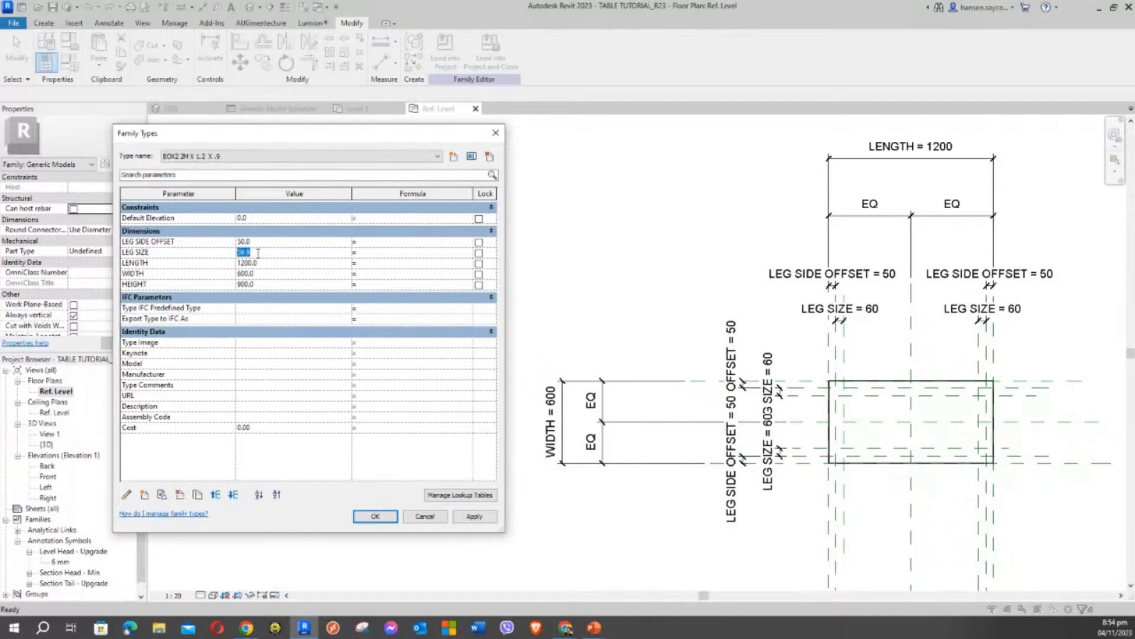
pyautogui.click(475, 516)
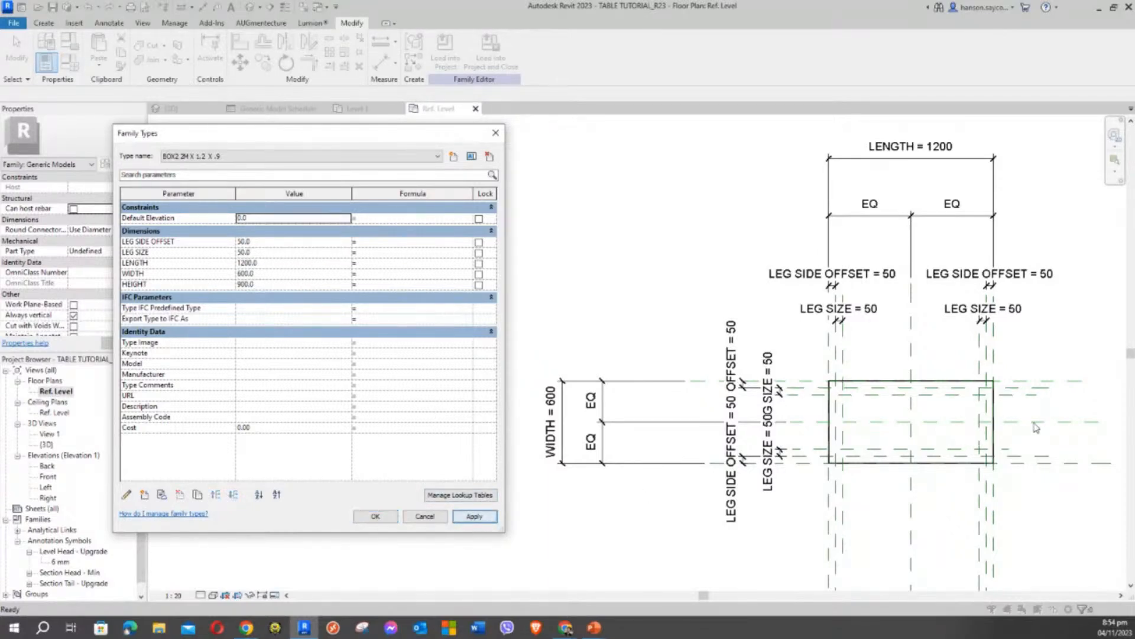
pyautogui.click(293, 251)
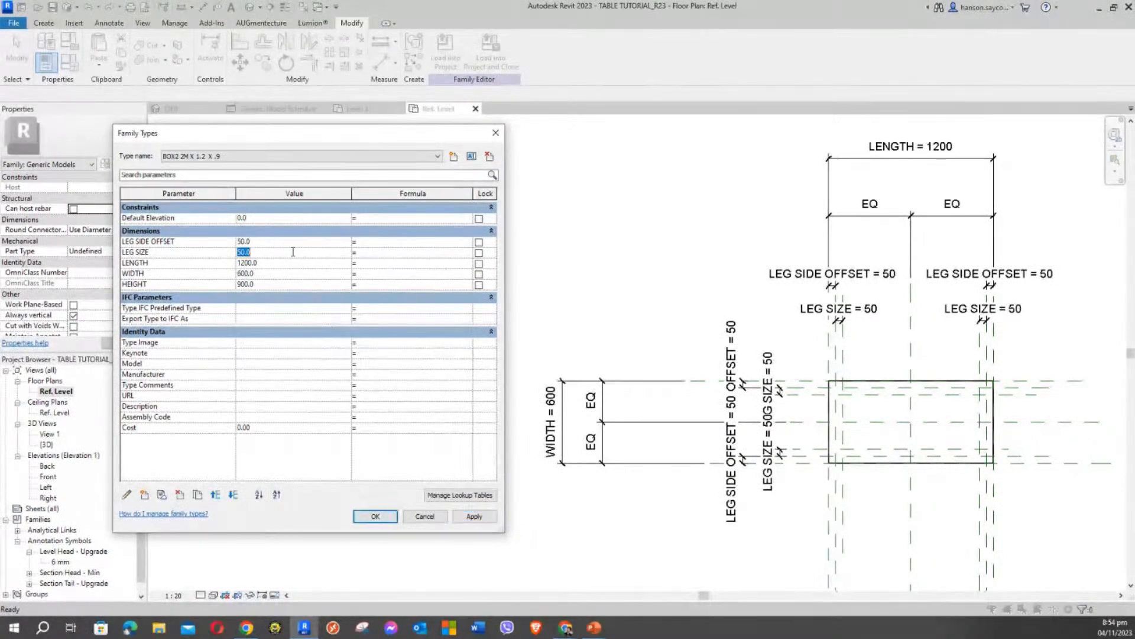
pyautogui.click(375, 516)
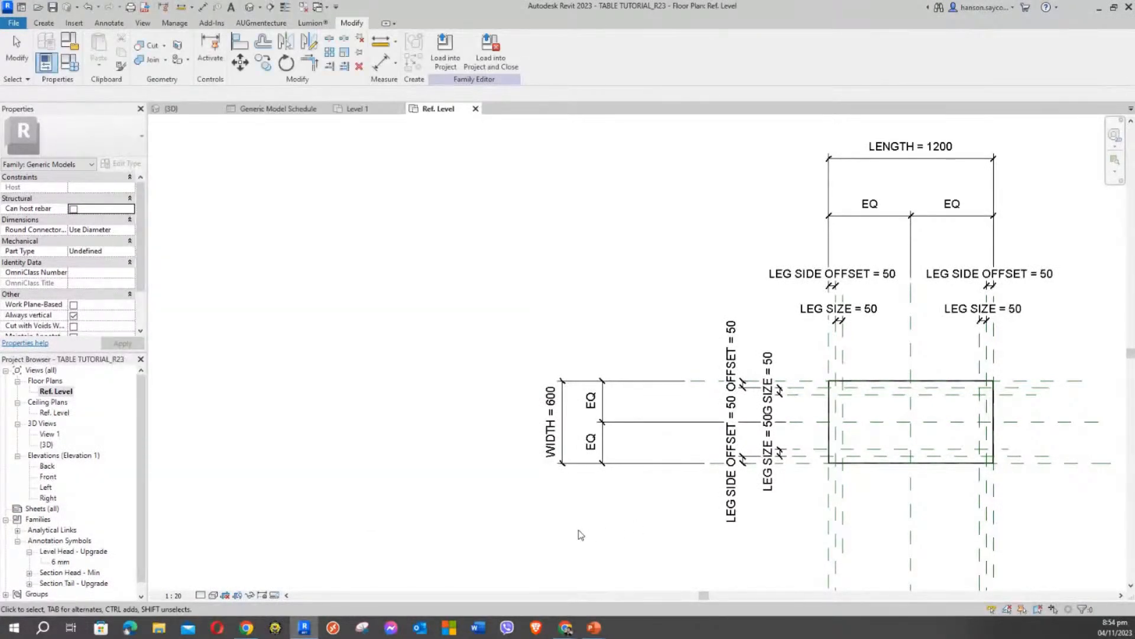
# Inspect the tabletop extrusion and the leg reference plane intersections near its corners.
pyautogui.moveTo(796, 477); pyautogui.dragTo(486, 389, button='middle')
pyautogui.scroll(6, 570, 286)
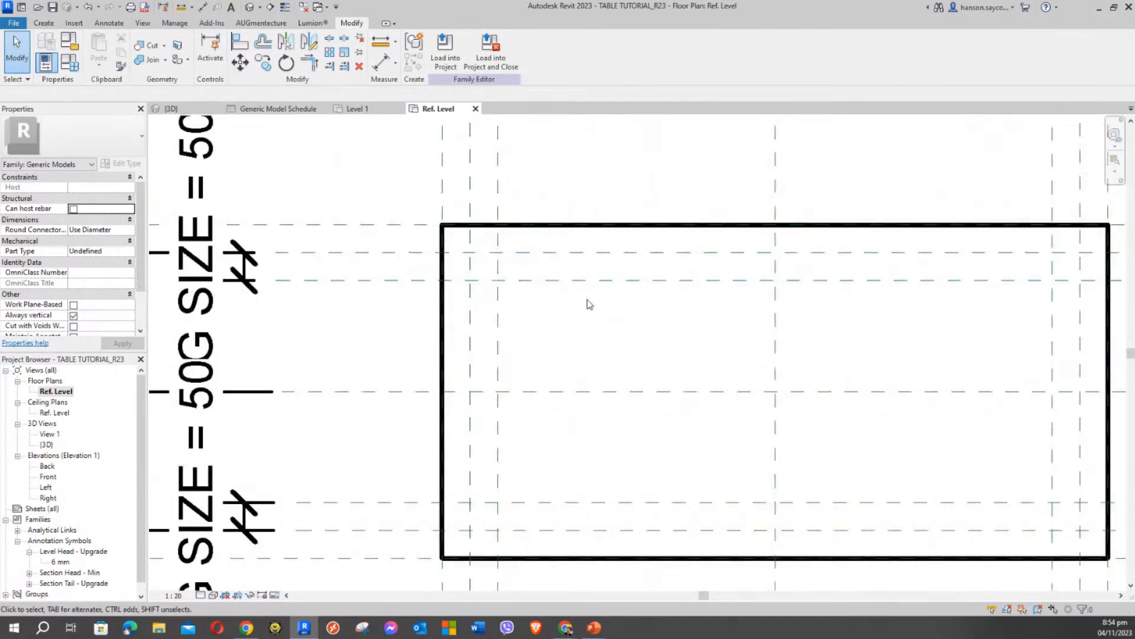
pyautogui.moveTo(631, 360); pyautogui.dragTo(506, 328, button='middle')
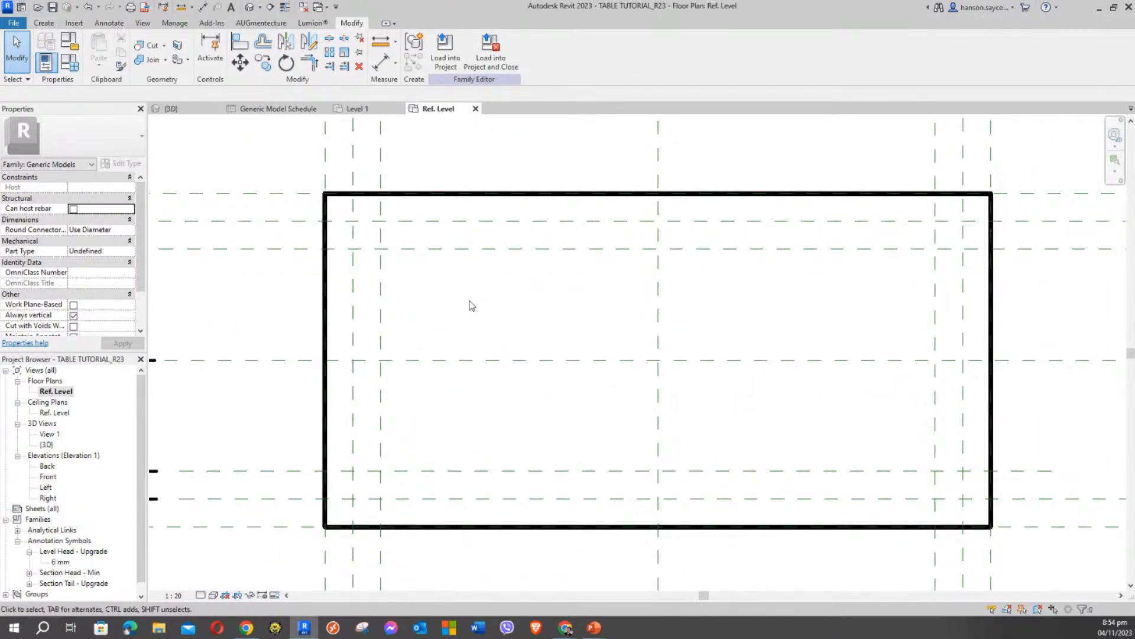
pyautogui.scroll(-1, 472, 306)
pyautogui.moveTo(477, 306); pyautogui.dragTo(588, 367, button='middle')
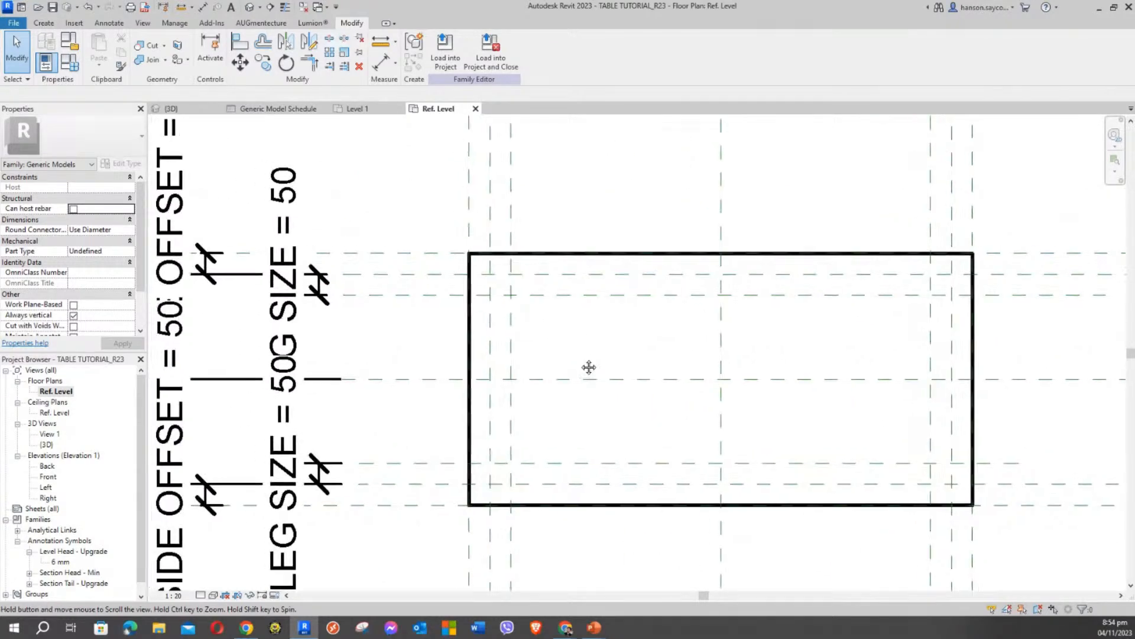
pyautogui.click(558, 253)
pyautogui.click(583, 185)
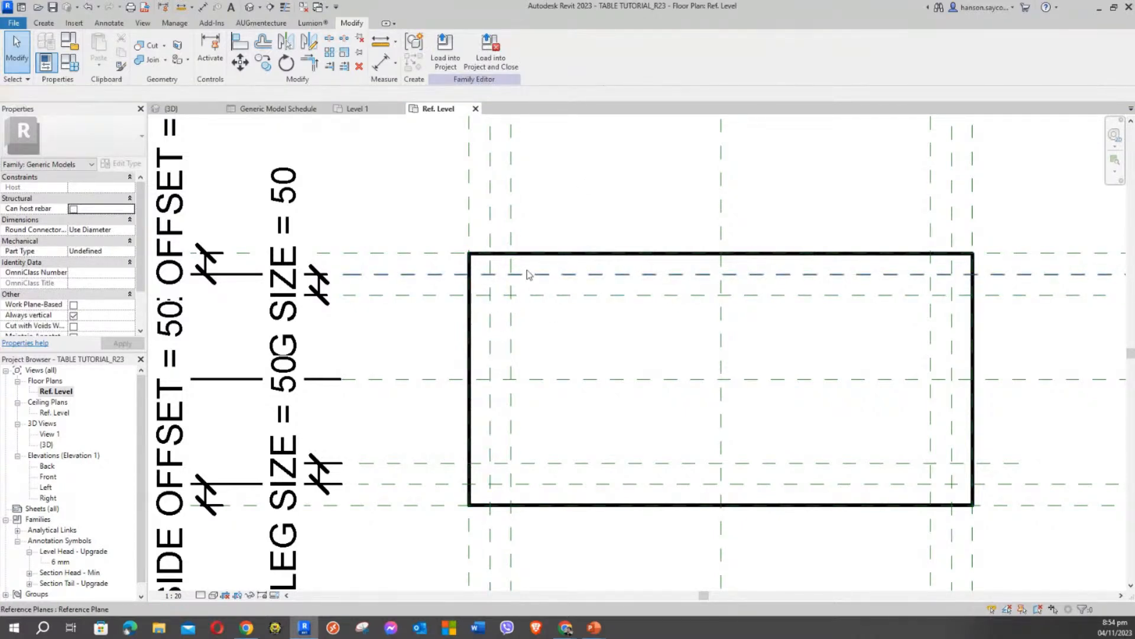
pyautogui.click(558, 253)
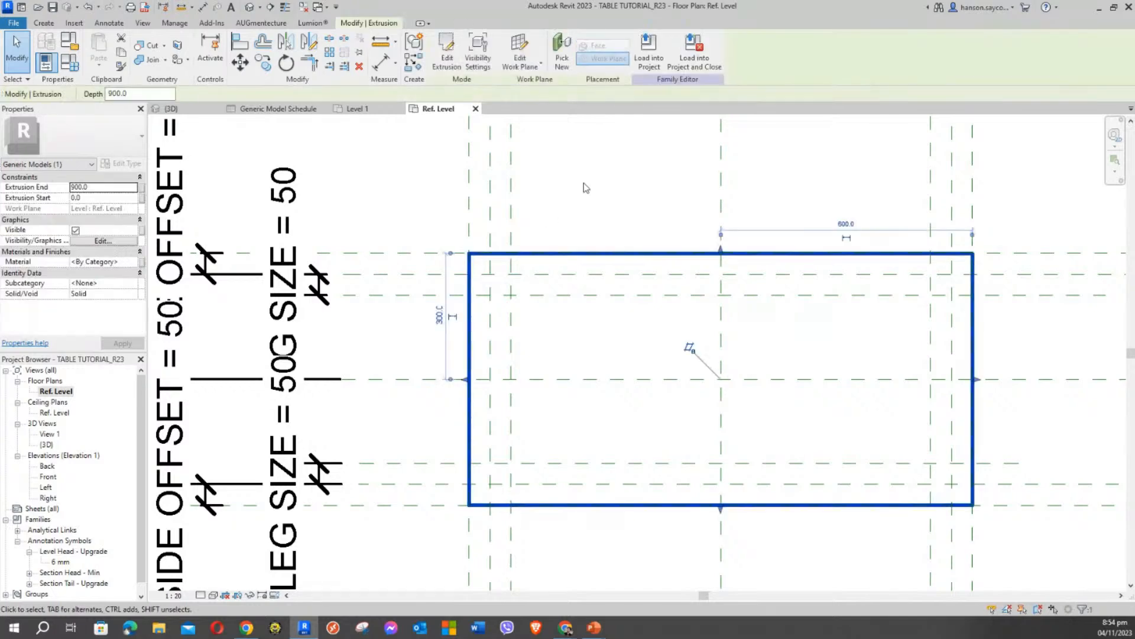
pyautogui.click(586, 186)
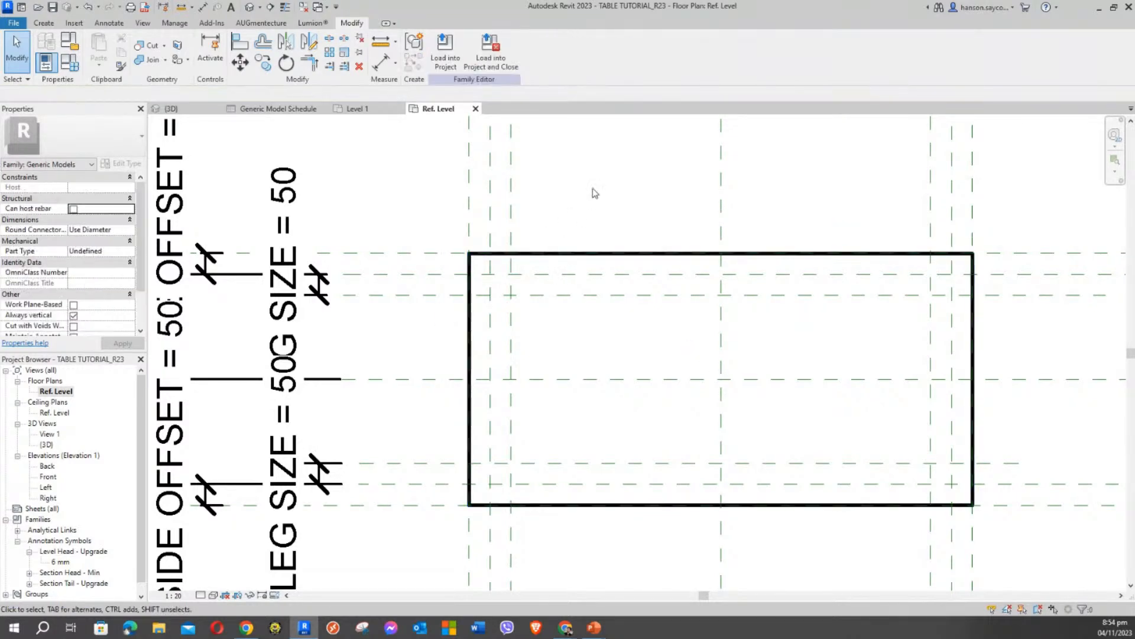
# Start an extrusion and sketch a 50 by 50 mm rectangle between the leg reference planes at the tabletop's upper-left corner.
pyautogui.click(43, 22)
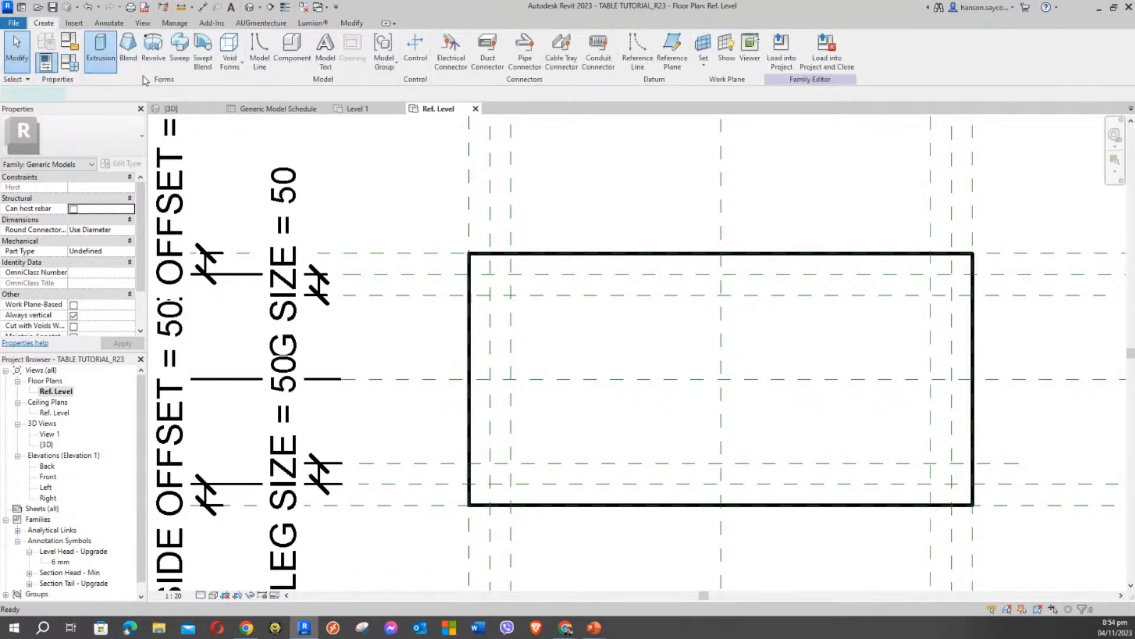
pyautogui.click(95, 50)
pyautogui.click(477, 40)
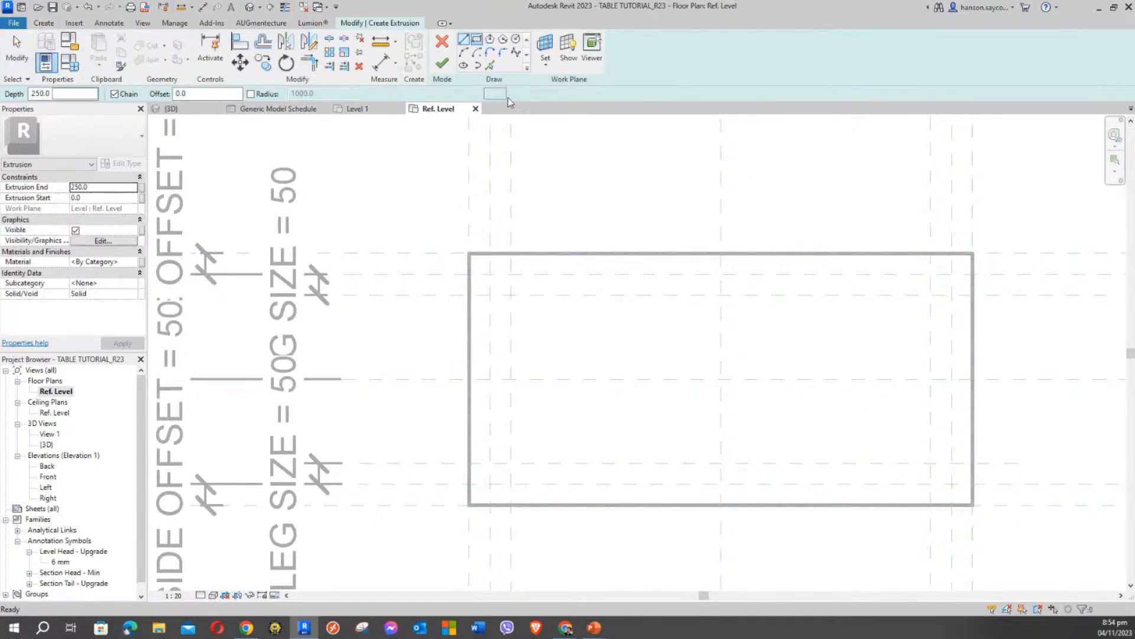
pyautogui.click(489, 296)
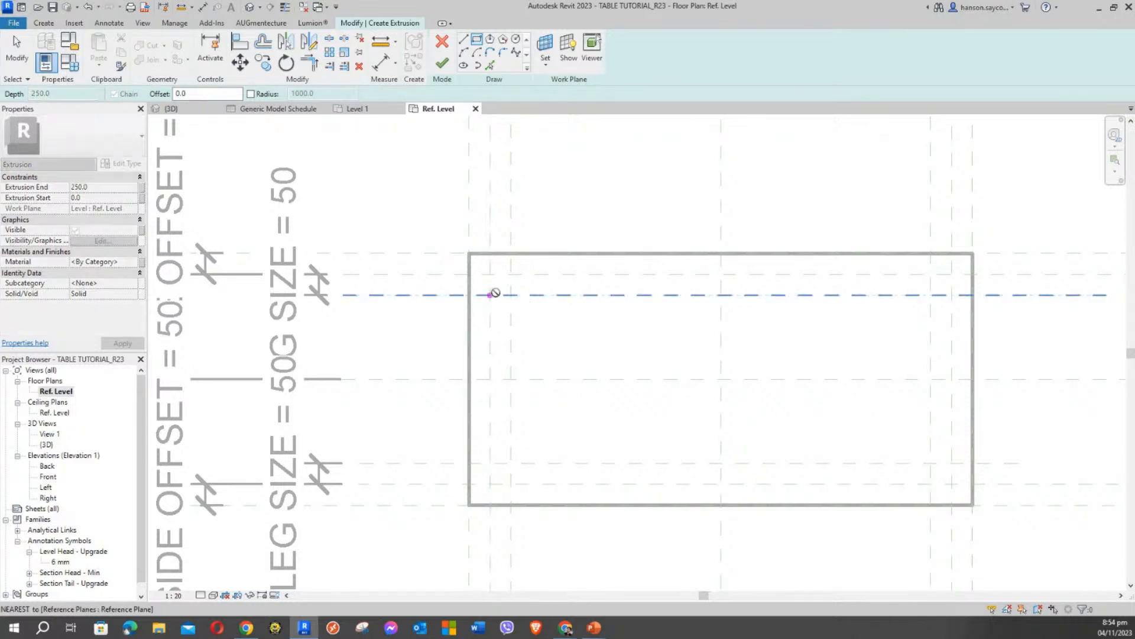
pyautogui.click(512, 274)
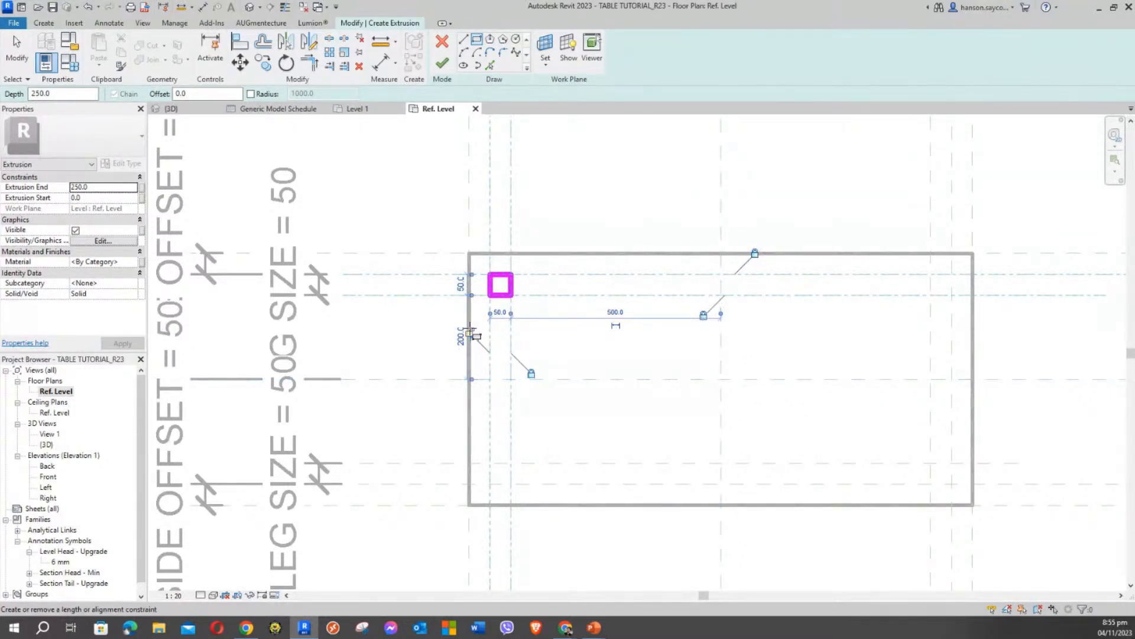
# Lock the left side of the upper-left leg rectangle to its leg reference plane.
pyautogui.click(471, 334)
pyautogui.moveTo(550, 318); pyautogui.dragTo(538, 319, button='middle')
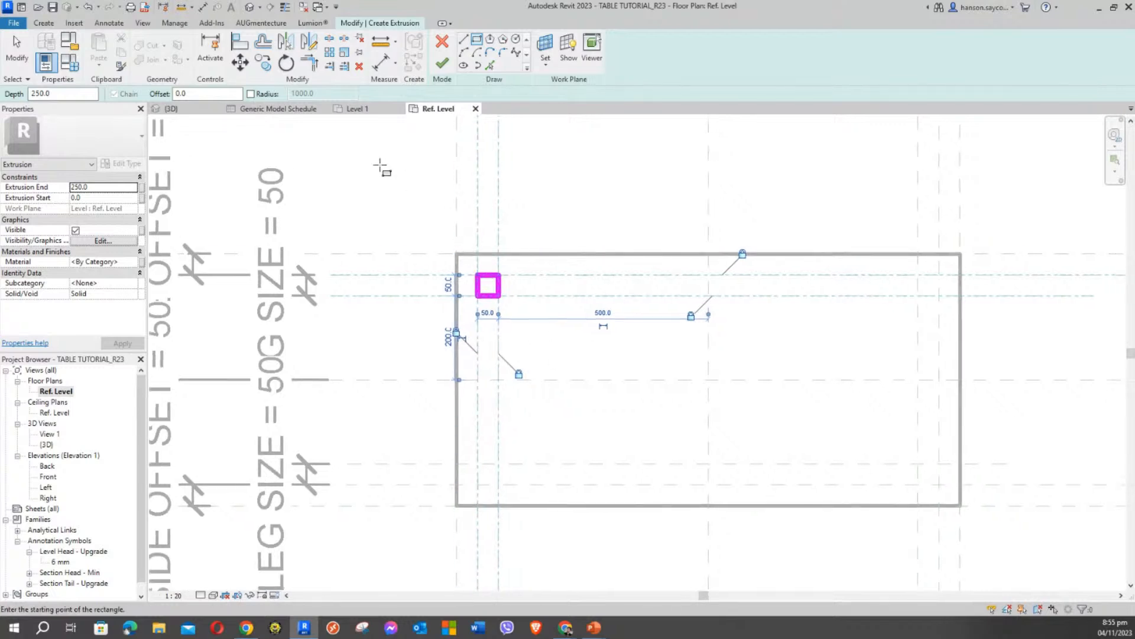
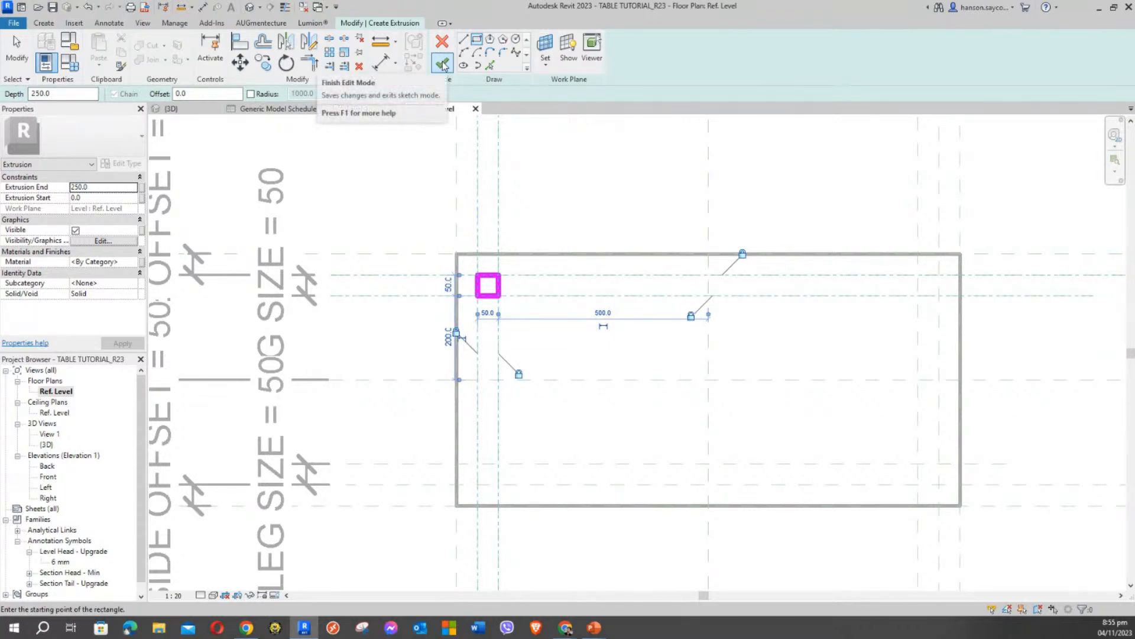
pyautogui.moveTo(431, 223); pyautogui.dragTo(420, 183, button='middle')
pyautogui.scroll(-1, 465, 229)
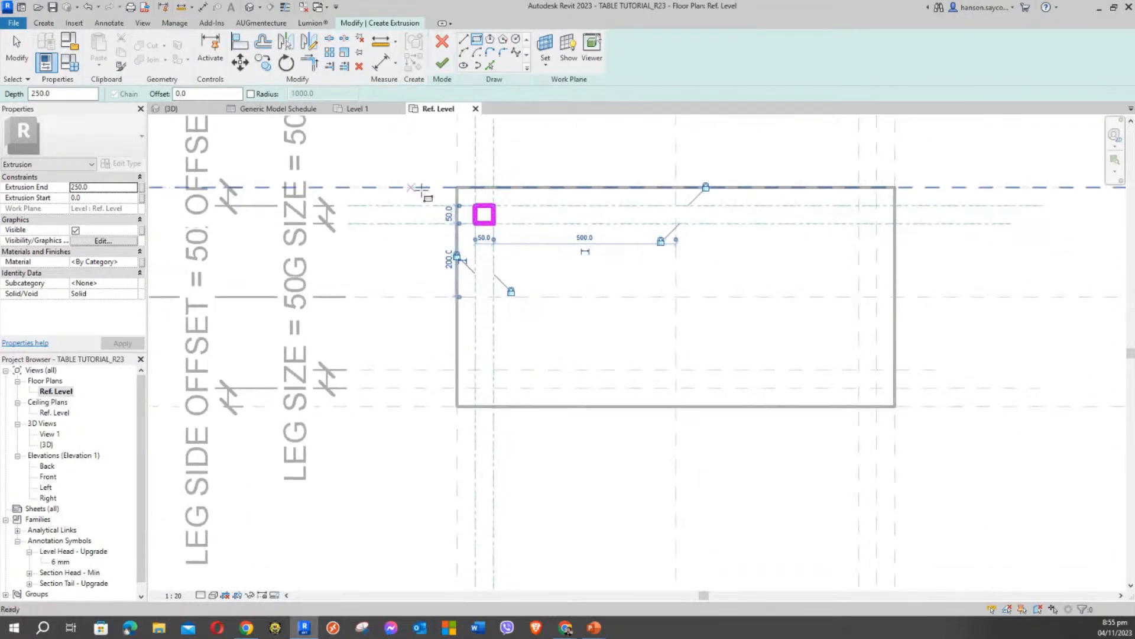
# Sketch a 50 by 50 mm leg rectangle between the reference planes at the tabletop's upper-right corner and lock its sides to them.
pyautogui.moveTo(790, 294); pyautogui.dragTo(697, 322, button='middle')
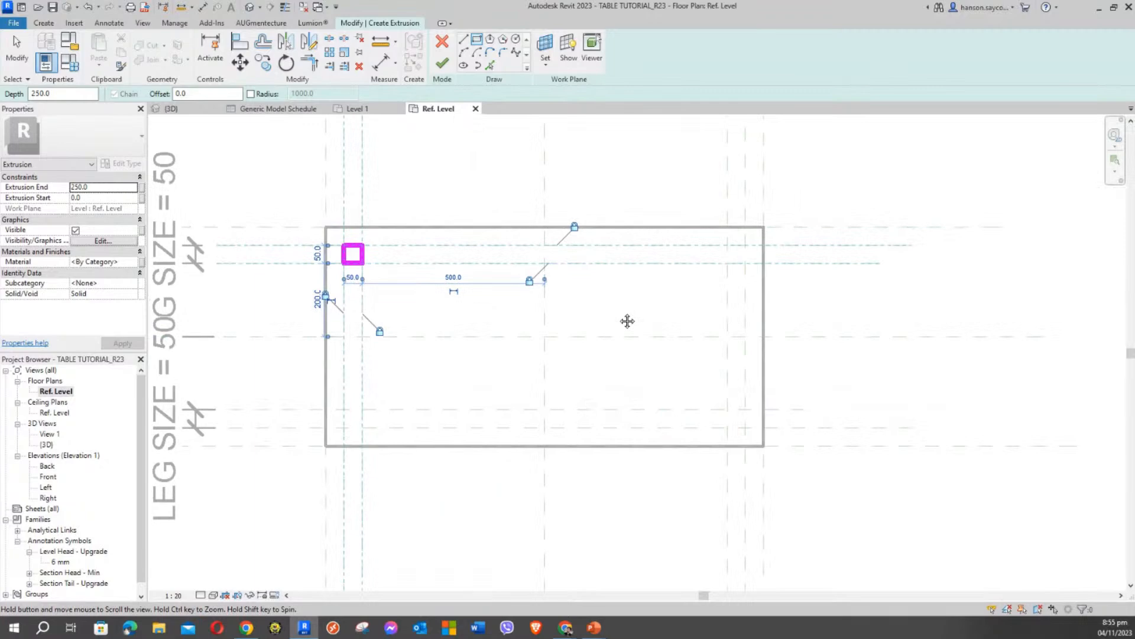
pyautogui.click(726, 265)
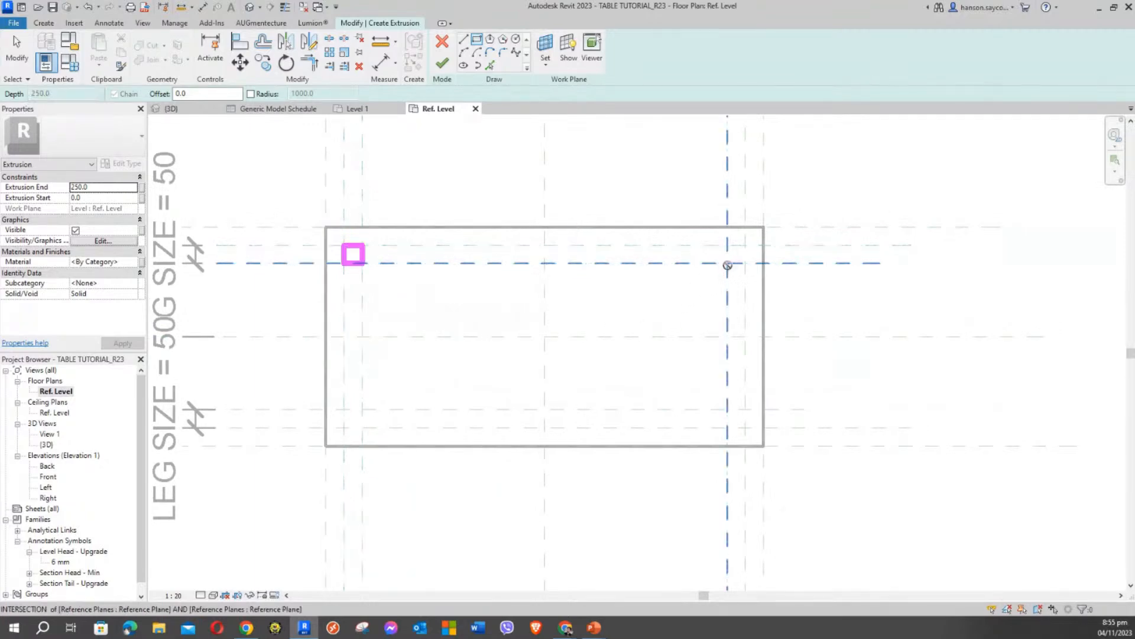
pyautogui.click(745, 245)
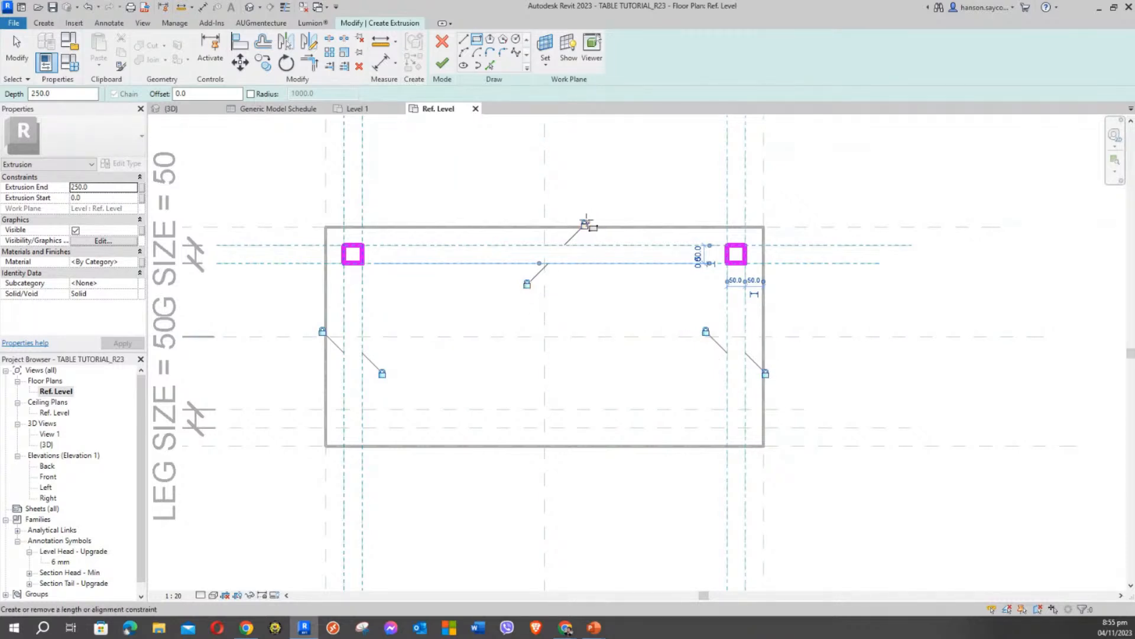
# Sketch a 50 by 50 mm leg rectangle at the tabletop's lower-right corner and lock its sides to the leg reference planes.
pyautogui.moveTo(633, 309); pyautogui.dragTo(708, 194, button='middle')
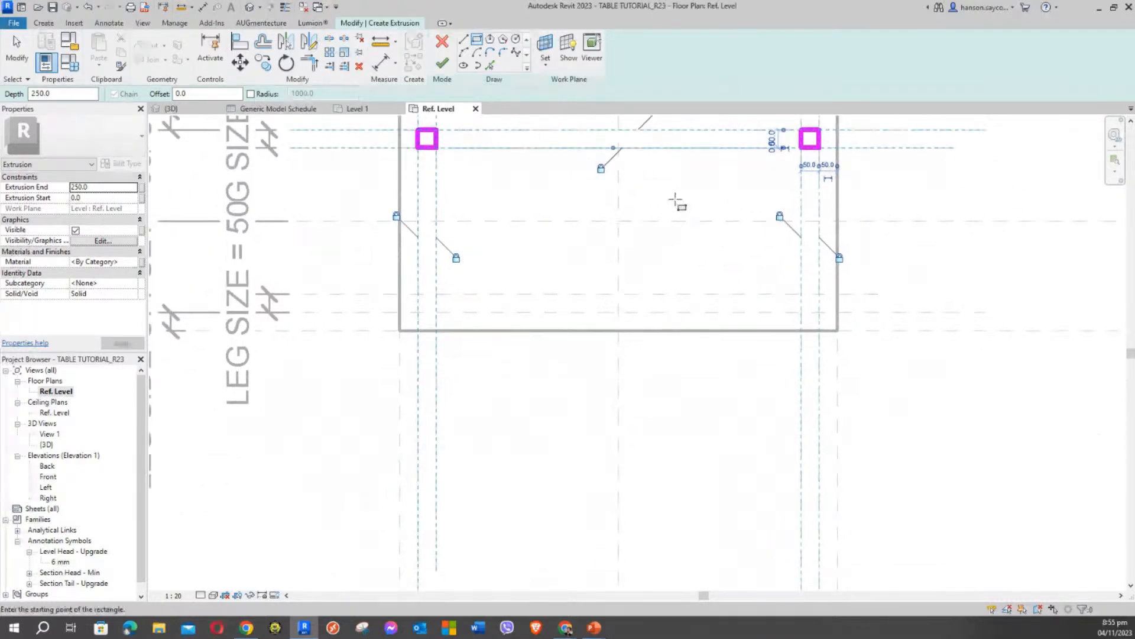
pyautogui.click(800, 312)
pyautogui.click(820, 292)
pyautogui.scroll(2, 890, 402)
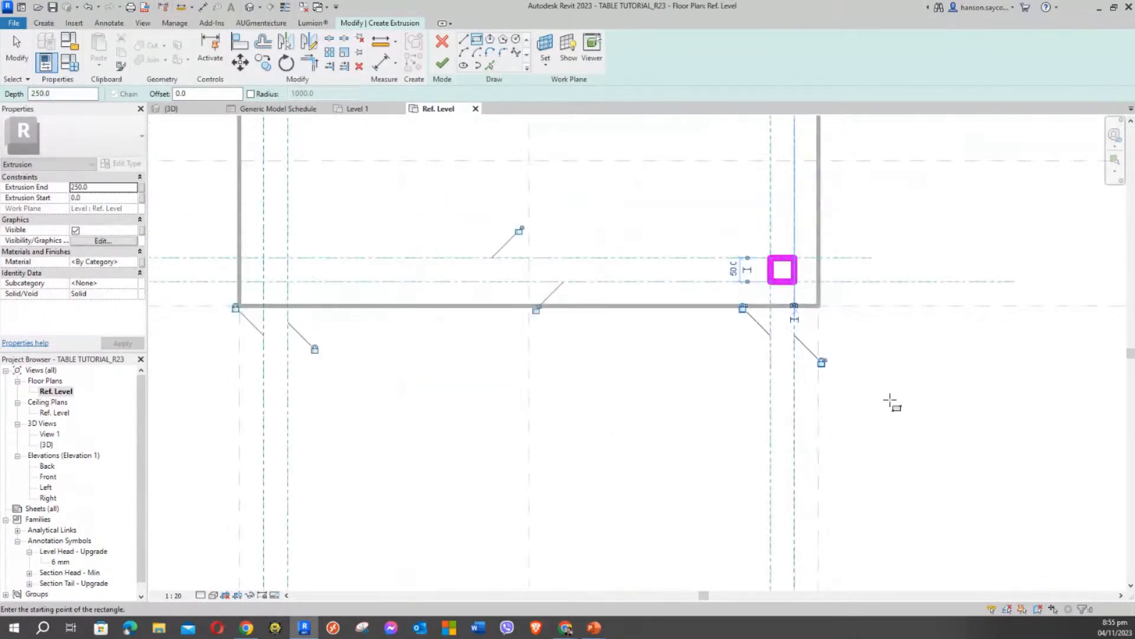
pyautogui.scroll(1, 890, 402)
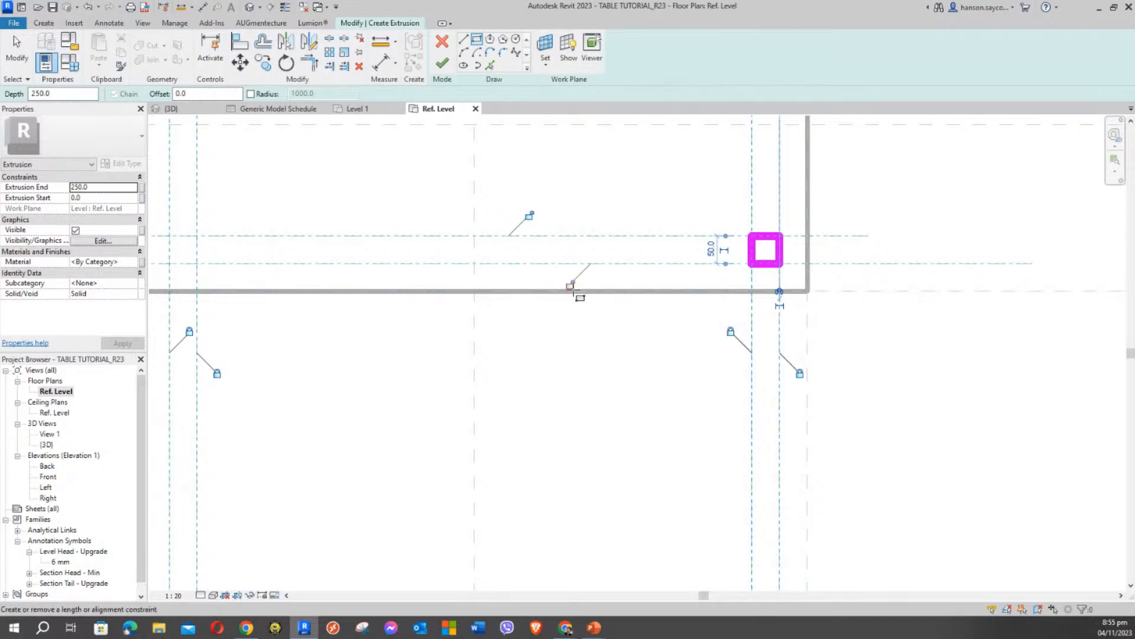
pyautogui.scroll(-3, 616, 403)
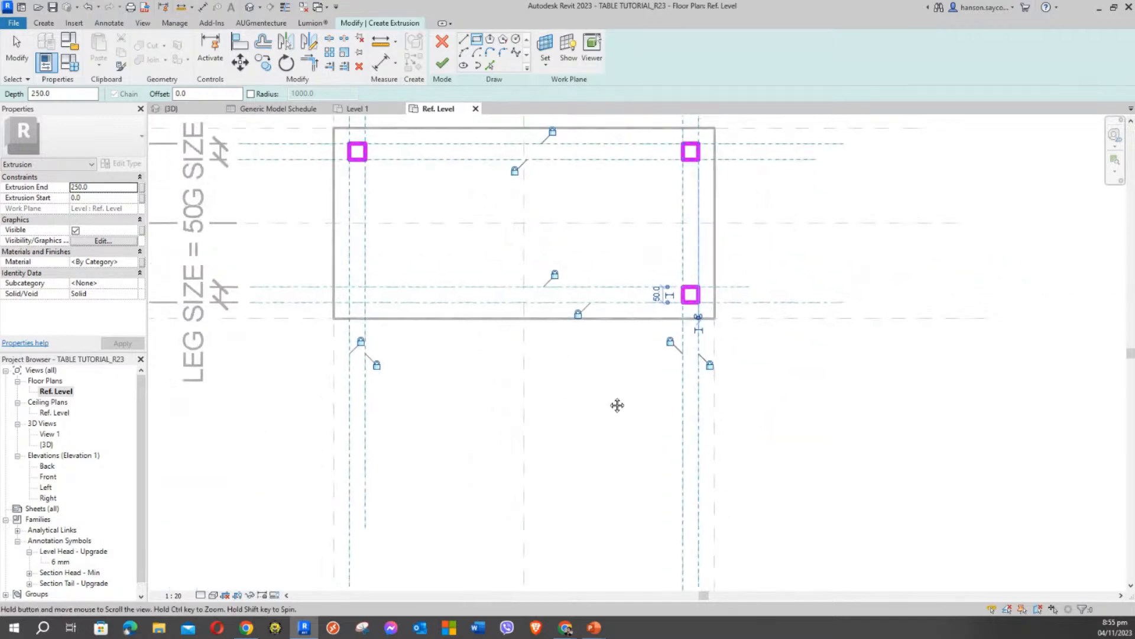
# Sketch a 50 by 50 mm leg rectangle at the tabletop's lower-left corner and lock its sides to the leg reference planes.
pyautogui.scroll(3, 484, 378)
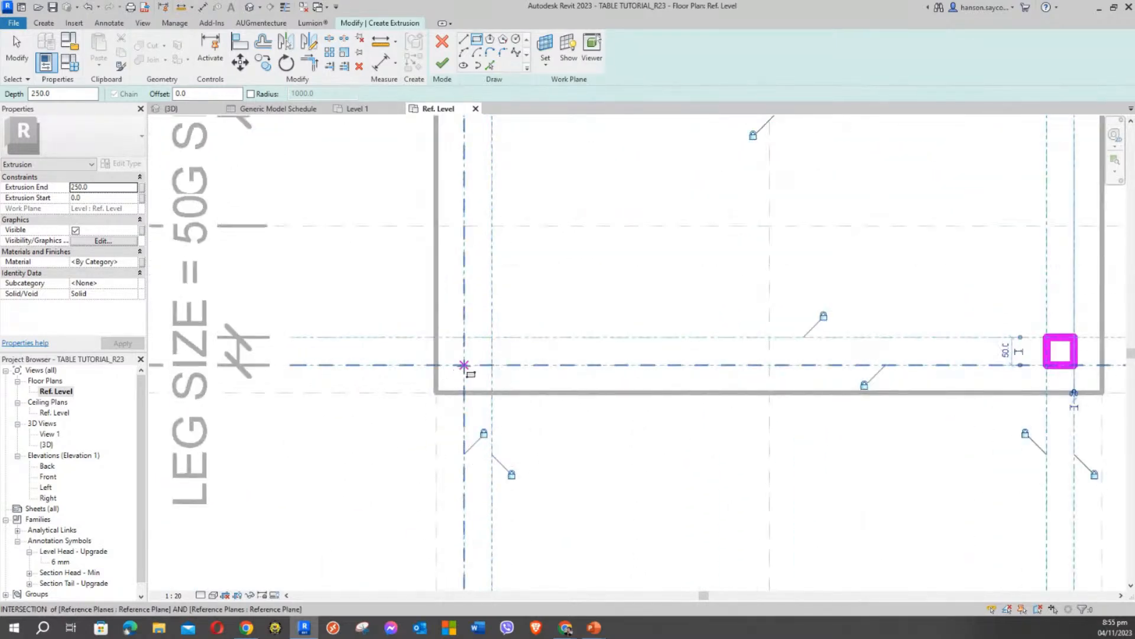
pyautogui.scroll(-2, 464, 365)
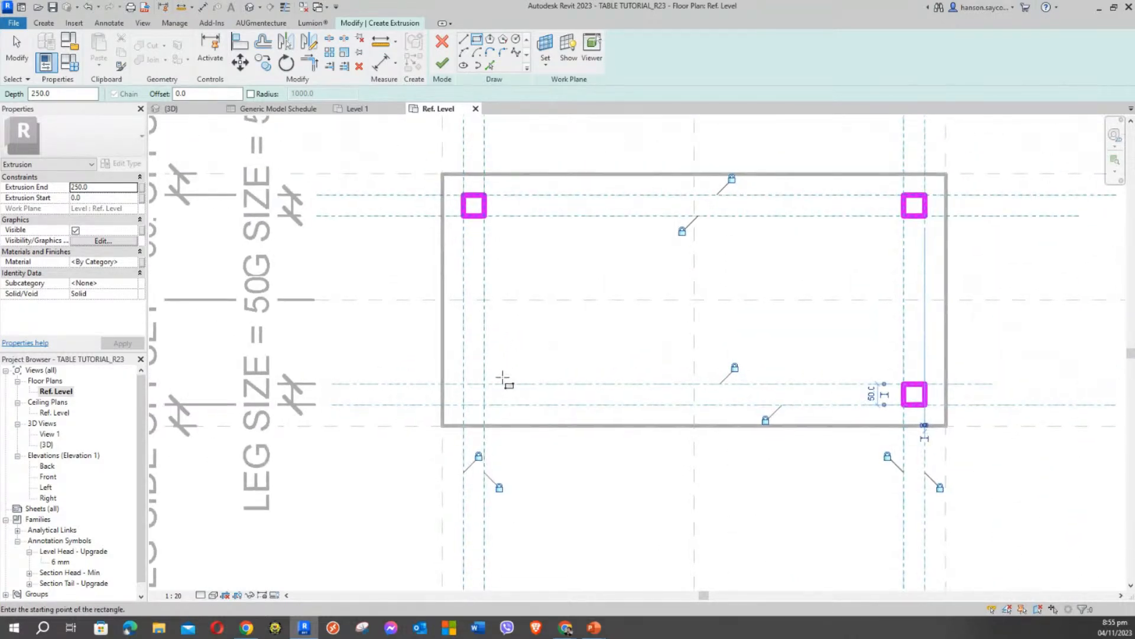
pyautogui.click(464, 404)
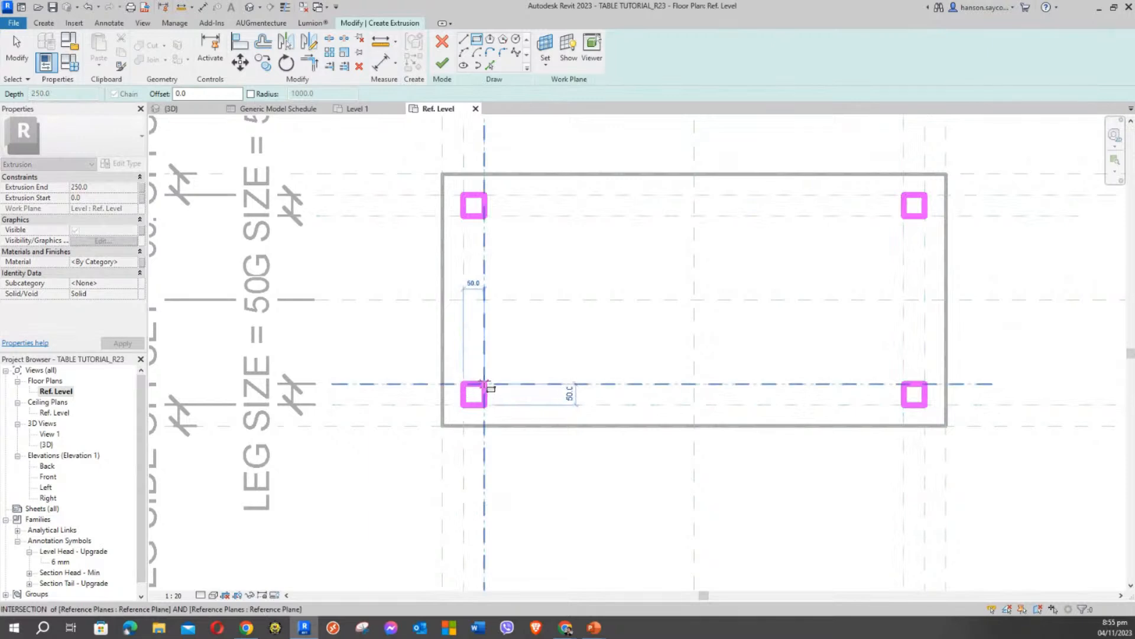
pyautogui.click(484, 385)
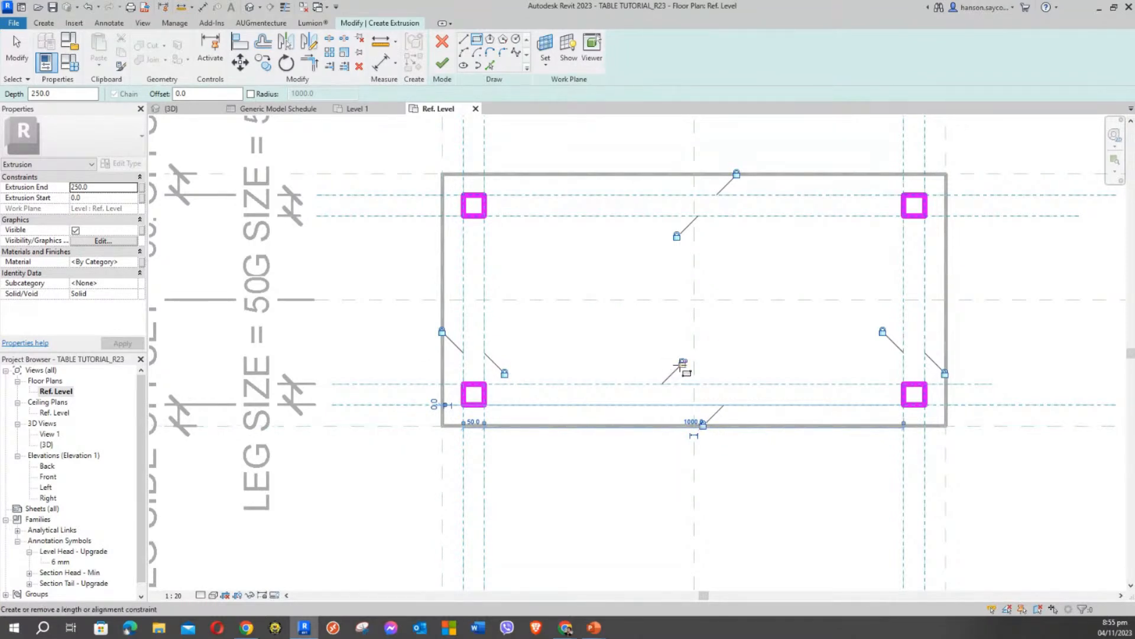
# Finish the extrusion sketch with the four leg rectangles and deselect the new legs.
pyautogui.scroll(-1, 631, 328)
pyautogui.scroll(-2, 570, 353)
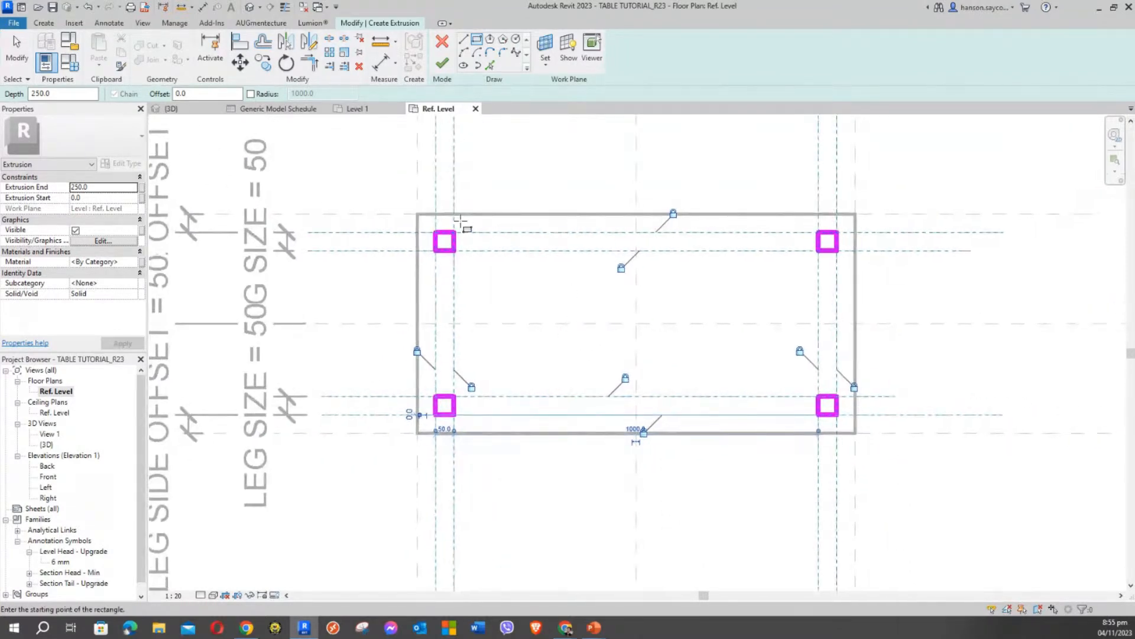
pyautogui.scroll(-1, 534, 308)
pyautogui.scroll(-1, 519, 274)
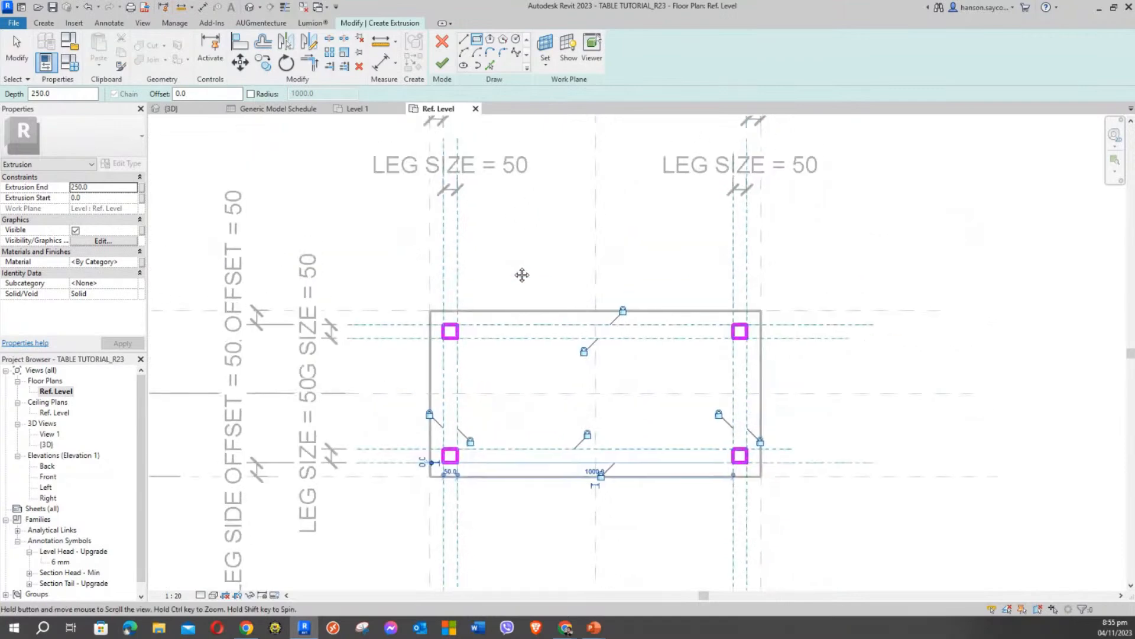
pyautogui.scroll(-1, 515, 268)
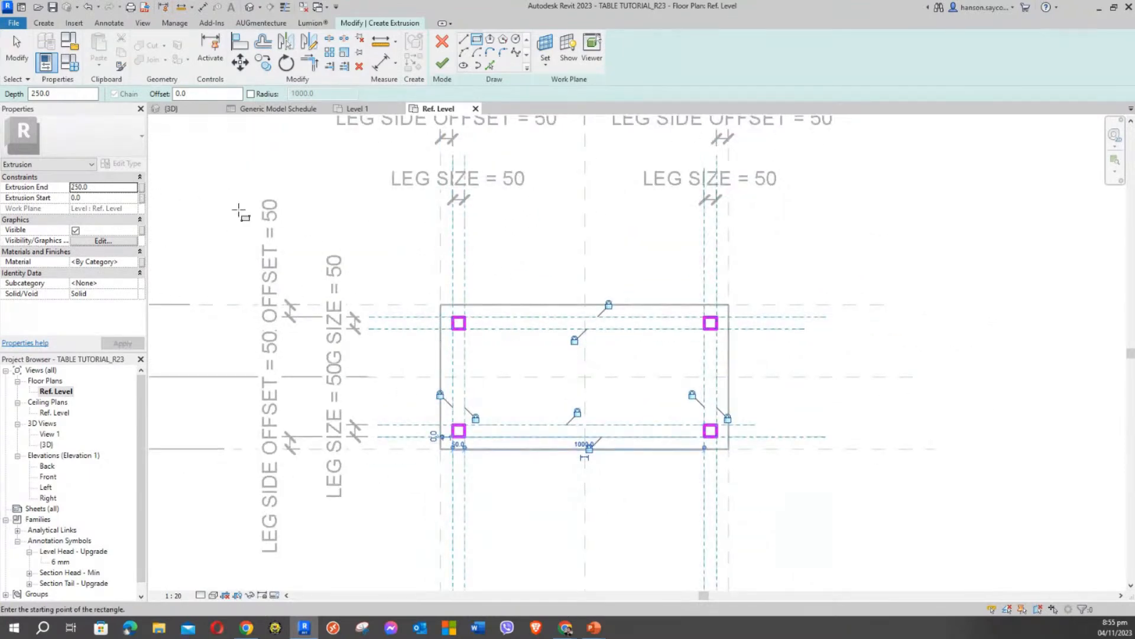
pyautogui.scroll(-1, 402, 256)
pyautogui.moveTo(402, 256); pyautogui.dragTo(456, 254, button='middle')
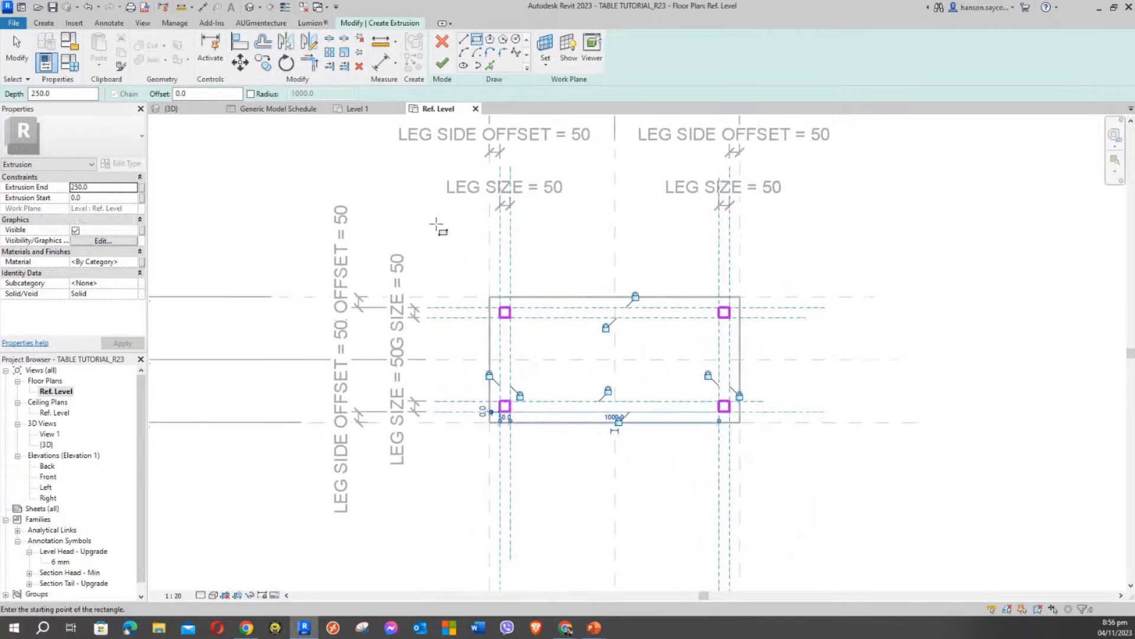
pyautogui.click(442, 64)
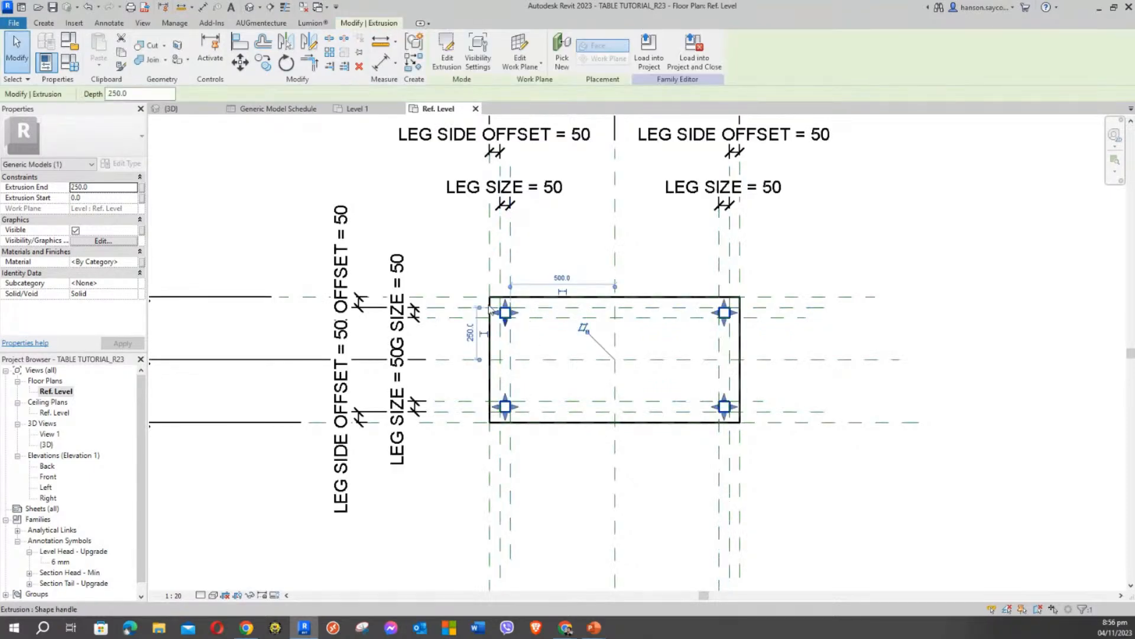
pyautogui.scroll(3, 535, 335)
pyautogui.scroll(-3, 465, 251)
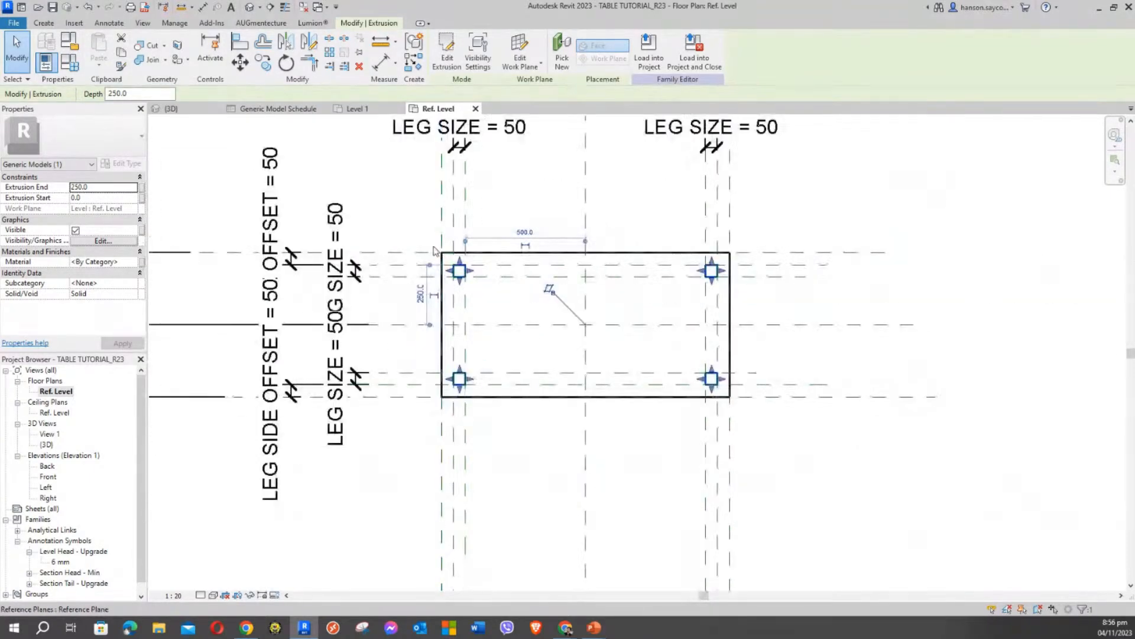
pyautogui.click(382, 198)
pyautogui.scroll(-1, 383, 198)
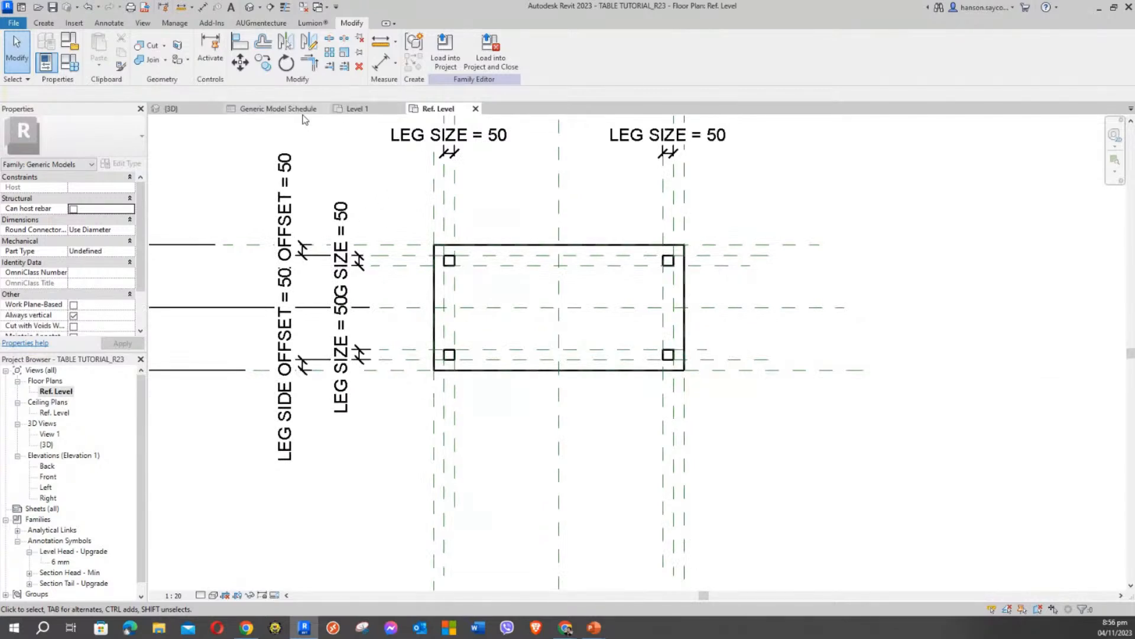
# Open the Front elevation and inspect the leg extrusion's height against the tabletop extrusion.
pyautogui.doubleClick(48, 477)
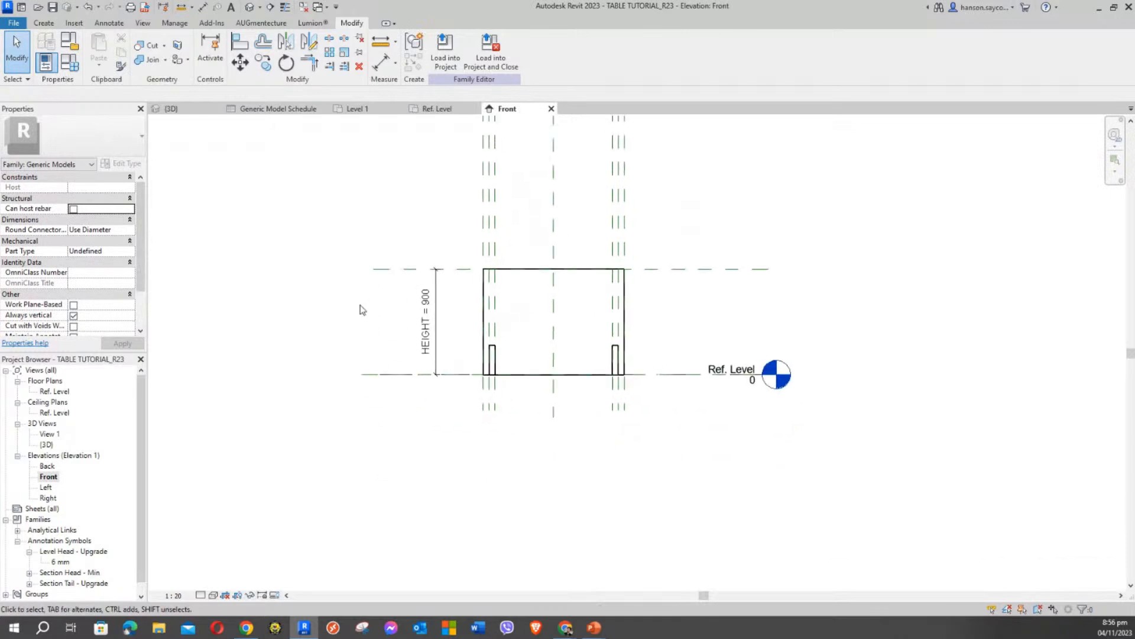
pyautogui.scroll(2, 501, 376)
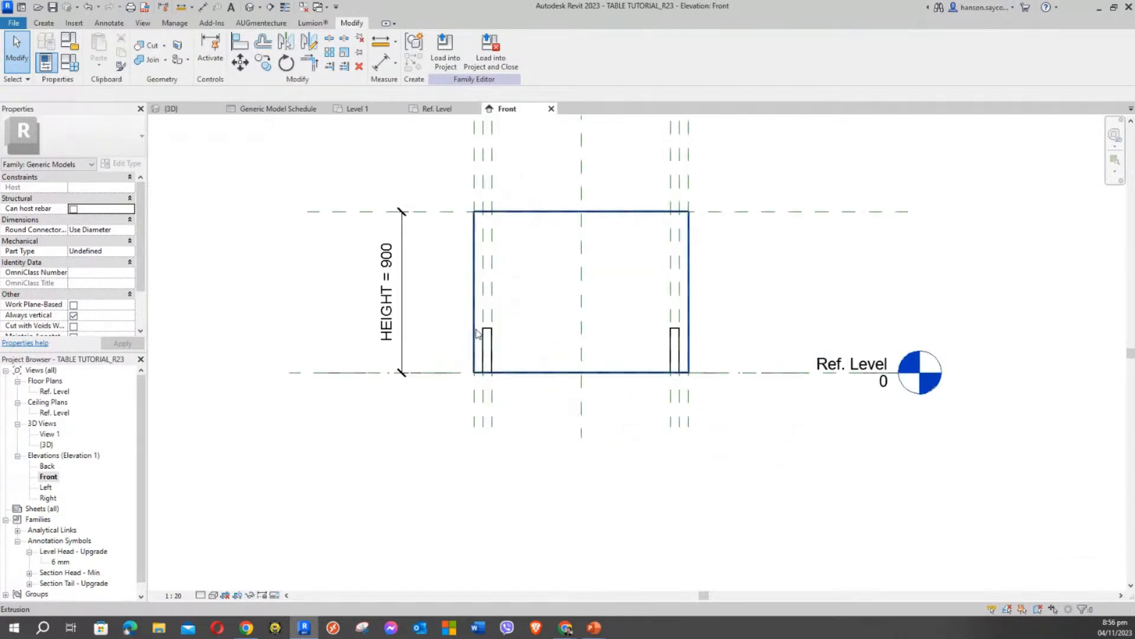
pyautogui.click(490, 334)
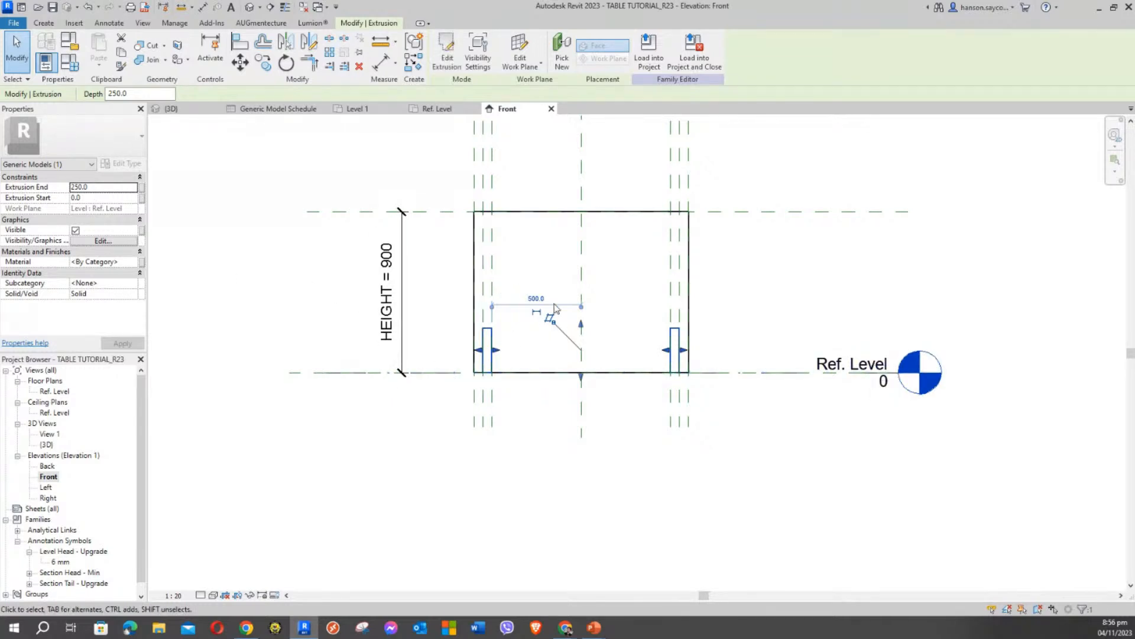
pyautogui.scroll(1, 816, 278)
pyautogui.moveTo(820, 279)
pyautogui.mouseDown(button='middle')
pyautogui.moveTo(812, 290)
pyautogui.moveTo(832, 293)
pyautogui.mouseUp(button='middle')
pyautogui.scroll(-3, 802, 276)
pyautogui.click(798, 275)
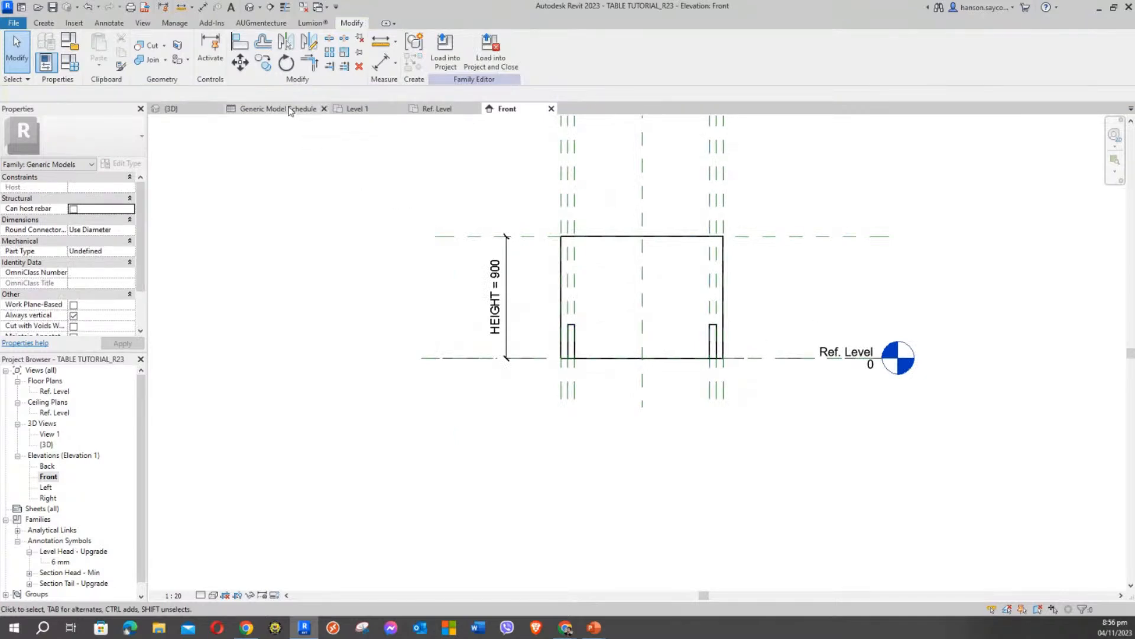
# Draw a horizontal reference plane across the table about 144 mm below the REF HT plane in the Front elevation.
pyautogui.click(43, 24)
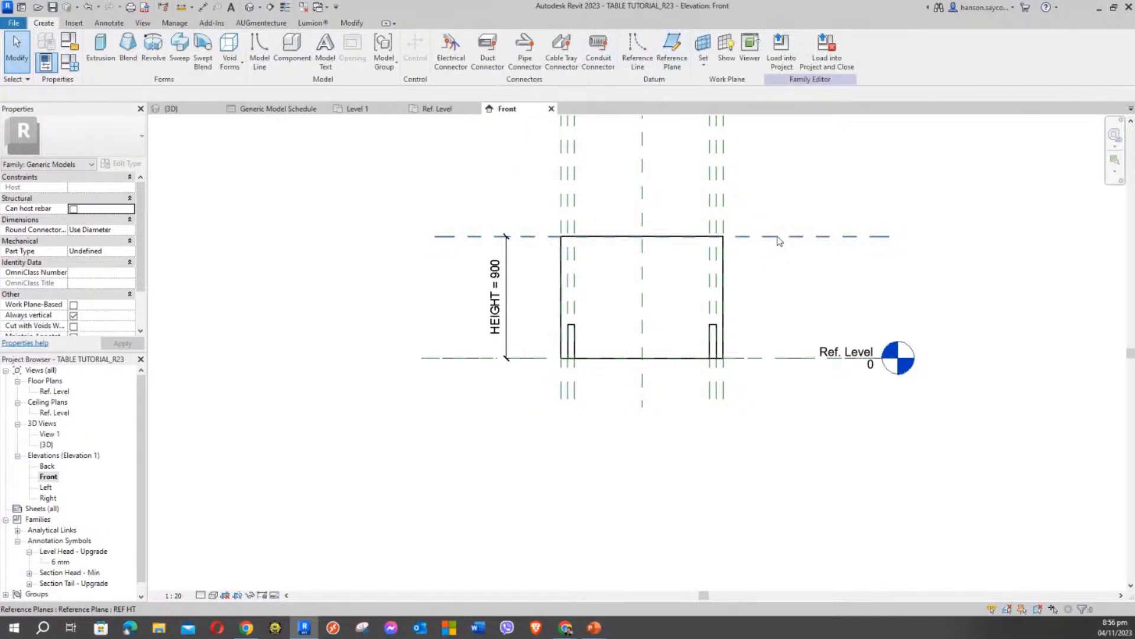
pyautogui.click(676, 46)
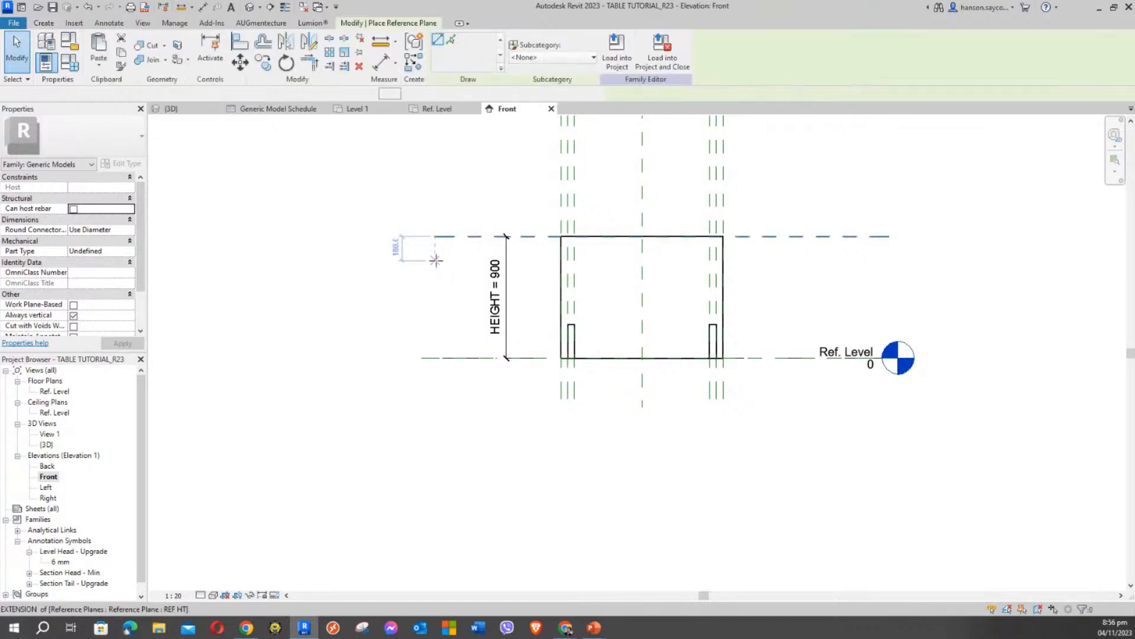
pyautogui.click(412, 255)
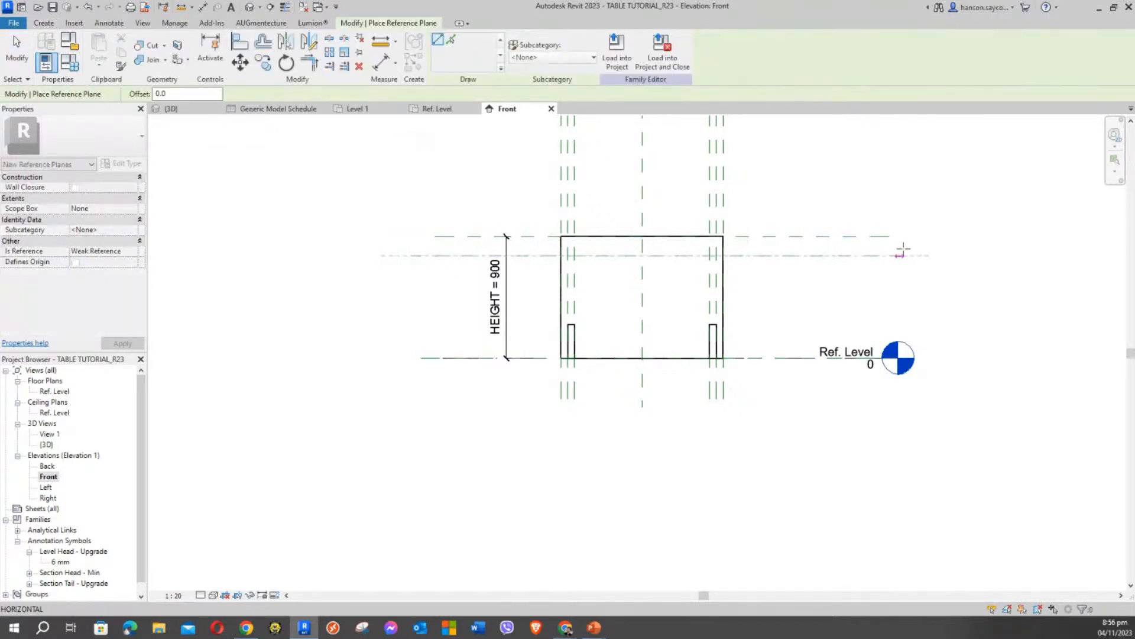
pyautogui.click(933, 247)
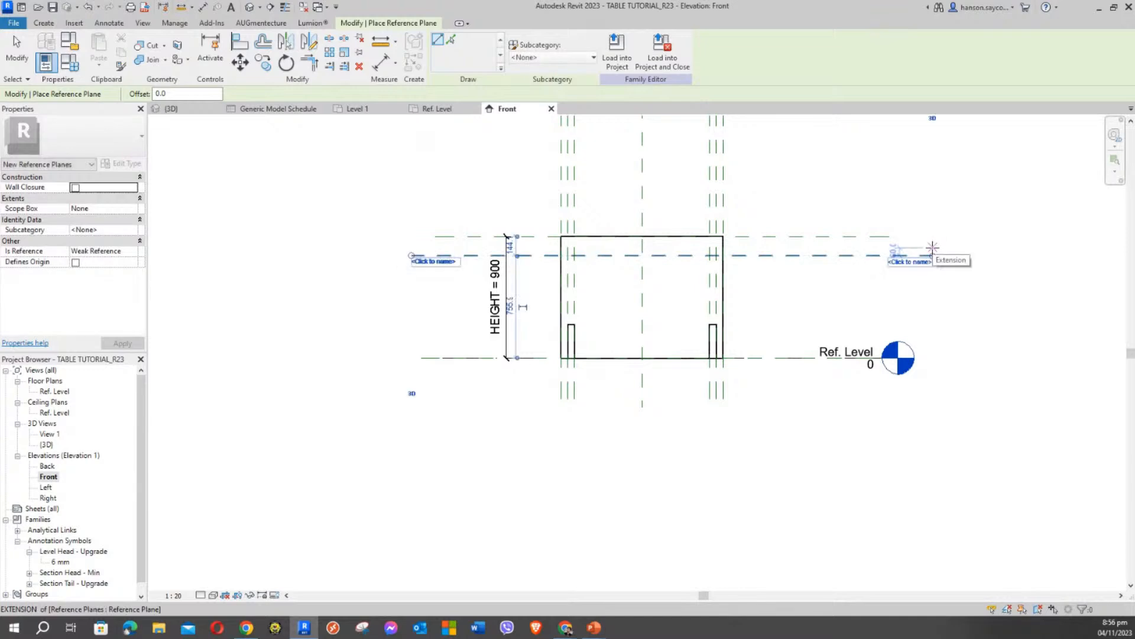
pyautogui.press('Escape')
pyautogui.press('Escape')
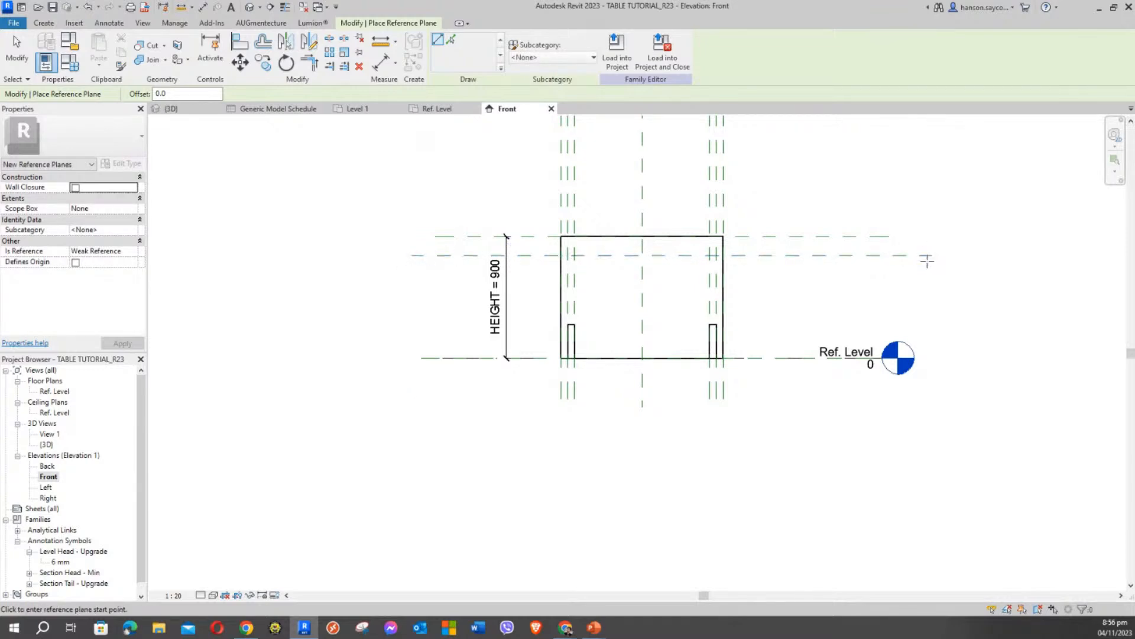
pyautogui.click(904, 256)
pyautogui.click(801, 286)
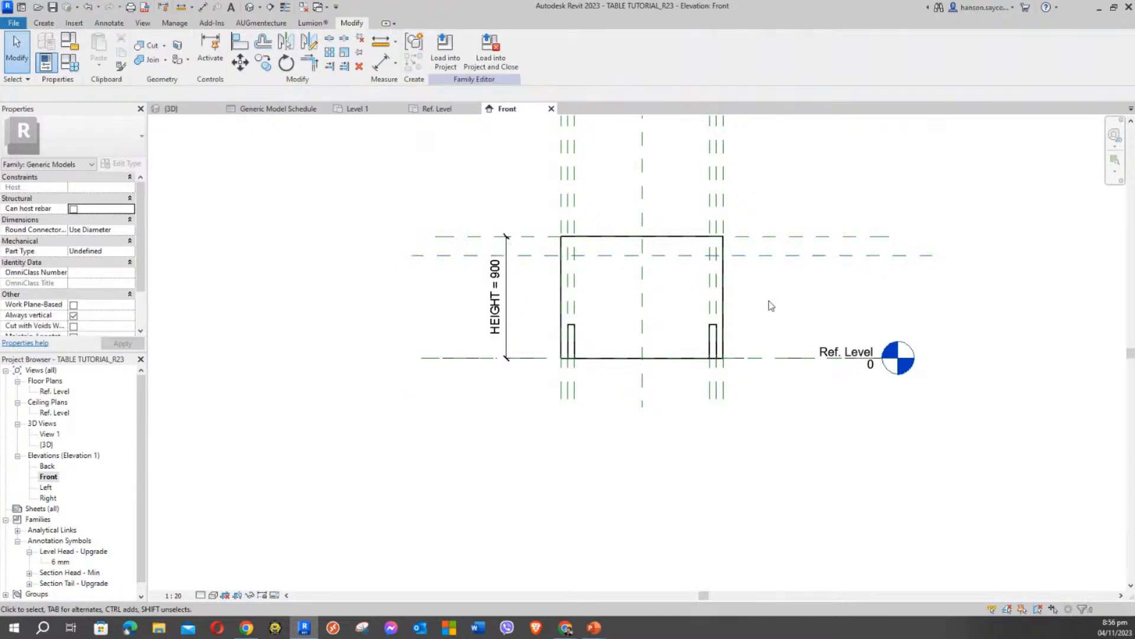
# Move the HEIGHT dimension farther left, away from the table, clear of the reference planes' ends.
pyautogui.moveTo(769, 301); pyautogui.dragTo(787, 281, button='middle')
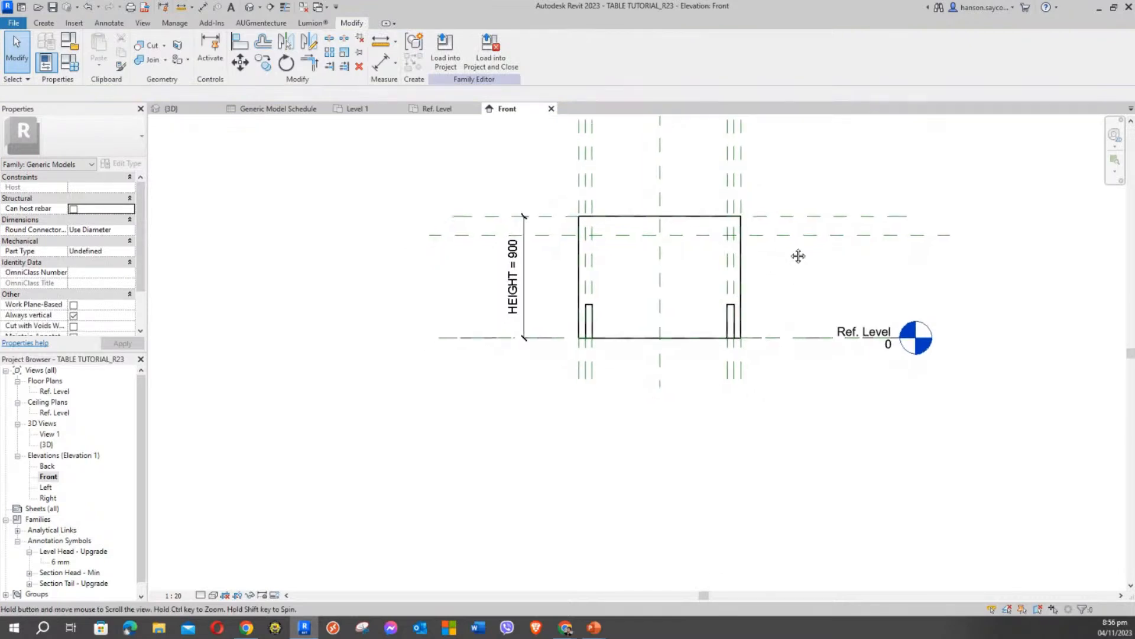
pyautogui.click(513, 271)
pyautogui.moveTo(525, 256); pyautogui.dragTo(380, 217)
pyautogui.click(449, 179)
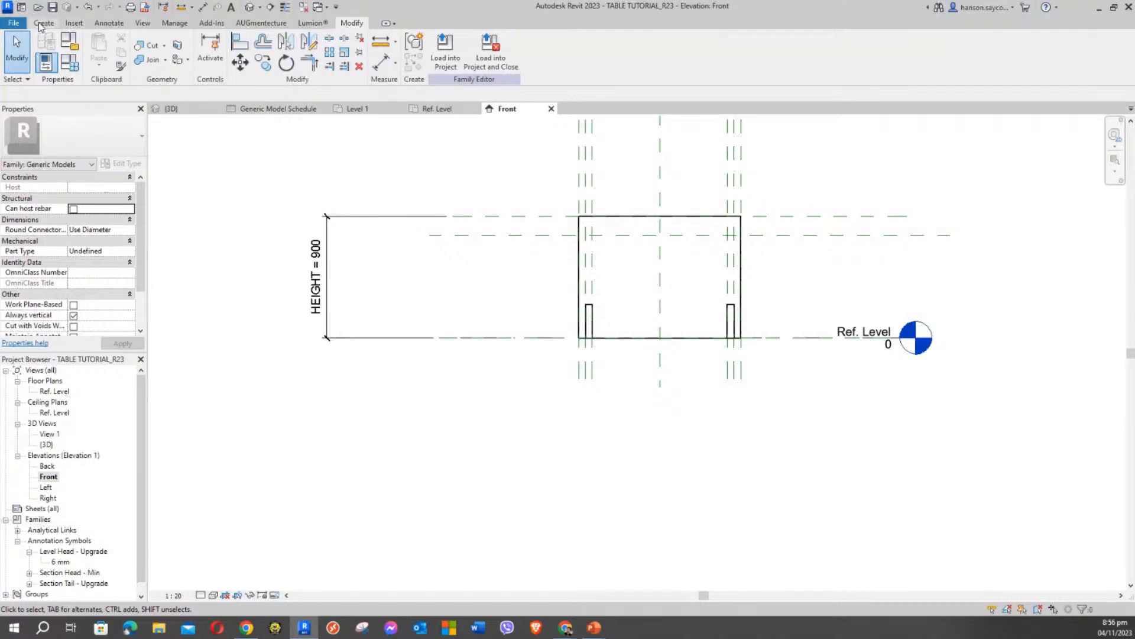
# Place an aligned dimension between the Ref. Level and the lower horizontal reference plane, between the HEIGHT dimension and the table.
pyautogui.click(114, 25)
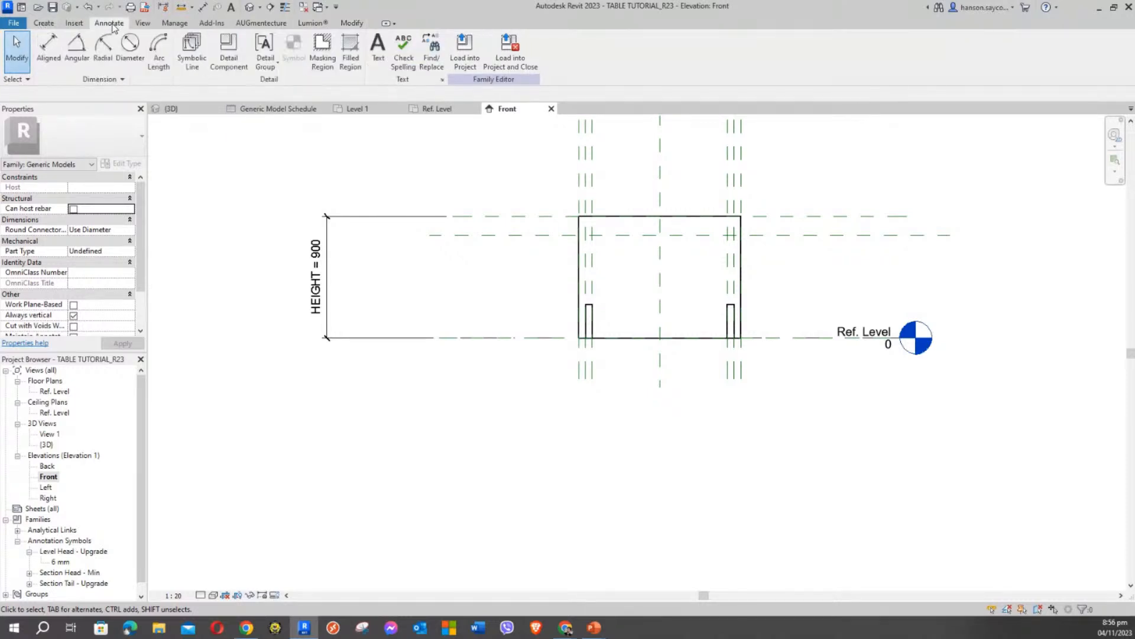
pyautogui.click(49, 47)
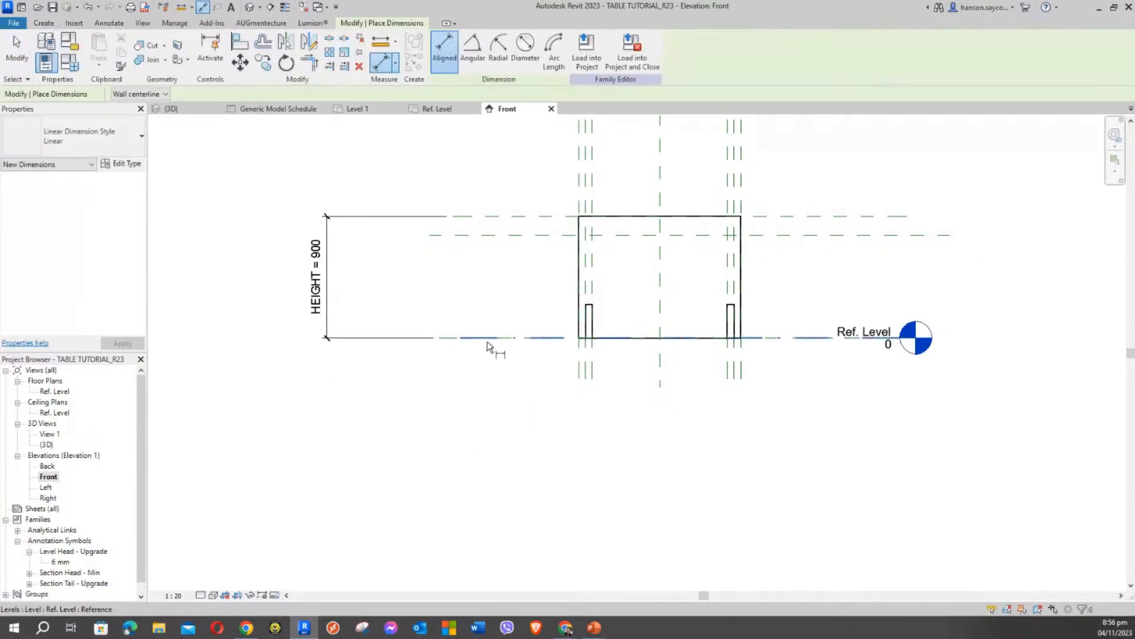
pyautogui.click(536, 342)
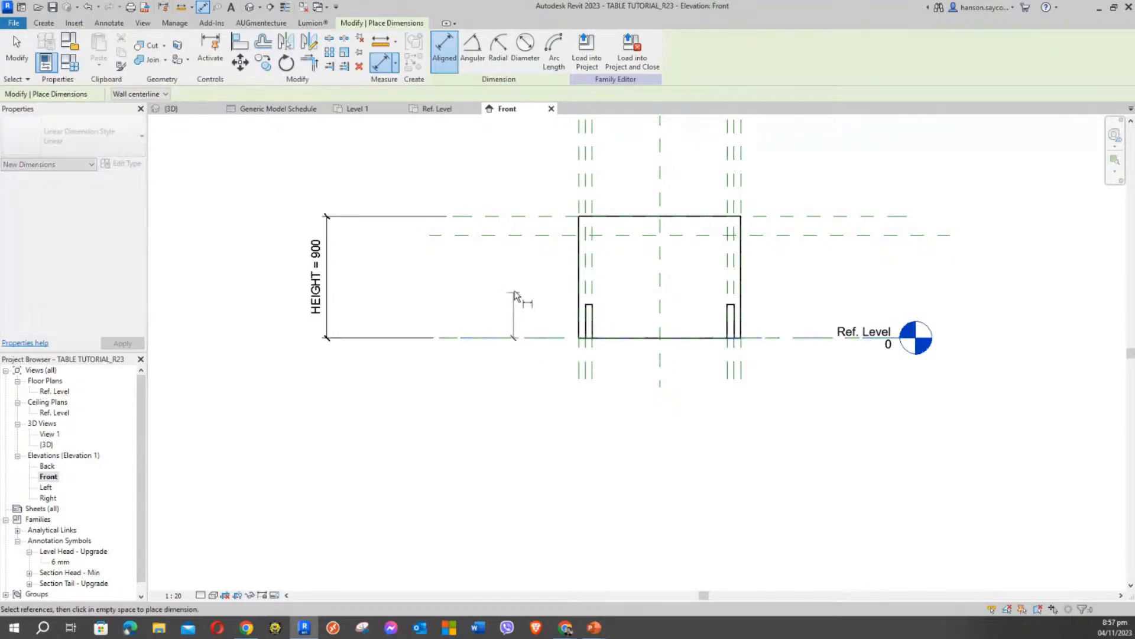
pyautogui.click(538, 239)
pyautogui.click(386, 144)
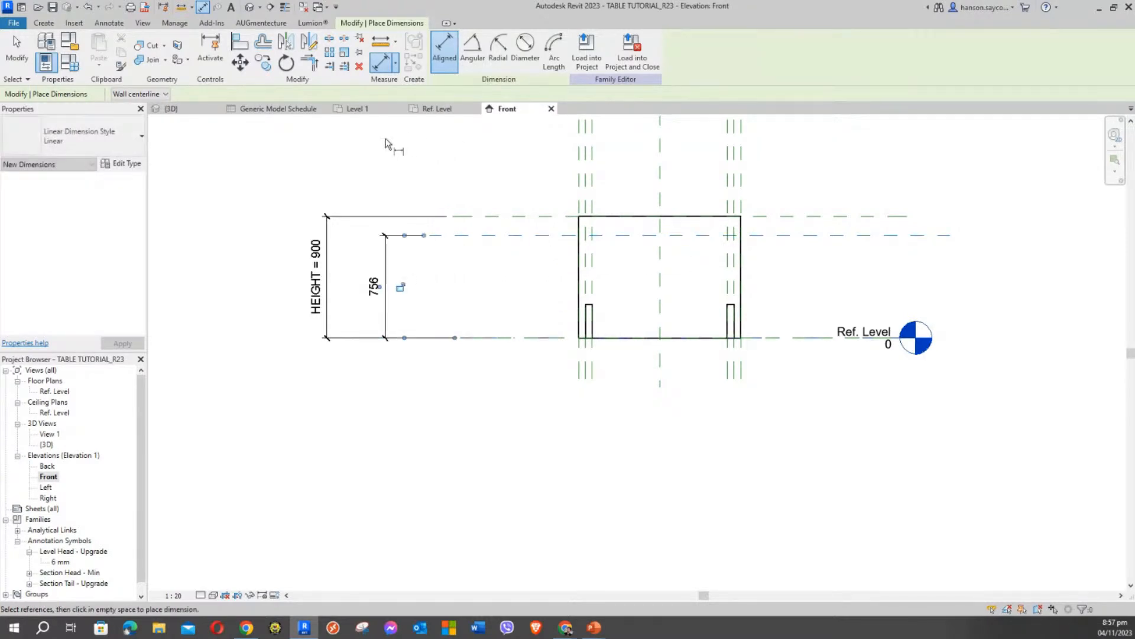
pyautogui.press('Escape')
pyautogui.press('Escape')
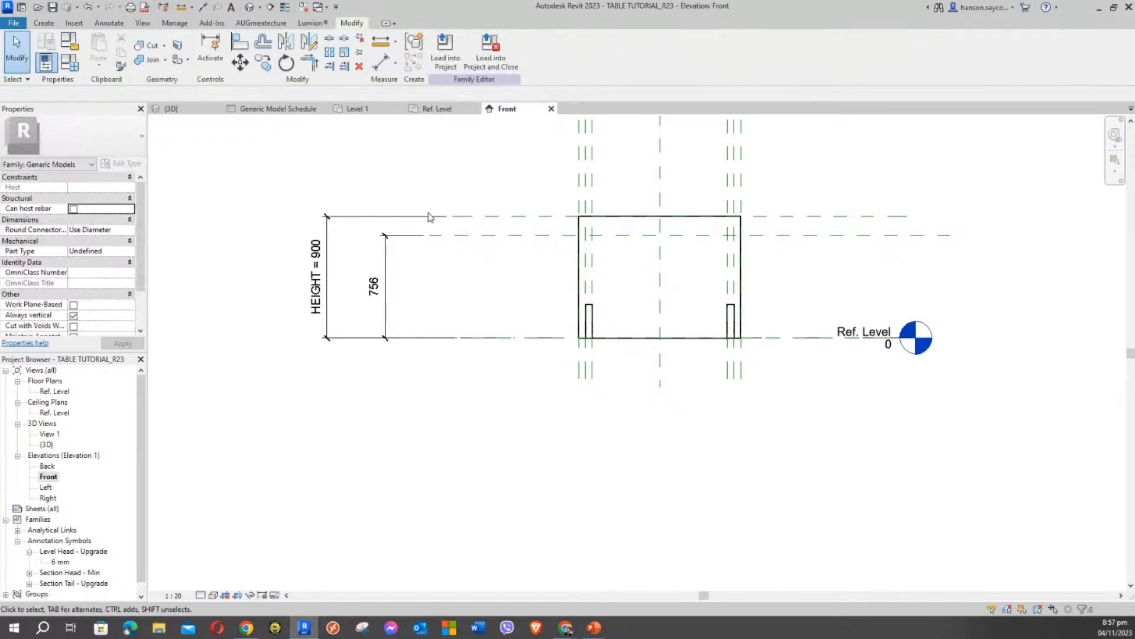
# Label the dimension between the Ref. Level and the lower reference plane with a new family type parameter named LEG HT.
pyautogui.click(389, 254)
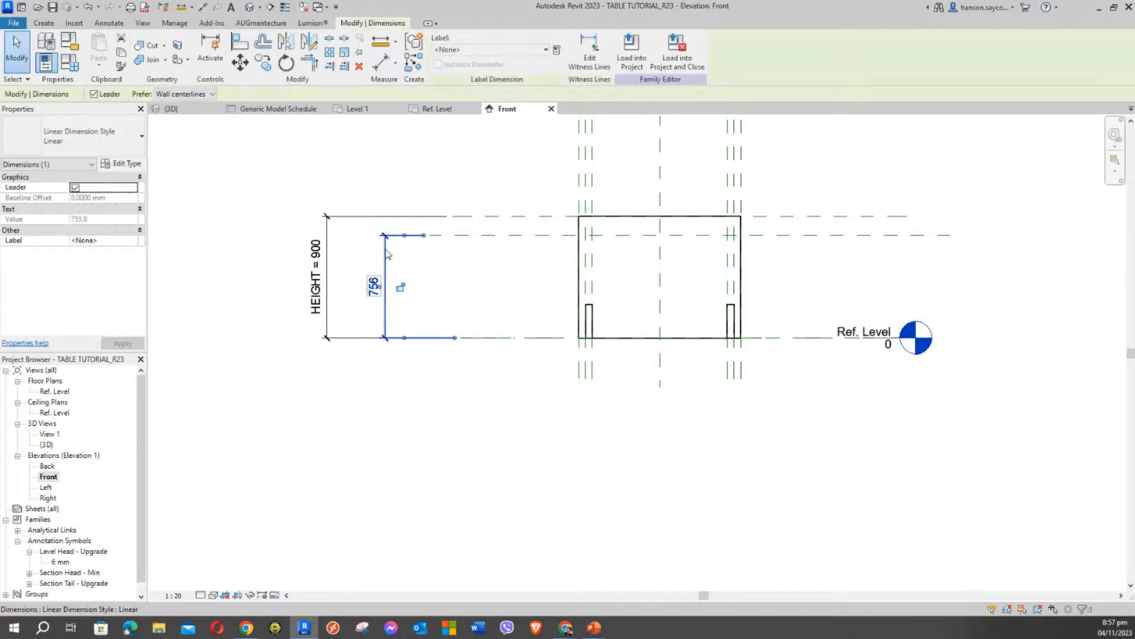
pyautogui.press('Escape')
pyautogui.click(389, 256)
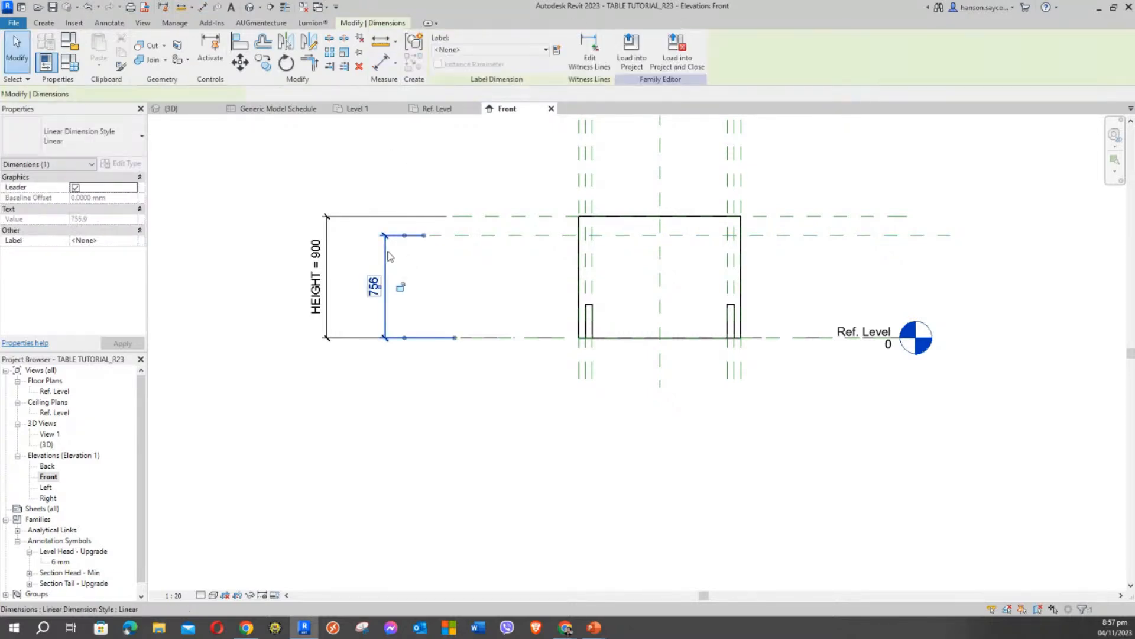
pyautogui.click(559, 50)
pyautogui.moveTo(412, 113); pyautogui.dragTo(216, 56)
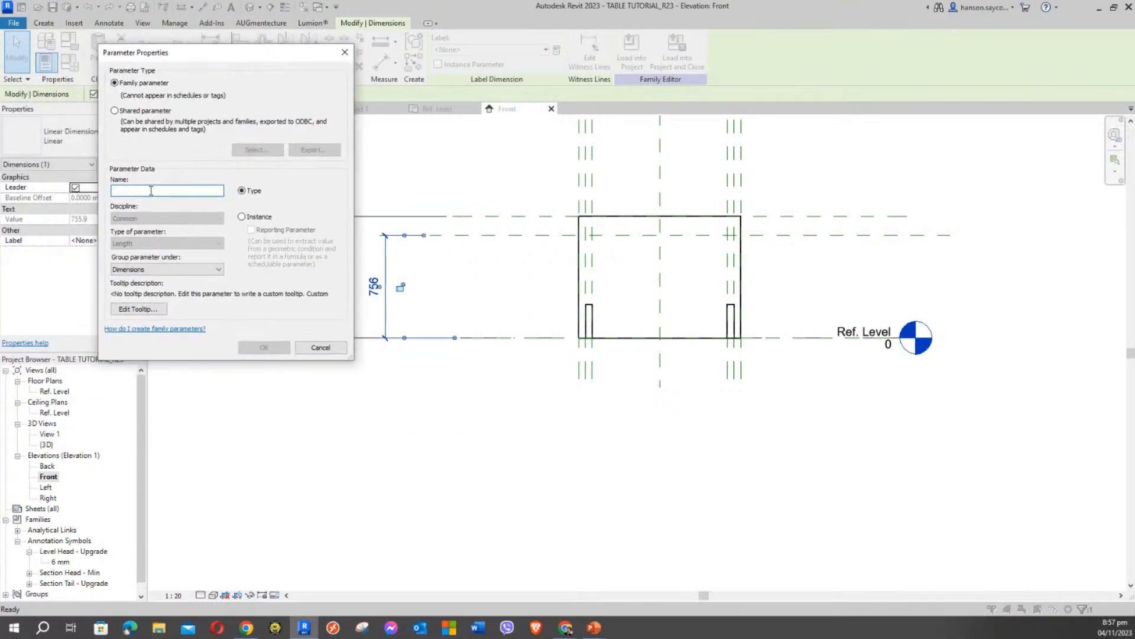
pyautogui.write('LEG HT')
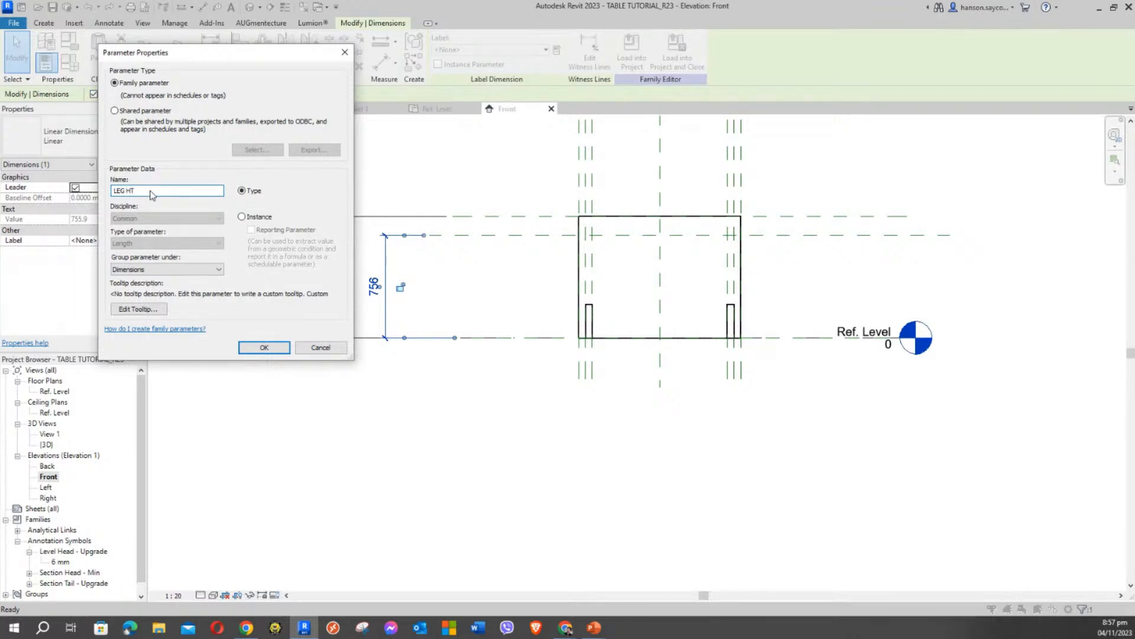
pyautogui.click(275, 348)
pyautogui.click(476, 414)
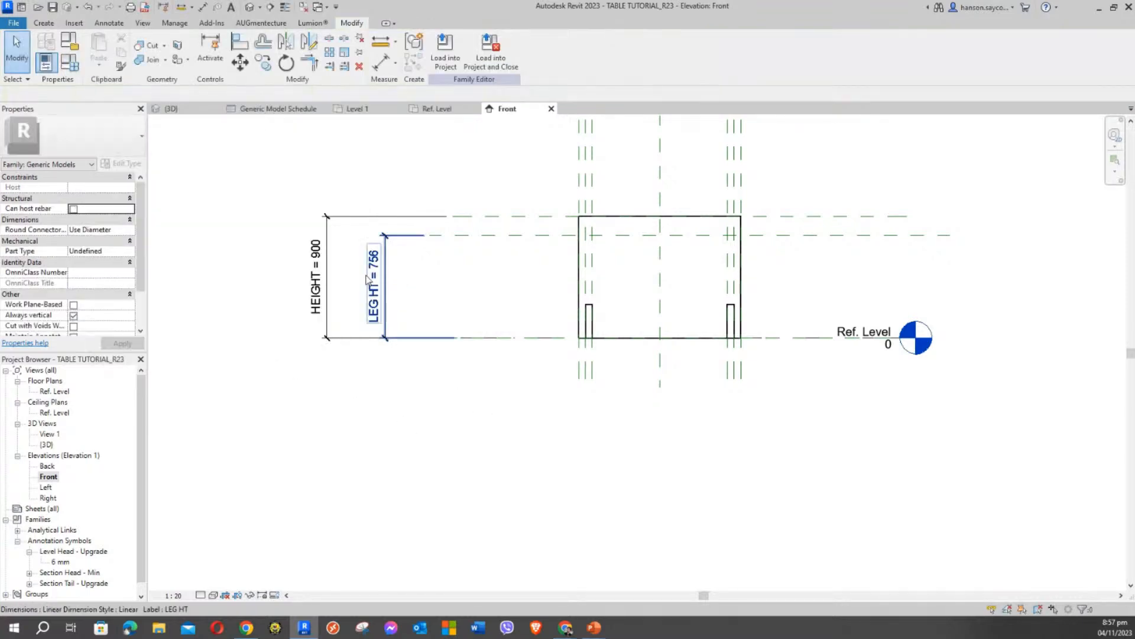
# Set the LEG HT parameter to 600 in the family types and apply it.
pyautogui.scroll(2, 412, 259)
pyautogui.scroll(-1, 466, 270)
pyautogui.moveTo(498, 278); pyautogui.dragTo(655, 336, button='middle')
pyautogui.scroll(-1, 599, 289)
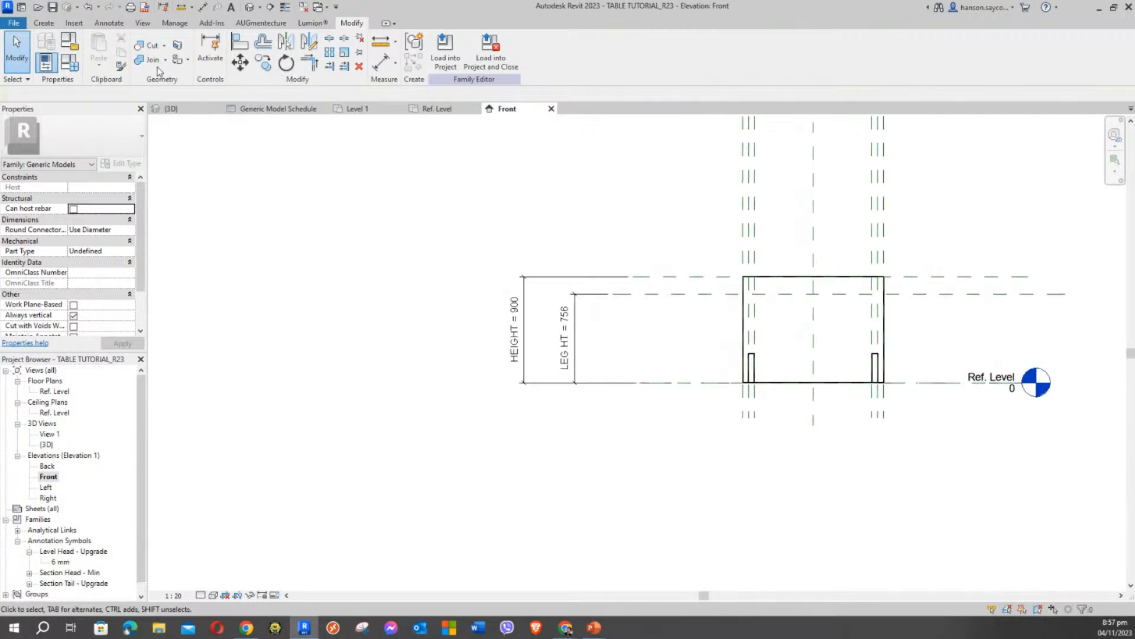
pyautogui.click(69, 62)
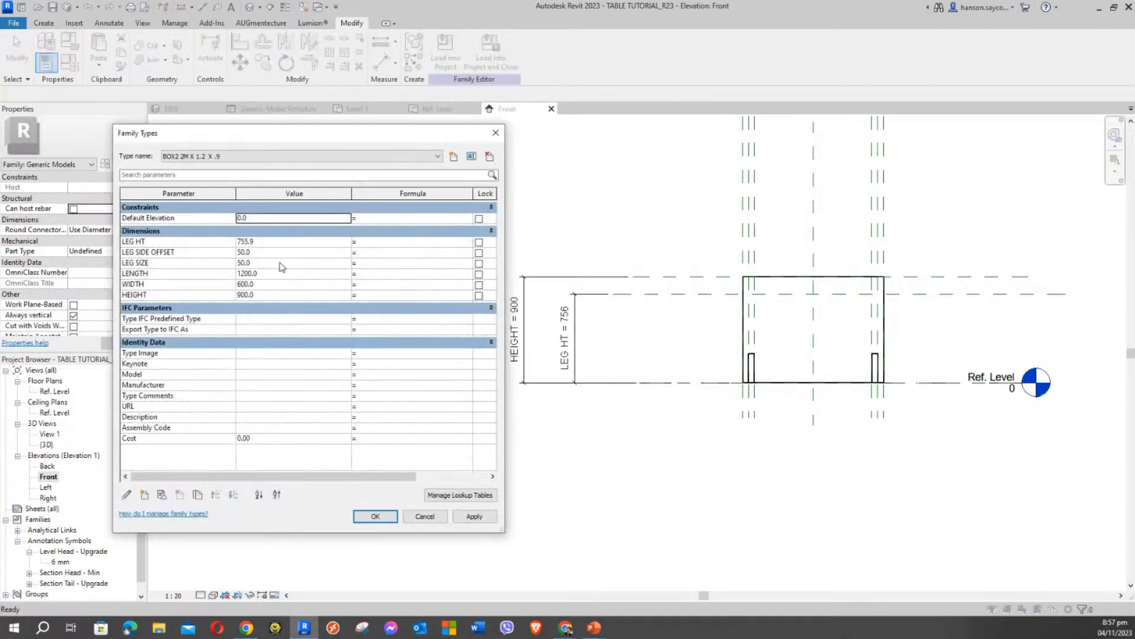
pyautogui.click(282, 240)
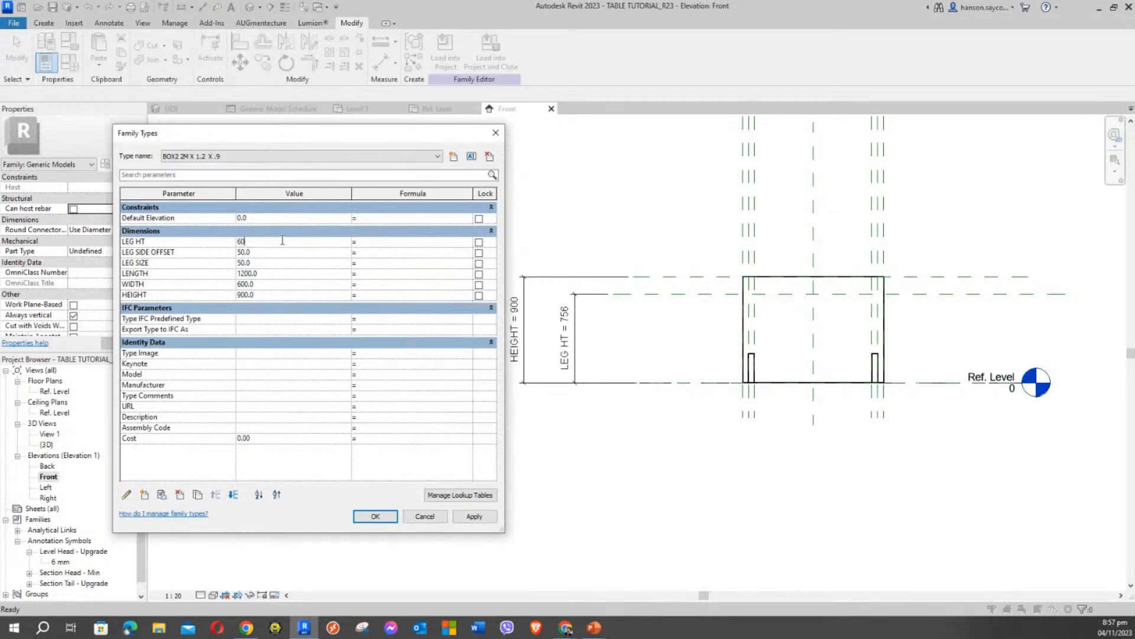
pyautogui.click(474, 516)
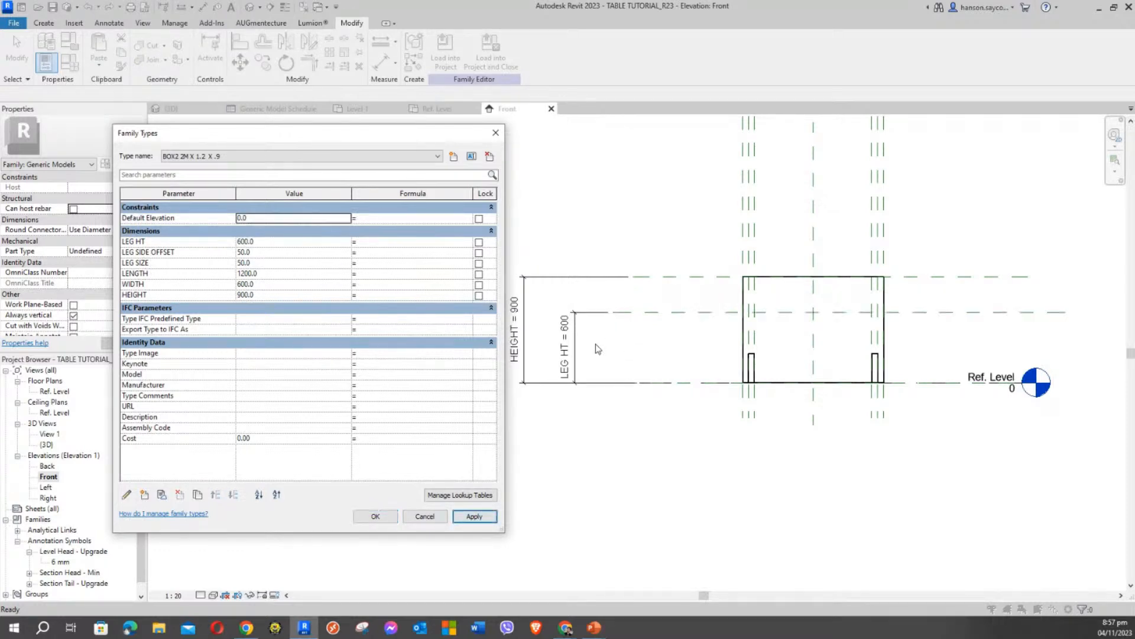
pyautogui.click(375, 516)
# Inspect the leg extrusion's height in the Front elevation against the LEG HT reference plane.
pyautogui.moveTo(496, 458); pyautogui.dragTo(388, 418, button='middle')
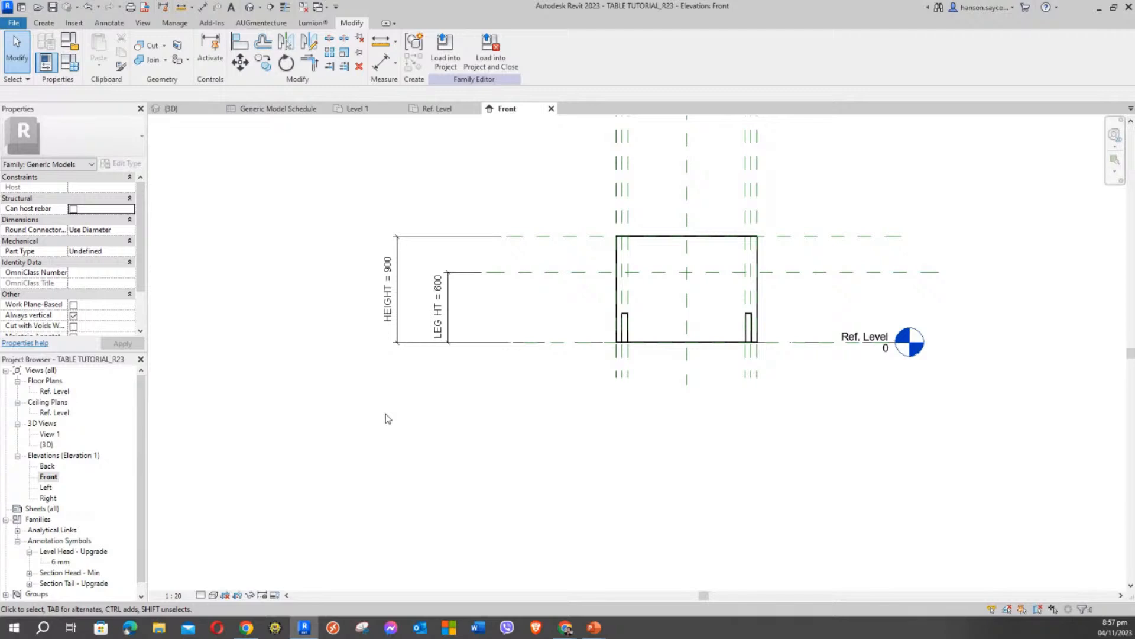
pyautogui.scroll(5, 708, 339)
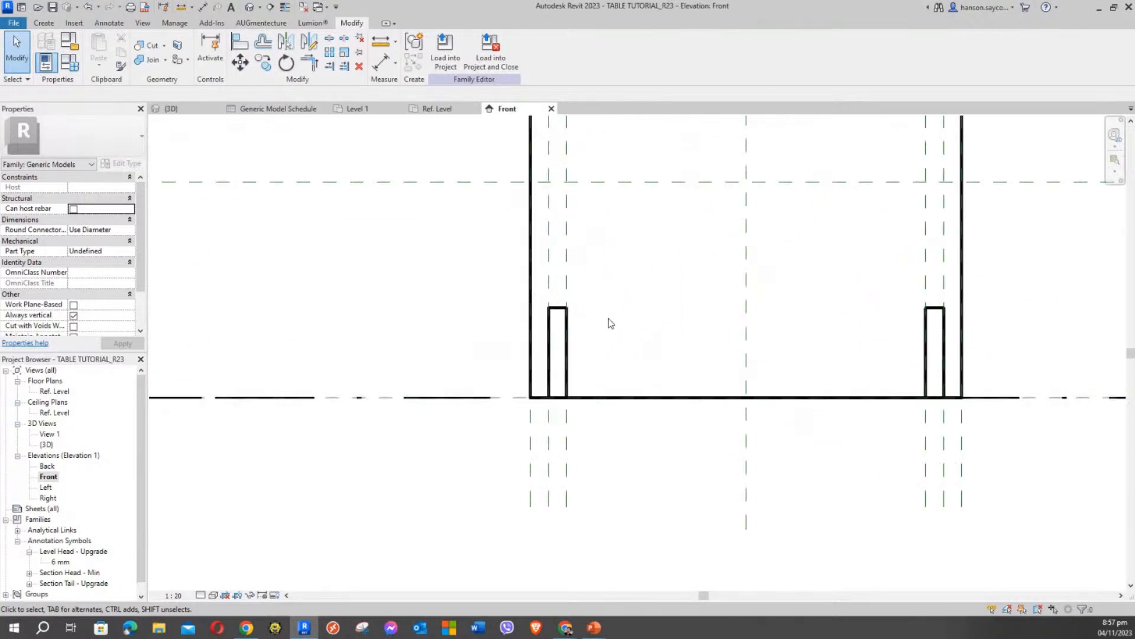
pyautogui.click(559, 313)
pyautogui.click(554, 311)
pyautogui.scroll(-4, 641, 322)
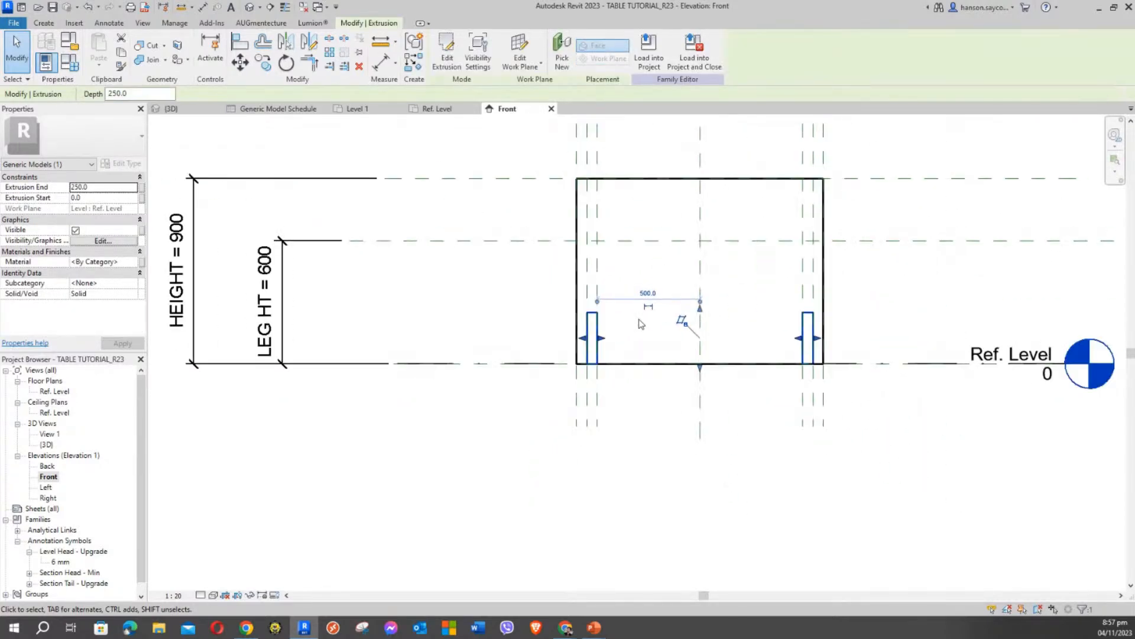
pyautogui.moveTo(657, 327); pyautogui.dragTo(701, 334, button='middle')
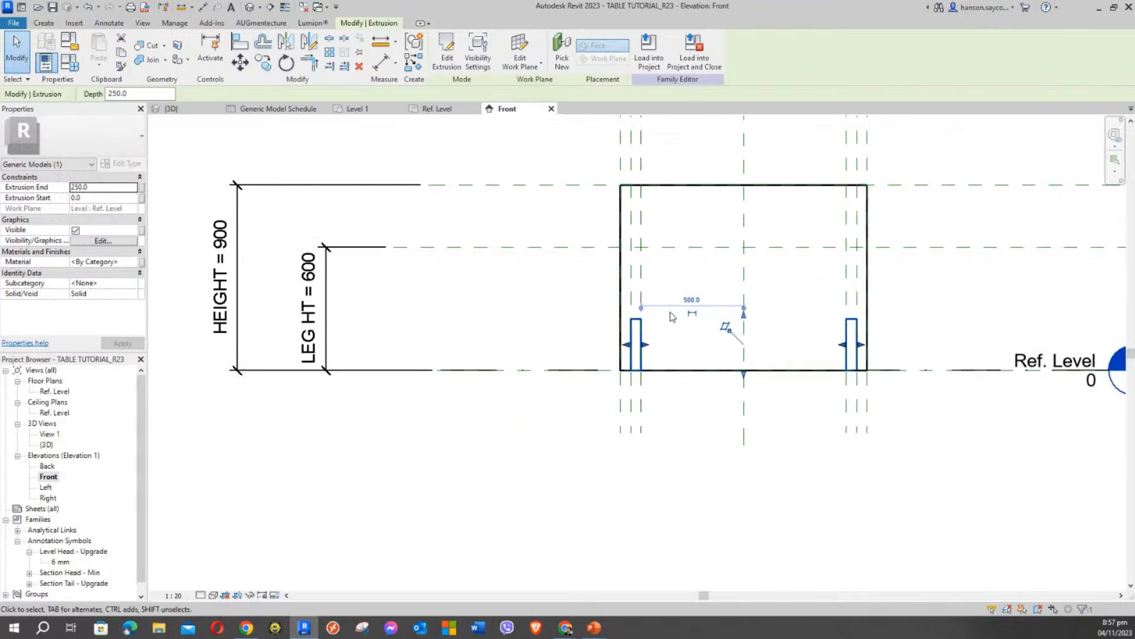
pyautogui.click(673, 336)
pyautogui.click(641, 323)
pyautogui.moveTo(667, 347)
pyautogui.mouseDown(button='middle')
pyautogui.moveTo(612, 346)
pyautogui.moveTo(645, 347)
pyautogui.mouseUp(button='middle')
pyautogui.click(624, 313)
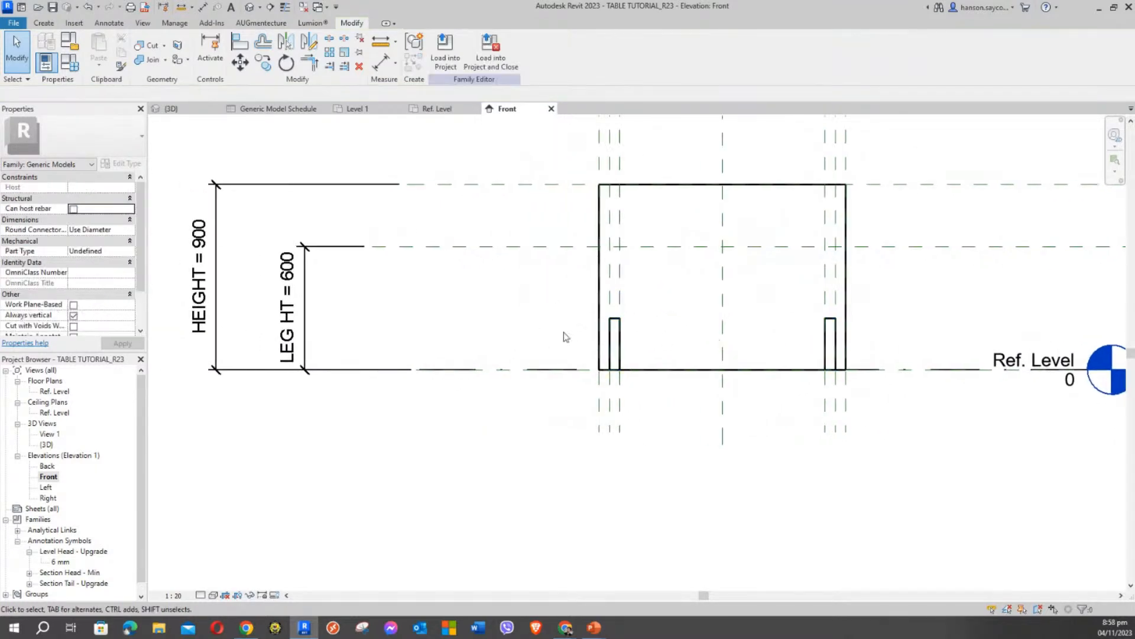
# Stretch the top of the leg extrusion up to the LEG HT reference plane and lock it there.
pyautogui.click(616, 343)
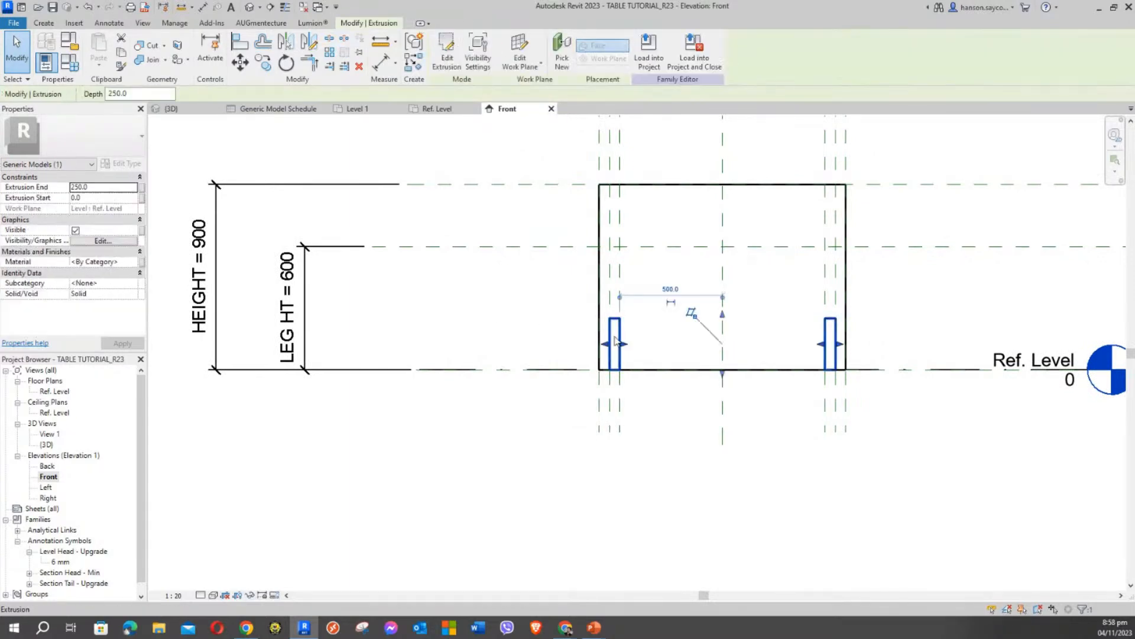
pyautogui.moveTo(721, 317); pyautogui.dragTo(725, 327, button='middle')
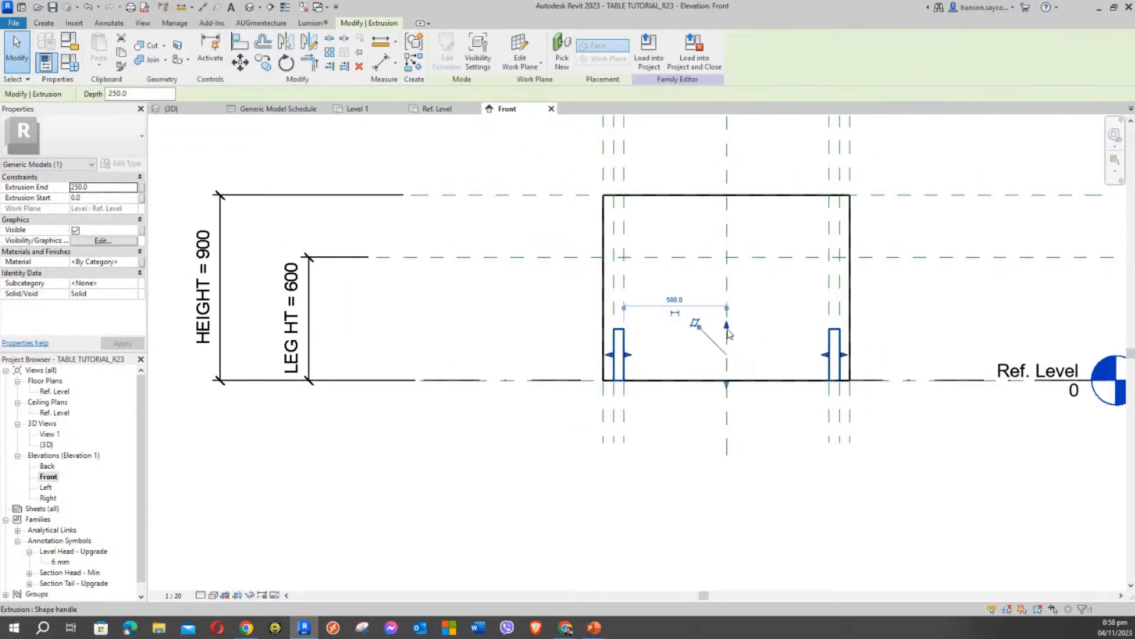
pyautogui.moveTo(726, 327); pyautogui.dragTo(746, 308)
pyautogui.moveTo(744, 297); pyautogui.dragTo(694, 257)
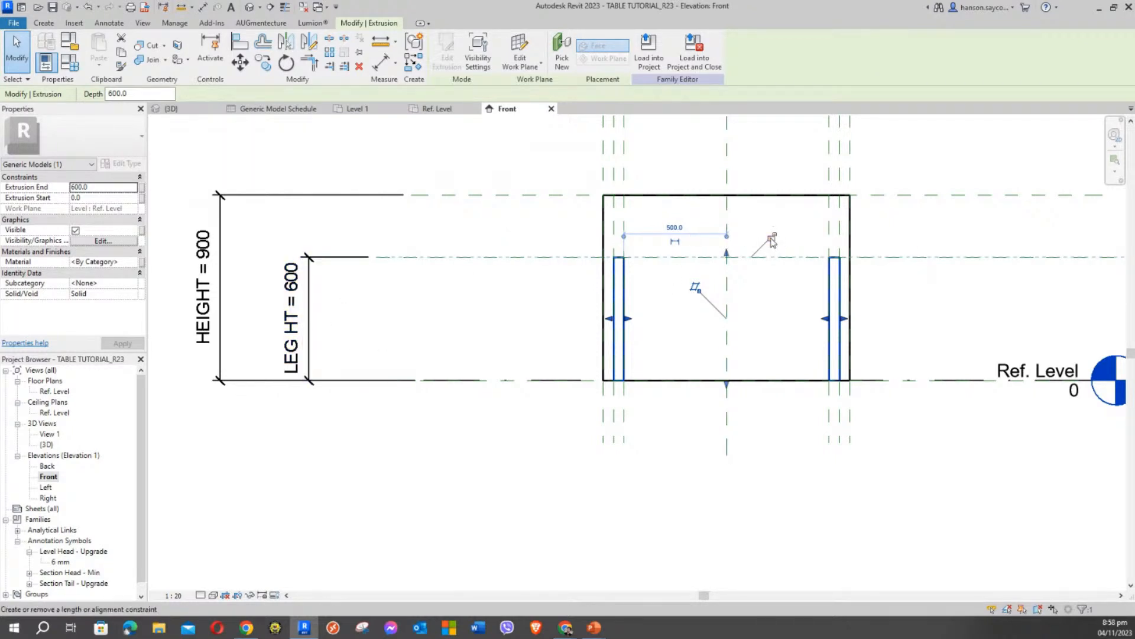
pyautogui.scroll(-3, 513, 178)
pyautogui.click(511, 170)
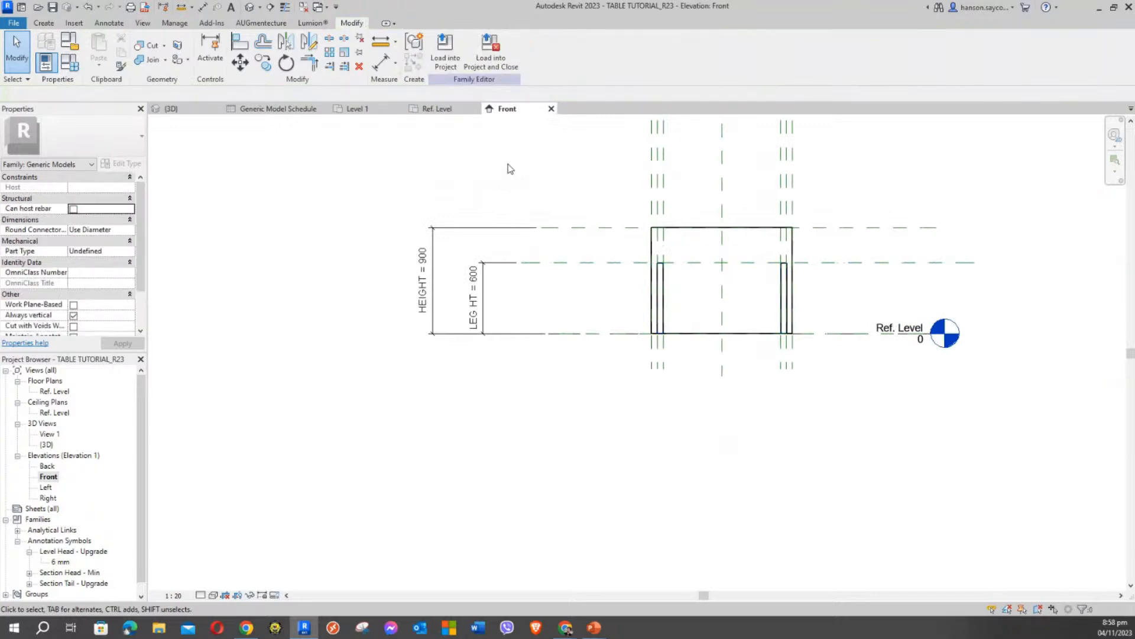
# Set the LEG HT parameter to 800 in the family types to test that the legs follow.
pyautogui.click(69, 62)
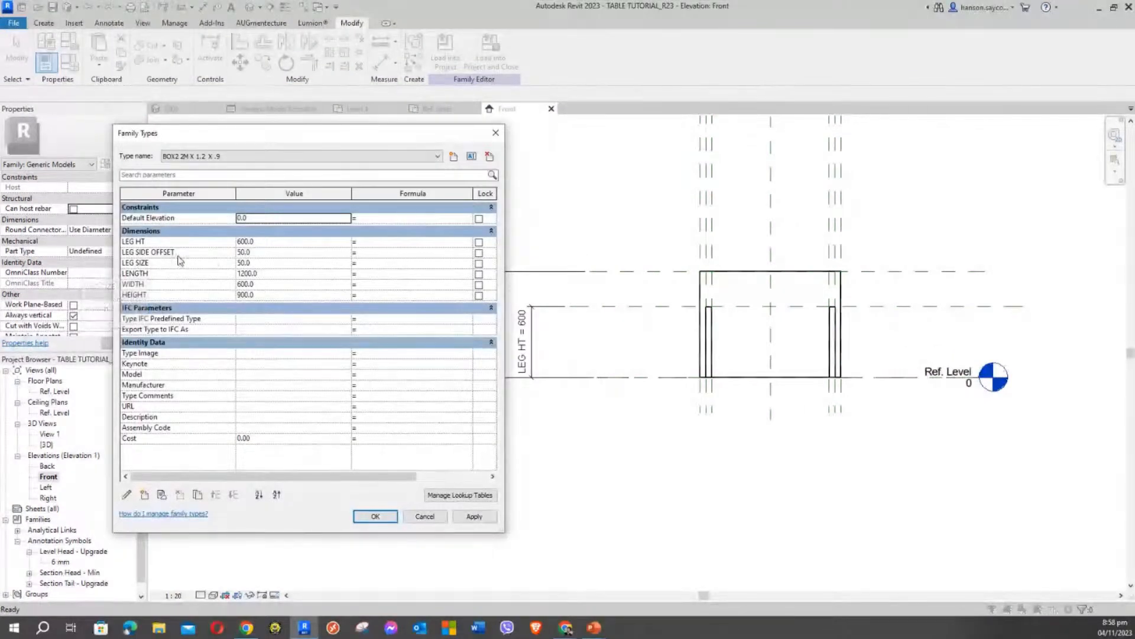
pyautogui.click(276, 243)
pyautogui.doubleClick(276, 244)
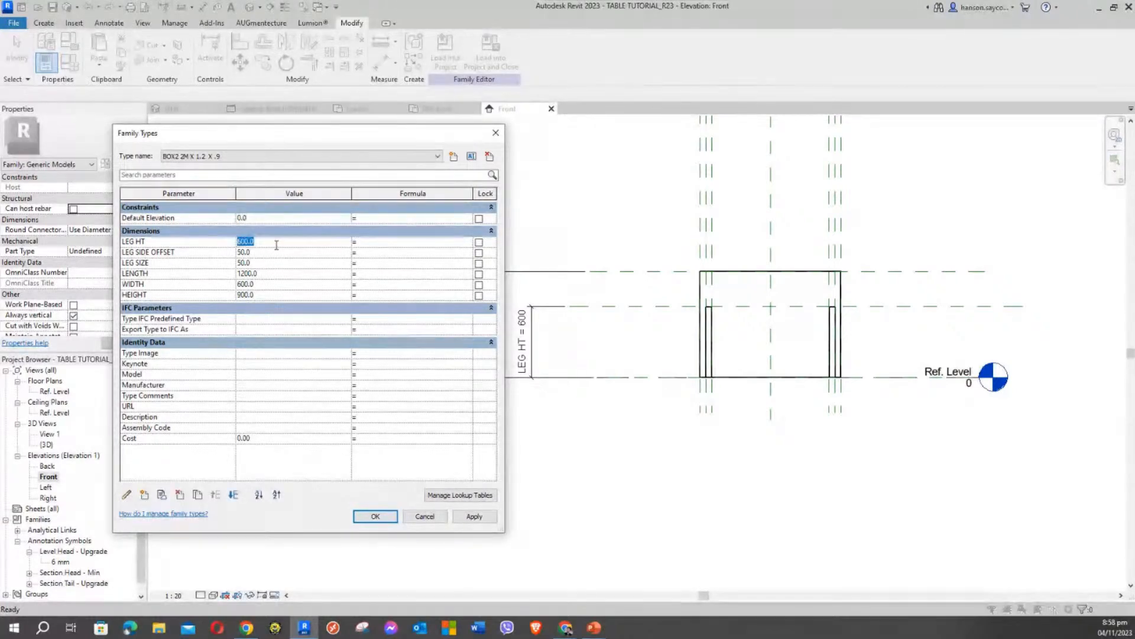
pyautogui.write('800')
pyautogui.click(473, 516)
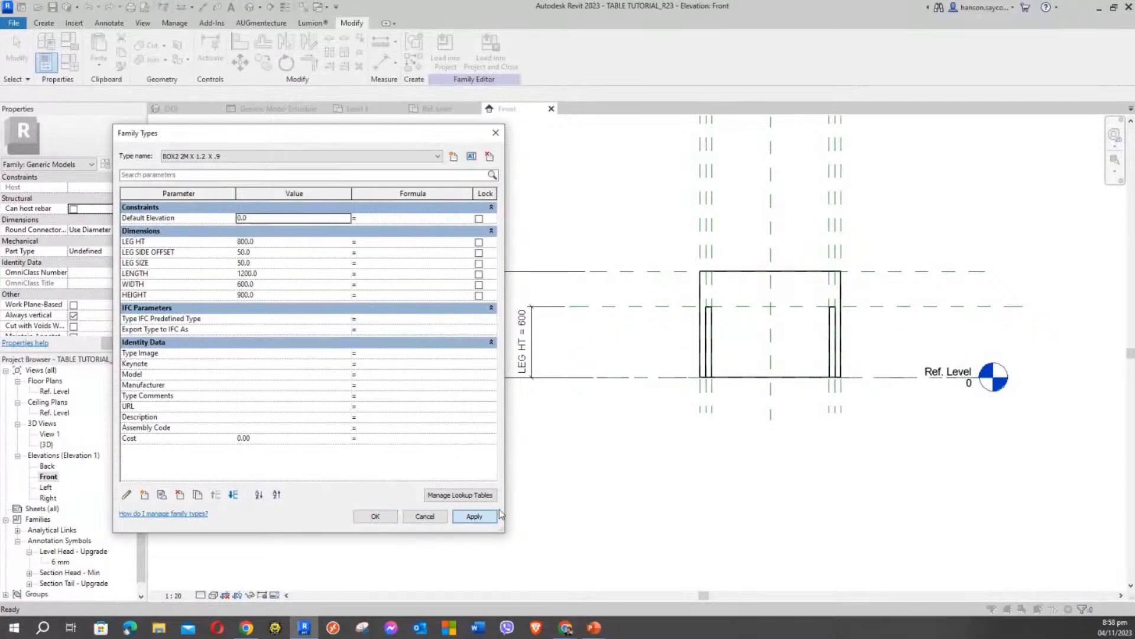
pyautogui.click(375, 517)
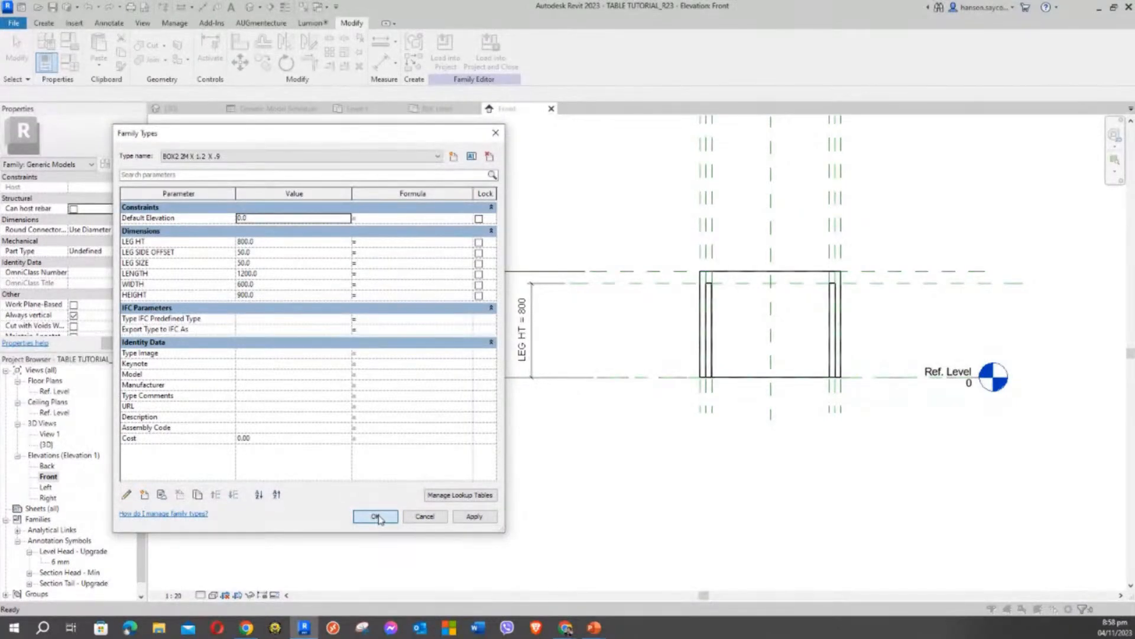
pyautogui.click(376, 517)
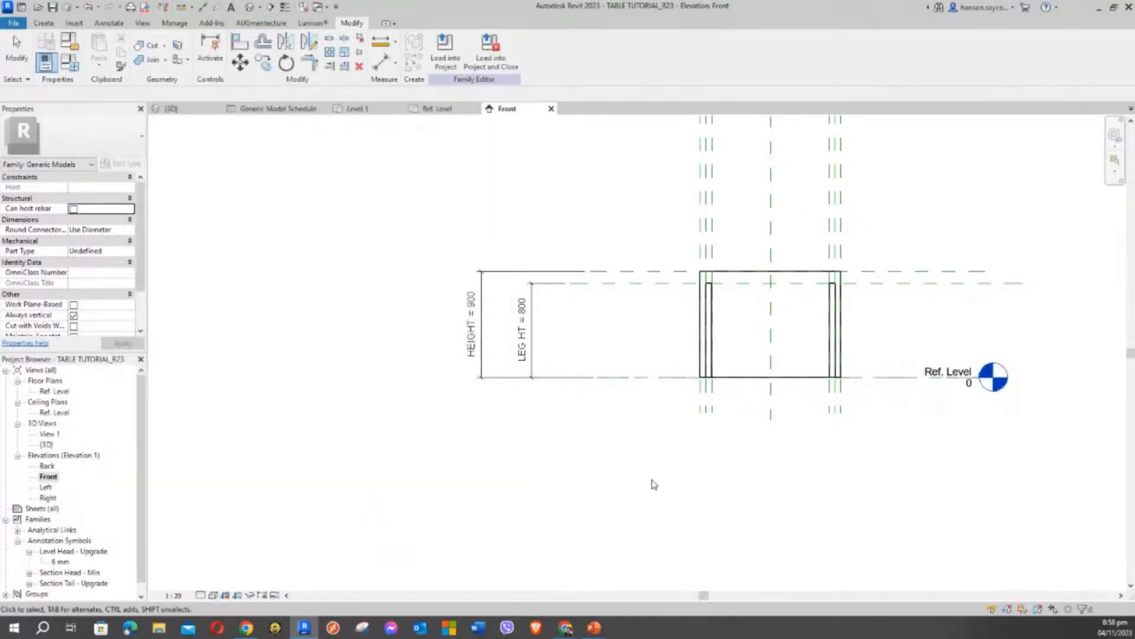
# Raise the underside of the tabletop extrusion from the Ref. Level to the LEG HT reference plane and lock it there.
pyautogui.scroll(3, 657, 255)
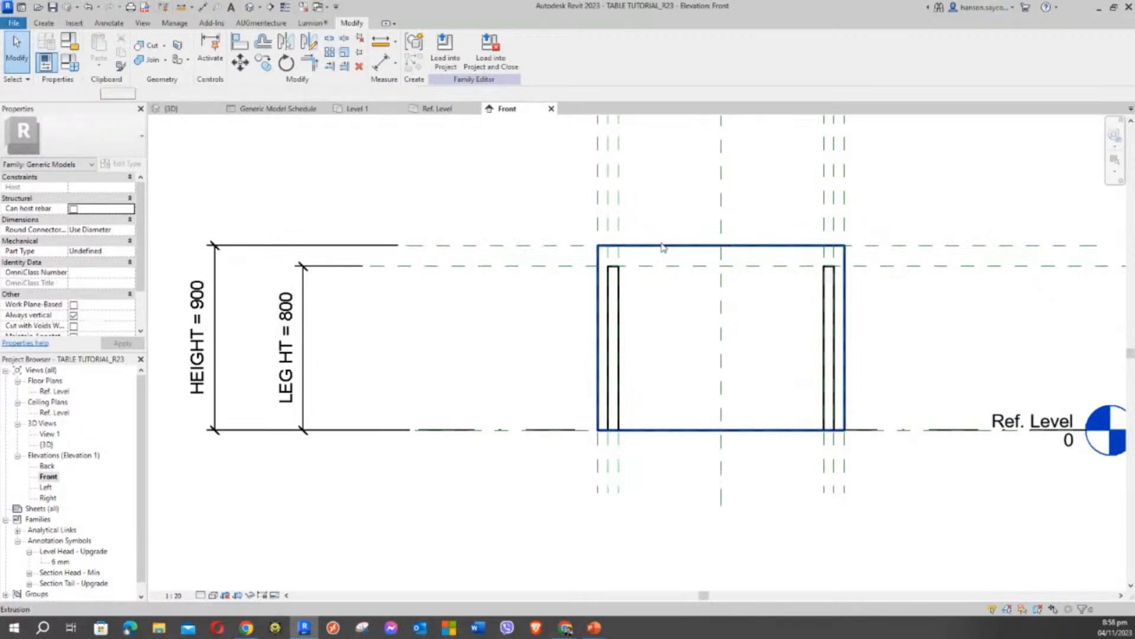
pyautogui.click(663, 246)
pyautogui.click(526, 331)
pyautogui.click(660, 246)
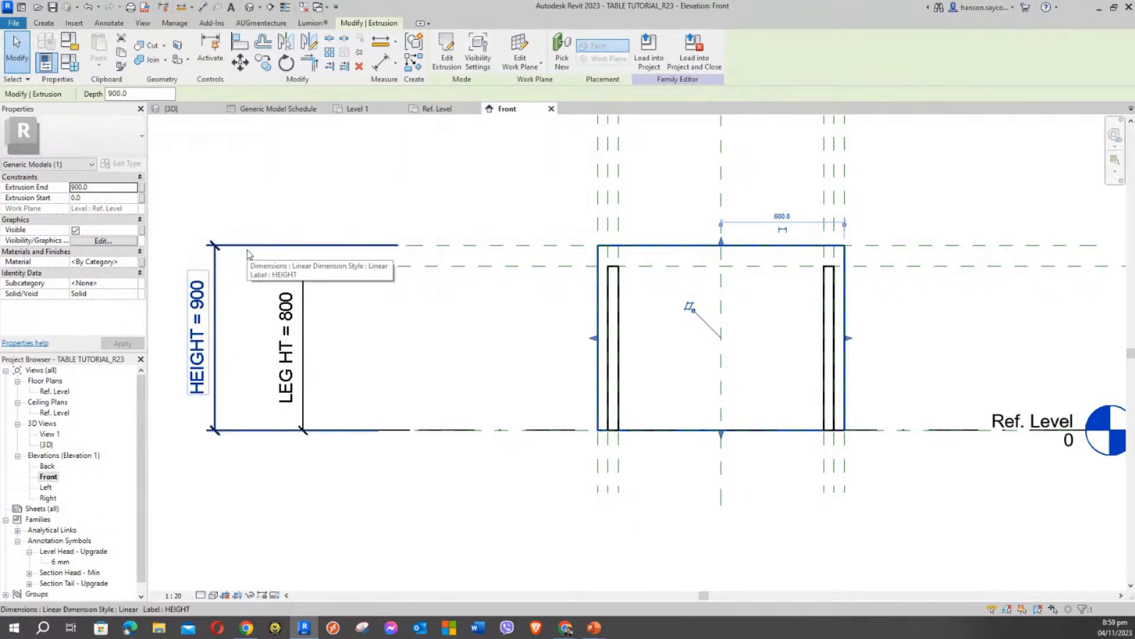
pyautogui.click(524, 227)
pyautogui.click(694, 250)
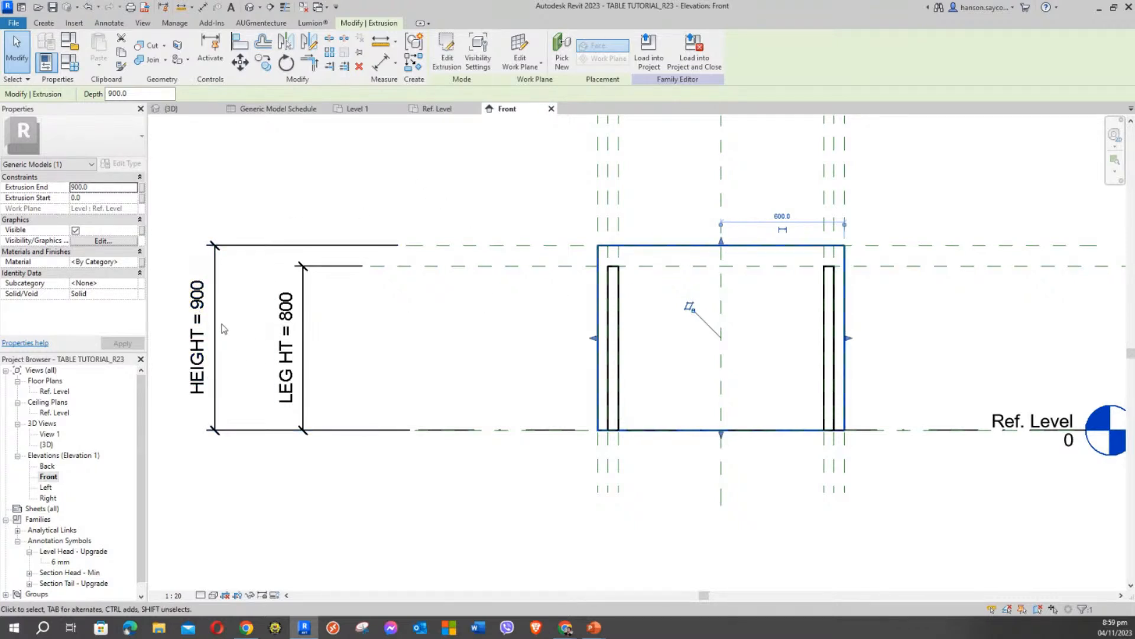
pyautogui.click(240, 310)
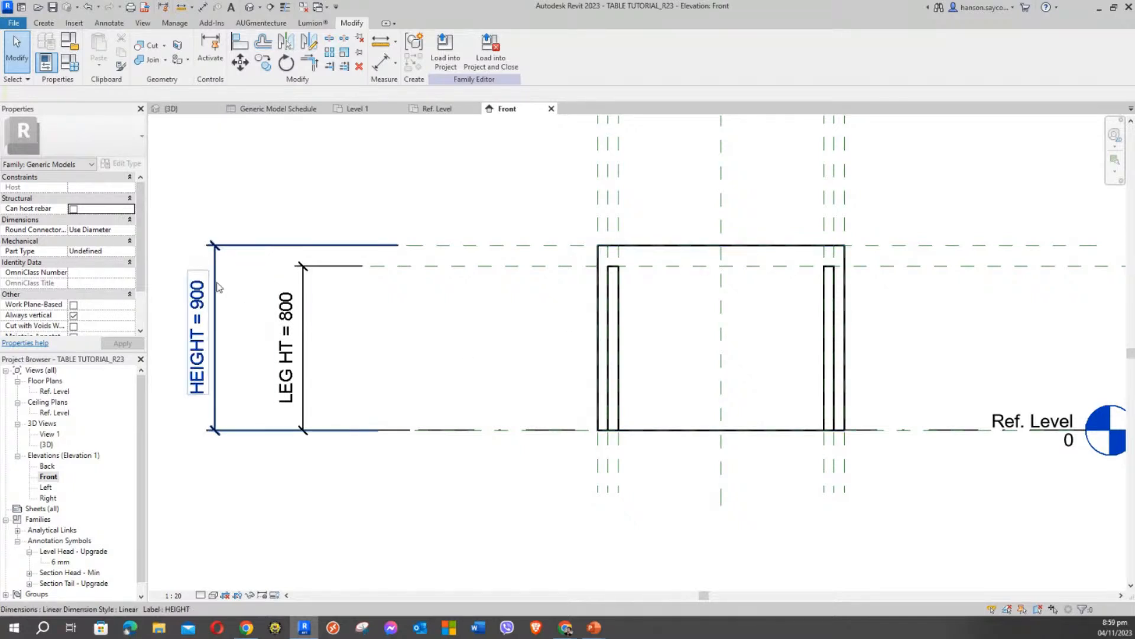
pyautogui.click(687, 248)
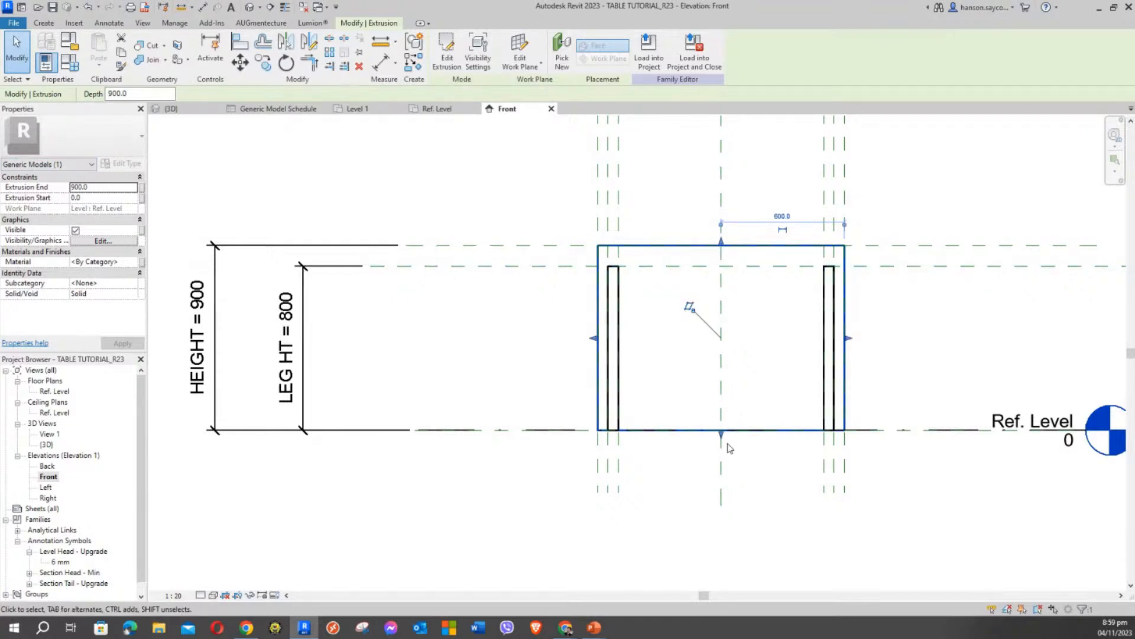
pyautogui.moveTo(721, 432); pyautogui.dragTo(769, 267)
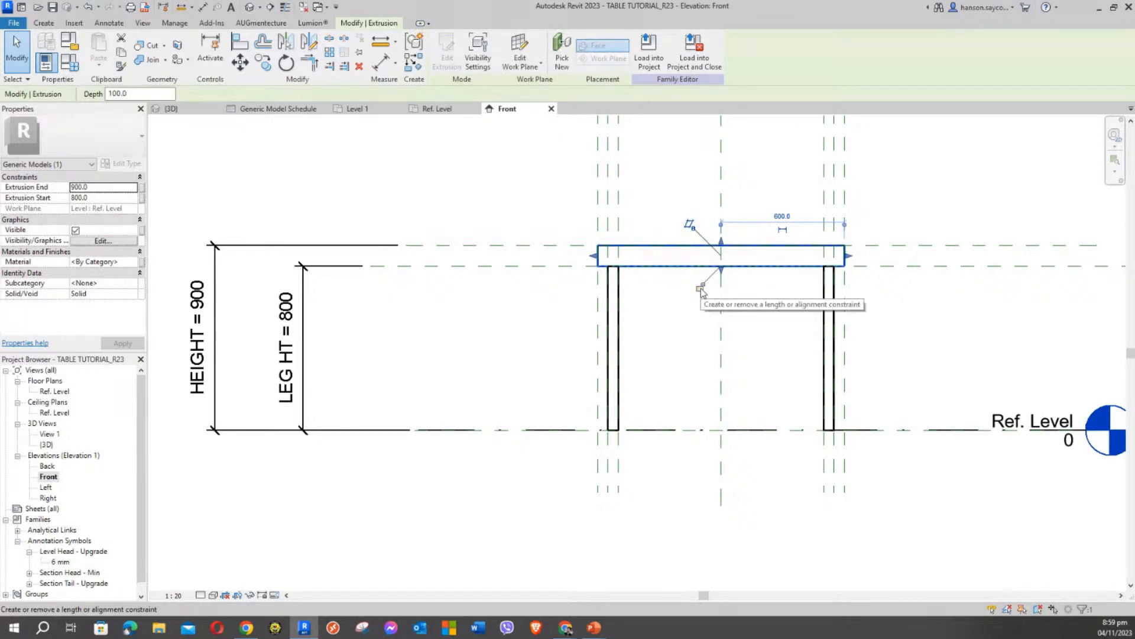
pyautogui.click(701, 288)
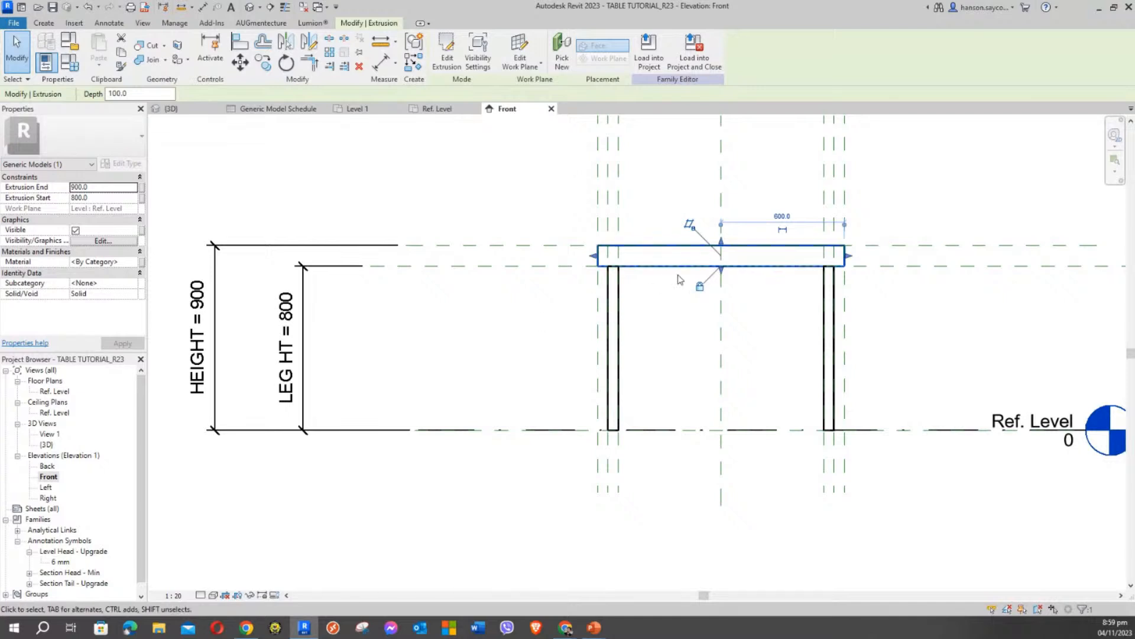
# Set the HEIGHT parameter to 1200 in the family types to test whether the tabletop follows.
pyautogui.click(673, 295)
pyautogui.scroll(-2, 575, 240)
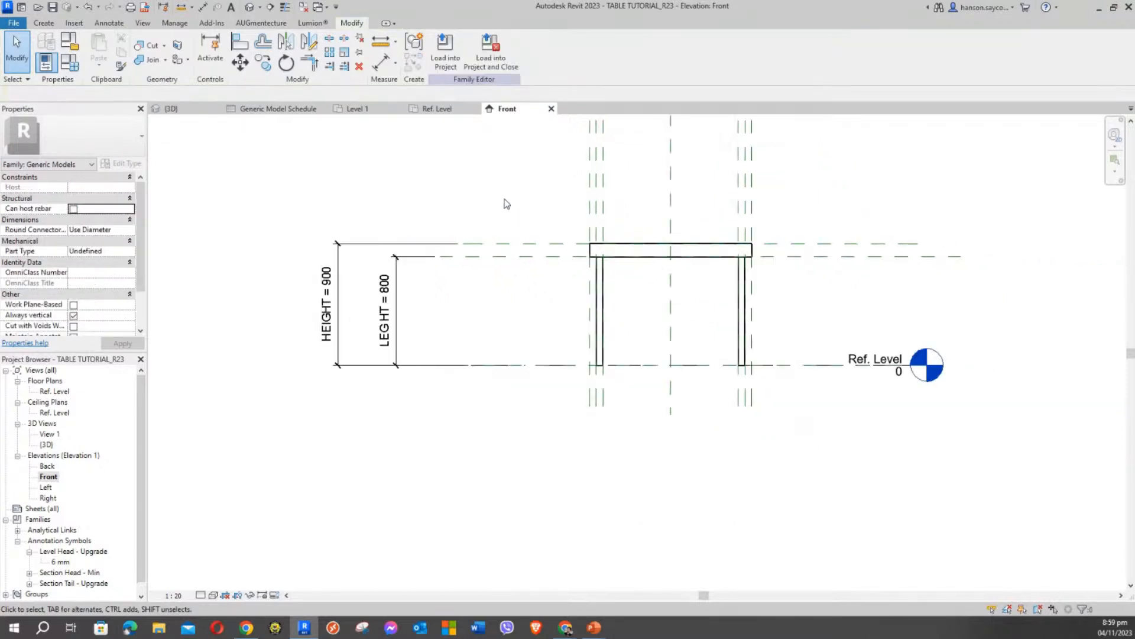
pyautogui.moveTo(507, 204); pyautogui.dragTo(723, 285, button='middle')
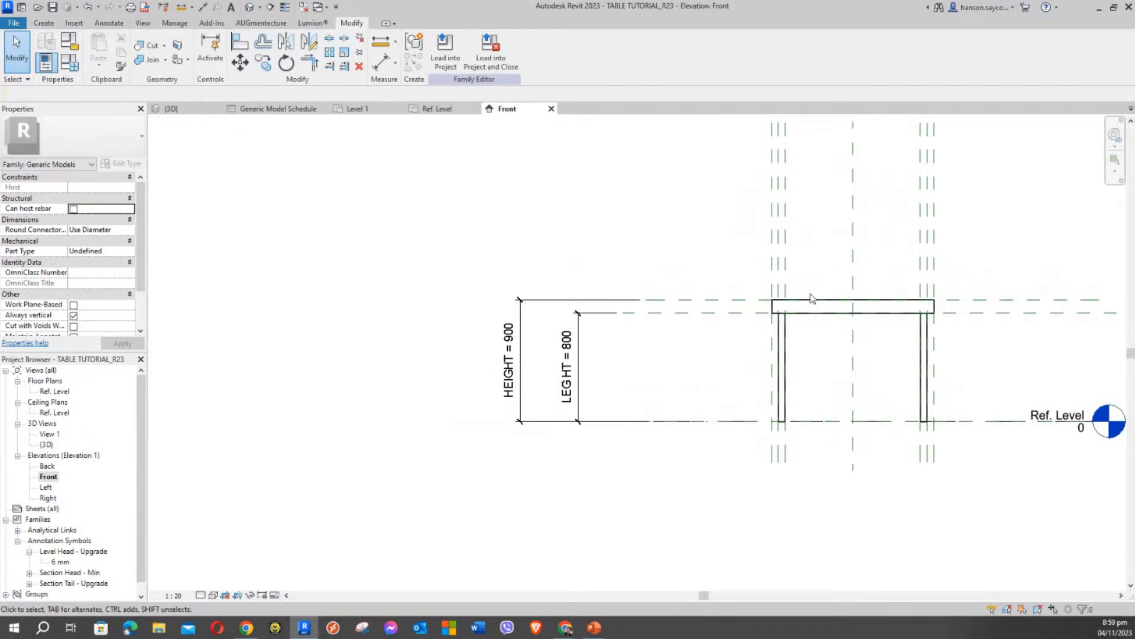
pyautogui.click(73, 69)
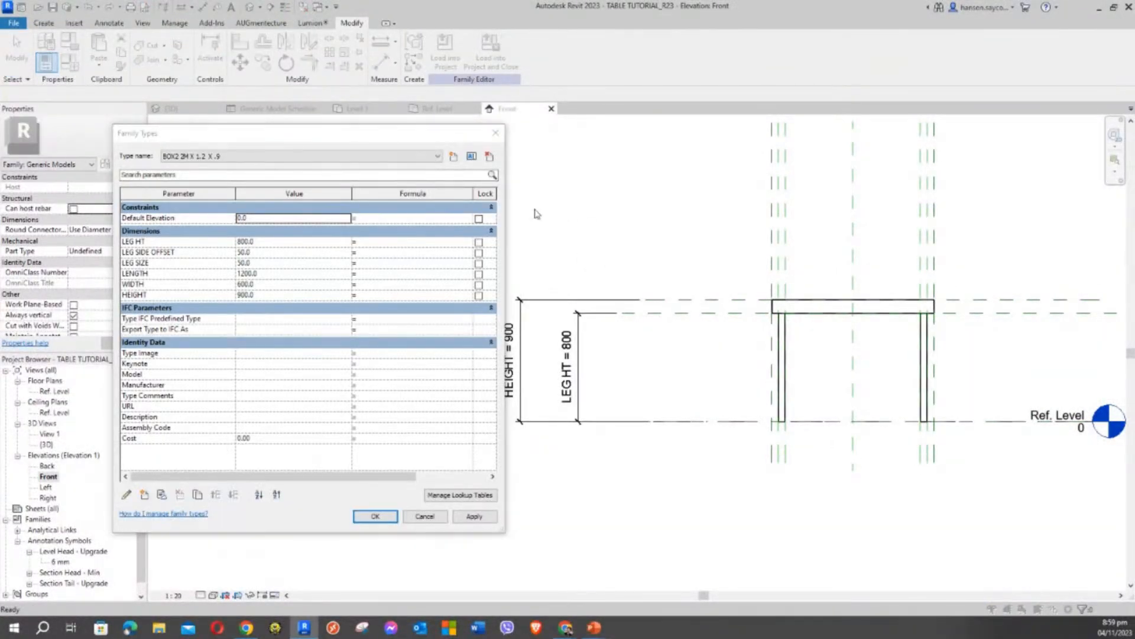
pyautogui.click(269, 295)
pyautogui.write('1200')
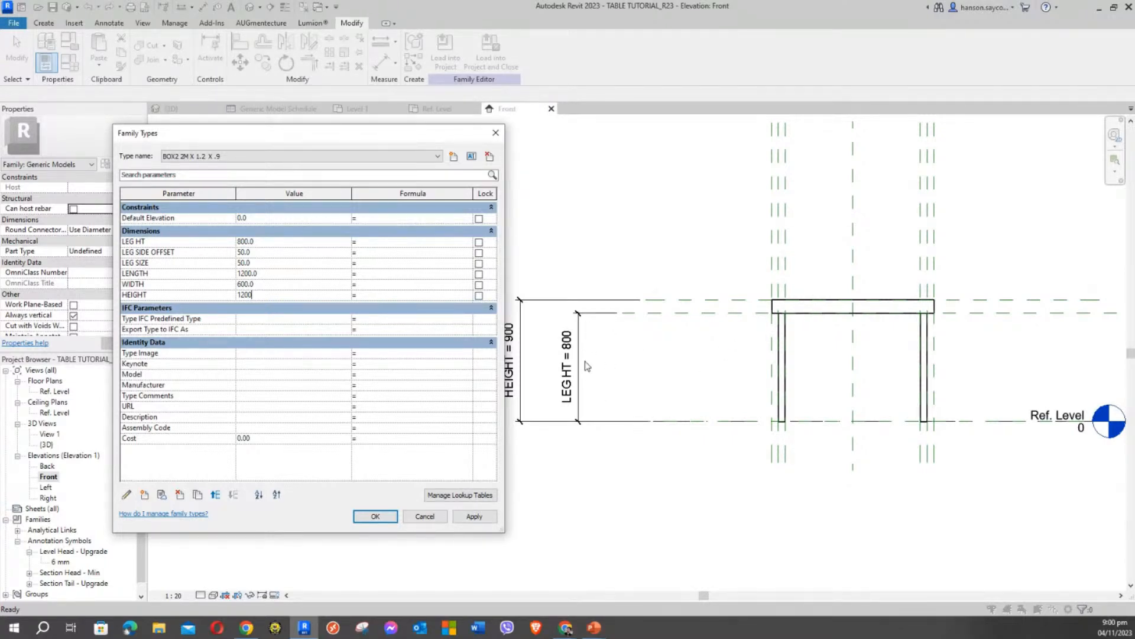
pyautogui.click(481, 517)
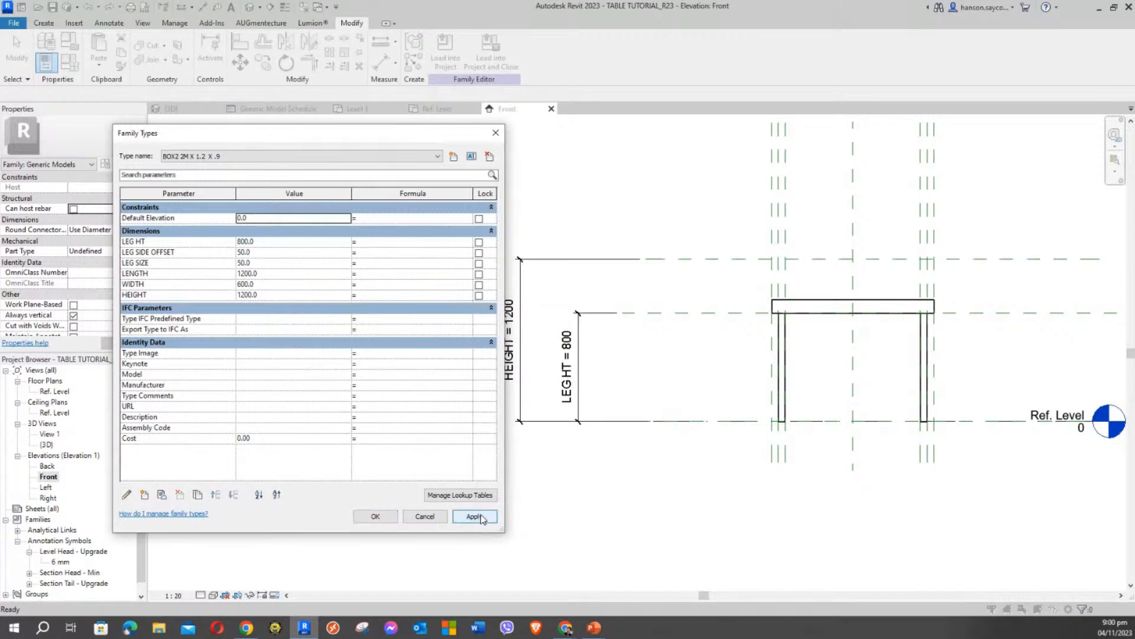
pyautogui.click(378, 516)
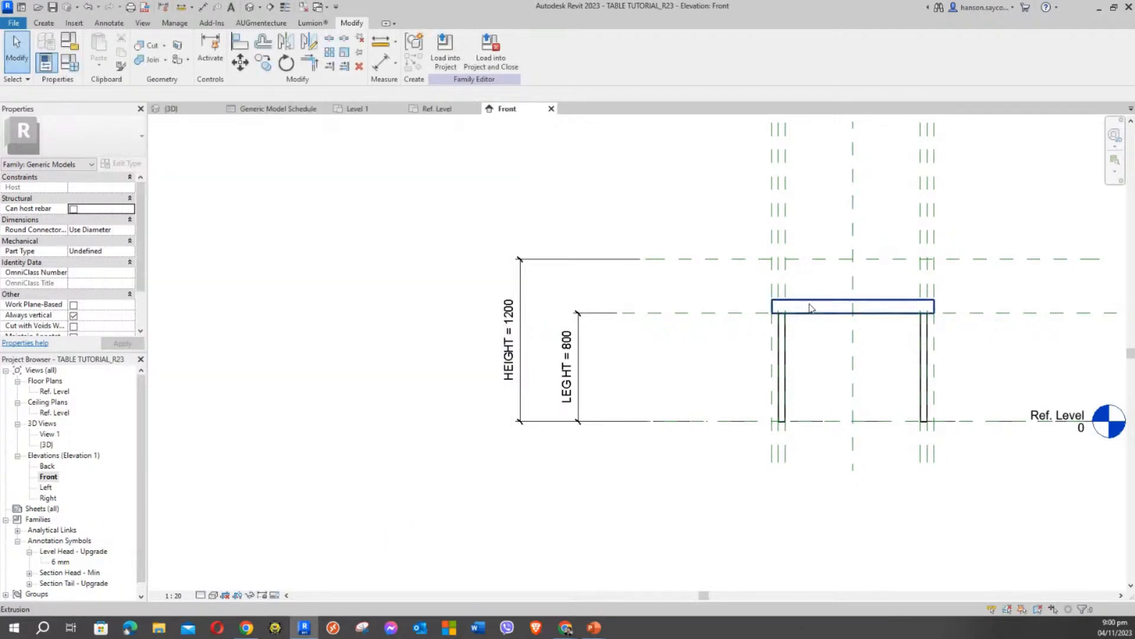
# Stretch the top of the tabletop extrusion up to the HEIGHT reference plane and lock it there.
pyautogui.click(860, 309)
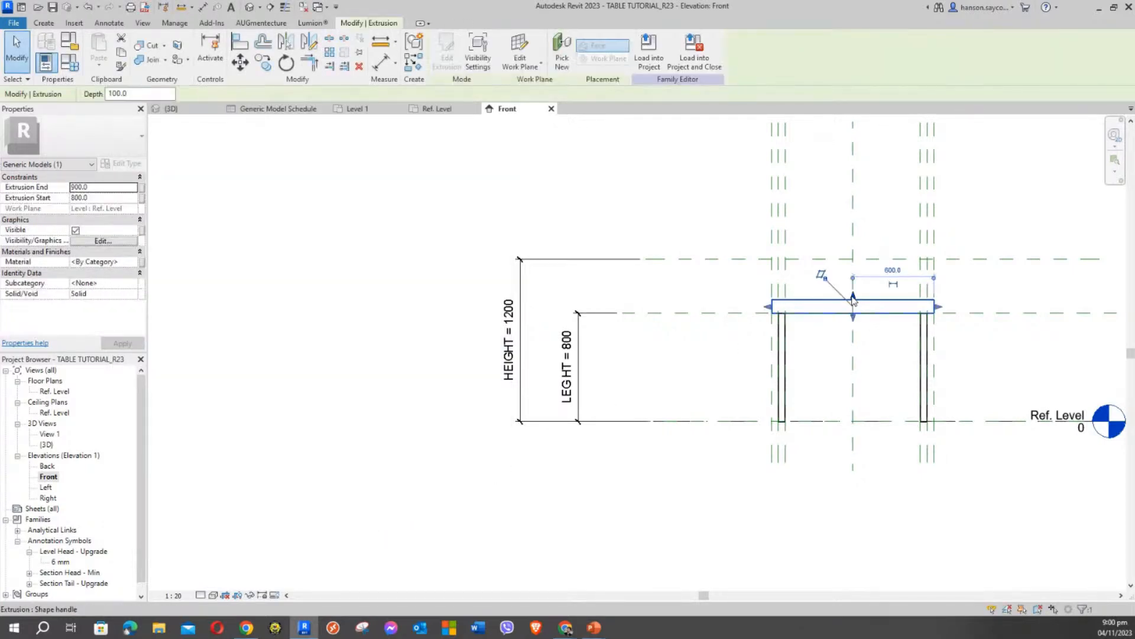
pyautogui.moveTo(853, 298); pyautogui.dragTo(864, 258)
pyautogui.click(895, 240)
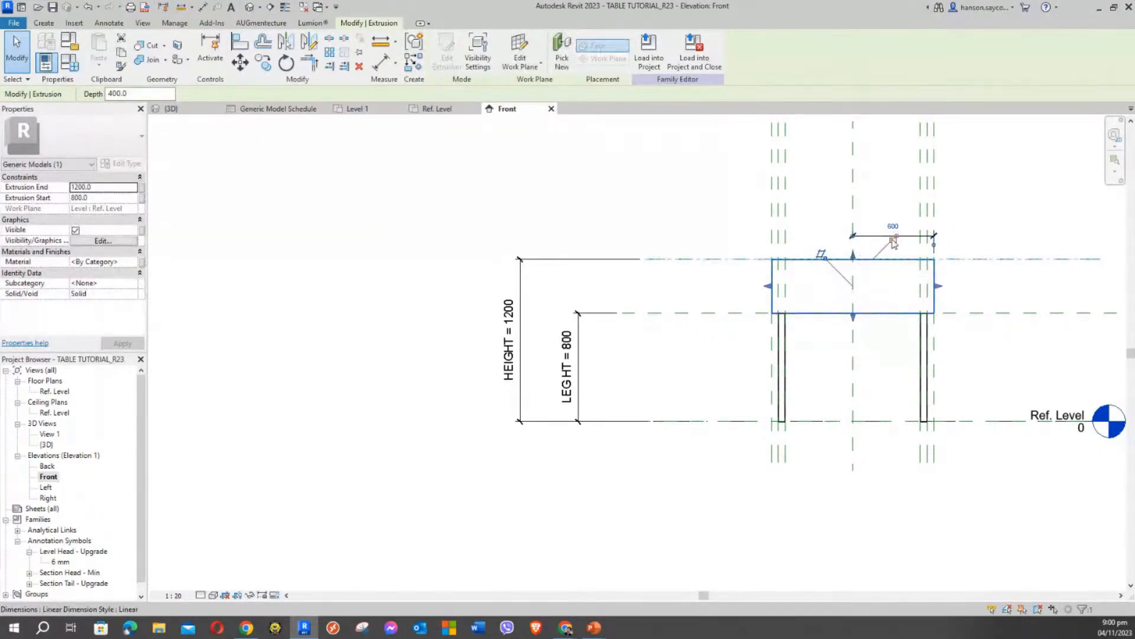
pyautogui.scroll(3, 893, 248)
pyautogui.press('Escape')
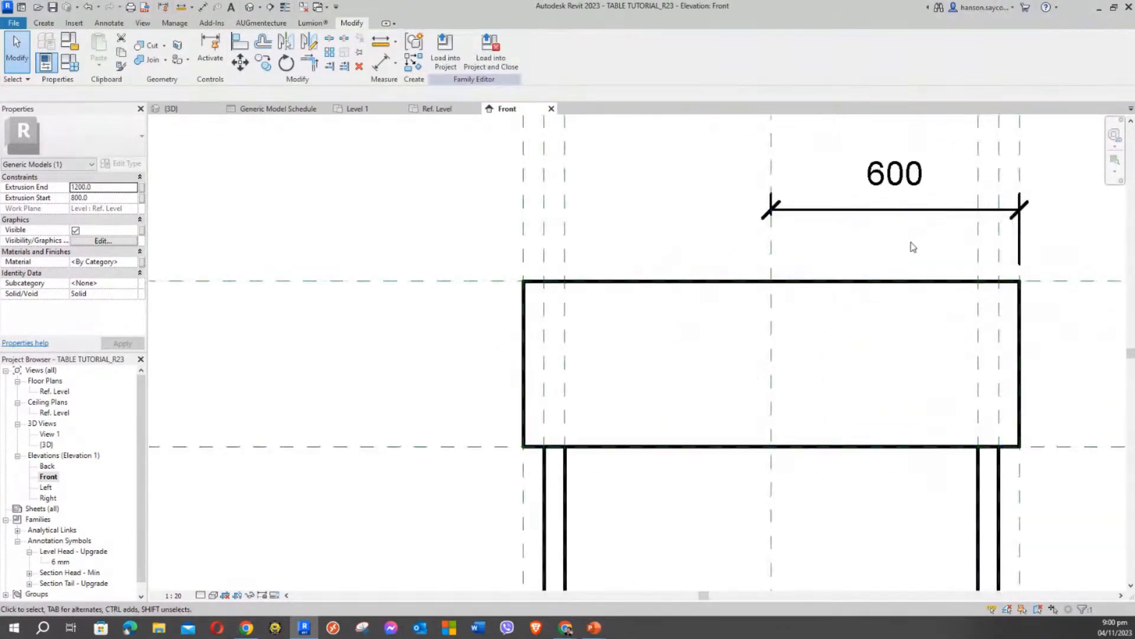
pyautogui.click(858, 283)
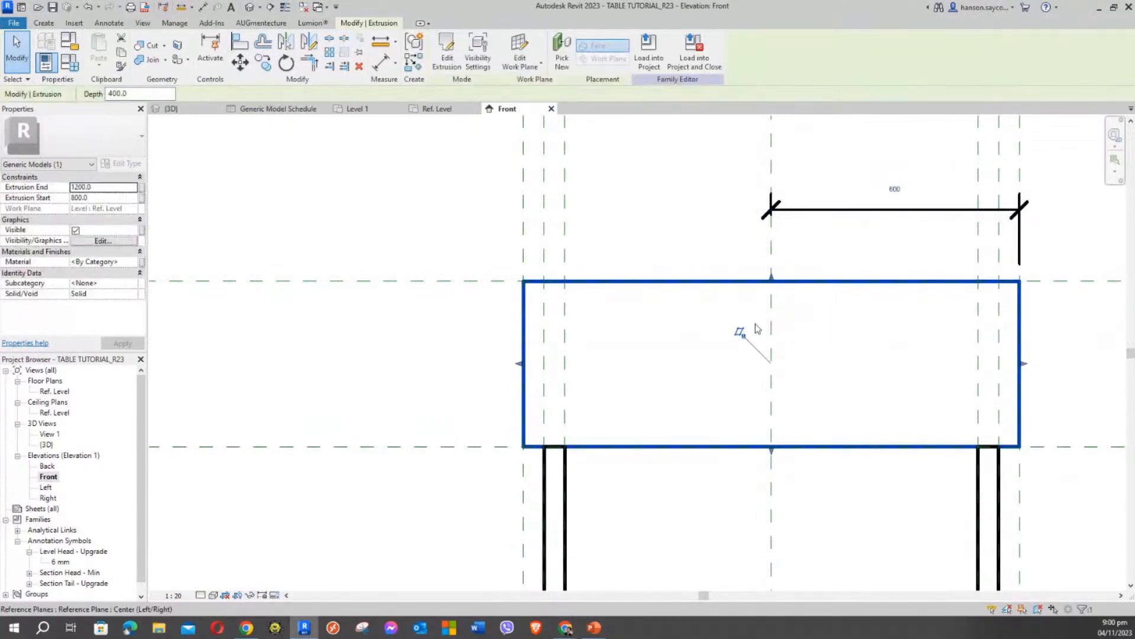
pyautogui.moveTo(771, 278); pyautogui.dragTo(810, 281)
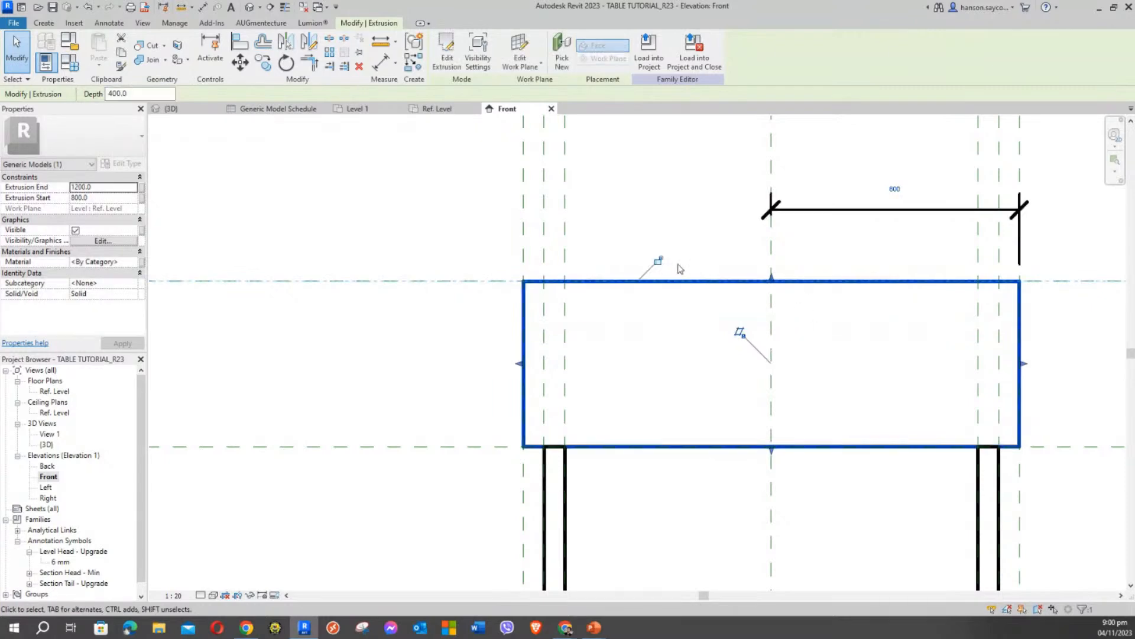
pyautogui.press('Escape')
pyautogui.scroll(-2, 645, 211)
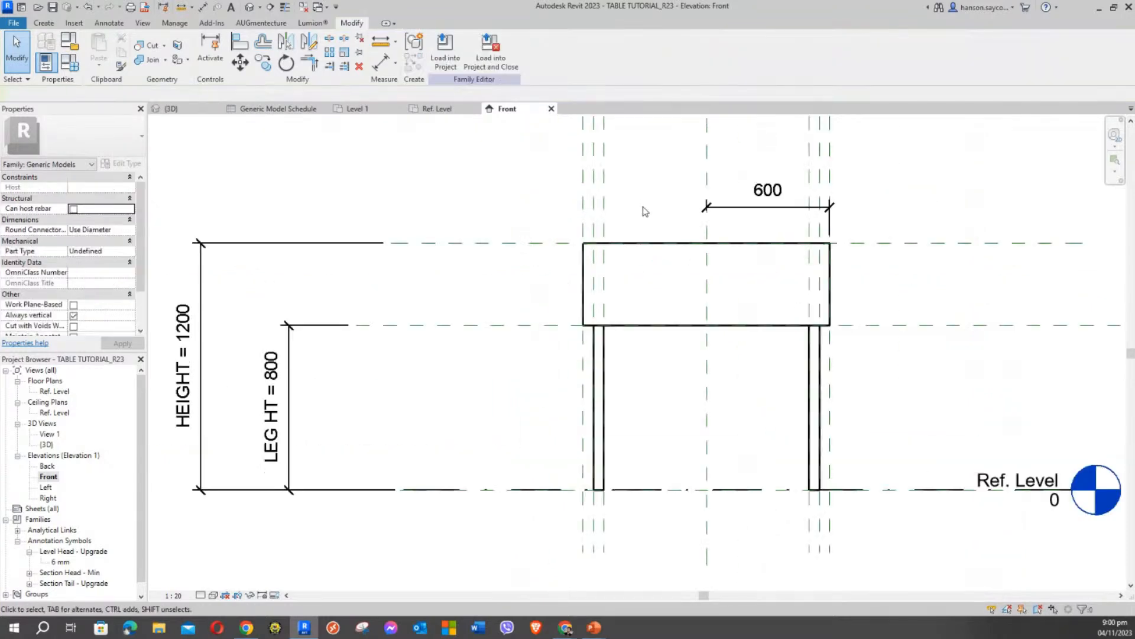
# Remove the stray 600 dimension above the tabletop in the Front elevation.
pyautogui.click(737, 217)
pyautogui.press('Escape')
pyautogui.scroll(-4, 654, 248)
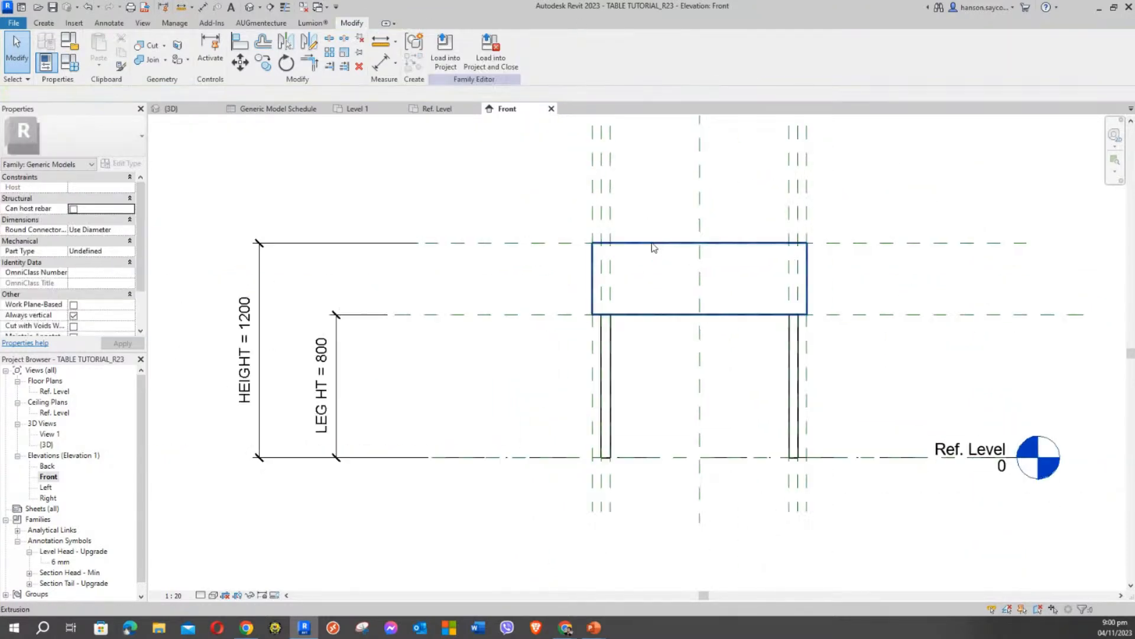
# Set the HEIGHT parameter to 1500 in the family types to test that the tabletop's top follows.
pyautogui.scroll(3, 598, 208)
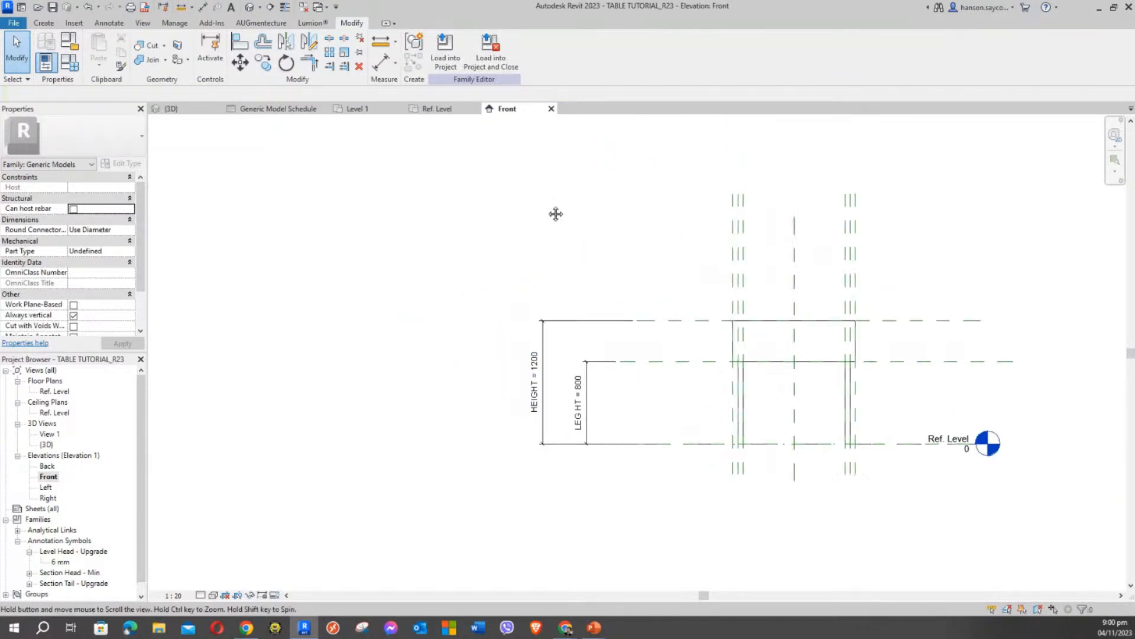
pyautogui.moveTo(692, 325); pyautogui.dragTo(614, 196, button='middle')
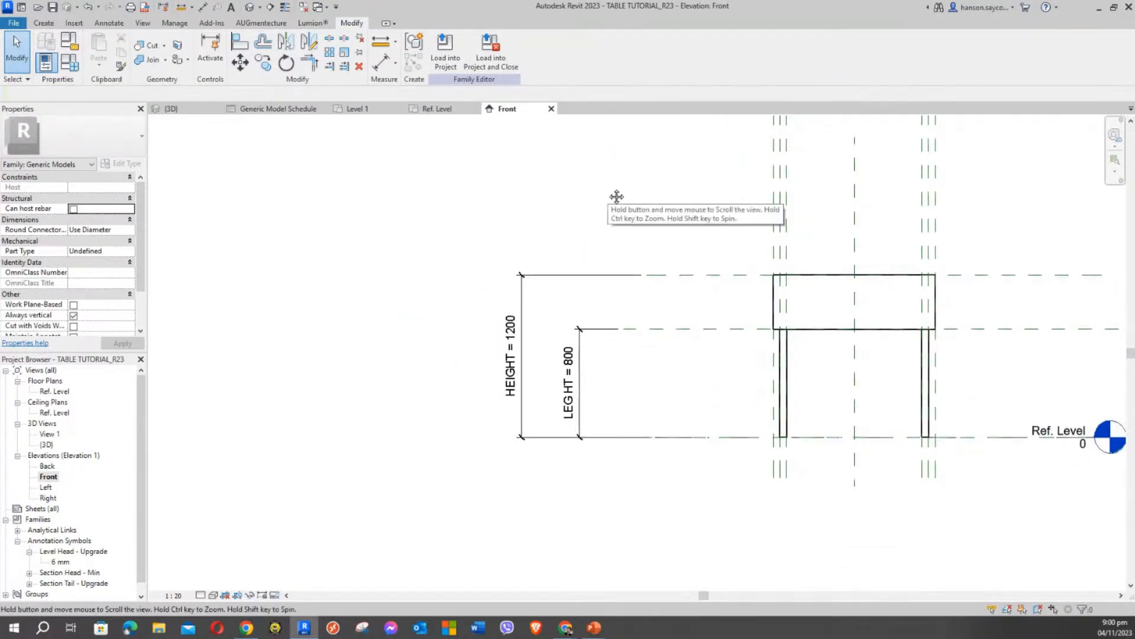
pyautogui.click(70, 62)
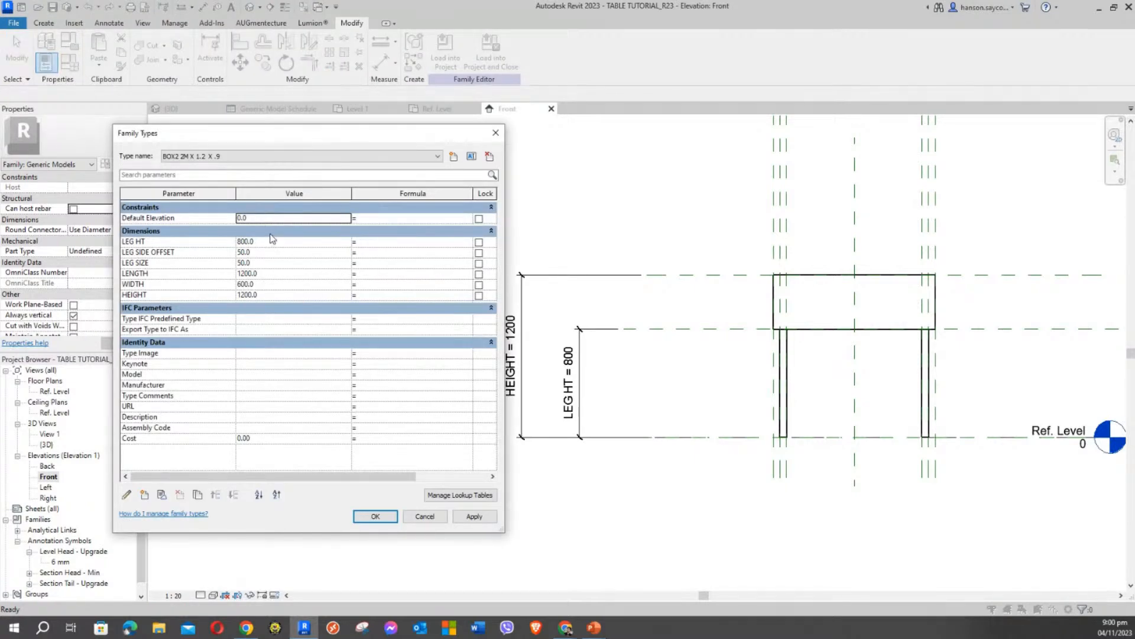
pyautogui.click(280, 294)
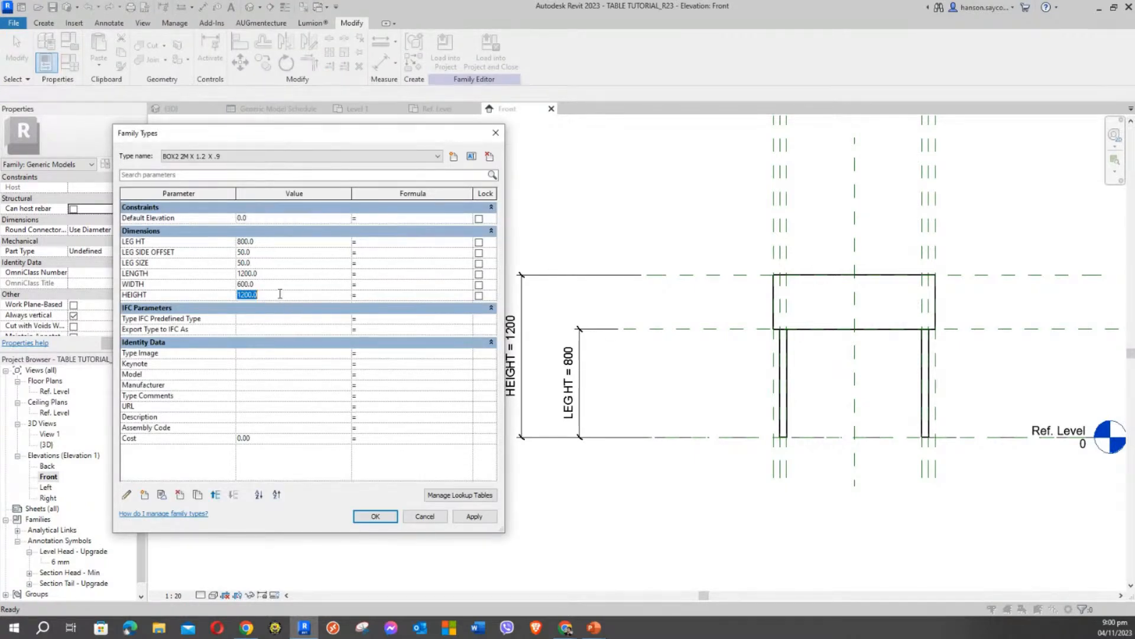
pyautogui.write('1500')
pyautogui.click(473, 516)
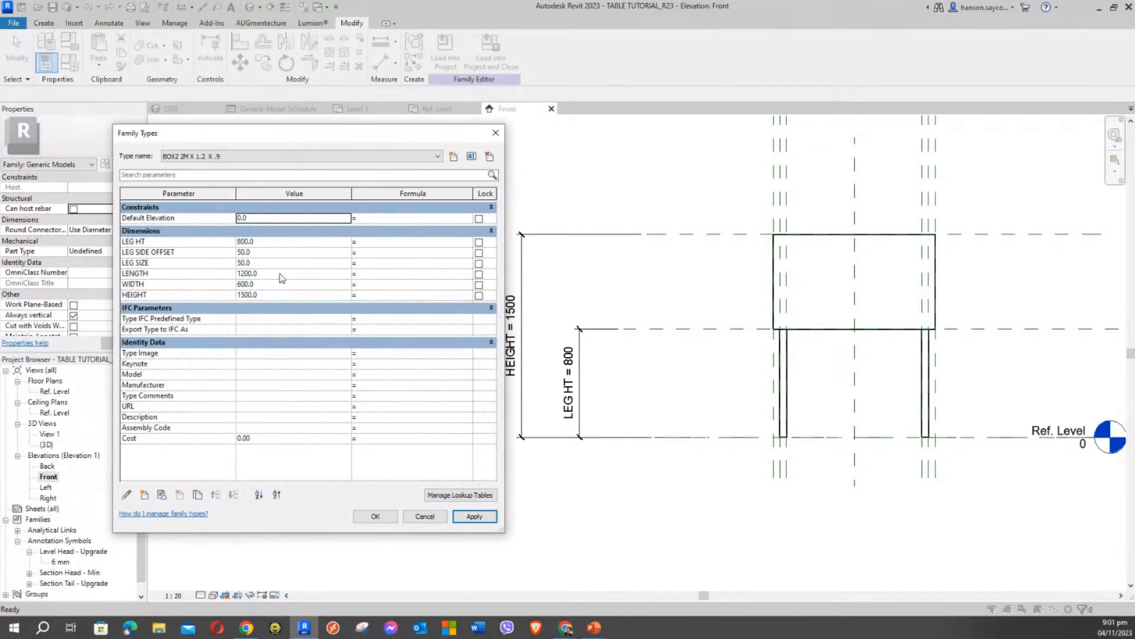
# Set the LEG HT parameter to 900 to test that the legs and the tabletop's underside follow.
pyautogui.click(263, 243)
pyautogui.write('900')
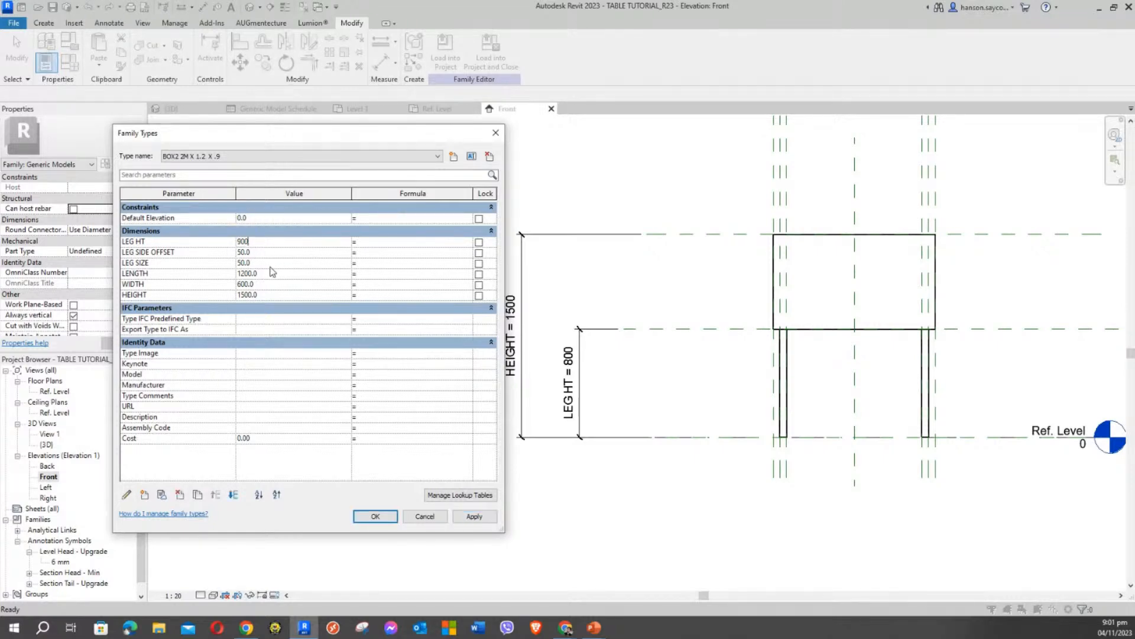
pyautogui.click(475, 516)
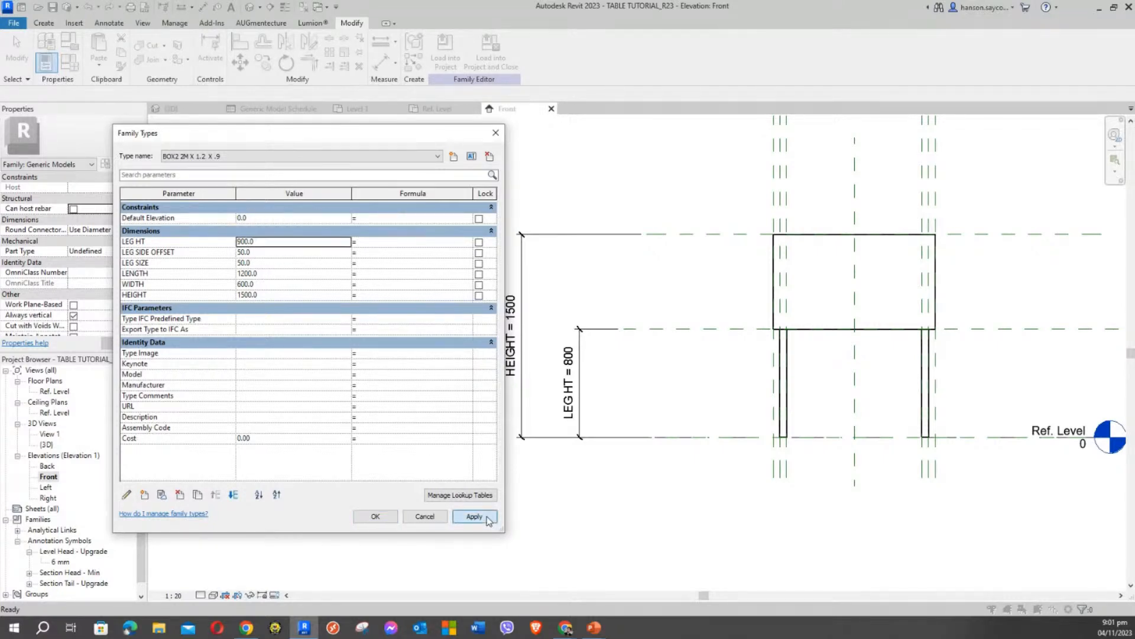
pyautogui.click(375, 517)
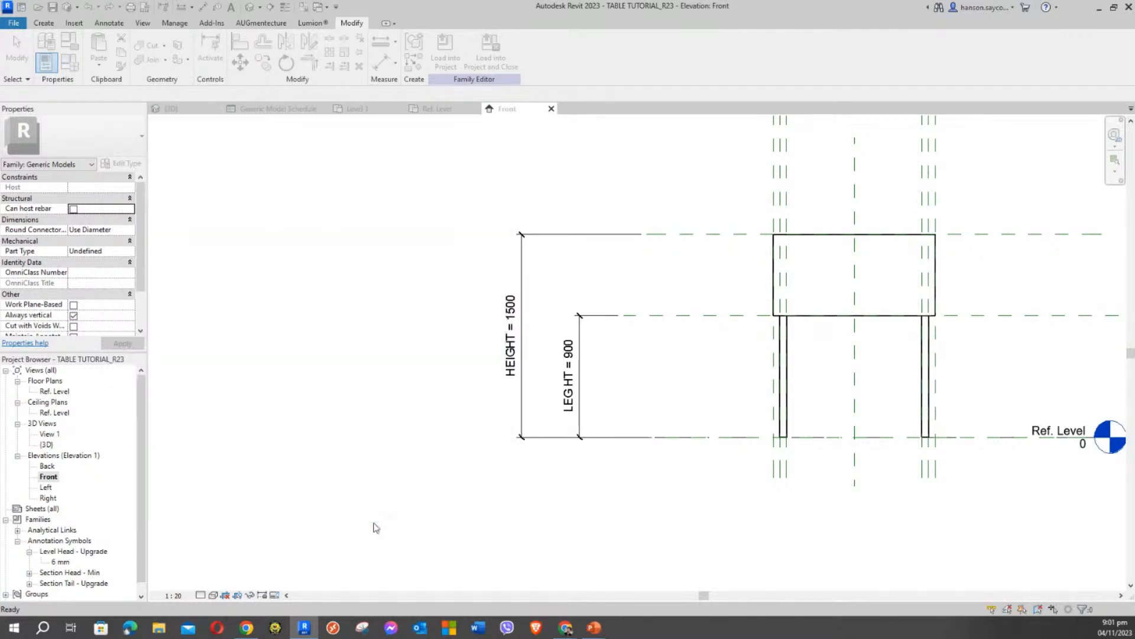
# Show the table in the 3D view and enter 600 for the LEG HT parameter in the family types.
pyautogui.click(249, 7)
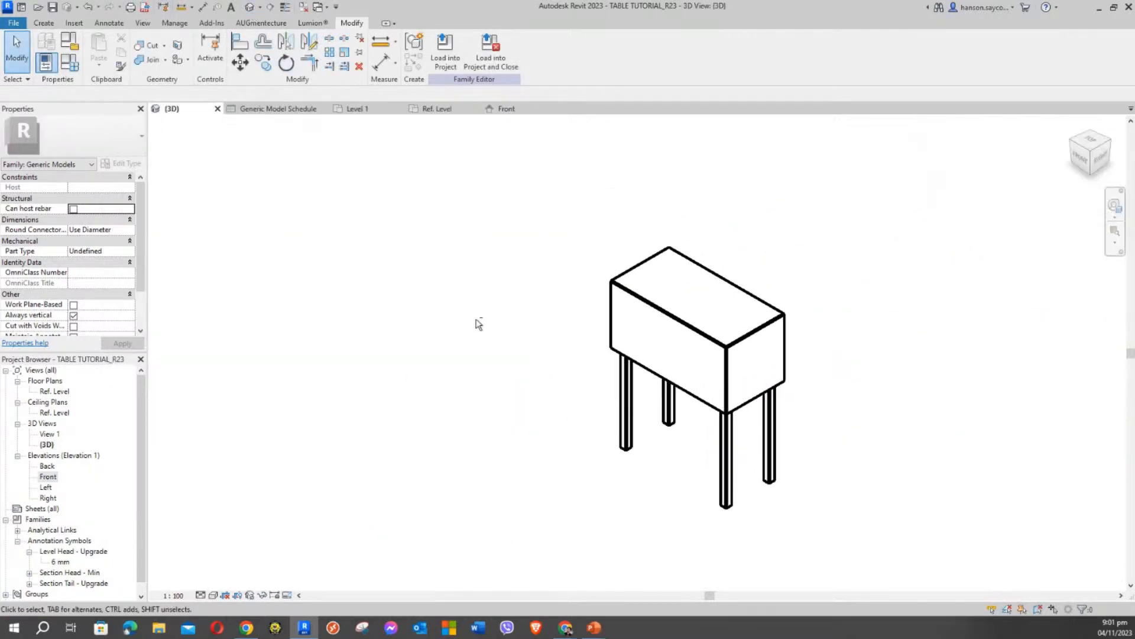
pyautogui.keyDown('shift'); pyautogui.moveTo(478, 324); pyautogui.dragTo(519, 332, button='middle'); pyautogui.keyUp('shift')
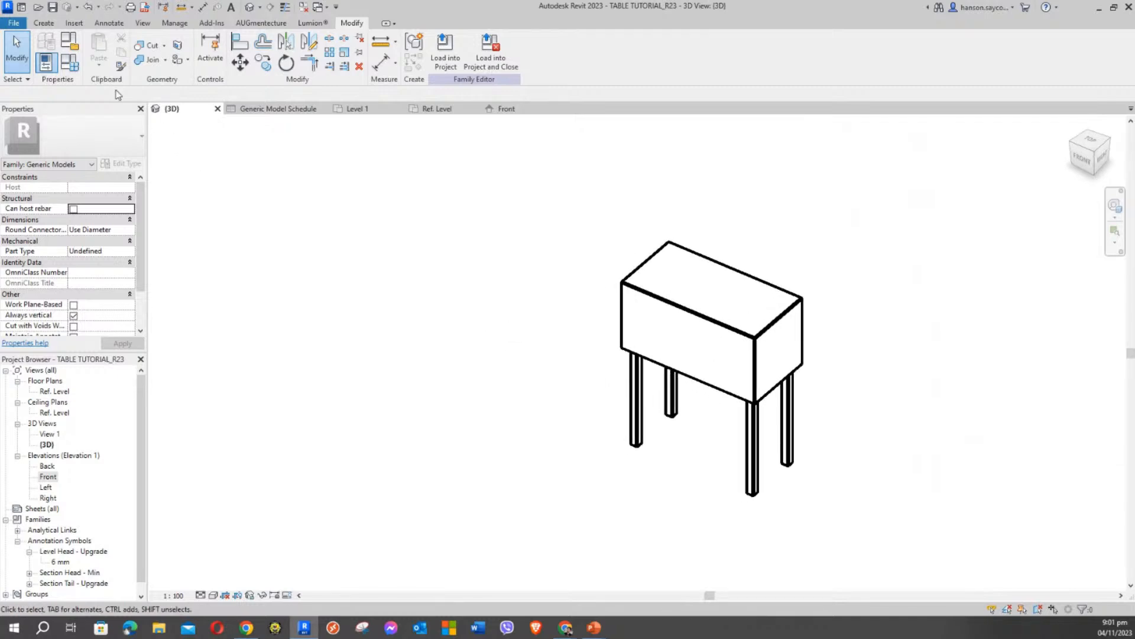
pyautogui.click(74, 67)
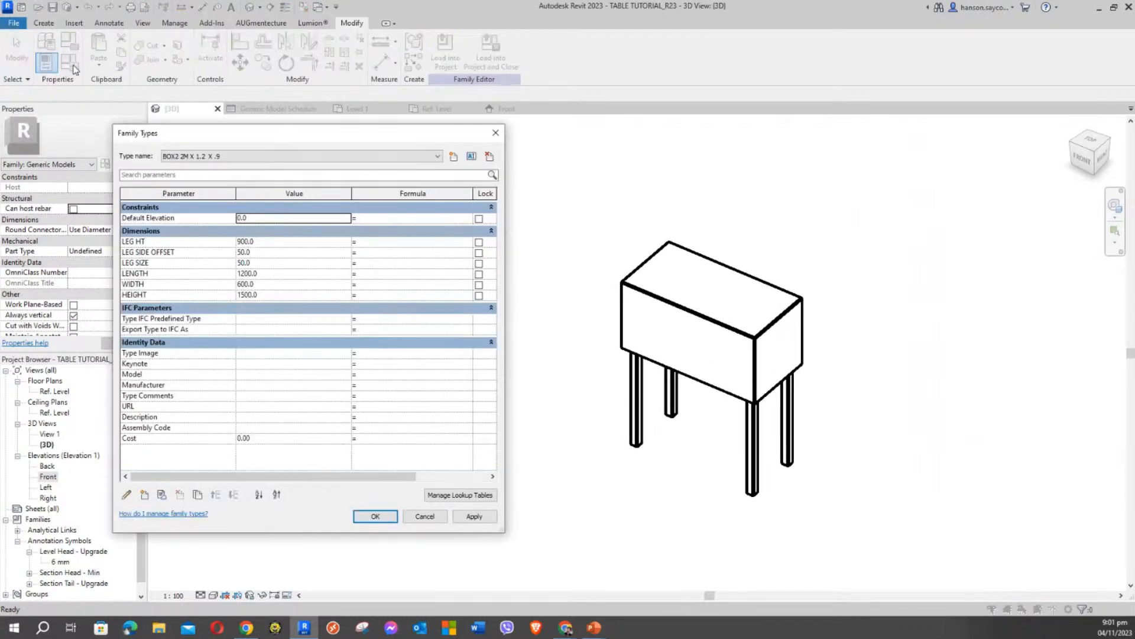
pyautogui.moveTo(257, 133); pyautogui.dragTo(218, 118)
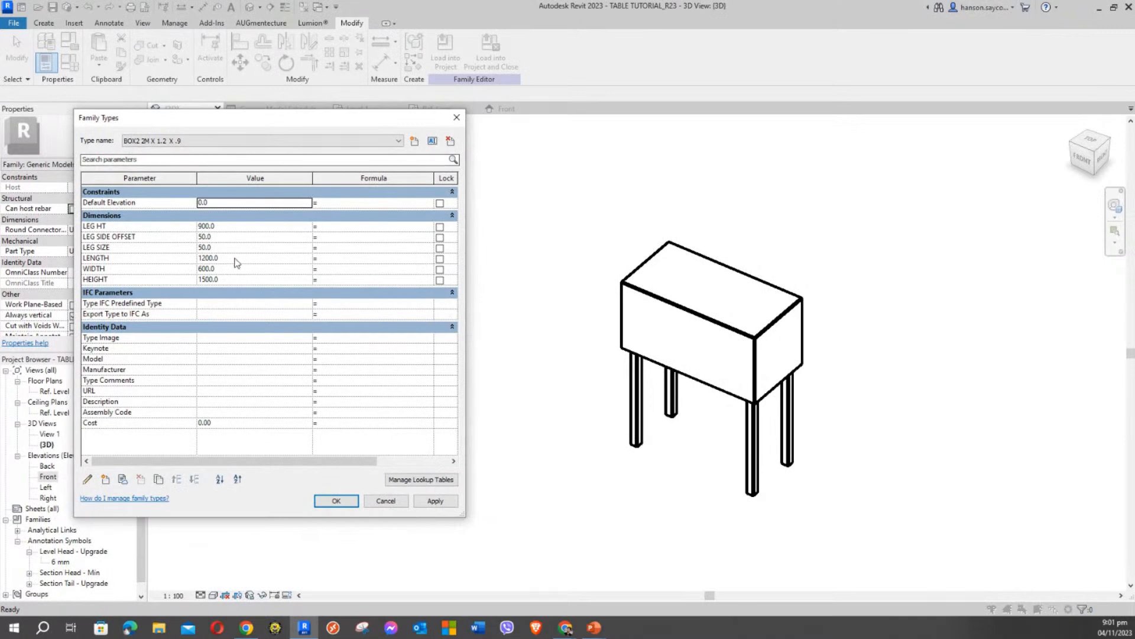
pyautogui.click(235, 227)
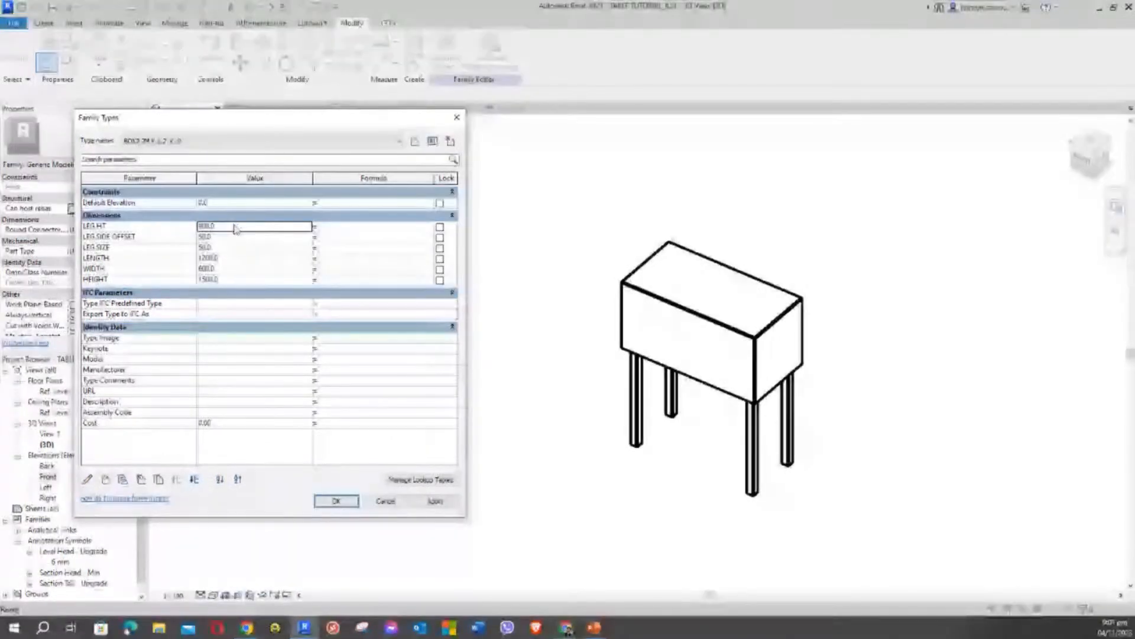
pyautogui.doubleClick(235, 226)
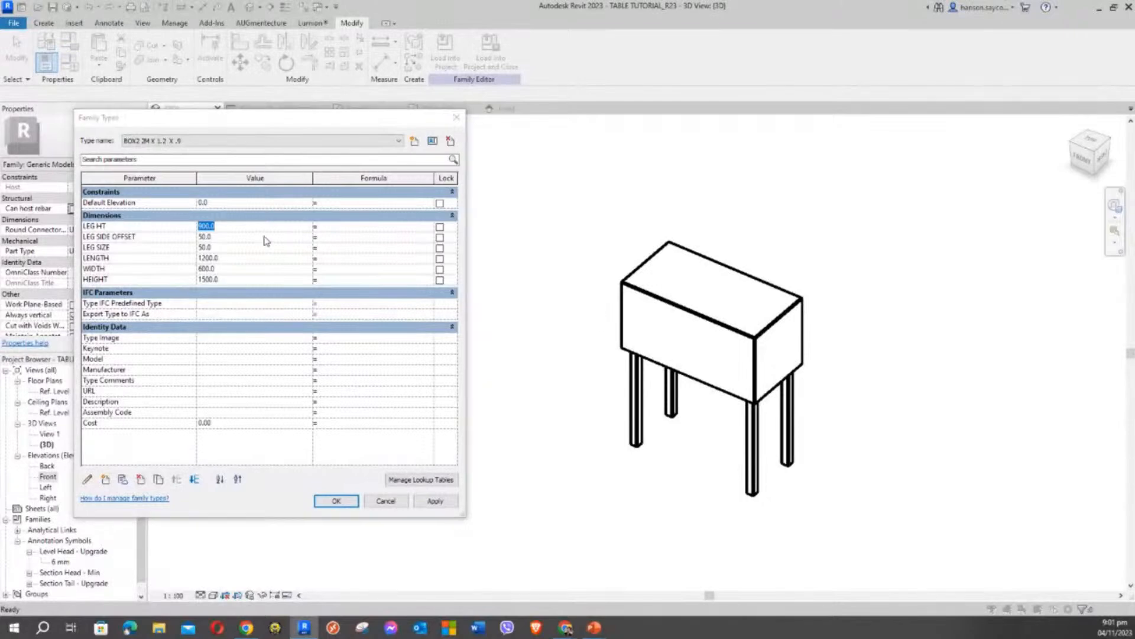
pyautogui.click(240, 227)
pyautogui.moveTo(240, 228); pyautogui.dragTo(131, 231)
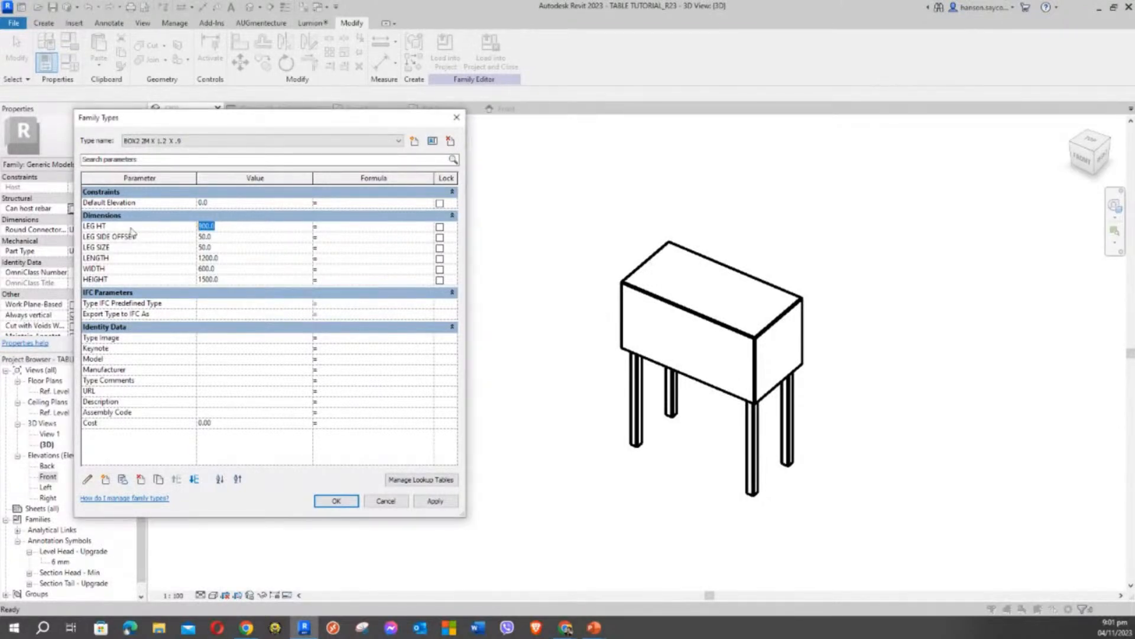
pyautogui.write('600')
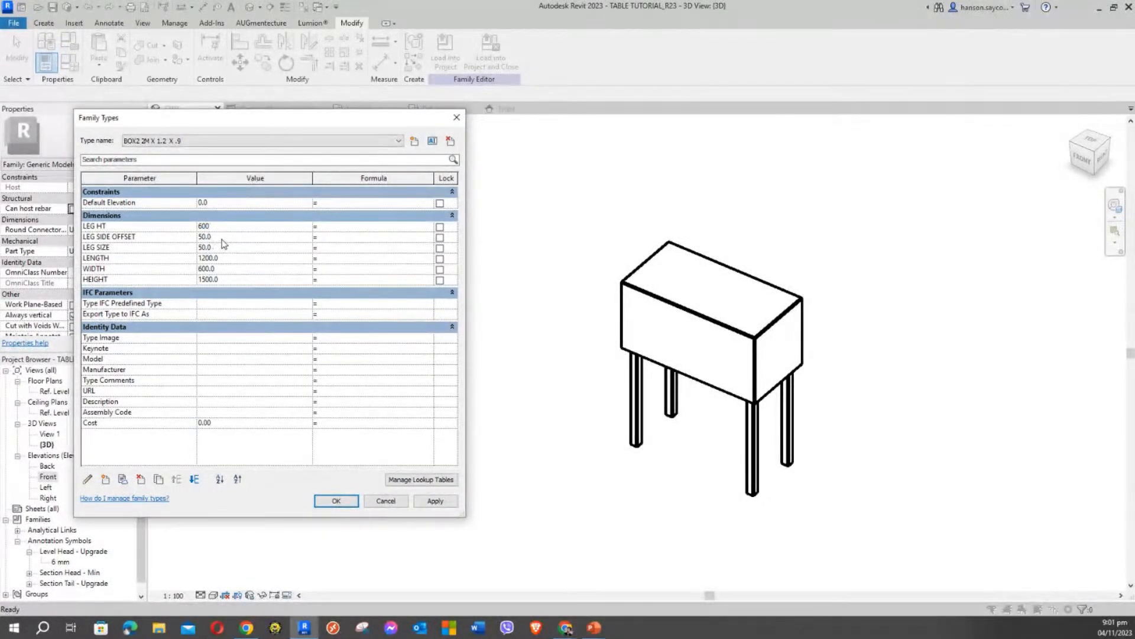
# Set the LENGTH parameter to 2000 and WIDTH to 800, and apply them to the table.
pyautogui.click(222, 238)
pyautogui.click(226, 261)
pyautogui.write('2000')
pyautogui.click(251, 269)
pyautogui.write('800')
pyautogui.click(251, 280)
pyautogui.click(435, 501)
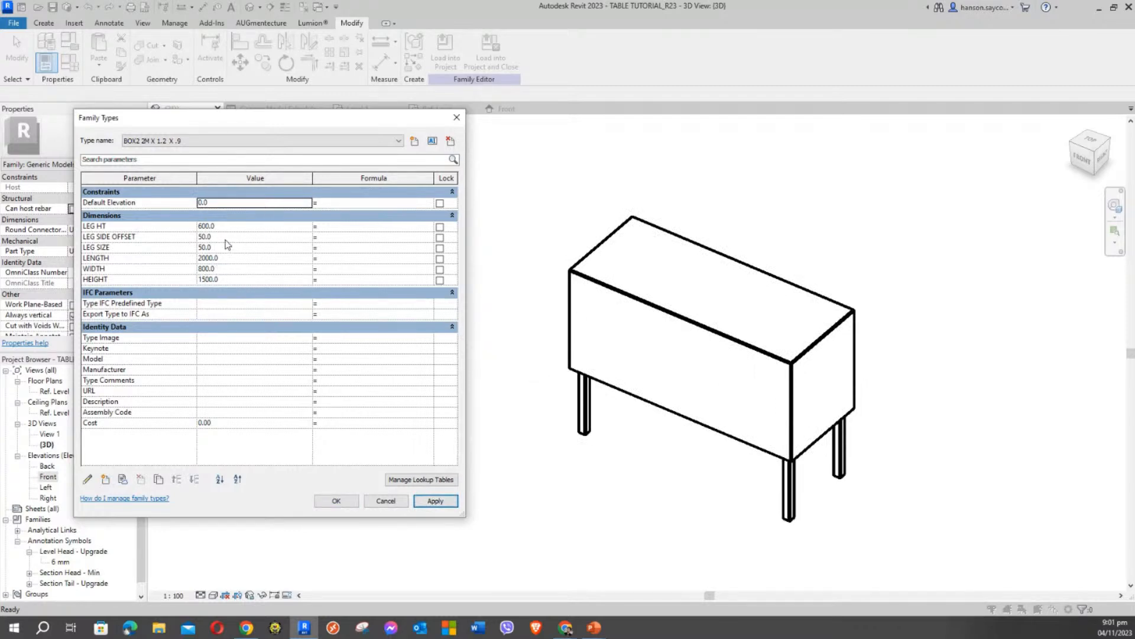
# Set the HEIGHT parameter to 900 and apply it to the table.
pyautogui.click(234, 269)
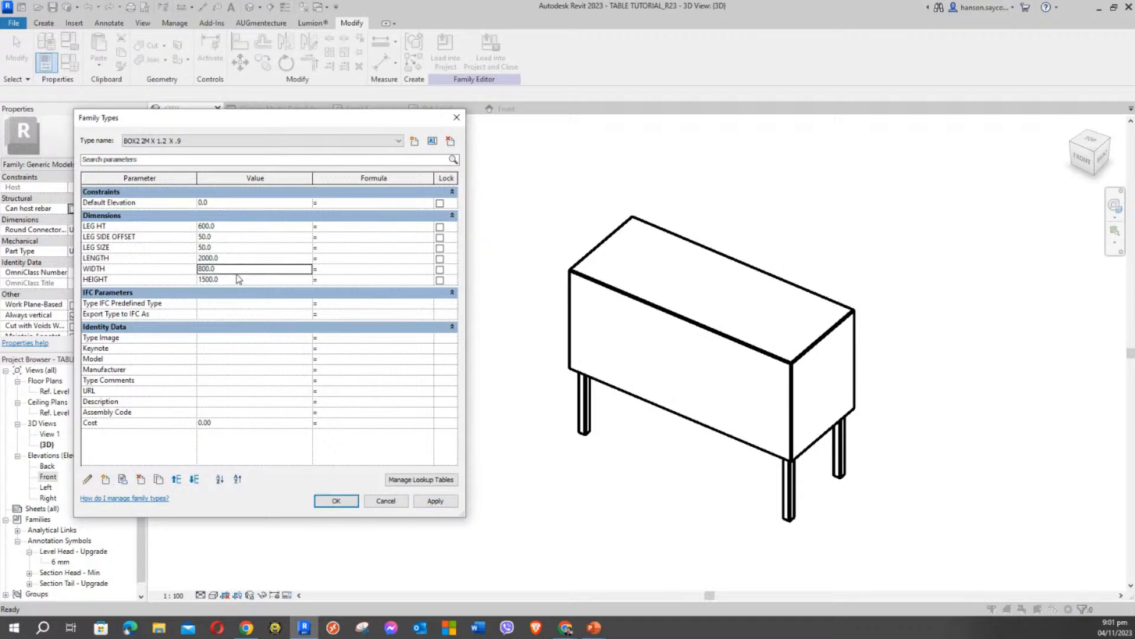
pyautogui.click(237, 279)
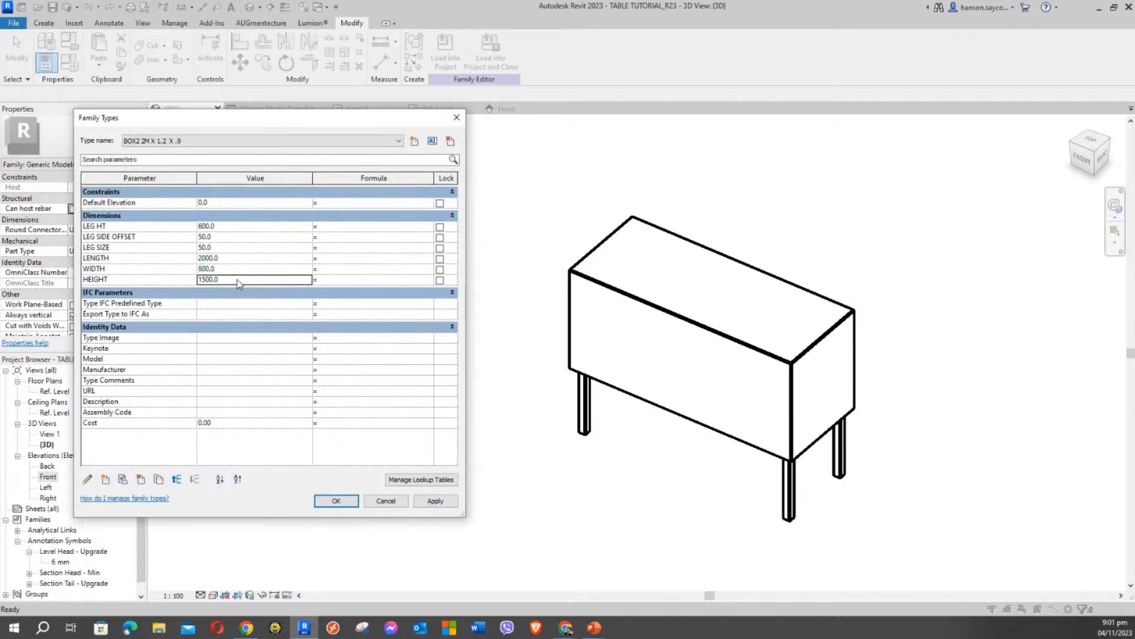
pyautogui.write('900')
pyautogui.click(435, 503)
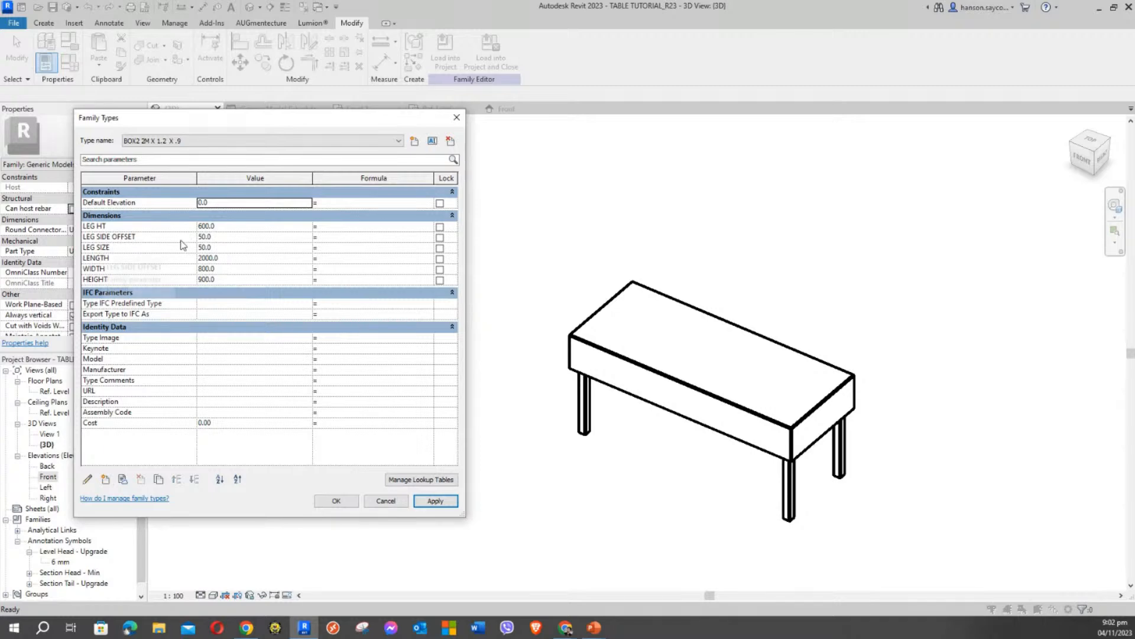
# Set the LEG HT parameter to 850 and apply it to the table.
pyautogui.click(220, 237)
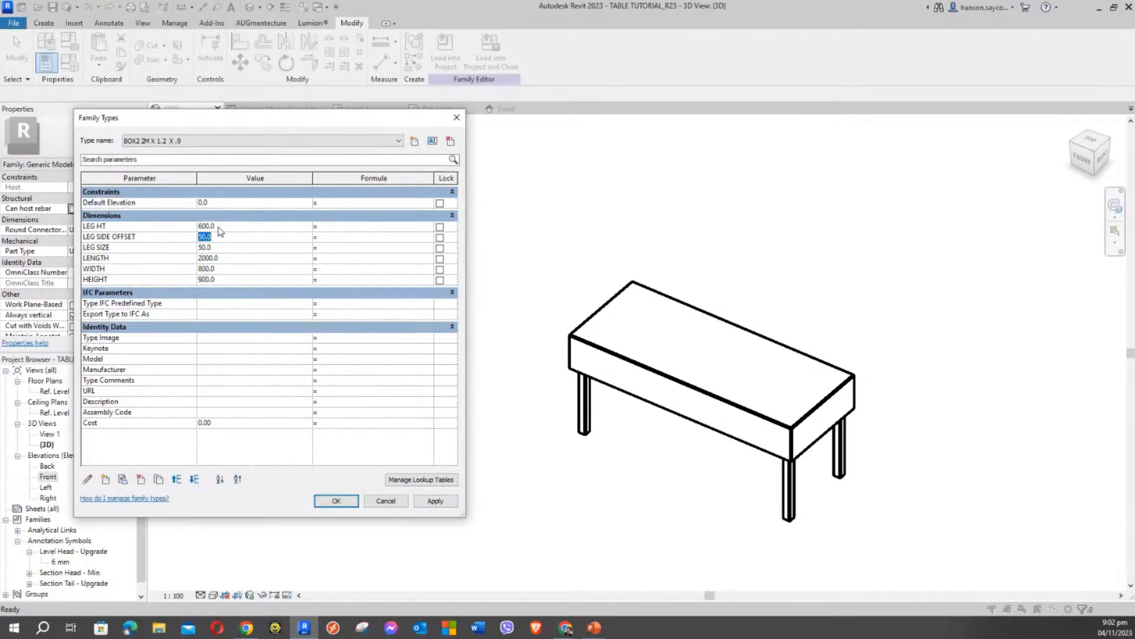
pyautogui.click(217, 226)
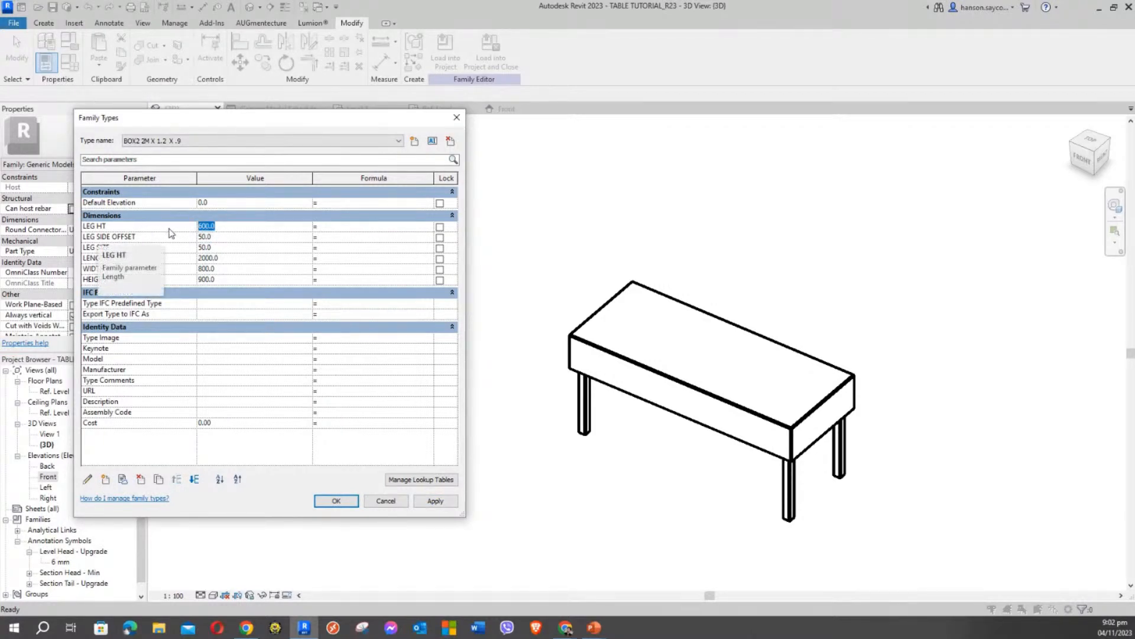
pyautogui.write('850')
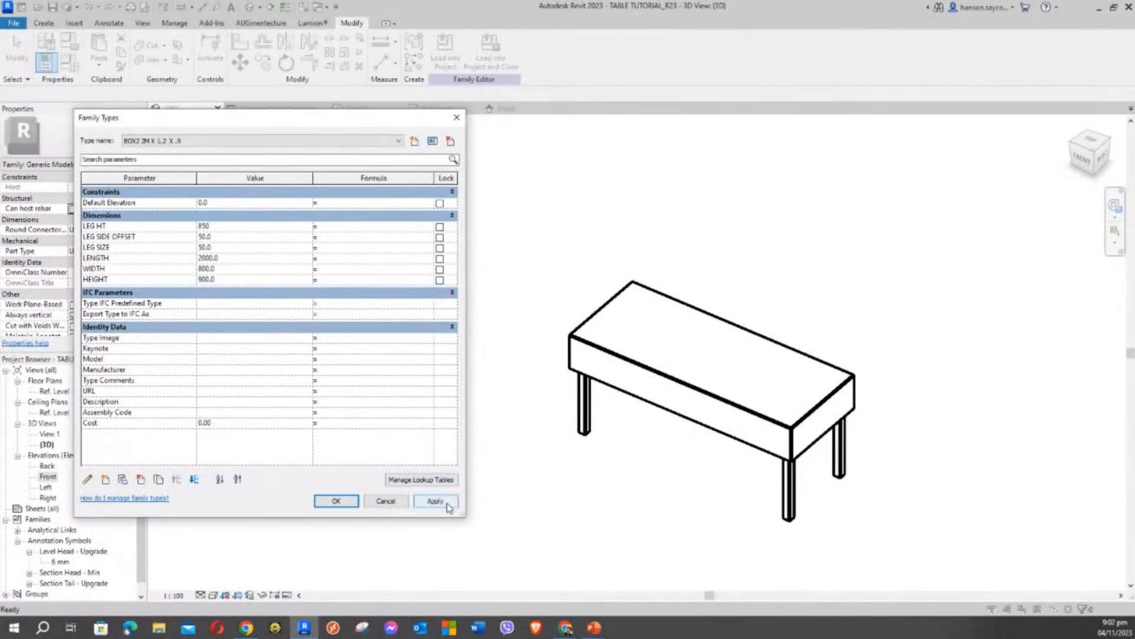
pyautogui.click(437, 501)
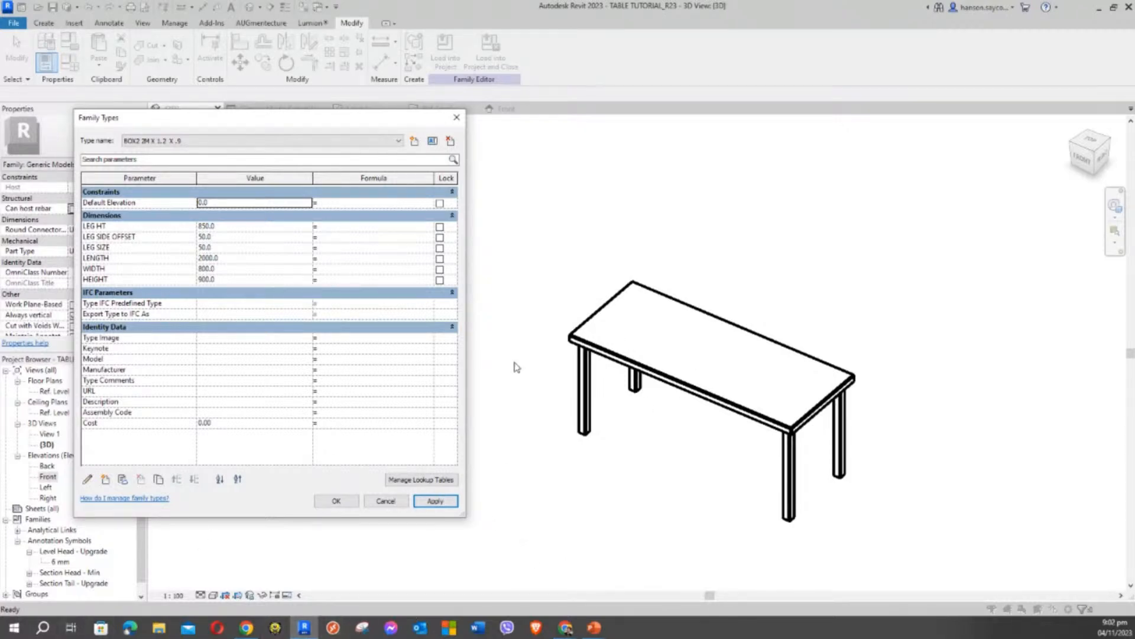
# Set the LEG SIZE parameter to 100 and apply it to the table.
pyautogui.moveTo(267, 127); pyautogui.dragTo(267, 91)
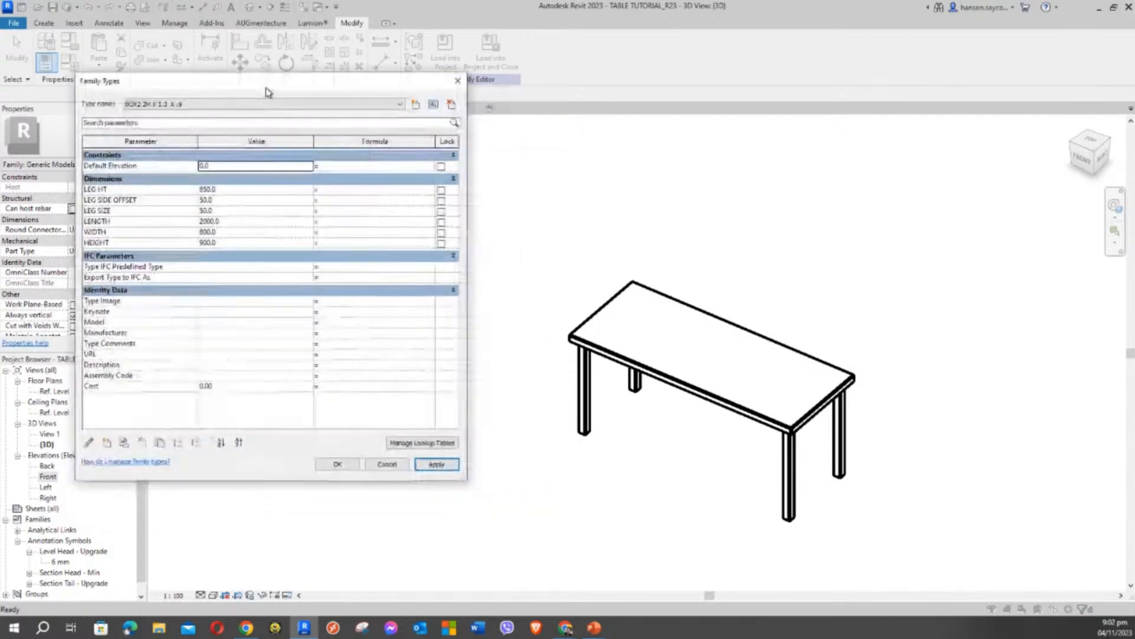
pyautogui.click(247, 200)
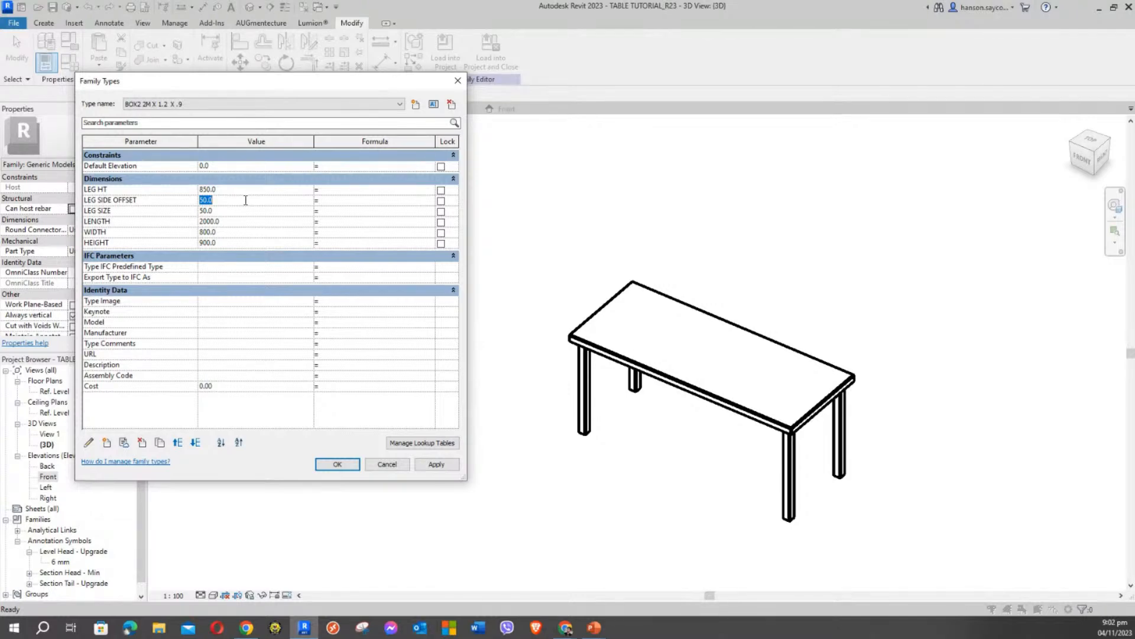
pyautogui.click(246, 209)
pyautogui.write('100')
pyautogui.click(432, 469)
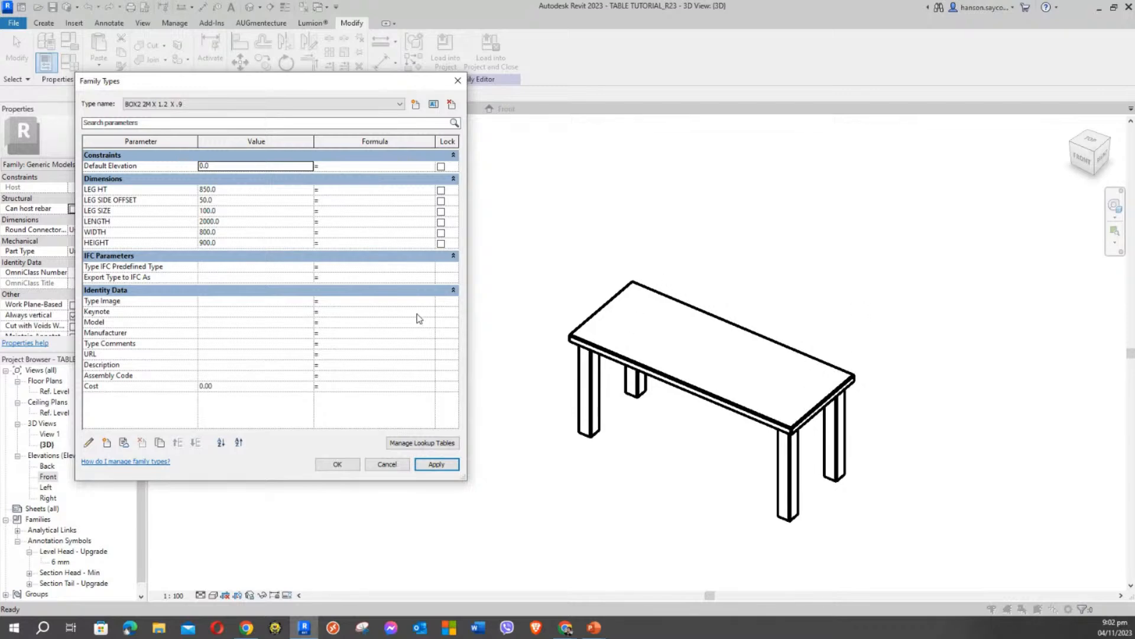
# Set the LEG HT parameter to 800 and apply it to the table.
pyautogui.moveTo(216, 86); pyautogui.dragTo(243, 120)
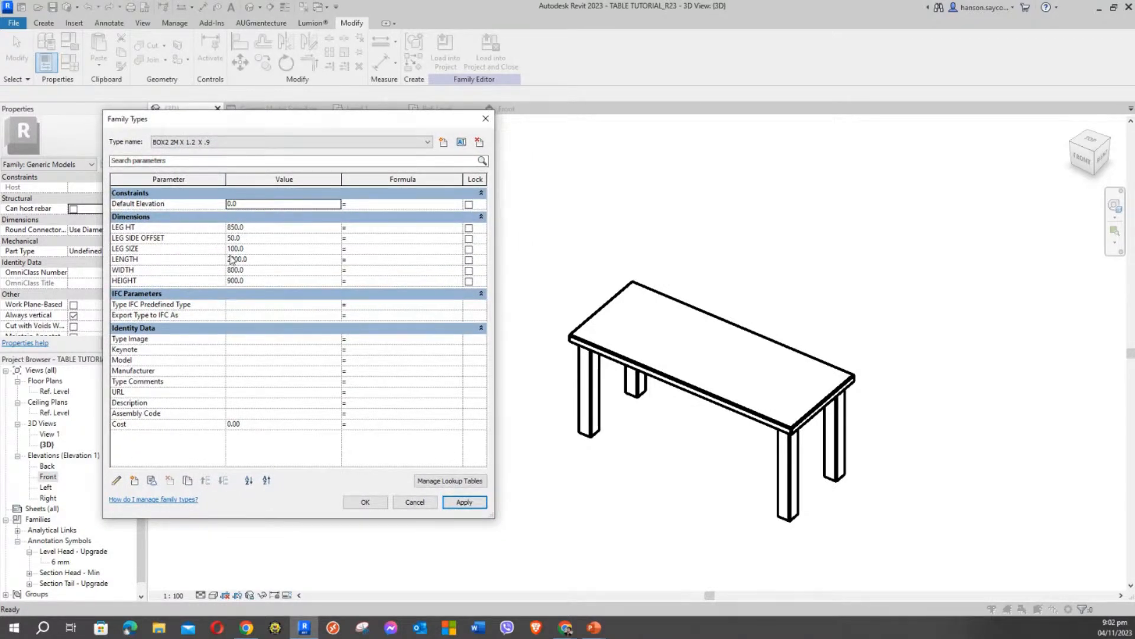
pyautogui.click(251, 227)
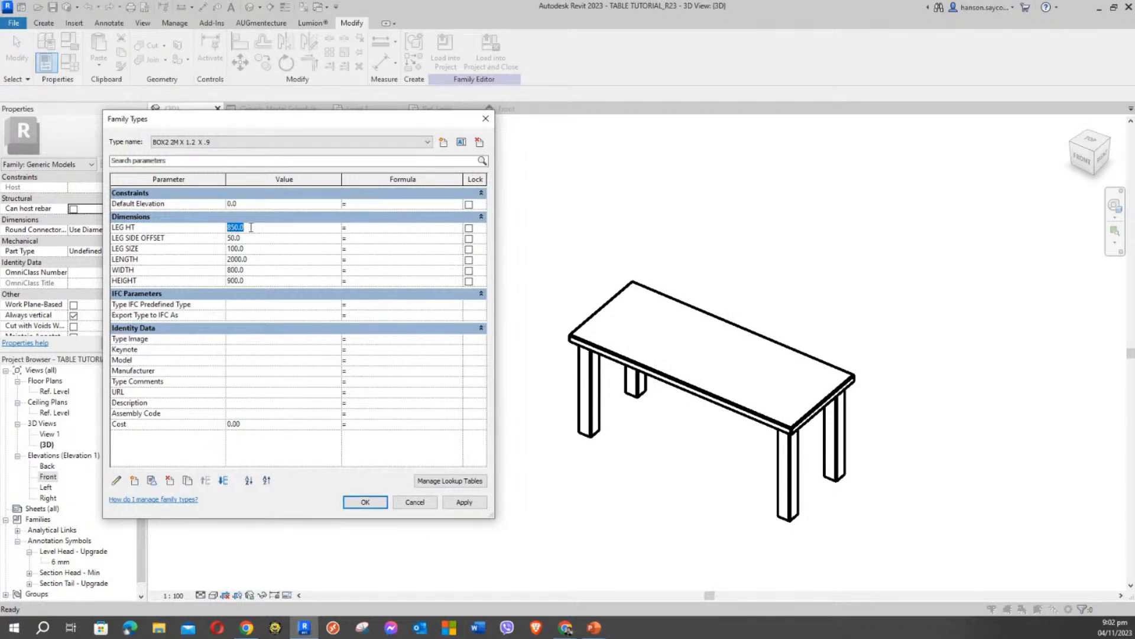
pyautogui.write('800')
pyautogui.click(458, 503)
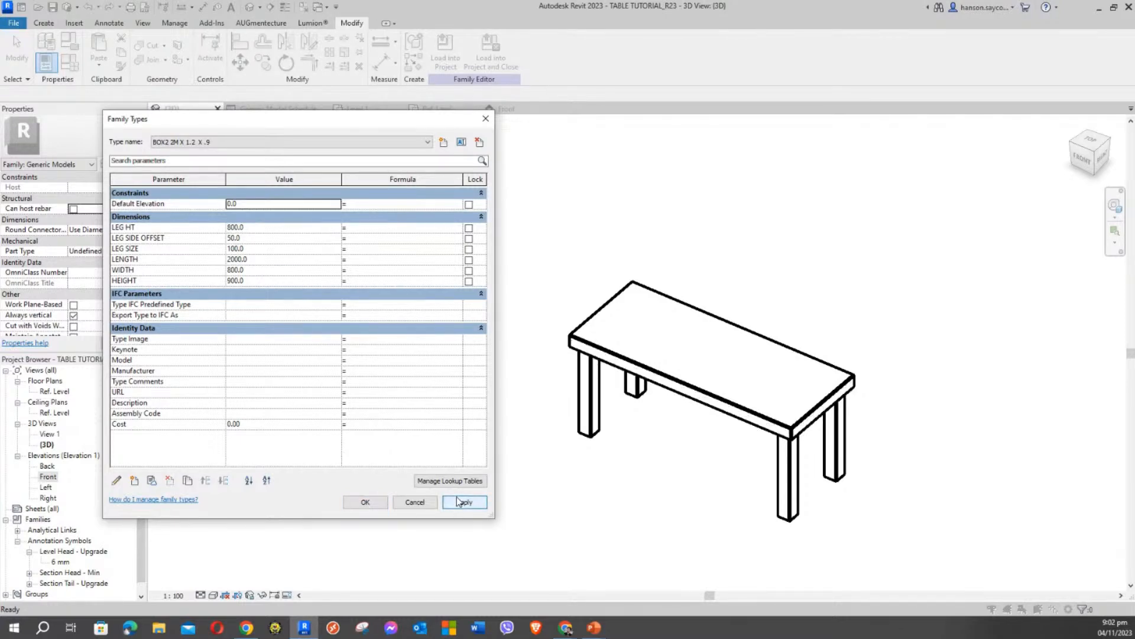
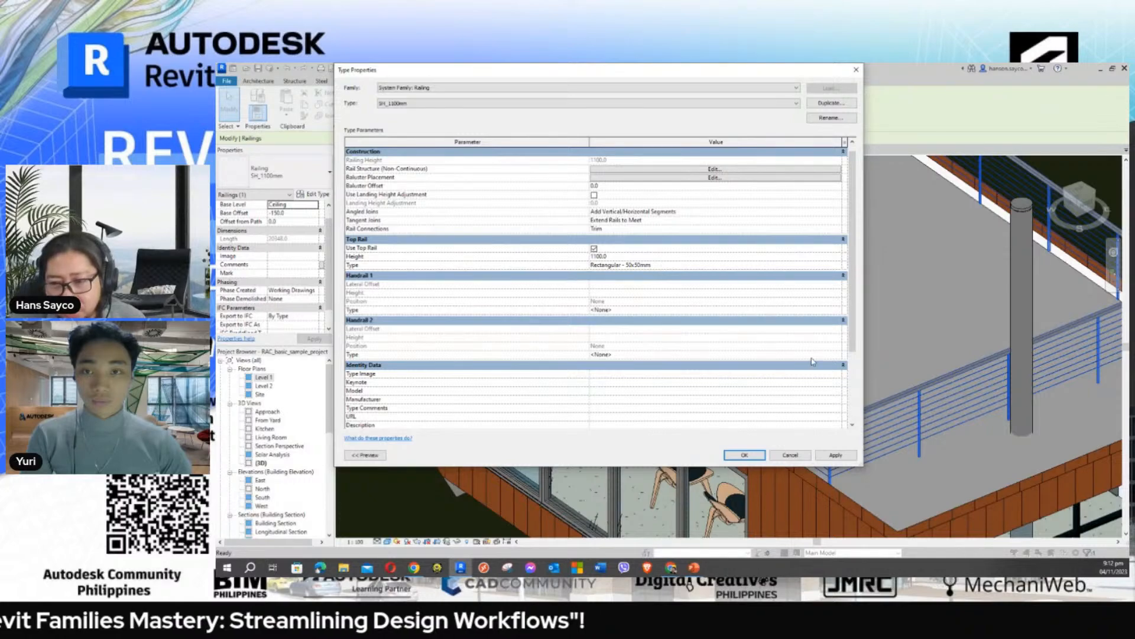
# Enter 50 as the Type Comments of the SH_1100mm railing type and accept the type properties.
pyautogui.moveTo(851, 305); pyautogui.dragTo(854, 367)
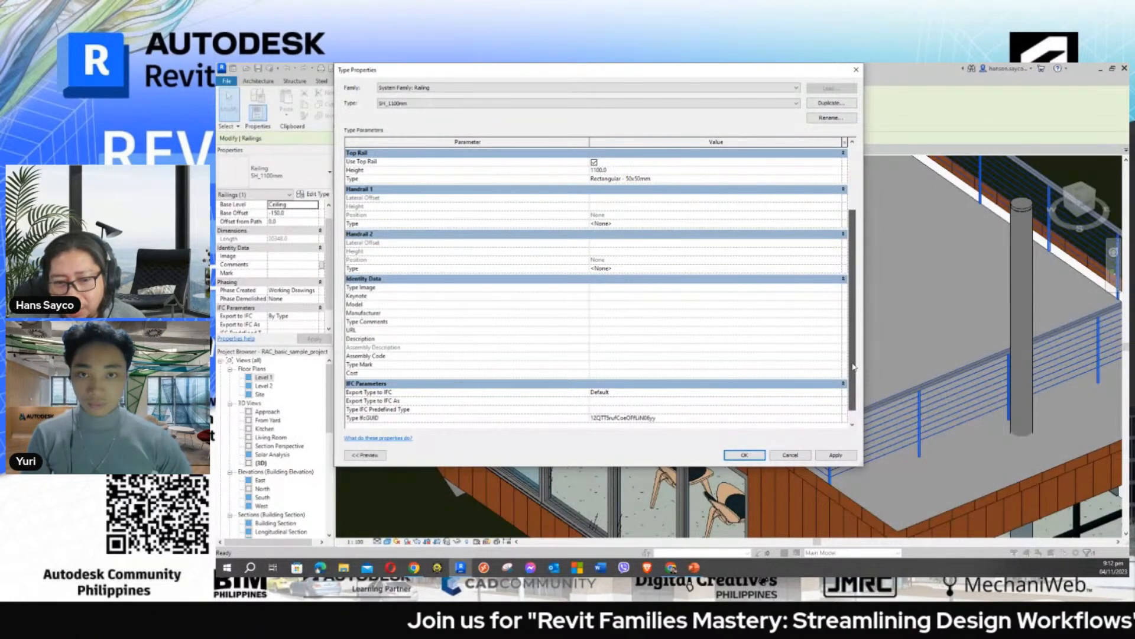
pyautogui.scroll(3, 854, 366)
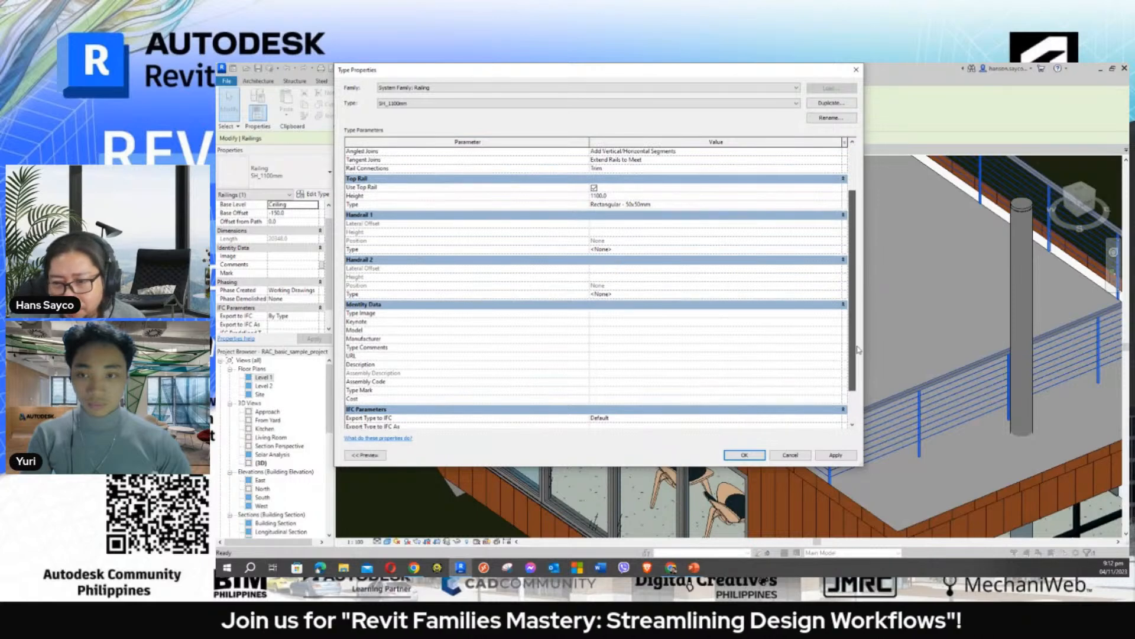
pyautogui.scroll(-3, 857, 363)
pyautogui.scroll(1, 858, 362)
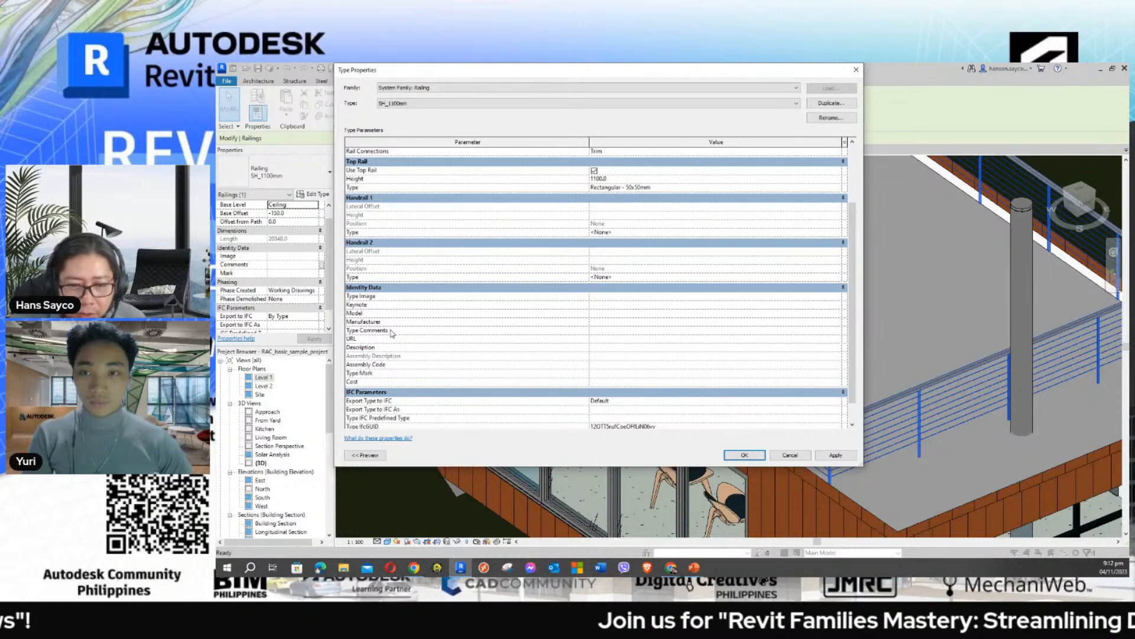
pyautogui.click(607, 332)
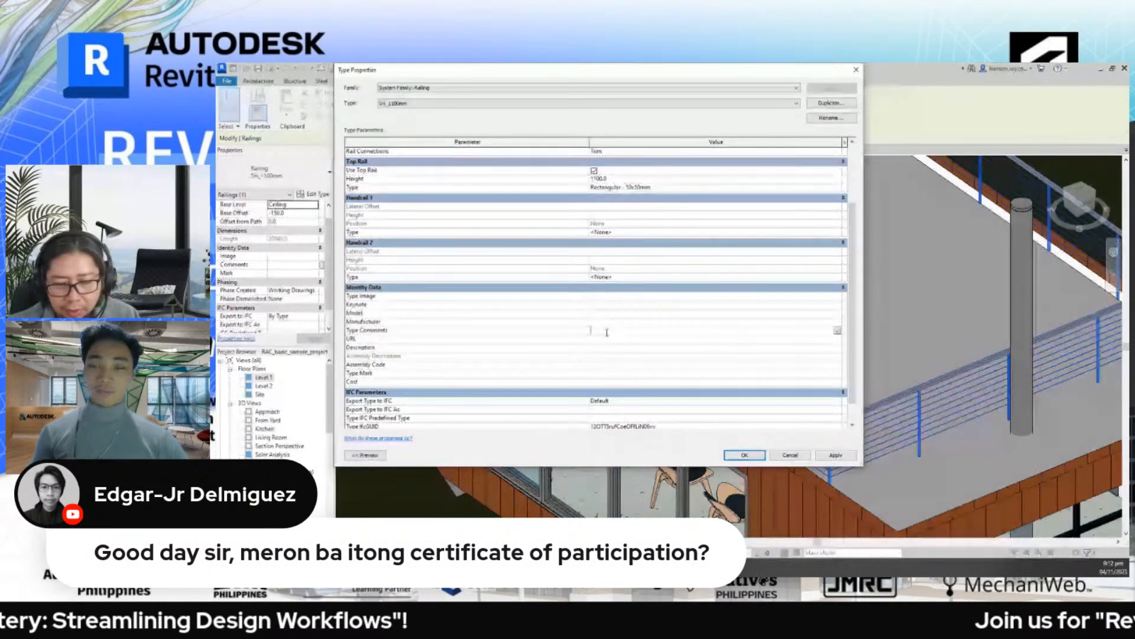
pyautogui.write('50')
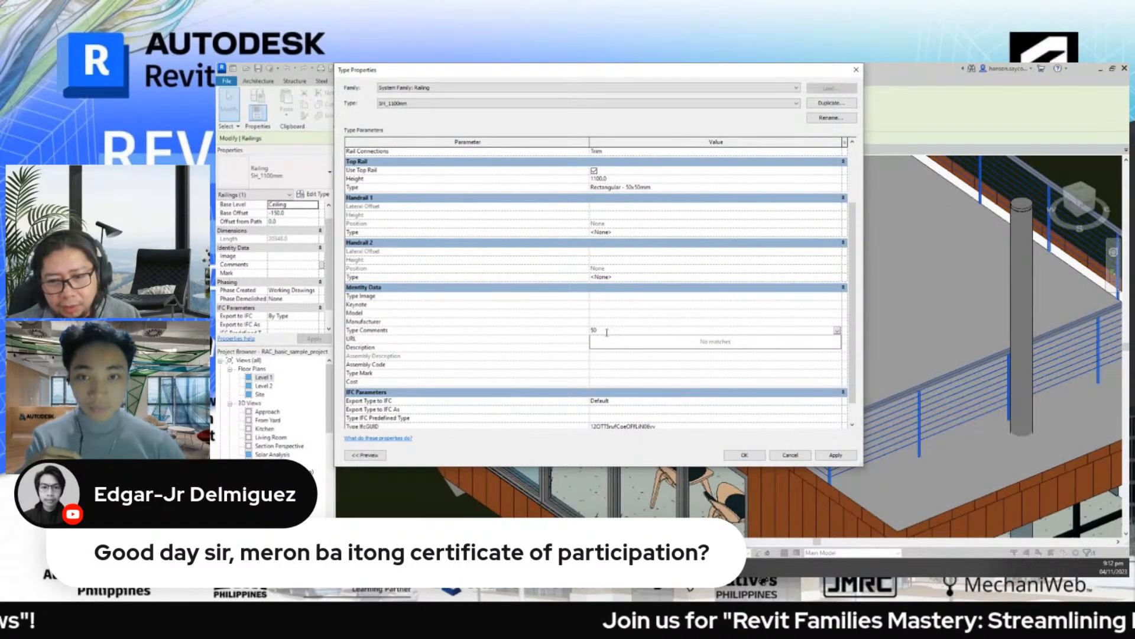
pyautogui.press('Return')
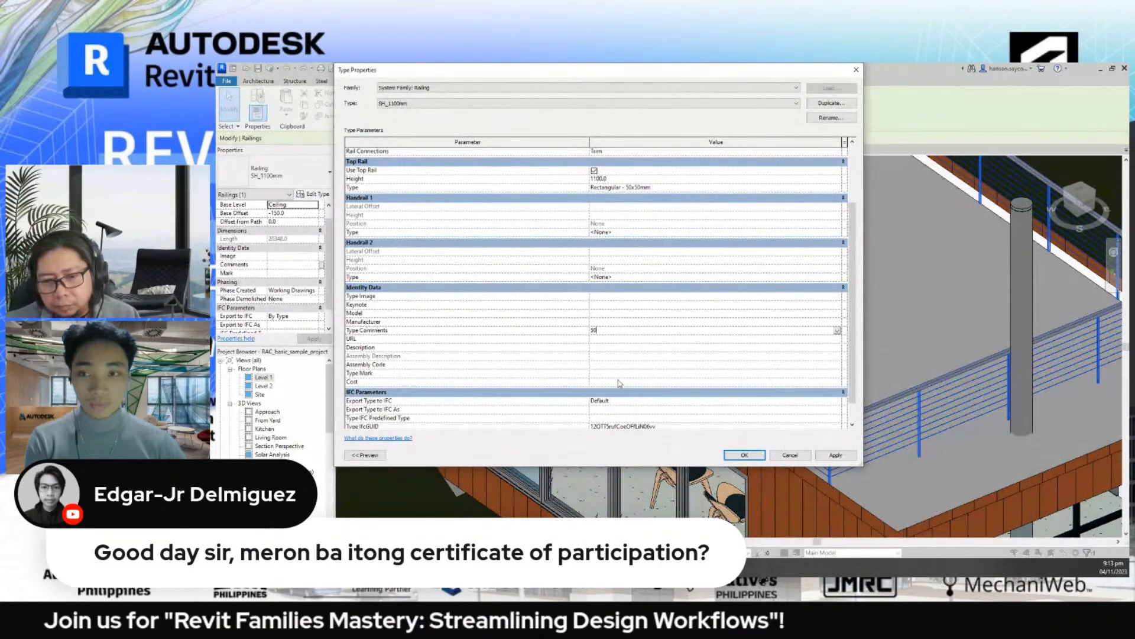
pyautogui.click(743, 458)
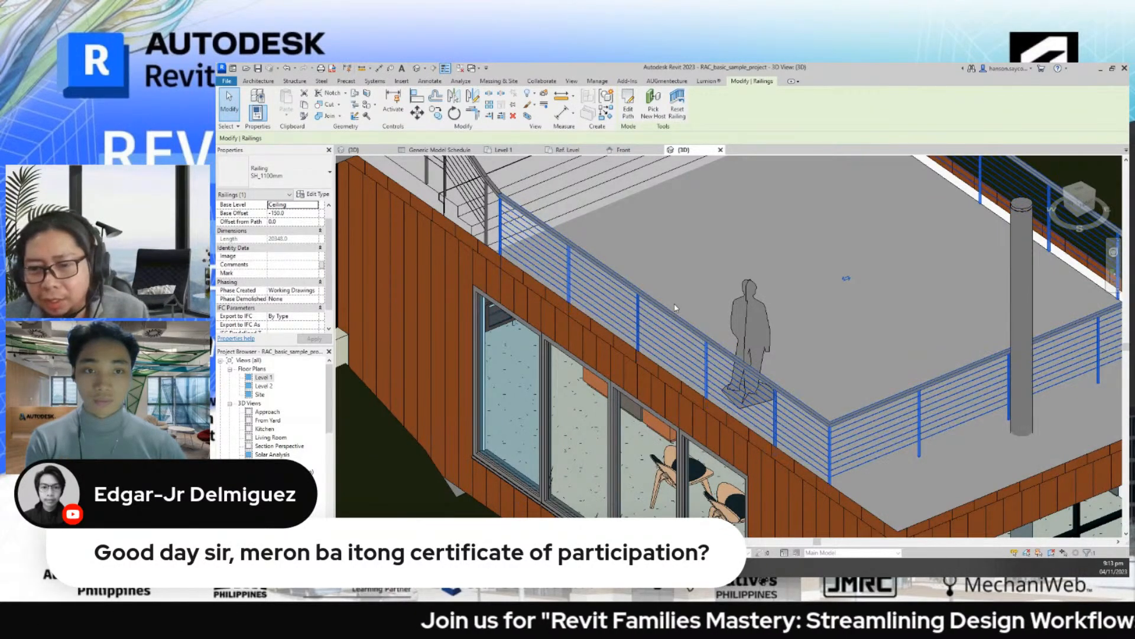
# Create a new building component schedule for the Railings category, named Railing Schedule.
pyautogui.moveTo(615, 275); pyautogui.dragTo(637, 254, button='middle')
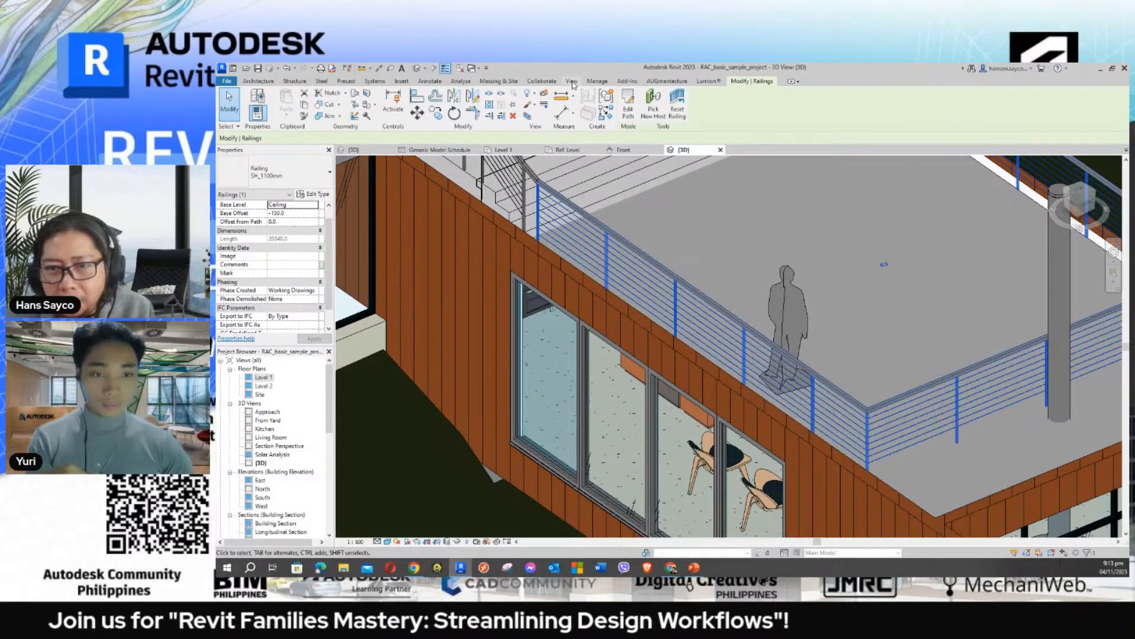
pyautogui.click(571, 82)
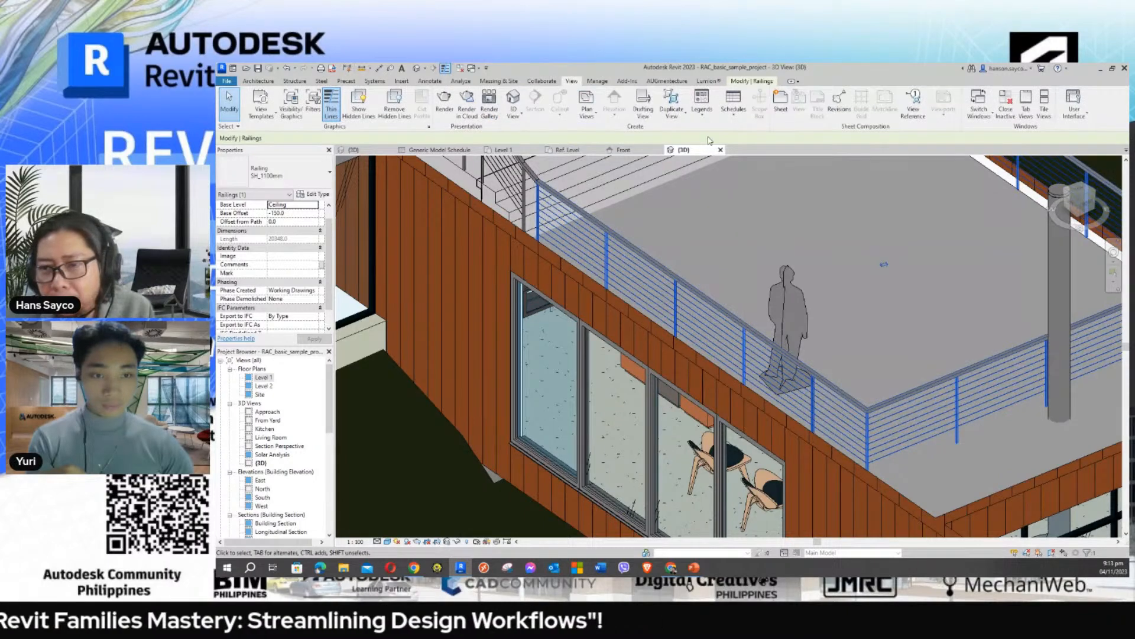
pyautogui.click(737, 110)
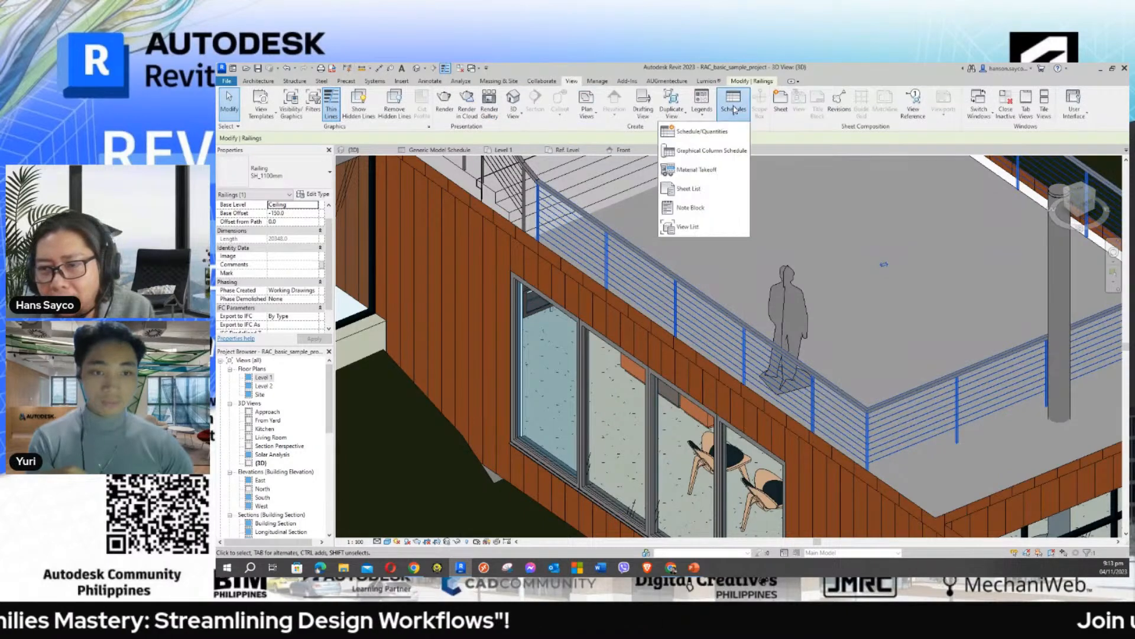
pyautogui.click(703, 133)
pyautogui.scroll(2, 552, 261)
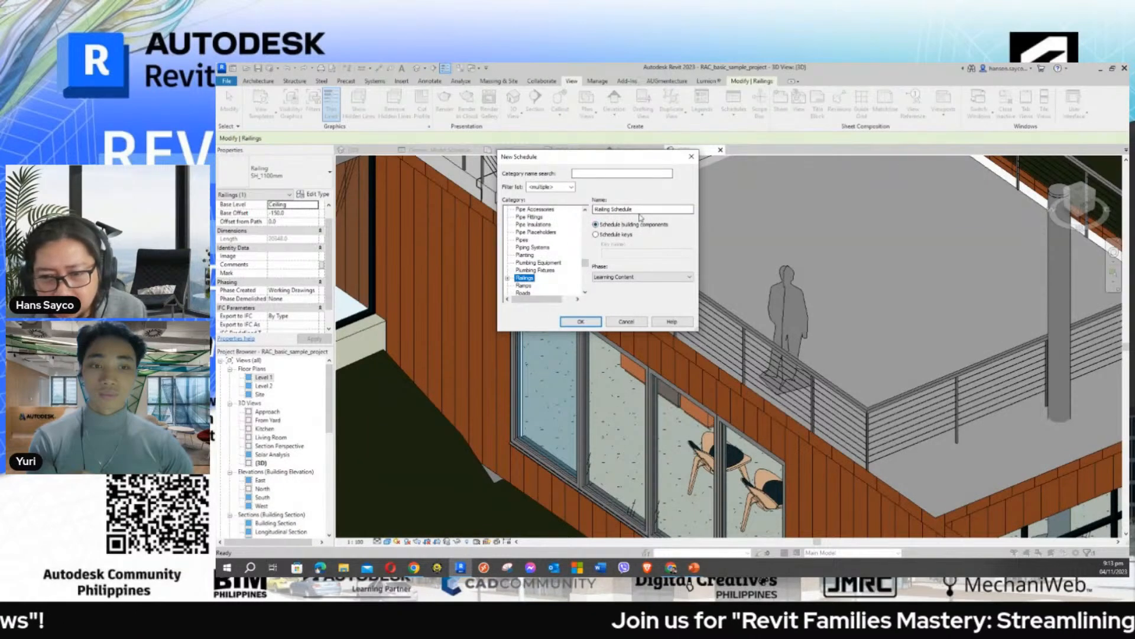
pyautogui.click(581, 321)
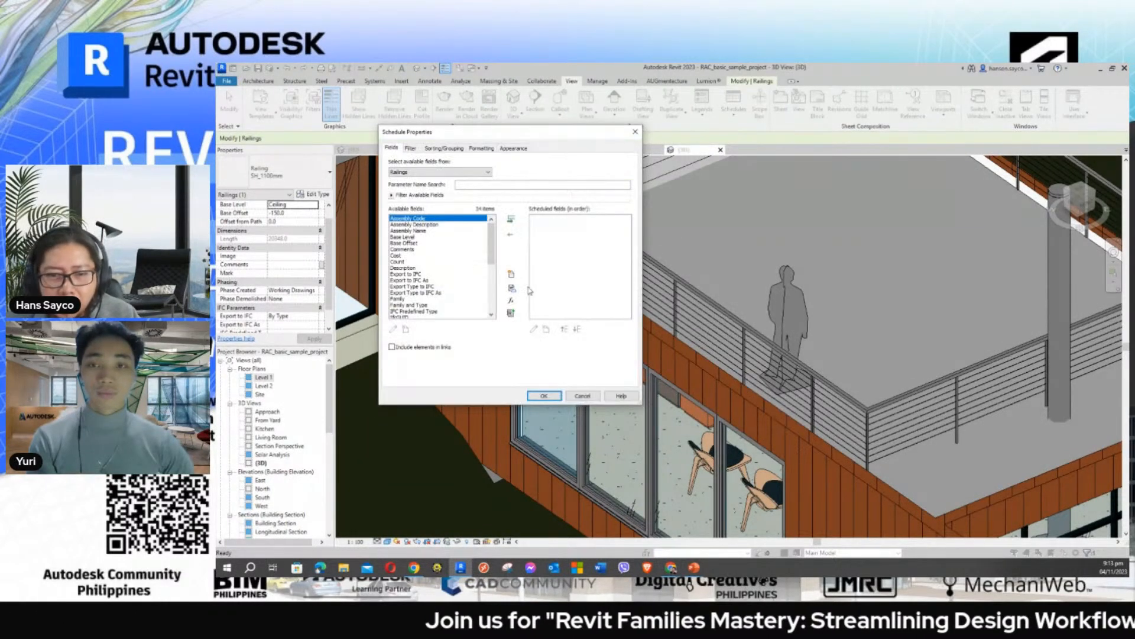
# Add the Comments, Length, and Family and Type fields to the railing schedule and generate it.
pyautogui.click(404, 250)
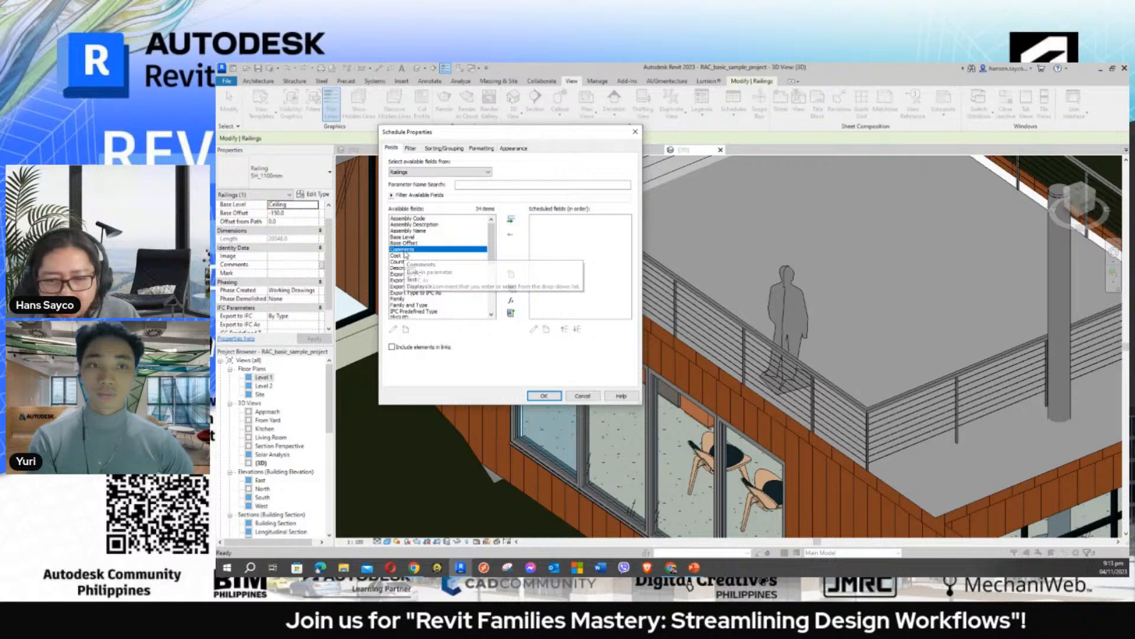
pyautogui.click(510, 220)
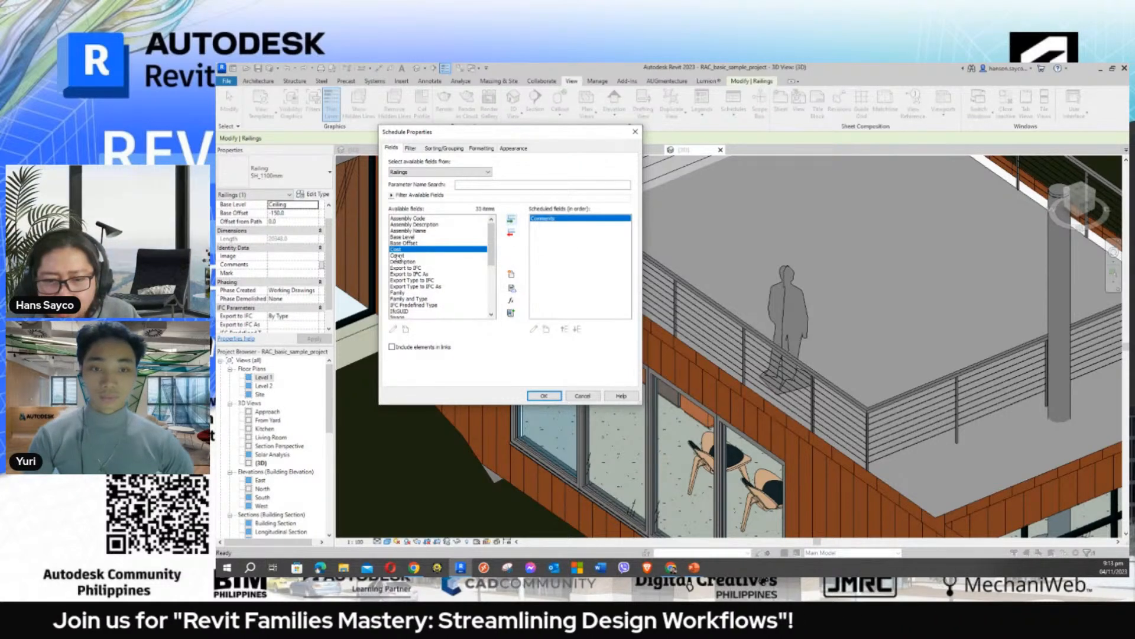
pyautogui.click(406, 268)
pyautogui.press('l')
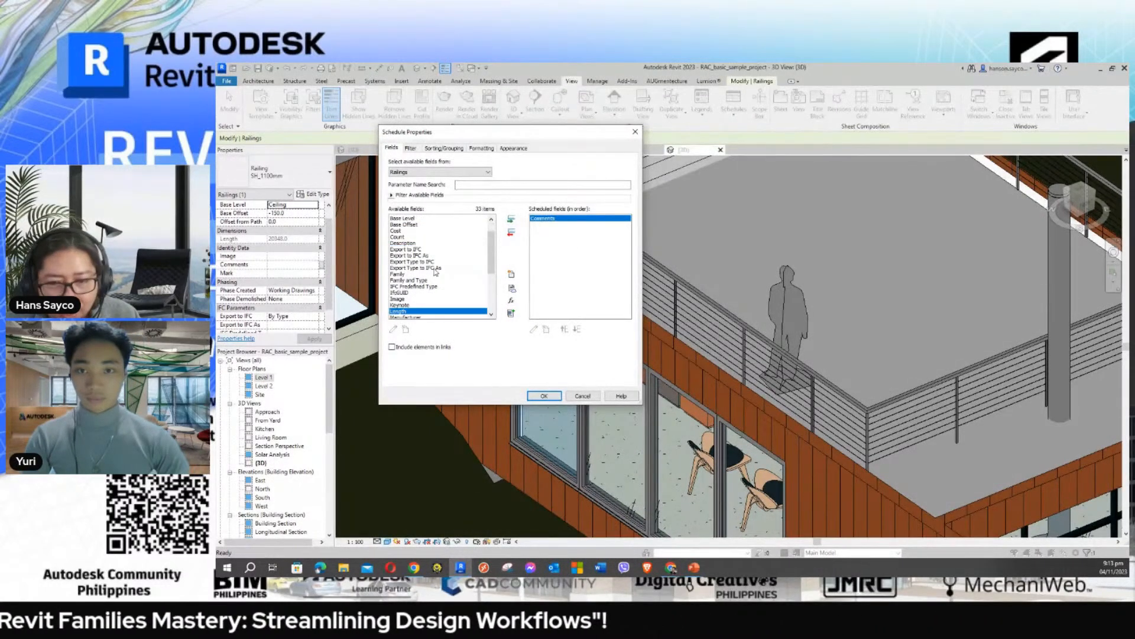
pyautogui.click(510, 220)
pyautogui.click(412, 281)
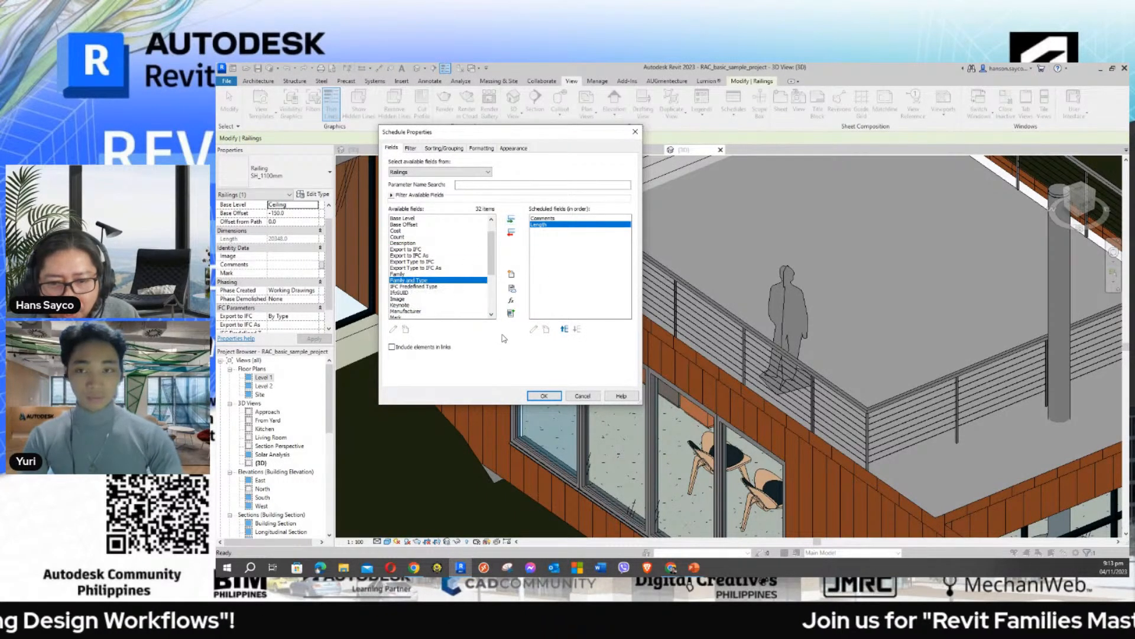
pyautogui.click(510, 220)
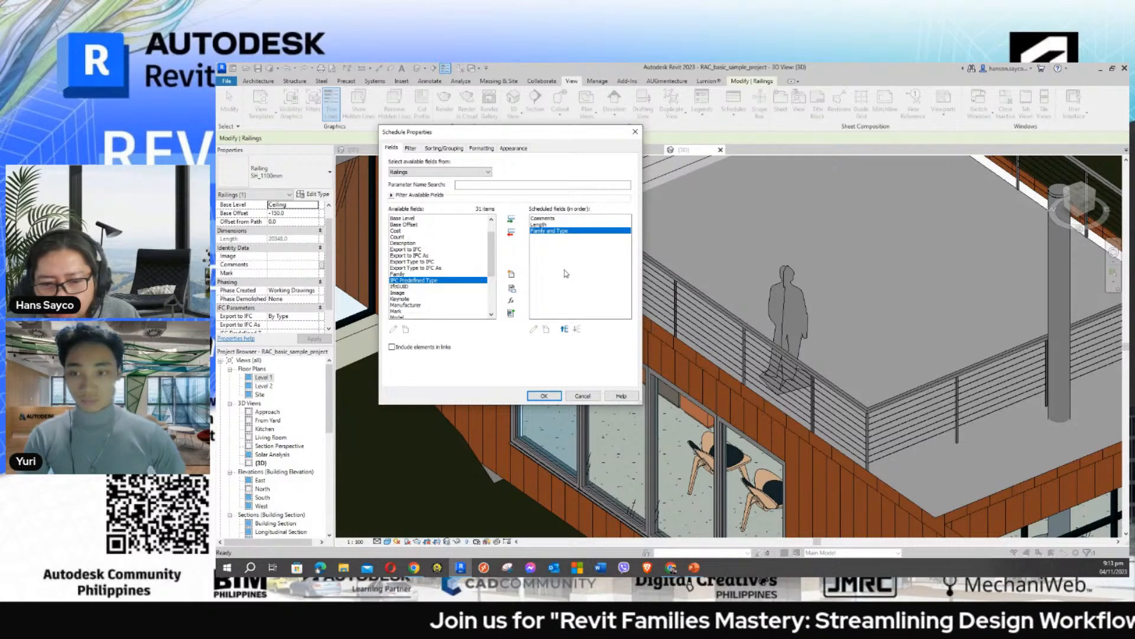
pyautogui.click(544, 395)
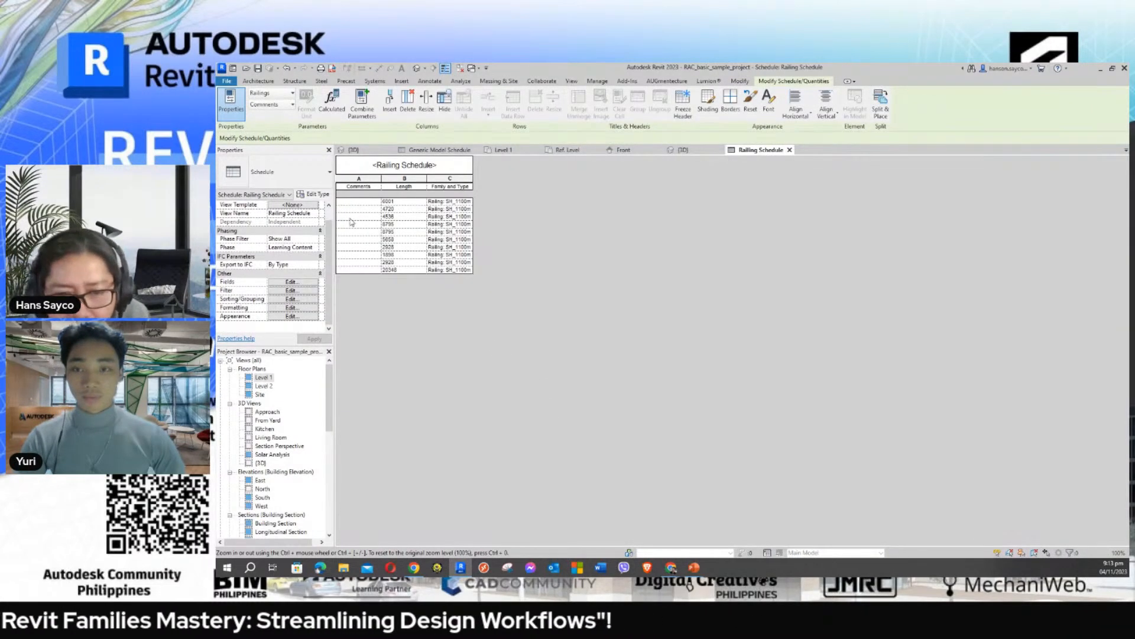
# Return to the 3D view and check the Type Comments entry in the selected railing's type properties.
pyautogui.click(683, 150)
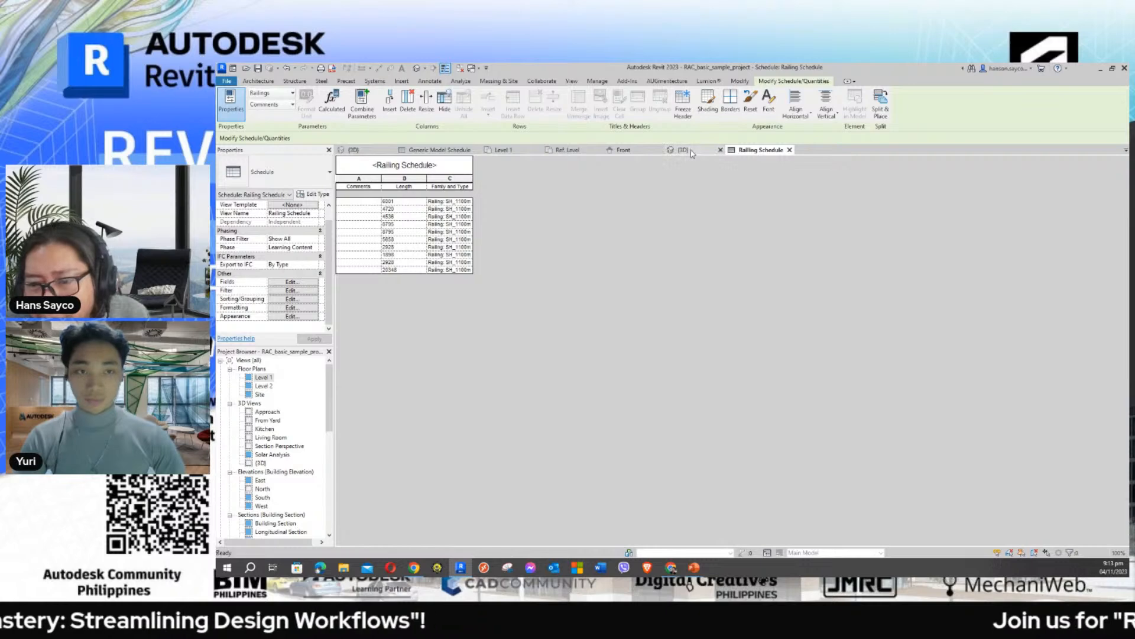
pyautogui.click(685, 269)
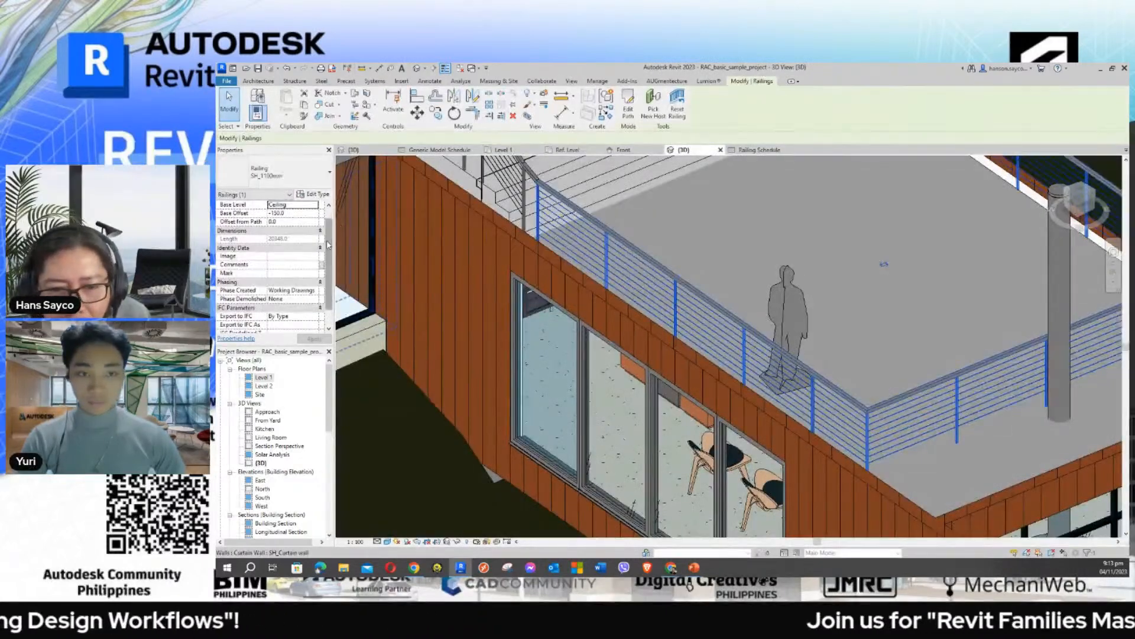
pyautogui.scroll(-2, 330, 273)
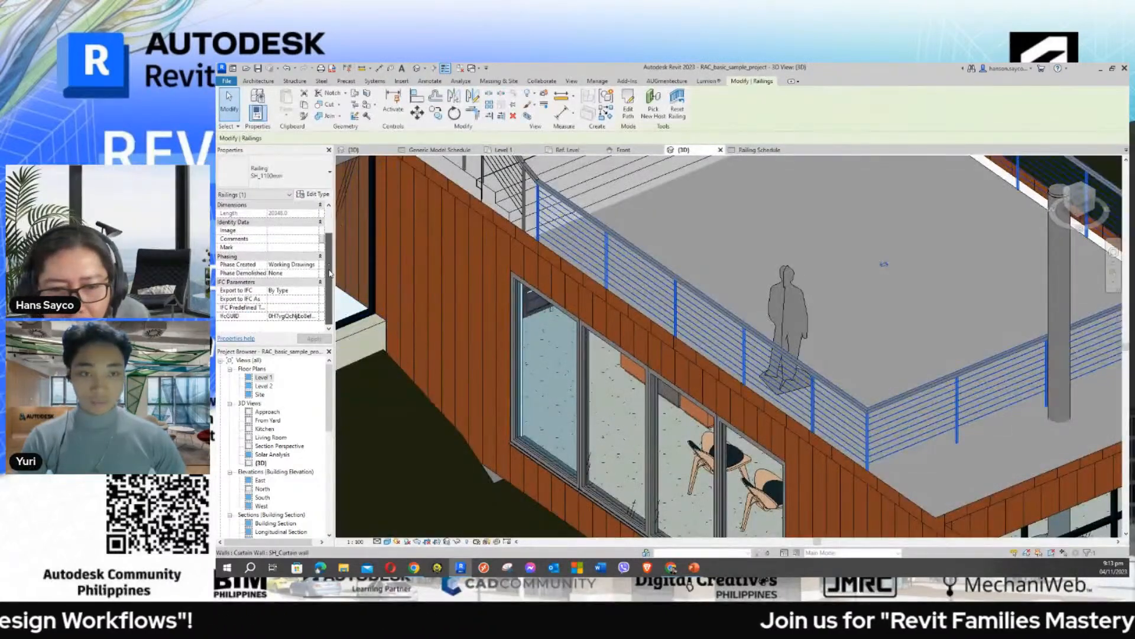
pyautogui.click(315, 194)
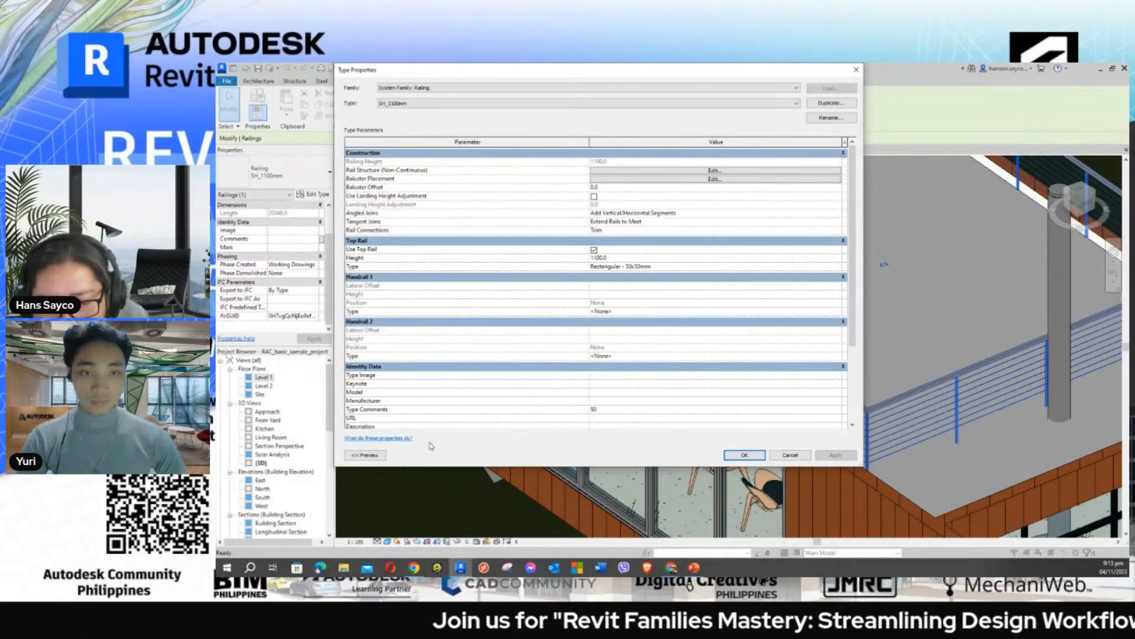
pyautogui.click(610, 411)
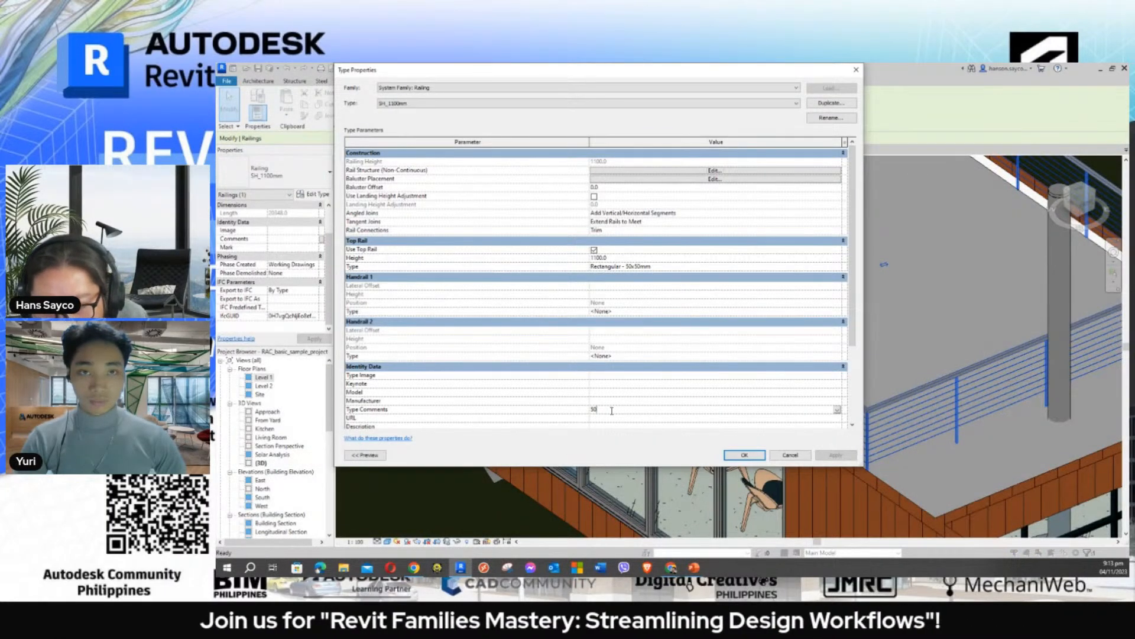
pyautogui.click(746, 455)
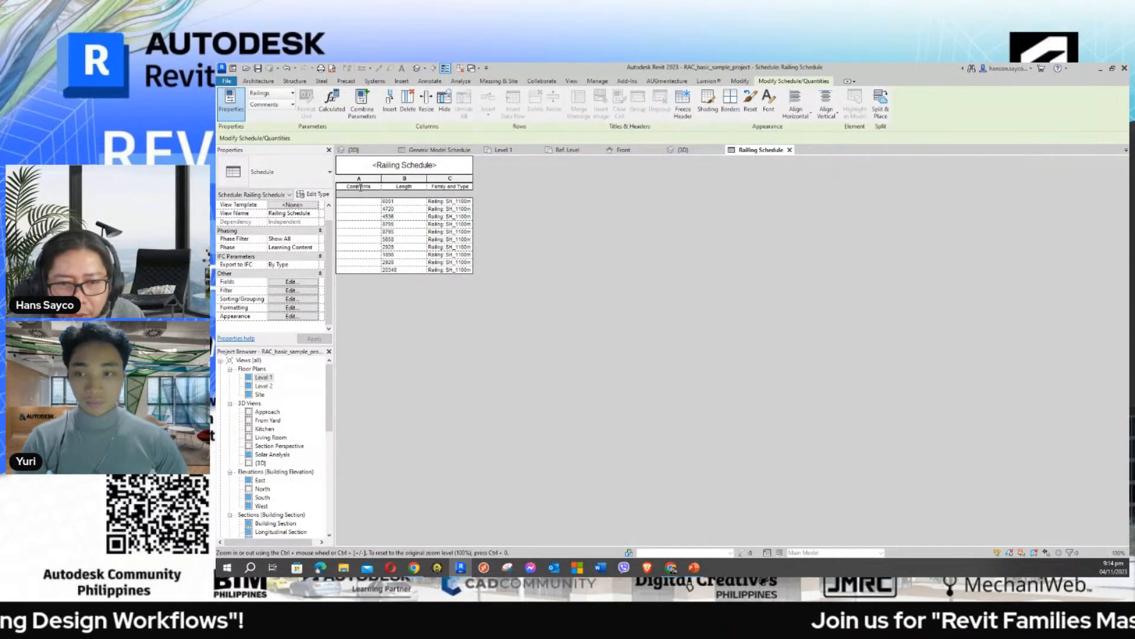
# Edit the railing schedule's fields and add Type Comments to the scheduled fields.
pyautogui.click(292, 282)
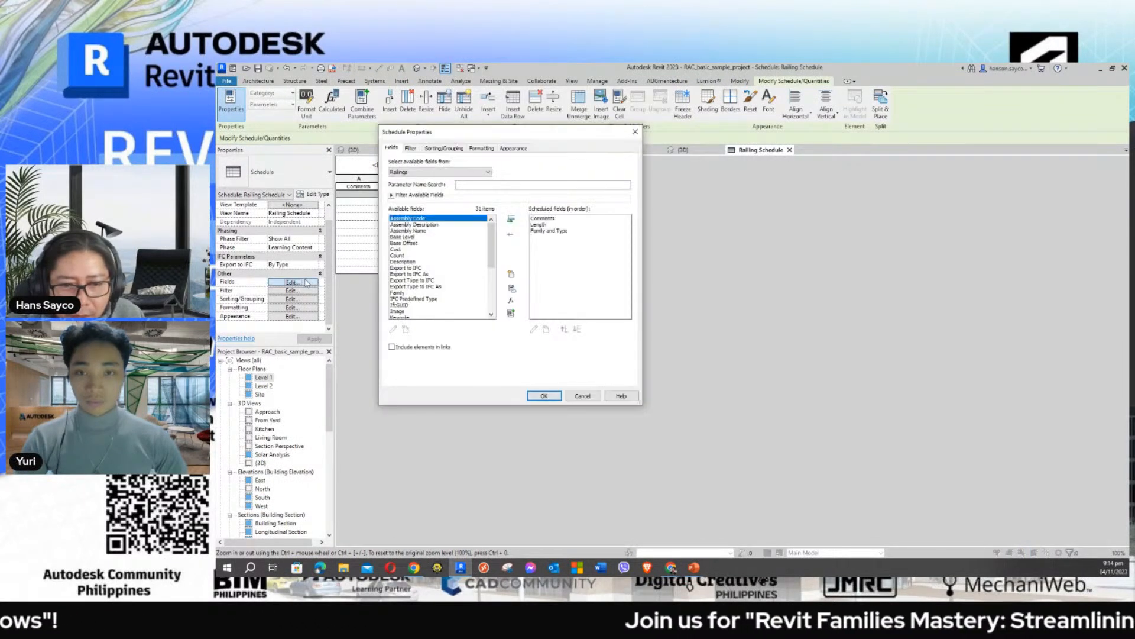
pyautogui.click(412, 281)
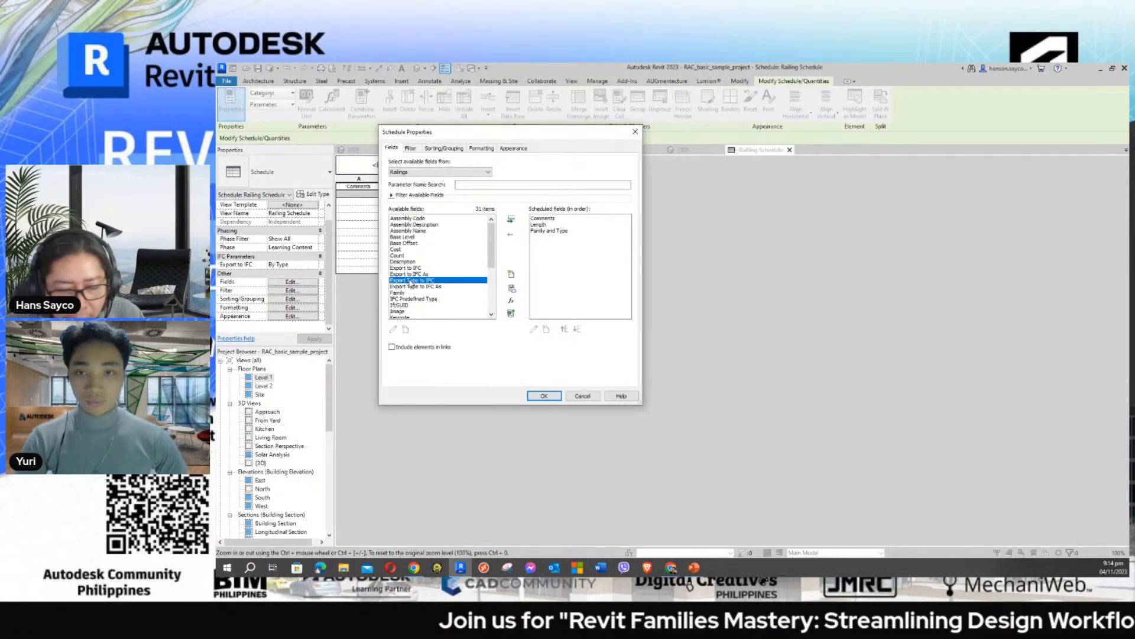
pyautogui.press('t')
pyautogui.scroll(-2, 415, 317)
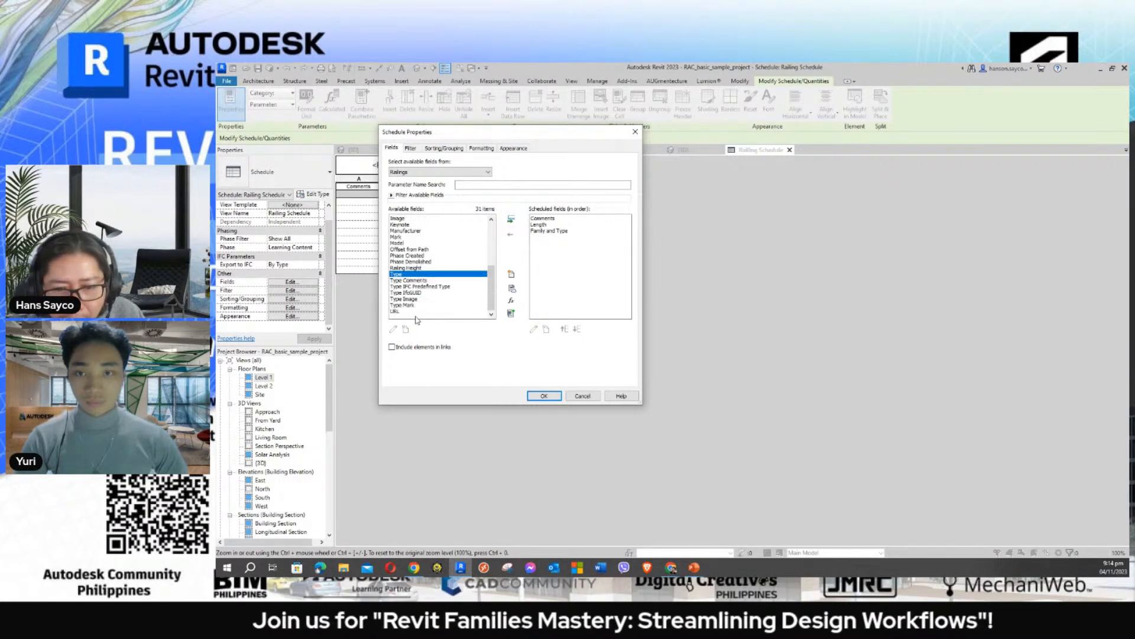
pyautogui.click(412, 281)
pyautogui.click(511, 218)
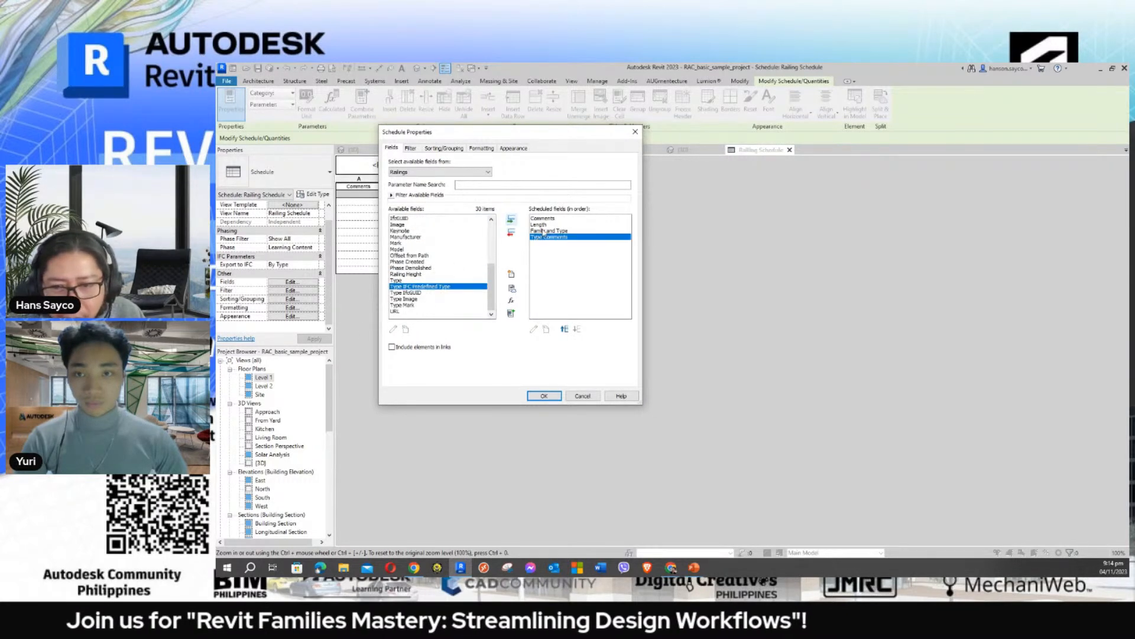
# Remove the Comments field from the railing schedule, move Family and Type above Length, and accept the schedule properties.
pyautogui.click(550, 218)
pyautogui.click(511, 232)
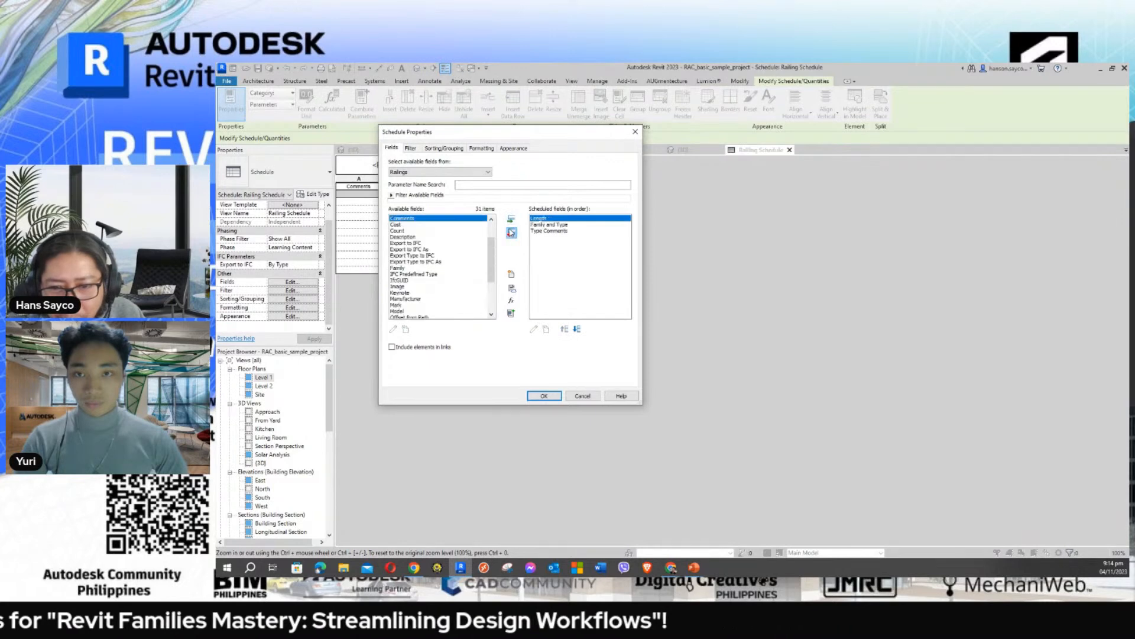
pyautogui.click(548, 225)
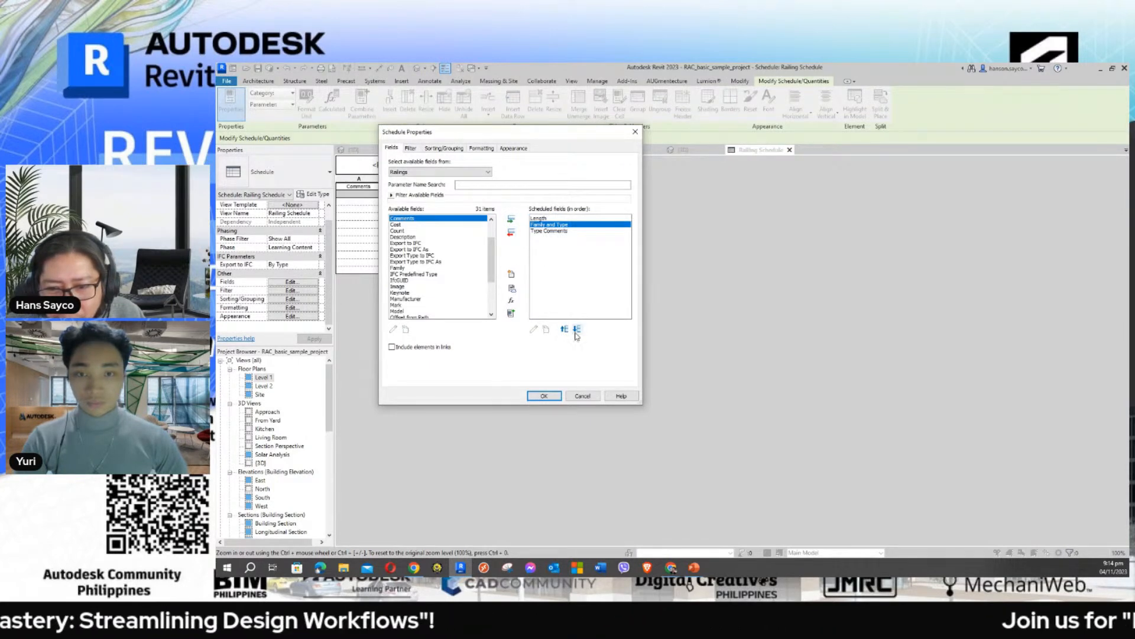
pyautogui.click(566, 330)
pyautogui.click(546, 232)
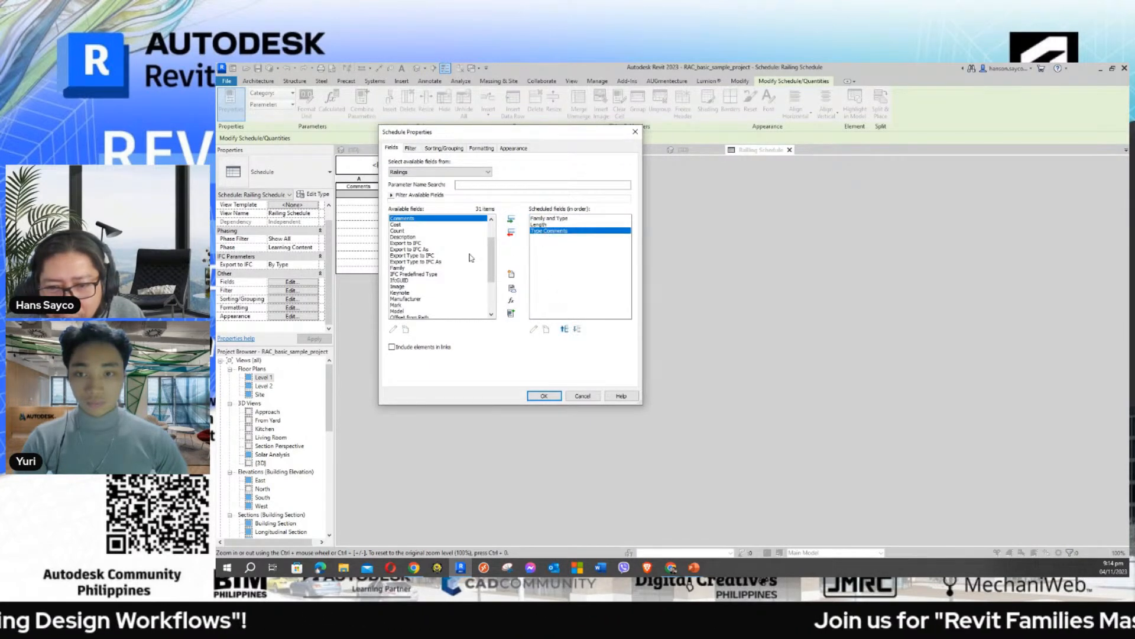
pyautogui.click(552, 396)
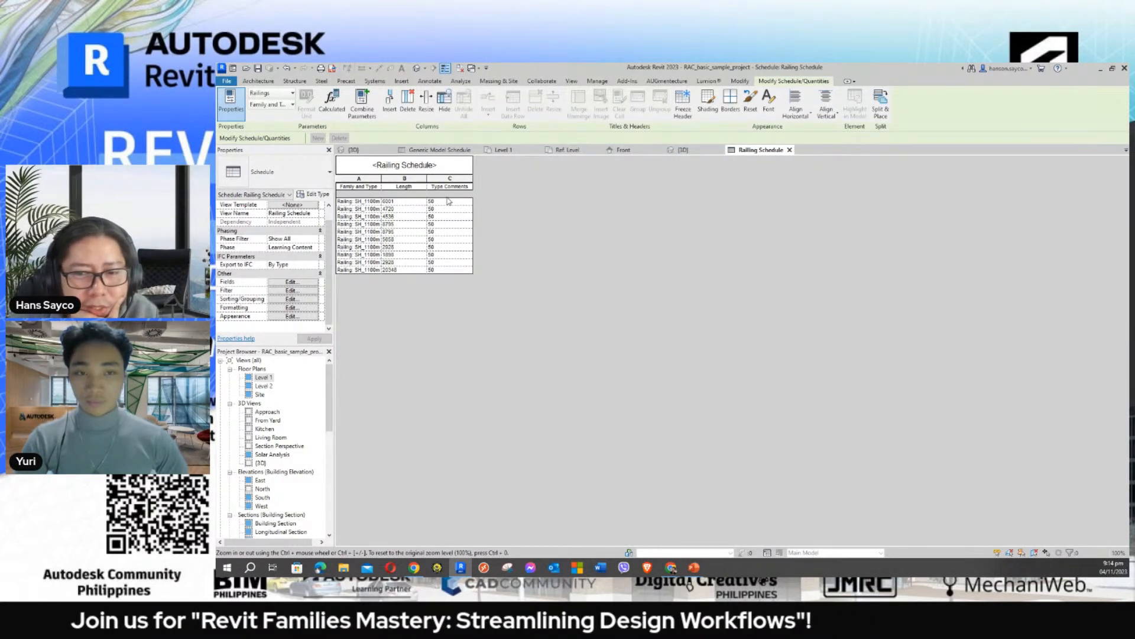
# Rename the Type Comments column heading in the railing schedule to Width.
pyautogui.click(462, 188)
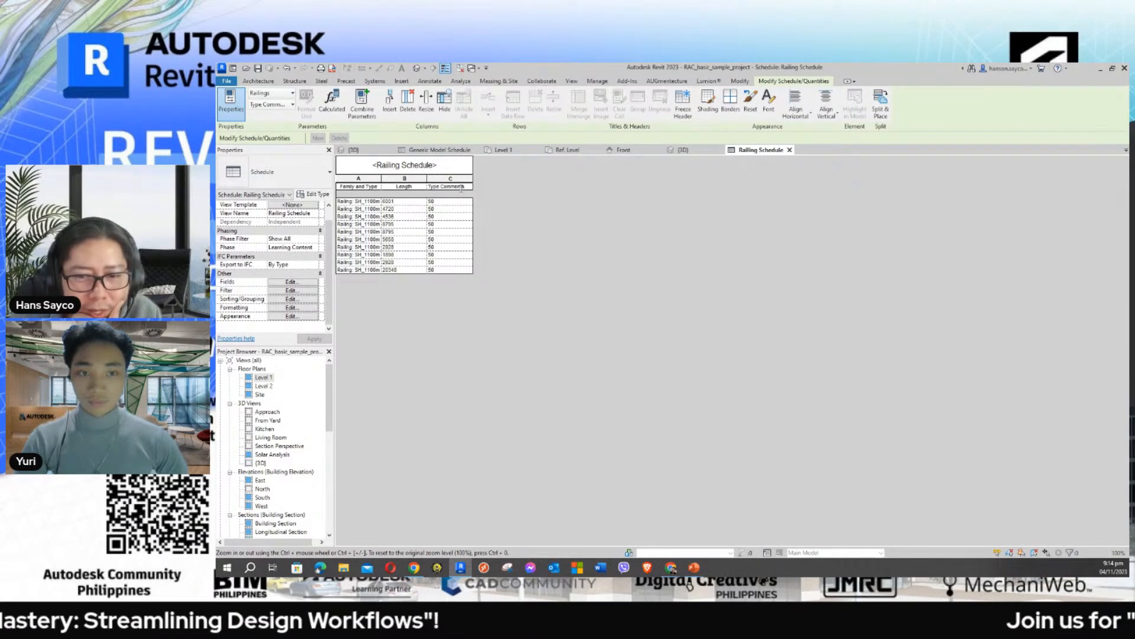
pyautogui.click(462, 188)
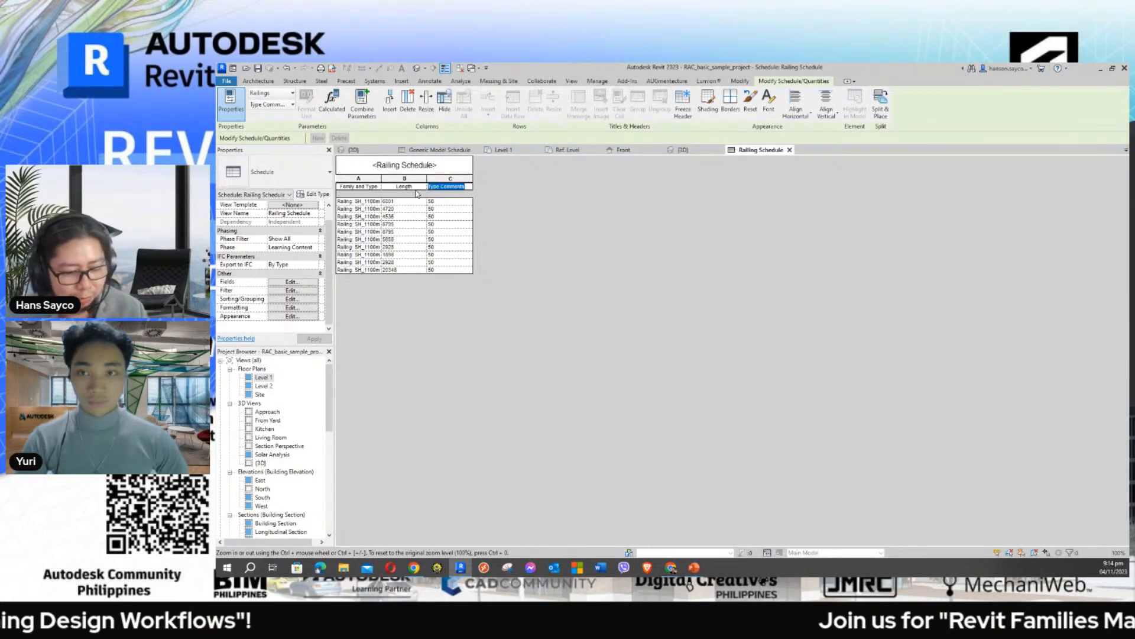
pyautogui.write('w')
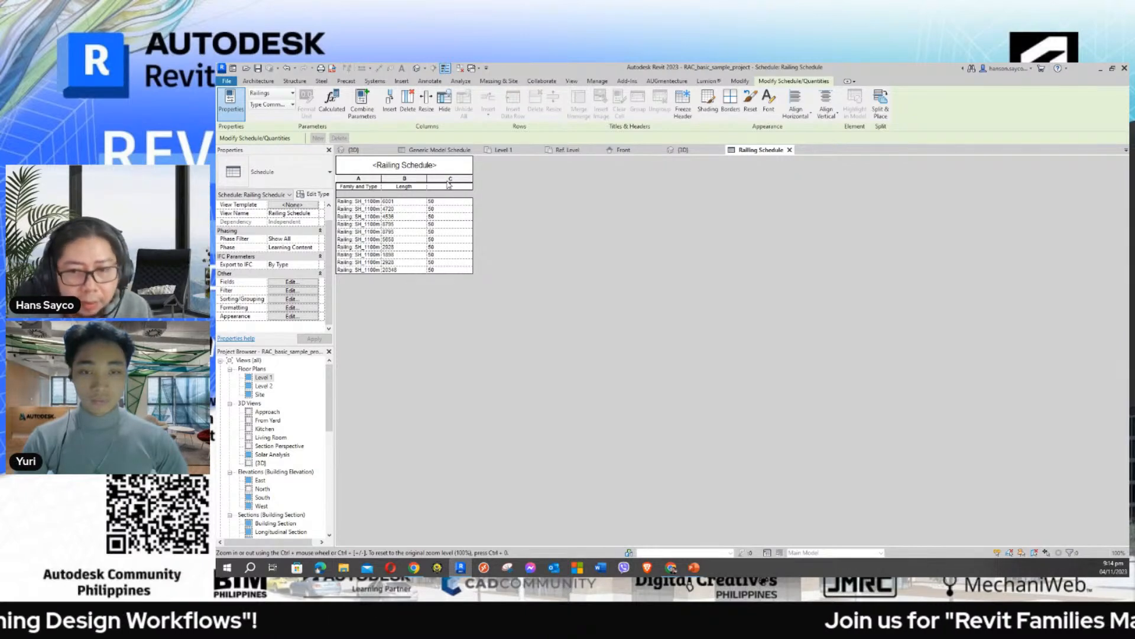
pyautogui.write('w')
pyautogui.press('BackSpace')
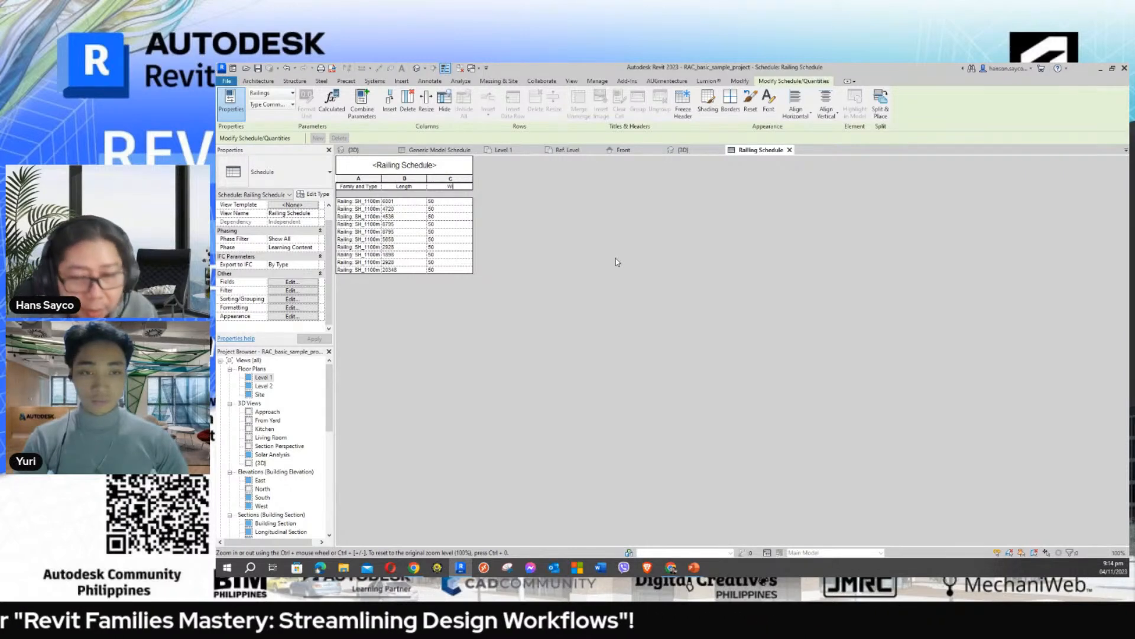
pyautogui.write('t')
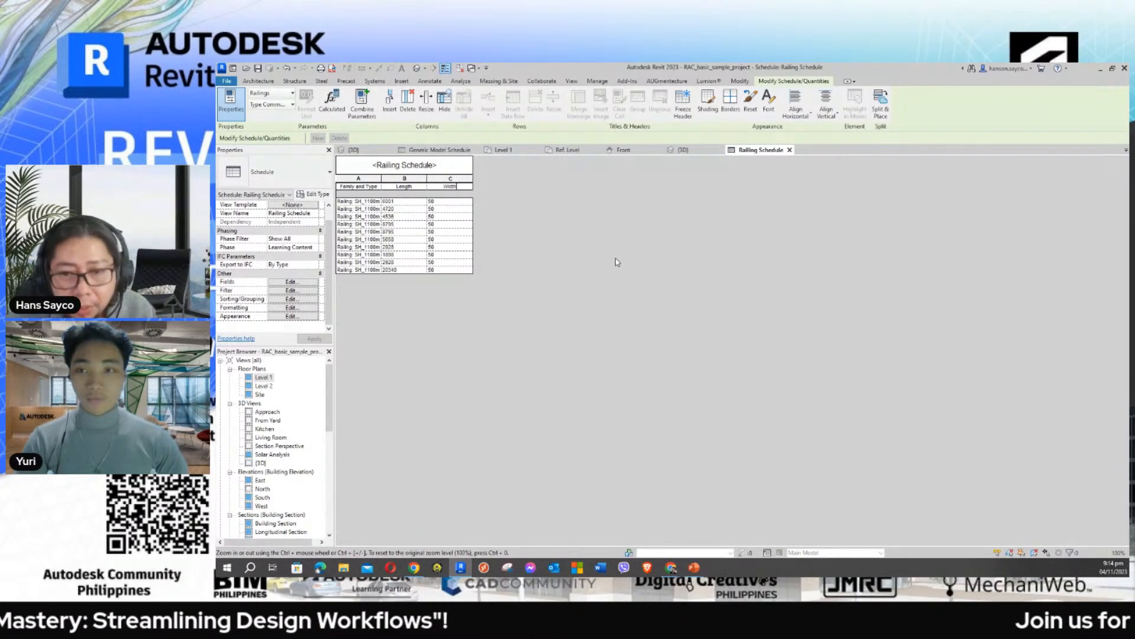
pyautogui.write('h')
pyautogui.press('Return')
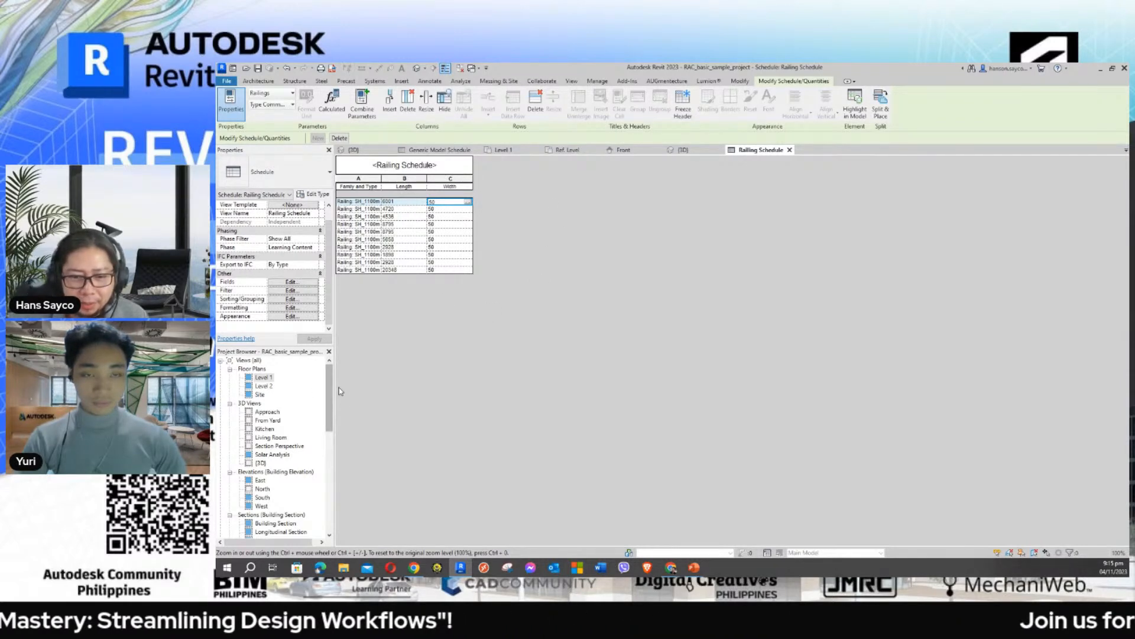
# Open sheet A001 - Title Sheet and delete the generic model schedule placed below the main rendering.
pyautogui.moveTo(330, 402); pyautogui.dragTo(331, 484)
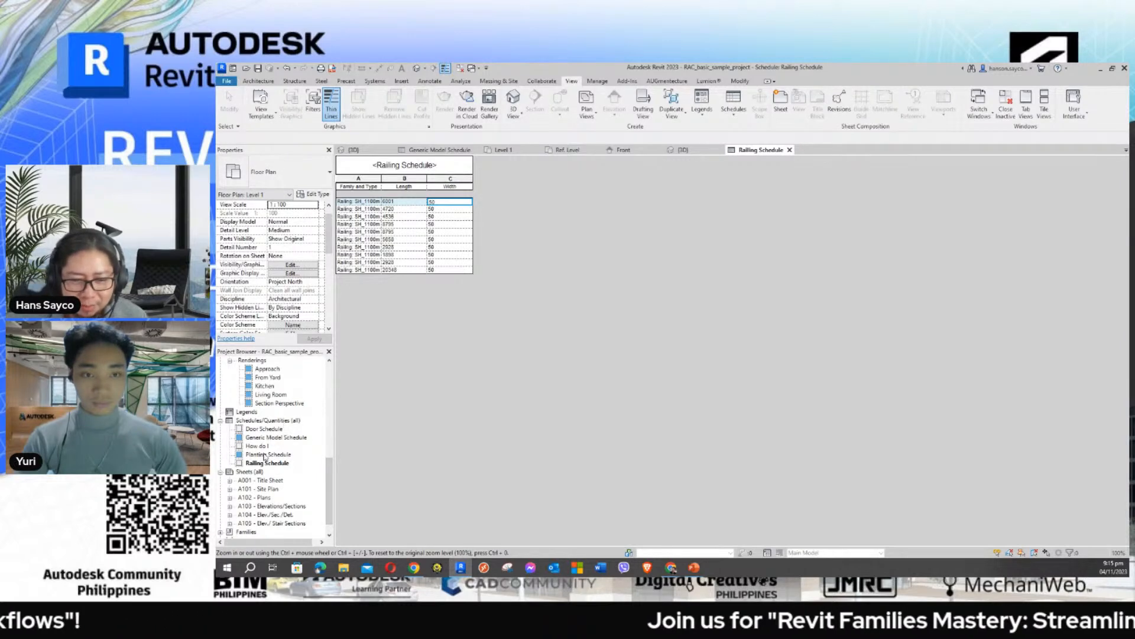
pyautogui.doubleClick(260, 480)
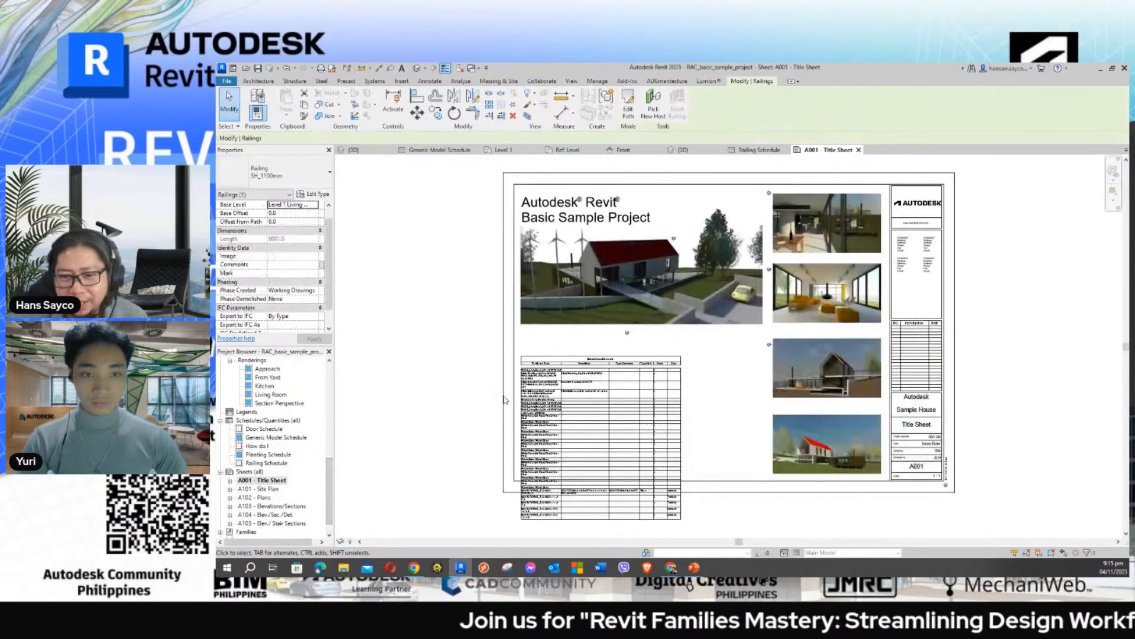
pyautogui.moveTo(421, 336); pyautogui.dragTo(399, 276, button='middle')
pyautogui.click(540, 301)
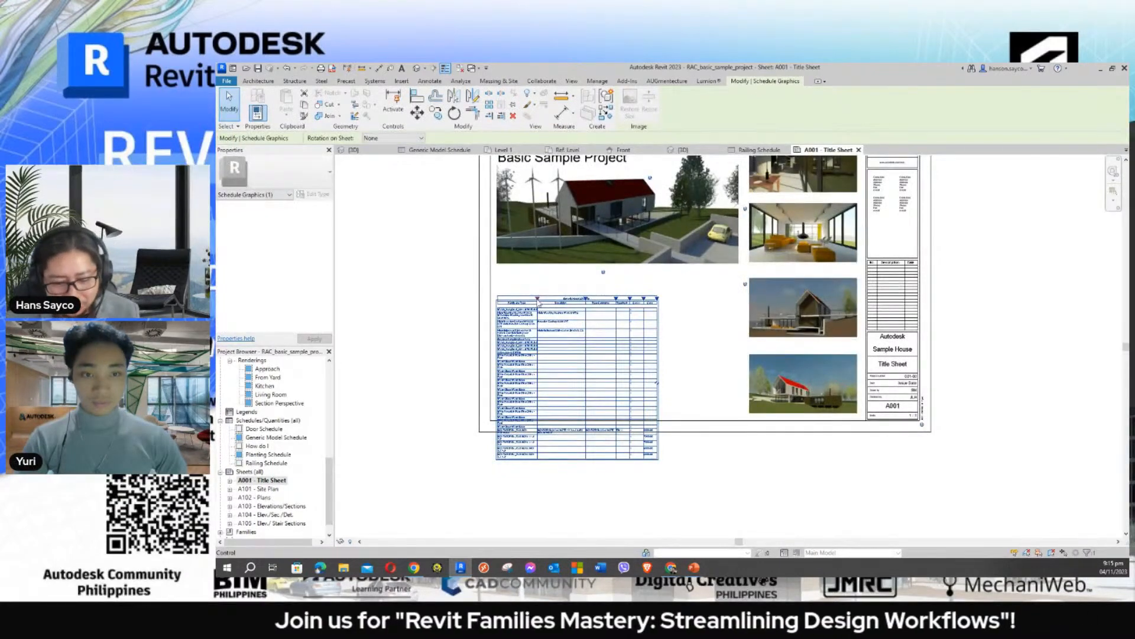
pyautogui.press('Delete')
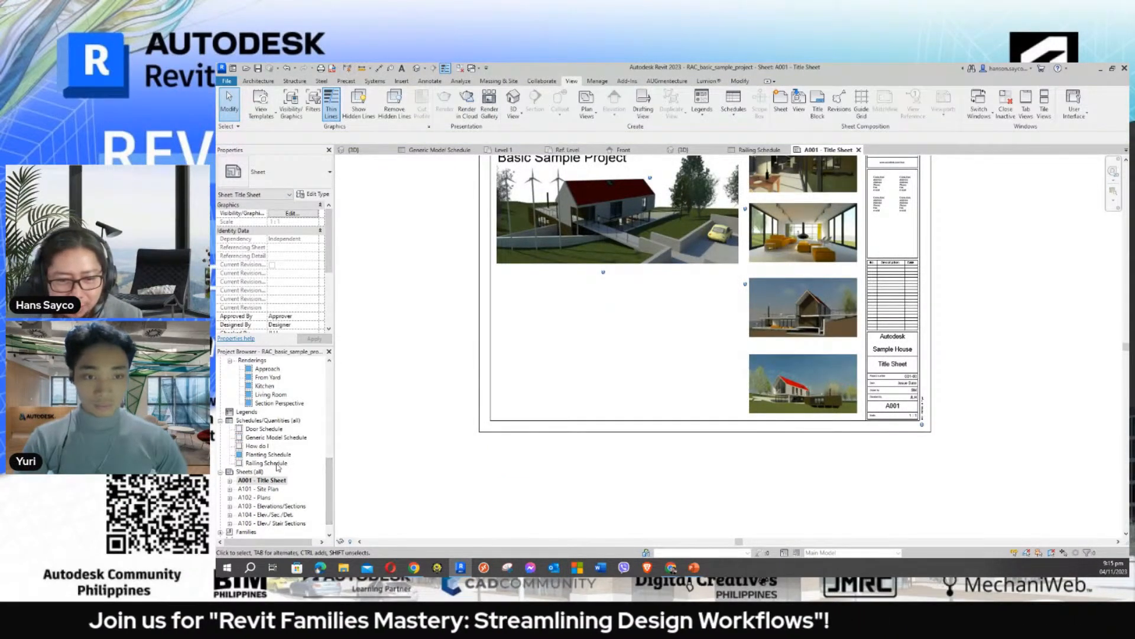
# Place the Railing Schedule on the title sheet in the empty area below the main rendering.
pyautogui.moveTo(277, 467); pyautogui.dragTo(561, 343)
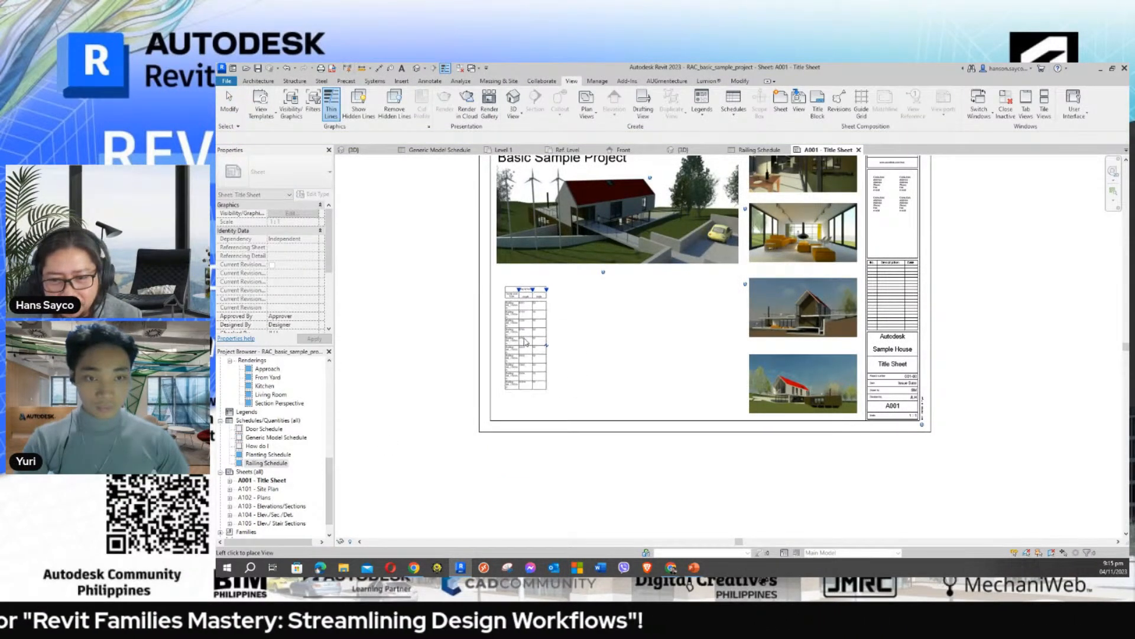
pyautogui.click(525, 342)
pyautogui.scroll(3, 550, 331)
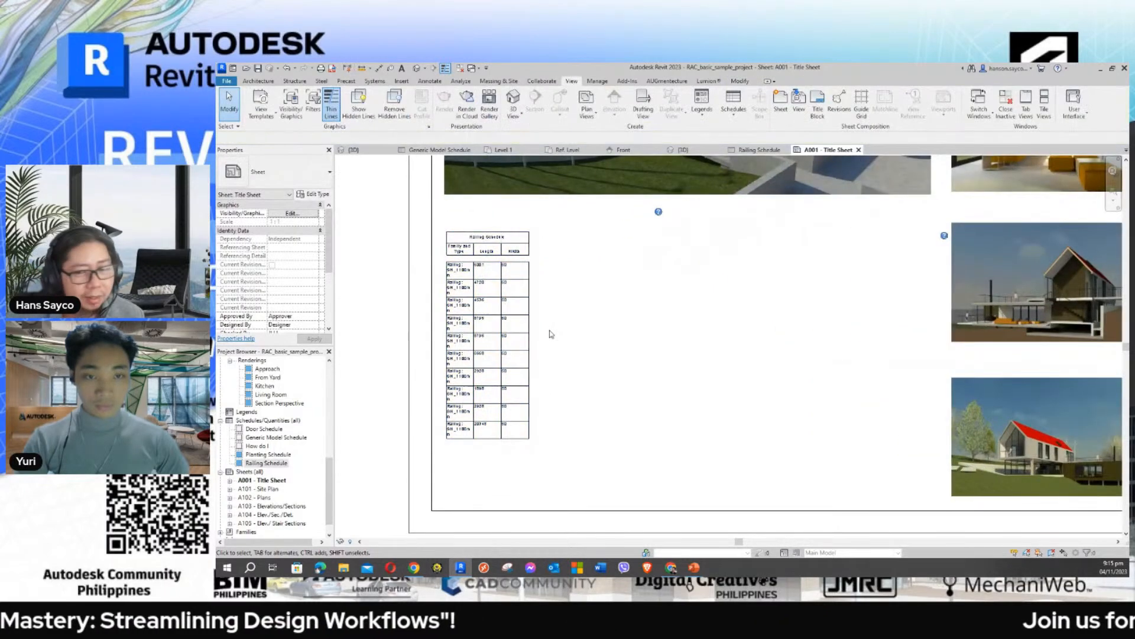
pyautogui.scroll(3, 549, 332)
pyautogui.scroll(-2, 548, 331)
# Adjust the column widths of the placed railing schedule so each Family and Type entry fits one line and Width is narrow.
pyautogui.click(530, 343)
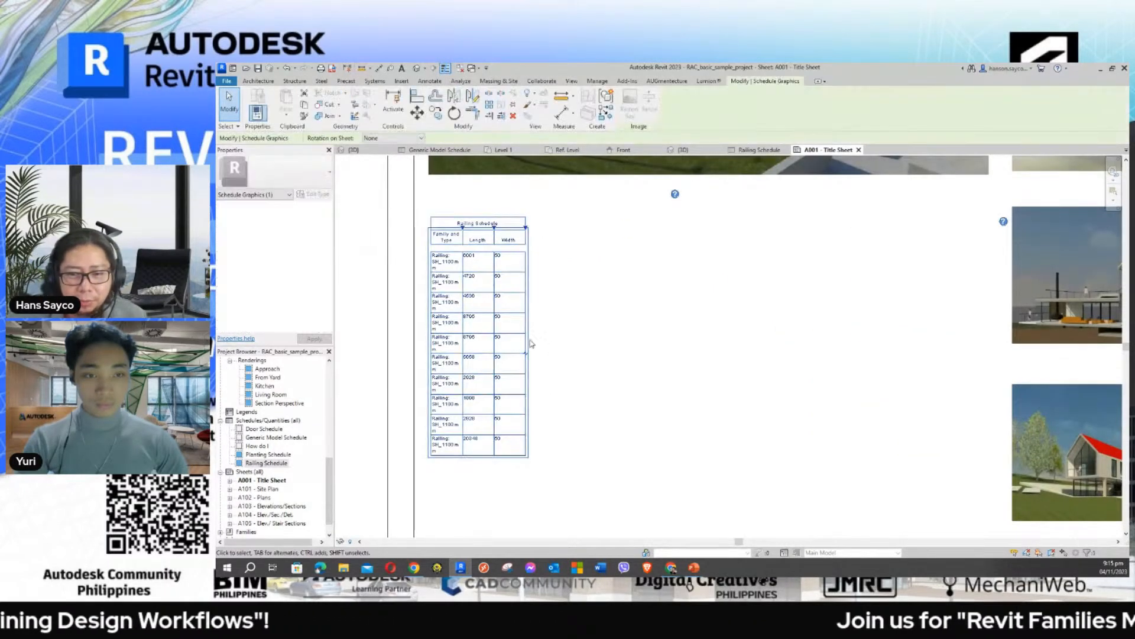
pyautogui.moveTo(526, 227); pyautogui.dragTo(592, 227)
pyautogui.moveTo(500, 232); pyautogui.dragTo(508, 231)
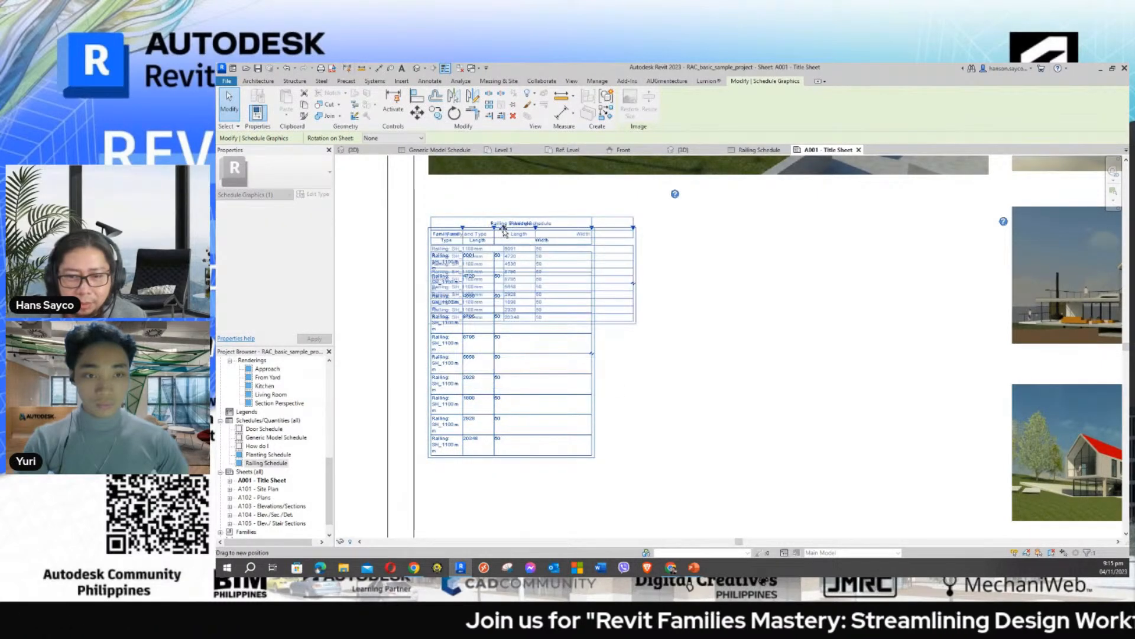
pyautogui.click(636, 371)
pyautogui.scroll(1, 577, 332)
pyautogui.click(612, 255)
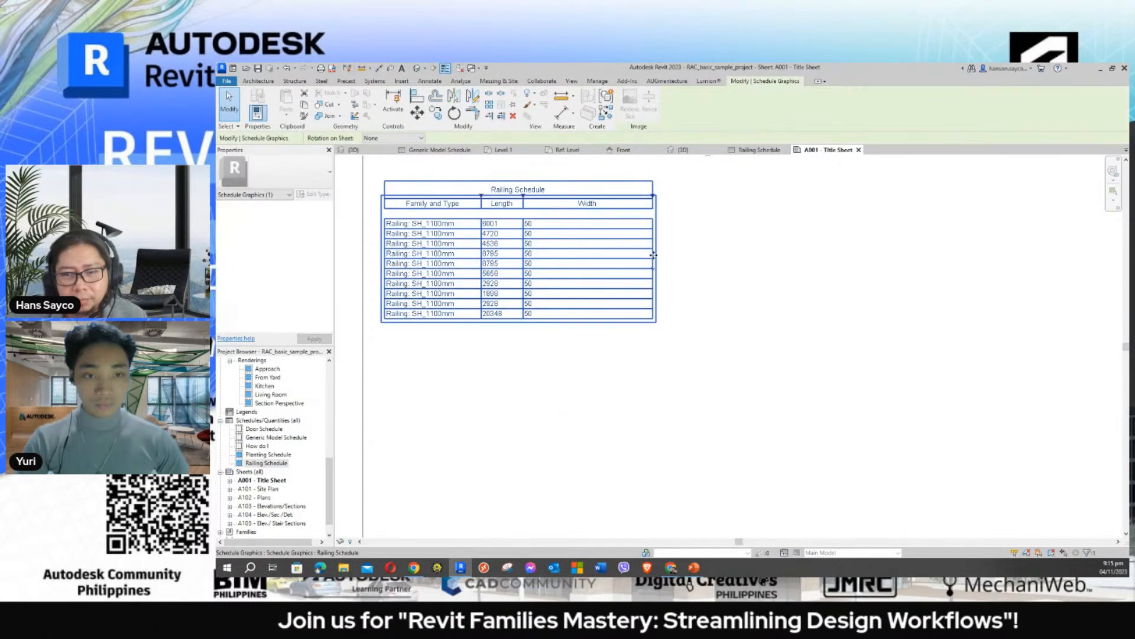
pyautogui.moveTo(653, 195); pyautogui.dragTo(551, 190)
pyautogui.click(532, 330)
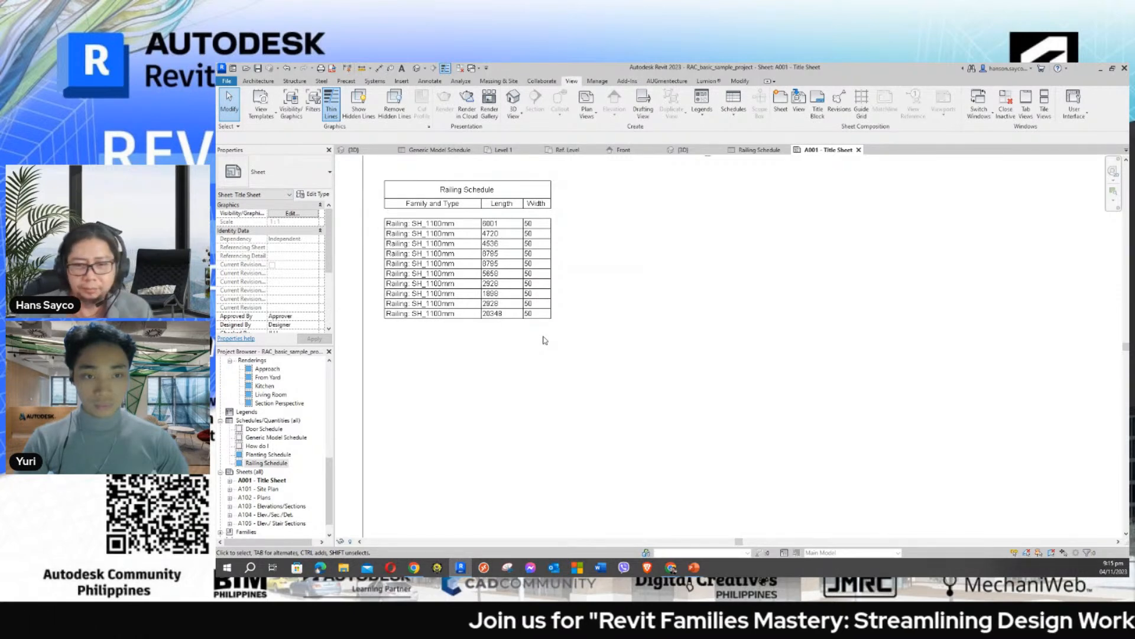
# Review the railing schedule on the sheet and in its own view, and return to the 3D view of the terrace railings.
pyautogui.moveTo(558, 372); pyautogui.dragTo(553, 390, button='middle')
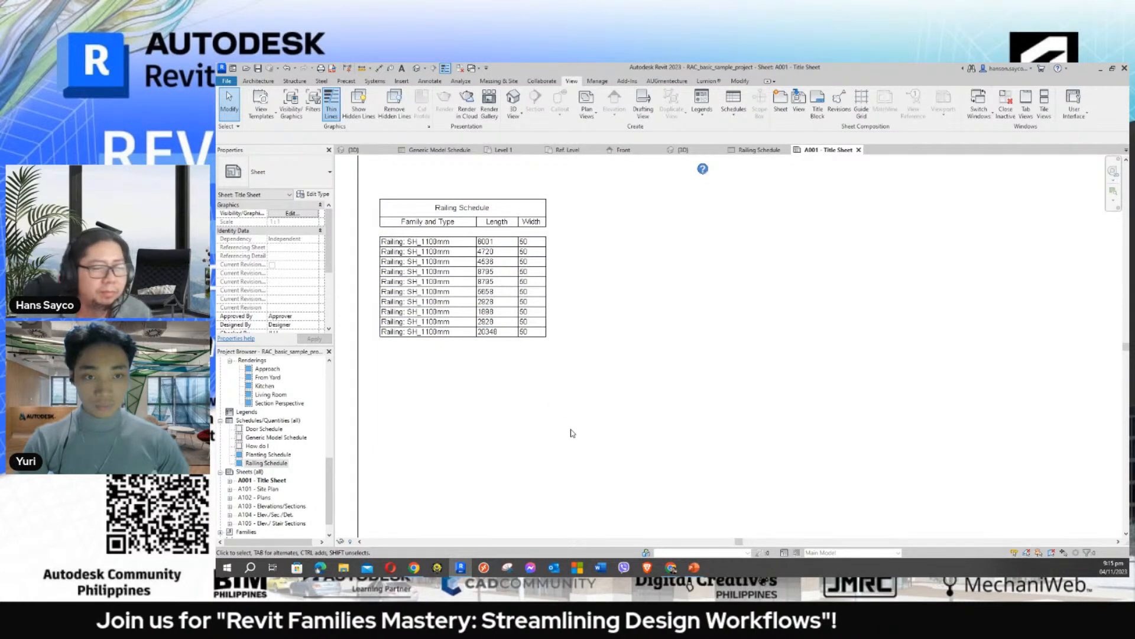
pyautogui.moveTo(572, 433); pyautogui.dragTo(575, 443, button='middle')
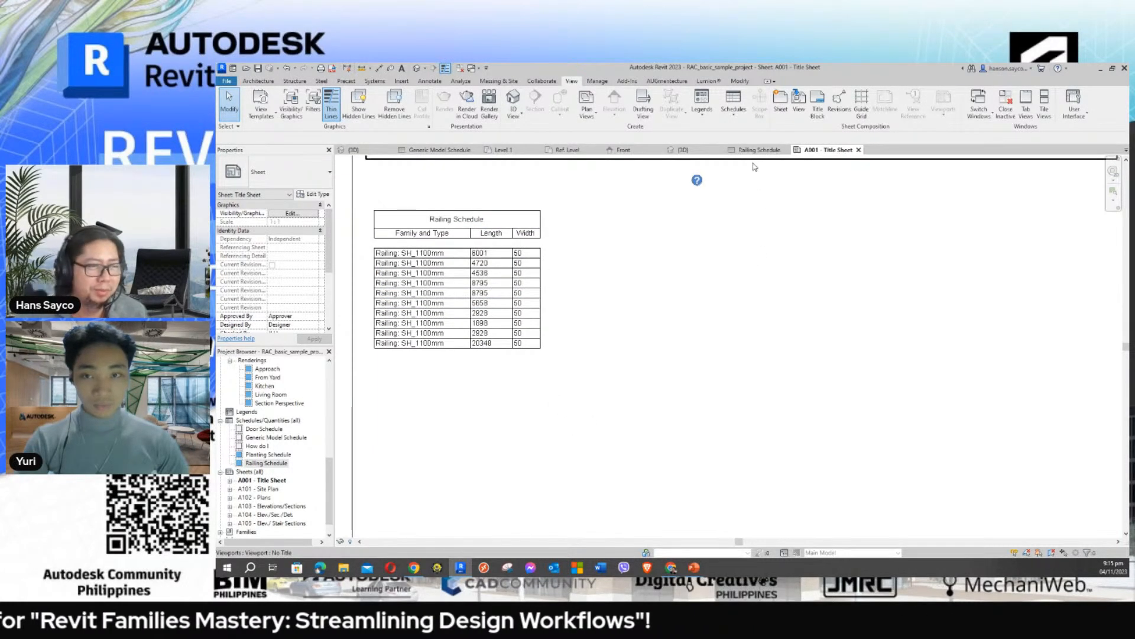
pyautogui.click(767, 149)
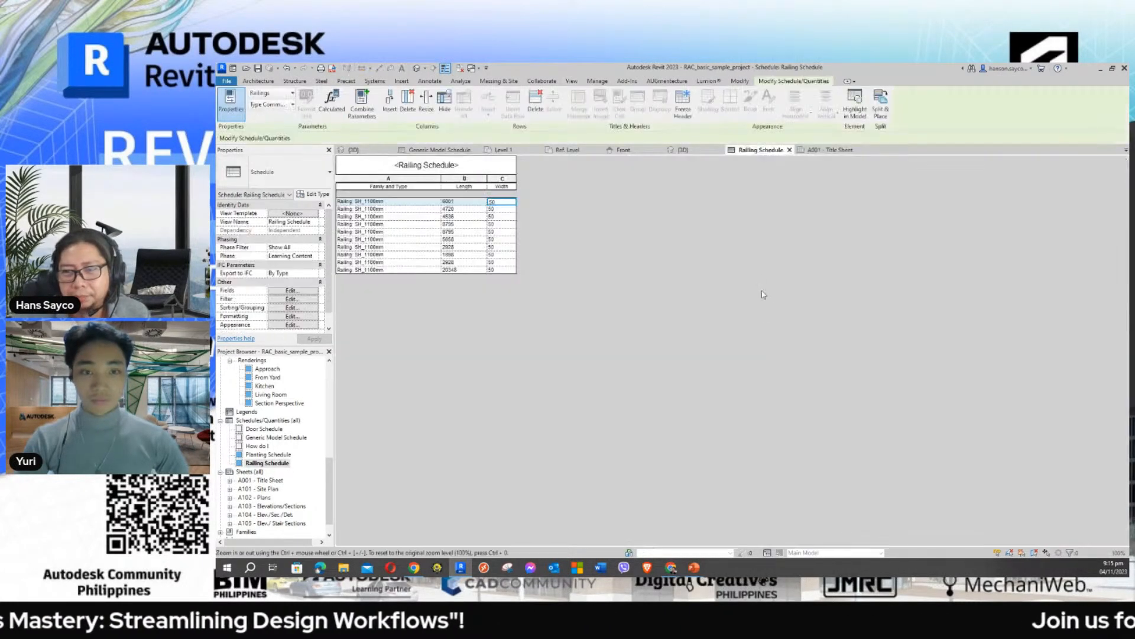
pyautogui.click(688, 151)
pyautogui.moveTo(719, 226); pyautogui.dragTo(719, 247, button='middle')
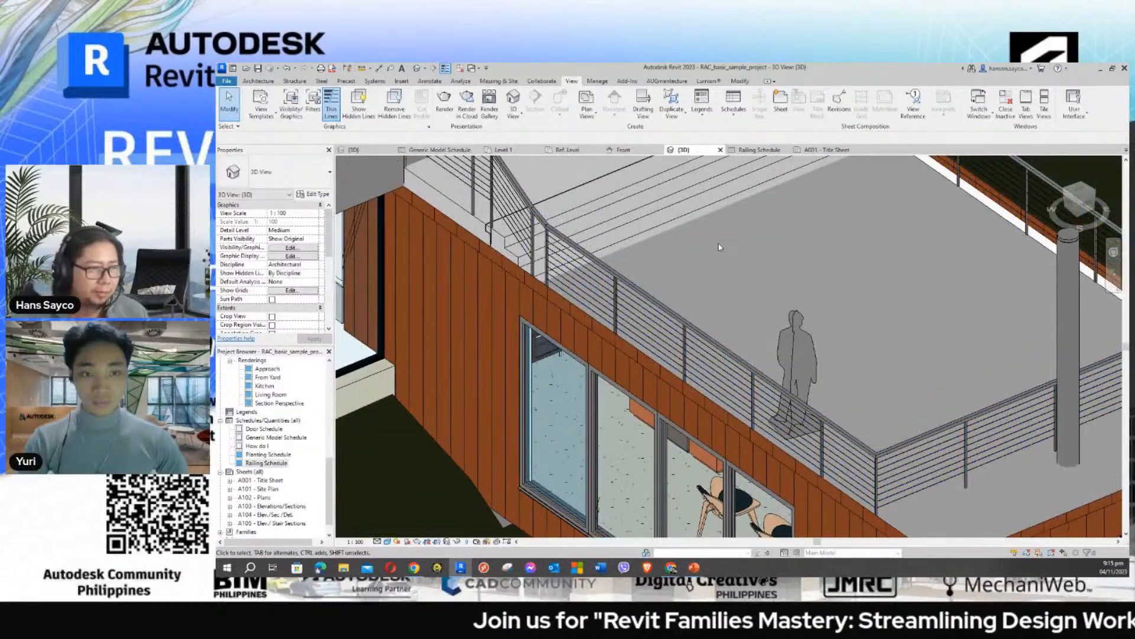